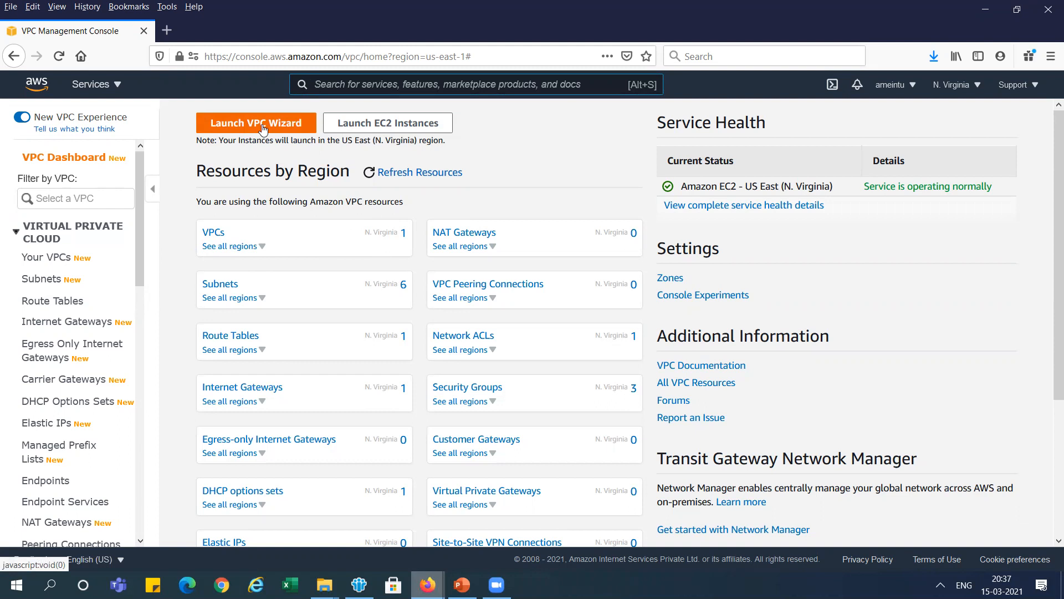
- Check the VPC-A creation notes in the PowerPoint slide and start creating a new VPC in the AWS console
key(alt+Tab)
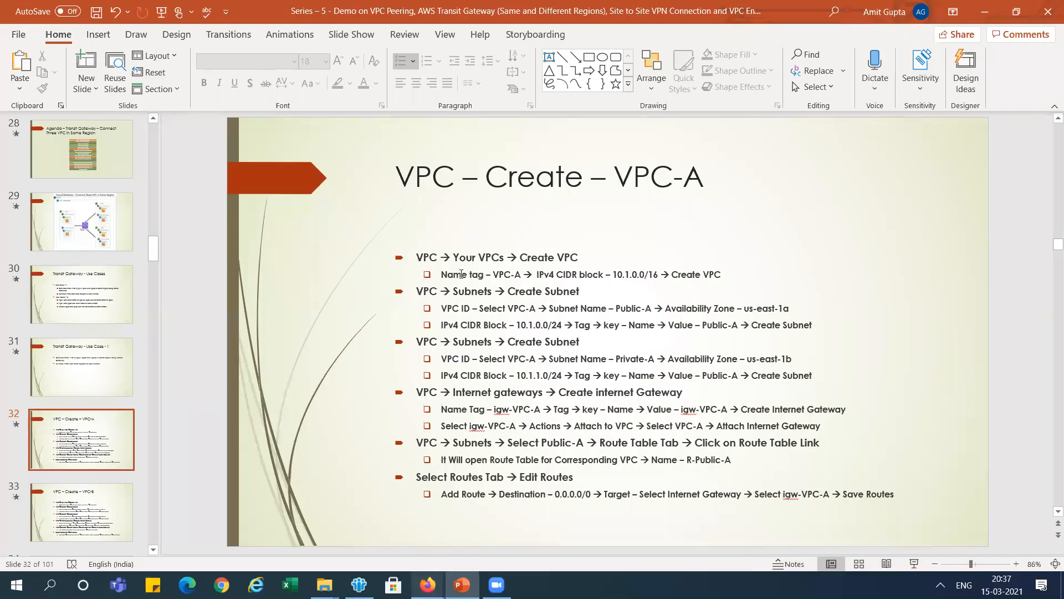
drag(460, 257, 561, 306)
click(562, 306)
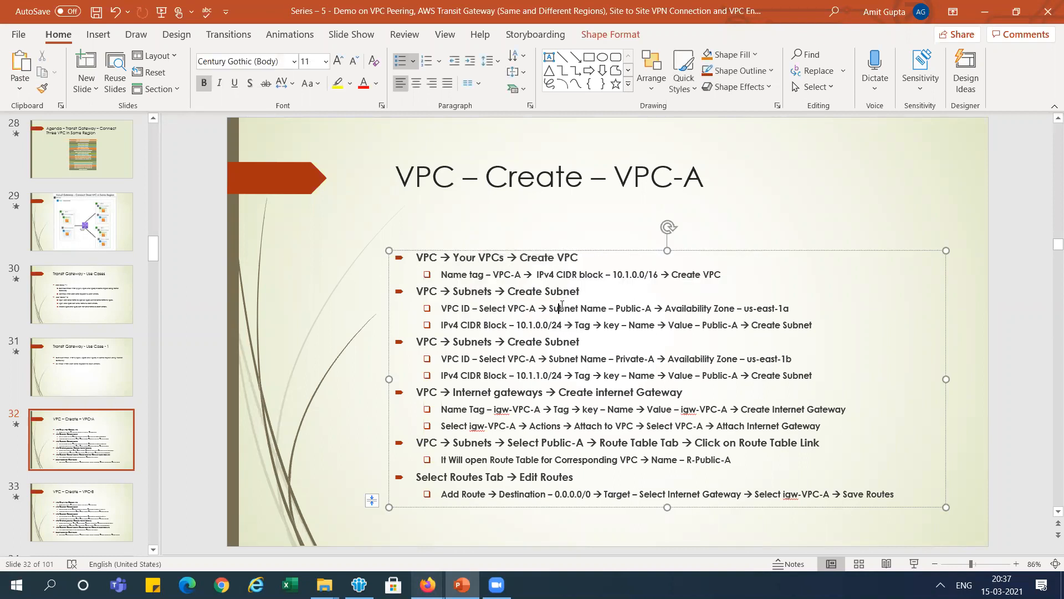
key(alt+Tab)
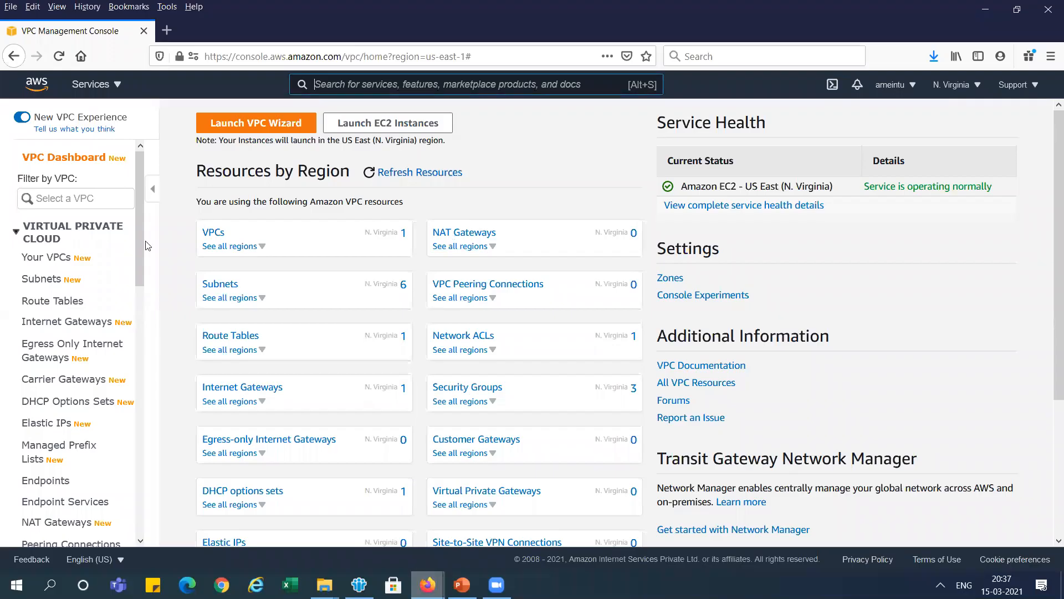
click(62, 257)
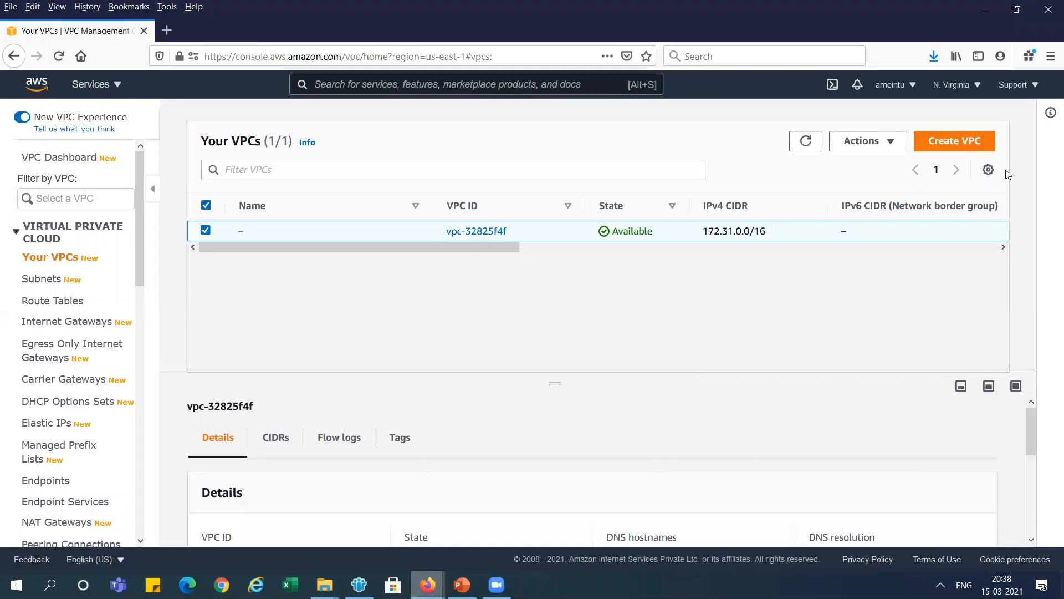
click(962, 148)
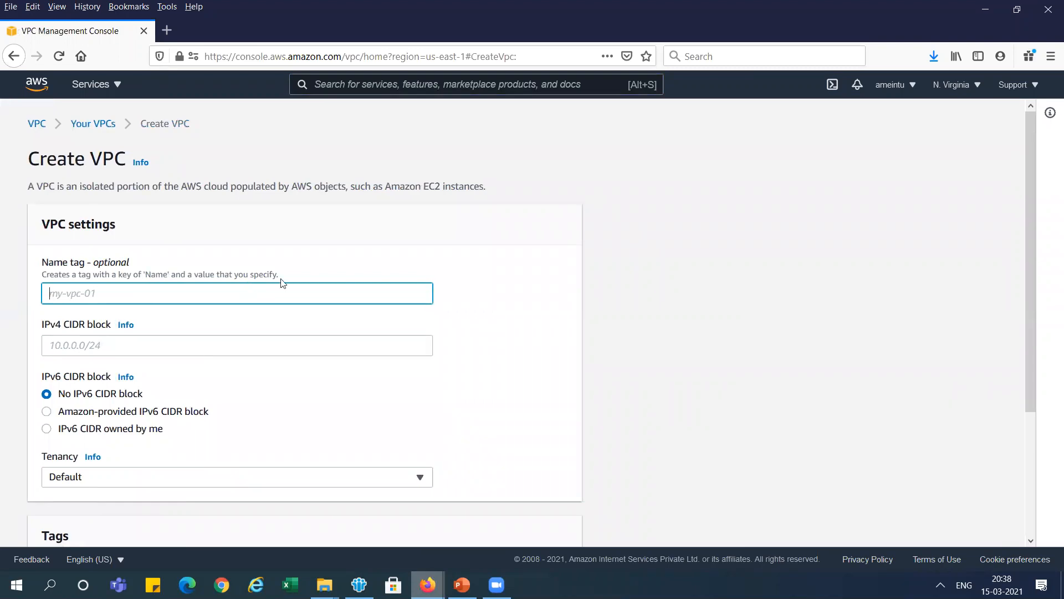
- Name the new VPC VPC-A and set its IPv4 CIDR block to 10.1.0.0/16, copied from the PowerPoint slide
key(alt+Tab)
drag(612, 276, 659, 279)
key(ctrl+c)
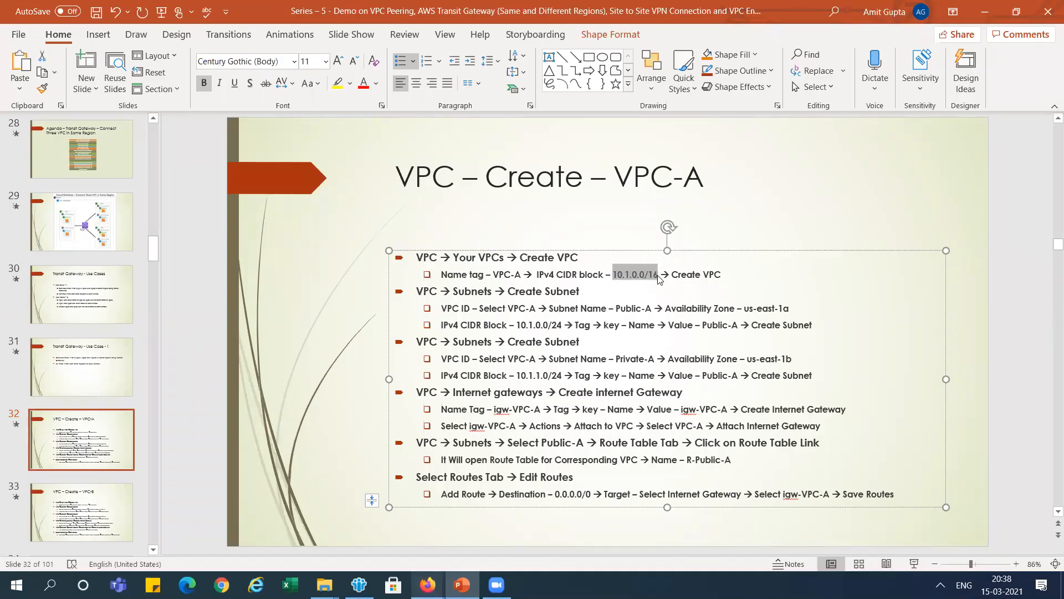
key(alt+Tab)
text(VPS)
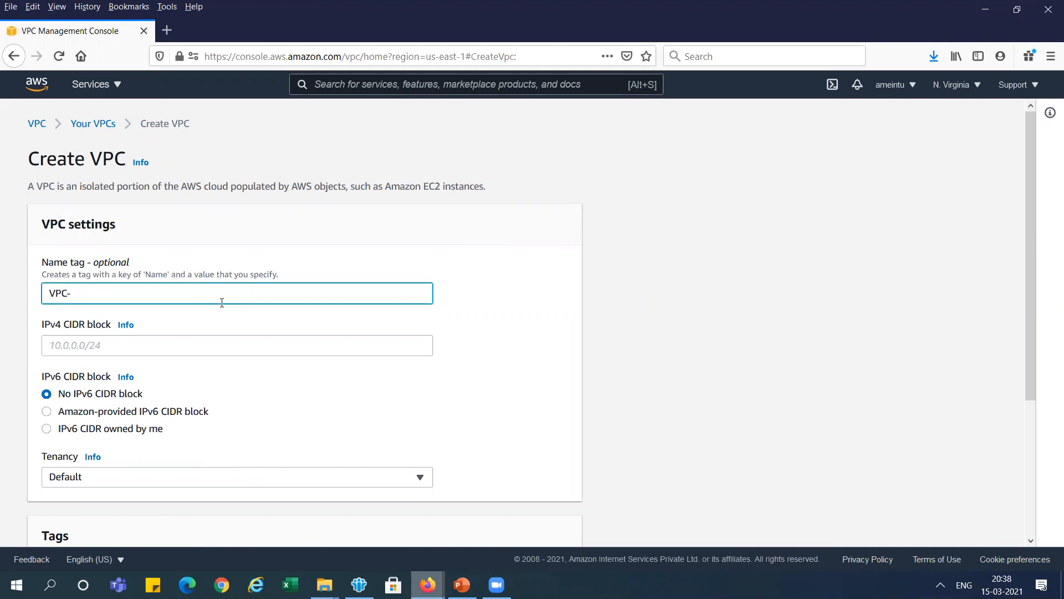
click(208, 340)
key(ctrl+v)
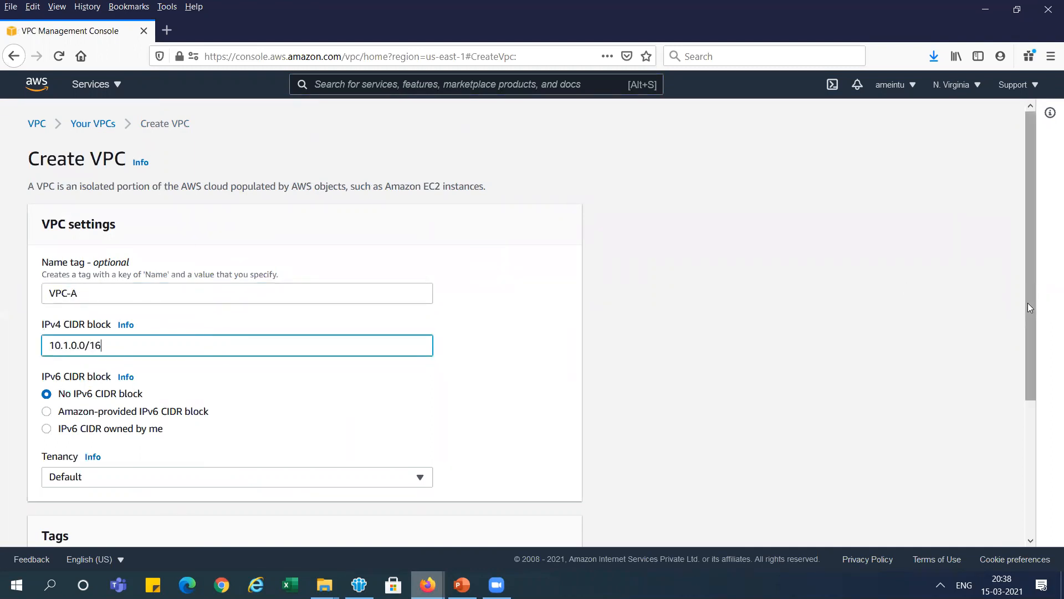
- Check the entries against the PowerPoint slide, create VPC-A, and return to the list of VPCs
drag(1028, 303, 1030, 393)
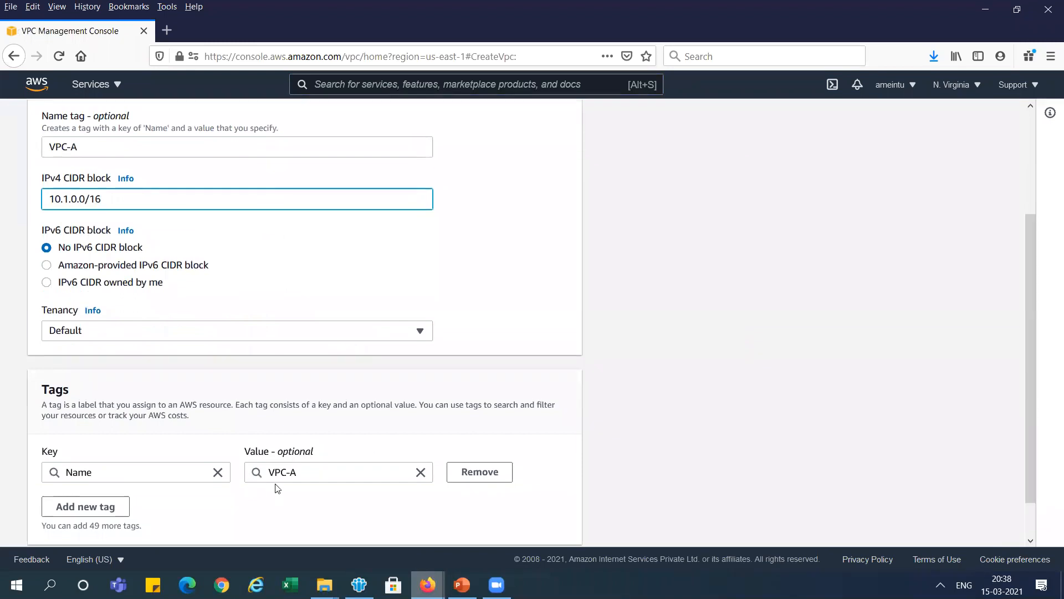
key(alt+Tab)
drag(493, 274, 701, 271)
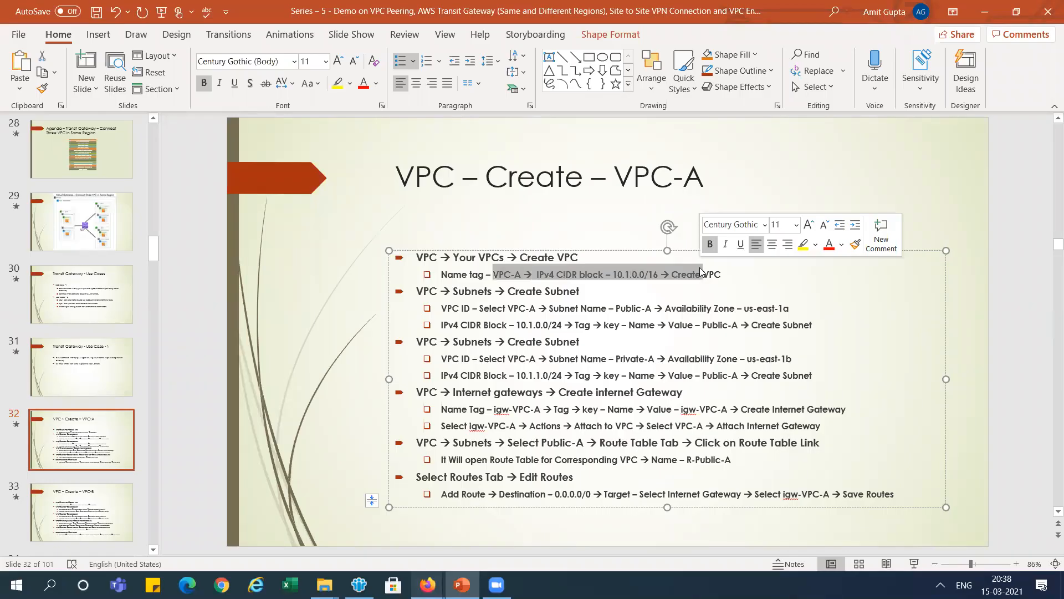
key(alt+Tab)
drag(1032, 346, 1037, 411)
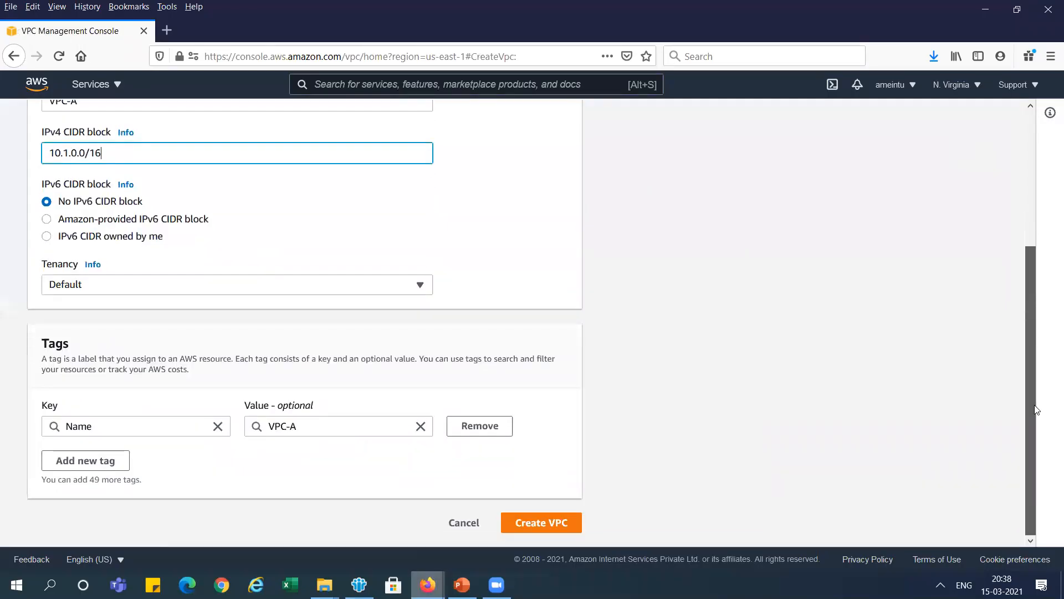
click(549, 521)
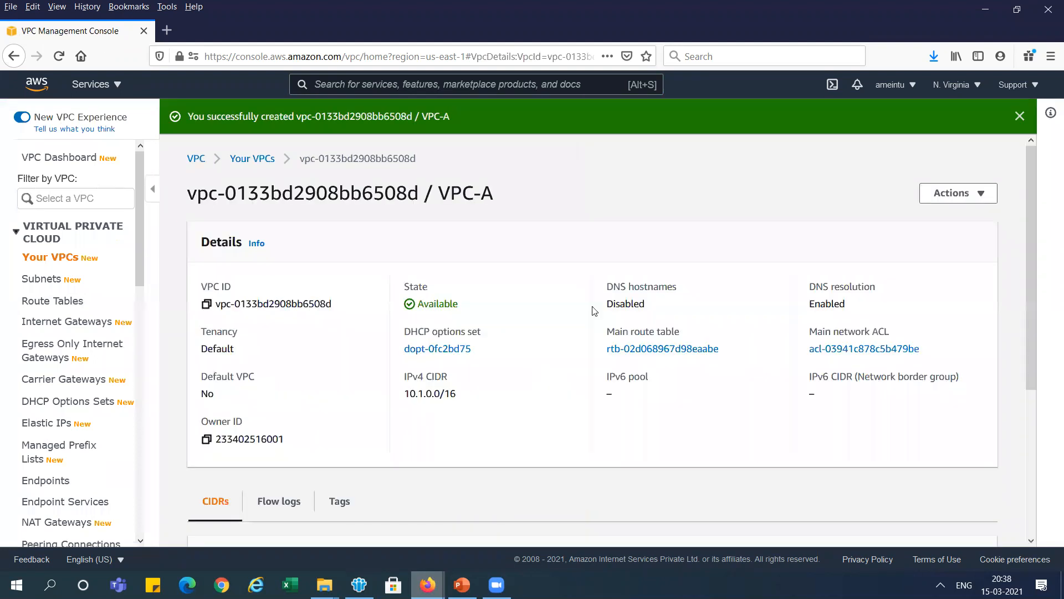
click(1021, 117)
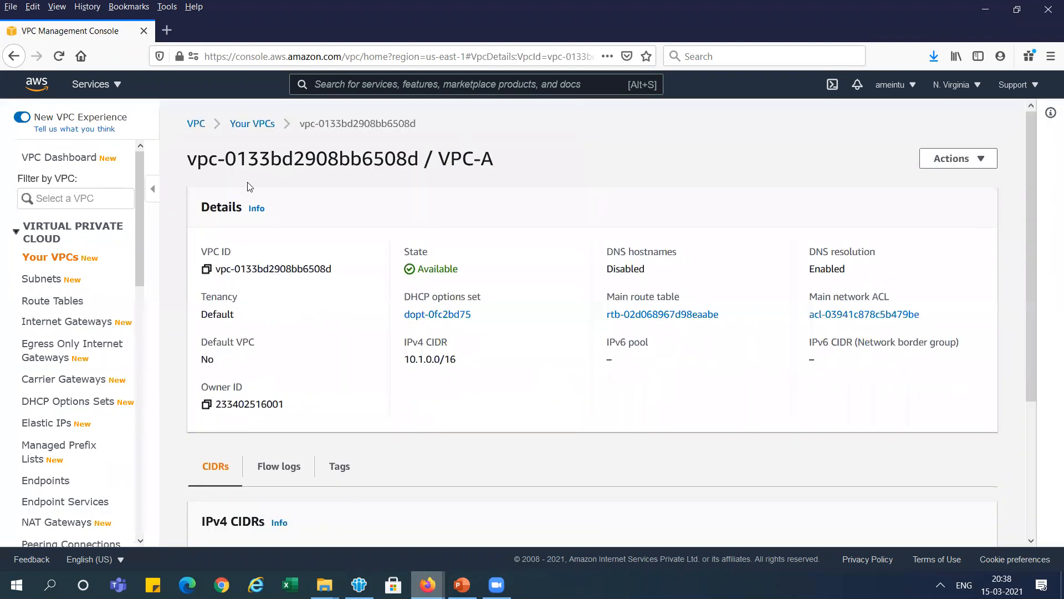
click(52, 258)
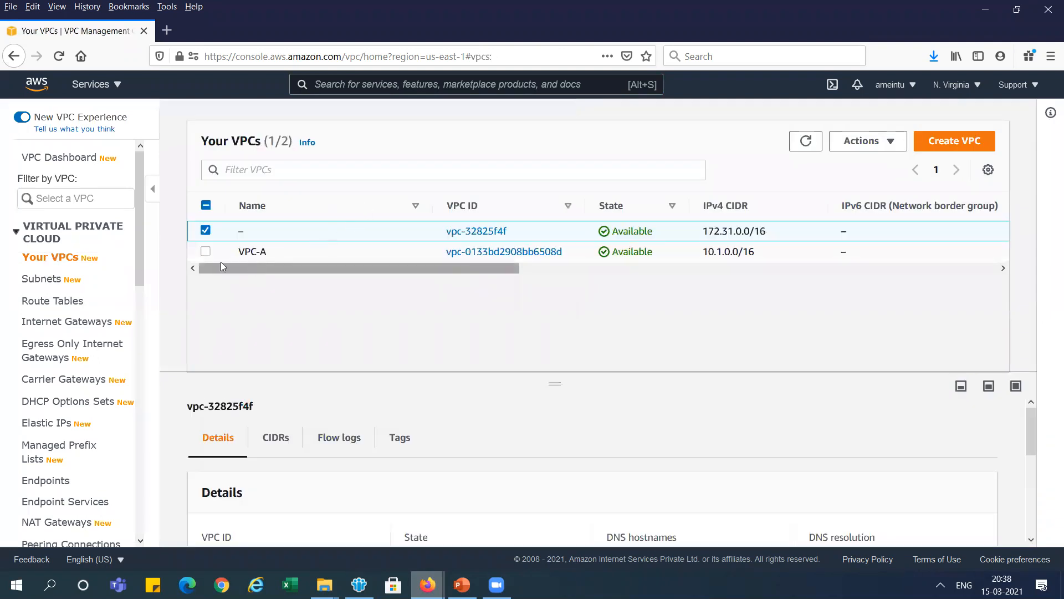
- Start creating a new subnet and assign it to VPC-A
click(27, 281)
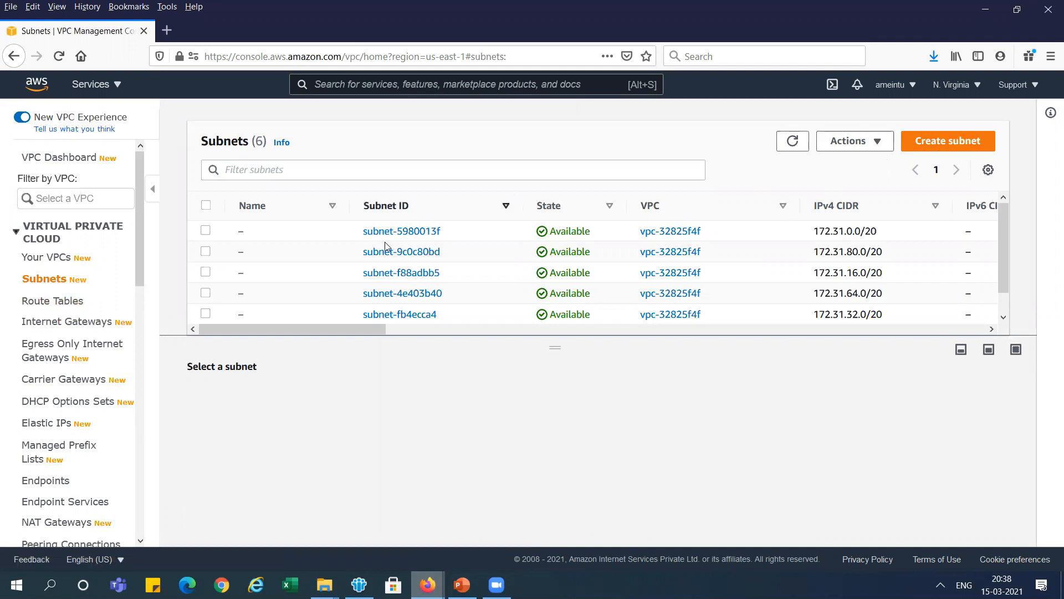
click(935, 143)
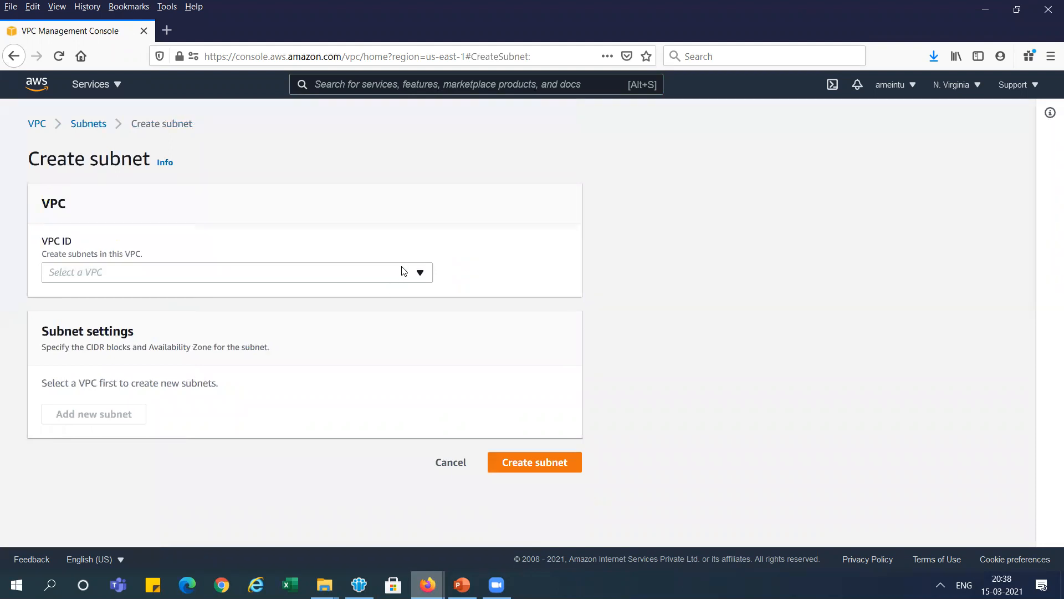
click(395, 276)
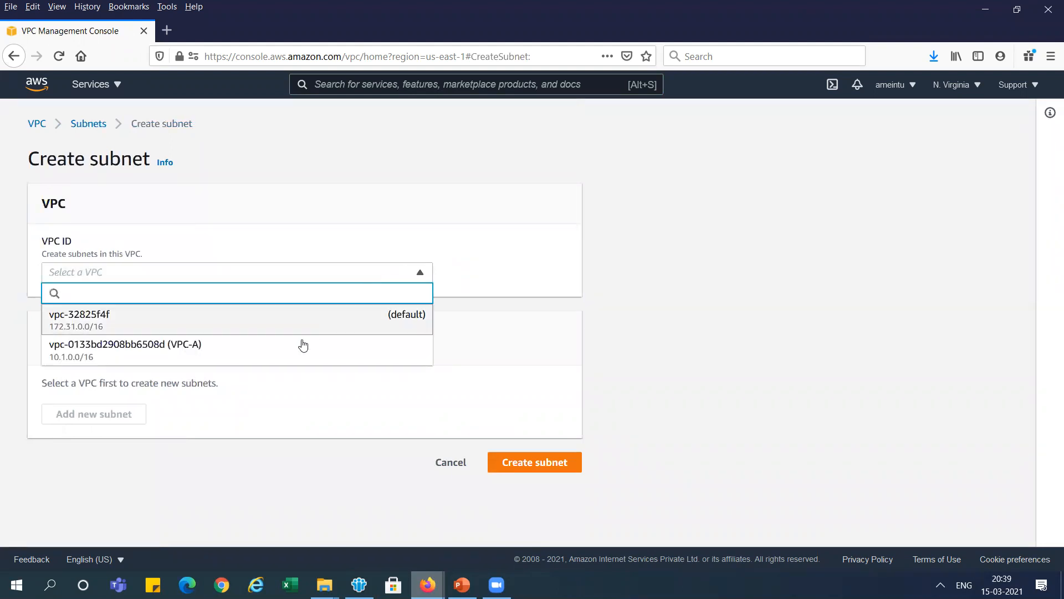
click(285, 355)
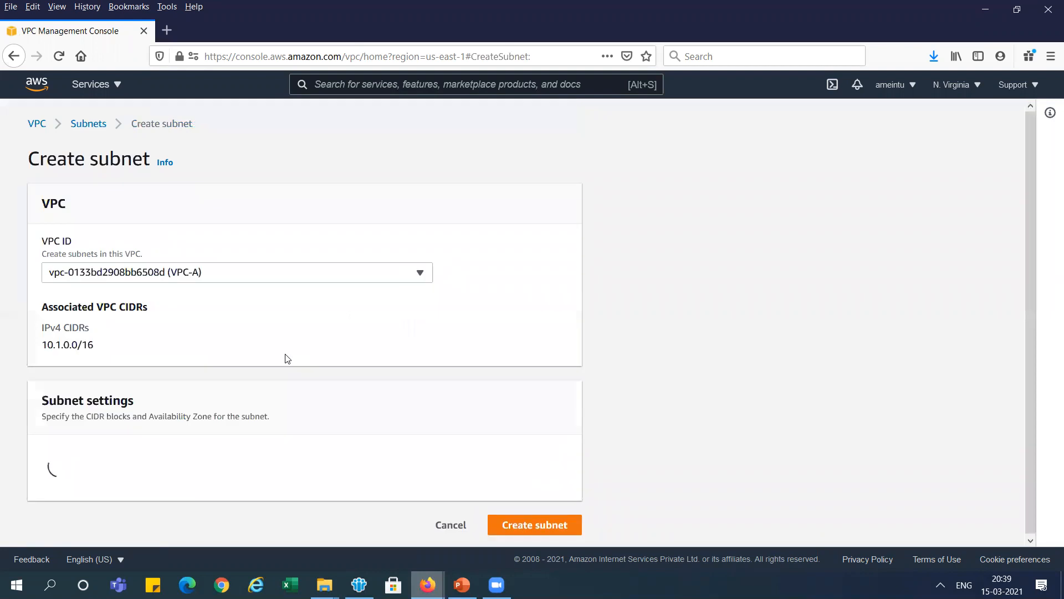
drag(1029, 230, 1031, 412)
click(339, 274)
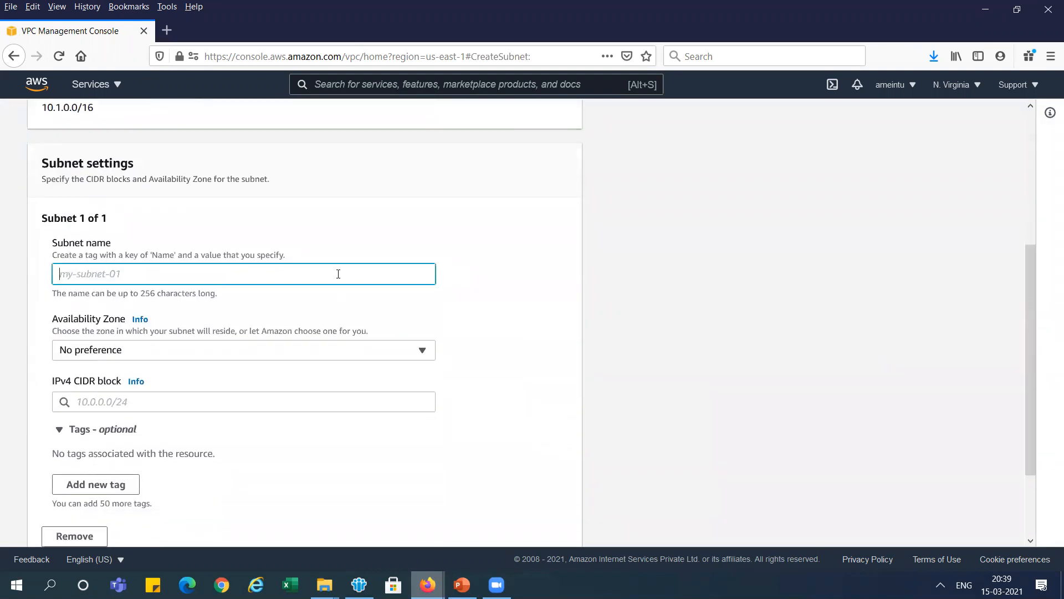
- Copy Public-A from the PowerPoint slide and enter it as the subnet name in the AWS console
key(alt+Tab)
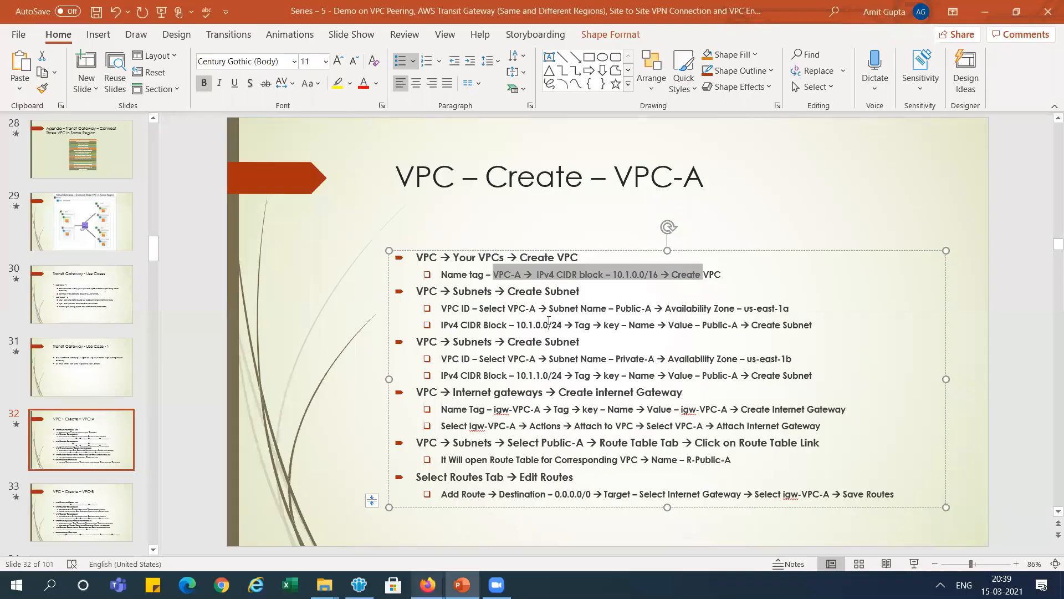
double_click(625, 309)
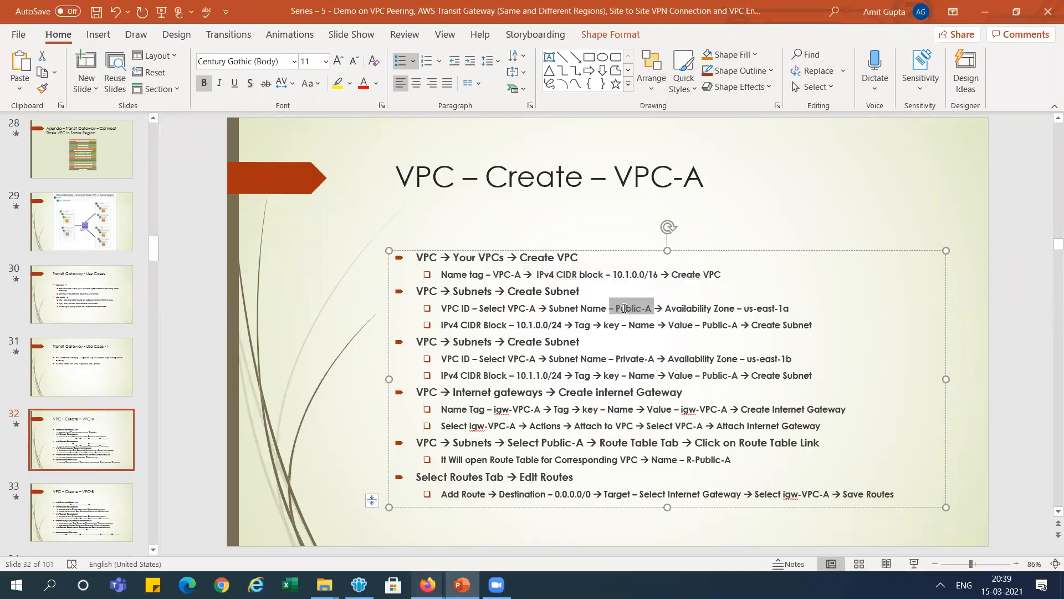
click(617, 309)
drag(630, 310, 651, 311)
key(ctrl+c)
key(alt+Tab)
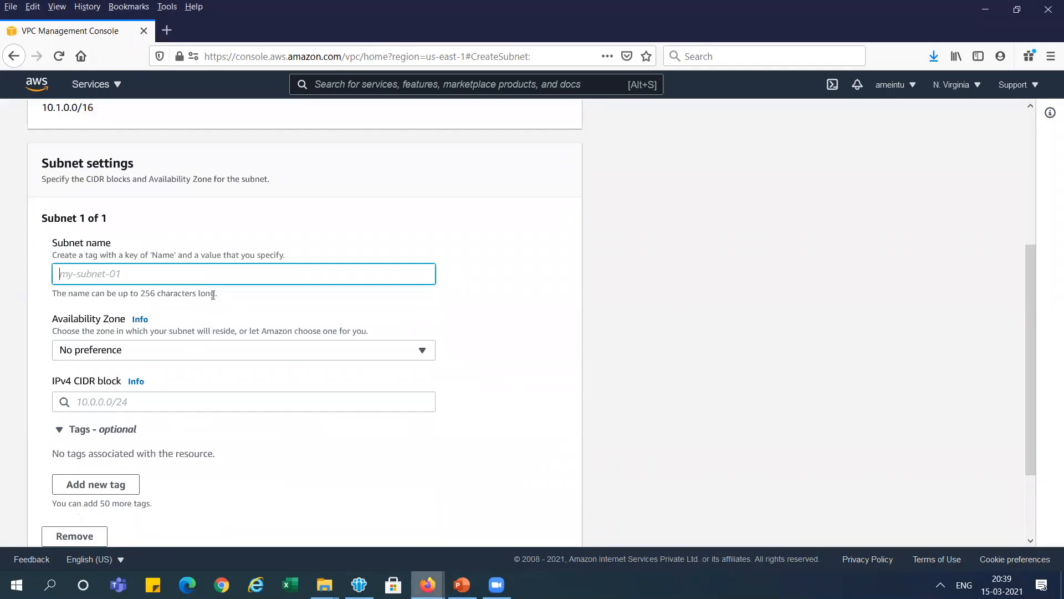
key(ctrl+v)
- Set the subnet's Availability Zone to us-east-1a and its IPv4 CIDR block to 10.0.0.0/24
click(416, 350)
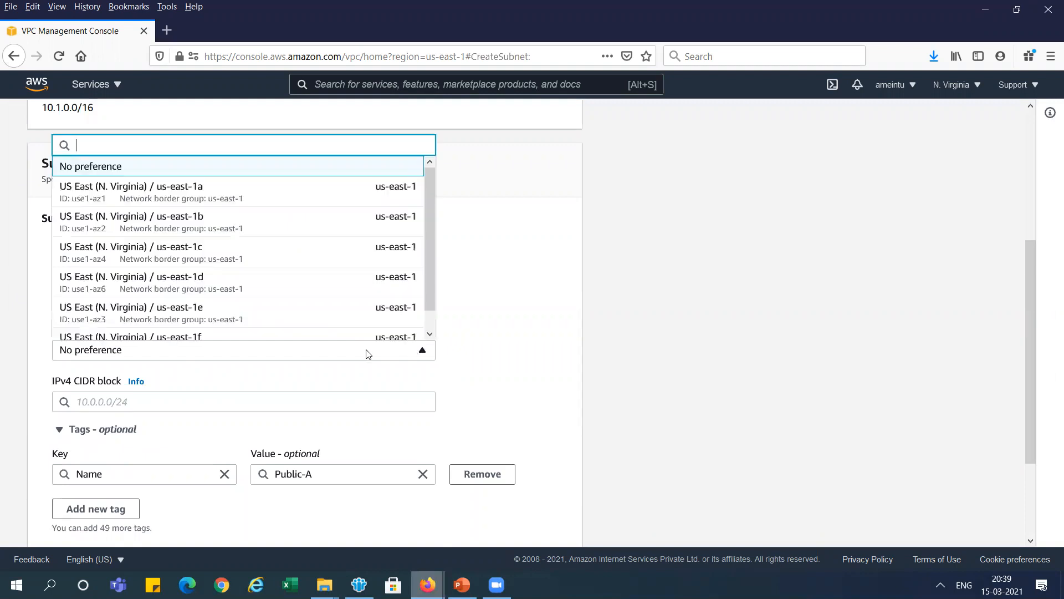
click(348, 205)
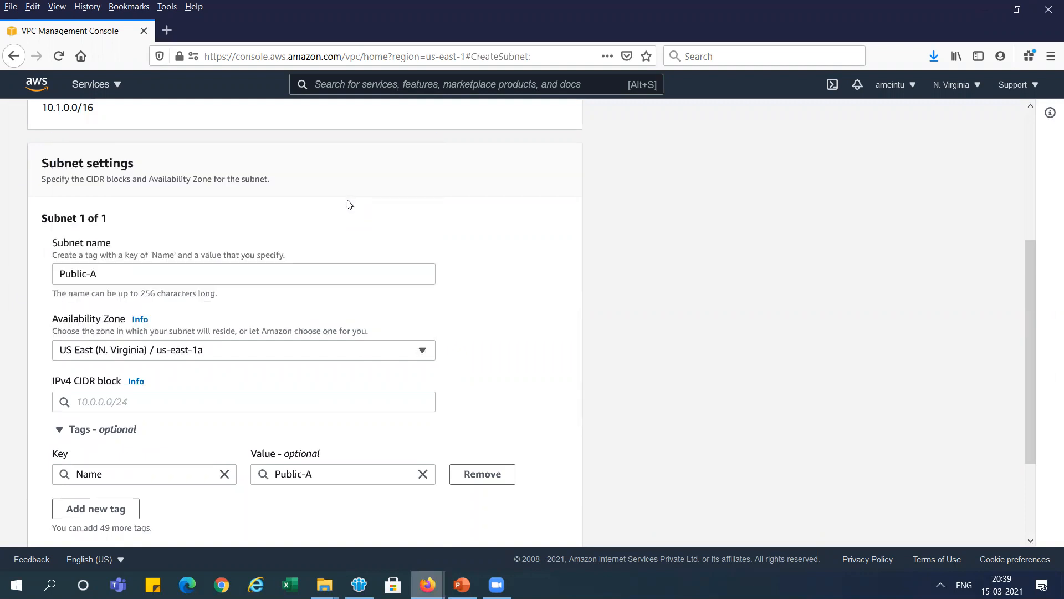
click(218, 400)
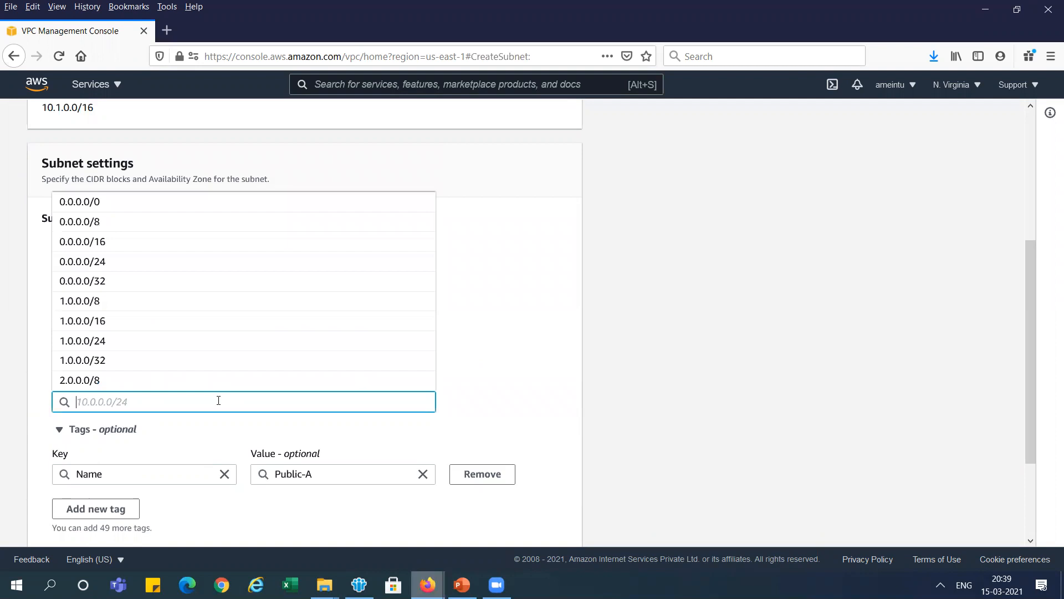
text(10.0.0.0)
key(Down)
key(Down)
key(Down)
key(Return)
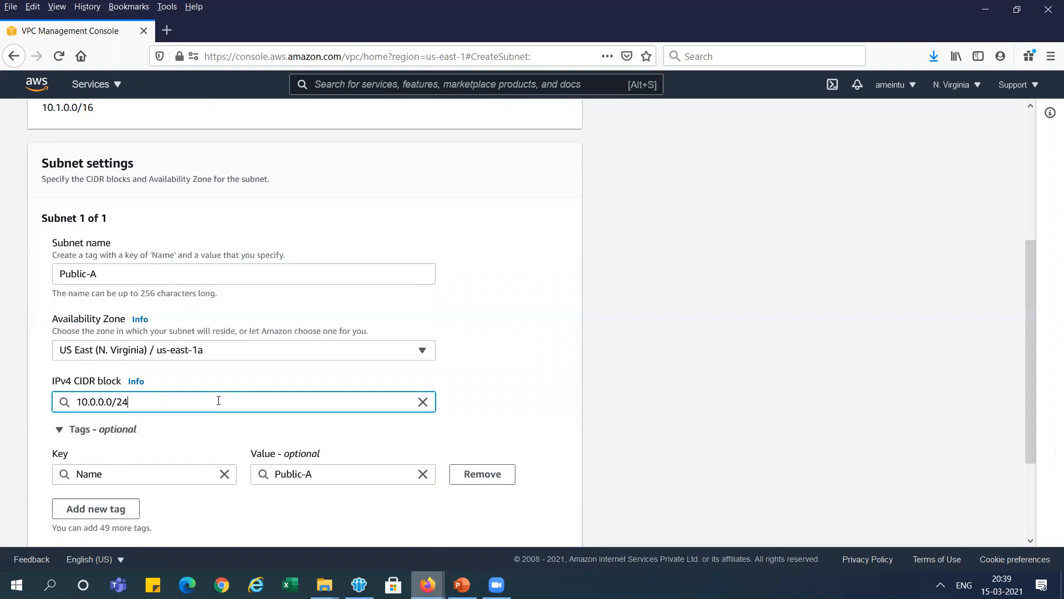
- Glance at the PowerPoint notes and try to create the Public-A subnet with the CIDR block 10.0.0.0/24
key(alt+Tab)
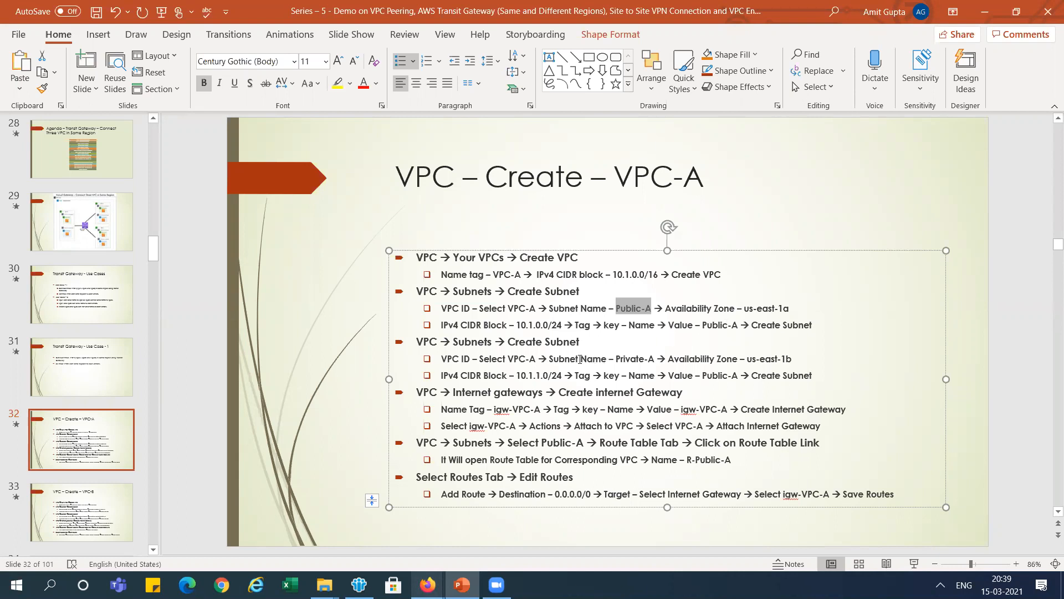
key(alt+Tab)
scroll(1030, 391, down, 3)
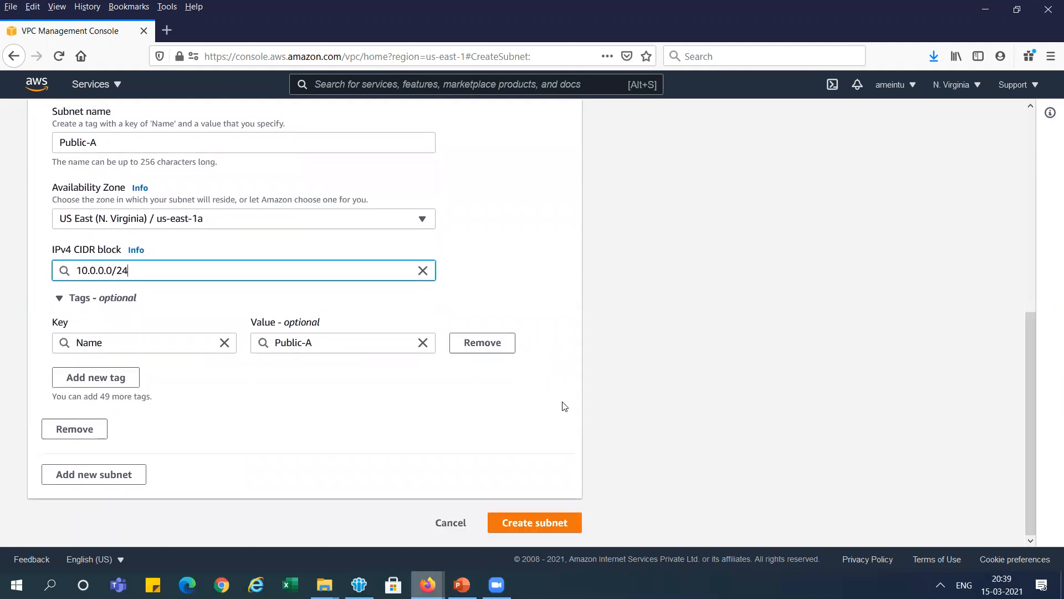
click(547, 523)
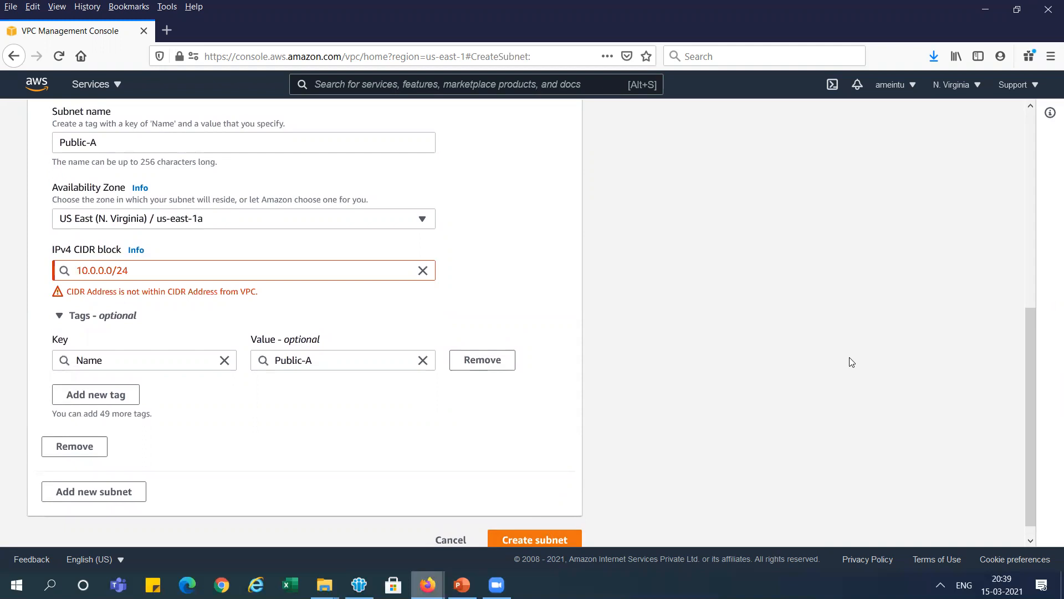
- Correct the subnet's IPv4 CIDR block to 10.1.0.0/24 and create the Public-A subnet
click(95, 271)
key(BackSpace)
text(1)
click(335, 441)
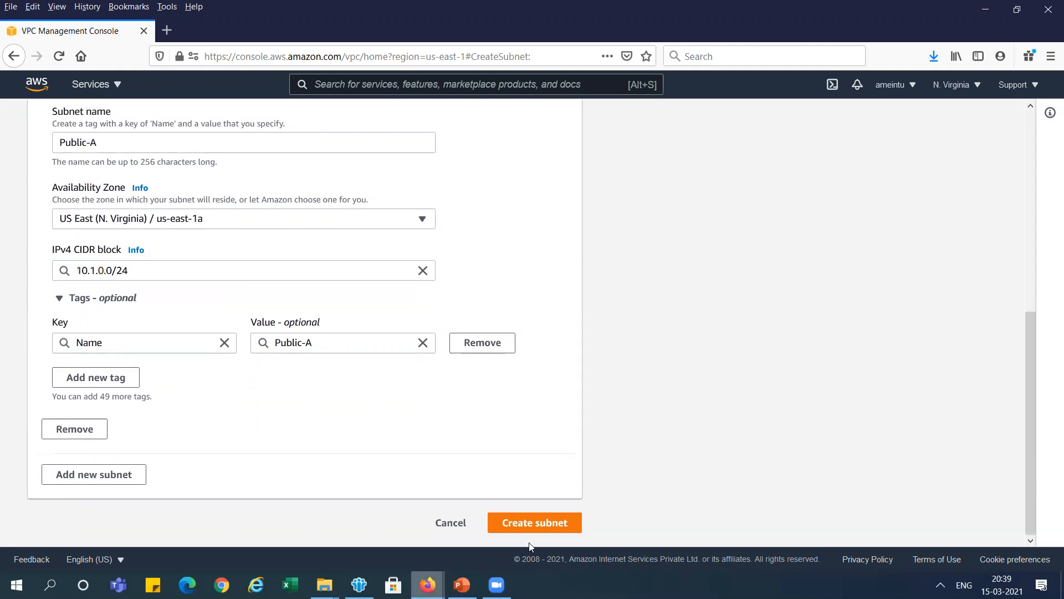
click(546, 529)
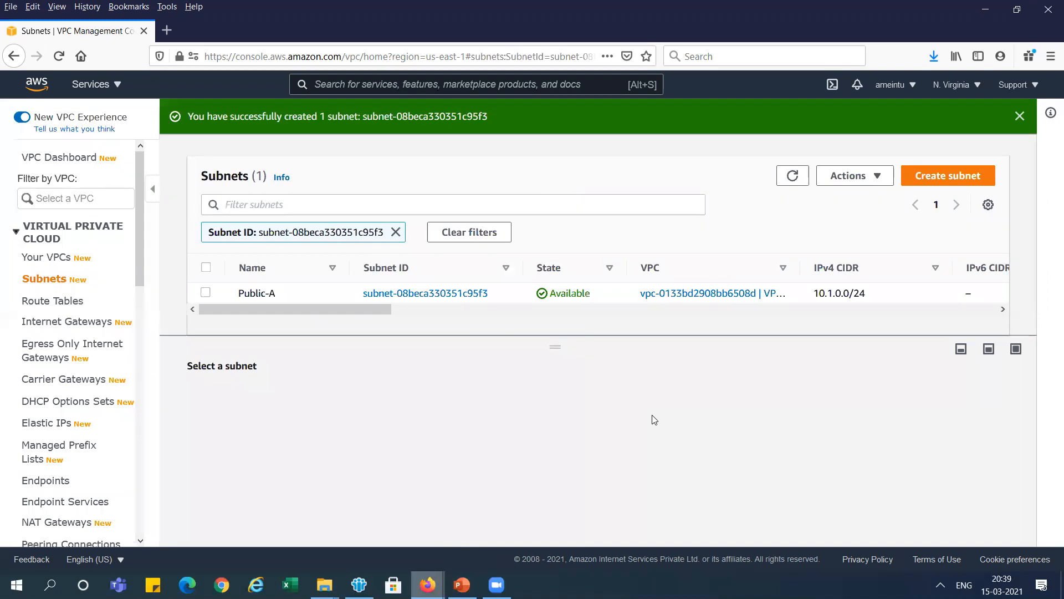
- Copy the CIDR block 10.1.1.0/24 from the PowerPoint slide and start a new subnet in VPC-A in the AWS console
key(alt+Tab)
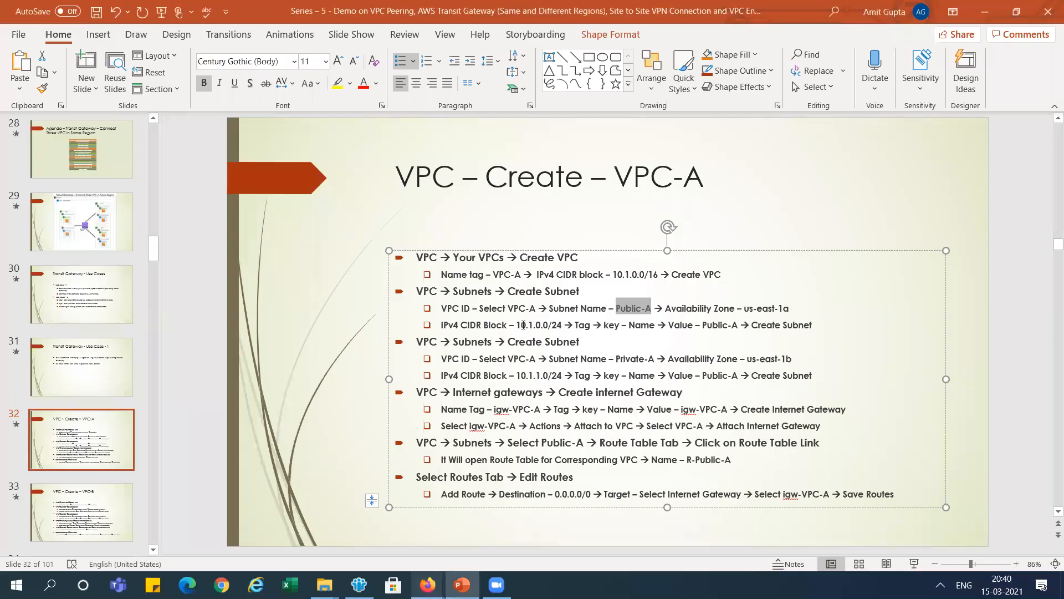
drag(518, 375, 561, 377)
key(ctrl+c)
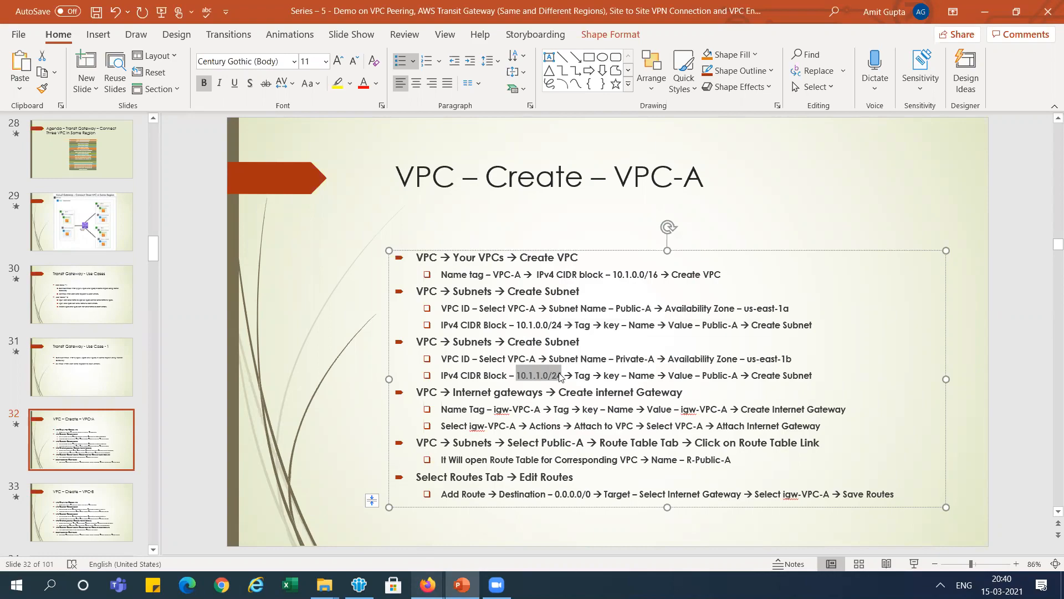
key(alt+Tab)
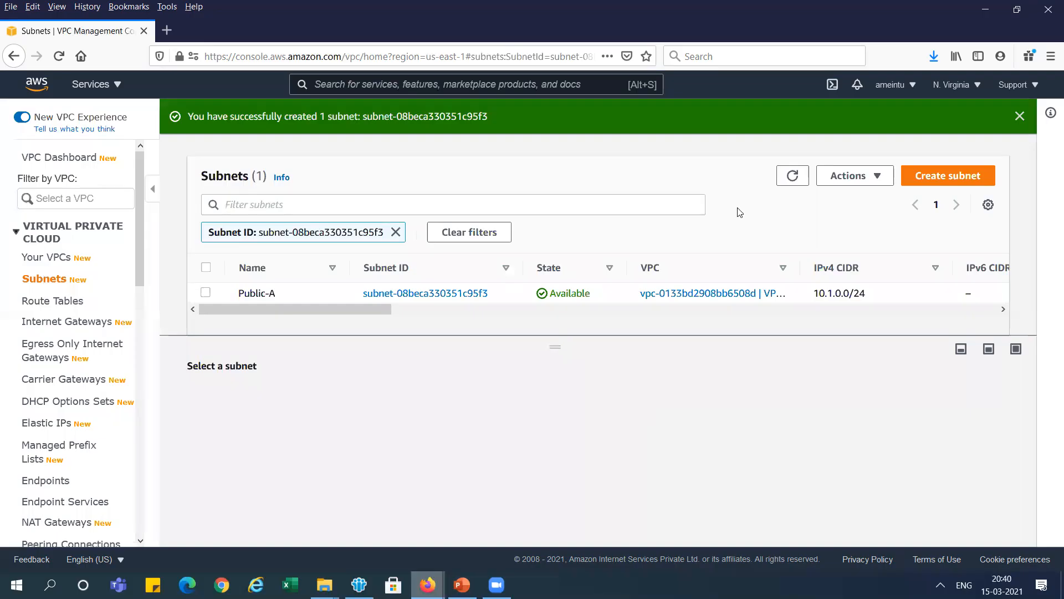
click(933, 178)
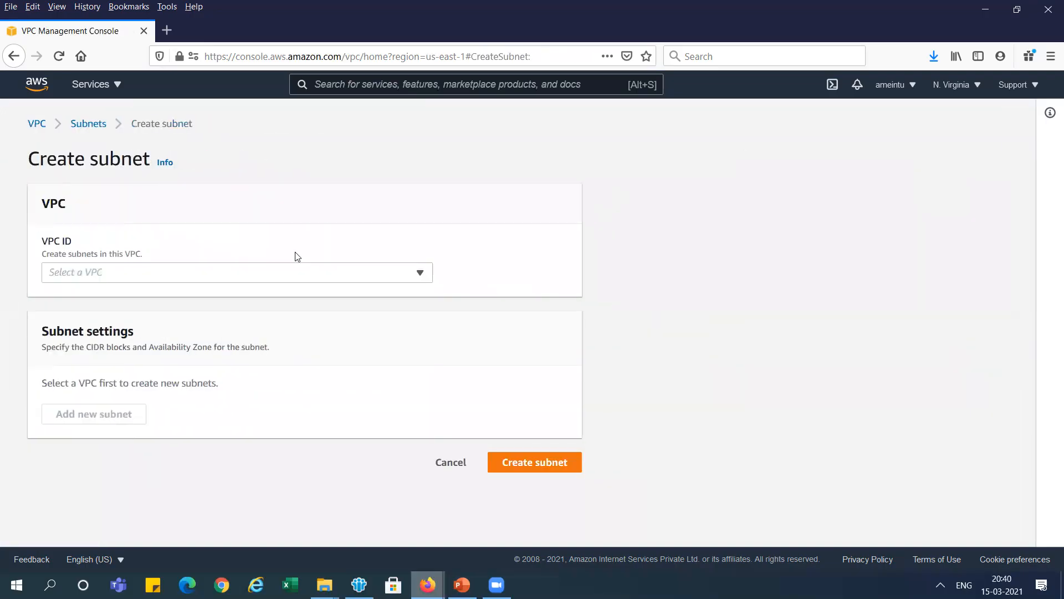
click(274, 275)
click(245, 349)
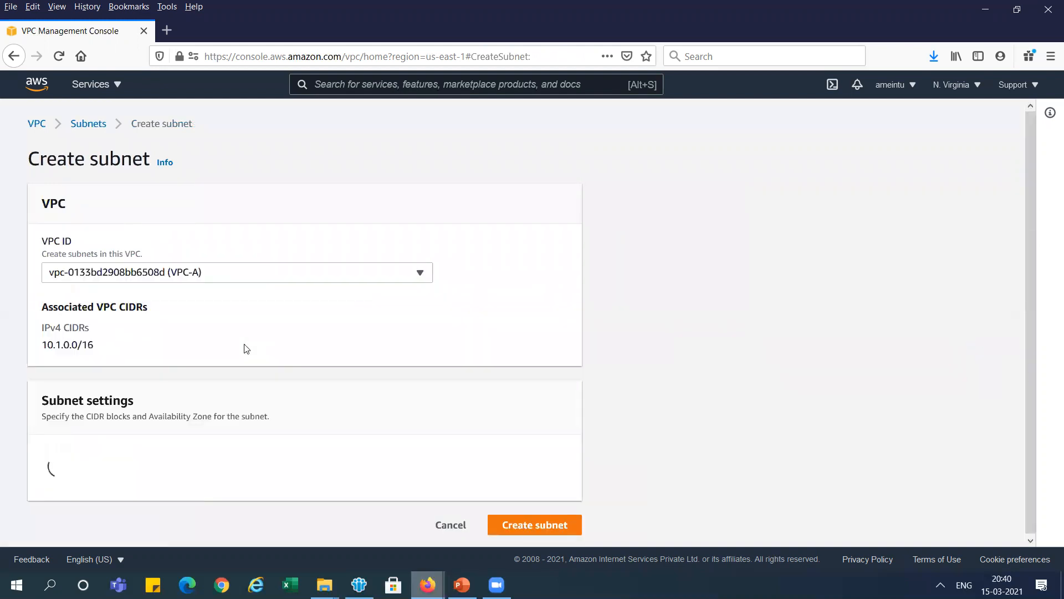
- Name the new subnet Private-A and set its Availability Zone to us-east-1b
drag(1026, 251, 1029, 369)
click(299, 304)
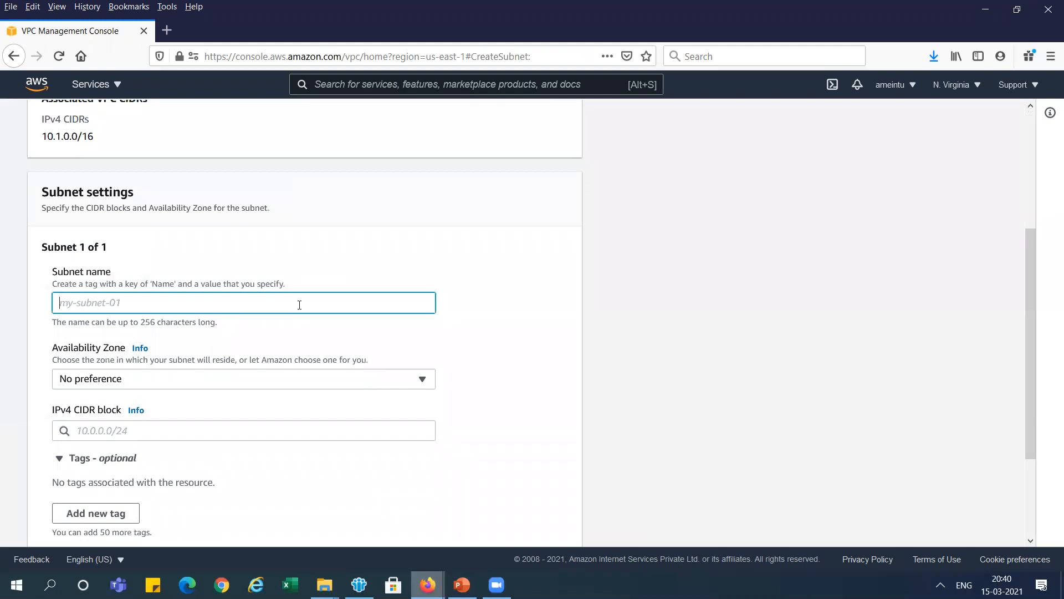
text(Private)
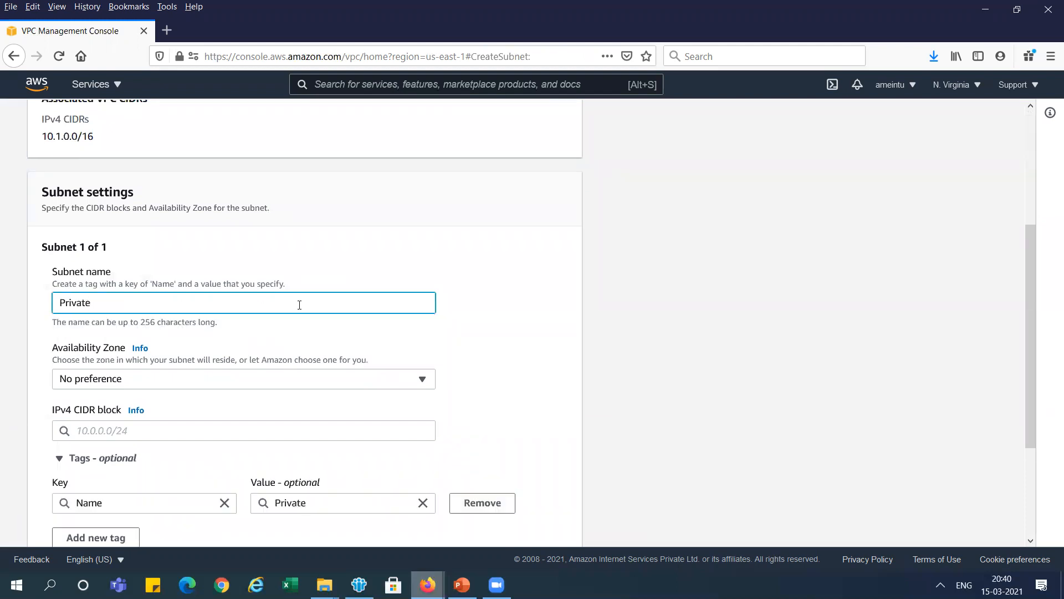
text(-A)
click(285, 379)
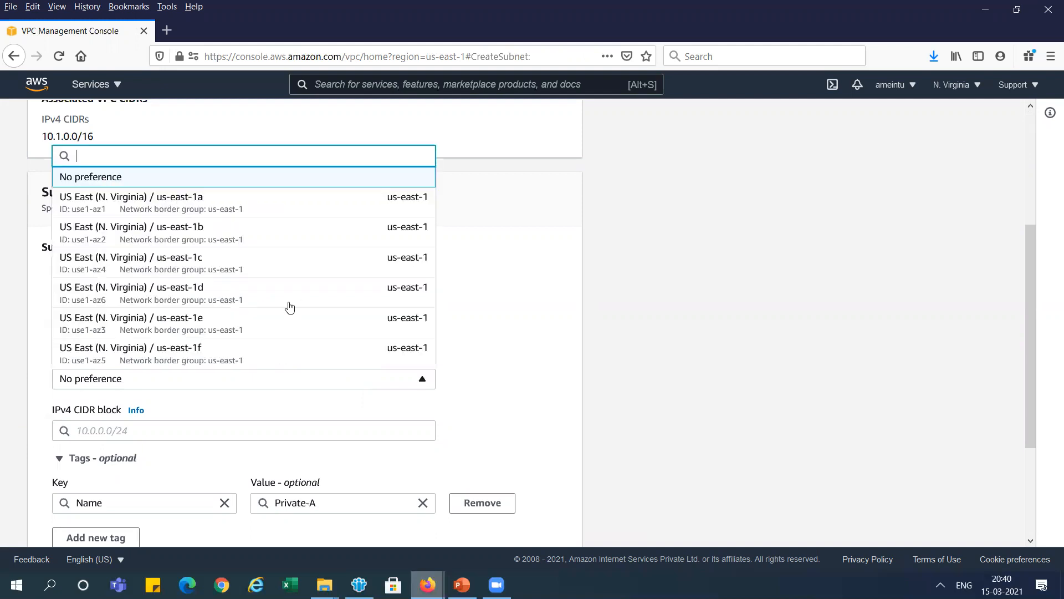
click(299, 242)
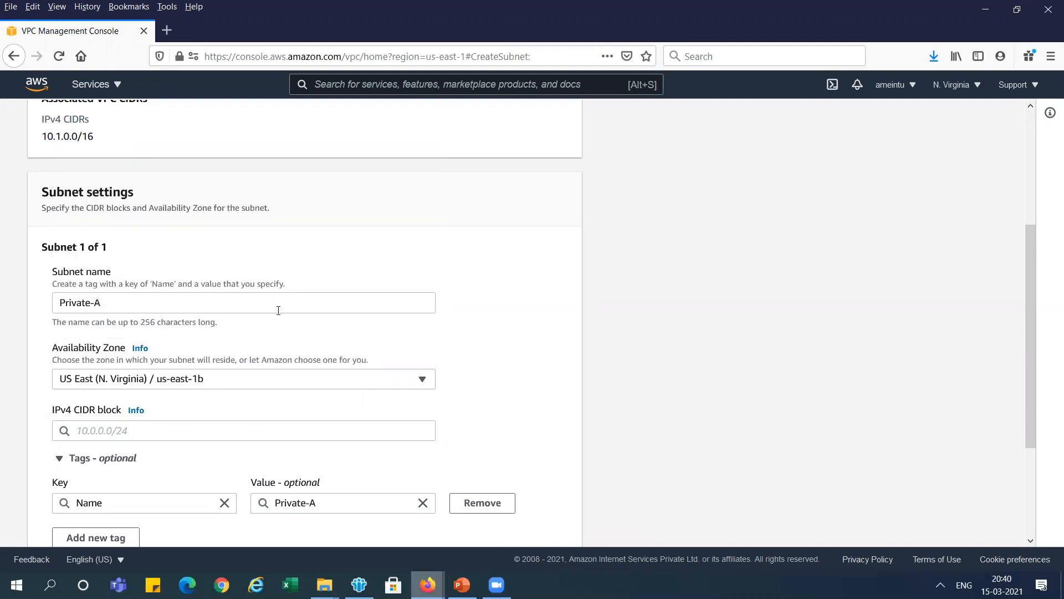
- Set the IPv4 CIDR block to 10.1.1.0/24 and create the Private-A subnet
click(258, 433)
key(ctrl+v)
click(649, 393)
drag(1031, 330, 1036, 411)
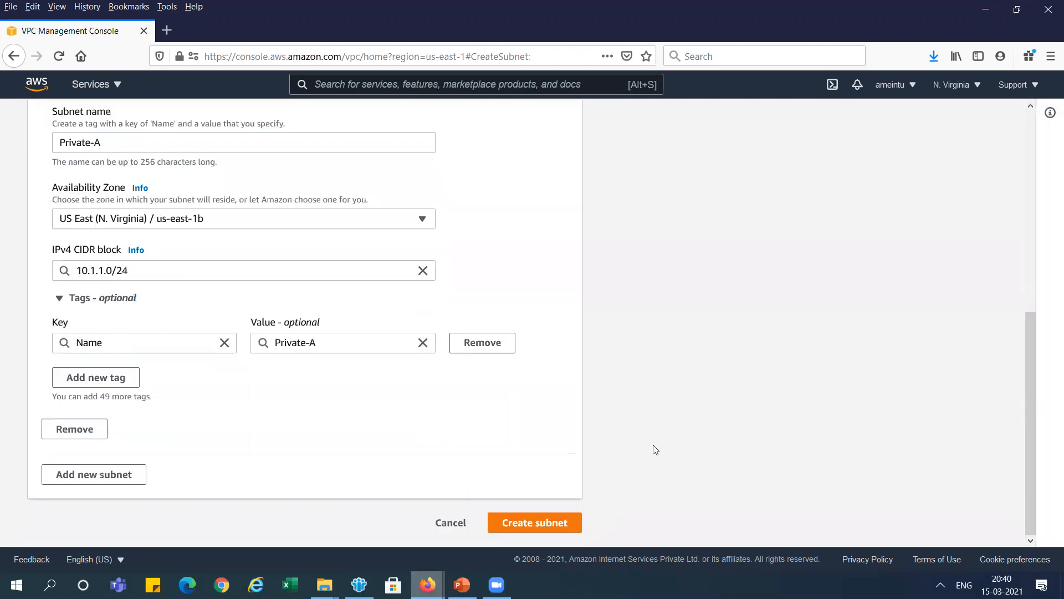
click(536, 523)
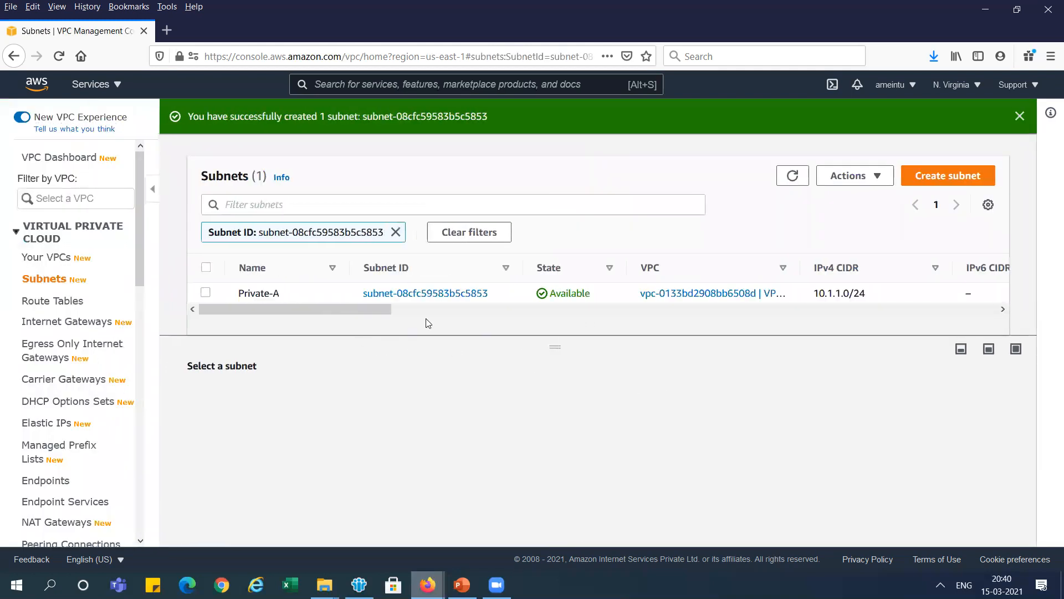
- Copy igw-VPC-A from the PowerPoint slide and create an internet gateway with that name tag in the AWS console
key(alt+Tab)
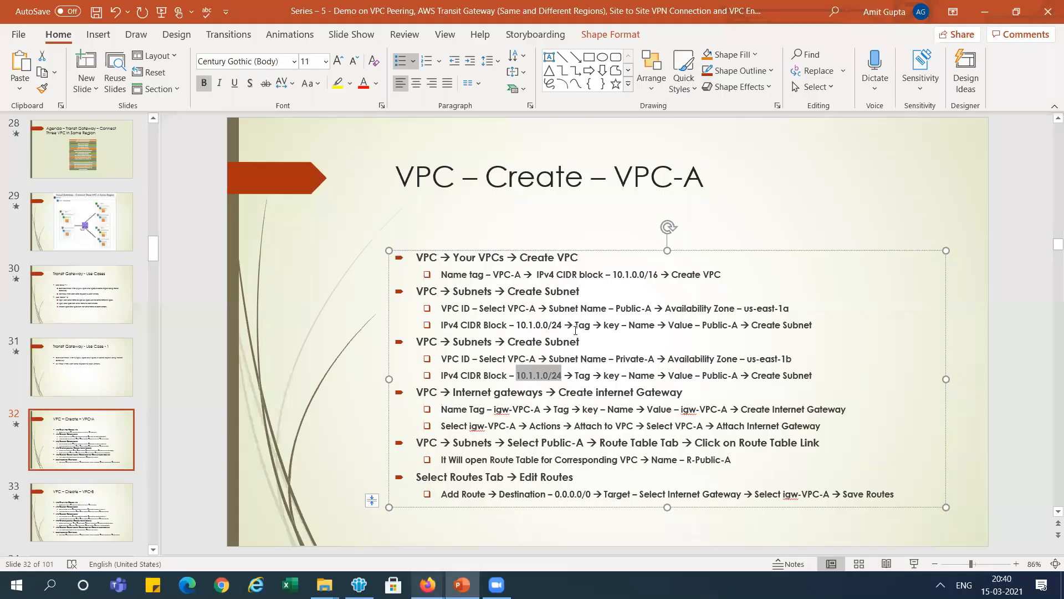
drag(466, 390, 540, 409)
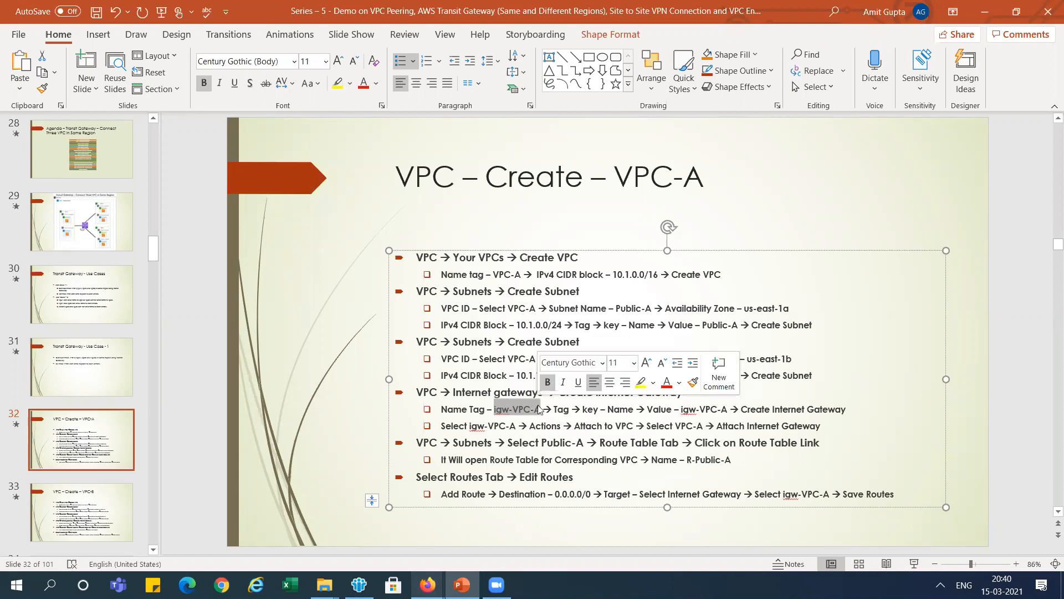
key(ctrl+c)
key(alt+Tab)
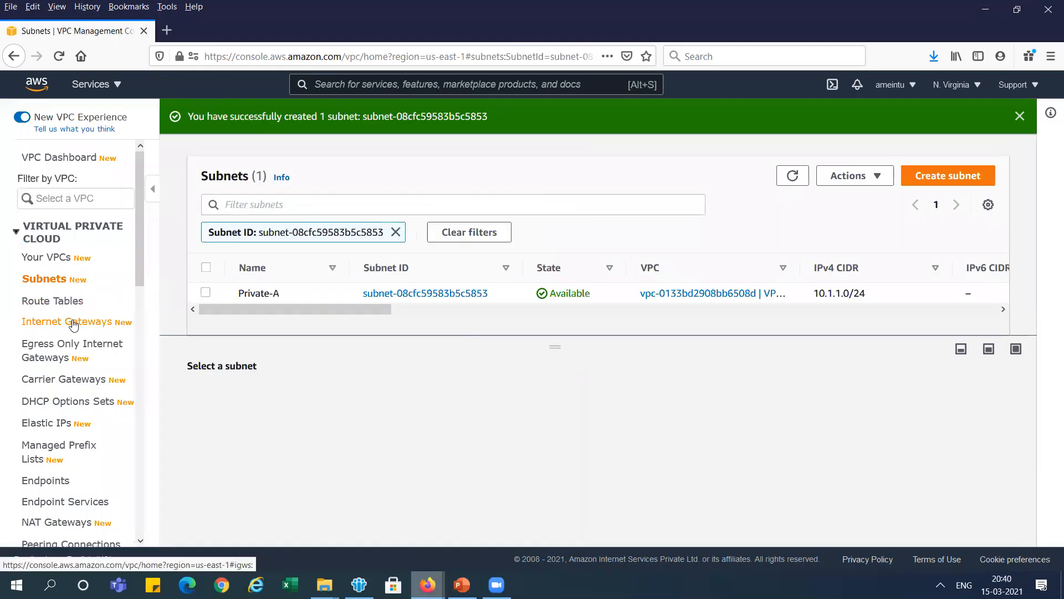
click(74, 324)
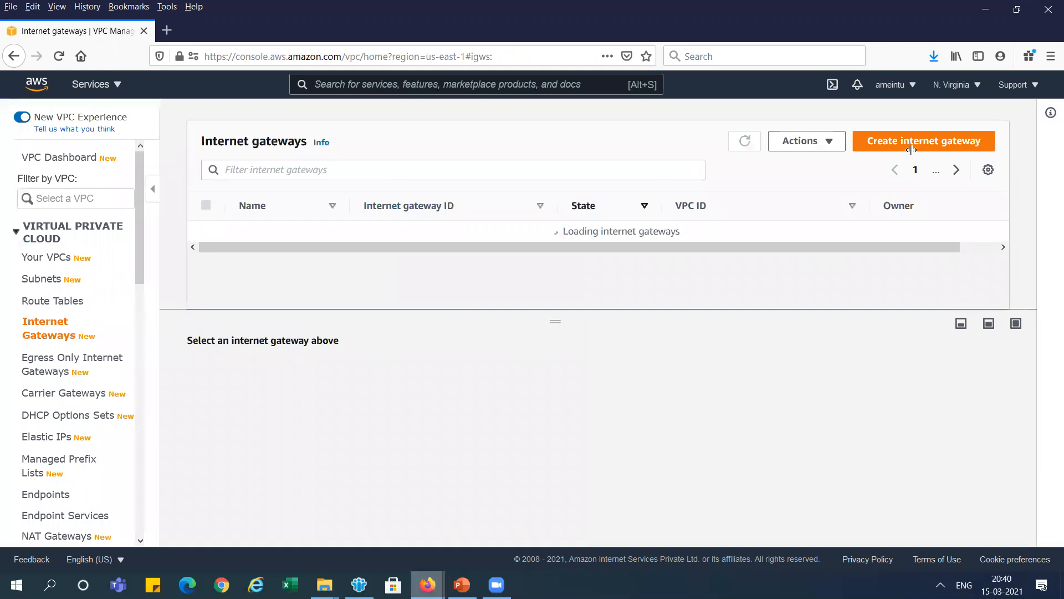
click(949, 142)
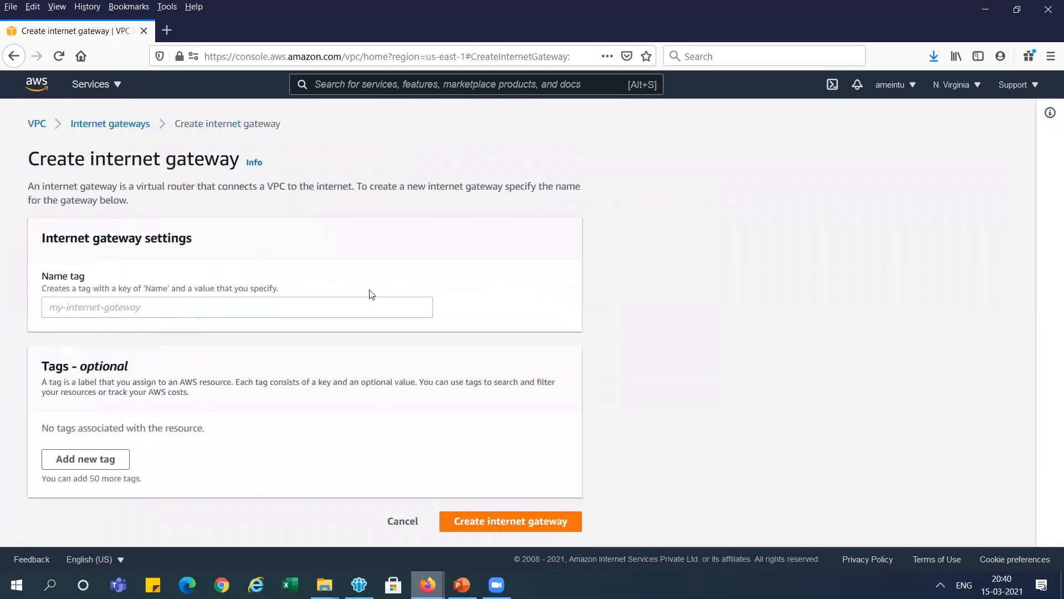
click(352, 306)
key(ctrl+v)
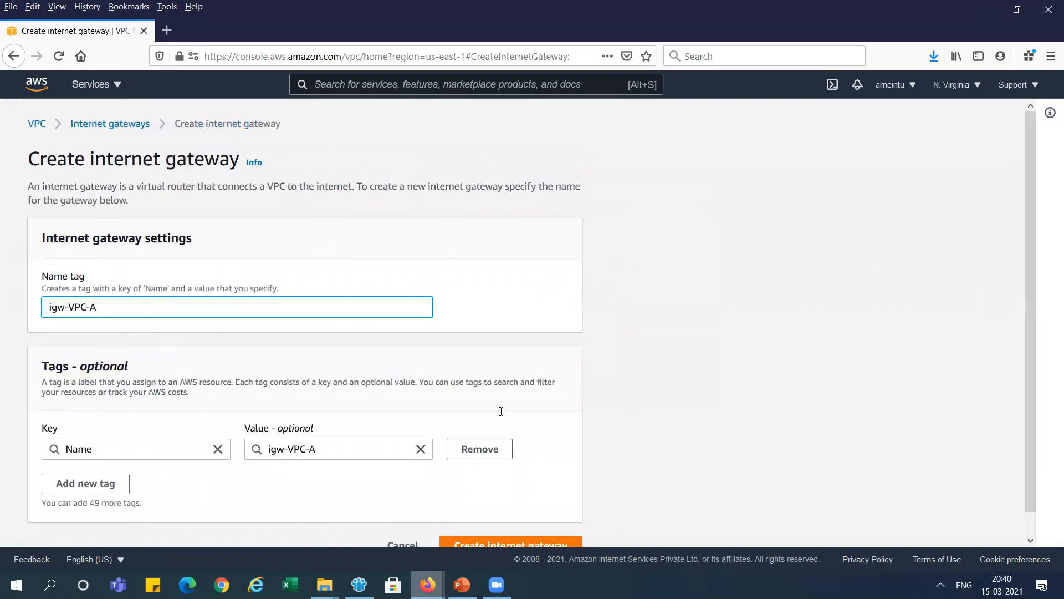
click(497, 543)
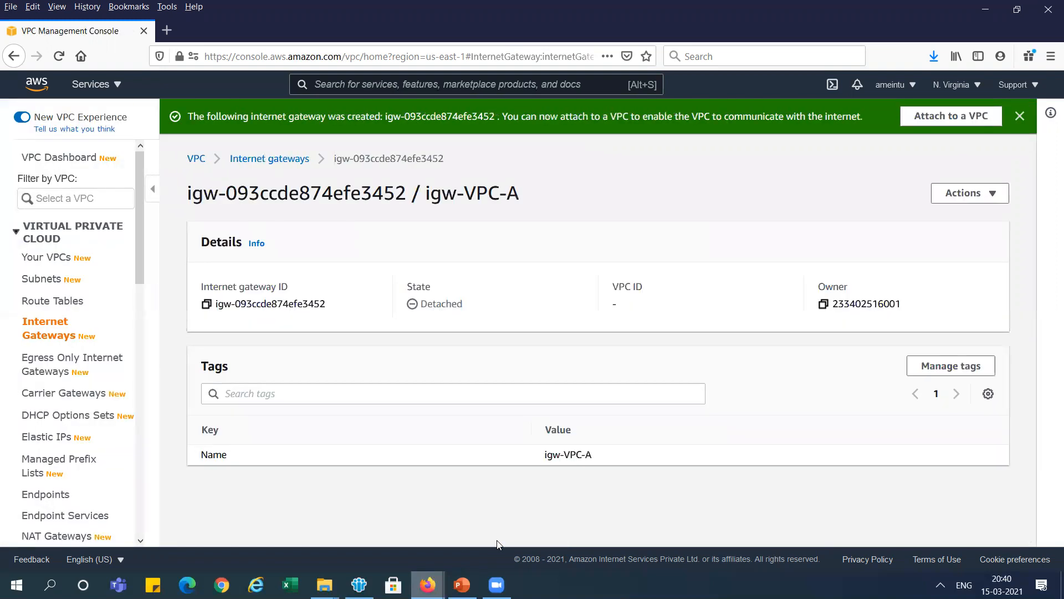
- Attach the igw-VPC-A internet gateway to VPC-A and dismiss the success notification
click(954, 118)
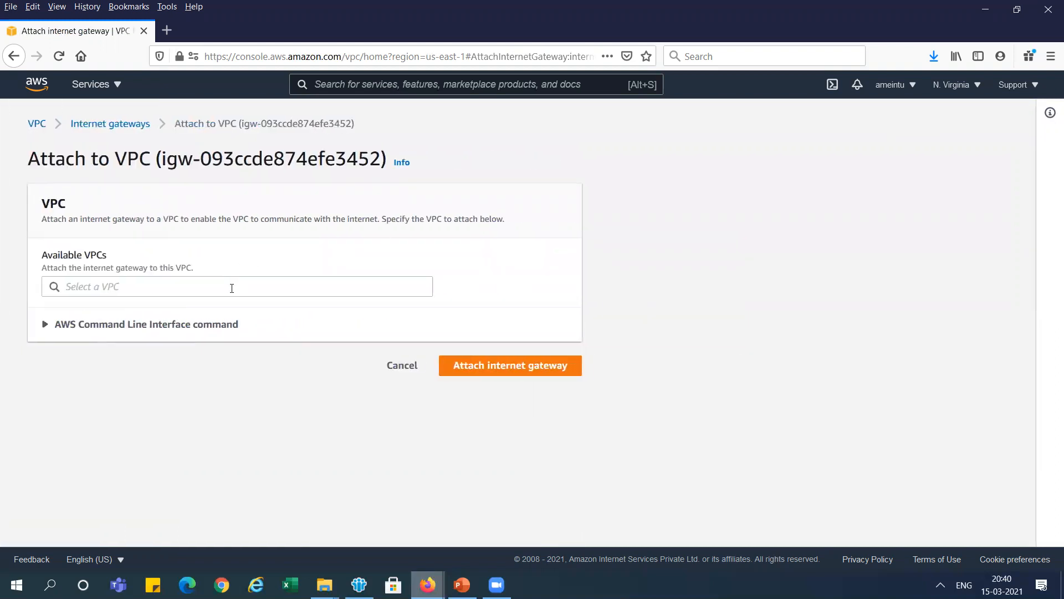
click(231, 288)
click(202, 313)
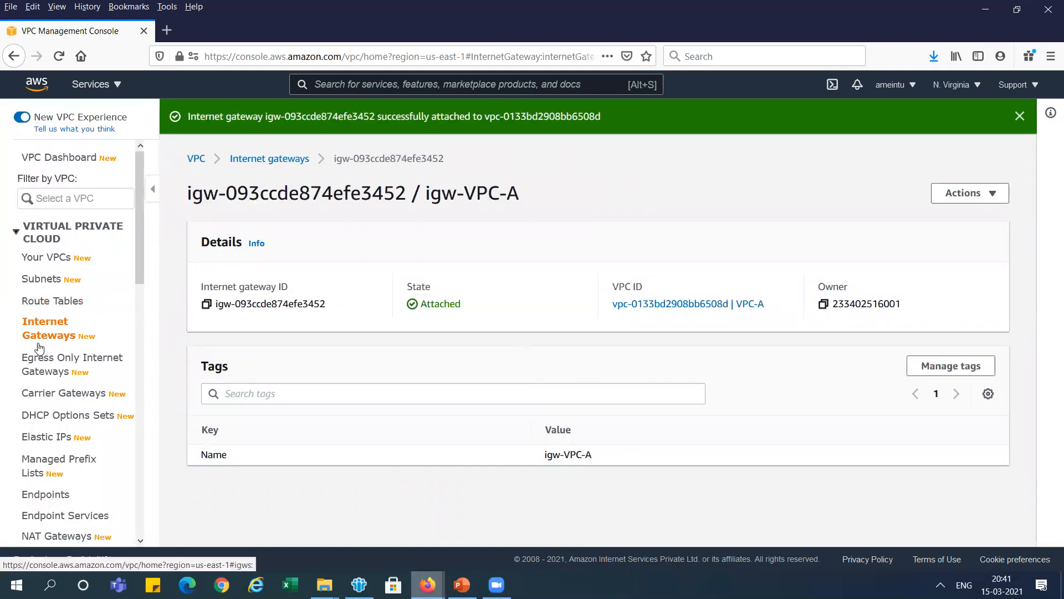
click(1020, 116)
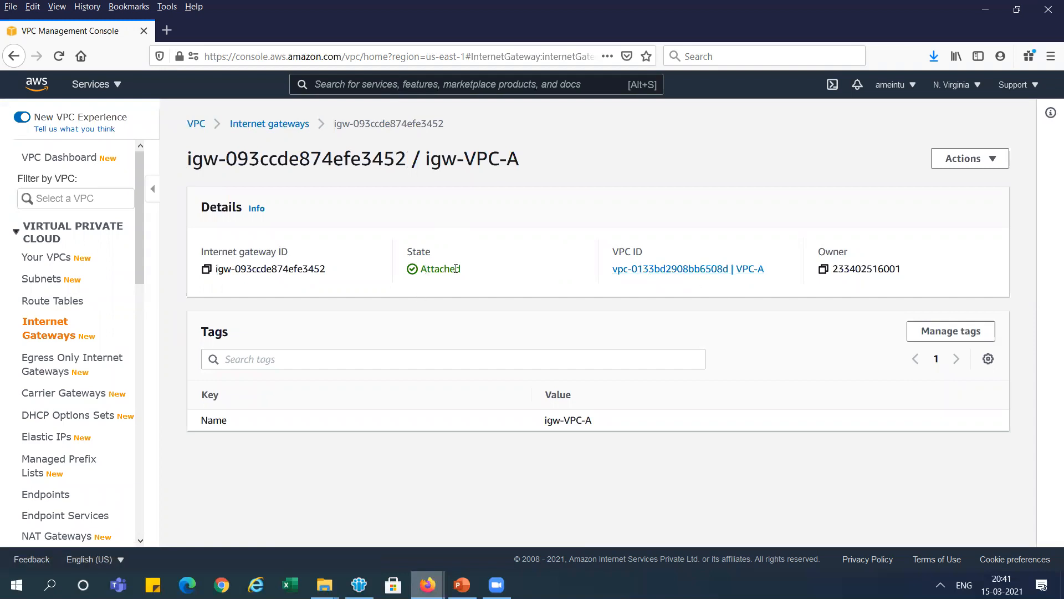
- Check the PowerPoint notes and open the routes of the route table linked to the Public-A subnet in the AWS console
key(alt+Tab)
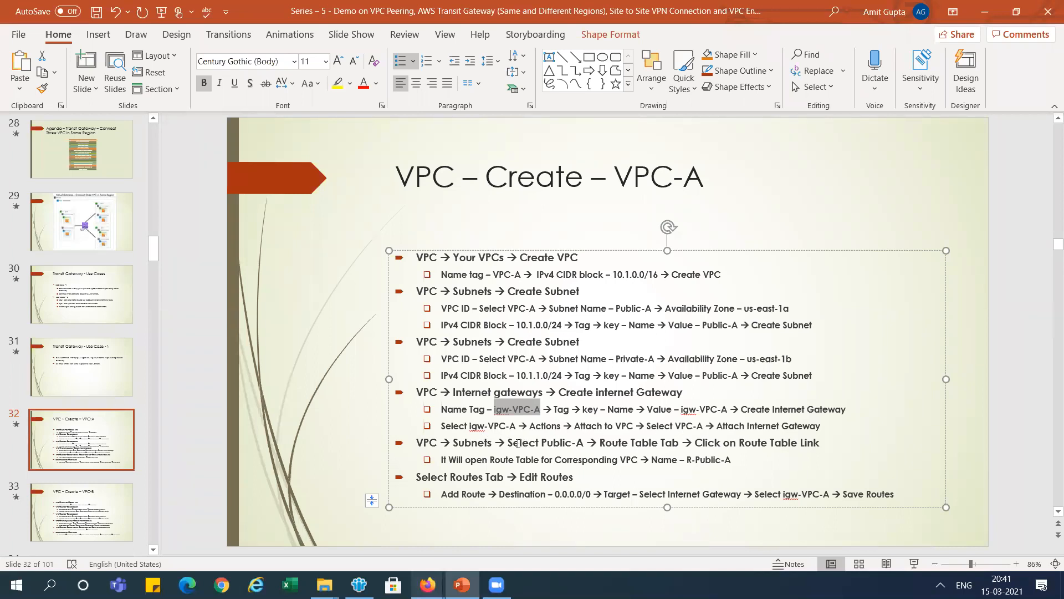
drag(515, 443, 569, 445)
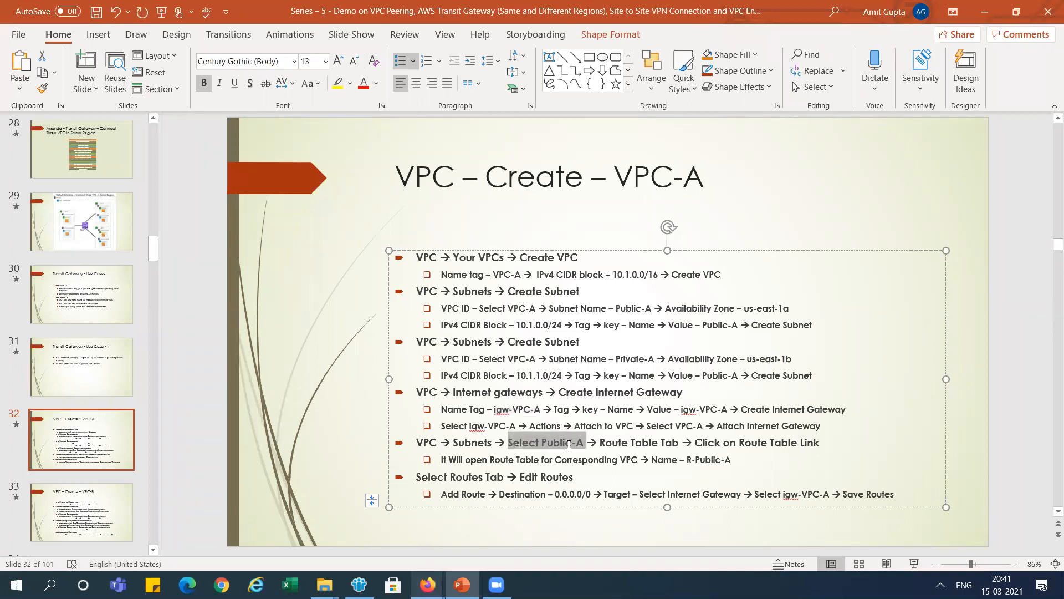
key(alt+Tab)
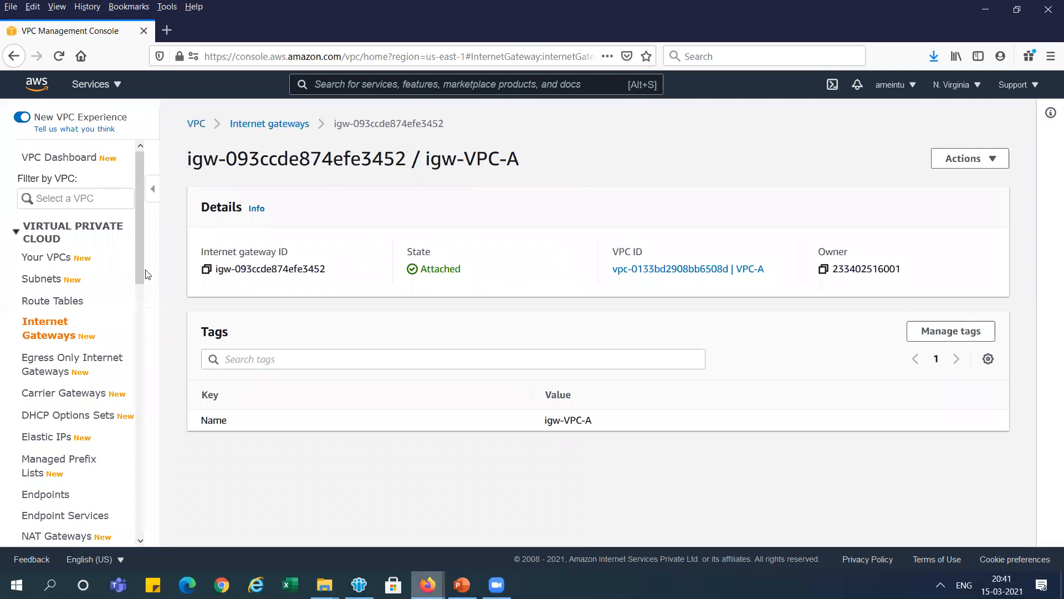
click(53, 283)
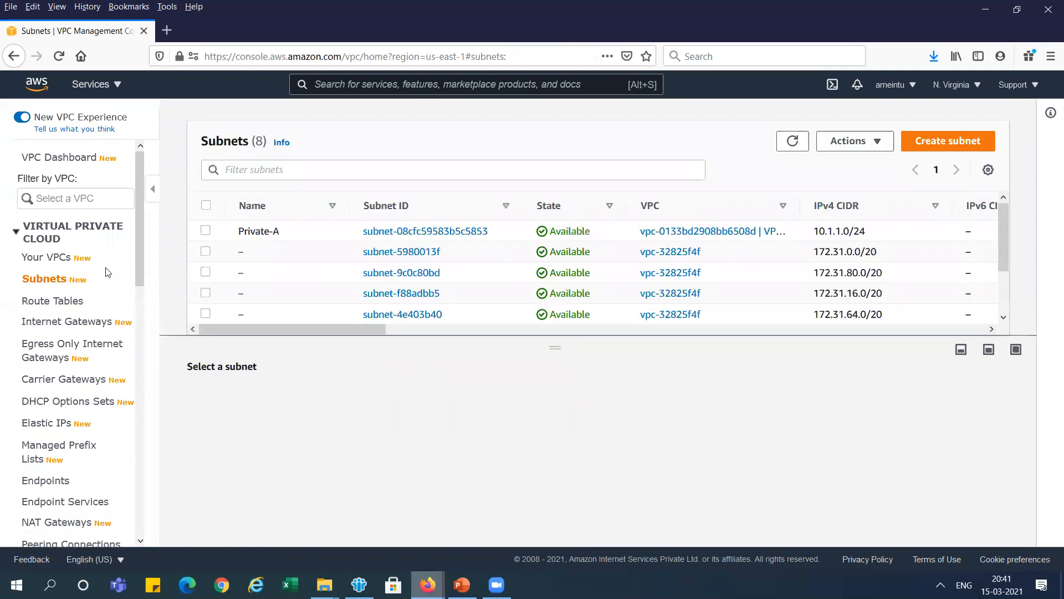
scroll(1001, 246, down, 3)
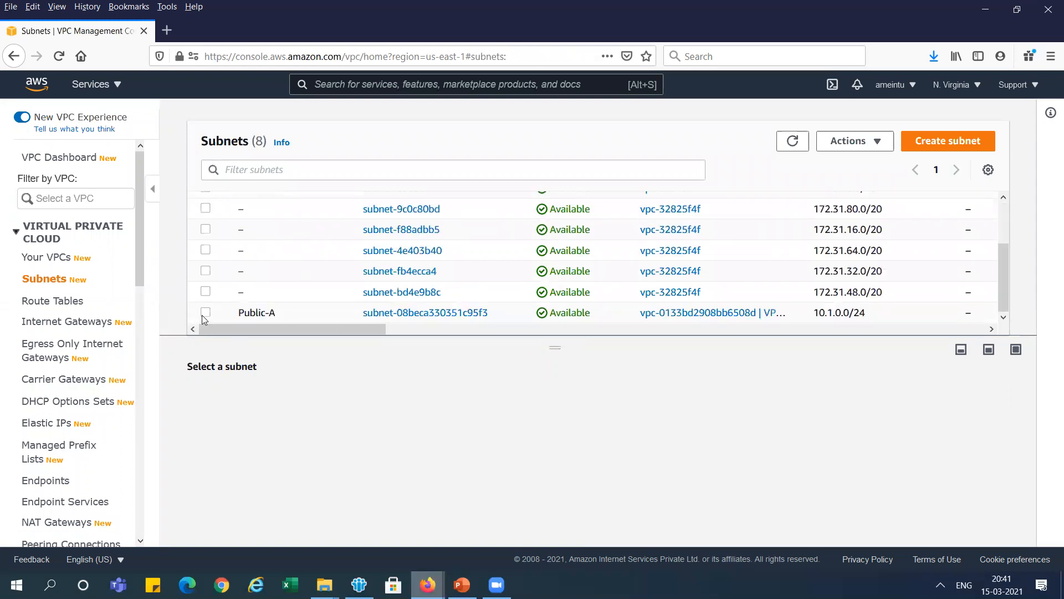
click(204, 314)
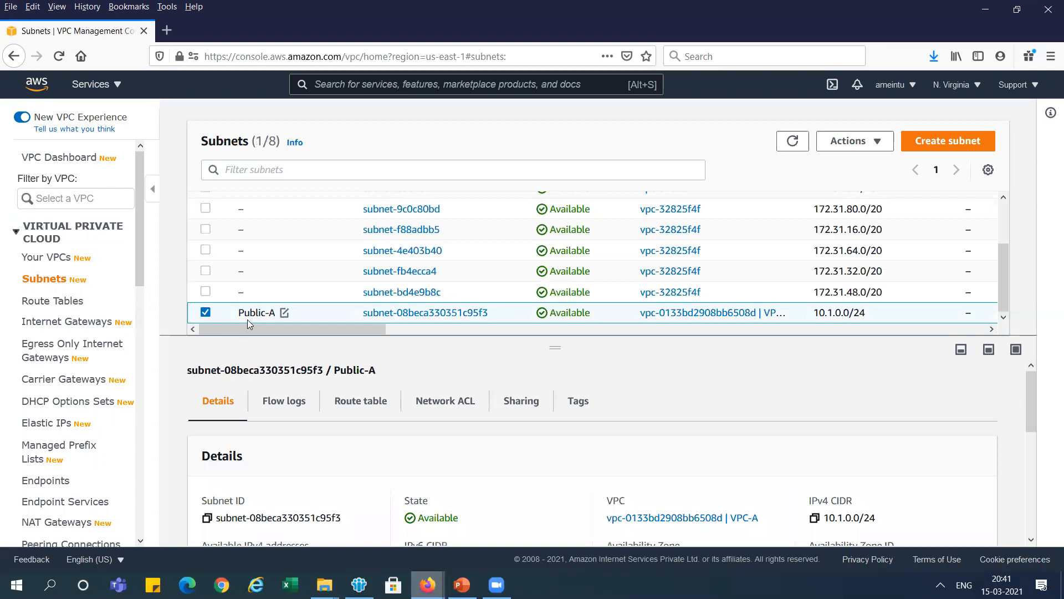
click(361, 404)
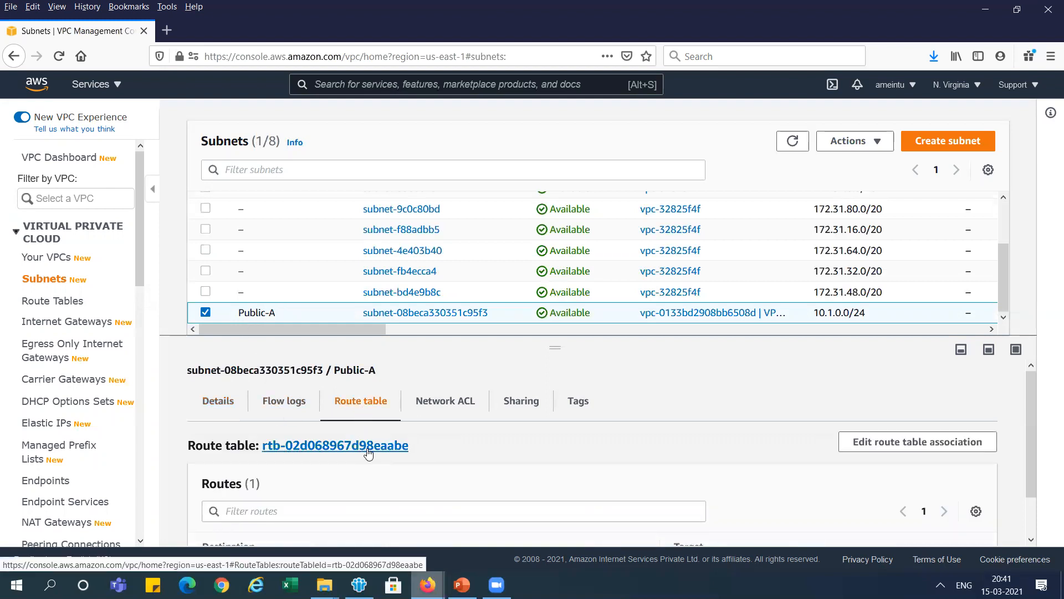
click(368, 450)
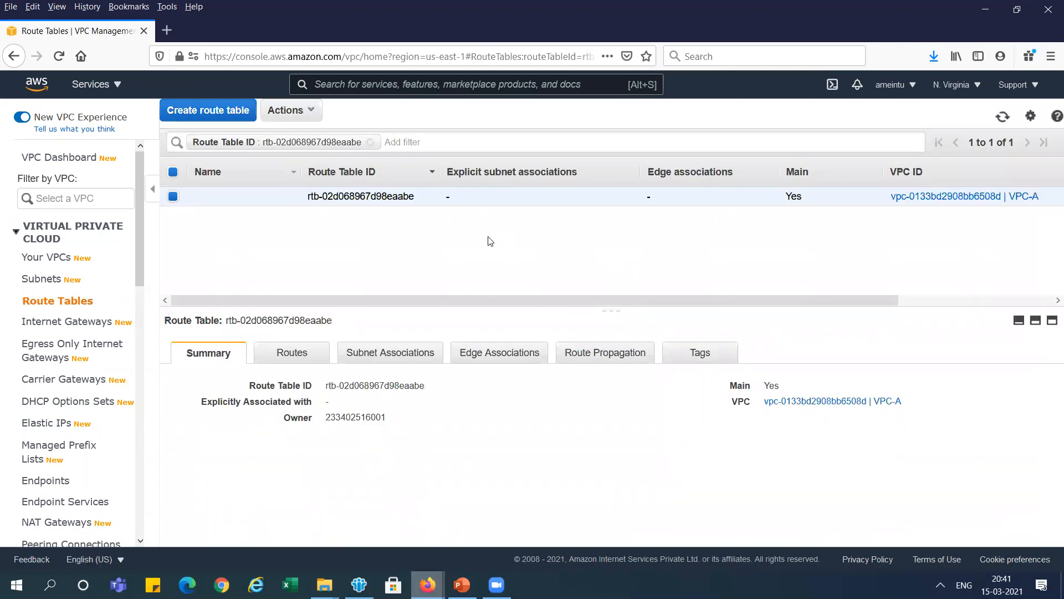
click(317, 360)
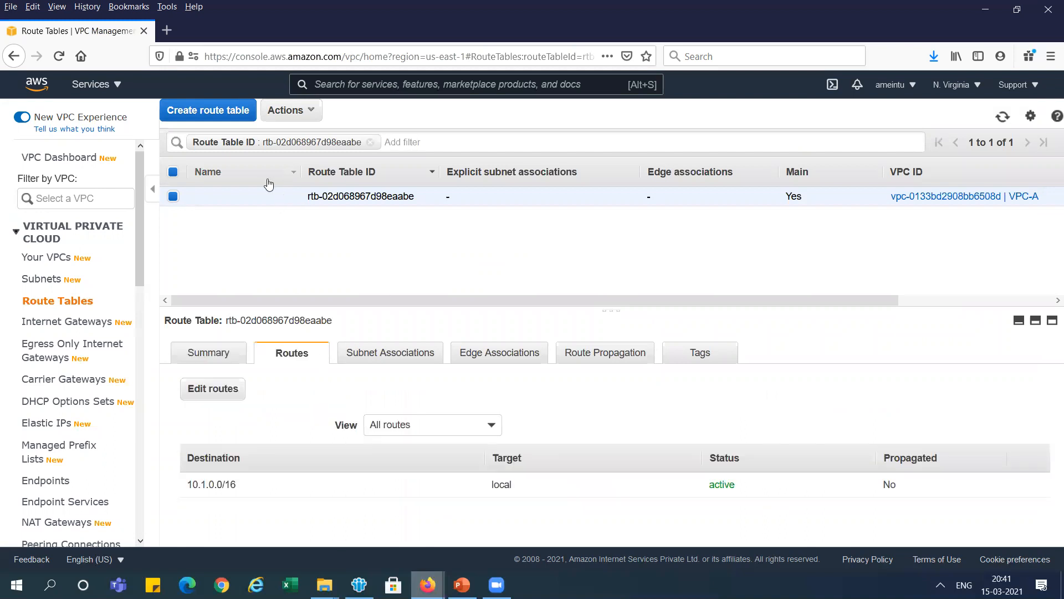
- Name VPC-A's route table R-Public-A, copied from the PowerPoint slide, and return to the slide's notes
click(288, 197)
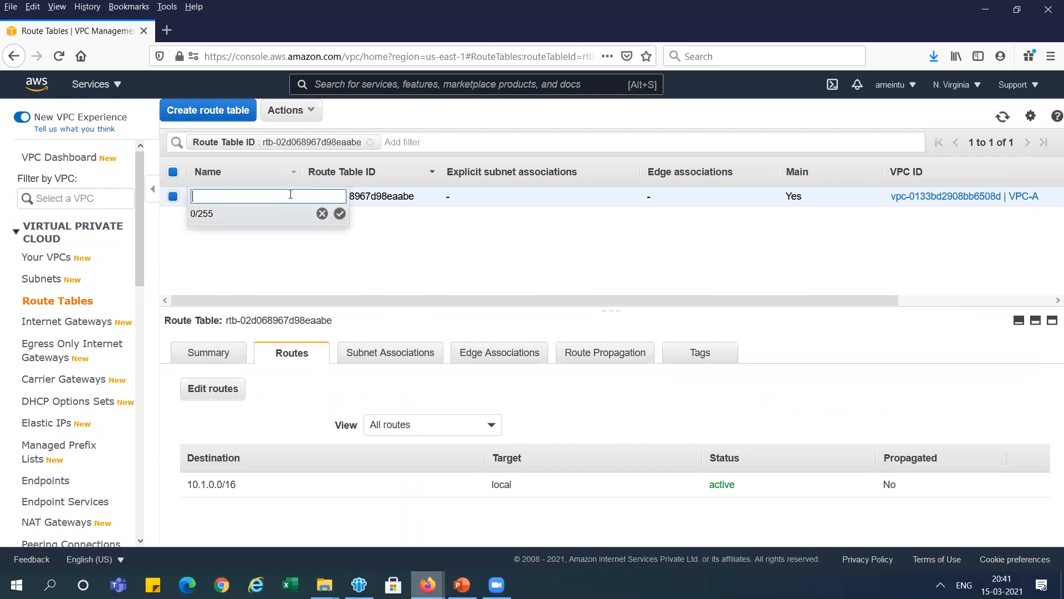
click(461, 585)
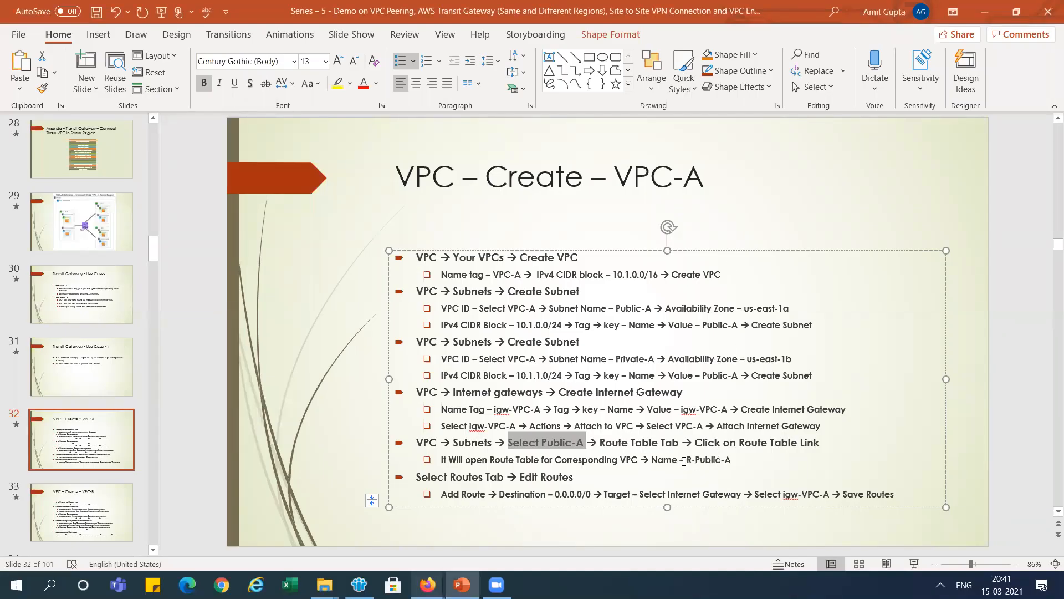
drag(686, 459, 735, 459)
key(ctrl+c)
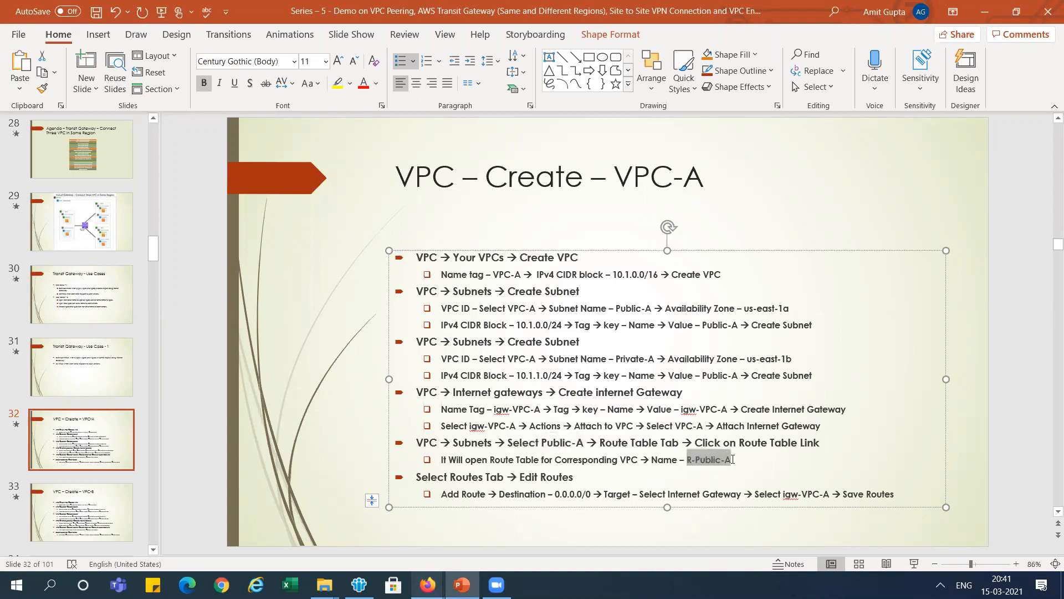
key(alt+Tab)
key(ctrl+v)
click(339, 215)
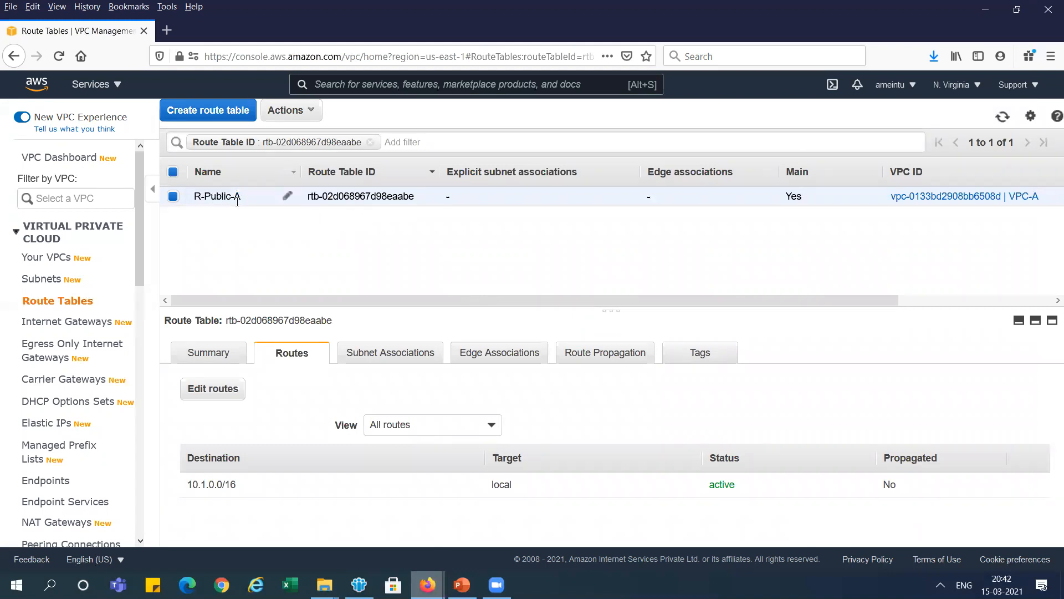
key(alt+Tab)
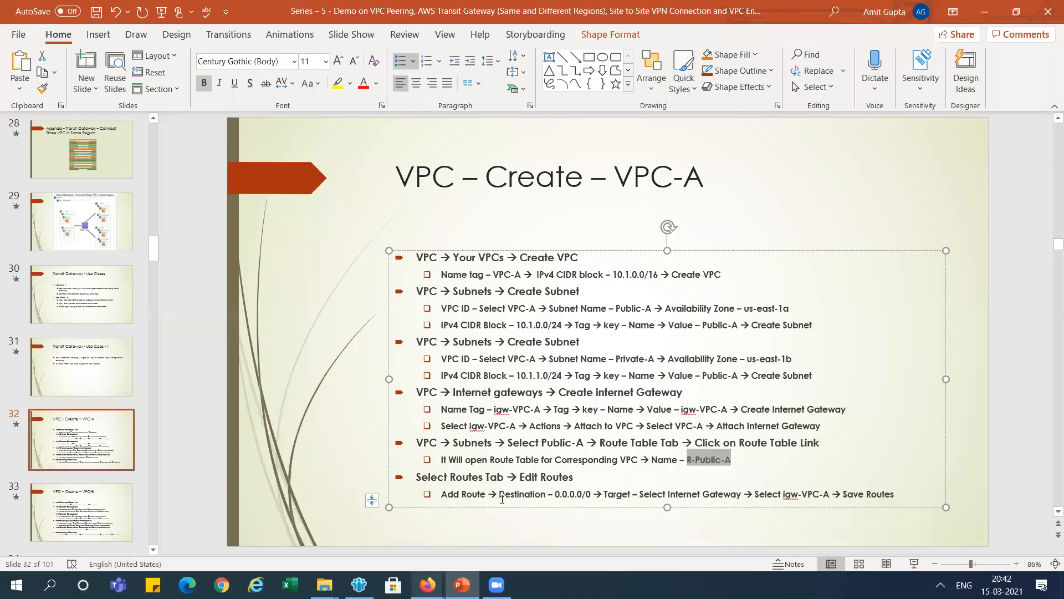
- Check the PowerPoint notes and add a 0.0.0.0/0 route targeting the igw-VPC-A internet gateway to the R-Public-A route table in the AWS console
key(alt+Tab)
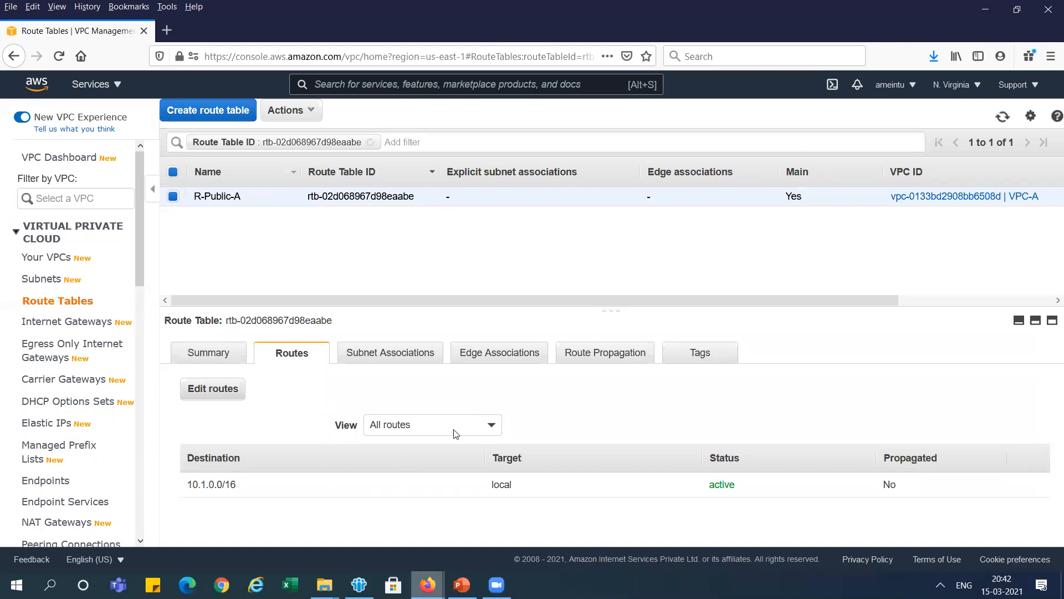
key(alt+Tab)
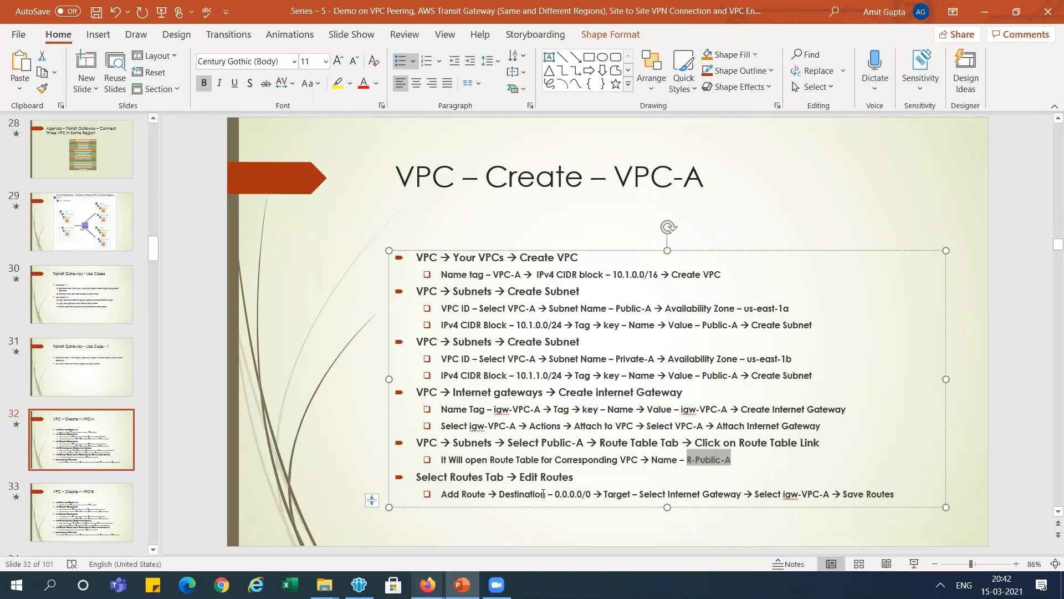
key(alt+Tab)
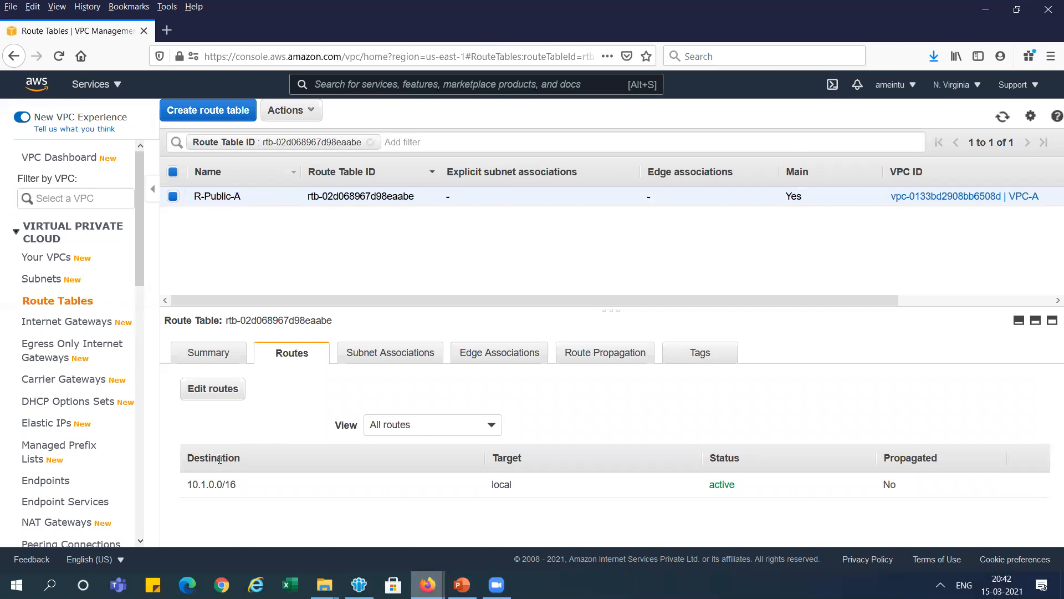
click(212, 388)
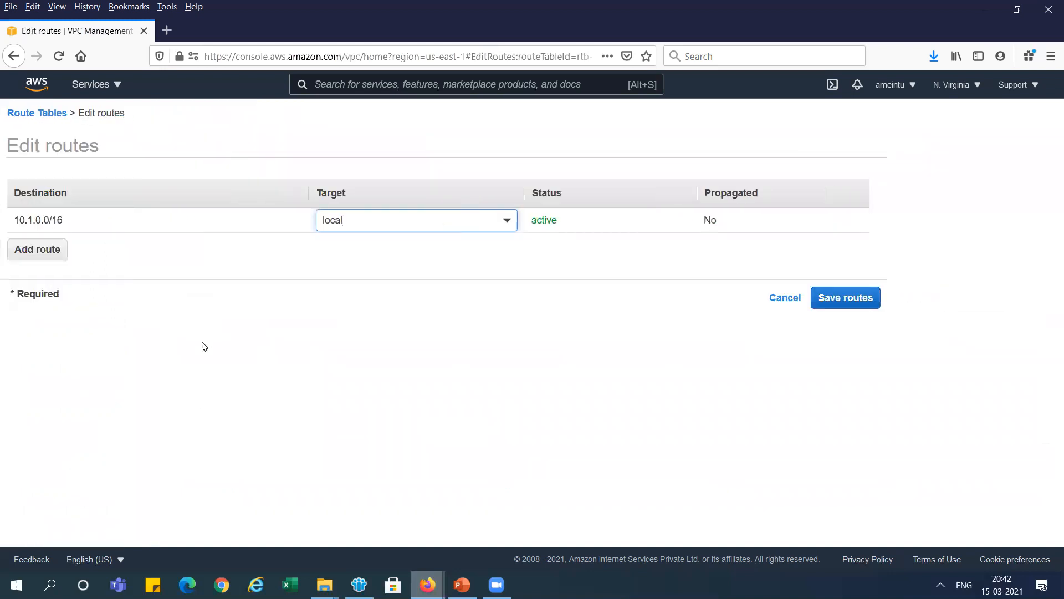
click(36, 250)
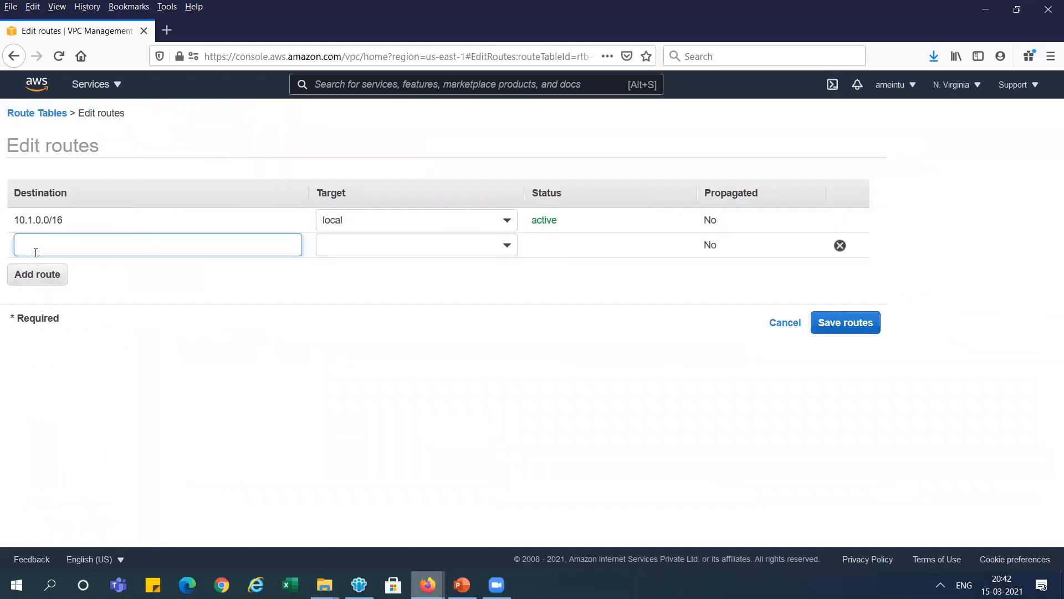
text(0.0)
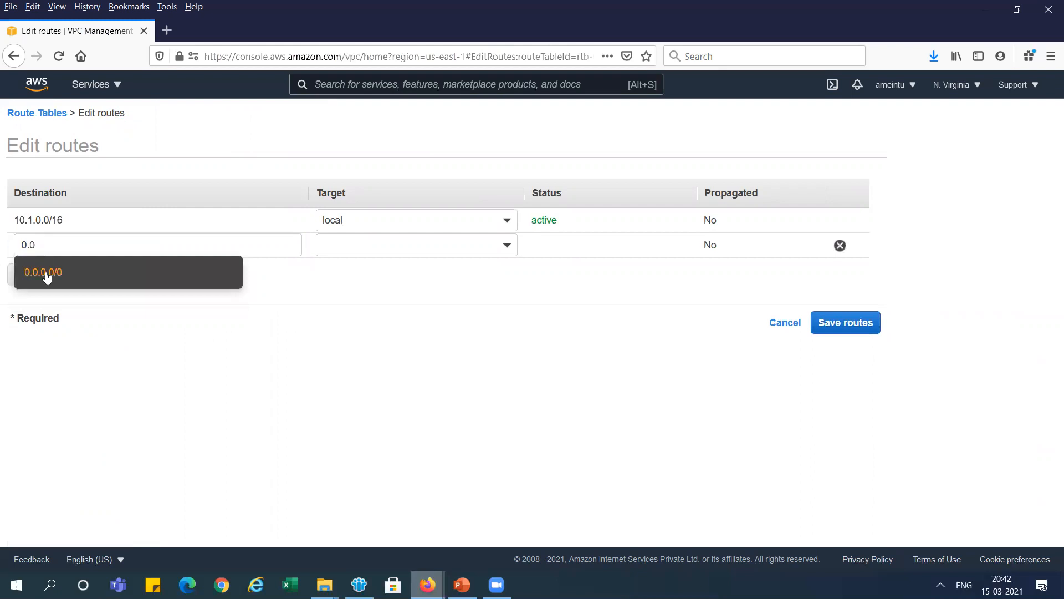
click(43, 270)
click(467, 247)
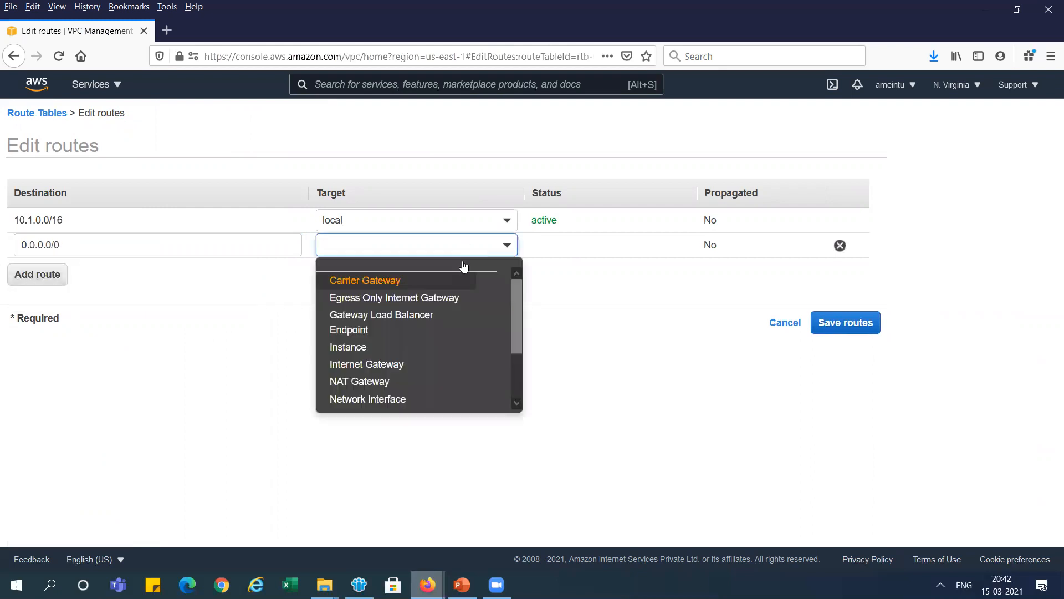
click(376, 366)
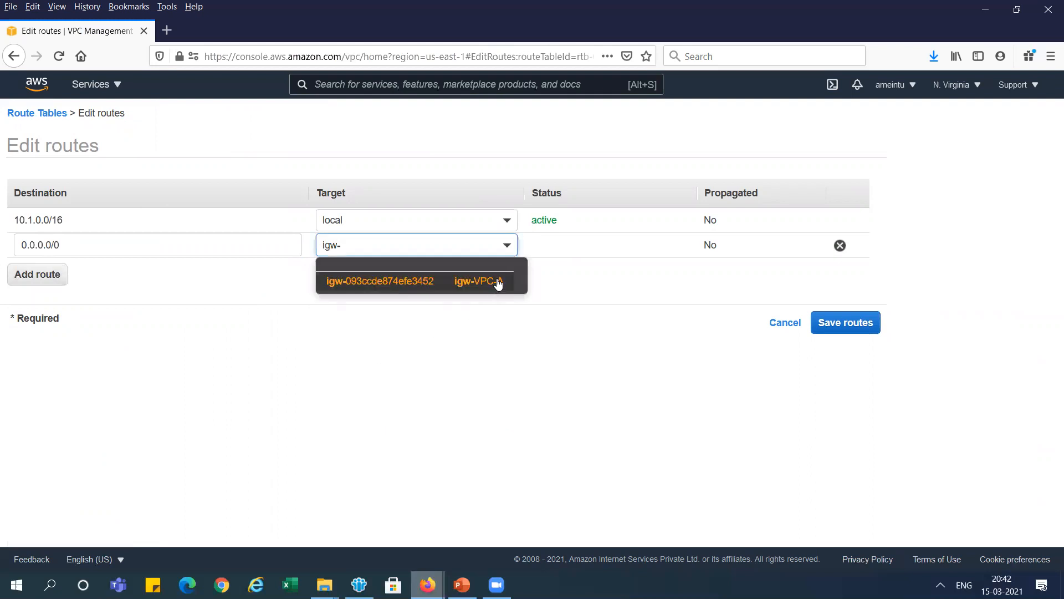
click(497, 281)
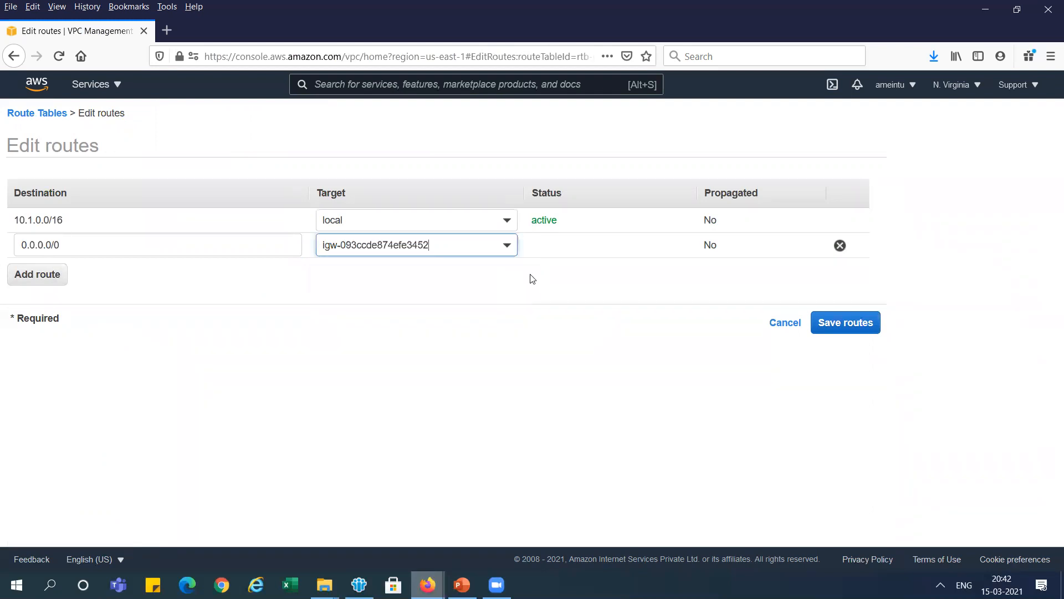
click(857, 329)
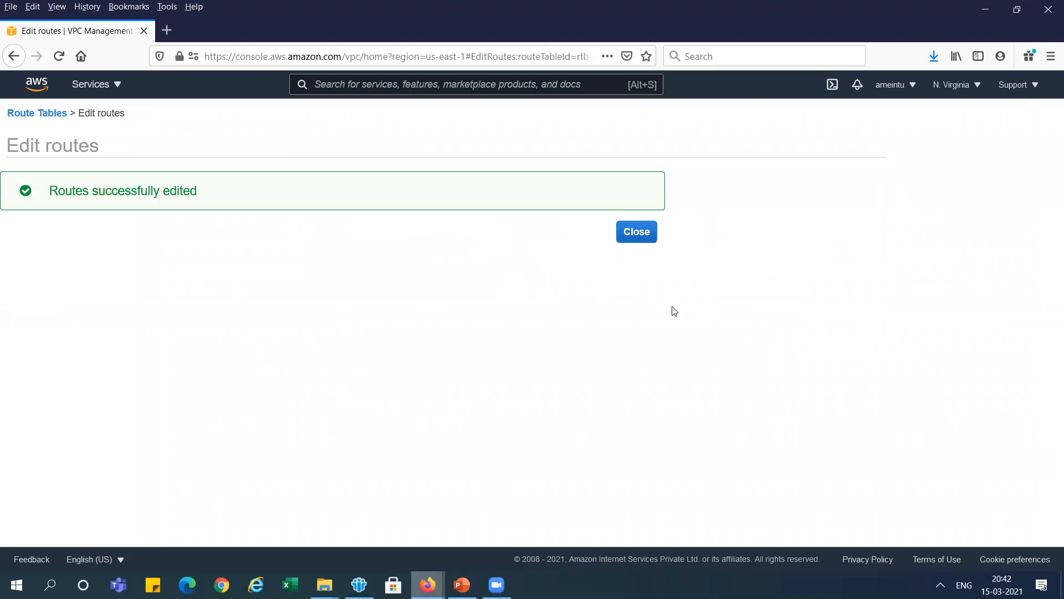
click(633, 232)
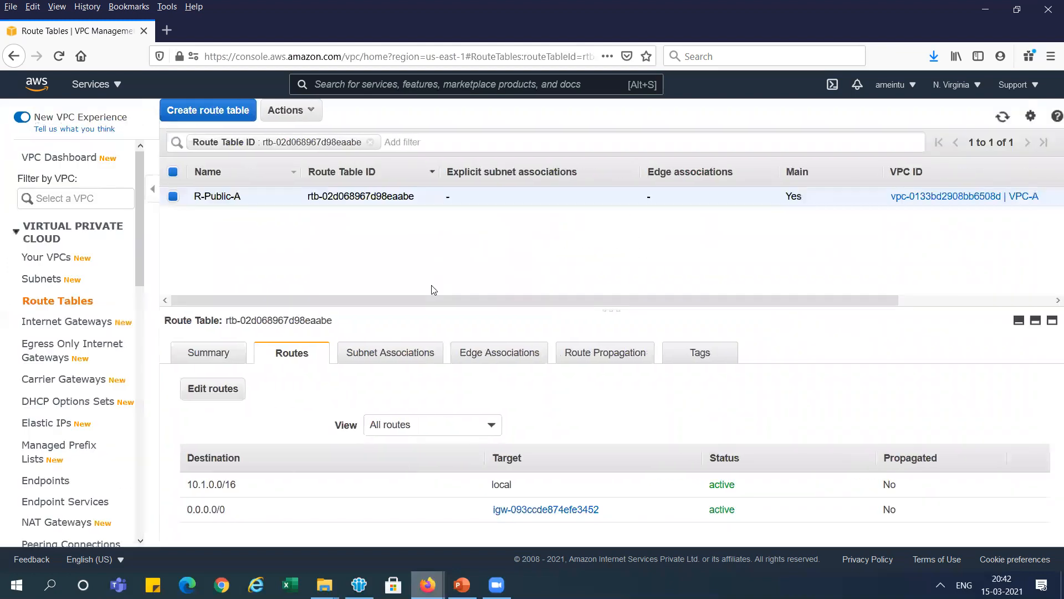
- Review the VPC-A notes in PowerPoint and view the full list of route tables in the AWS console
mouse_move(428, 584)
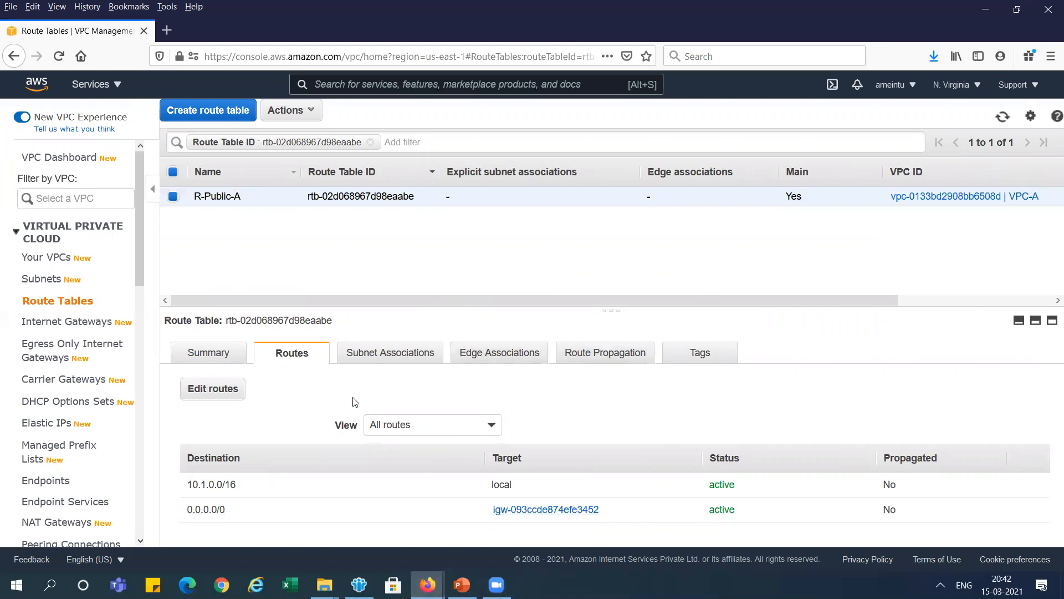
key(alt+Tab)
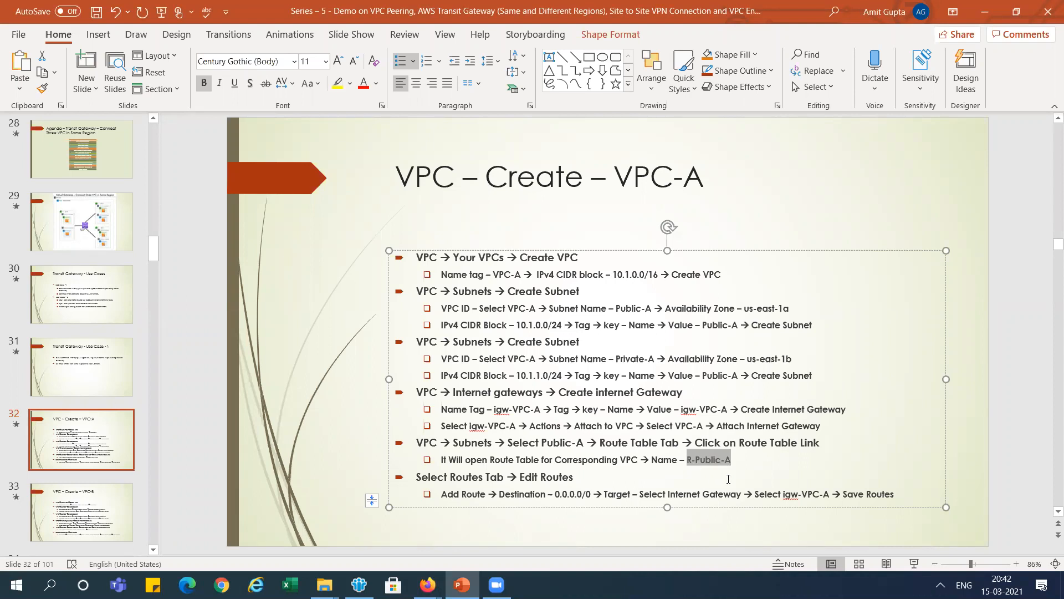
key(alt+Tab)
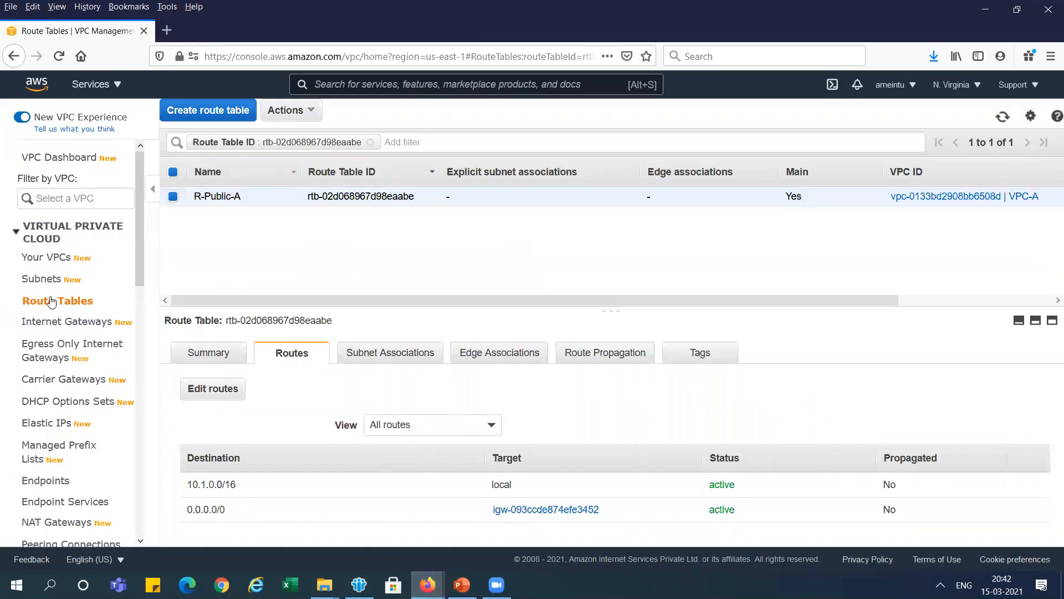
click(51, 301)
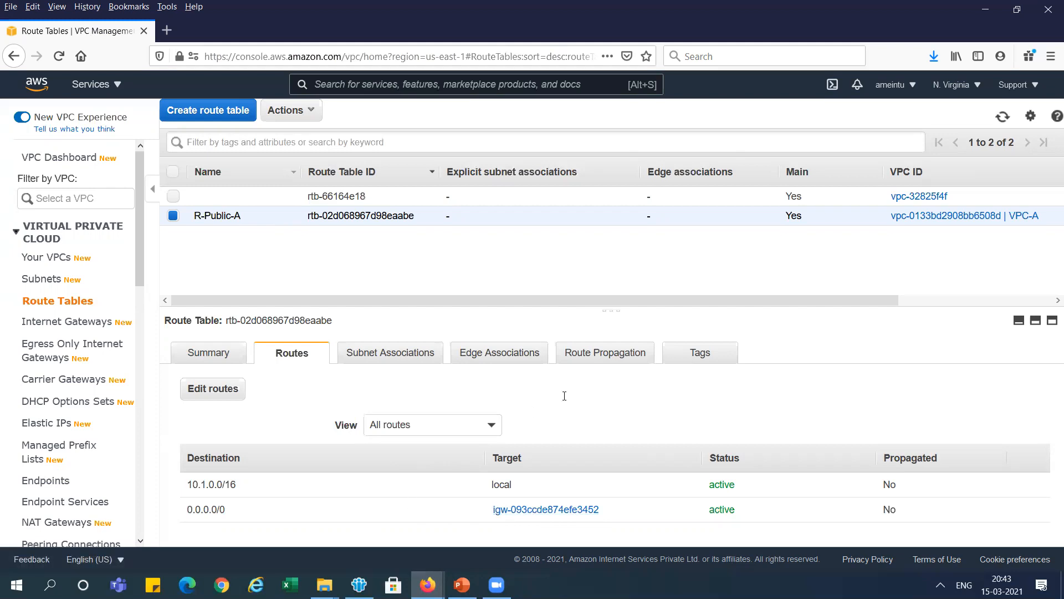
- Open PowerPoint's VPC-B creation slide and create a VPC in the AWS console with name tag VPC-B and IPv4 CIDR block 10.2.0.0/16
key(alt+Tab)
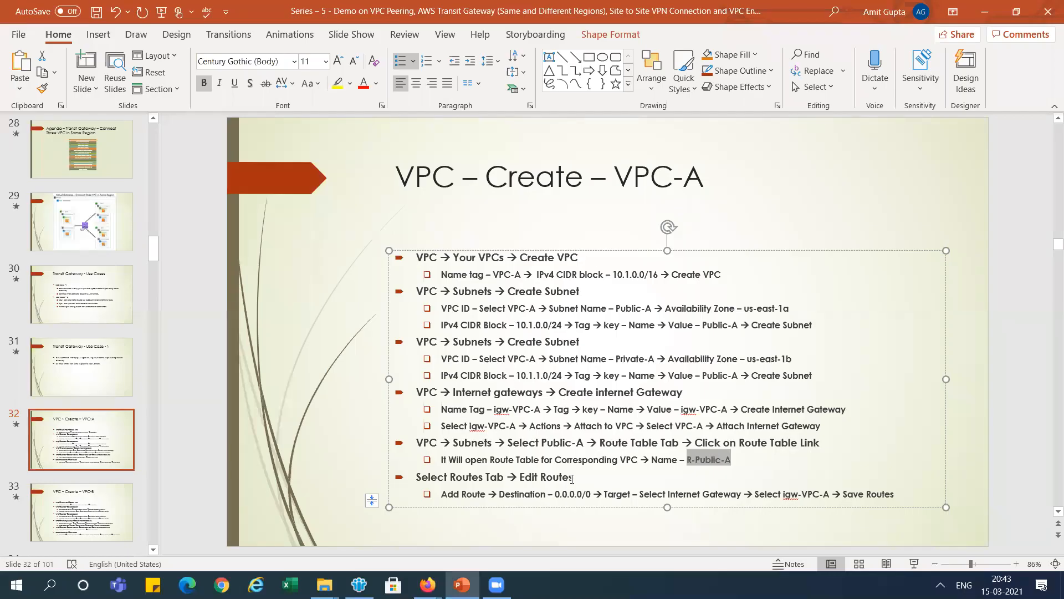
click(87, 521)
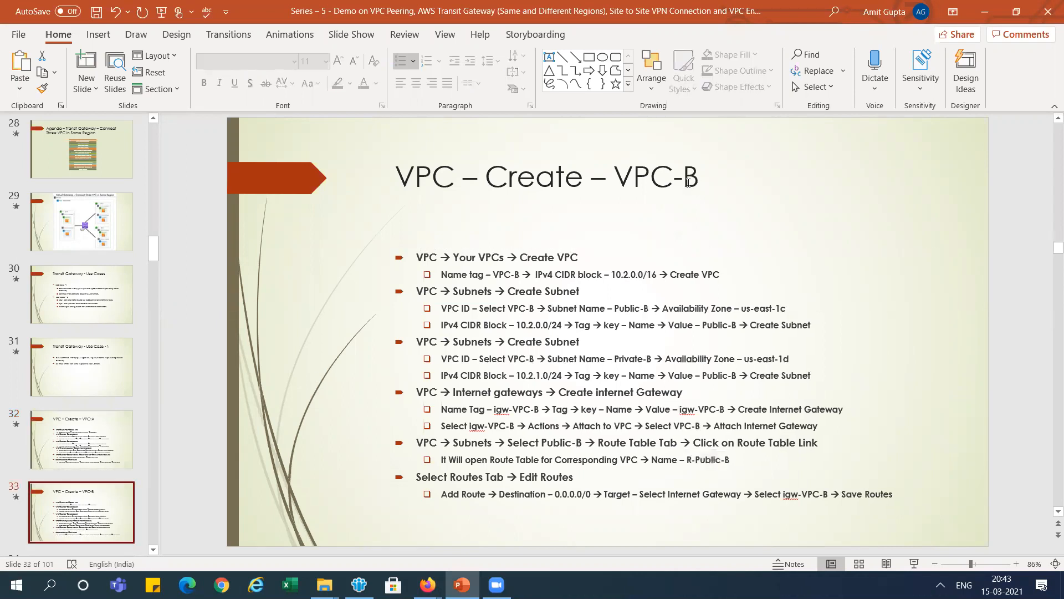
key(alt+Tab)
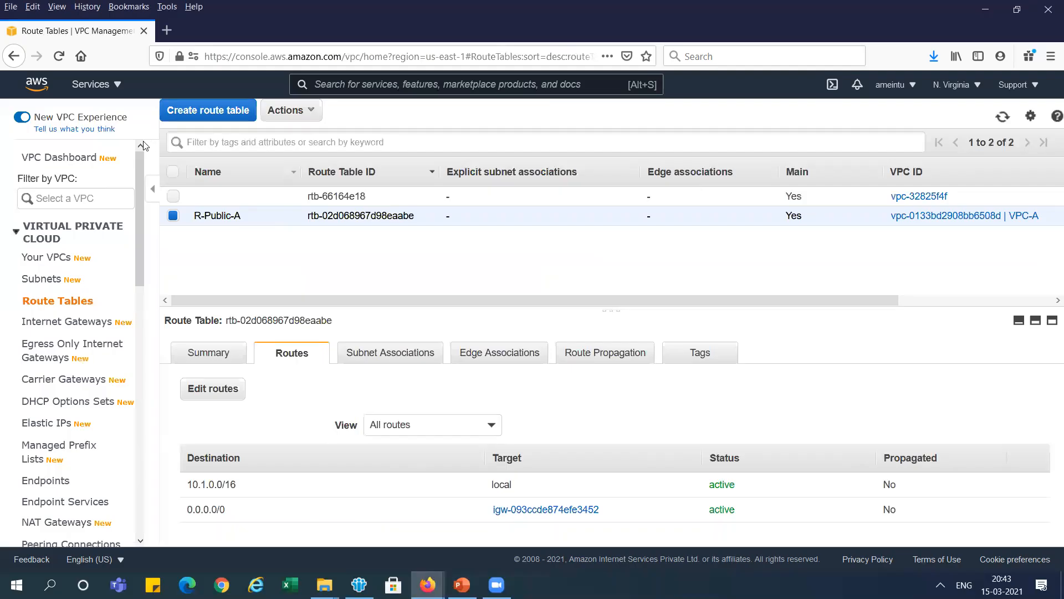
click(71, 262)
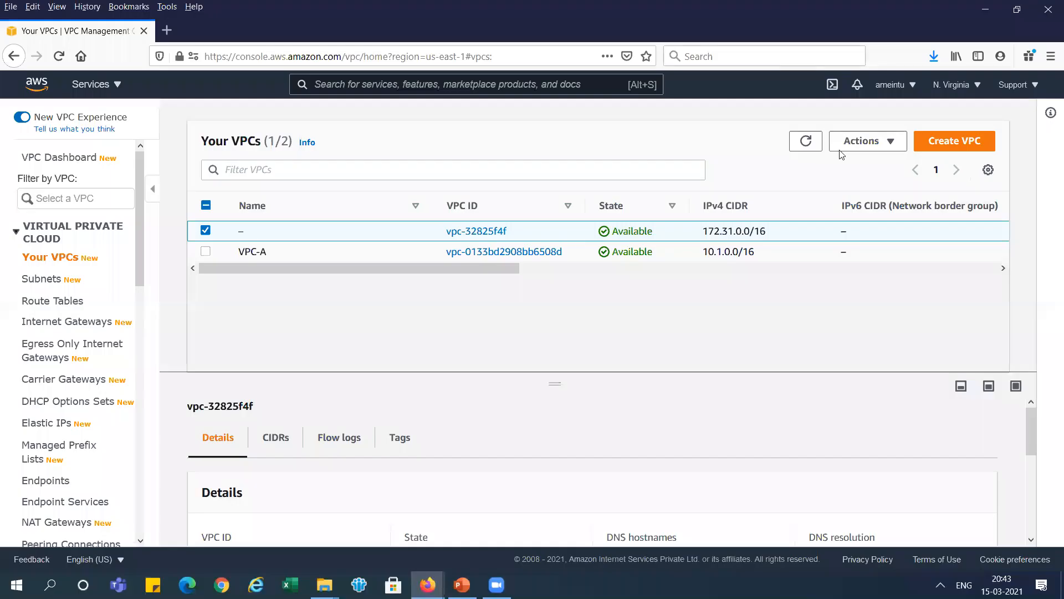
click(962, 146)
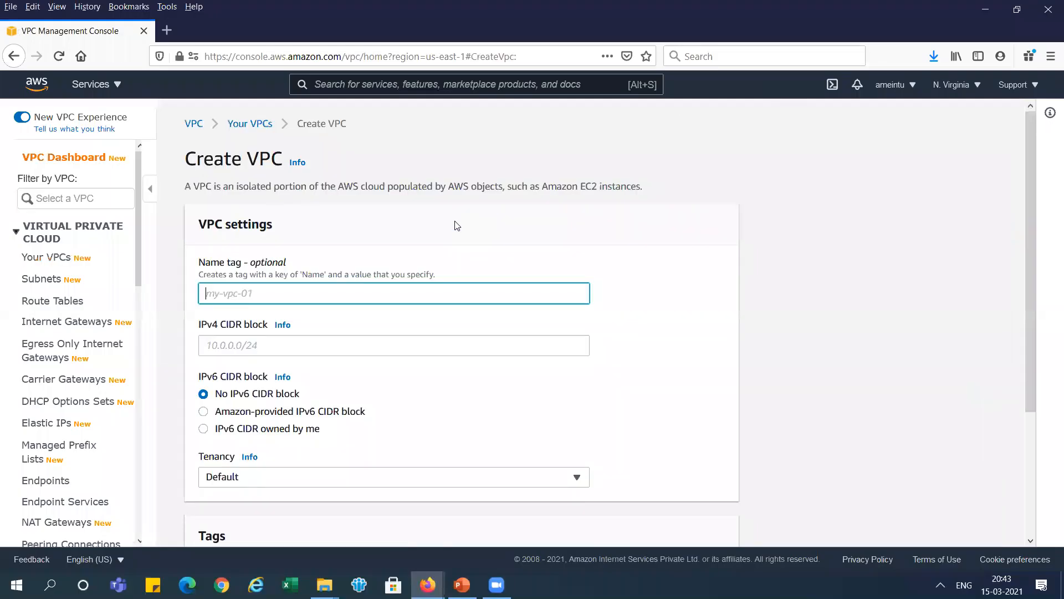
click(323, 295)
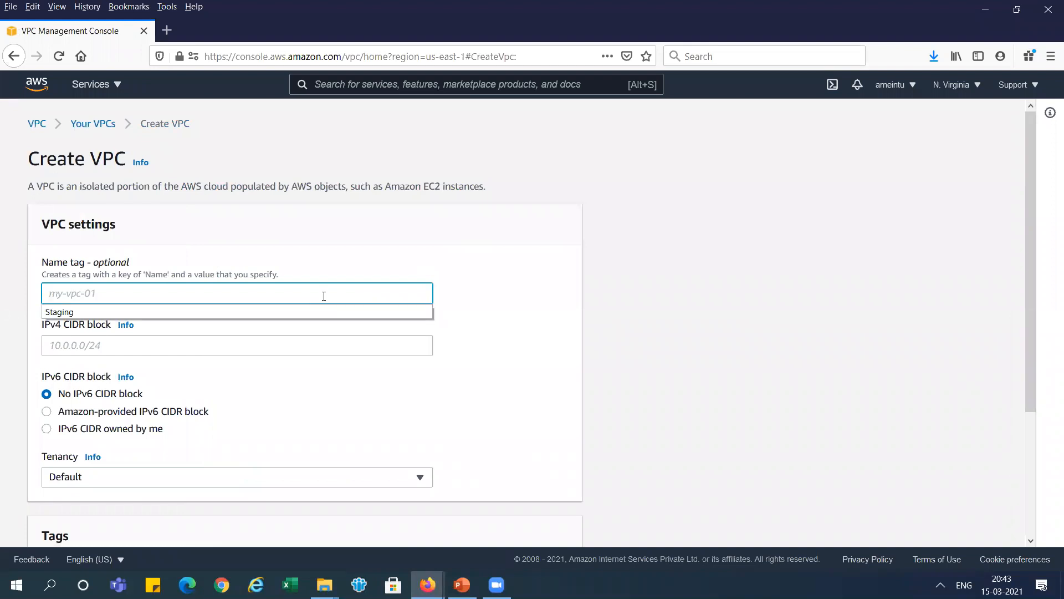
text(VPC-B)
click(245, 345)
text(10.2.0.0/16)
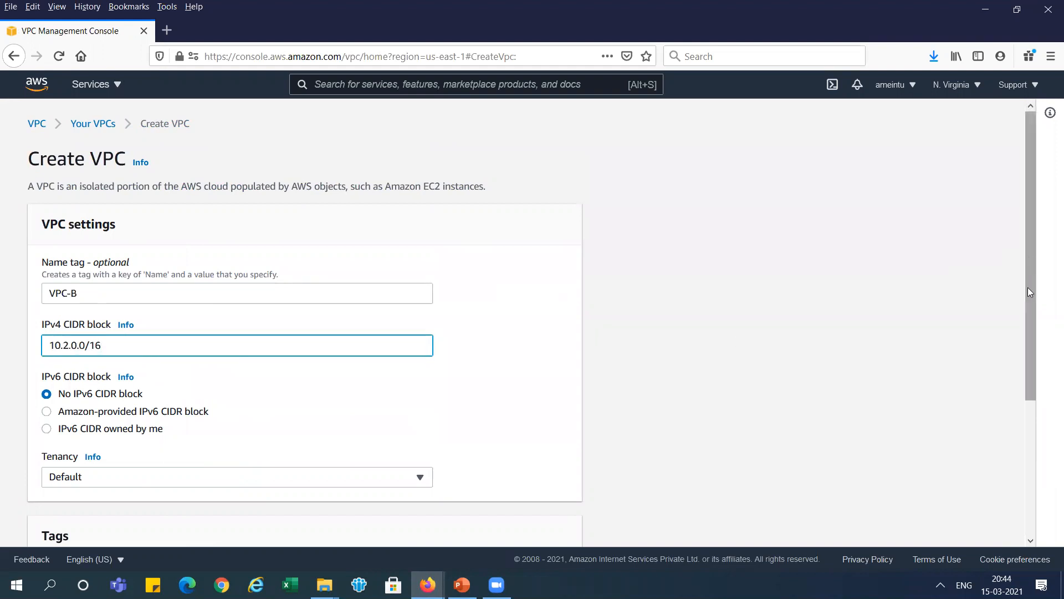
drag(1028, 287, 885, 411)
click(550, 523)
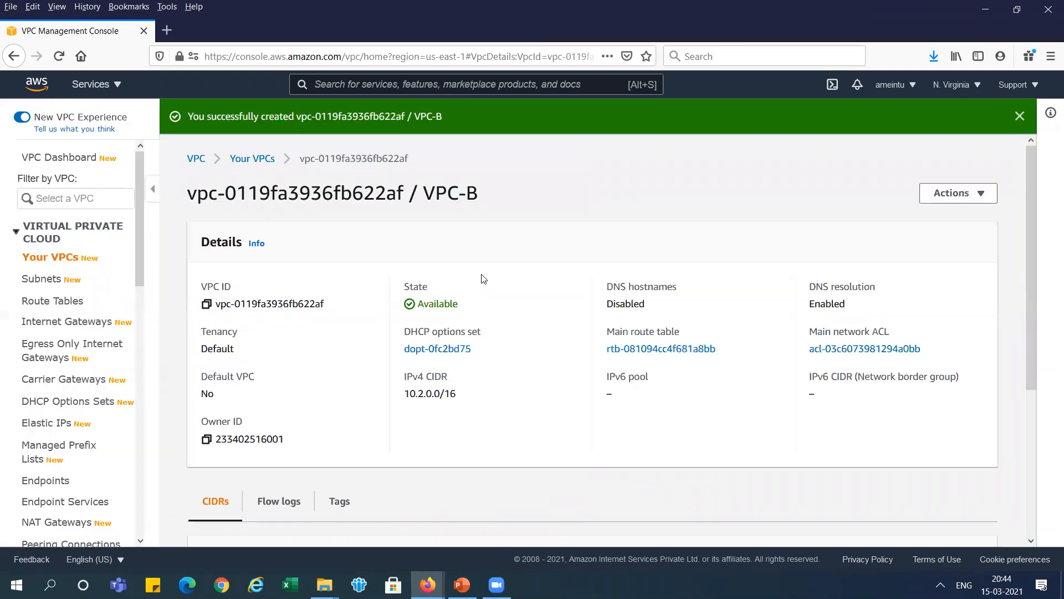
- Start a new subnet in VPC-B named Public-B in availability zone us-east-1c
click(54, 284)
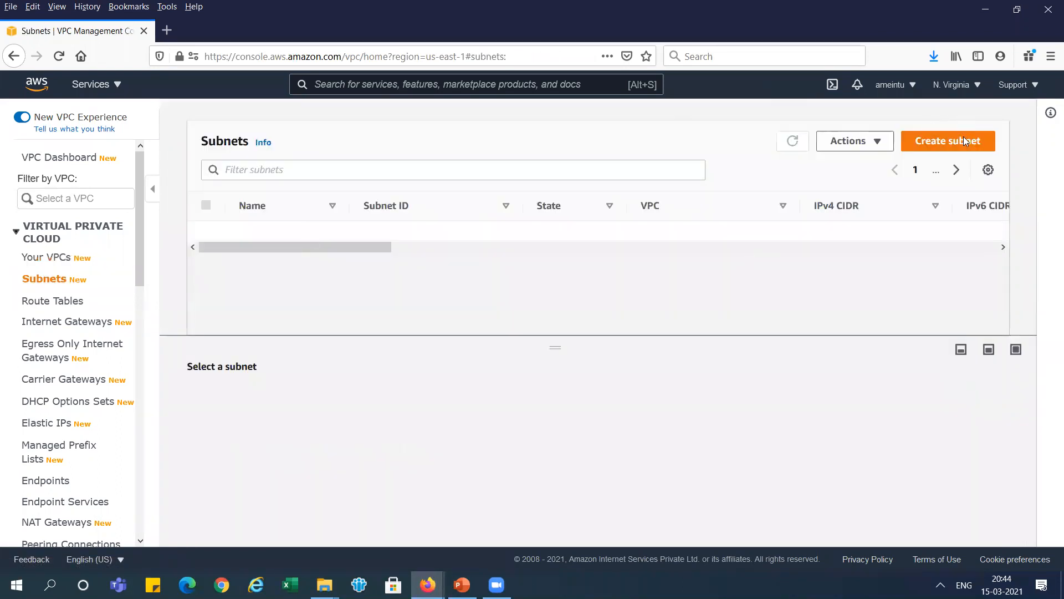
click(963, 140)
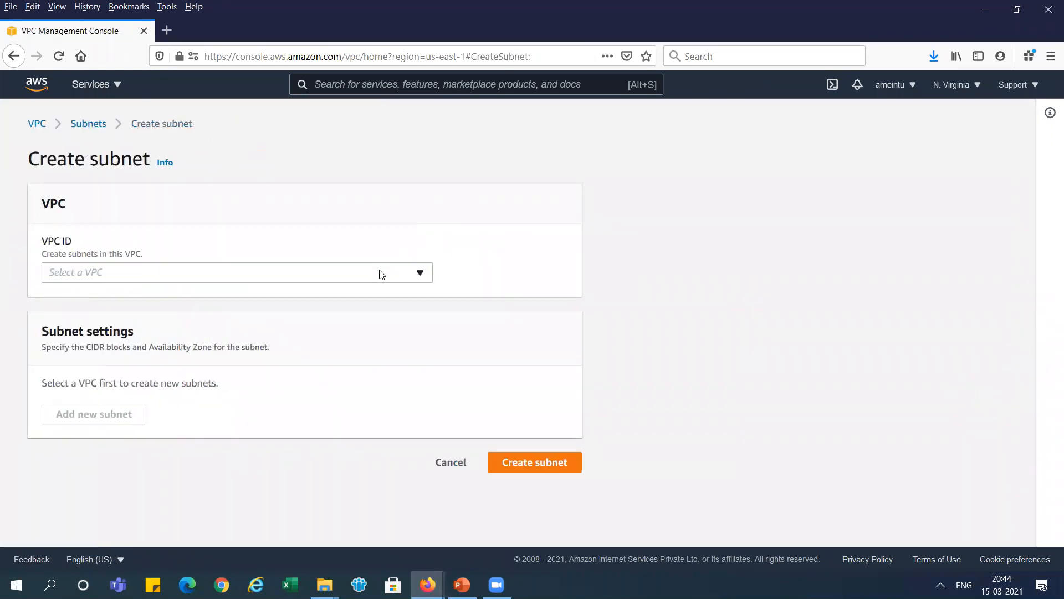
click(381, 274)
click(279, 325)
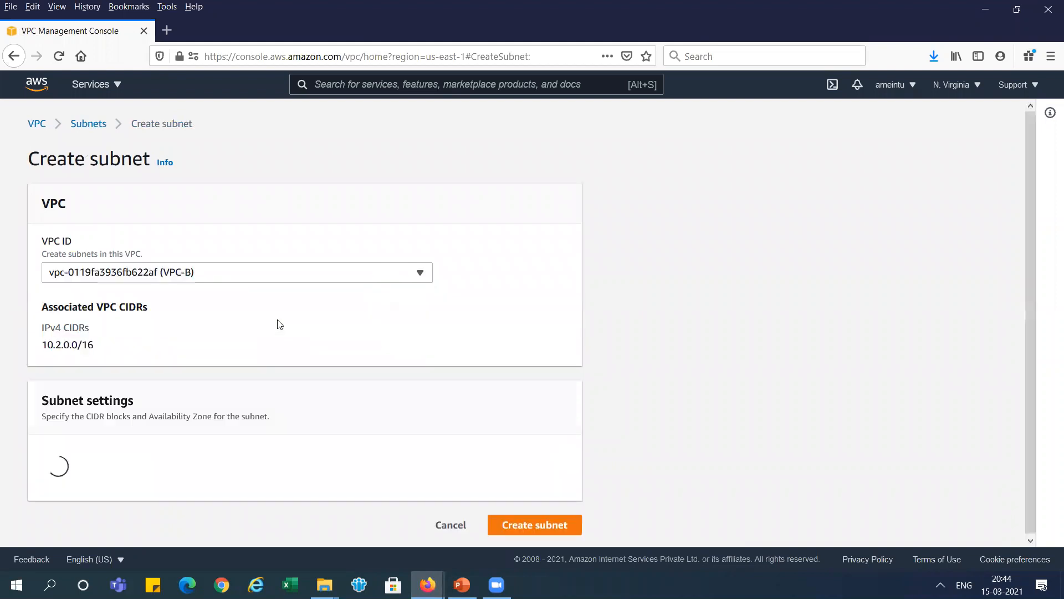
click(204, 504)
text(Prub)
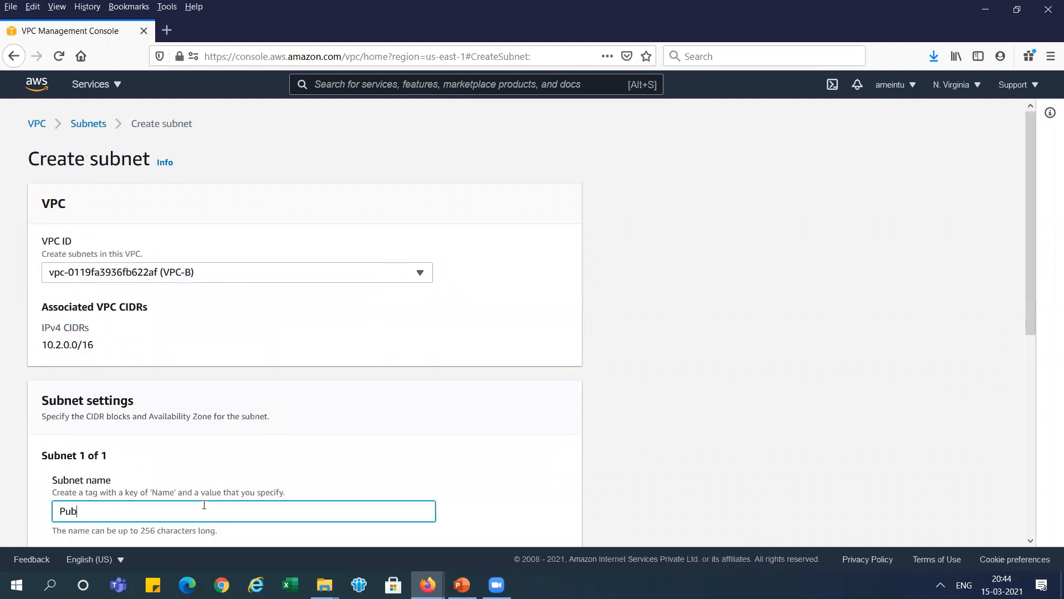
text(lic-B)
drag(1026, 308, 1047, 424)
click(298, 361)
click(295, 368)
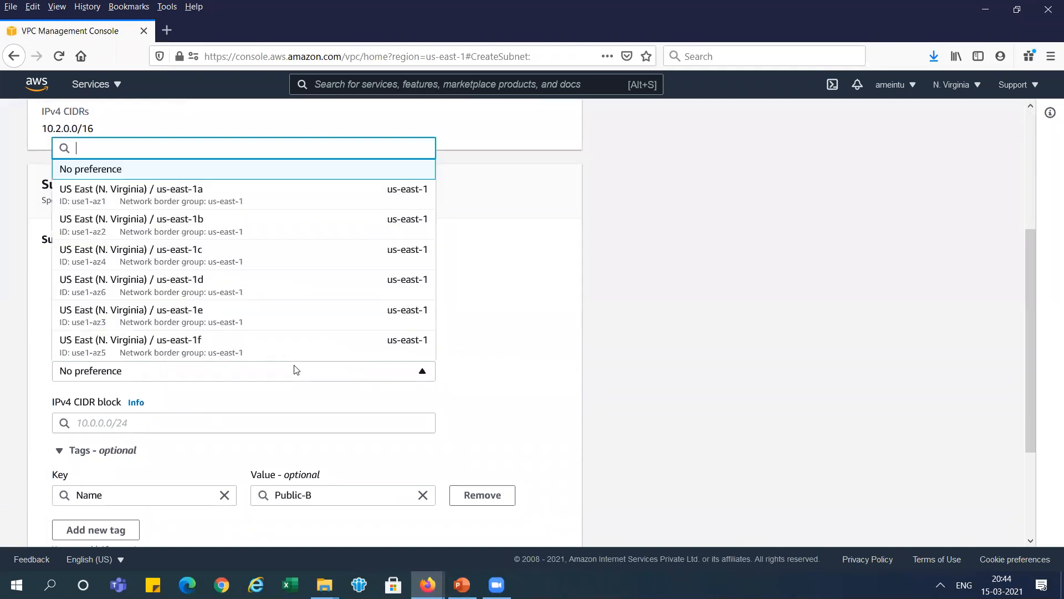
click(303, 259)
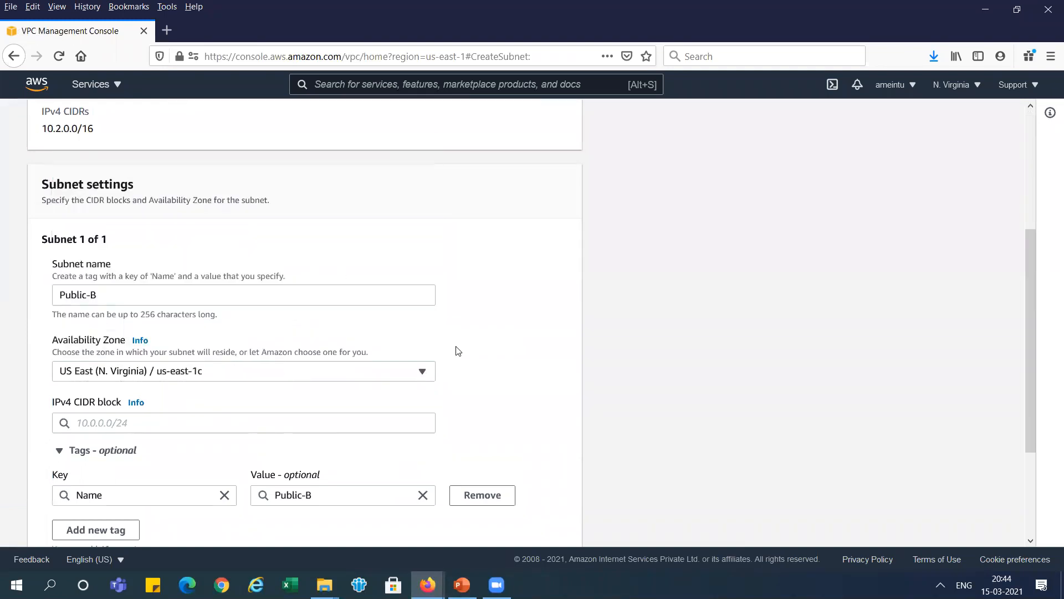
- Set the Public-B subnet's IPv4 CIDR block to 10.2.0.0/24 and create the subnet
click(333, 429)
text(10.2.0.0/16)
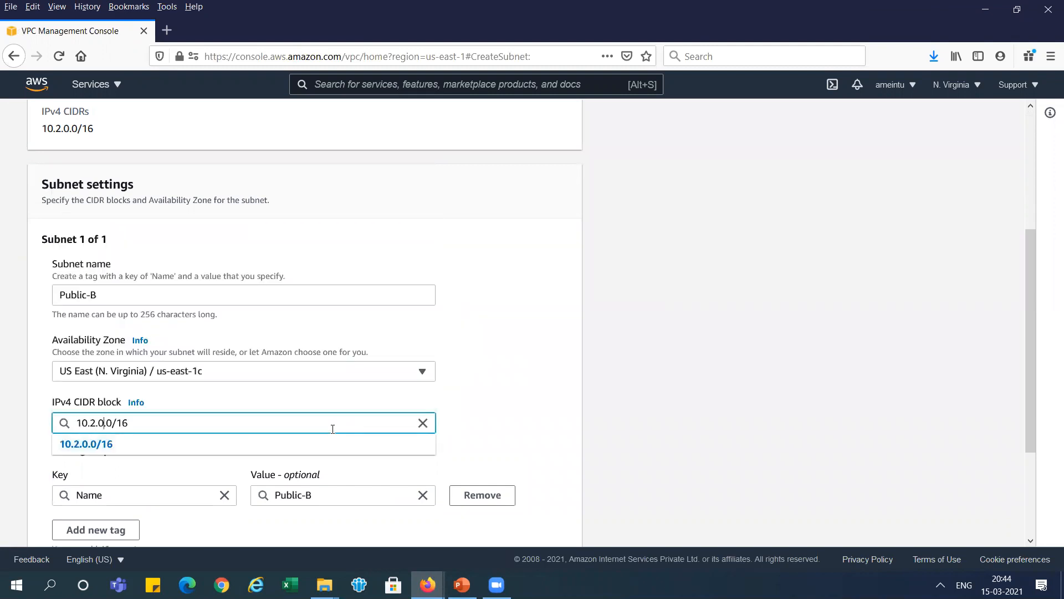
key(BackSpace)
key(BackSpace)
text(24)
click(516, 409)
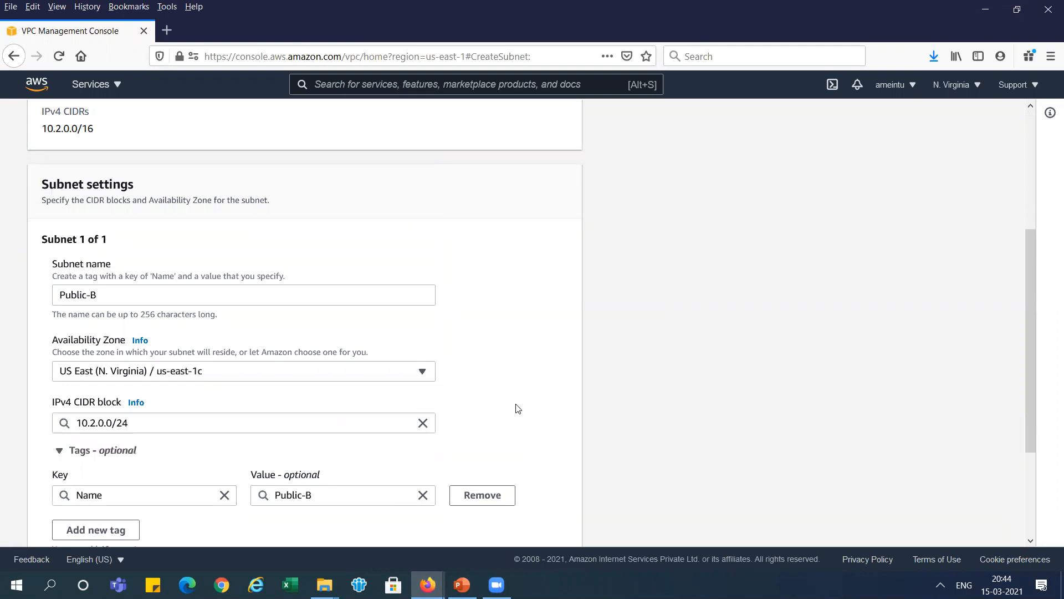
drag(1029, 352, 1036, 427)
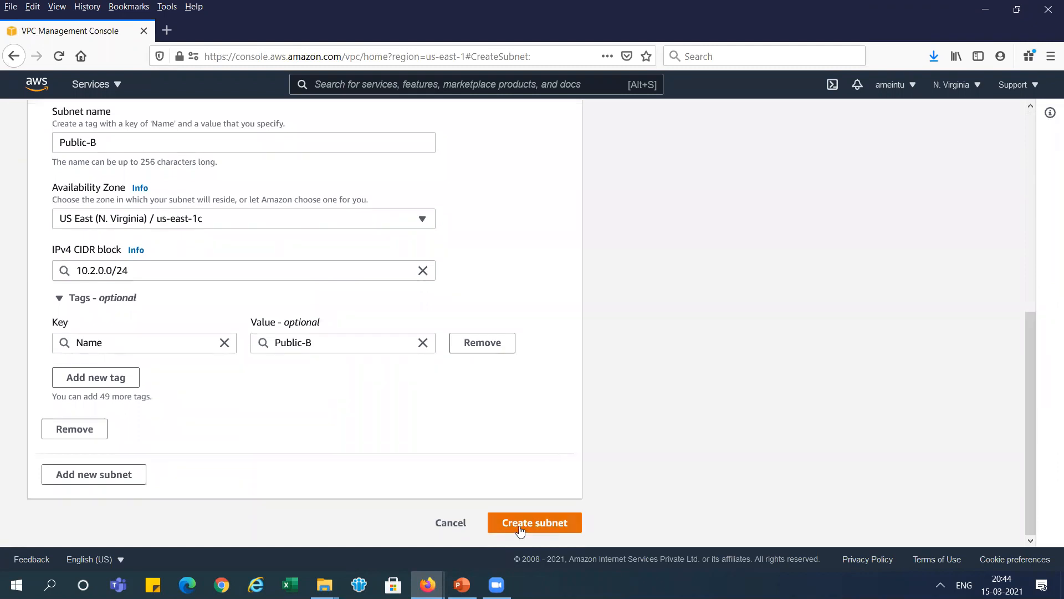
click(520, 528)
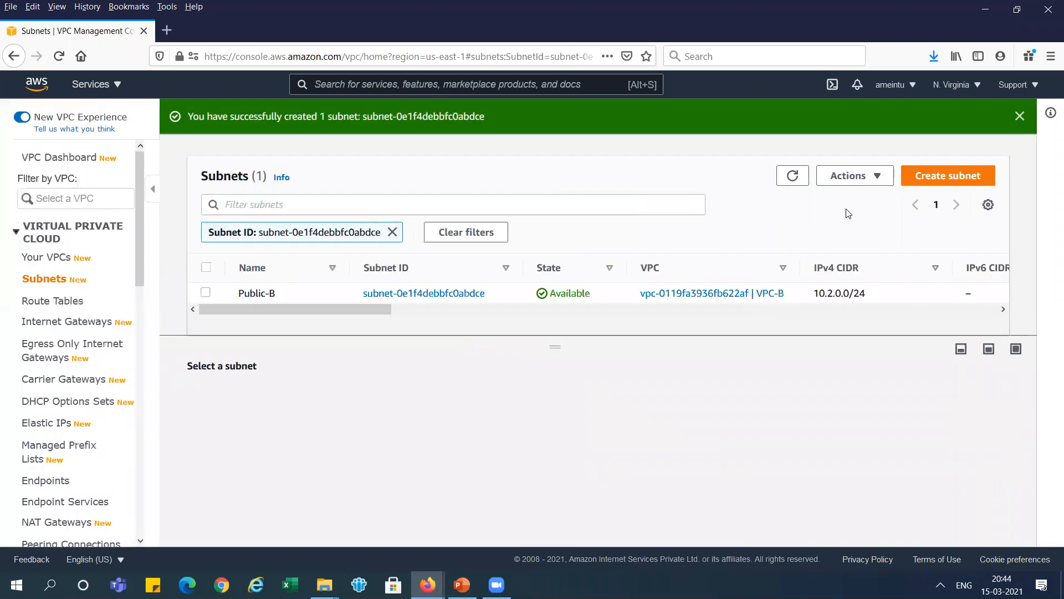
- Check the VPC-B notes in PowerPoint, then start a new subnet in VPC-B named Private-B in availability zone us-east-1d
key(alt+Tab)
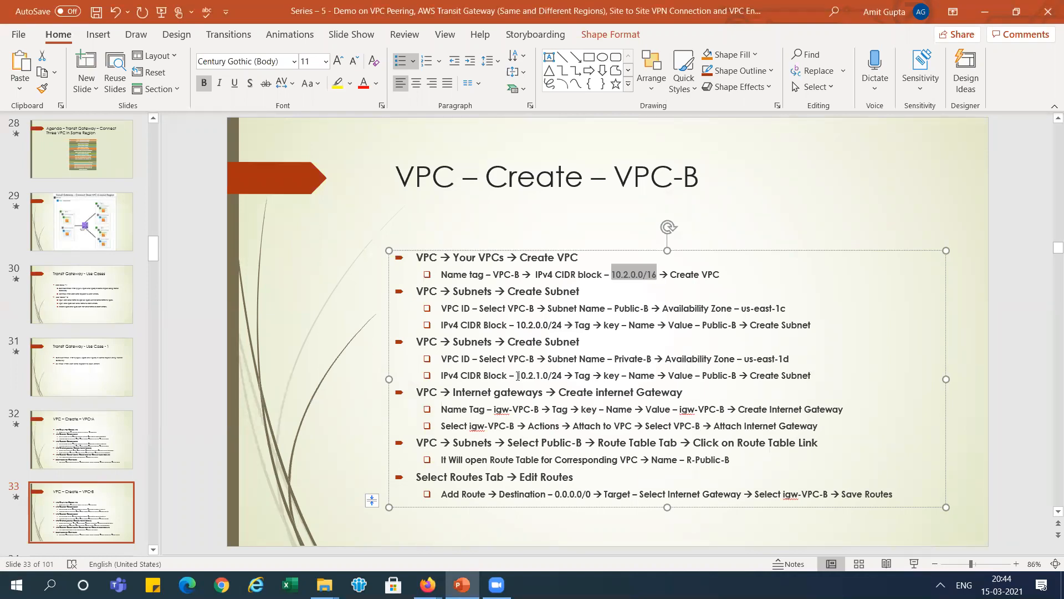
key(alt+Tab)
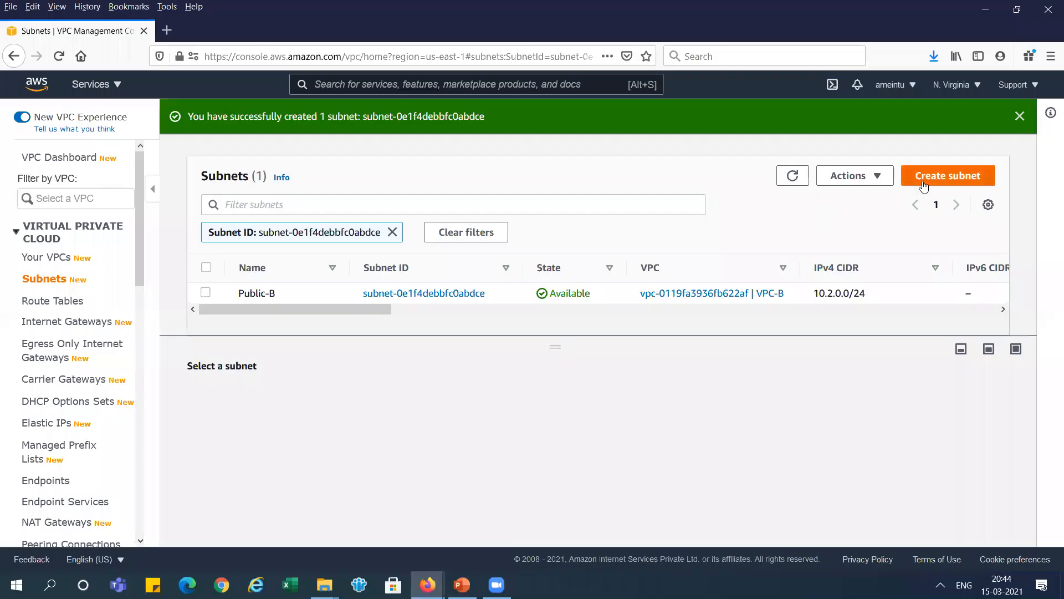
click(951, 173)
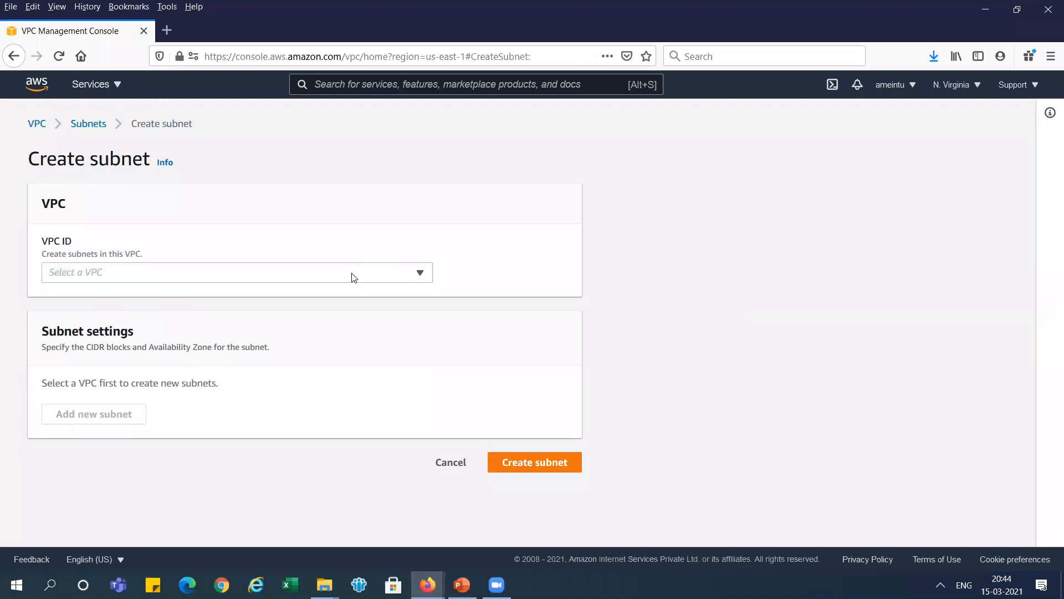
click(354, 277)
click(319, 312)
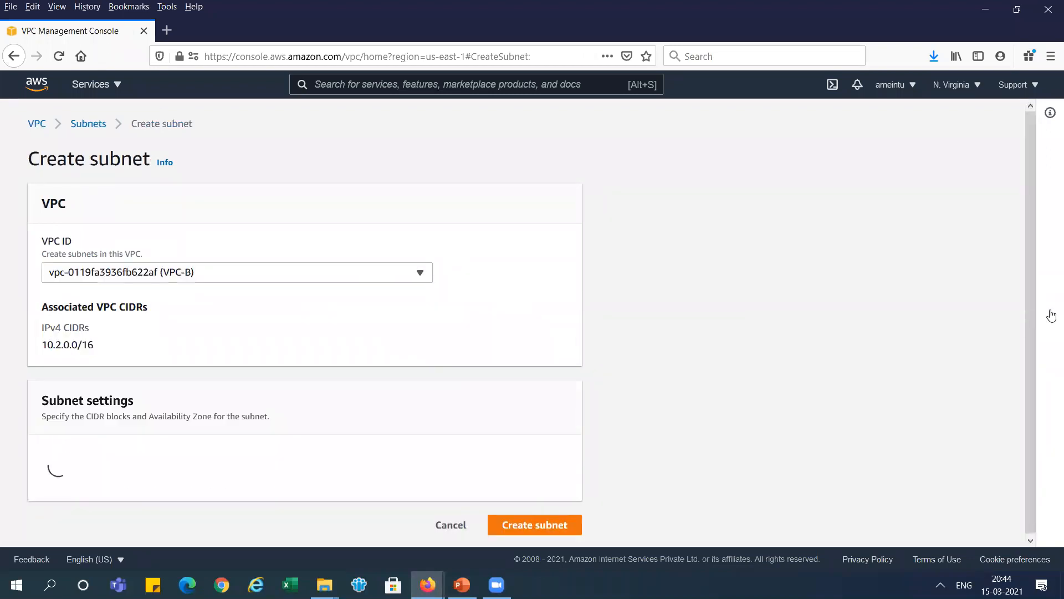
drag(1032, 247, 1030, 354)
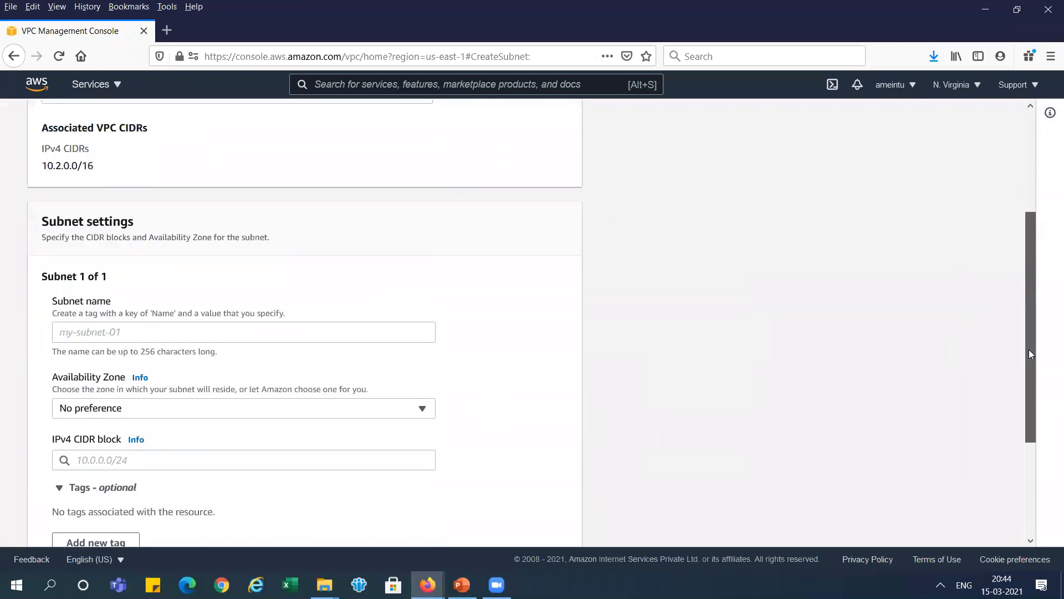
click(371, 336)
text(Priv)
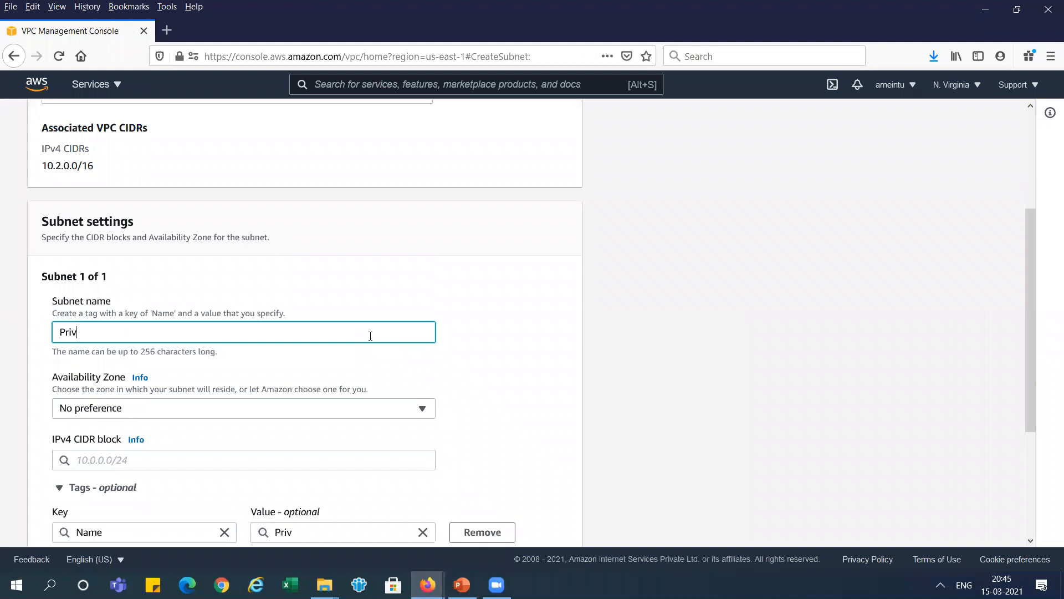
text(ate-B)
click(351, 409)
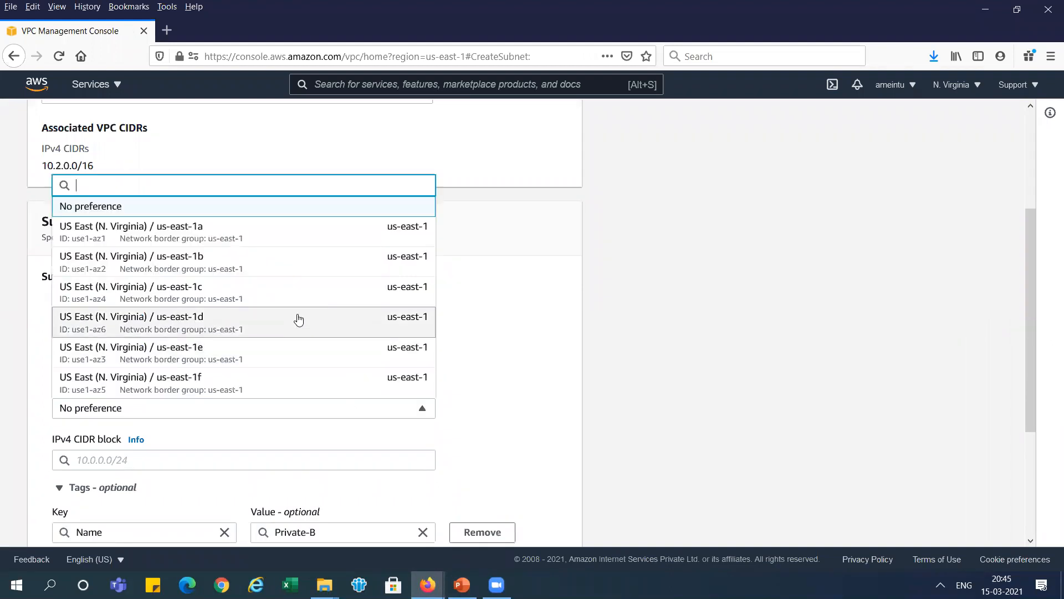
click(298, 323)
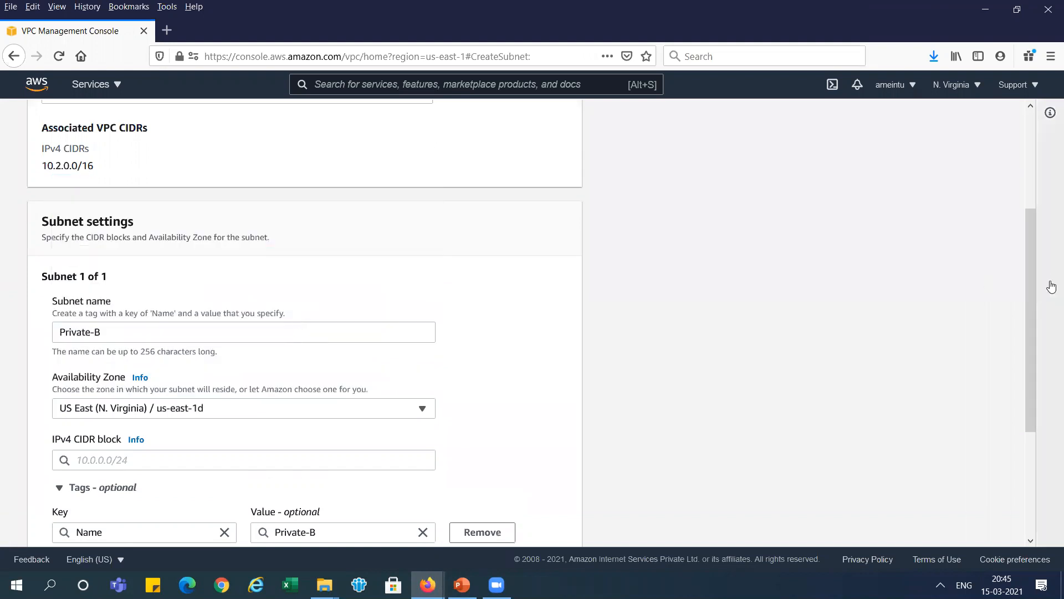
- Set the Private-B subnet's IPv4 CIDR block to 10.2.1.0/24, check it against the PowerPoint notes and create the subnet
click(382, 461)
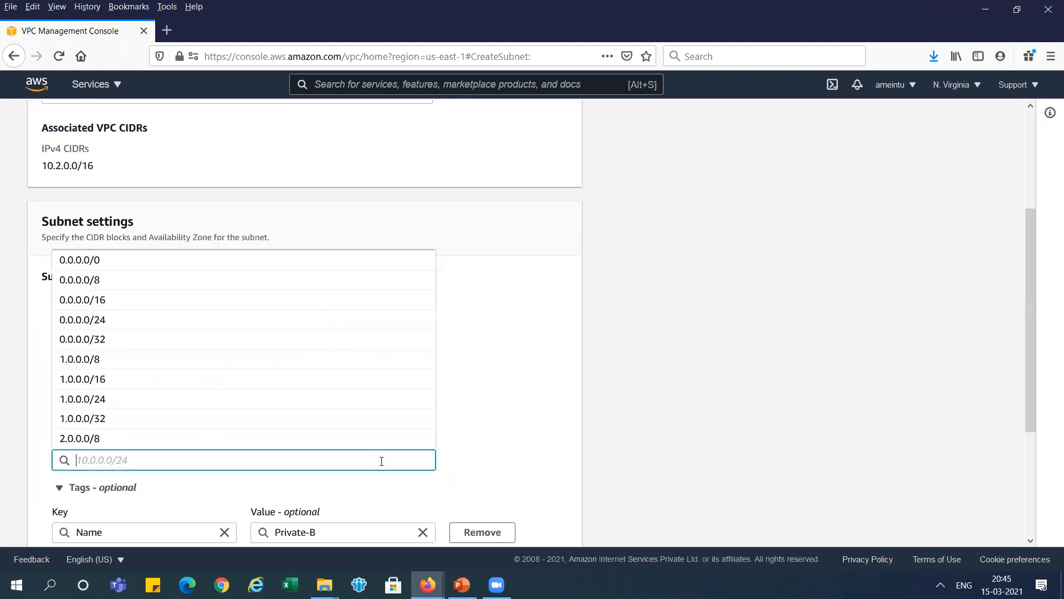
text(10.2.0.0/16)
key(BackSpace)
key(BackSpace)
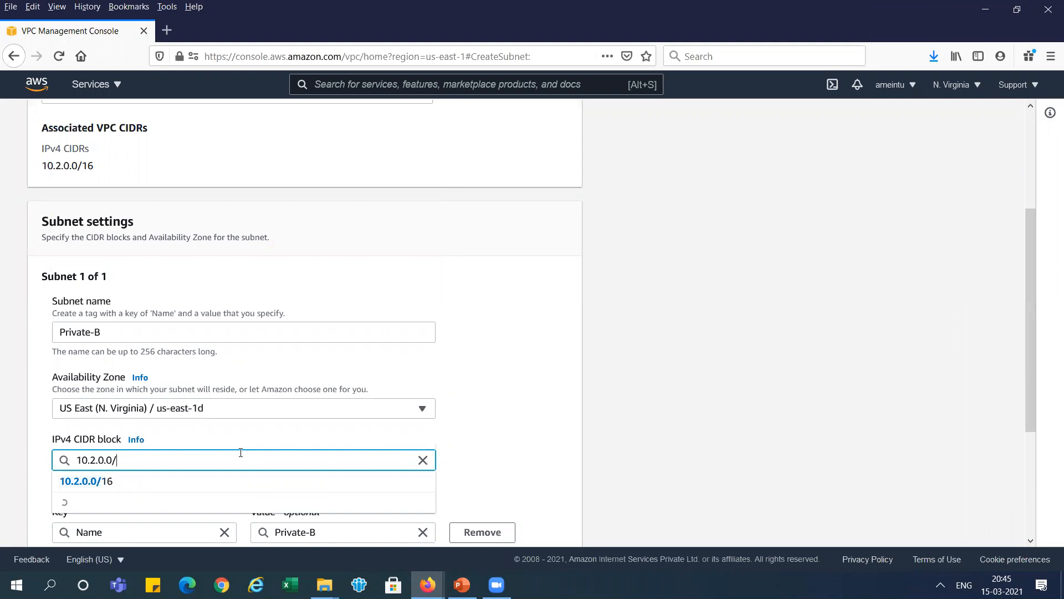
text(24)
key(BackSpace)
text(1)
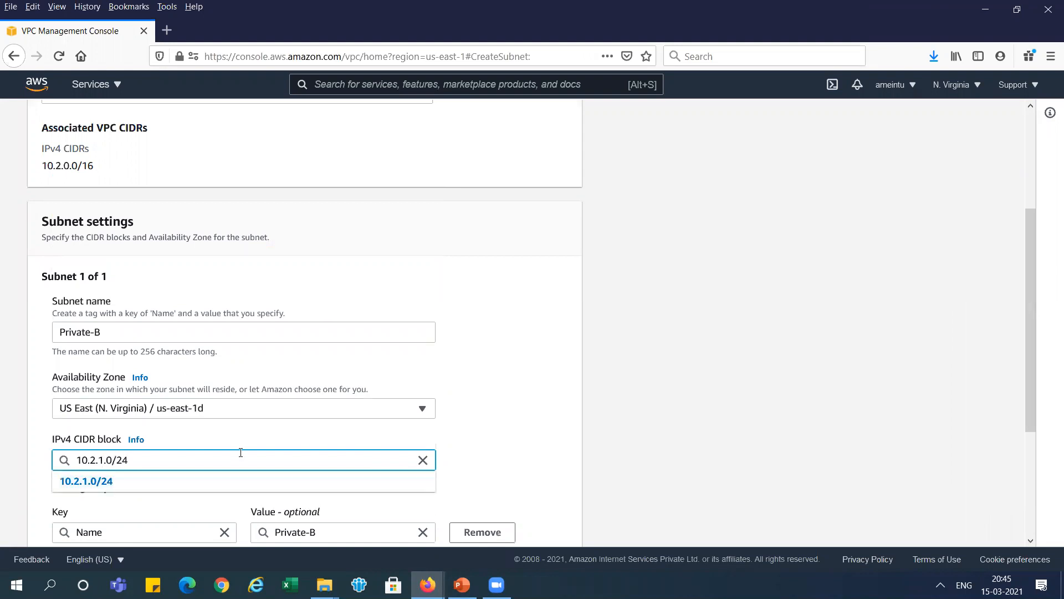
click(510, 451)
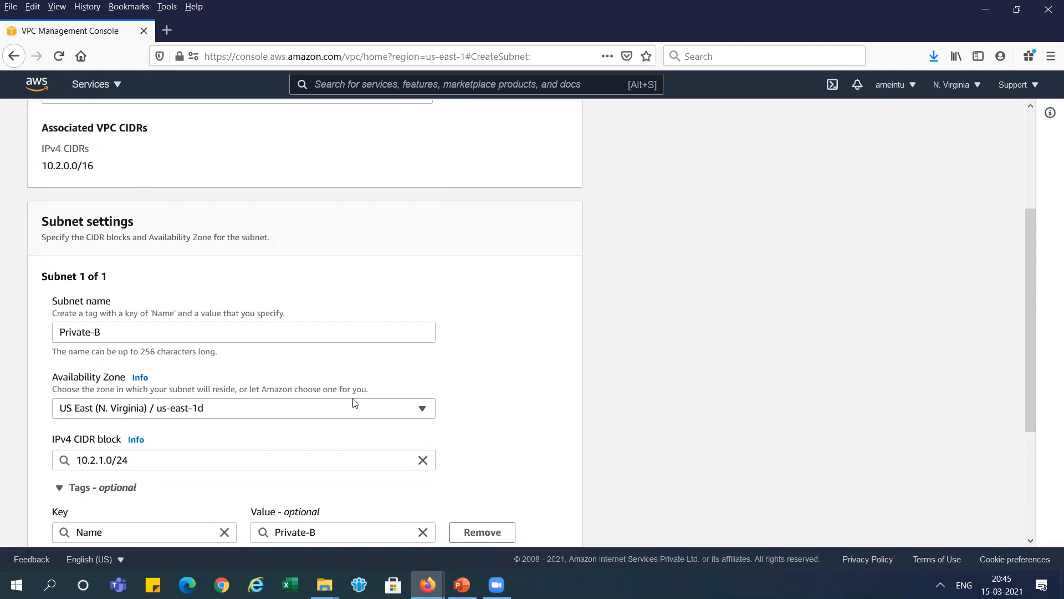
key(alt+Tab)
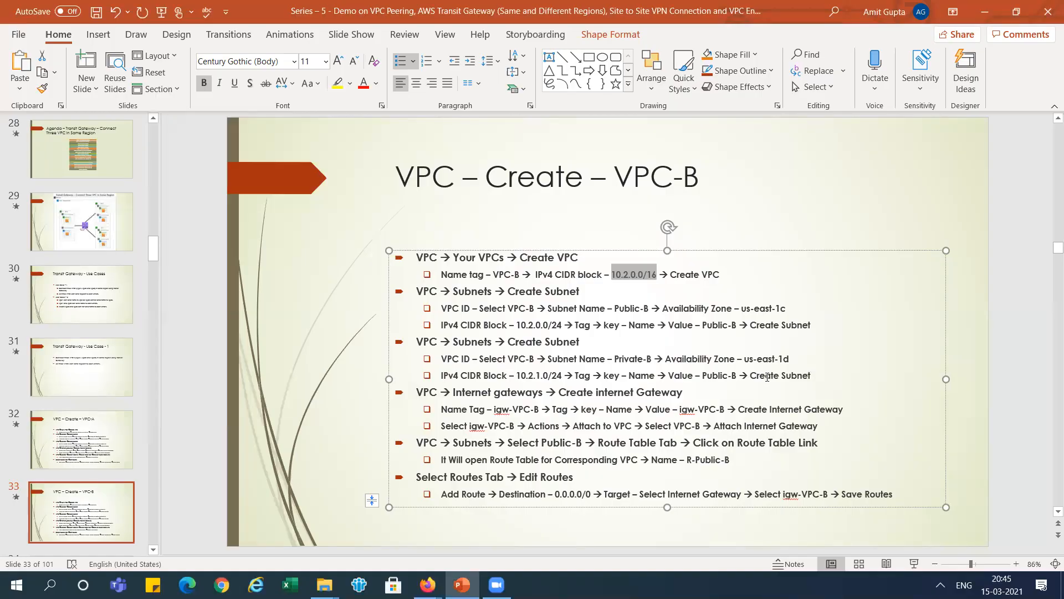
key(alt+Tab)
drag(1031, 289, 1033, 499)
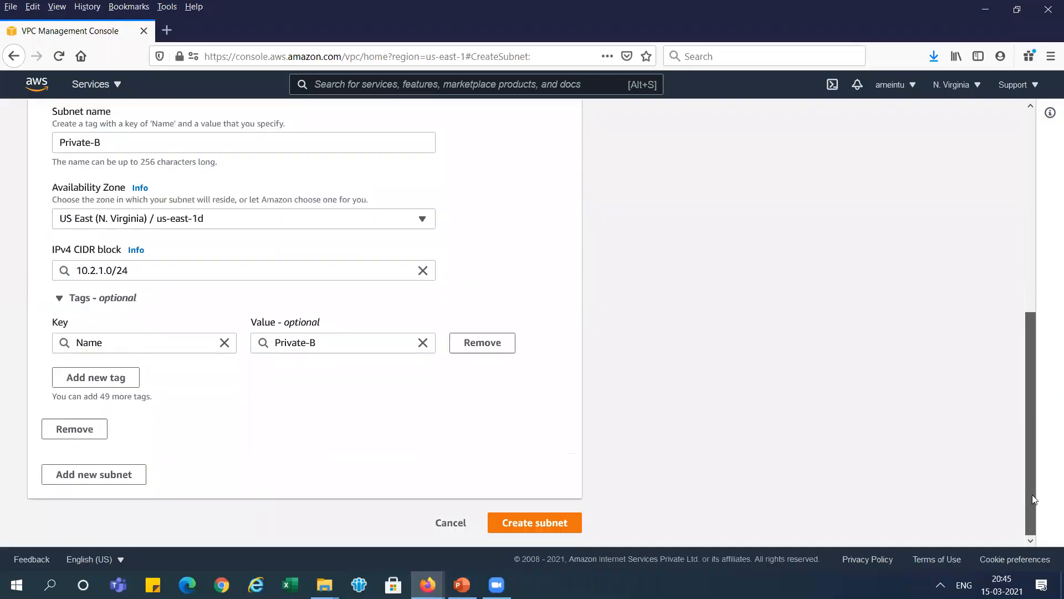
click(548, 527)
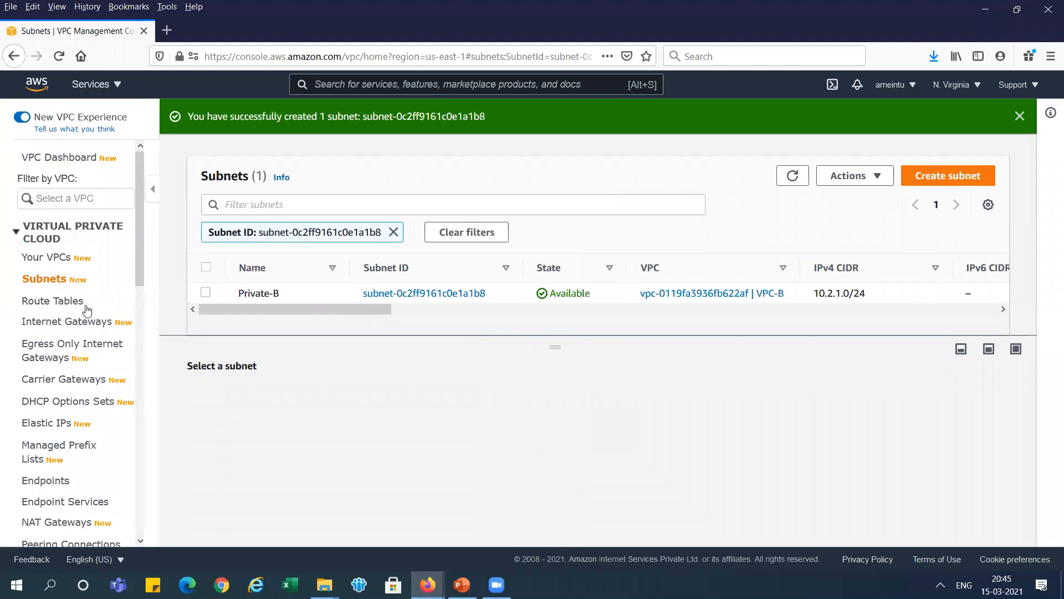
- Create an internet gateway in the AWS console with the name tag igw-VPC-B copied from the PowerPoint slide
click(60, 322)
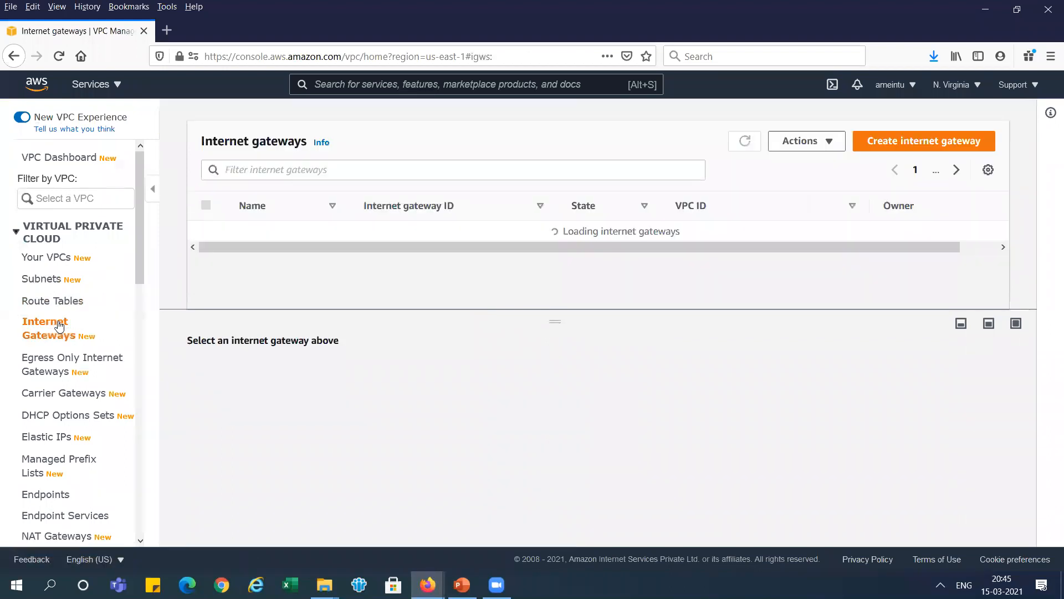
click(921, 142)
key(alt+Tab)
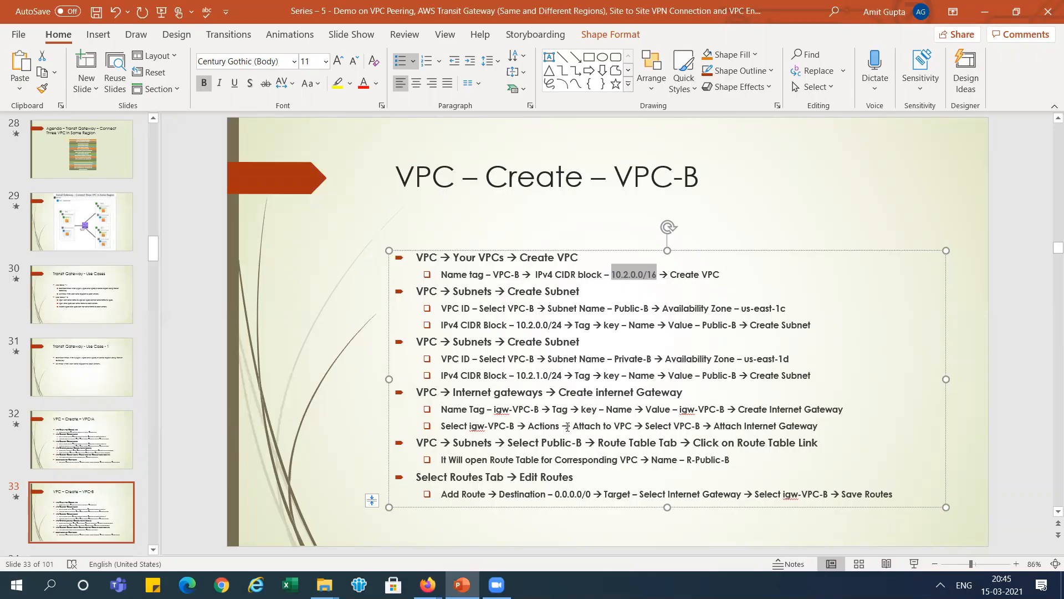
drag(495, 413, 537, 416)
key(ctrl+c)
key(alt+Tab)
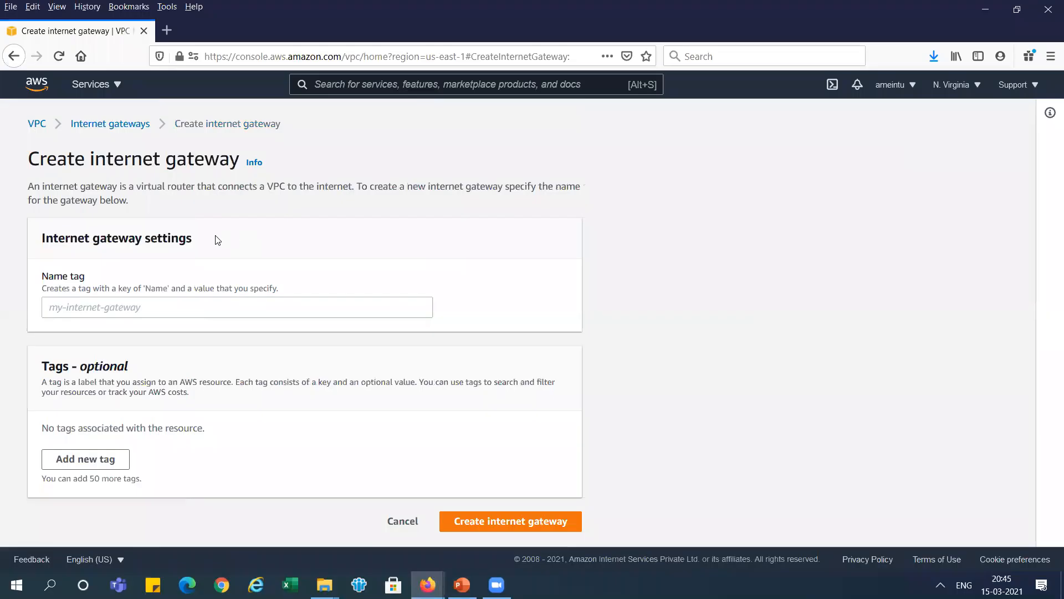
click(186, 311)
key(ctrl+v)
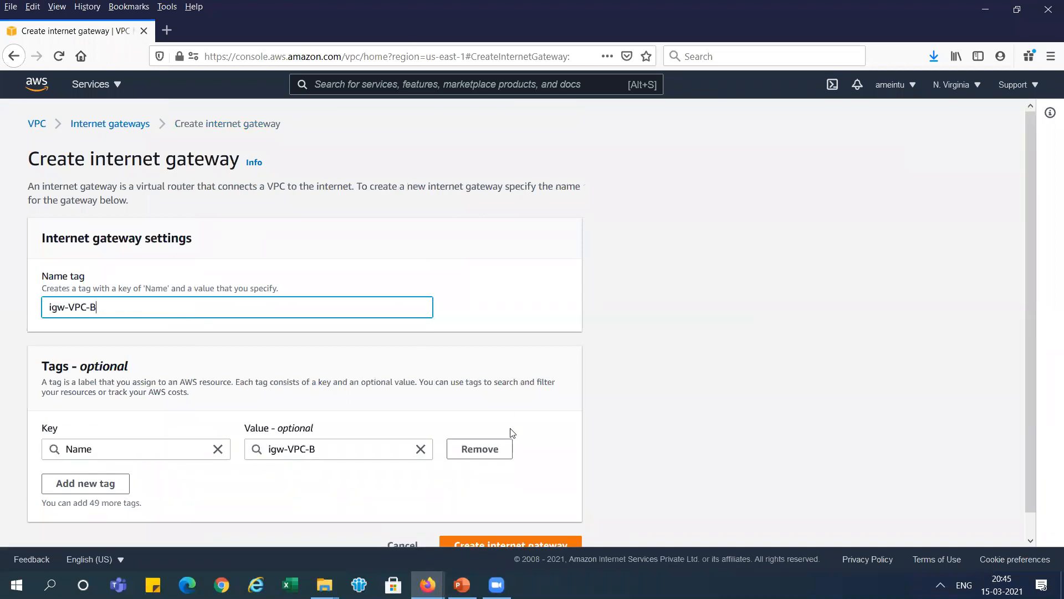
click(528, 537)
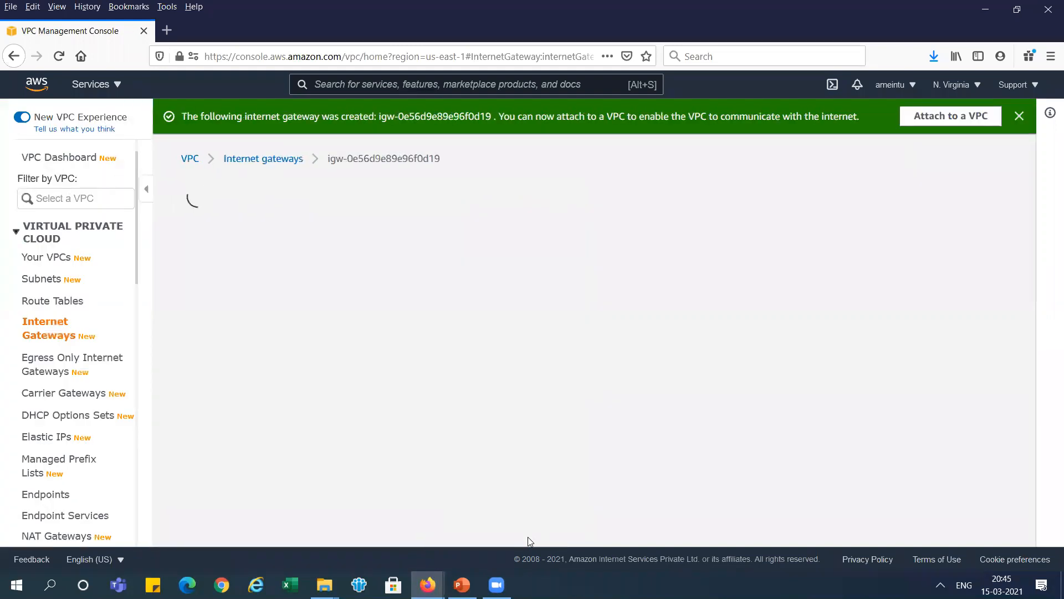
- Attach the igw-VPC-B internet gateway to VPC-B
click(981, 118)
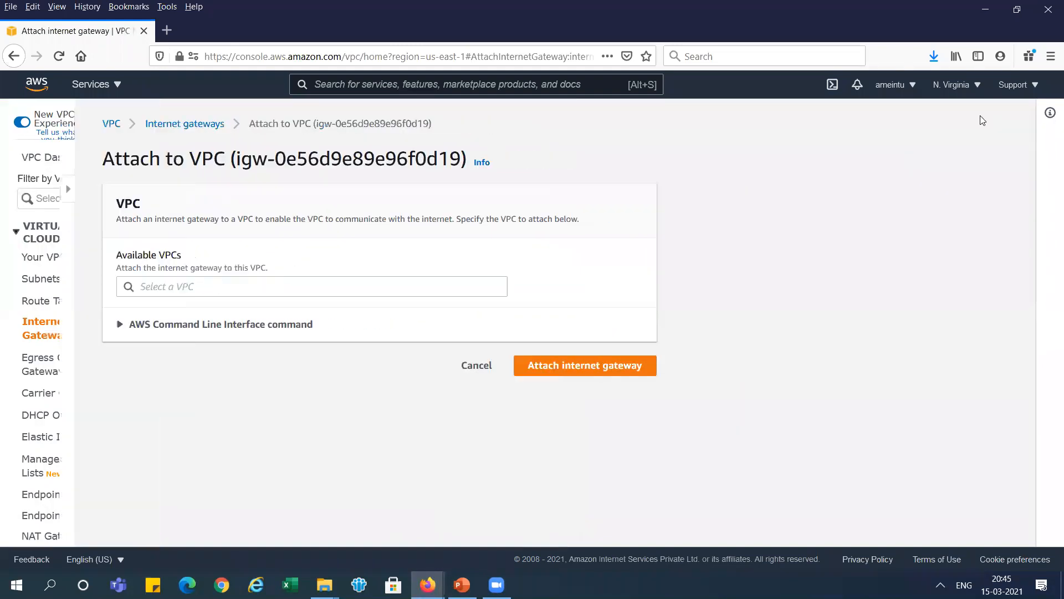
click(283, 287)
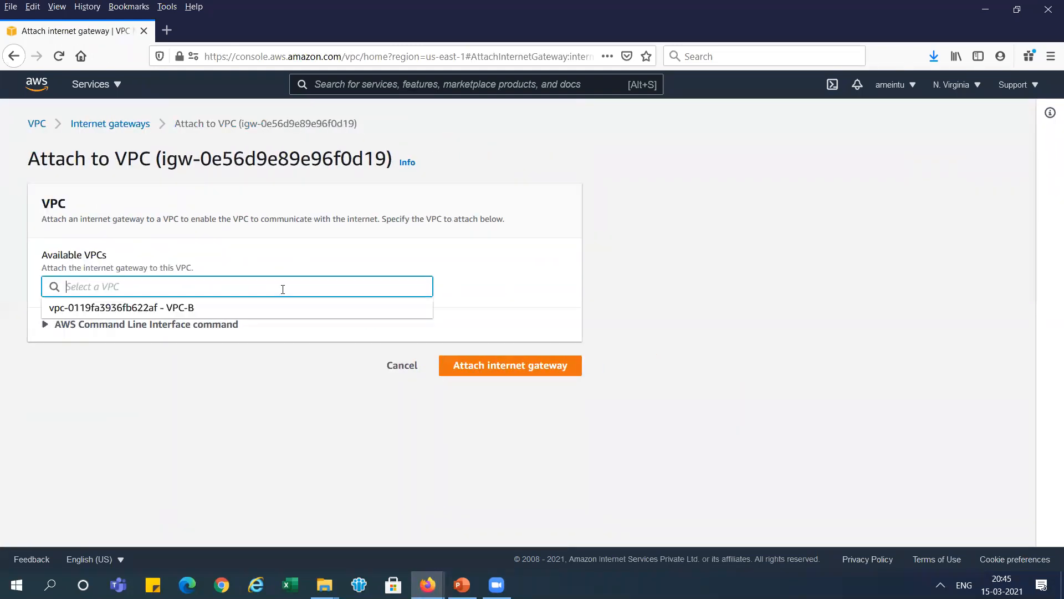
click(264, 318)
click(542, 365)
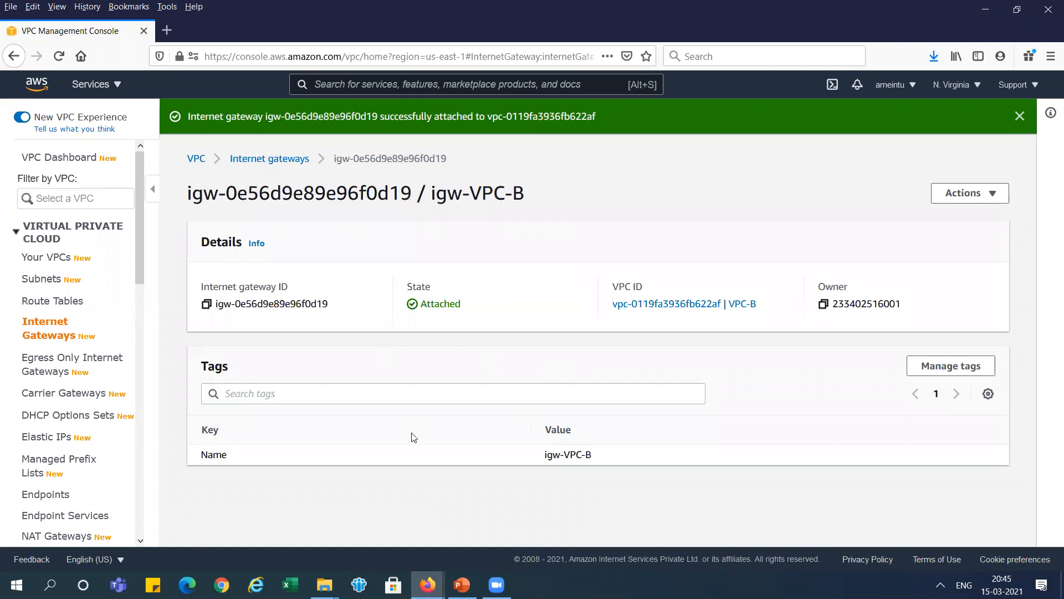
- Select only the Public-B subnet in the subnet list and open its associated route table
click(52, 283)
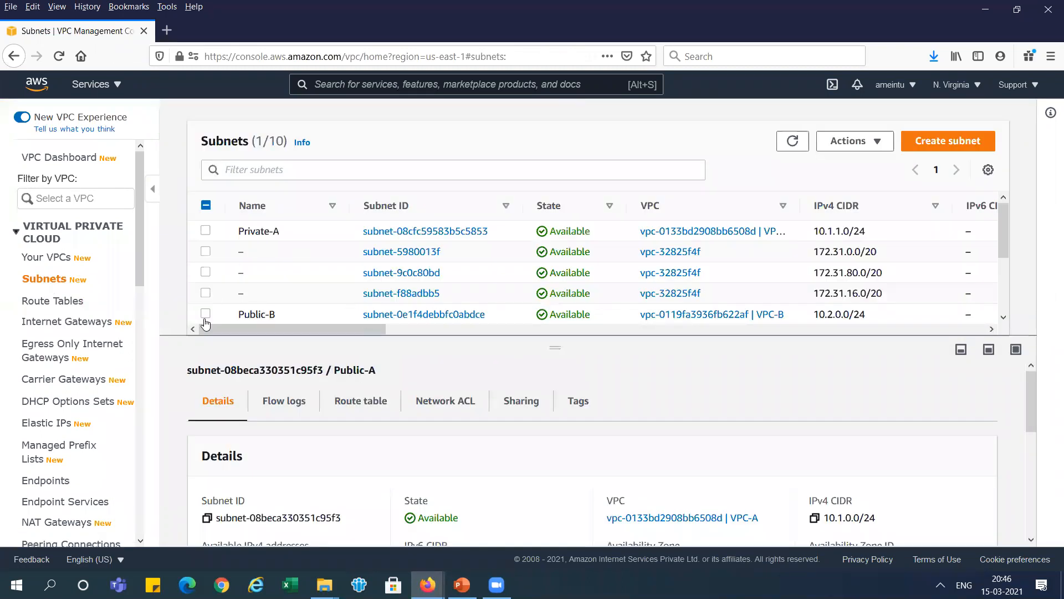
click(205, 315)
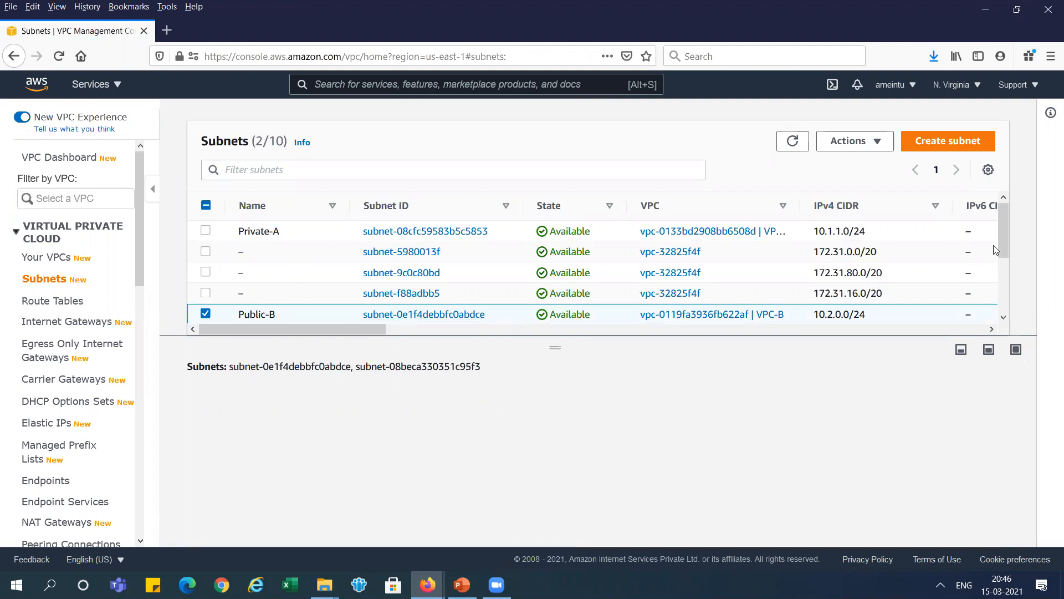
drag(1004, 241, 1003, 307)
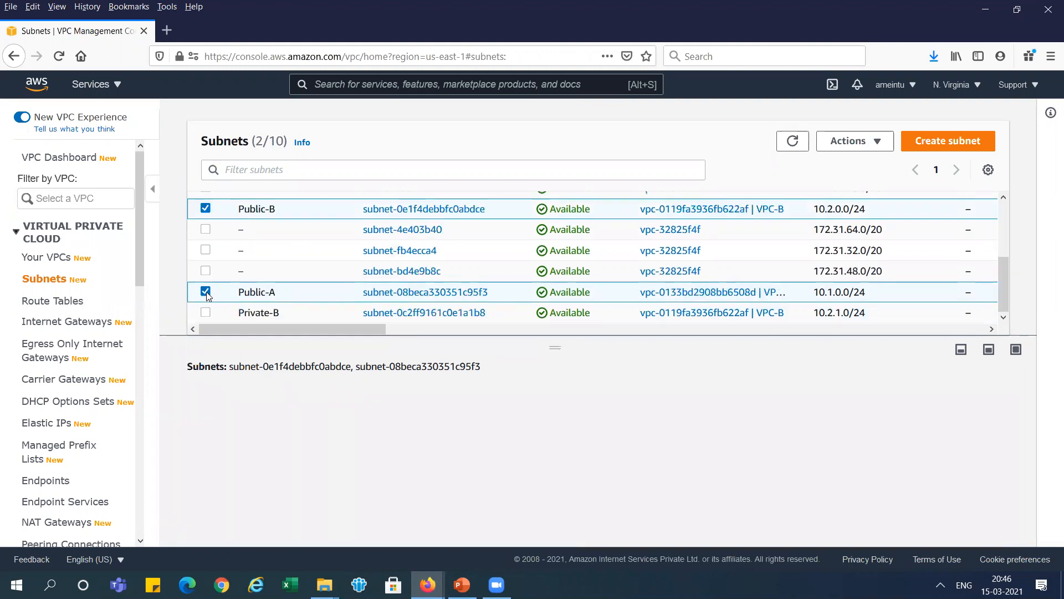
click(263, 209)
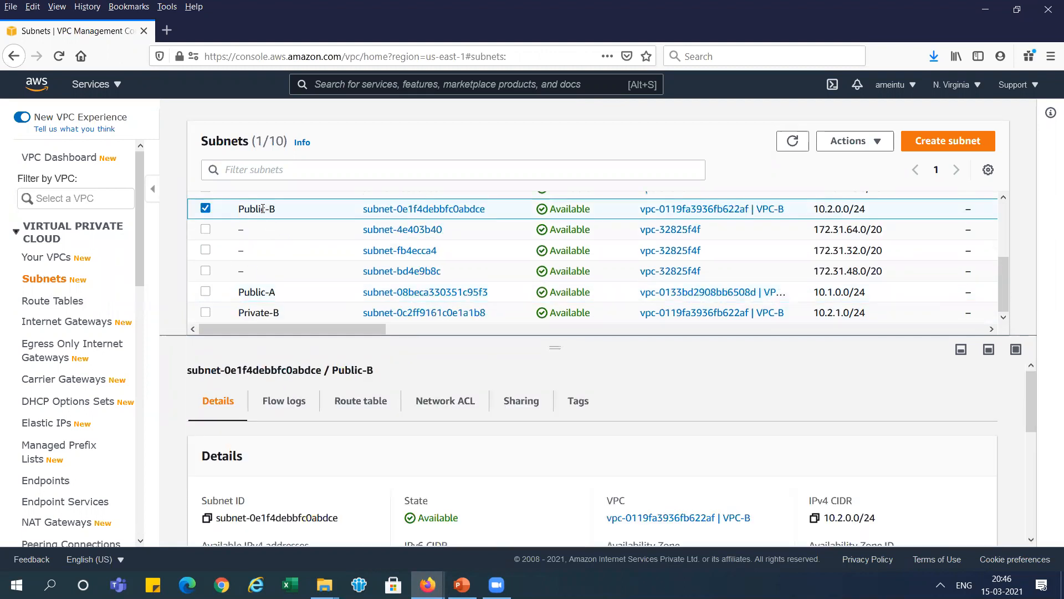
click(357, 404)
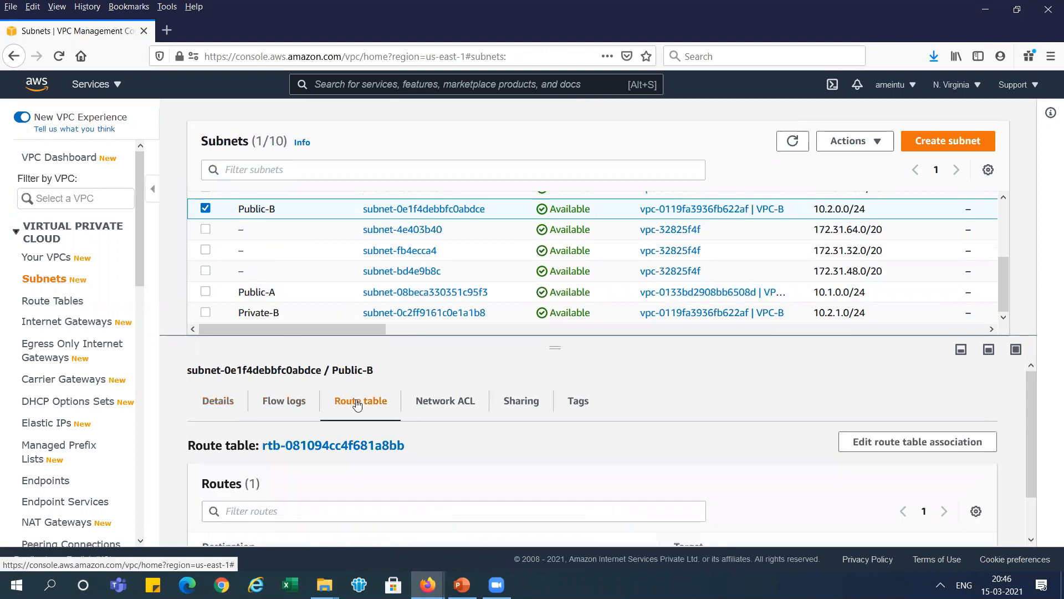
click(359, 456)
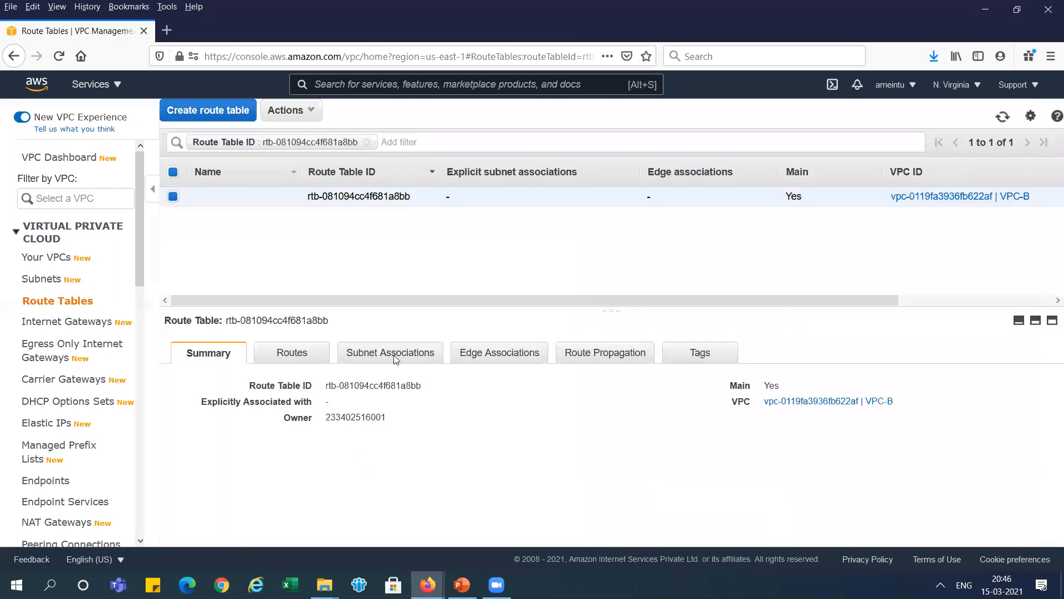
- Name VPC-B's route table R-Public-B, copying the name from the PowerPoint slide, and show the table's routes
click(288, 197)
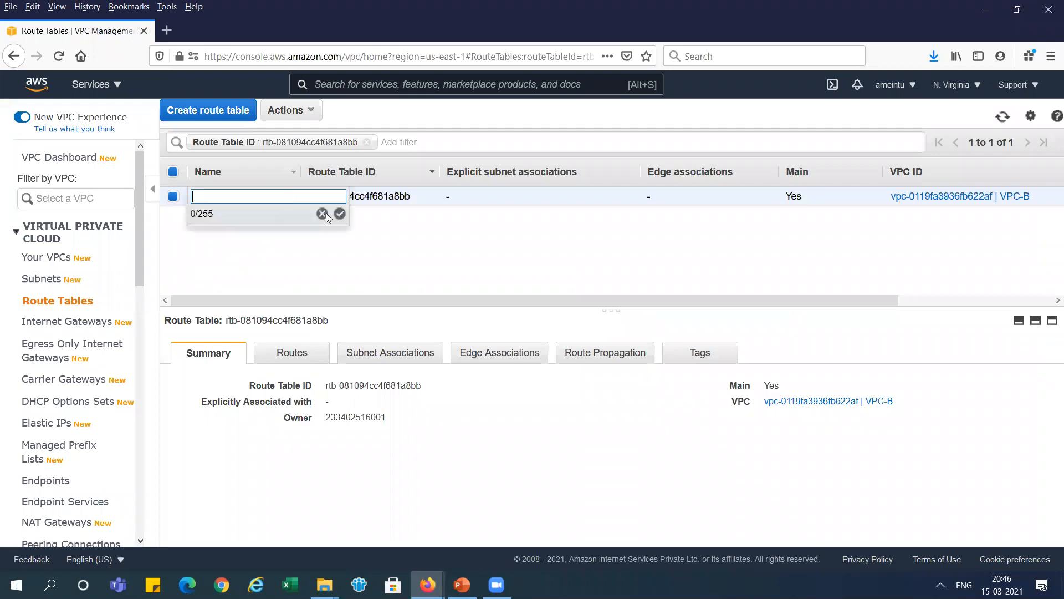
key(alt+Tab)
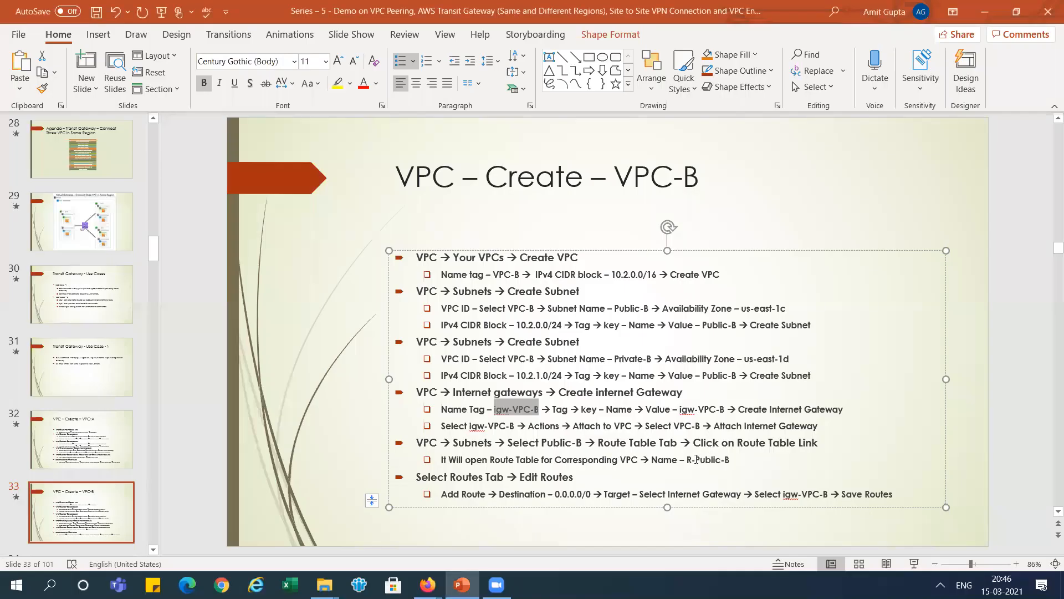
drag(688, 459, 730, 459)
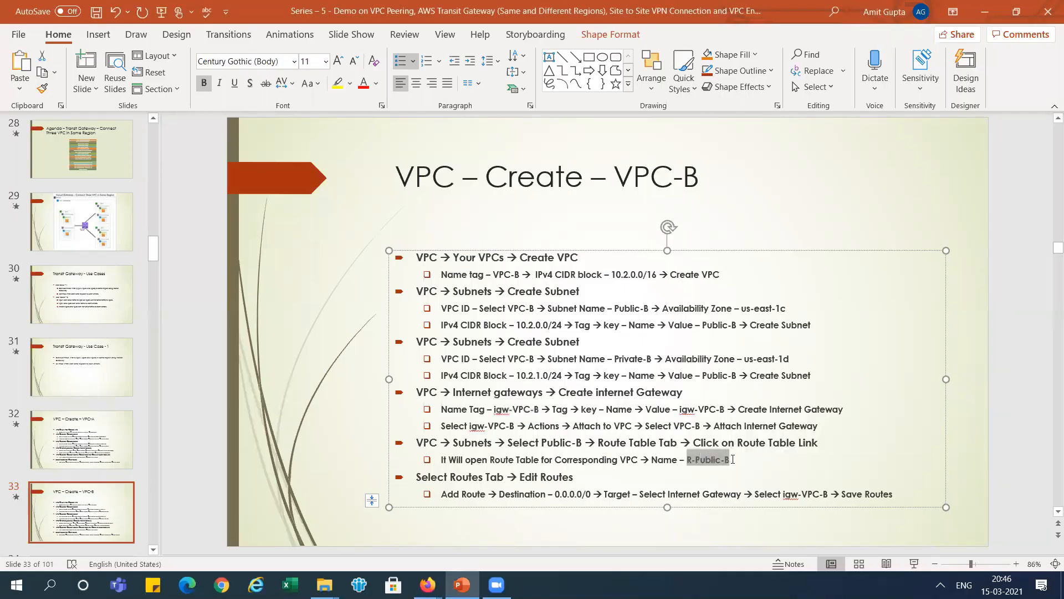
key(ctrl+c)
key(alt+Tab)
key(ctrl+v)
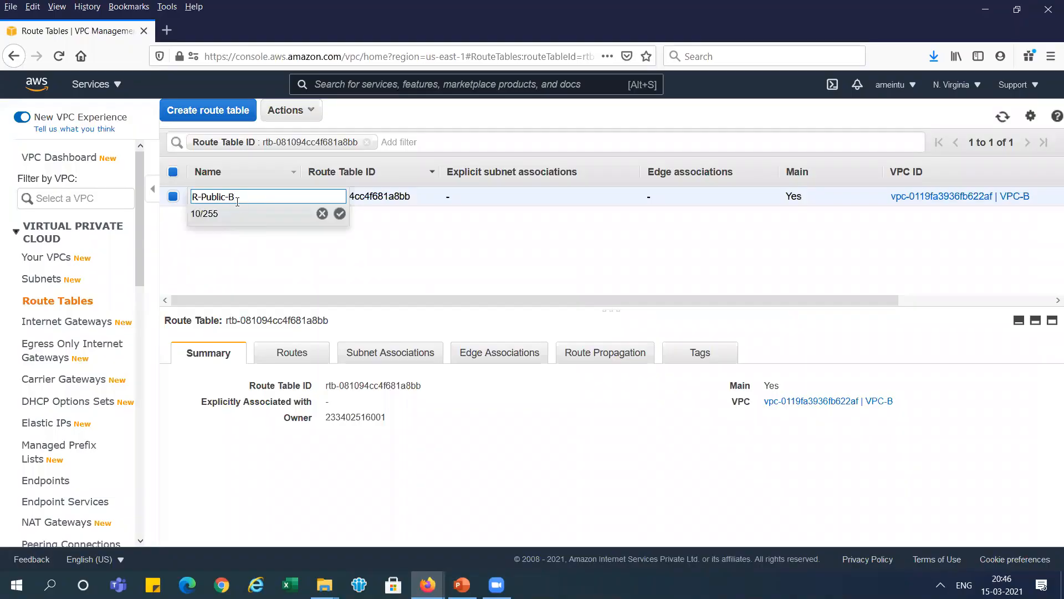
click(340, 214)
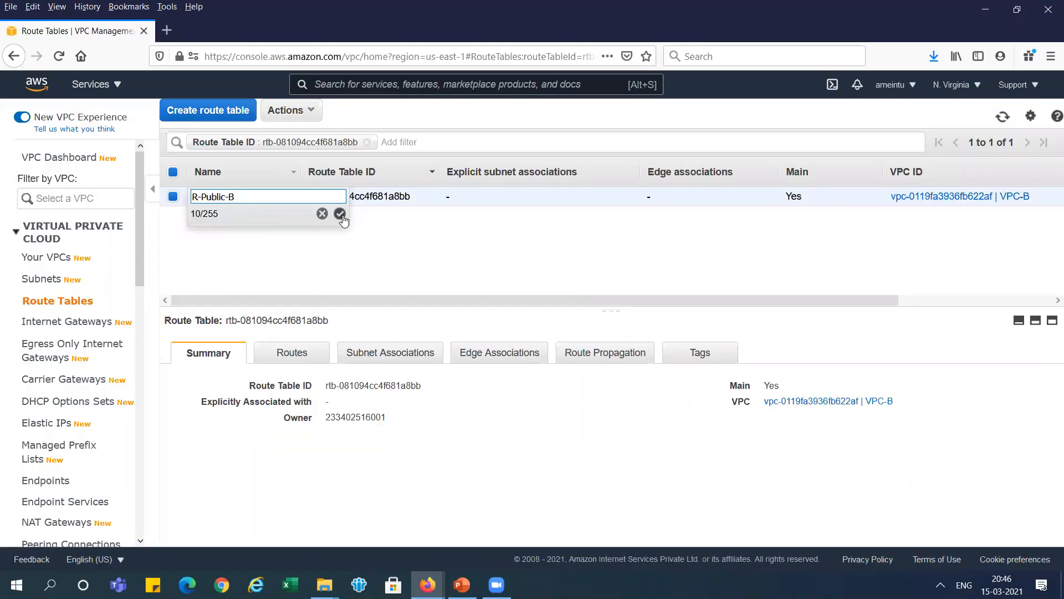
click(303, 355)
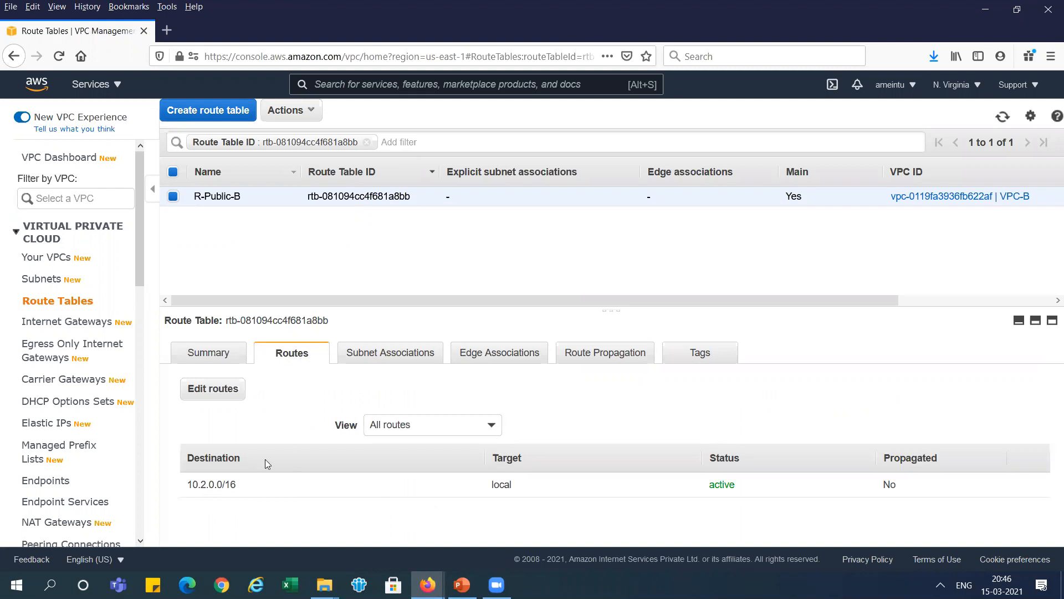
- Add a route to R-Public-B with destination 0.0.0.0/0 and the igw-VPC-B internet gateway as target, and save it
click(225, 393)
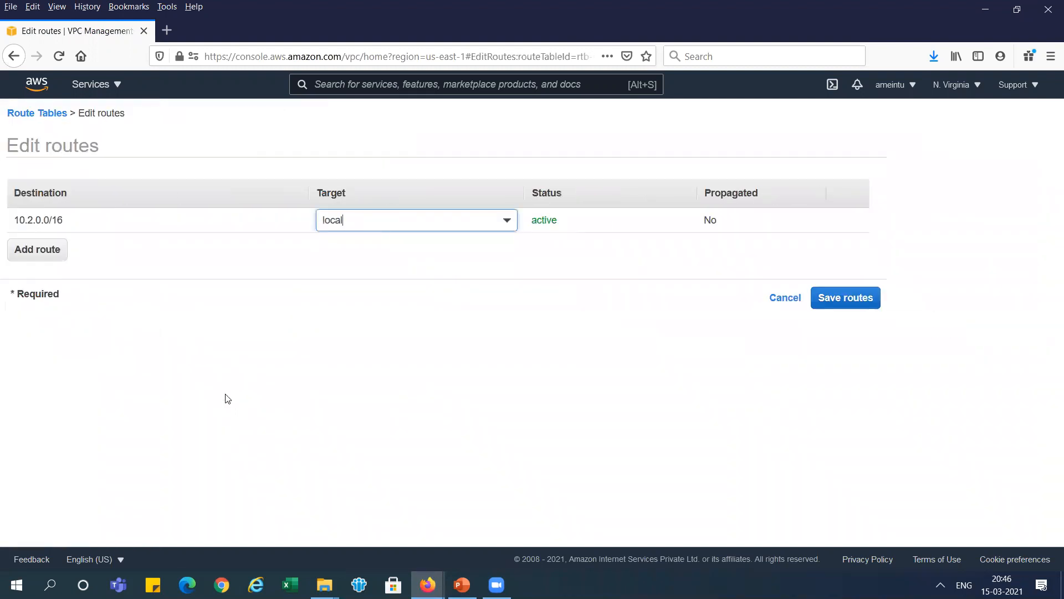
click(37, 250)
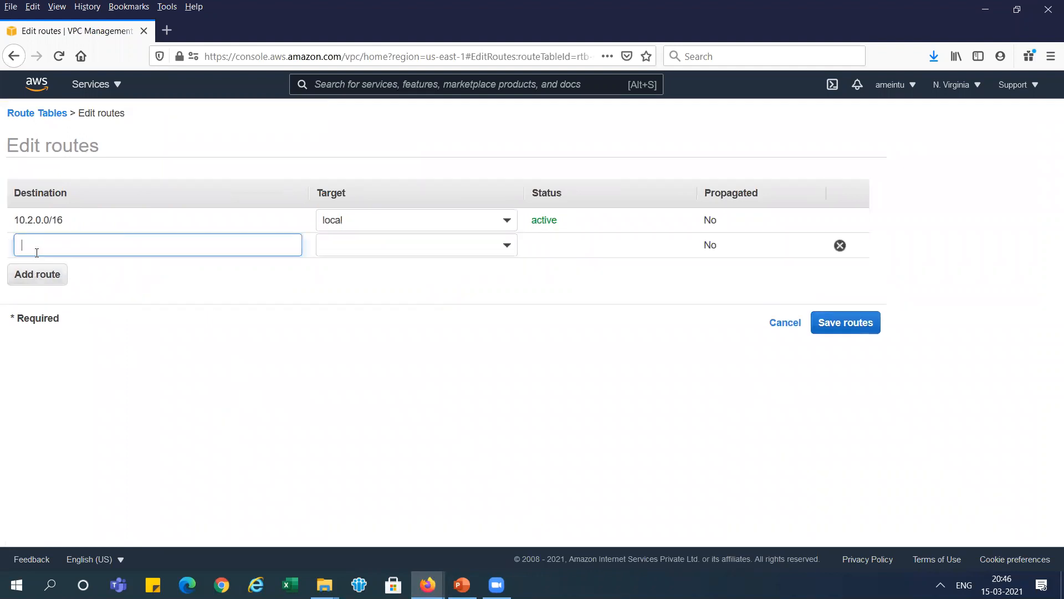
text(0)
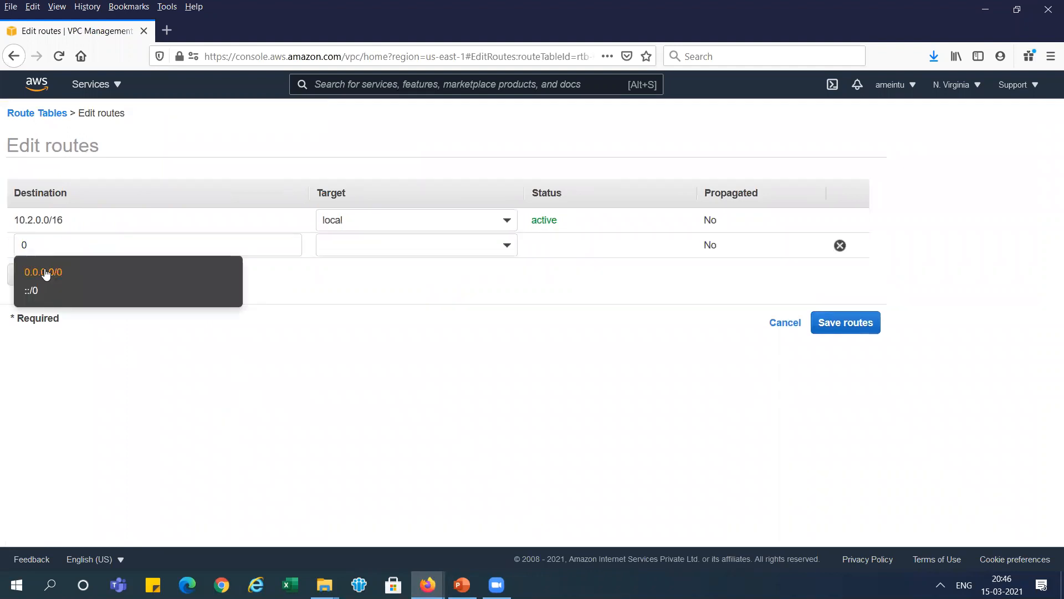
click(46, 272)
click(495, 245)
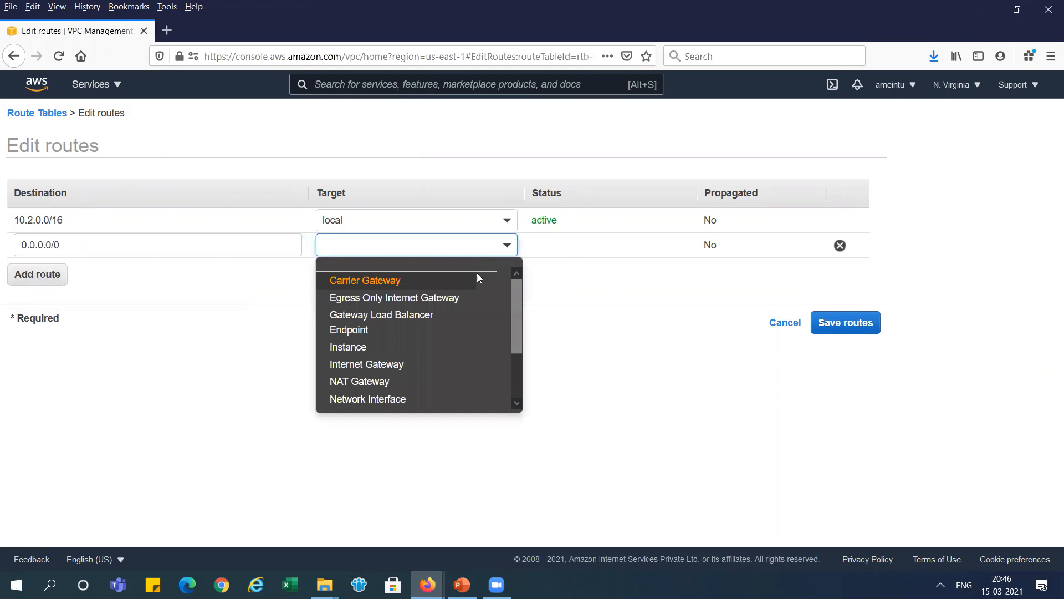
click(411, 364)
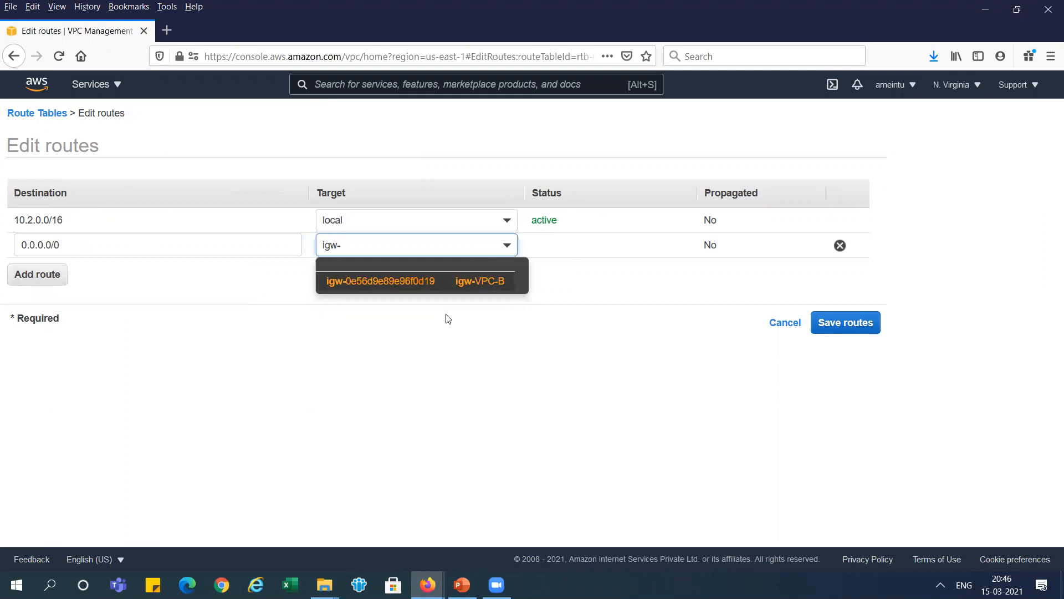
click(480, 281)
click(863, 325)
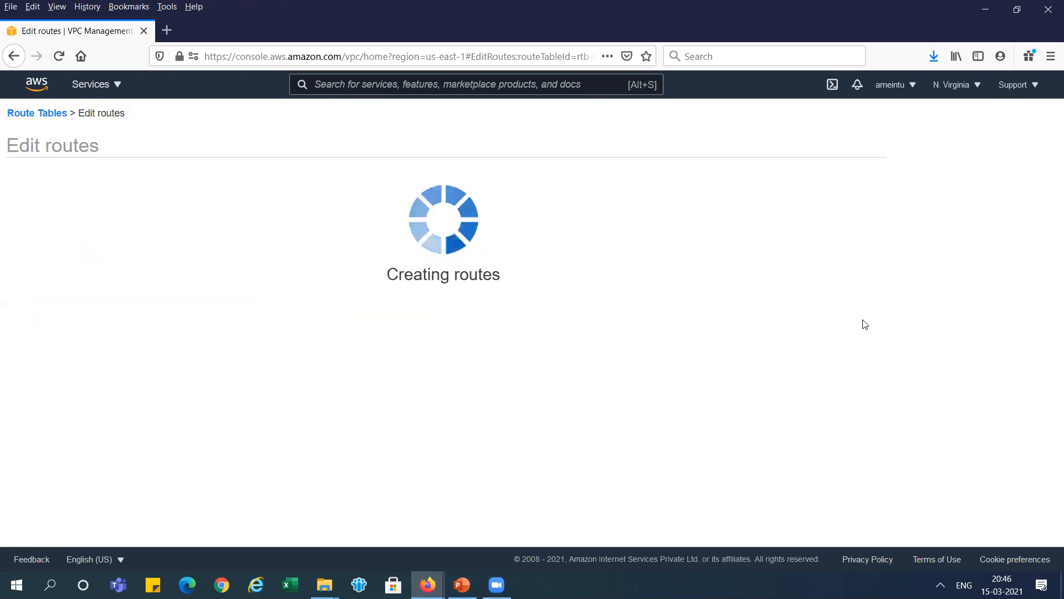
click(643, 235)
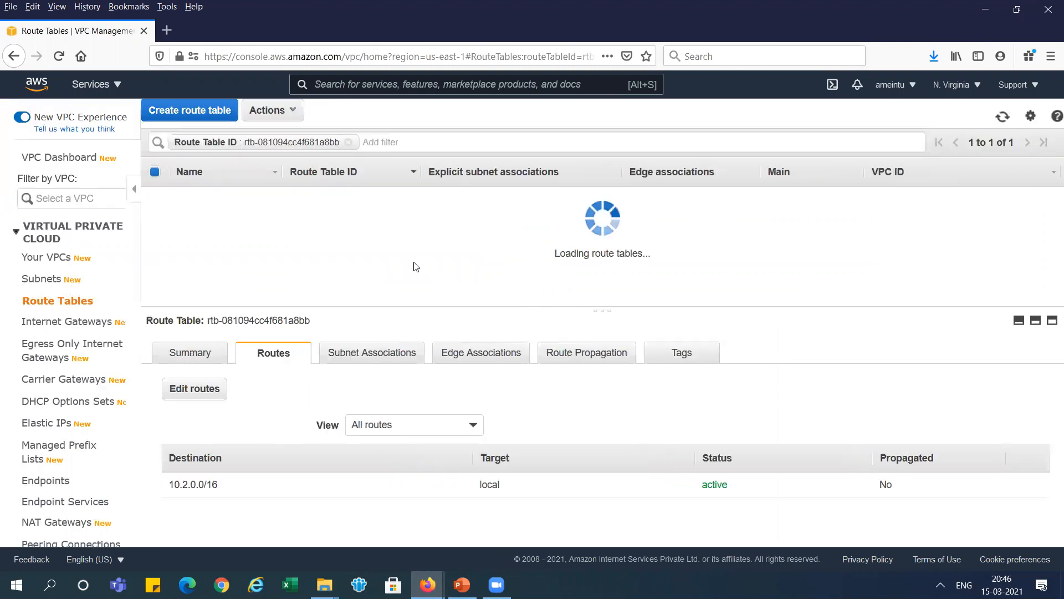
- Switch to PowerPoint, go to the VPC-C creation slide and copy the IPv4 CIDR block 10.3.0.0/16
key(alt+Tab)
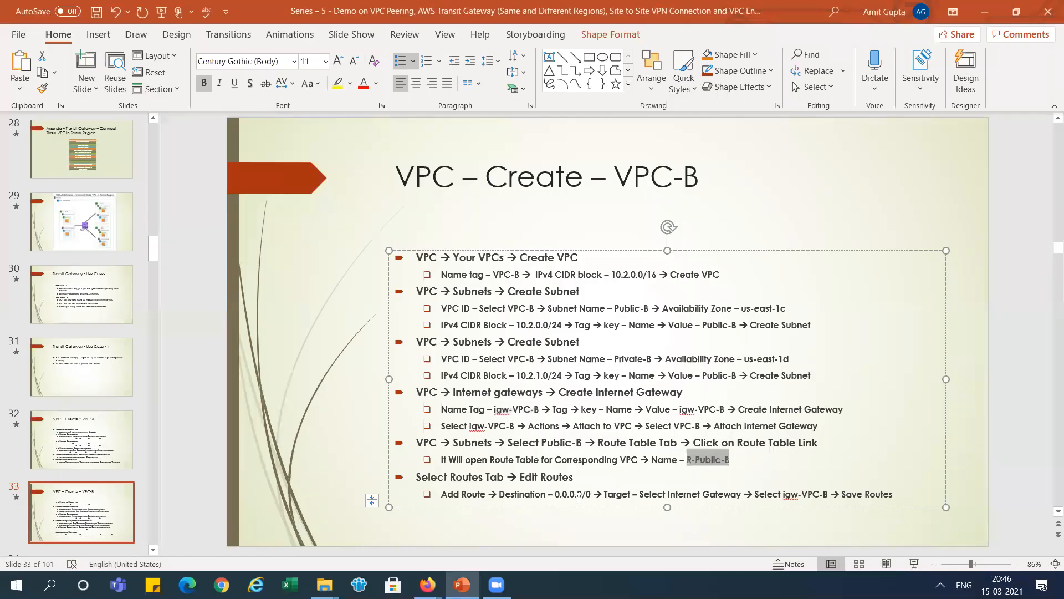
drag(669, 494, 800, 496)
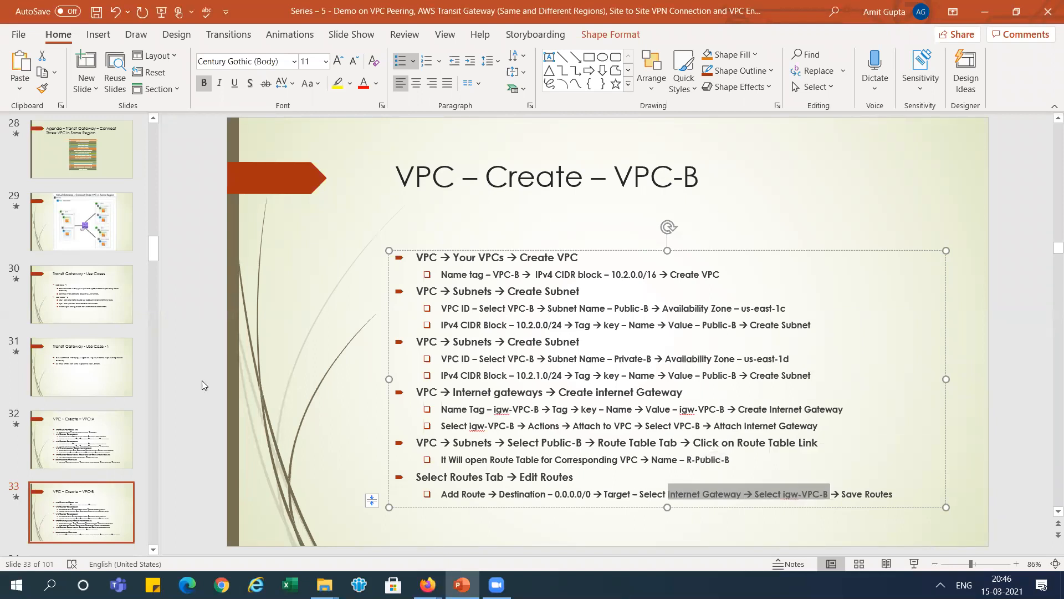
click(90, 510)
key(Down)
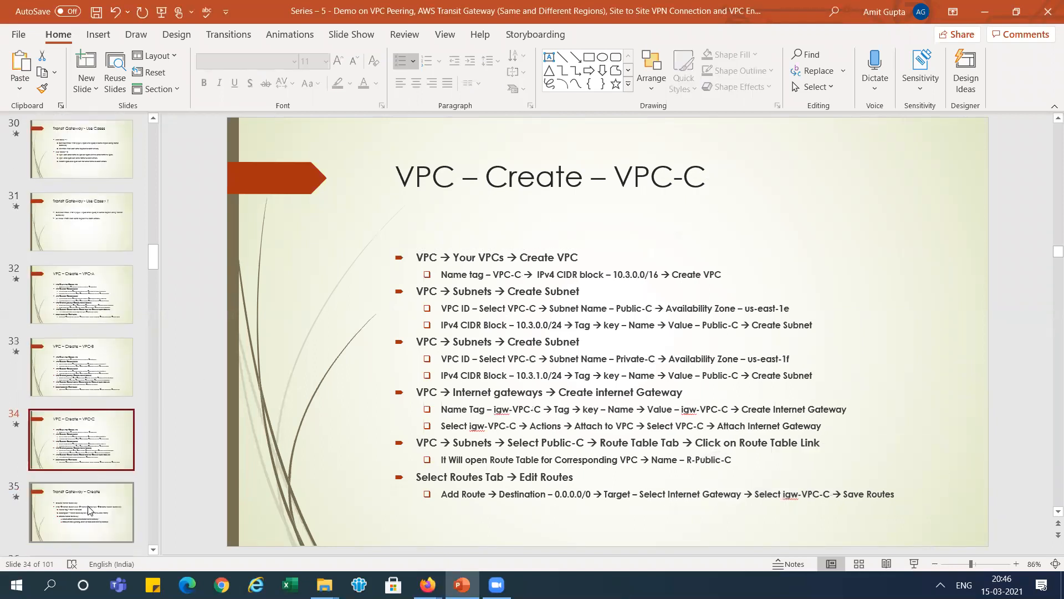
drag(614, 274, 658, 273)
key(ctrl+c)
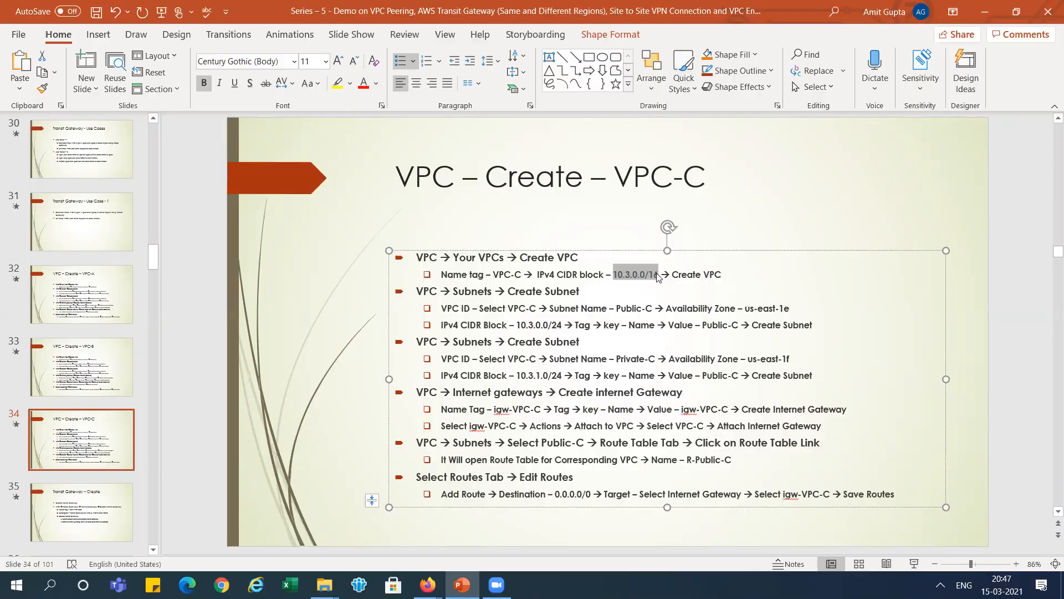
- Create a VPC in the AWS console named VPC-C with IPv4 CIDR block 10.3.0.0/16, and return to the VPC list
key(alt+Tab)
click(52, 264)
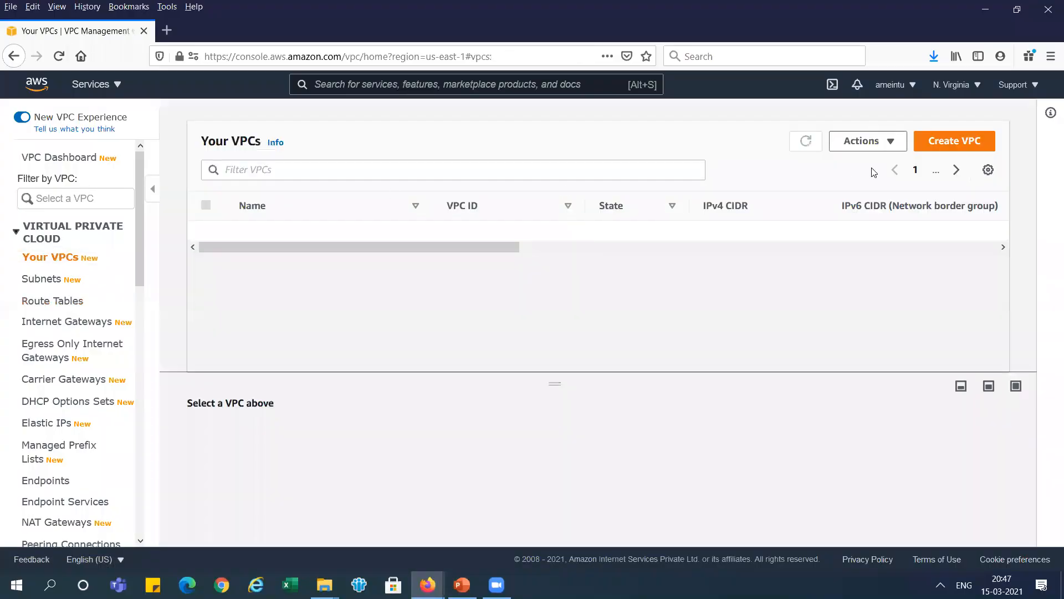
click(974, 143)
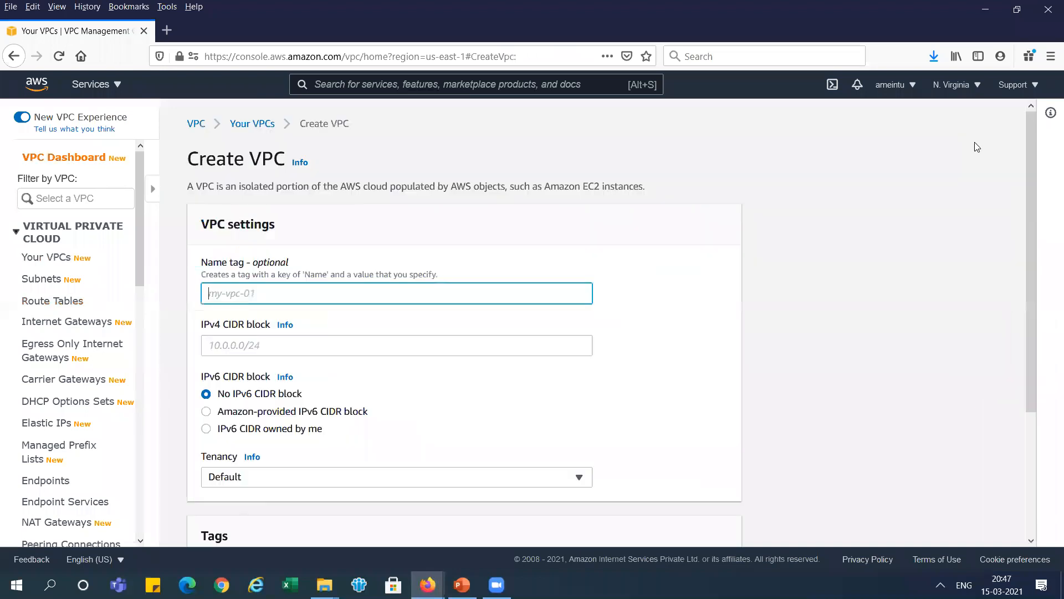
text(VPC-C)
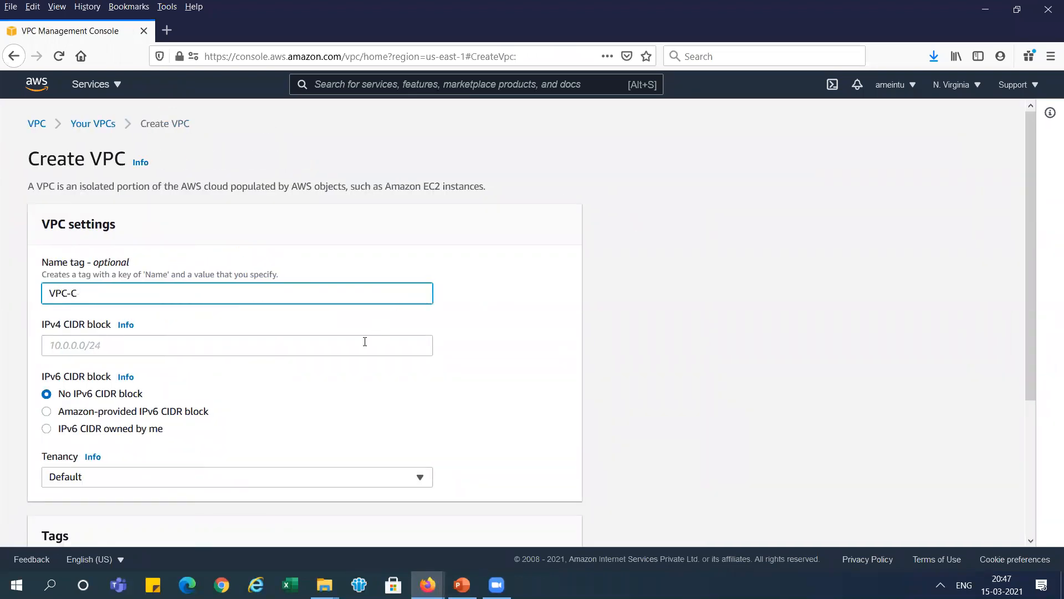
click(364, 341)
key(ctrl+v)
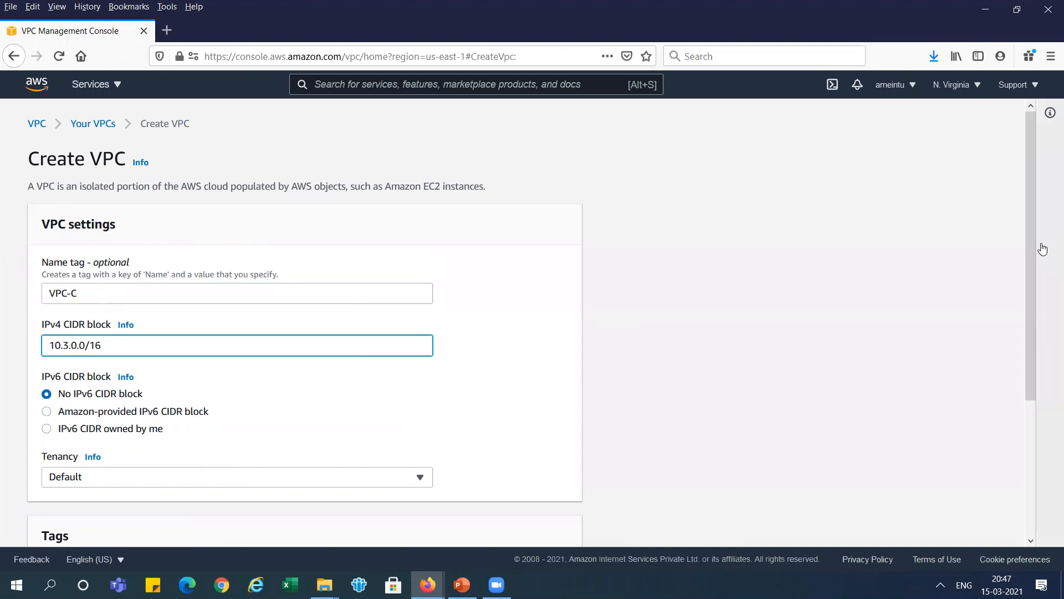
scroll(1026, 366, down, 4)
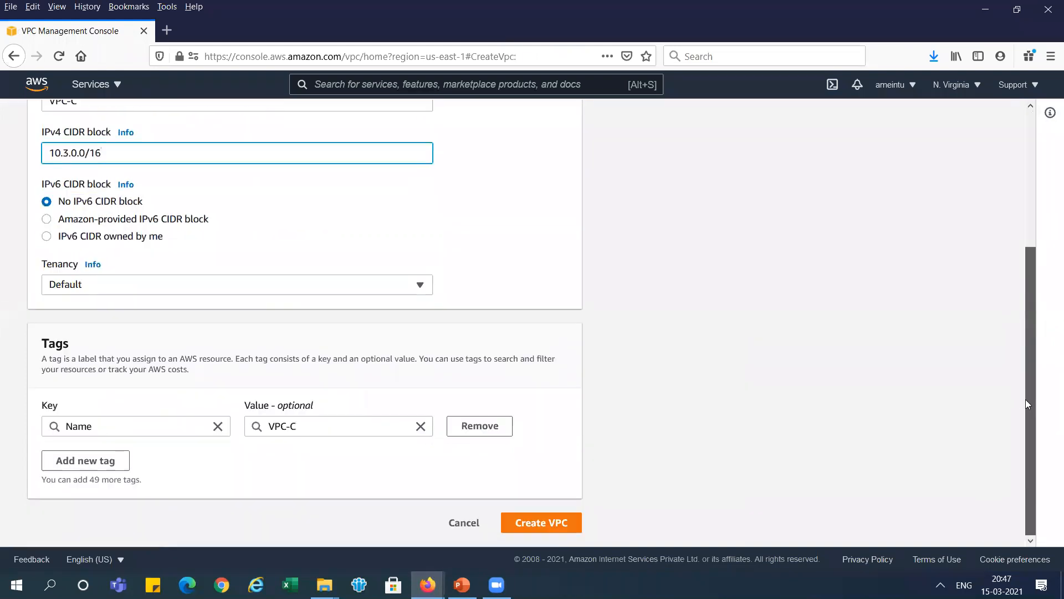
click(553, 521)
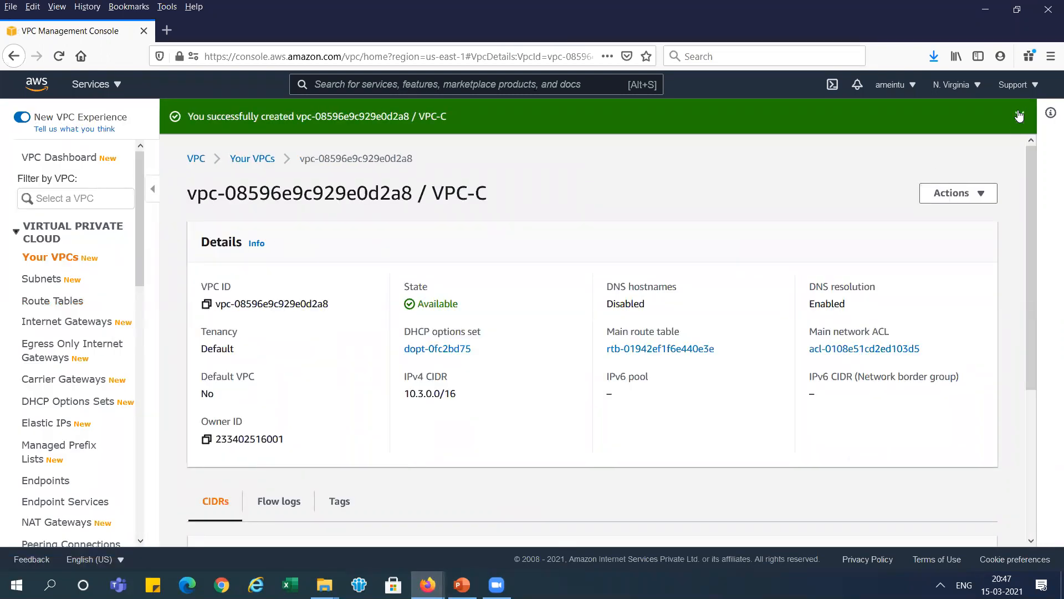
click(51, 260)
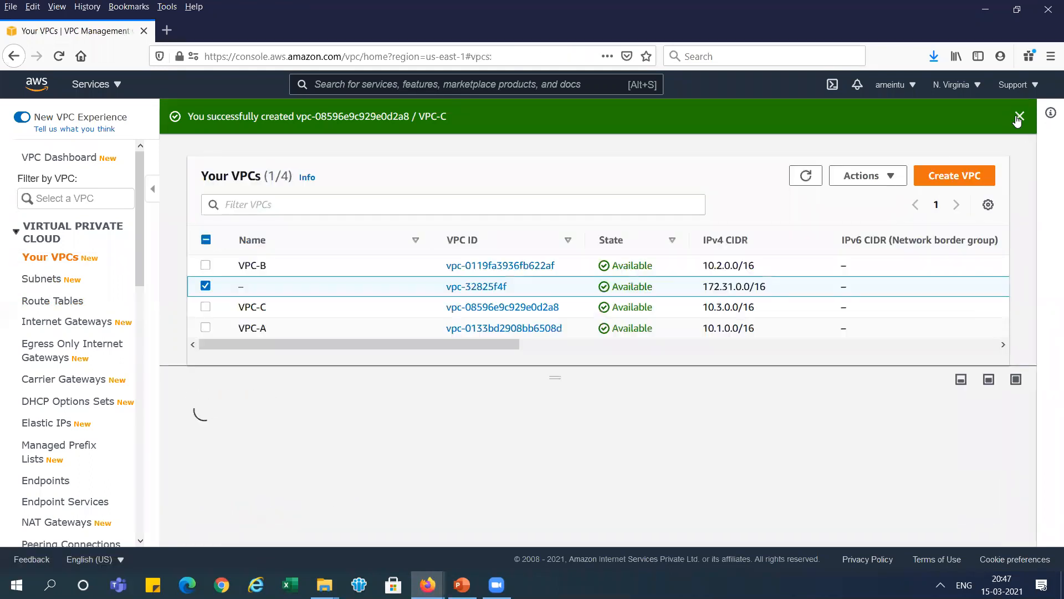
click(1019, 117)
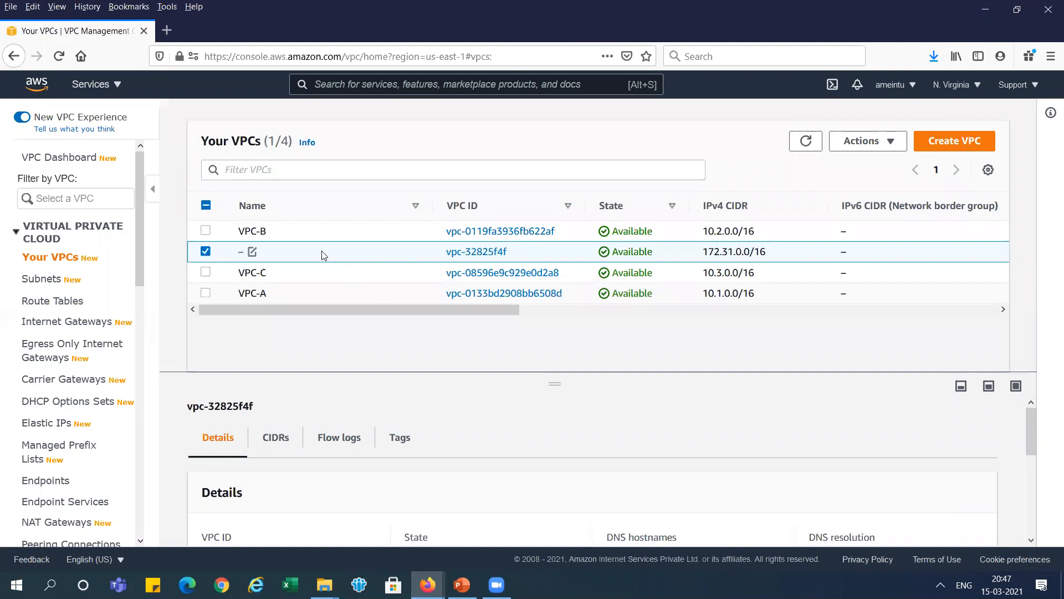
- Open the subnet list, clear the Public-B selection and look through the existing subnets
click(52, 283)
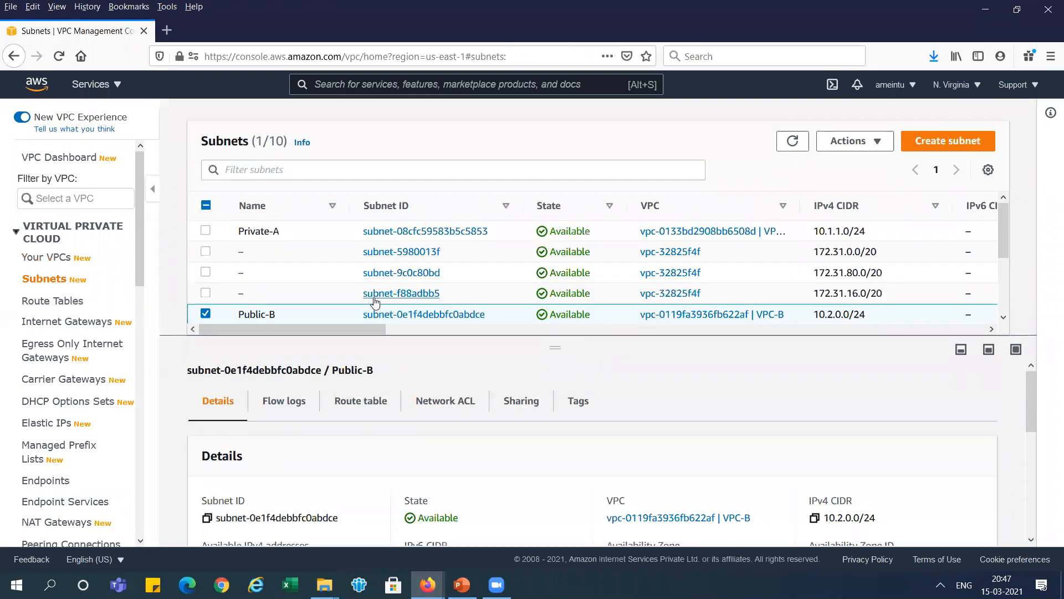
click(205, 314)
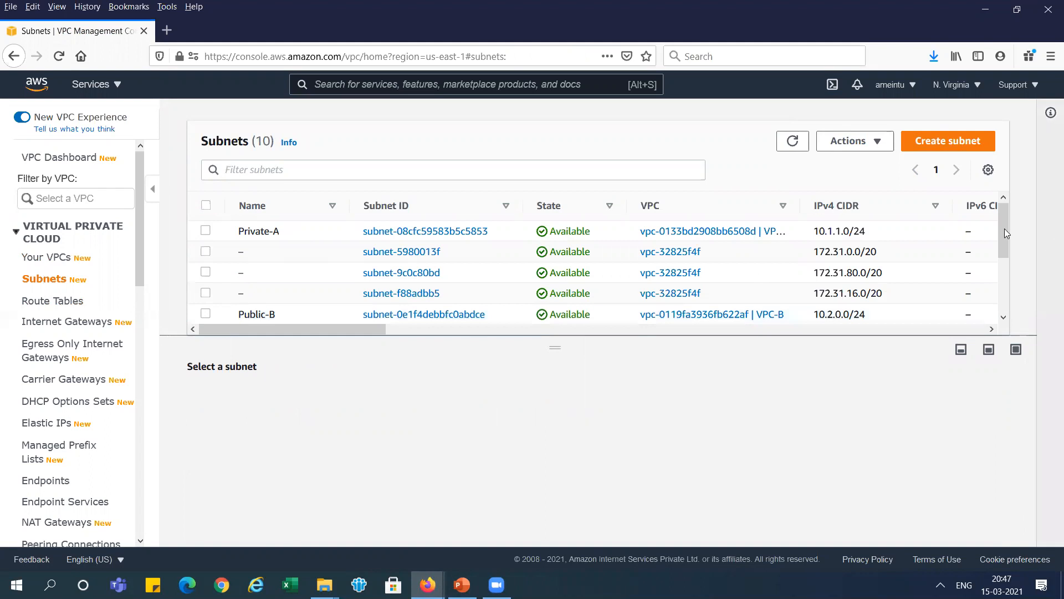
drag(1002, 243, 1009, 297)
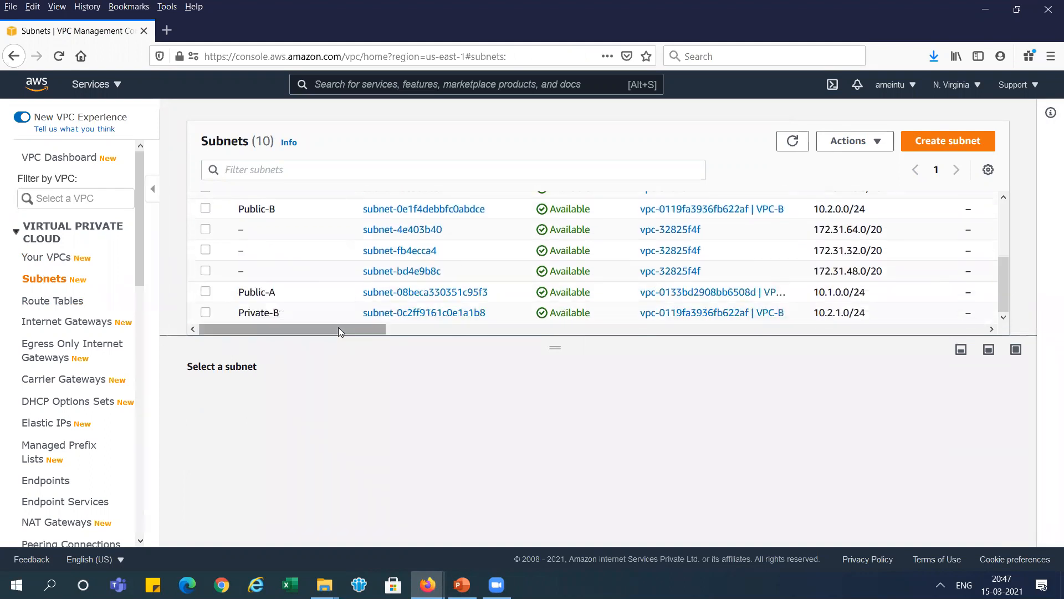
- Start a new subnet in VPC-C and name it Public-C
click(974, 144)
click(301, 272)
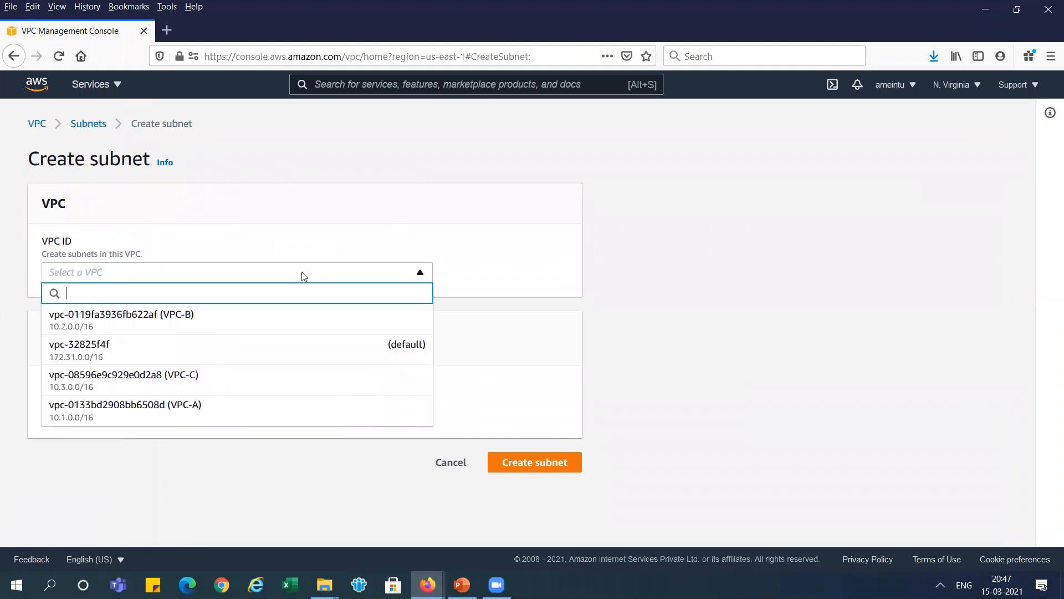
click(234, 379)
click(181, 507)
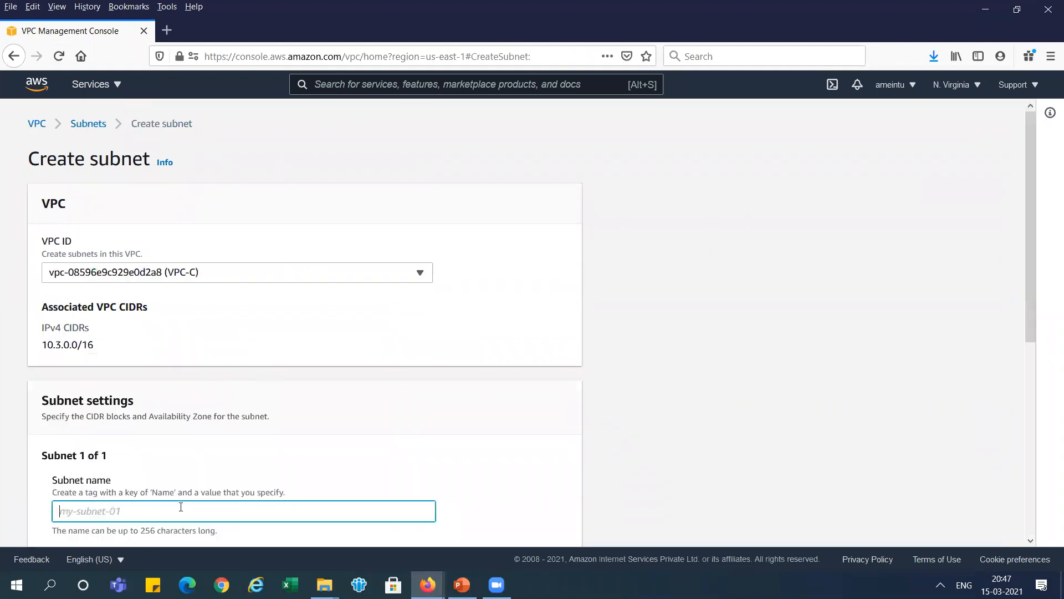
text(Public-C)
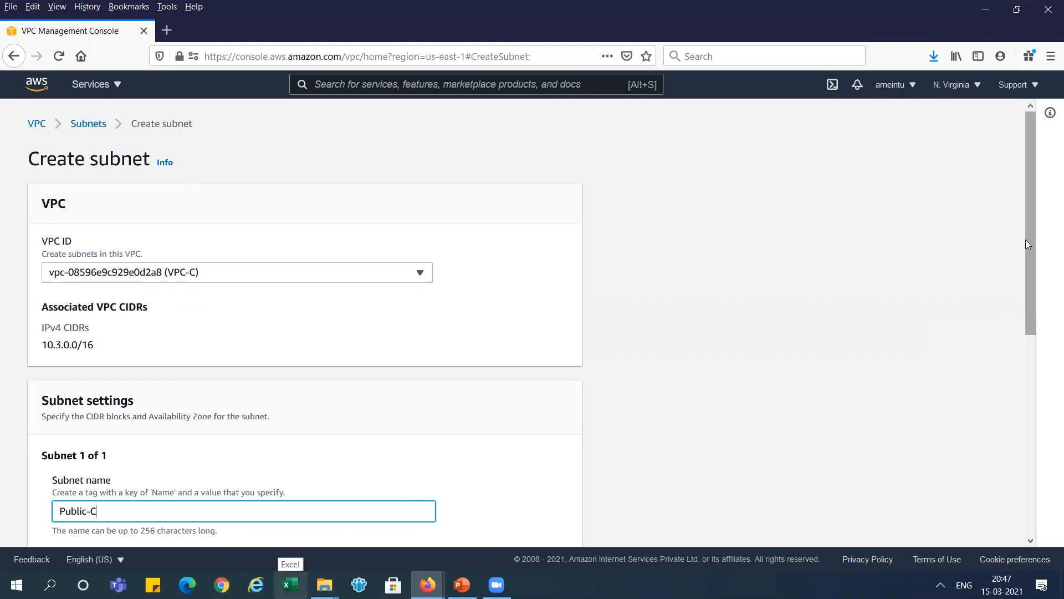
- Set the Public-C subnet's IPv4 CIDR block to 10.3.0.0/24
drag(1031, 271, 1032, 447)
click(270, 315)
text(10.3.0.0/16)
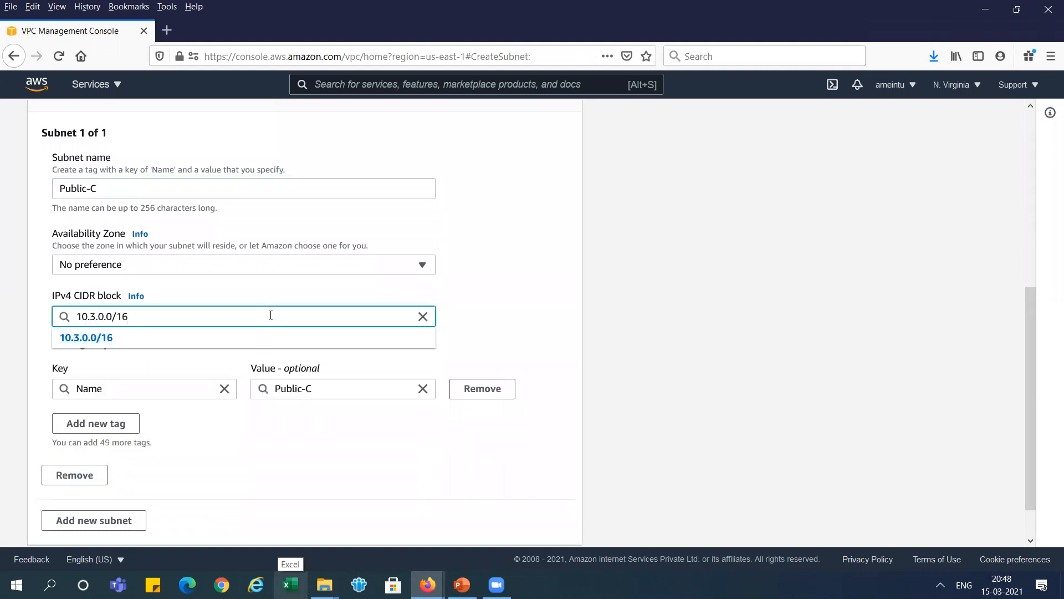
key(BackSpace)
key(BackSpace)
text(24)
click(528, 329)
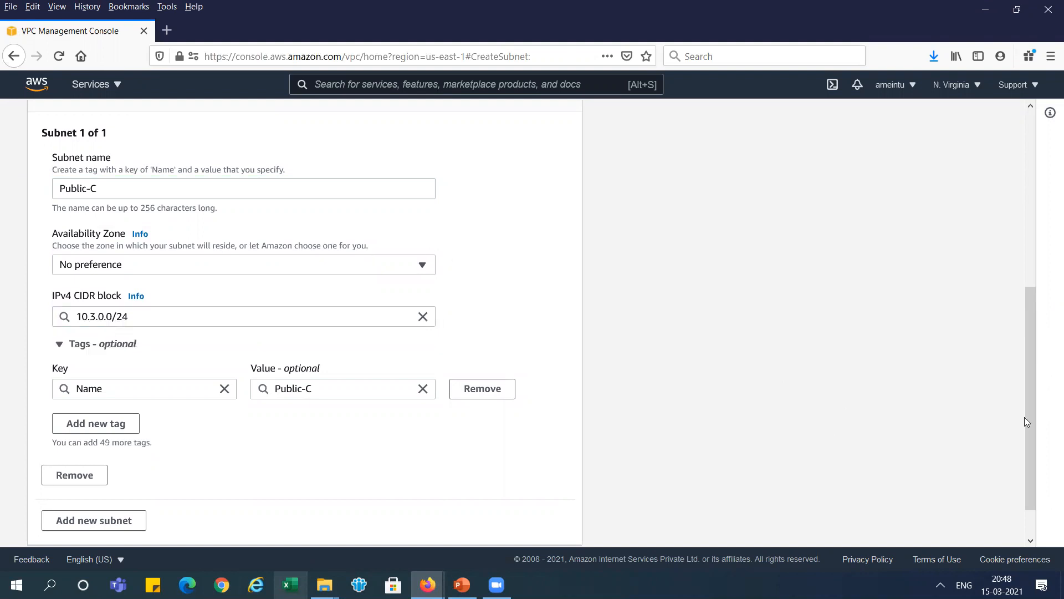
- Place the Public-C subnet in availability zone us-east-1e and create it
scroll(1026, 411, down, 2)
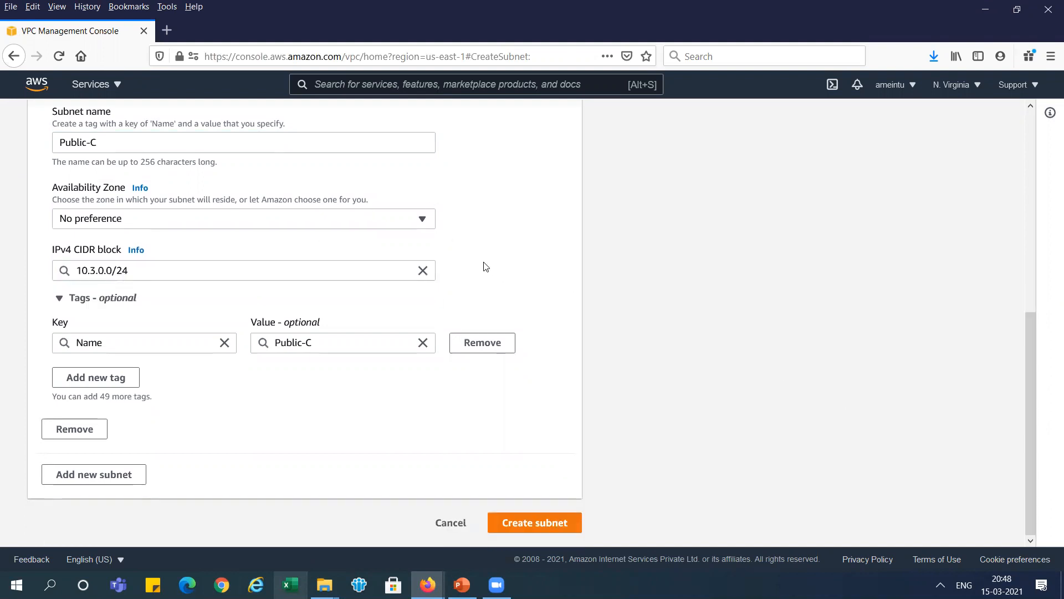
click(423, 222)
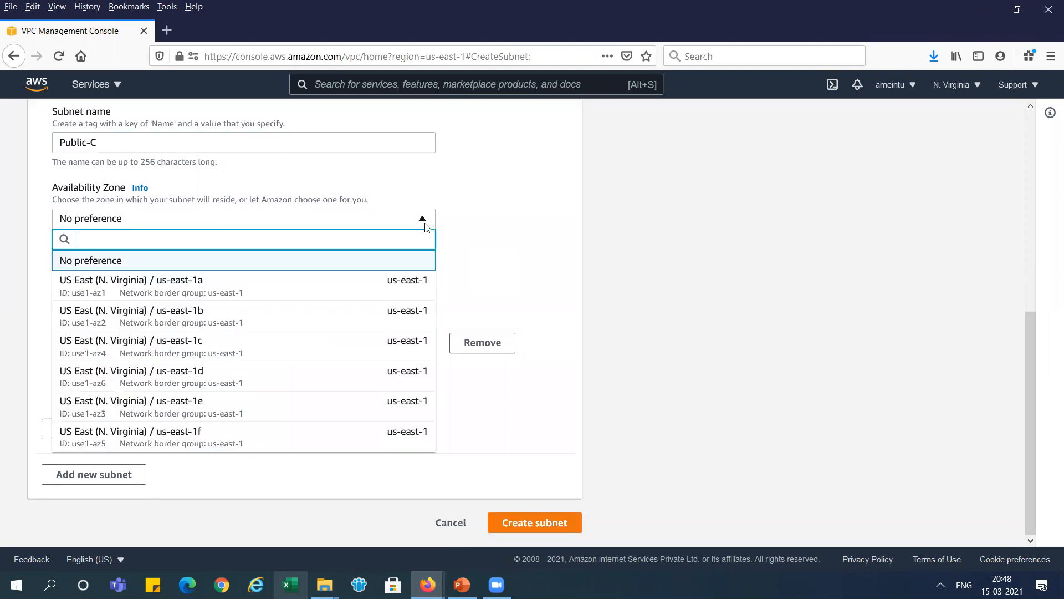
click(366, 411)
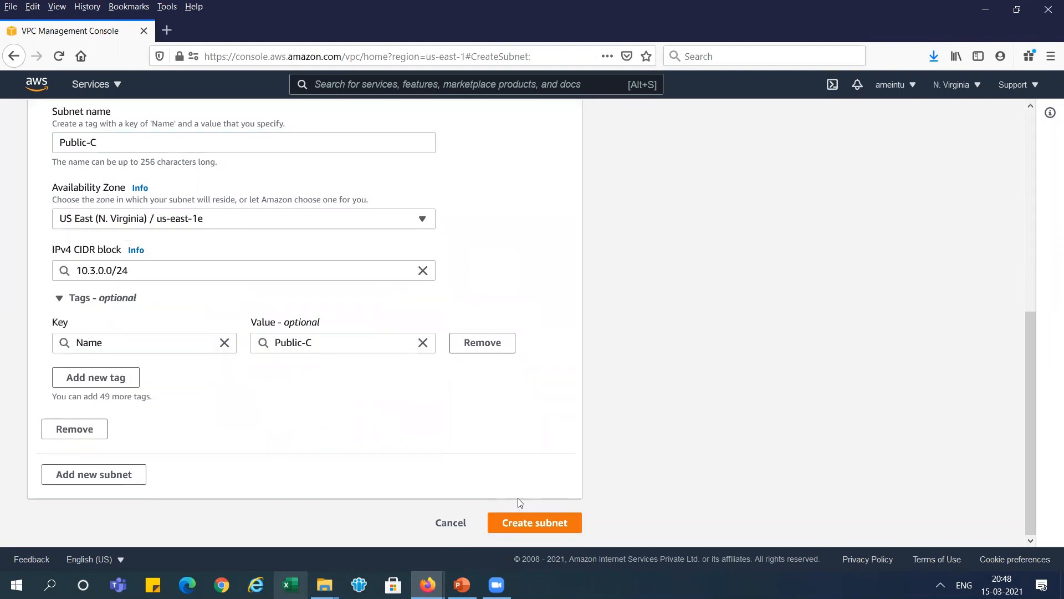
click(530, 524)
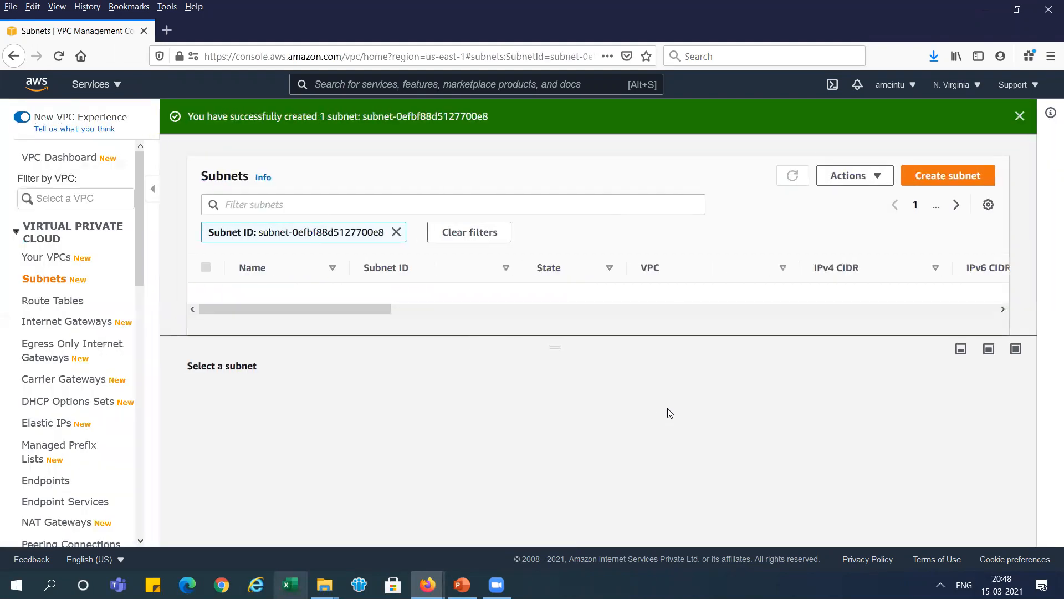
- Start a new subnet in VPC-C and name it Private-C
click(959, 176)
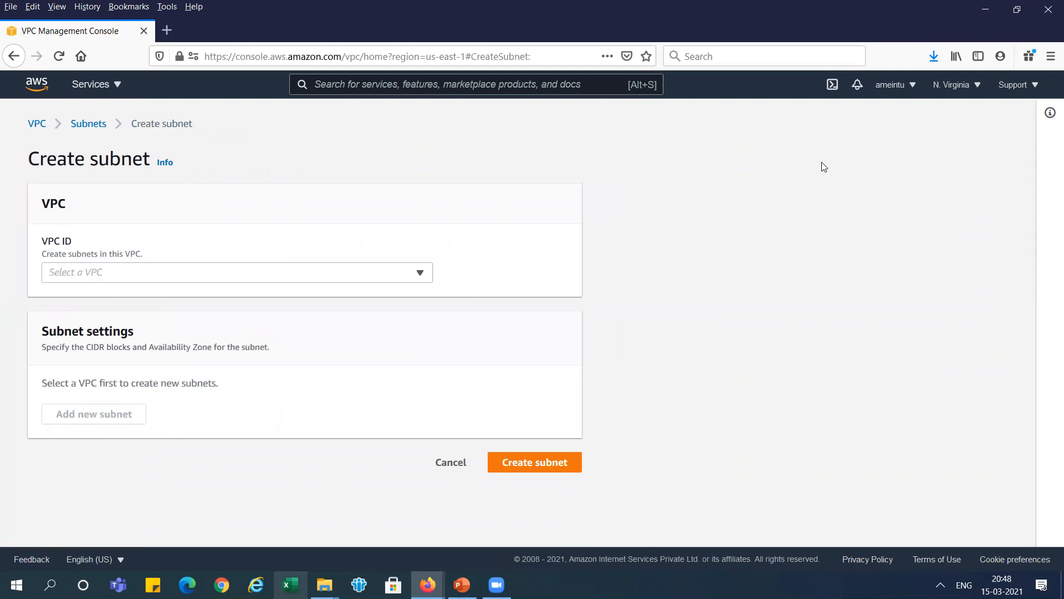
click(424, 273)
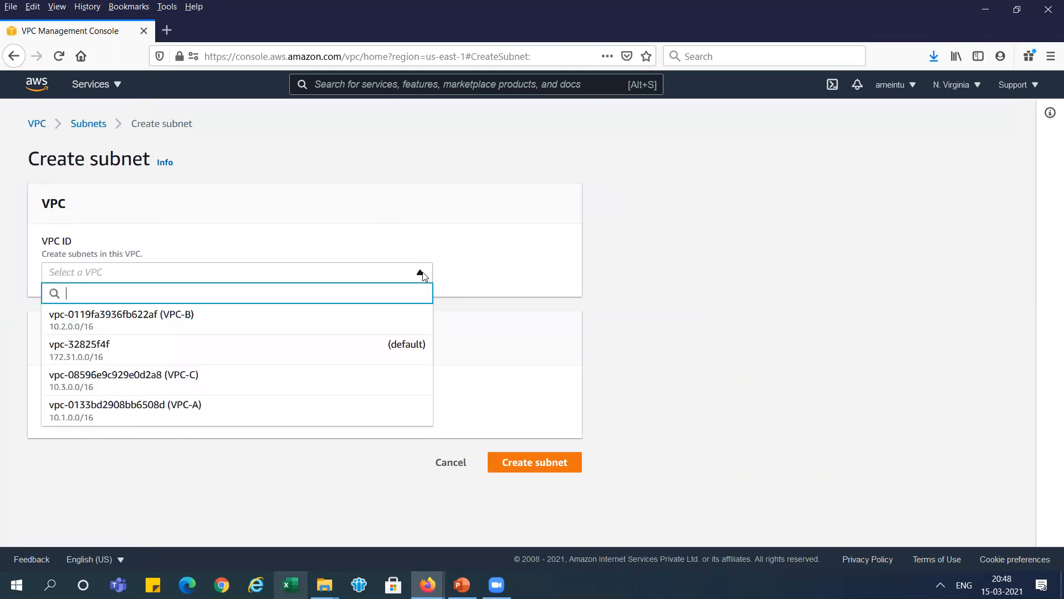
click(296, 392)
click(256, 516)
text(Private-C)
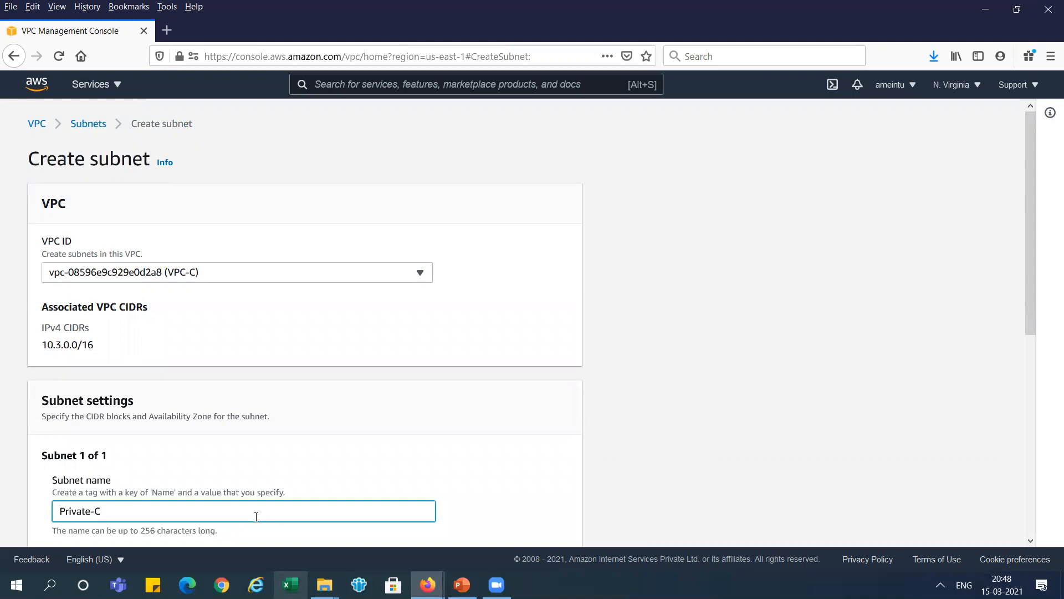
- Place the Private-C subnet in availability zone us-east-1e
drag(1030, 278, 1040, 427)
click(402, 328)
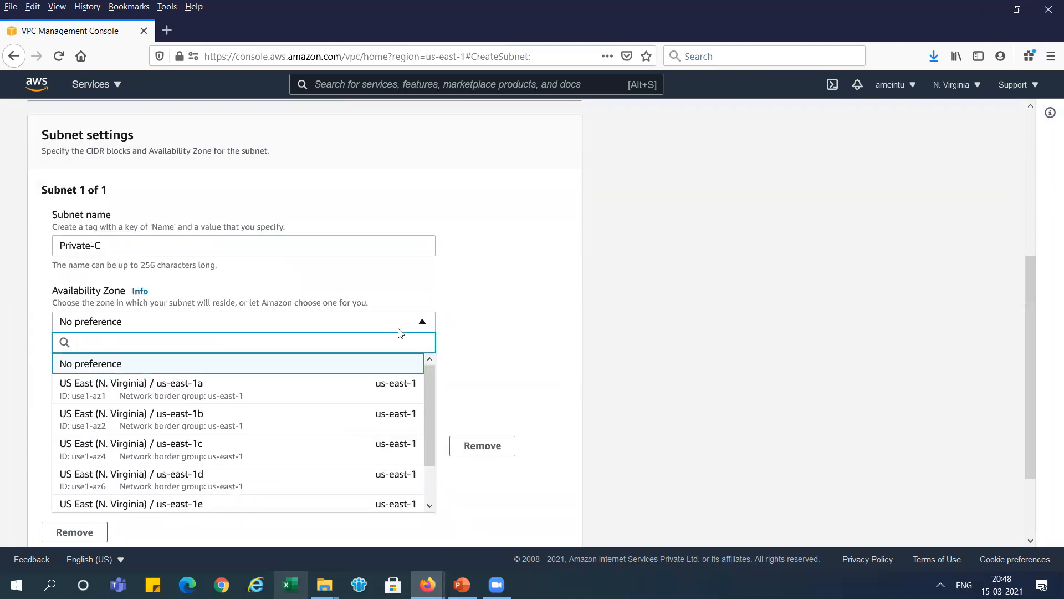
click(279, 509)
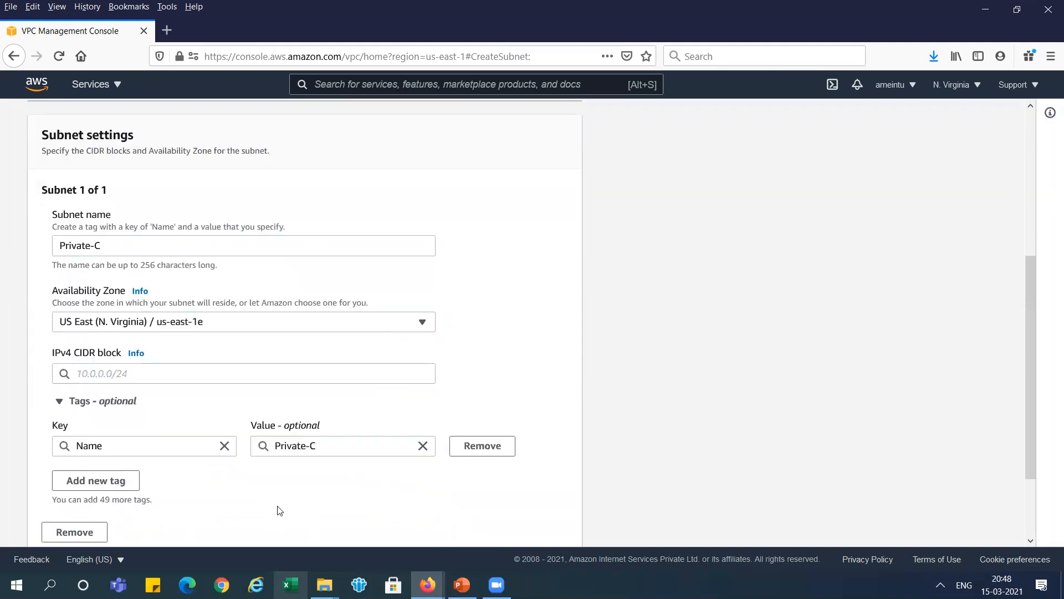
- Set the Private-C subnet's IPv4 CIDR block to 10.3.1.0/24 and create the subnet
click(332, 371)
text(10.3.0.0/16)
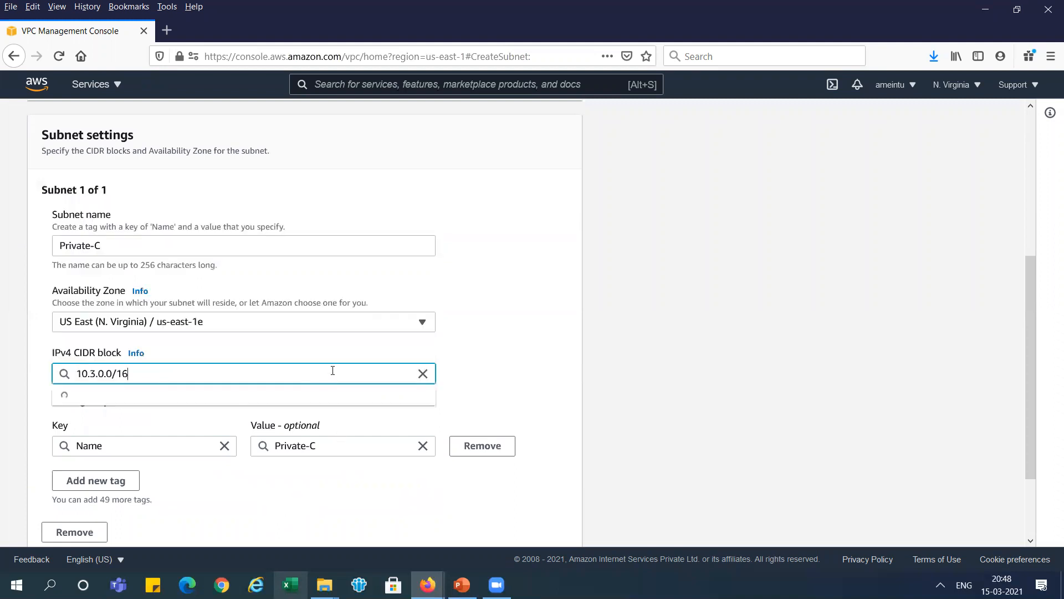
key(BackSpace)
key(BackSpace)
text(24)
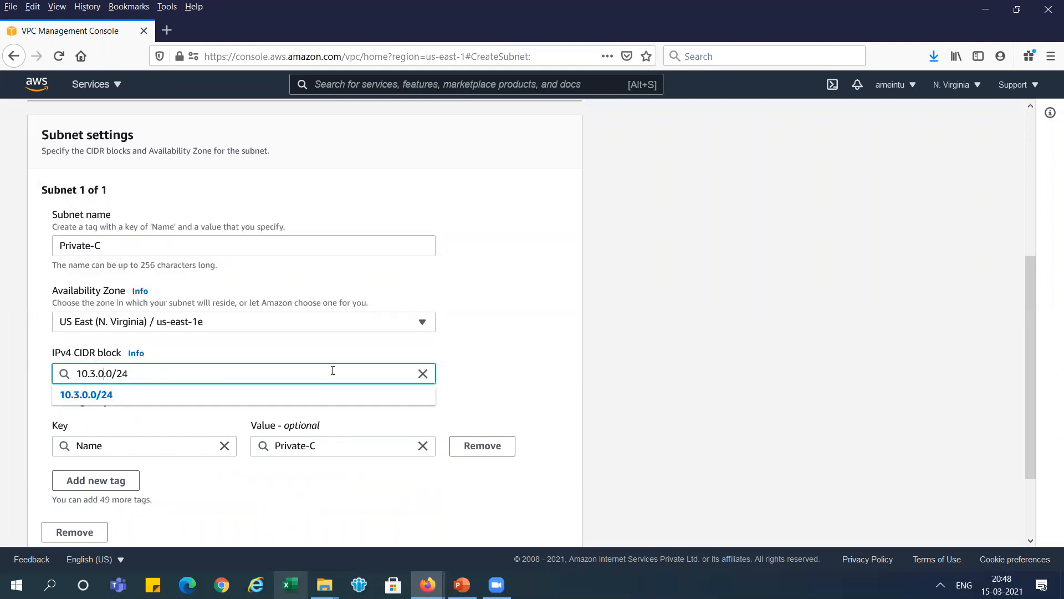
key(BackSpace)
text(1)
click(504, 367)
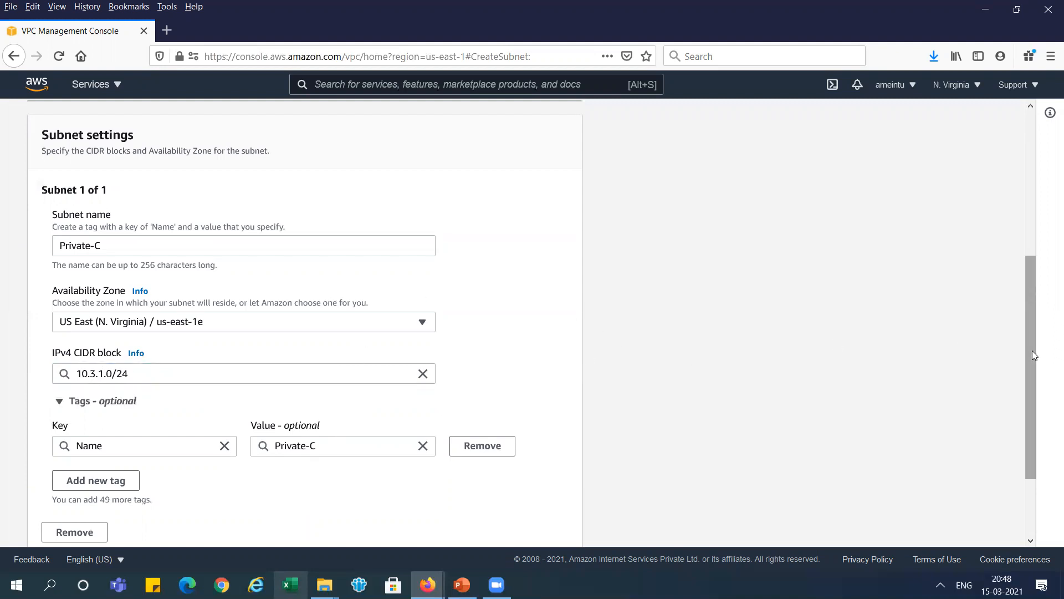
scroll(1032, 350, down, 3)
click(562, 532)
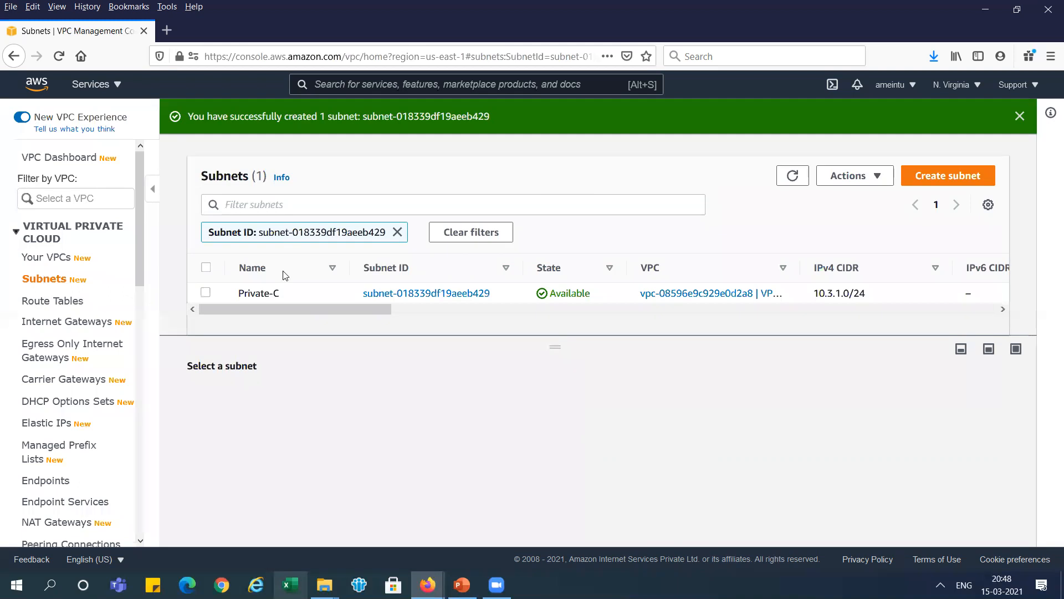
- Open the internet gateways list and copy the igw-VPC-A name without changing it
click(48, 327)
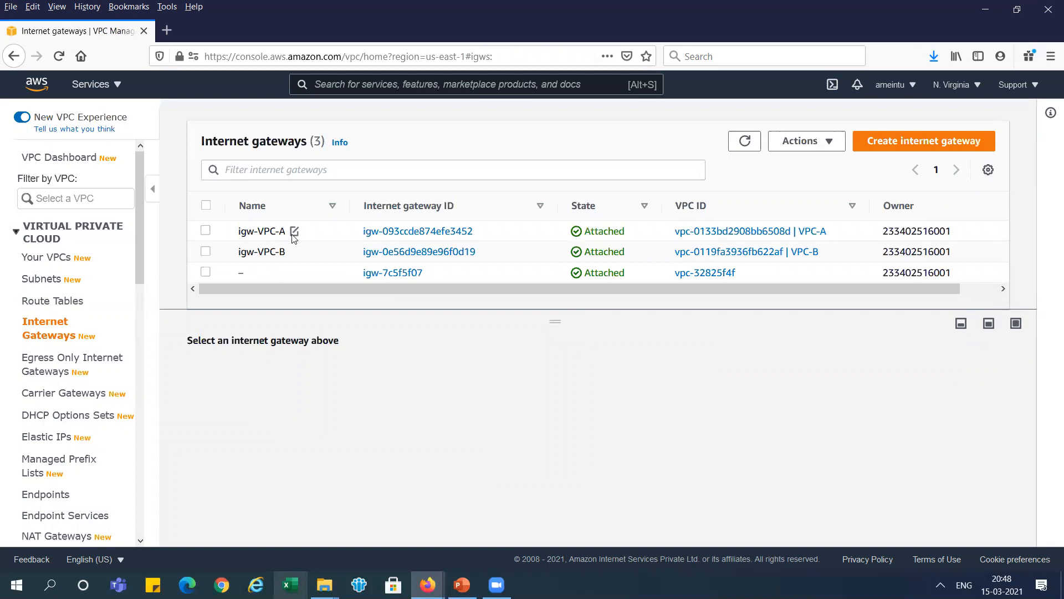
click(293, 233)
key(ctrl+c)
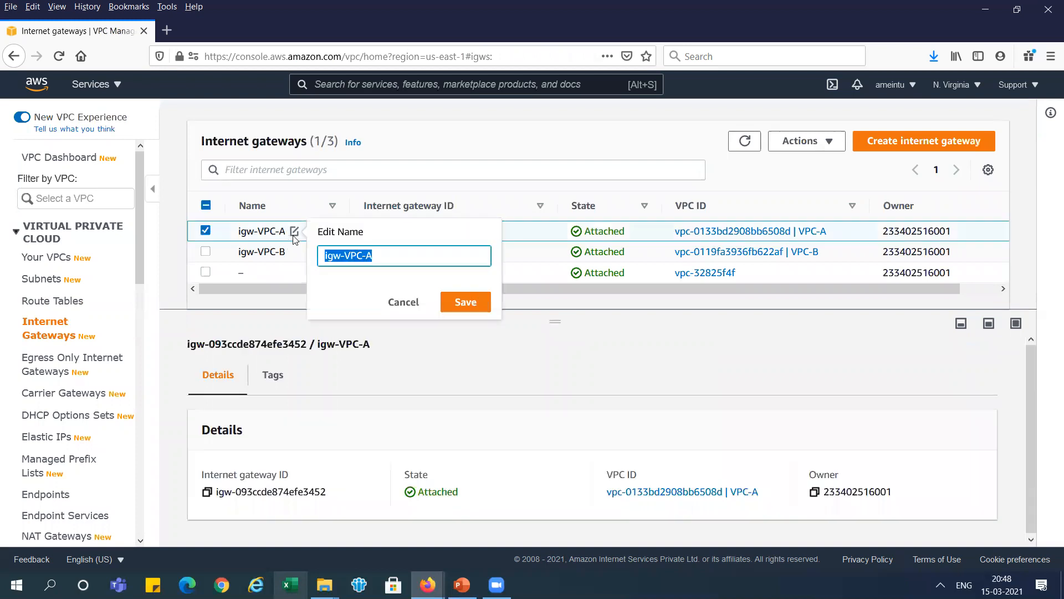
click(402, 303)
- Create an internet gateway named igw-VPC-C, reusing the copied name with the ending changed to C
click(924, 143)
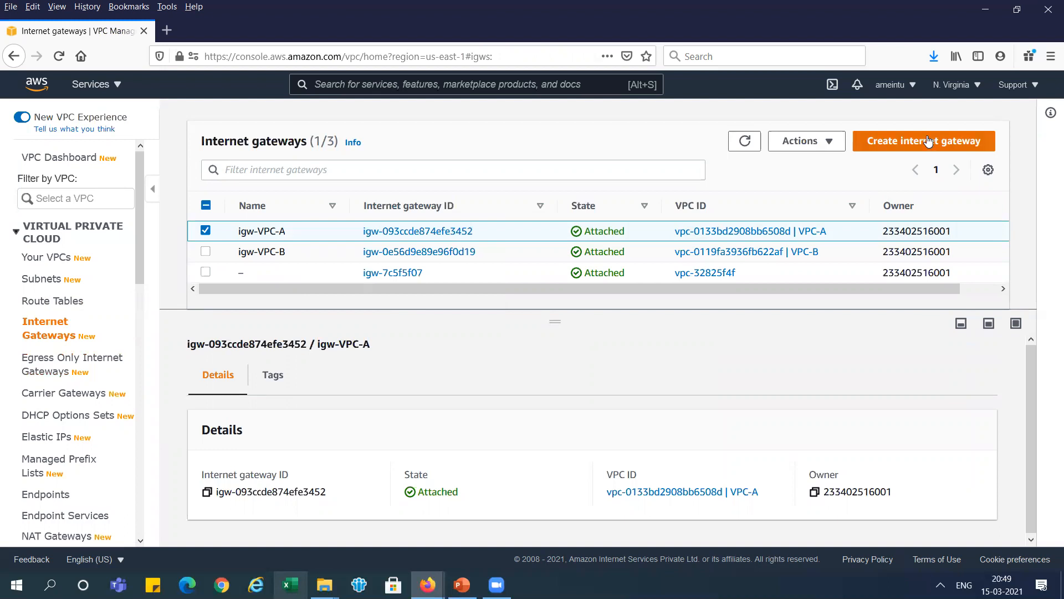
click(203, 309)
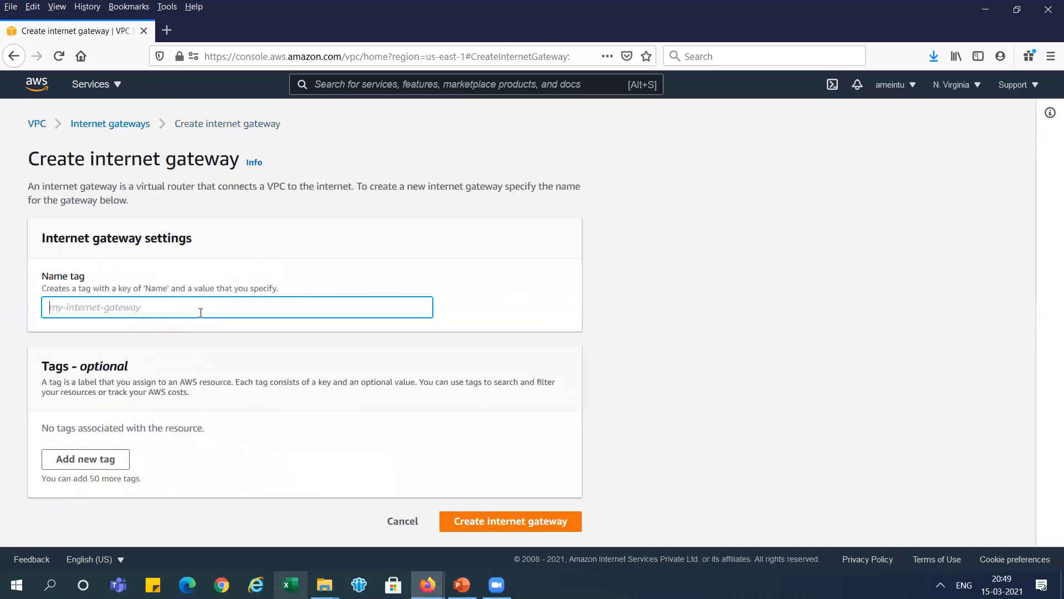
key(ctrl+v)
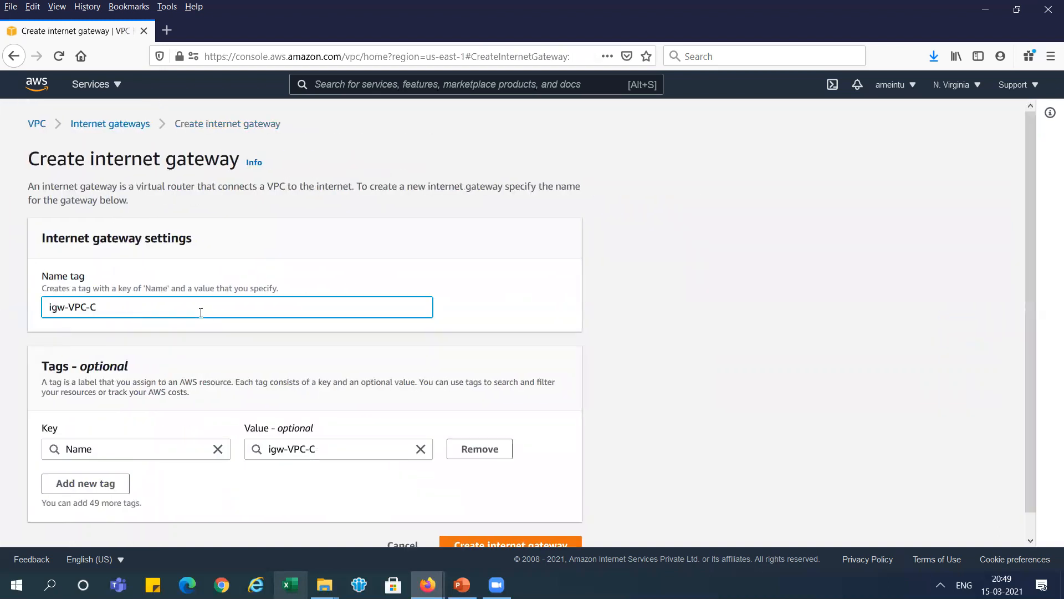
click(499, 544)
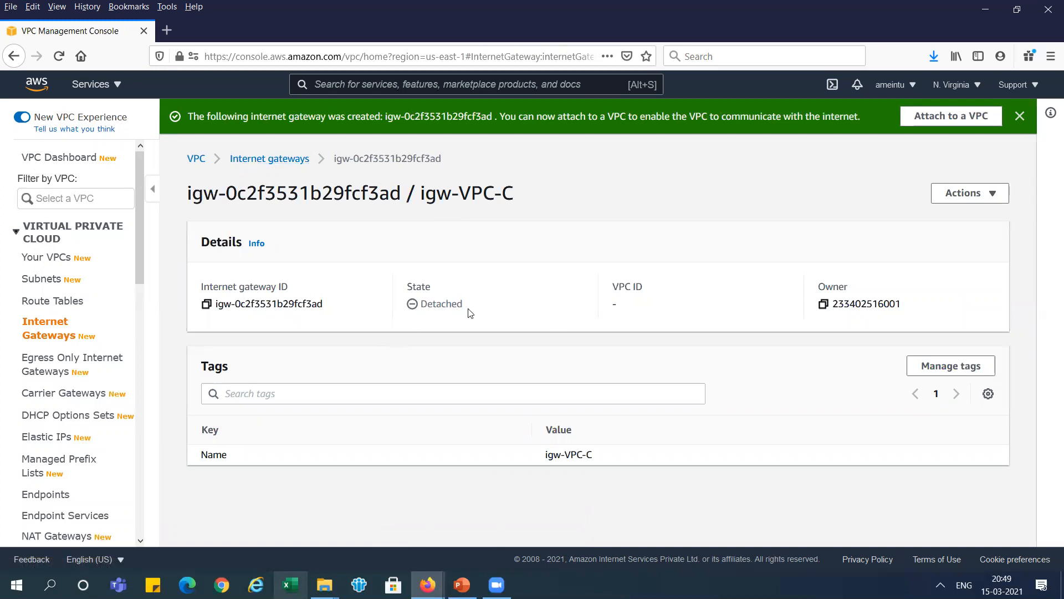
- Attach the igw-VPC-C internet gateway to VPC-C
click(955, 121)
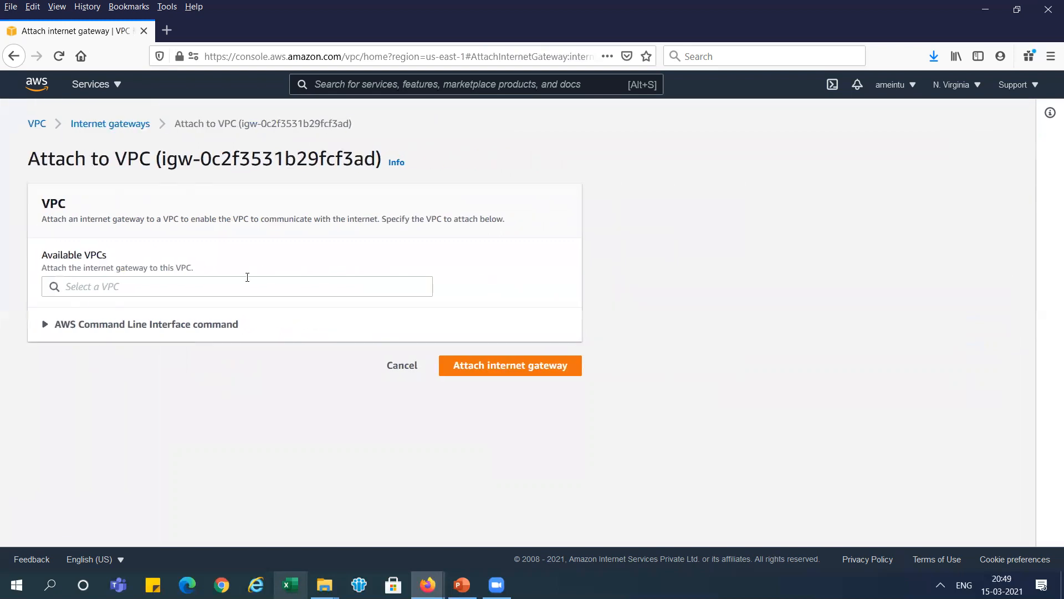
click(243, 288)
click(231, 309)
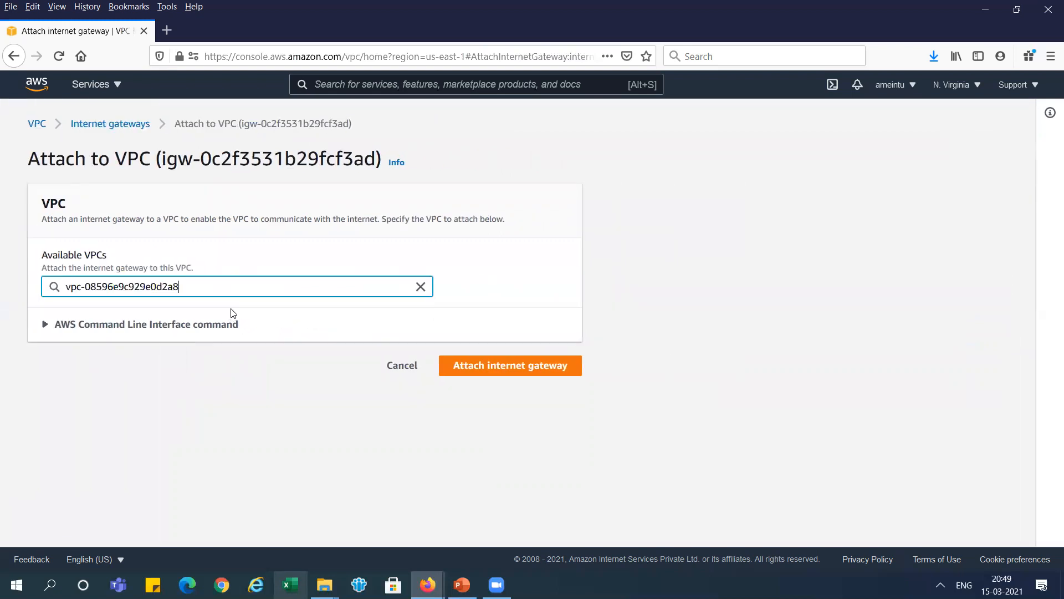
click(490, 366)
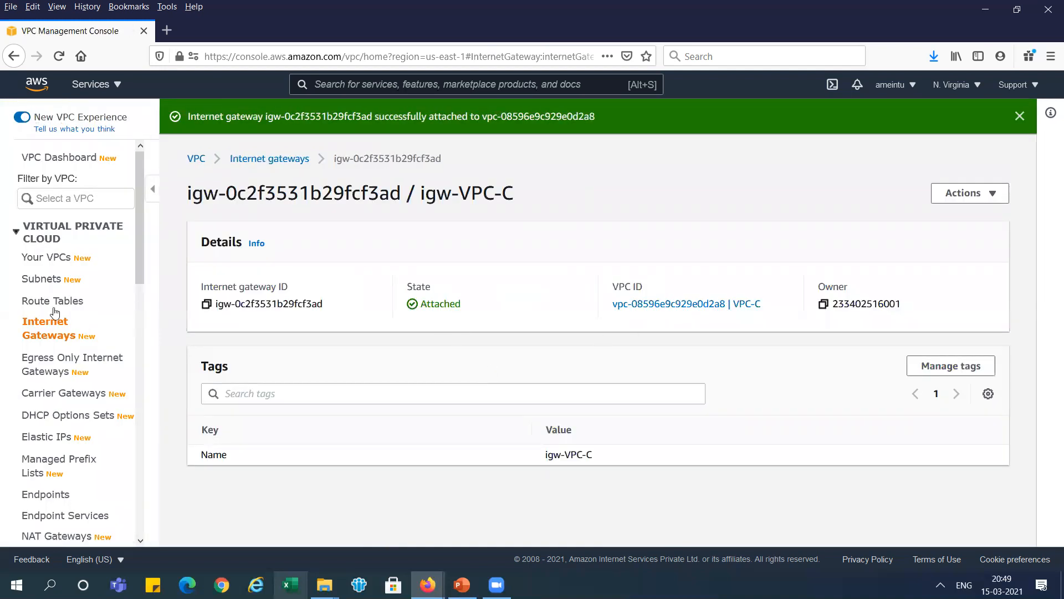
- Select the Public-C subnet in the subnet list and open its linked route table
click(42, 280)
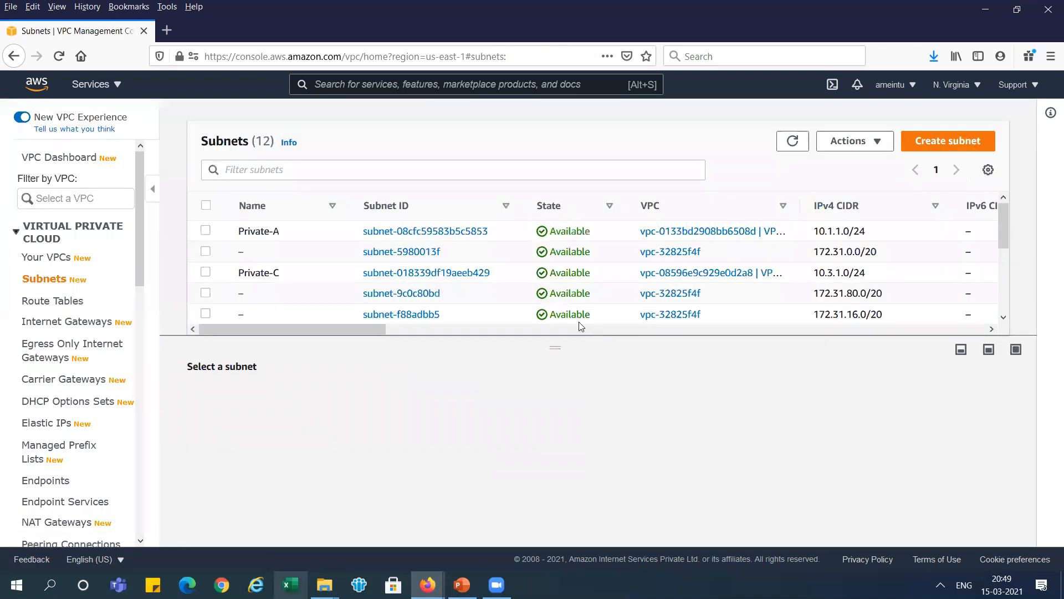
drag(1003, 241, 1010, 296)
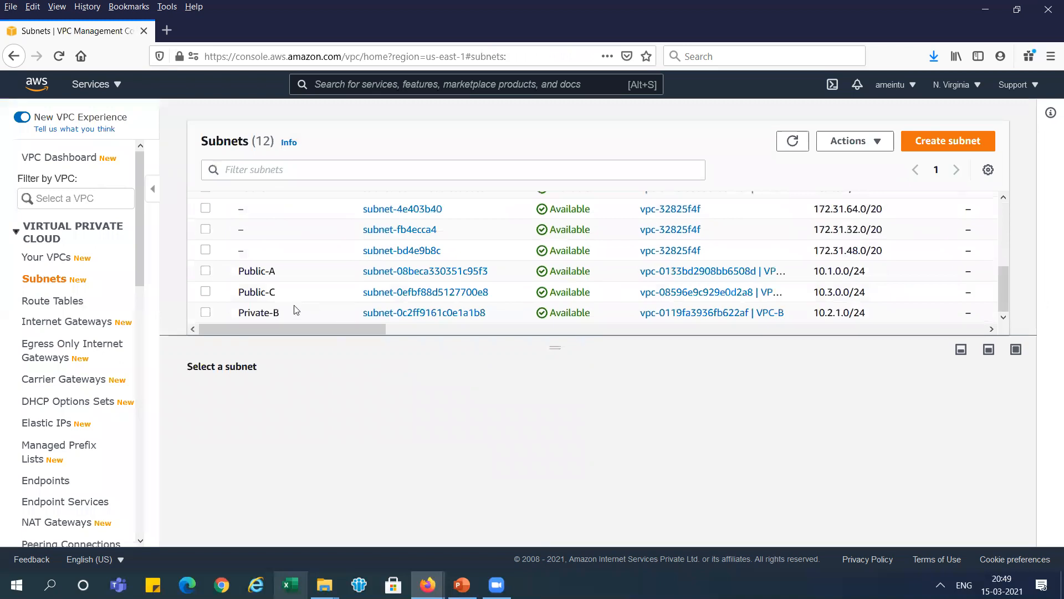
click(205, 292)
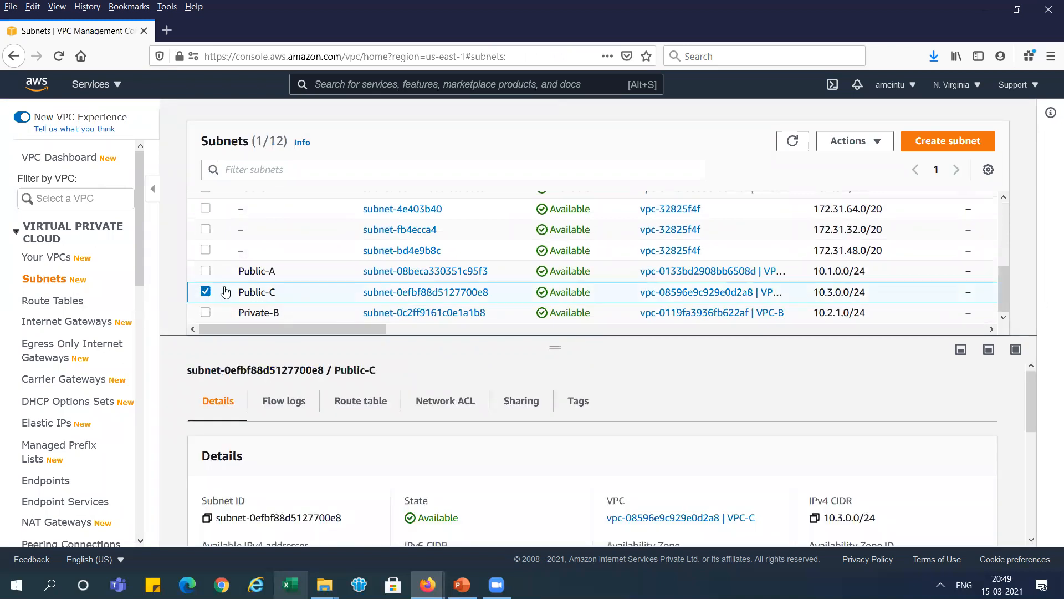
click(361, 407)
click(358, 449)
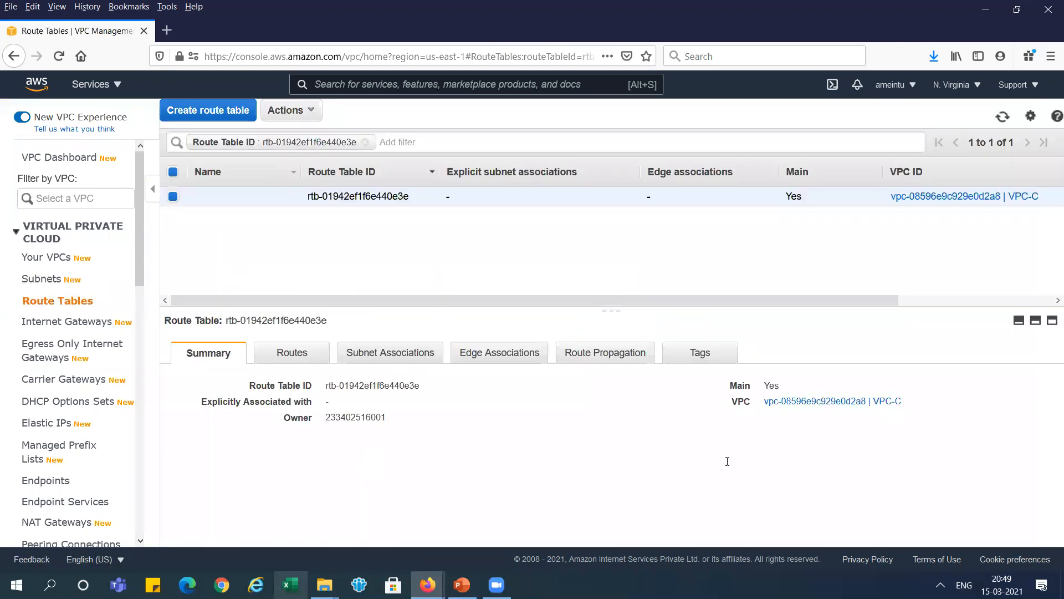
- Copy the name R-Public-C from the PowerPoint notes and assign it to VPC-C's route table in the AWS console
key(alt+Tab)
drag(687, 461, 732, 461)
key(ctrl+c)
key(alt+Tab)
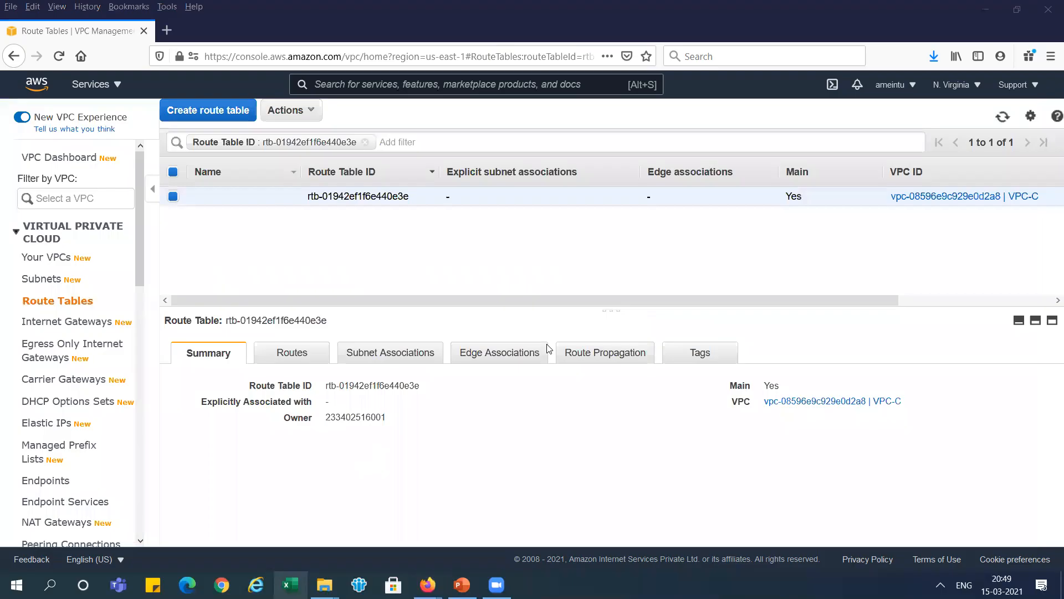
click(287, 196)
key(ctrl+v)
click(339, 213)
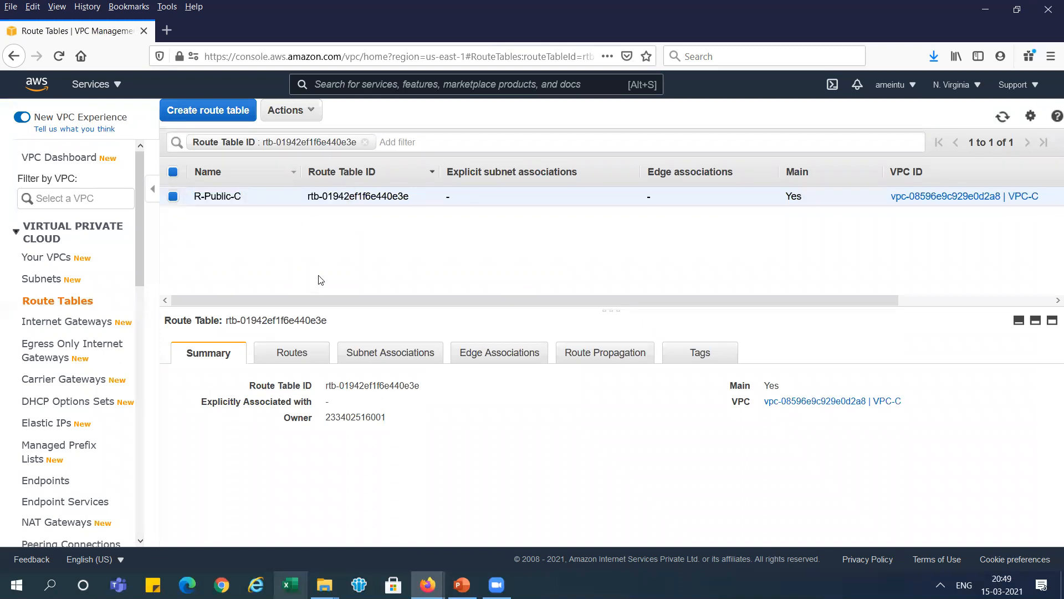
- Edit the routes of R-Public-C and add a route with destination 0.0.0.0/0
click(307, 358)
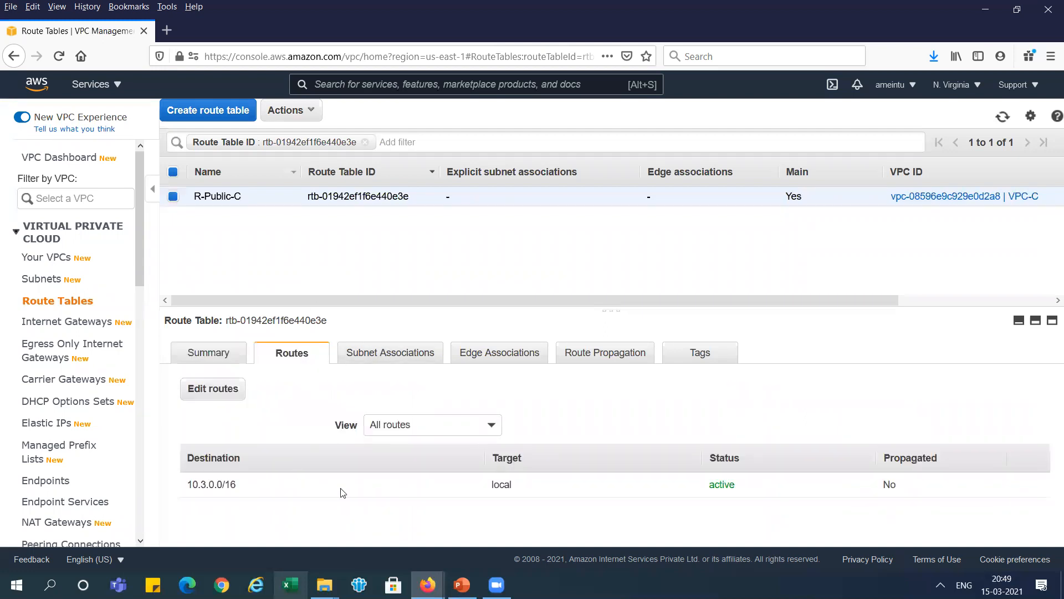
click(234, 397)
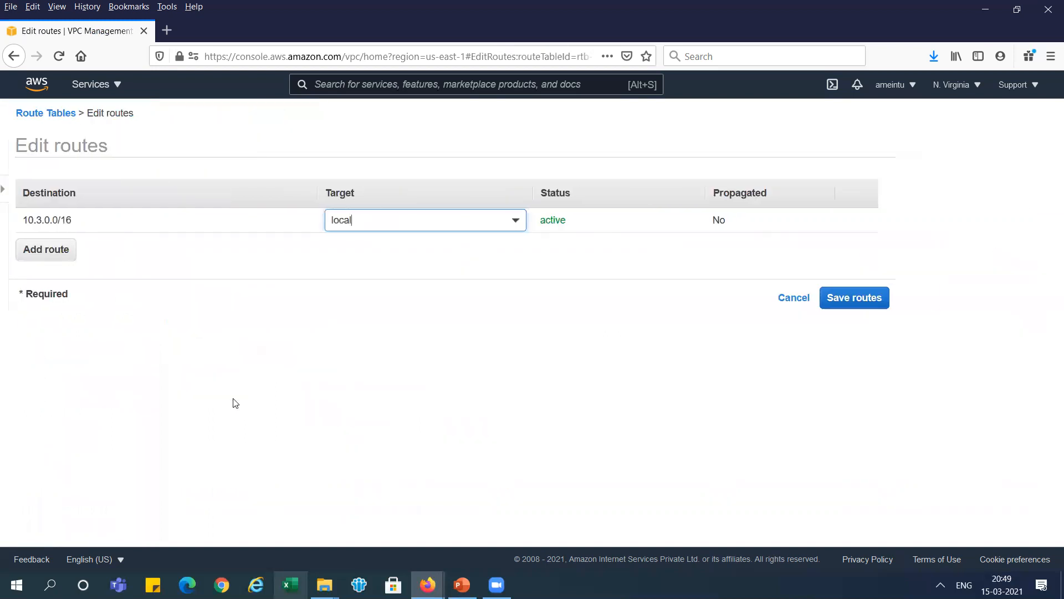
click(37, 249)
text(0)
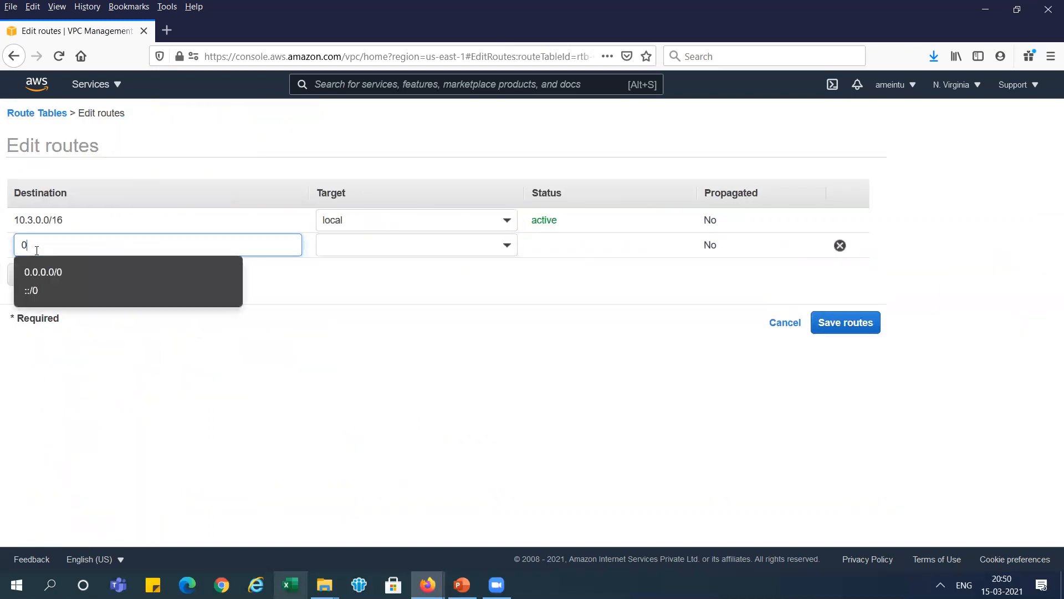
click(43, 271)
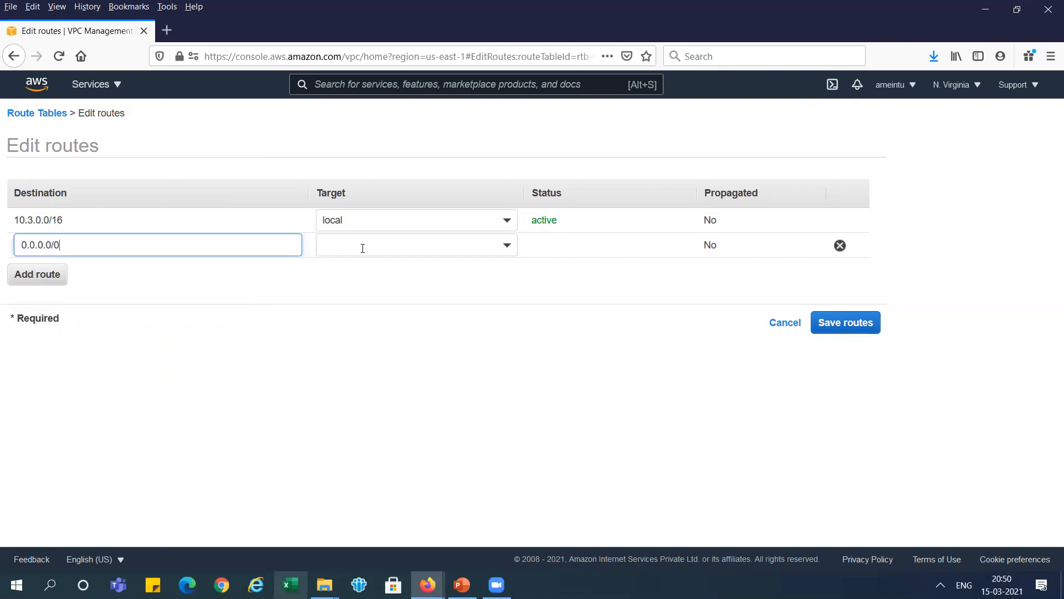
- Target the 0.0.0.0/0 route at the igw-VPC-C internet gateway, save the routes and return to the route table
click(416, 246)
click(394, 364)
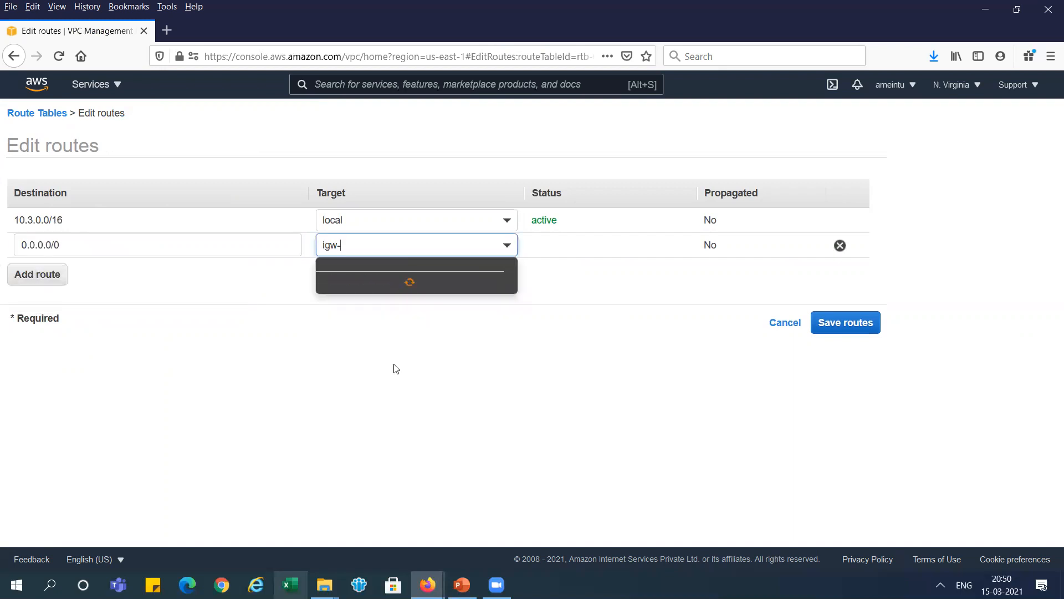
click(487, 284)
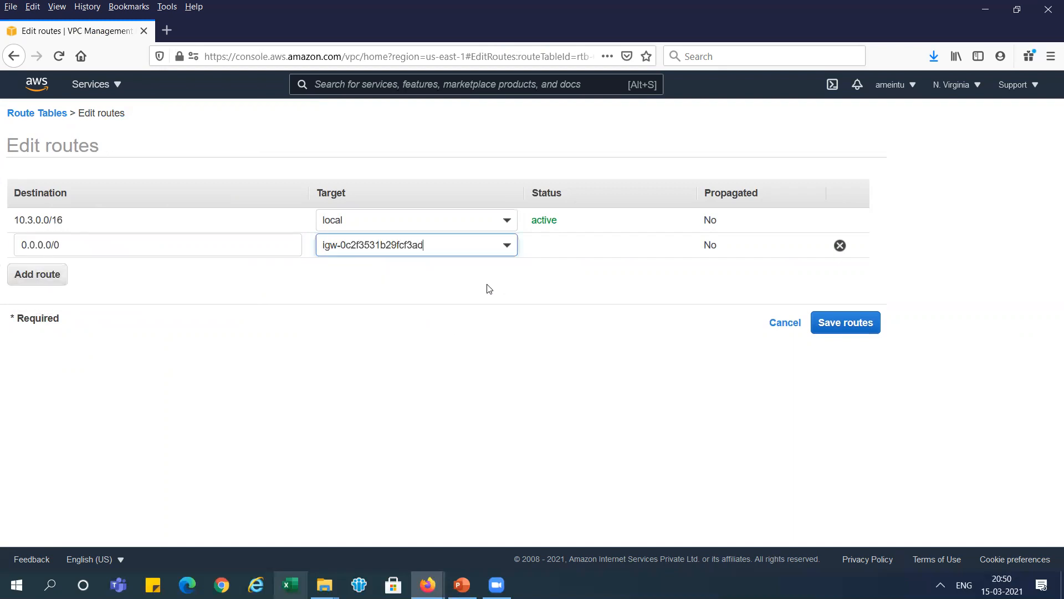
click(867, 325)
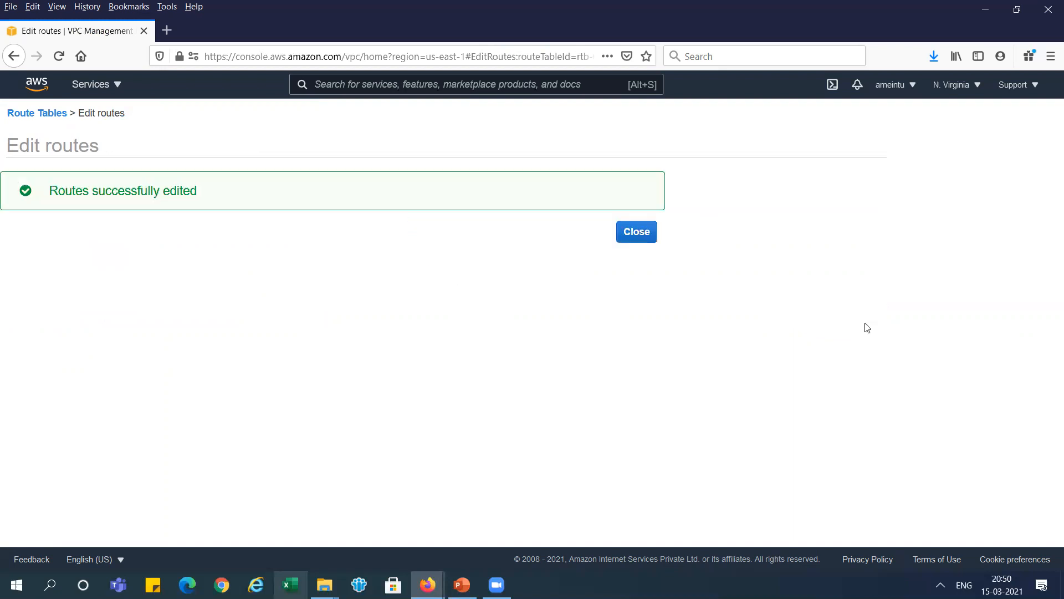
click(636, 234)
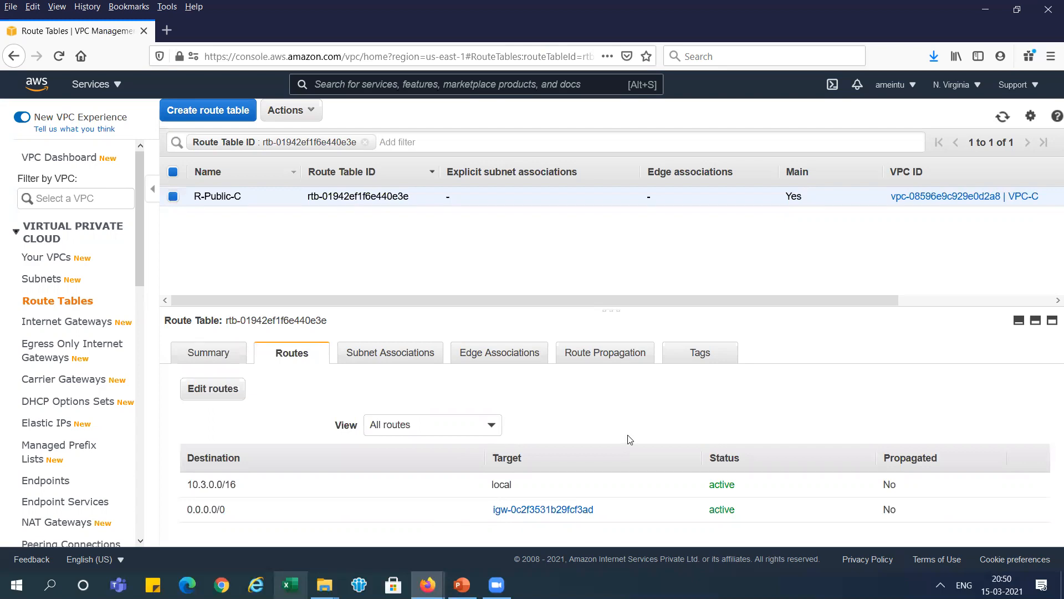
- Switch to PowerPoint, review the Transit Gateway diagram connecting three VPCs, and open the VPC-A creation slide
key(alt+Tab)
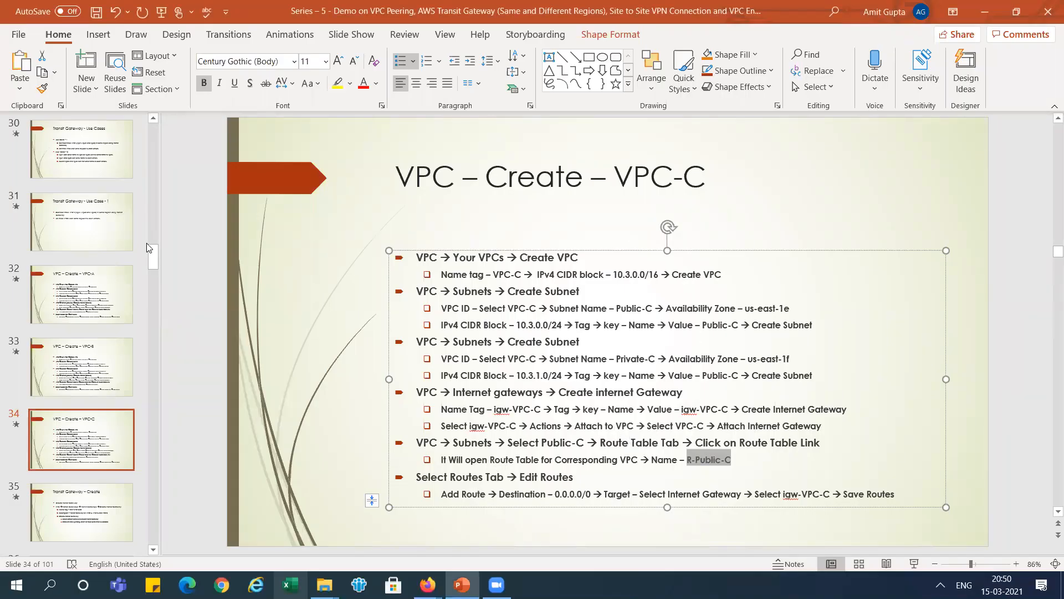
click(78, 236)
key(Up)
key(Up)
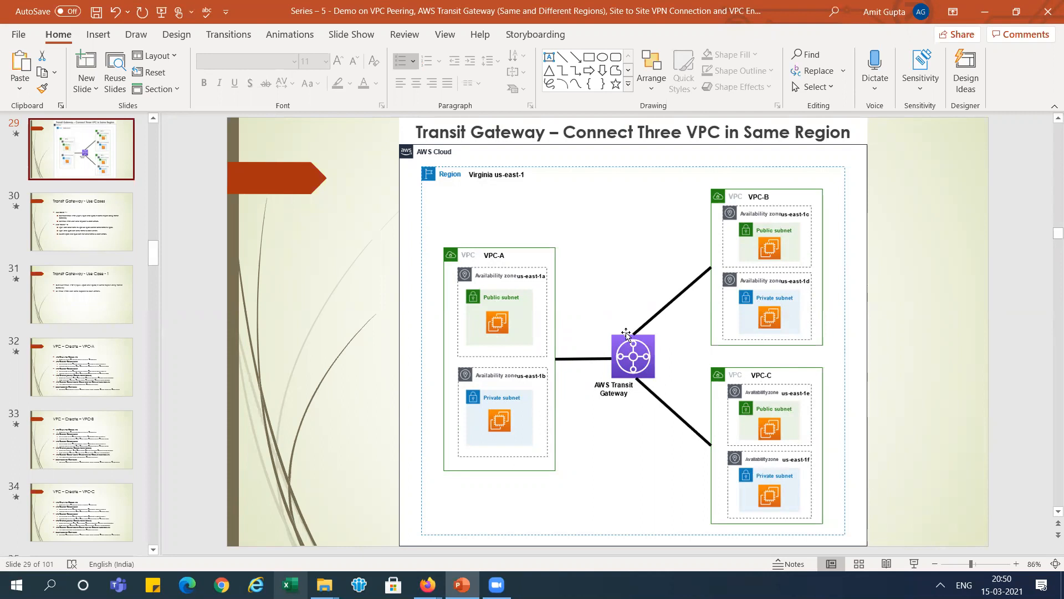
click(84, 360)
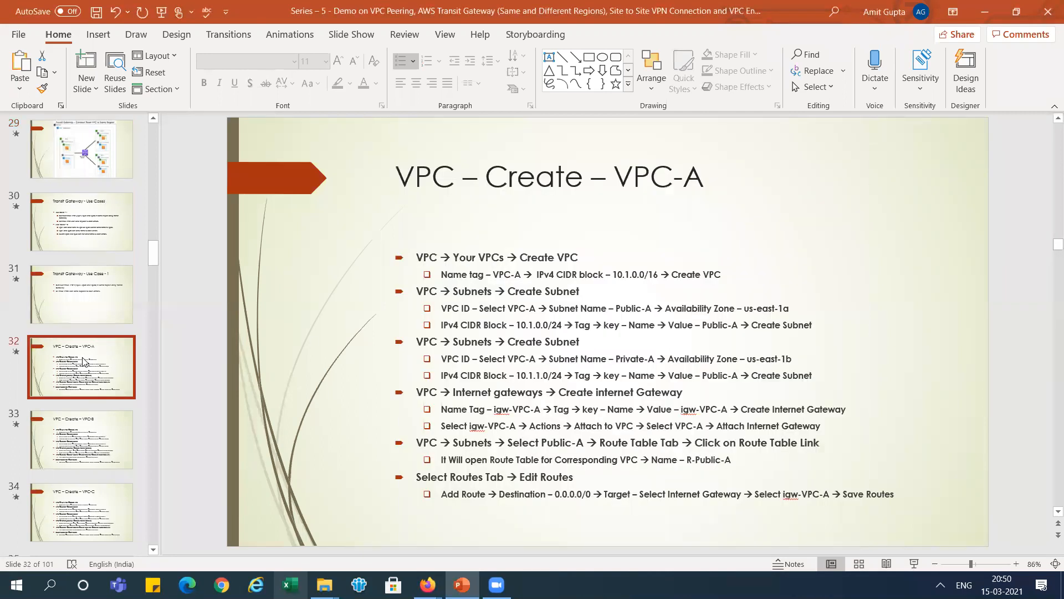
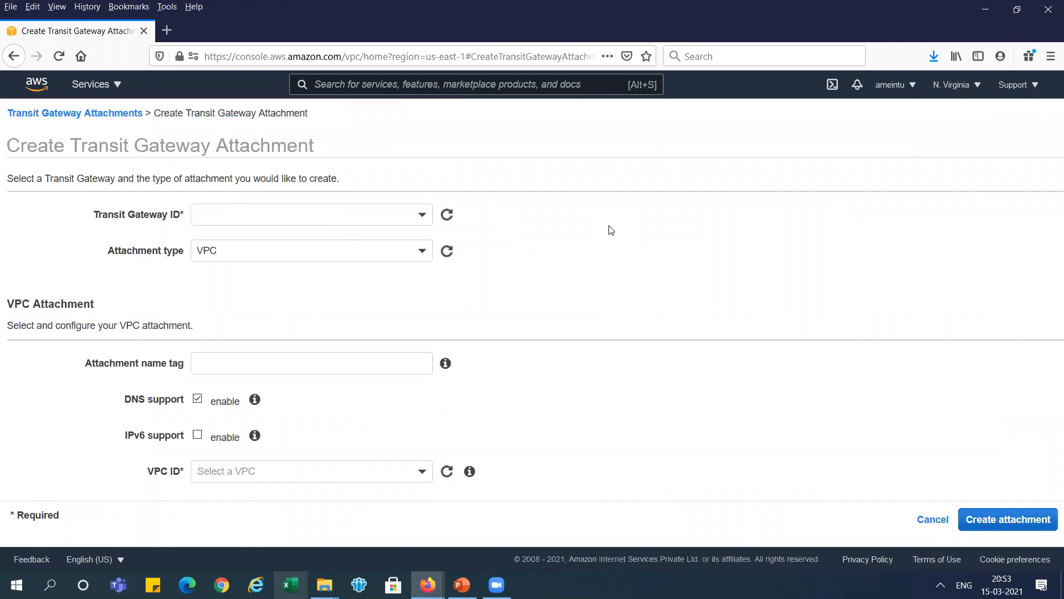
- Select transit gateway TGW-VPC-ABC for the attachment and set its name tag to VPC-A-Attachment, copied from the PowerPoint notes
click(424, 220)
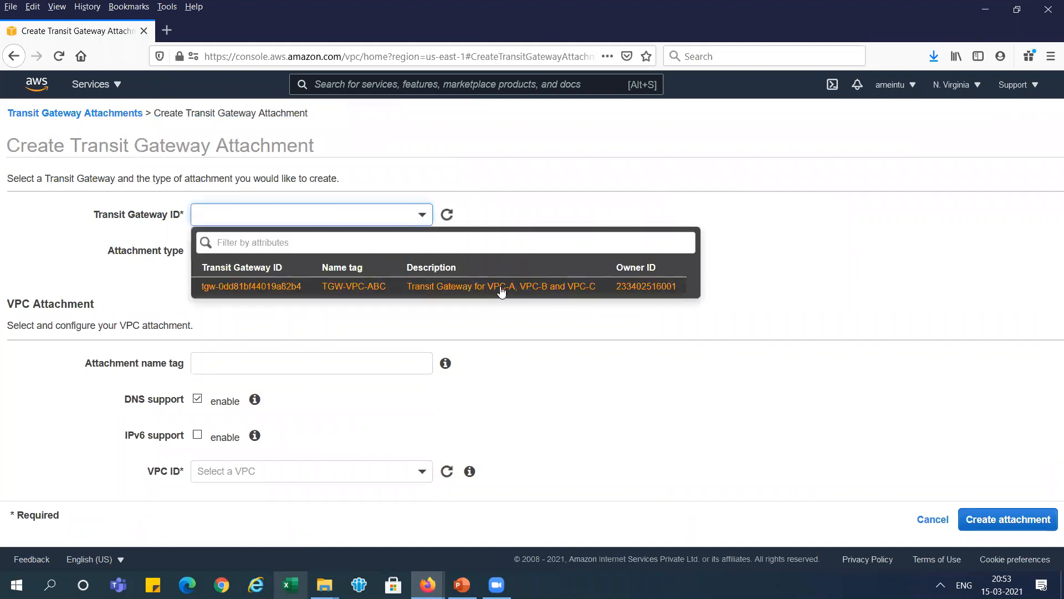
click(342, 289)
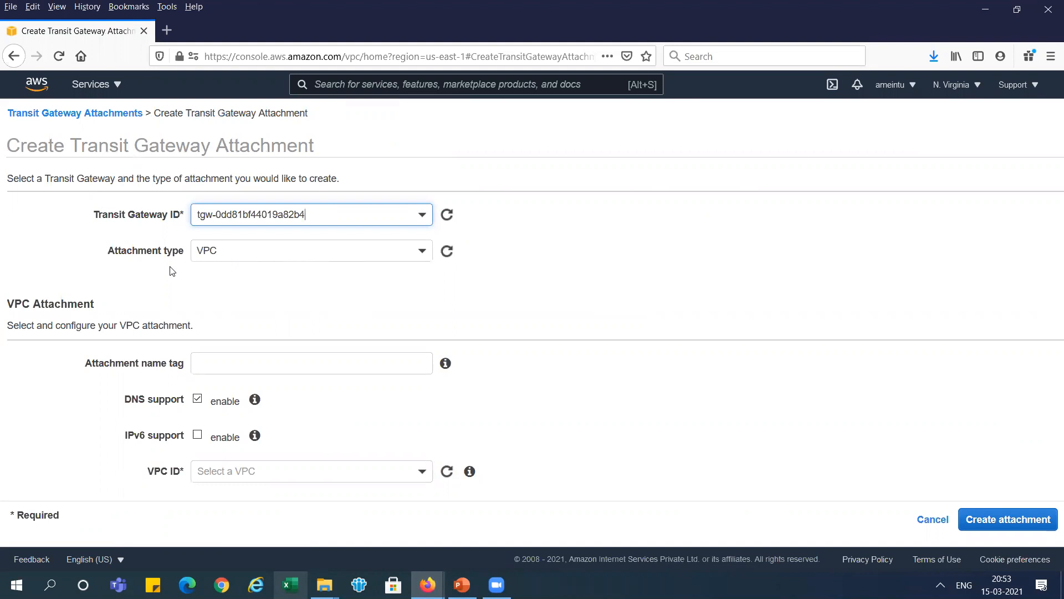
click(252, 363)
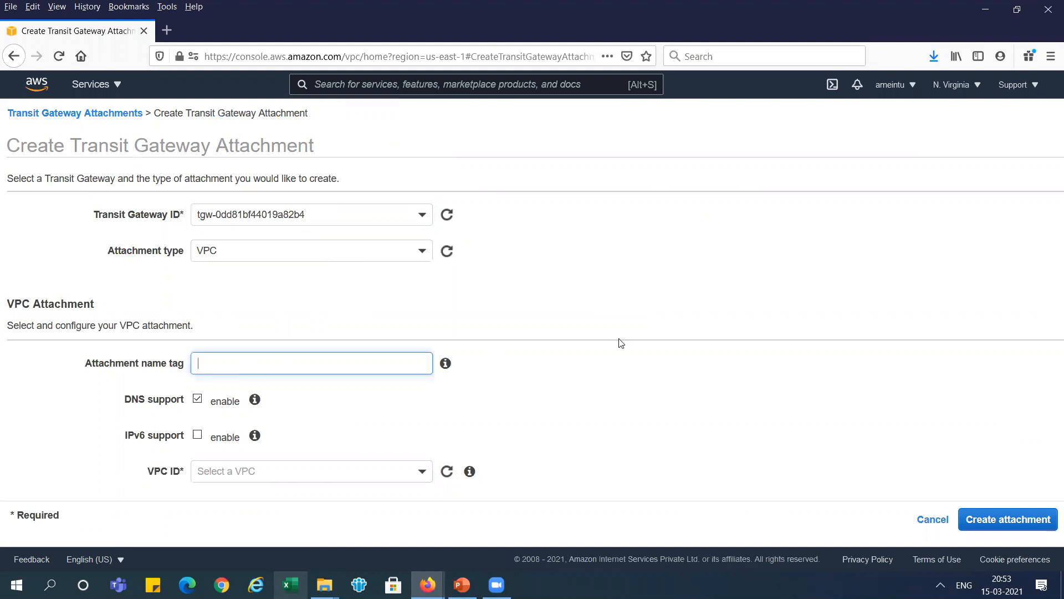
key(alt+Tab)
drag(638, 286, 714, 287)
key(ctrl+c)
key(alt+Tab)
key(ctrl+v)
- Choose VPC-A with subnets Public-A and Private-A, create the attachment and return to the attachments list
click(422, 471)
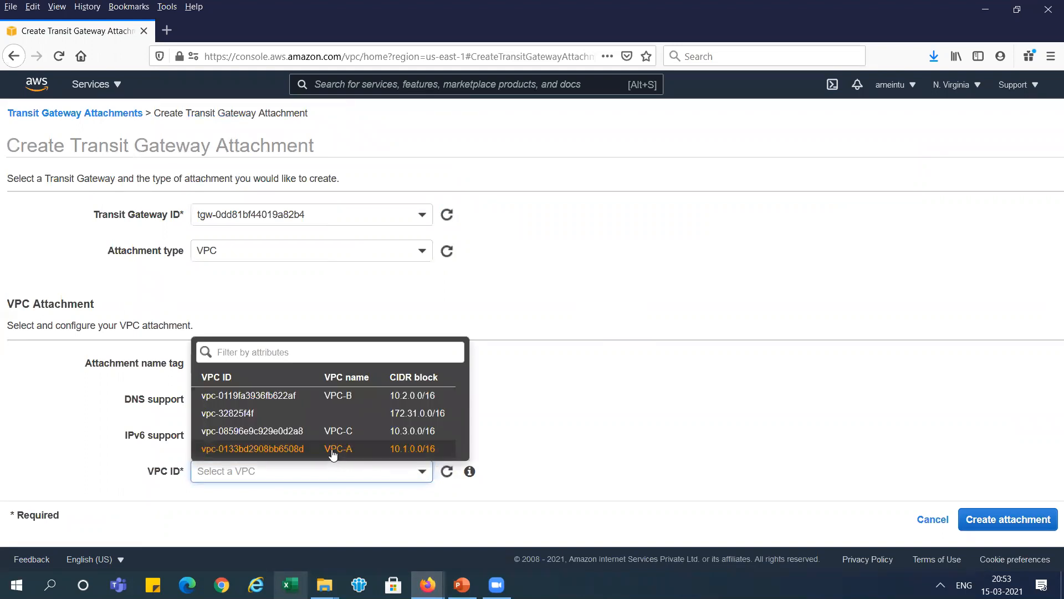
click(333, 450)
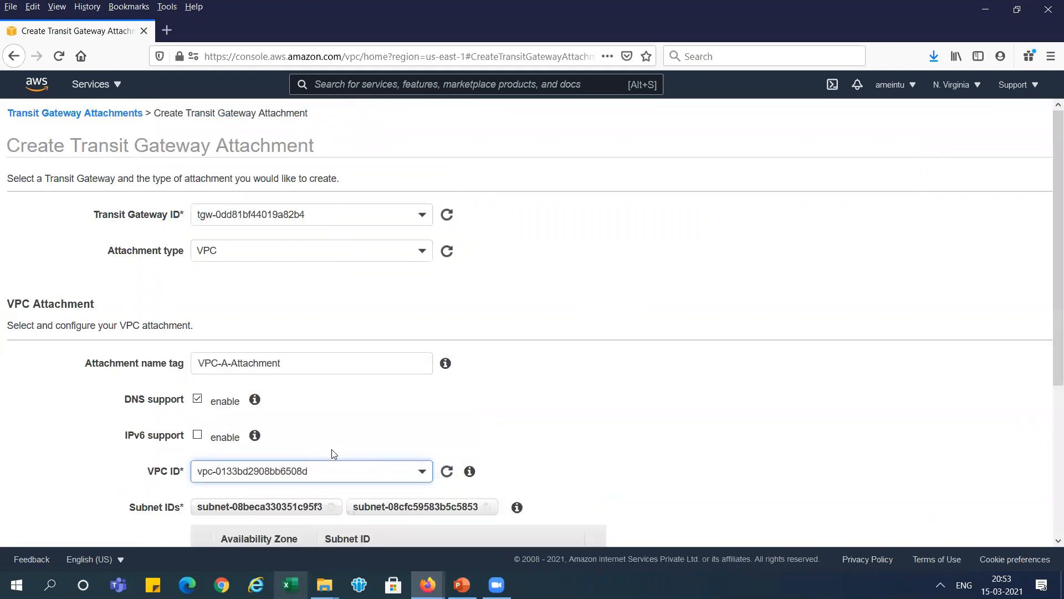
scroll(1049, 278, down, 4)
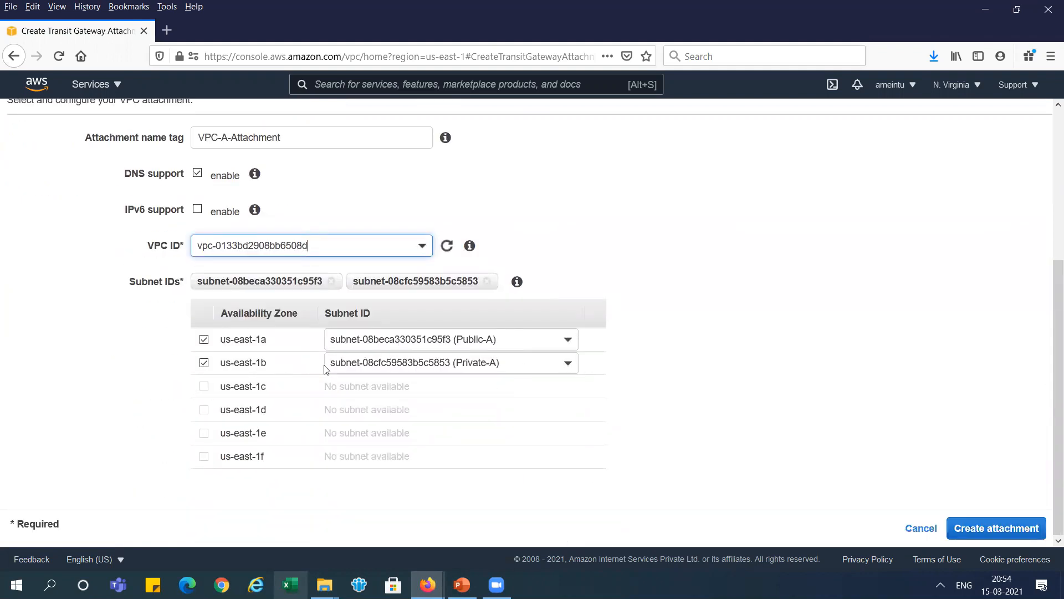
key(alt+Tab)
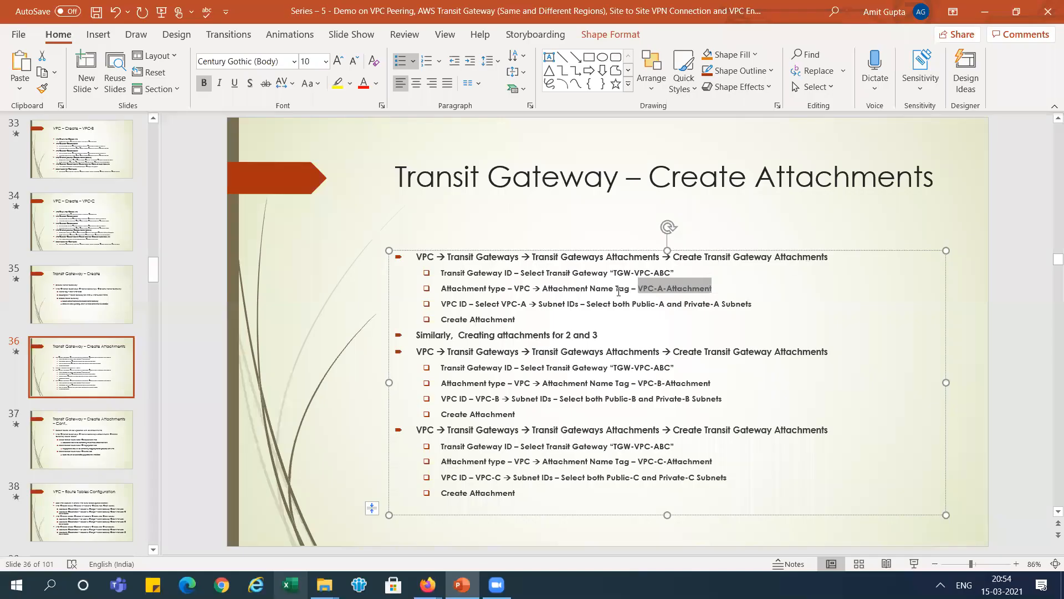
key(alt+Tab)
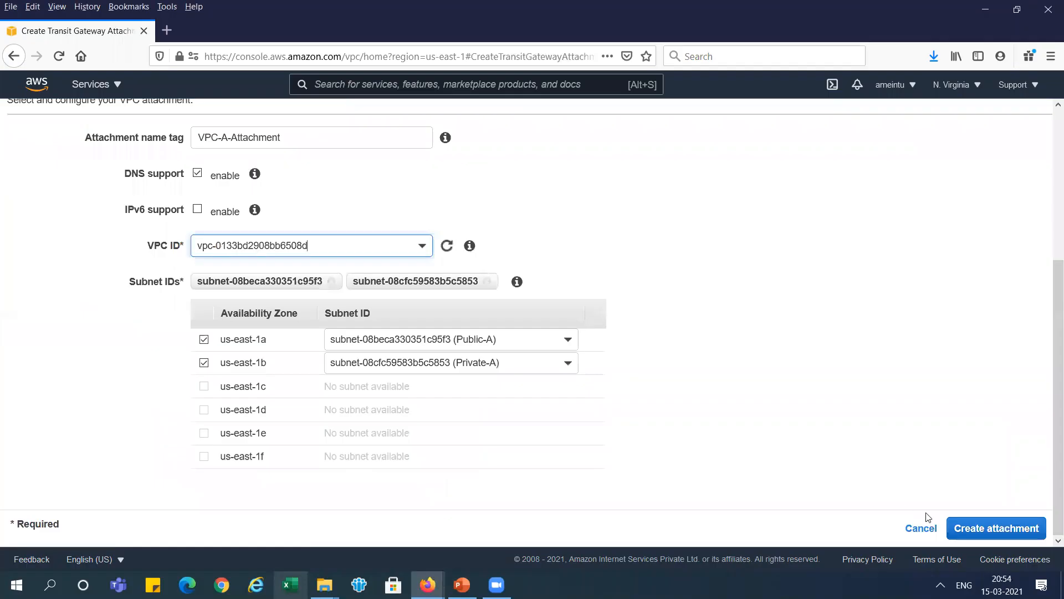
click(986, 528)
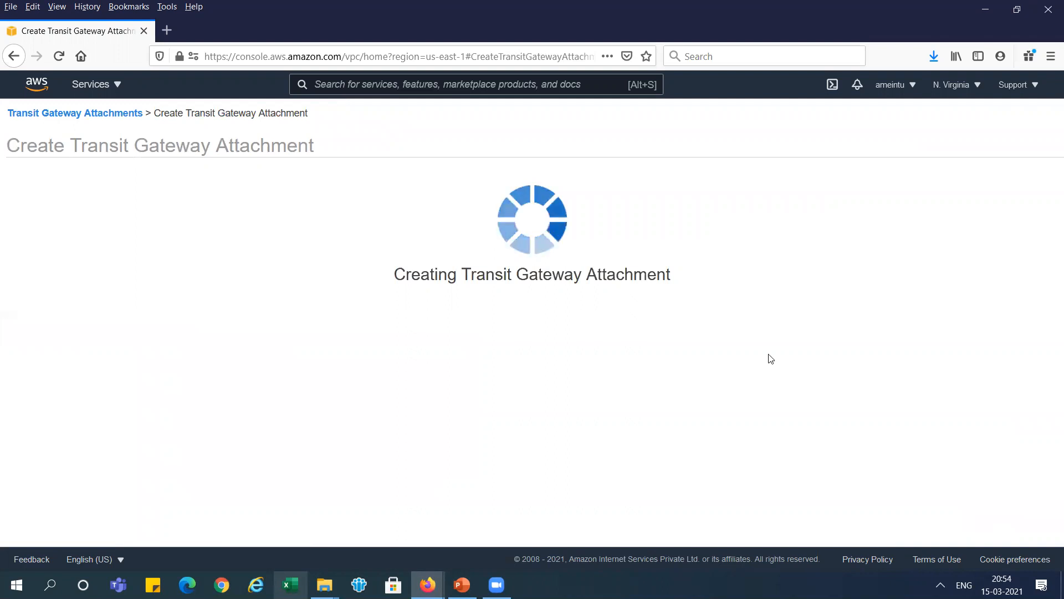
click(621, 256)
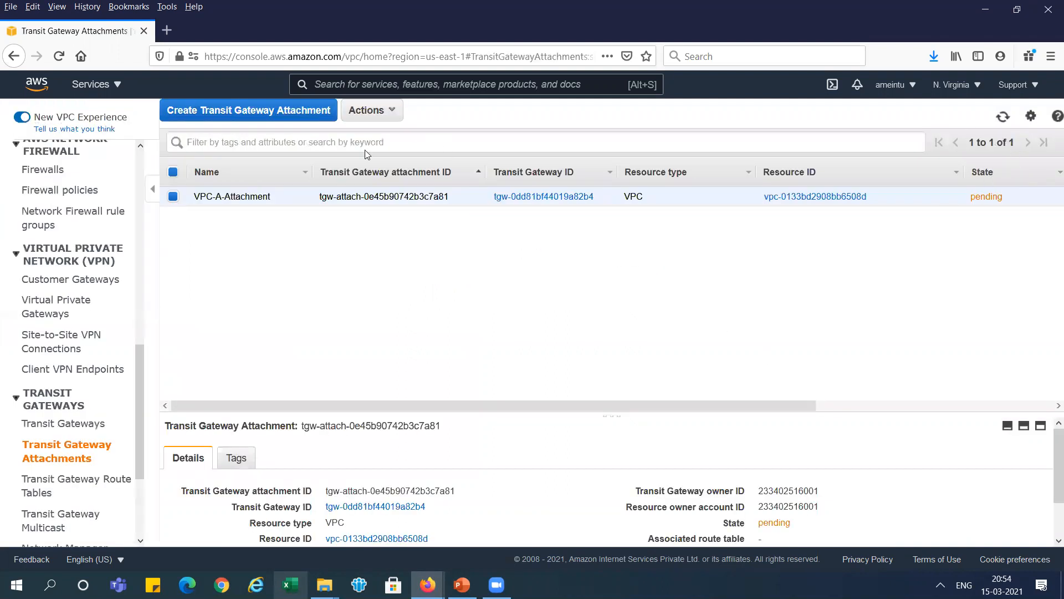
- Start another transit gateway attachment on TGW-VPC-ABC with the name tag VPC-B-Attachment
click(281, 112)
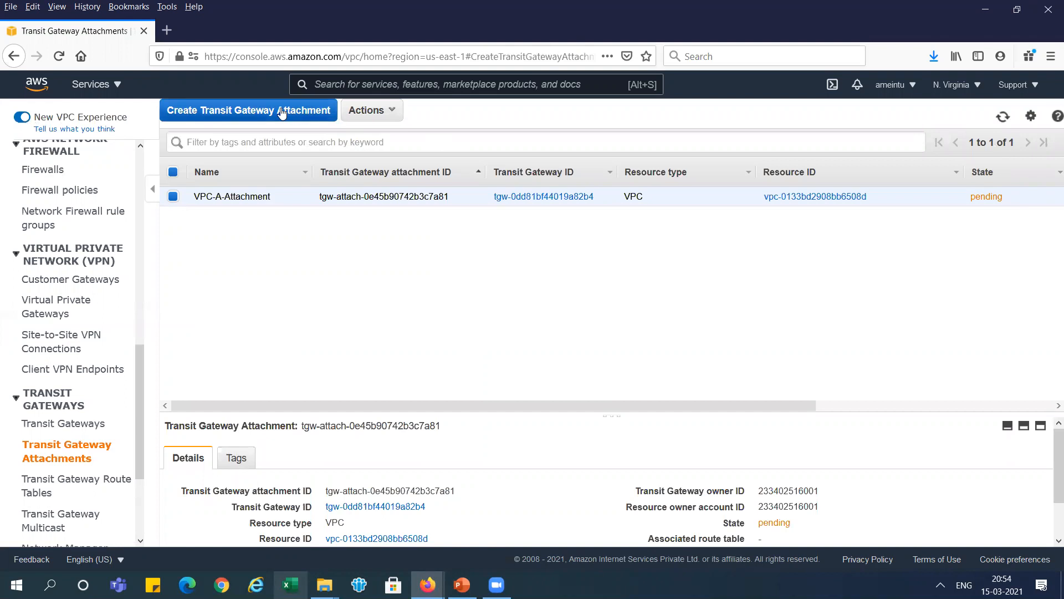
click(425, 216)
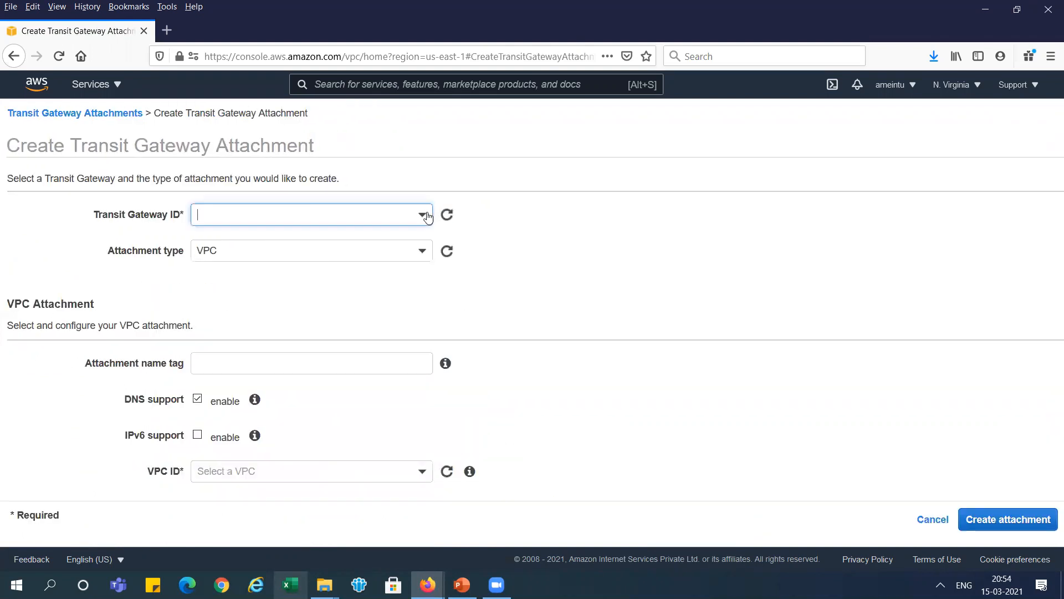
click(364, 289)
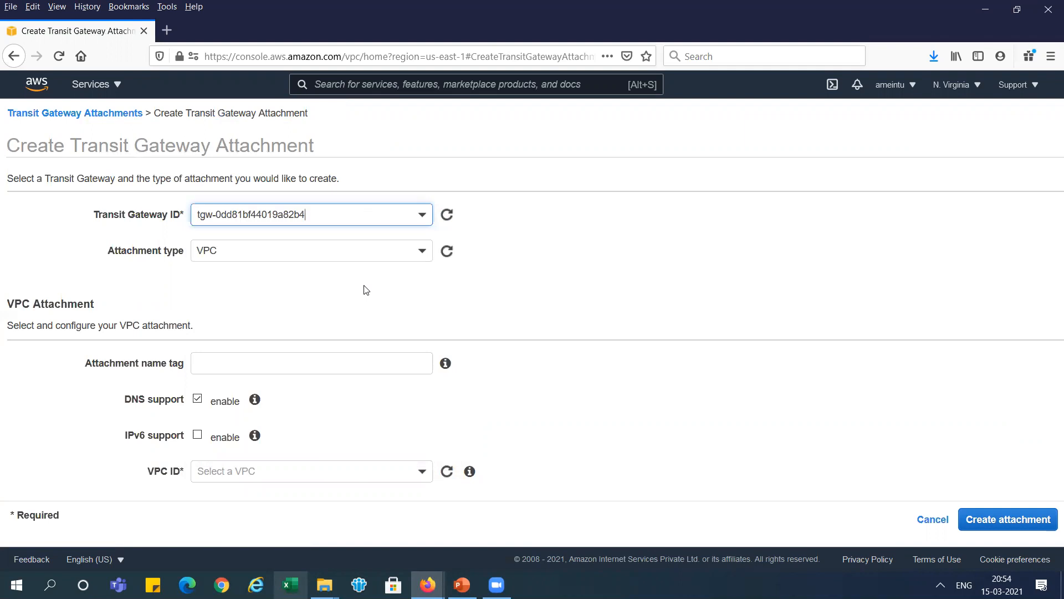
click(335, 372)
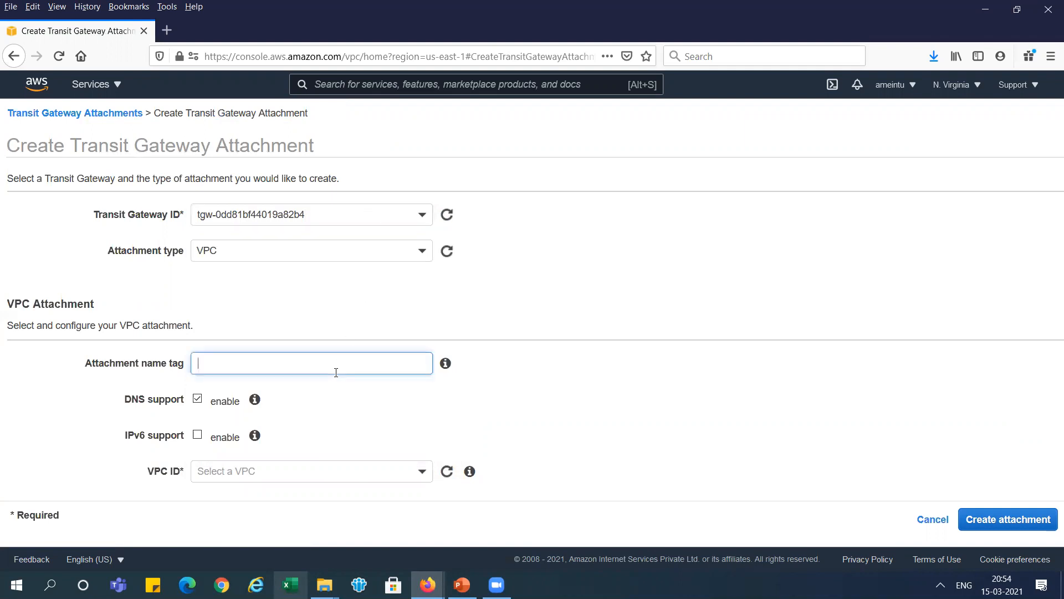
key(ctrl+v)
key(BackSpace)
text(B)
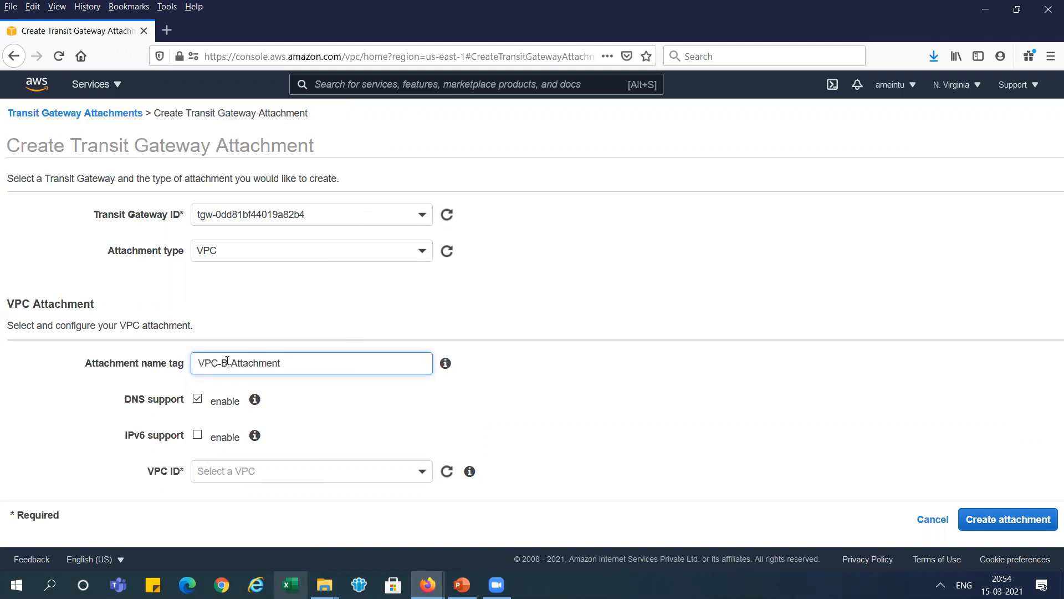
- Choose VPC-B with subnets Public-B and Private-B, create the attachment and refresh the attachments list
click(288, 470)
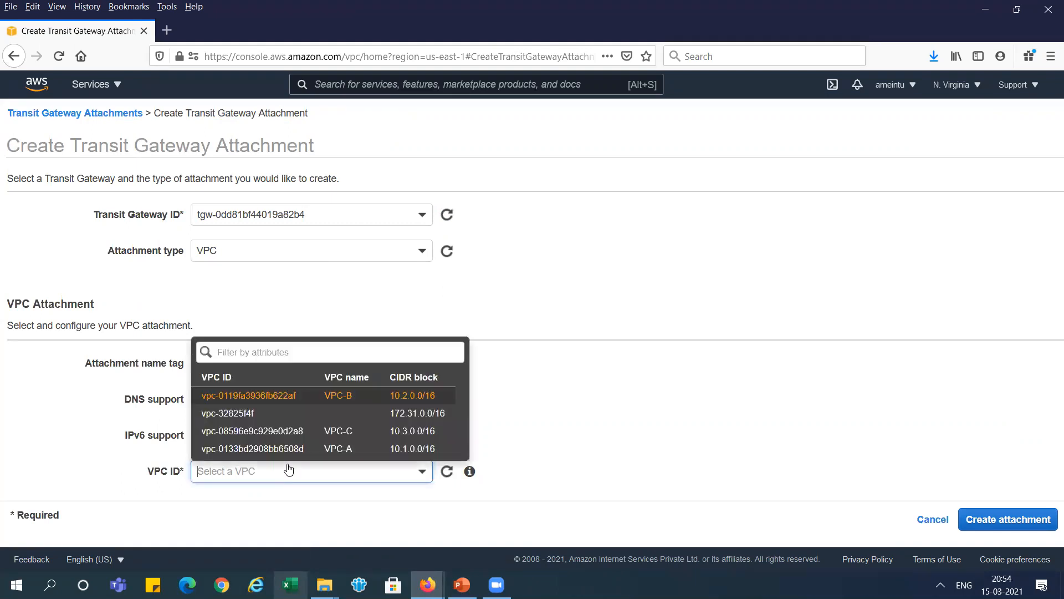
click(331, 398)
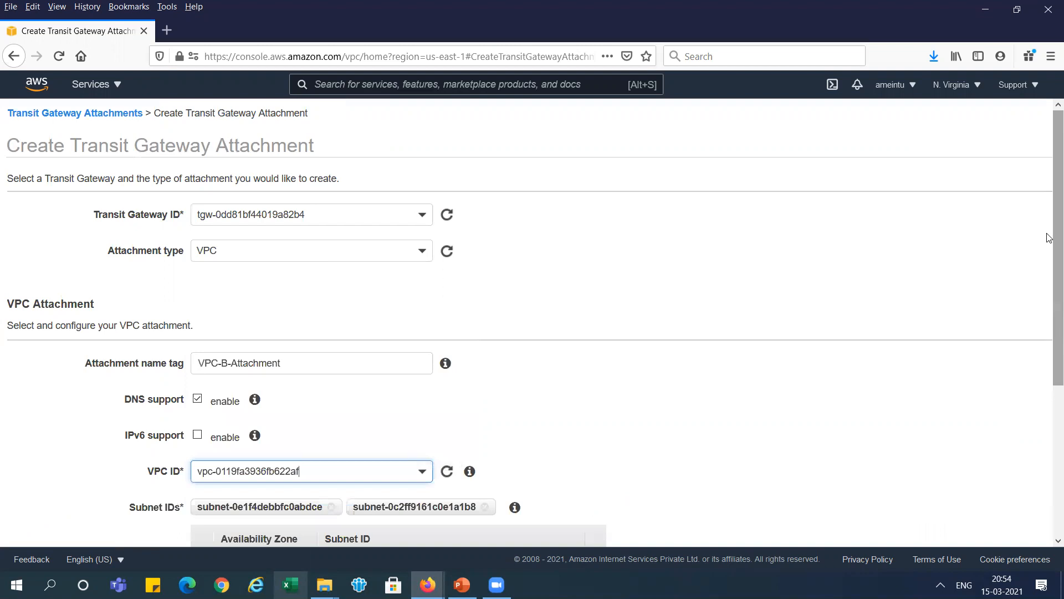
scroll(1049, 237, down, 5)
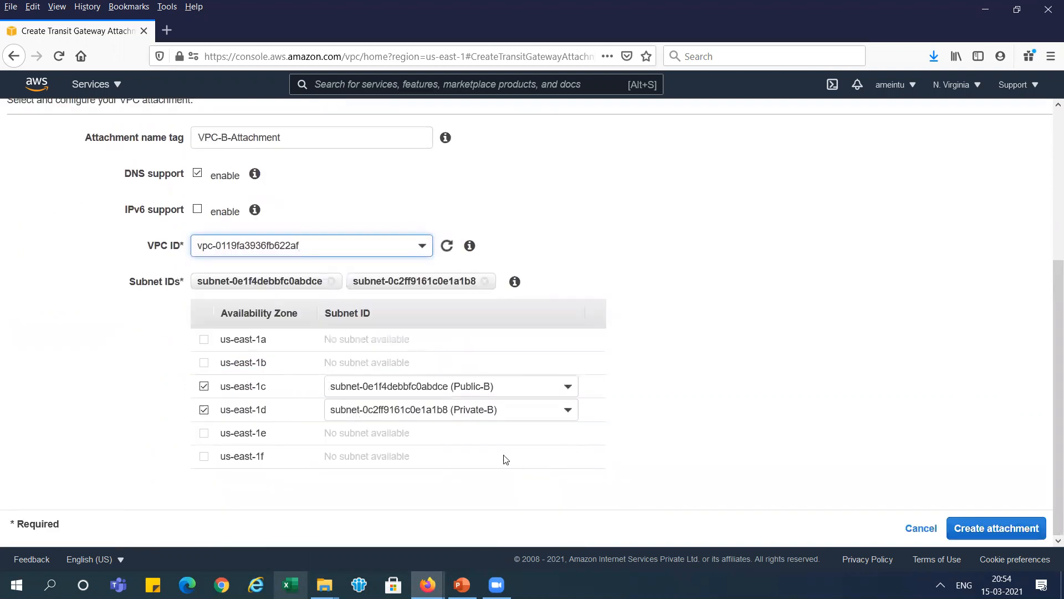
click(1023, 538)
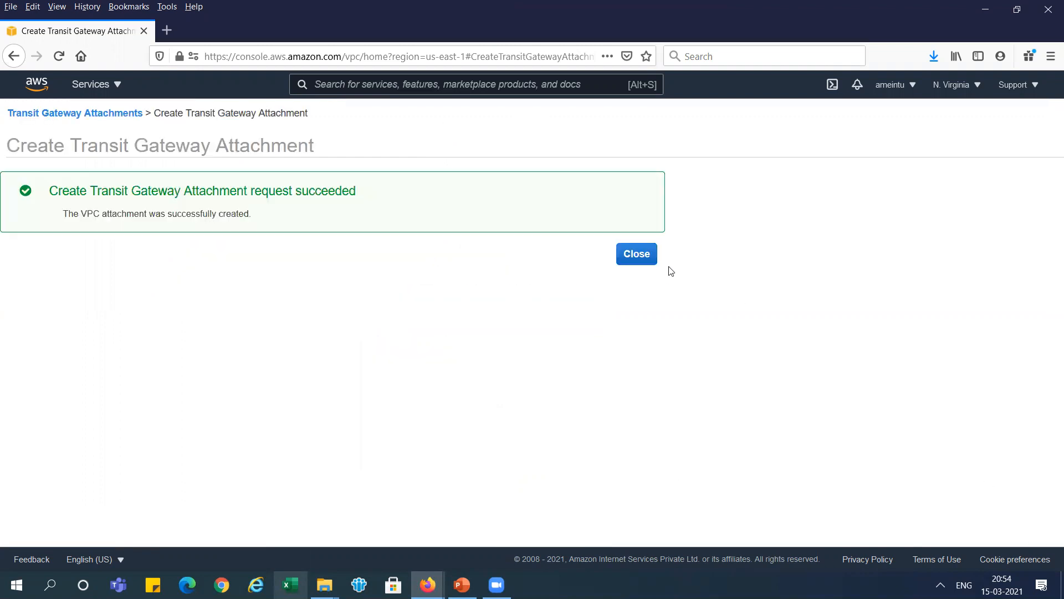
click(642, 259)
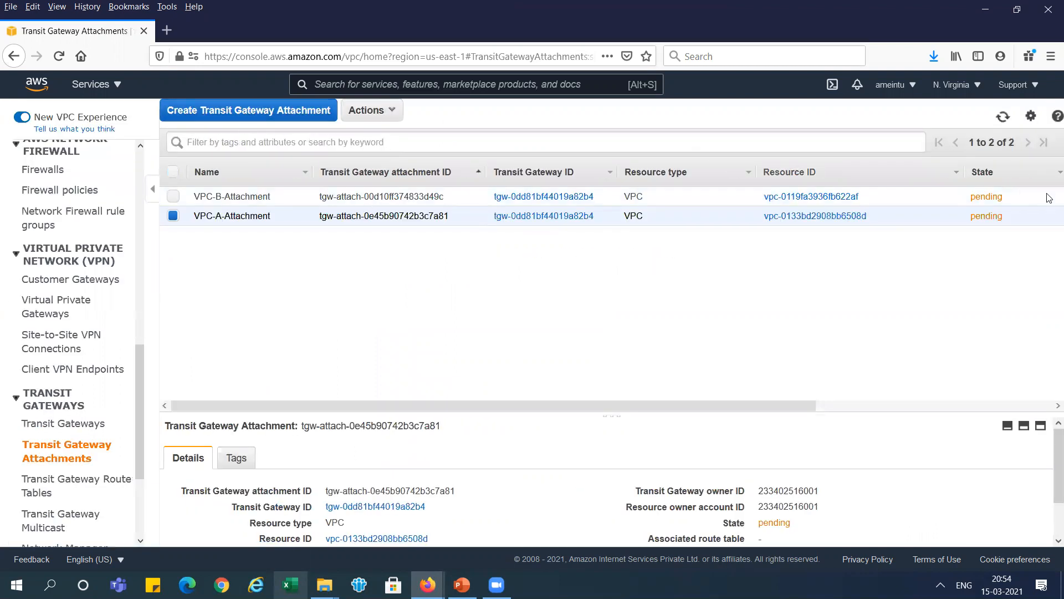
click(1004, 118)
- Start a third transit gateway attachment on TGW-VPC-ABC with the name tag VPC-C-Attachment
click(230, 112)
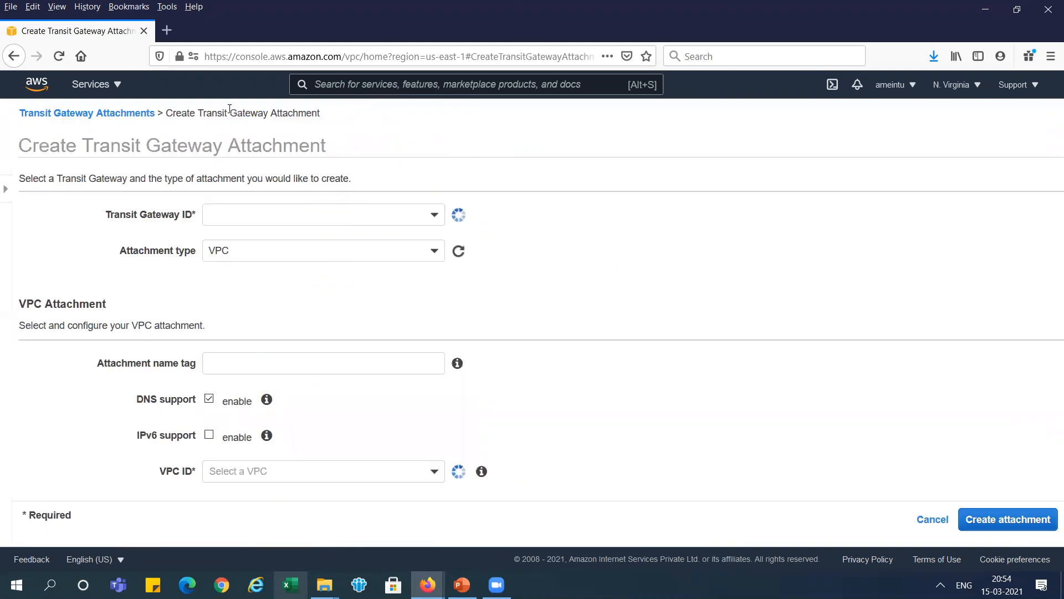
click(375, 216)
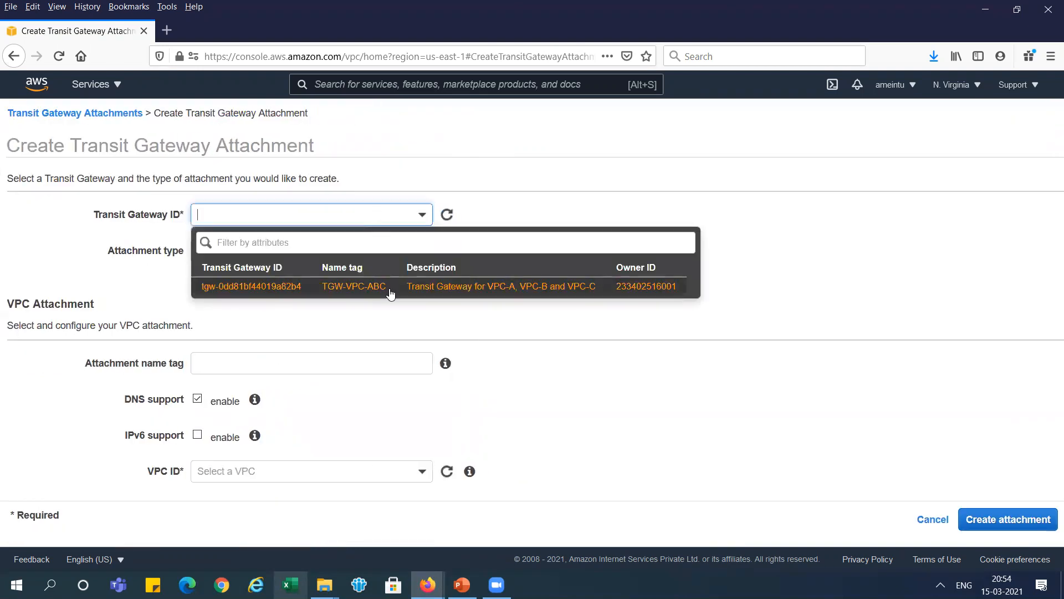
click(389, 288)
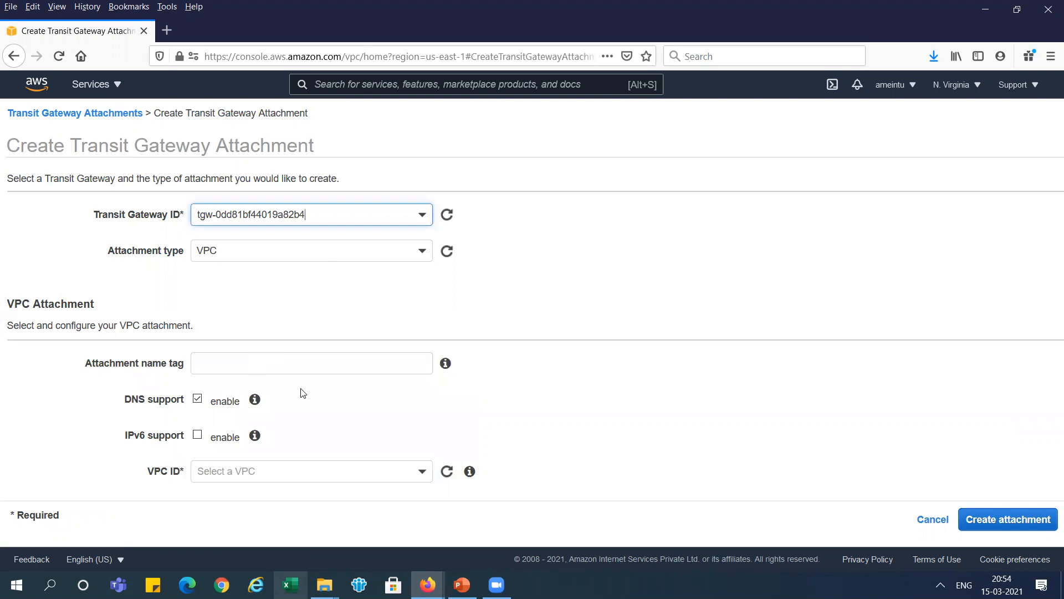
click(334, 369)
text(VPC-A-Attachment)
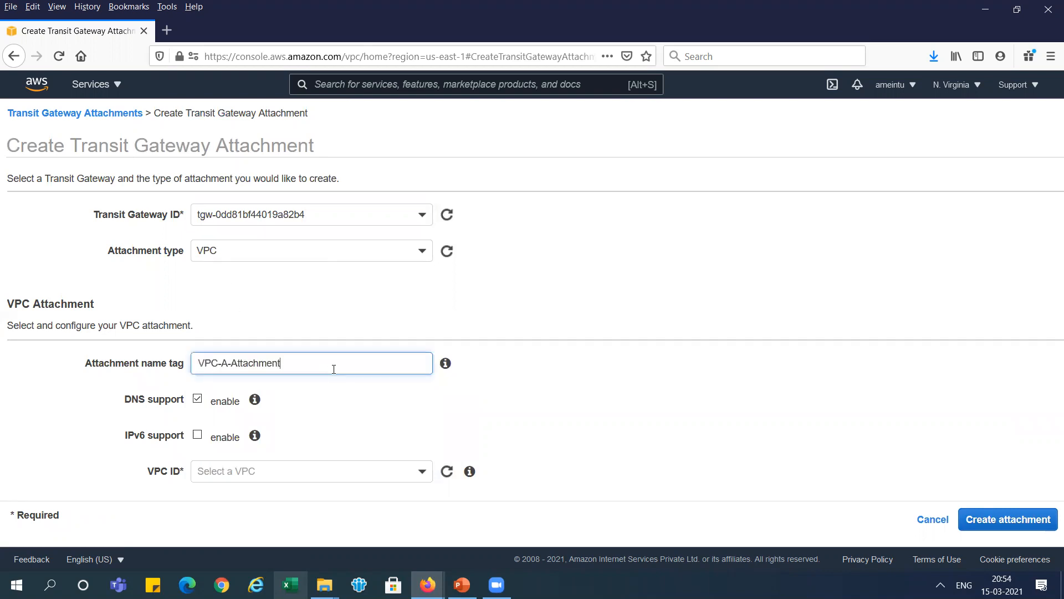
click(227, 364)
key(BackSpace)
text(C)
- Choose VPC-C with the Public-C subnet for us-east-1e, create the attachment and return to the attachments list
click(344, 473)
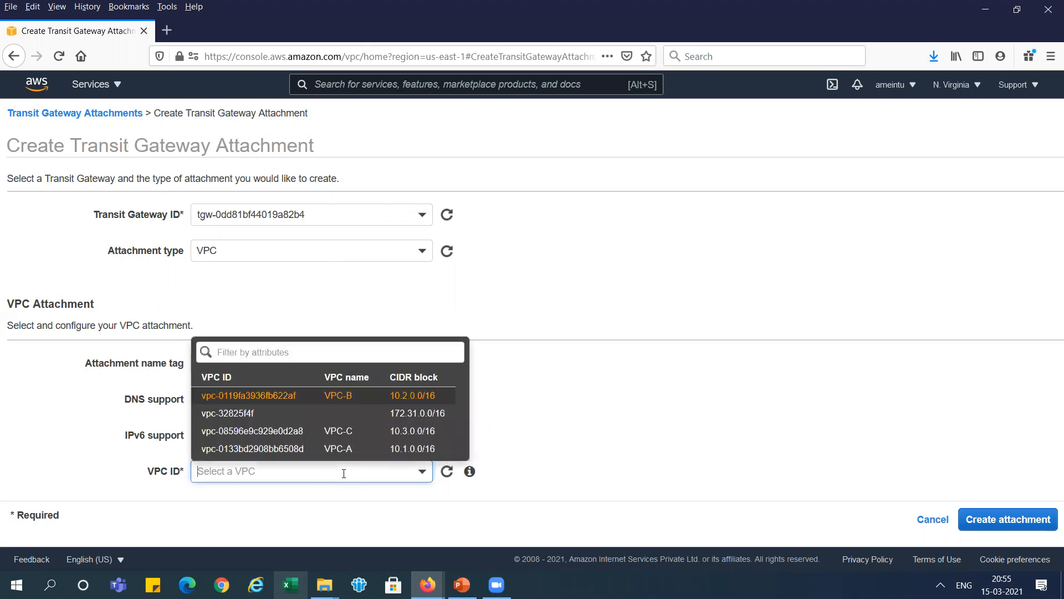
click(342, 438)
scroll(1045, 388, down, 4)
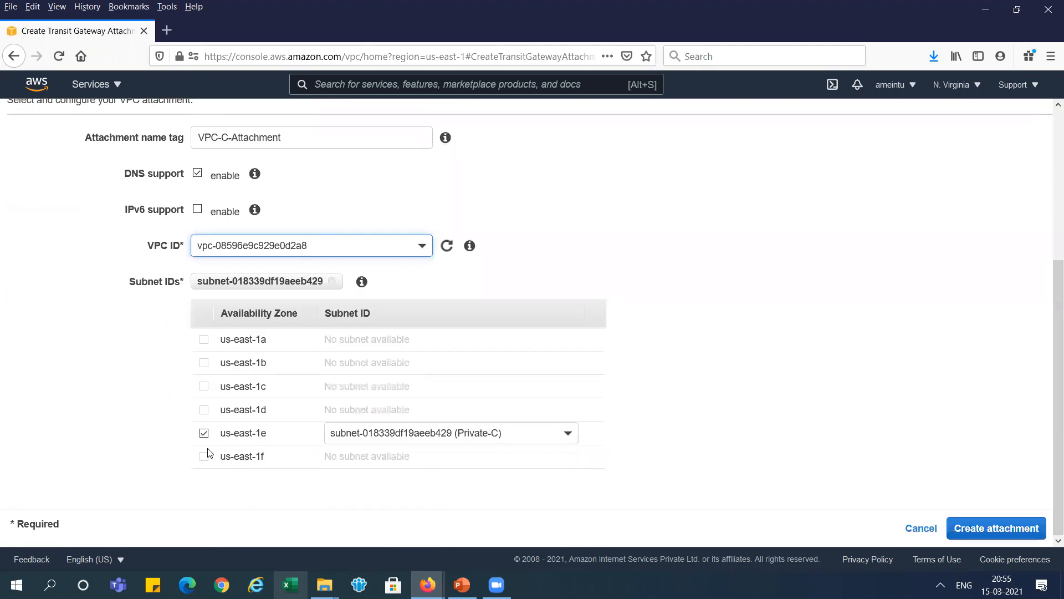
drag(240, 459, 285, 461)
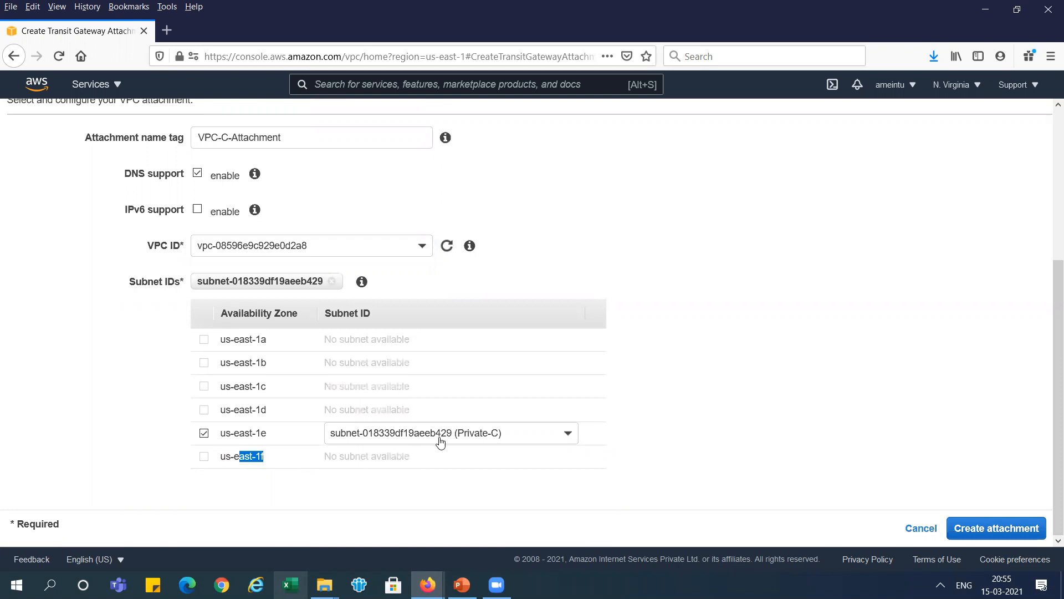
click(501, 441)
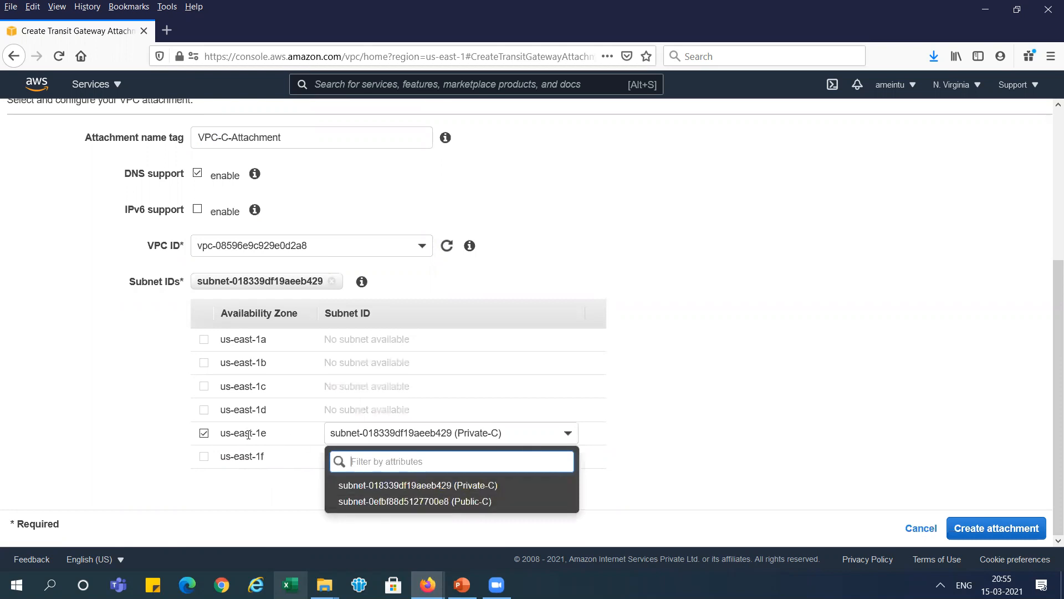
click(471, 503)
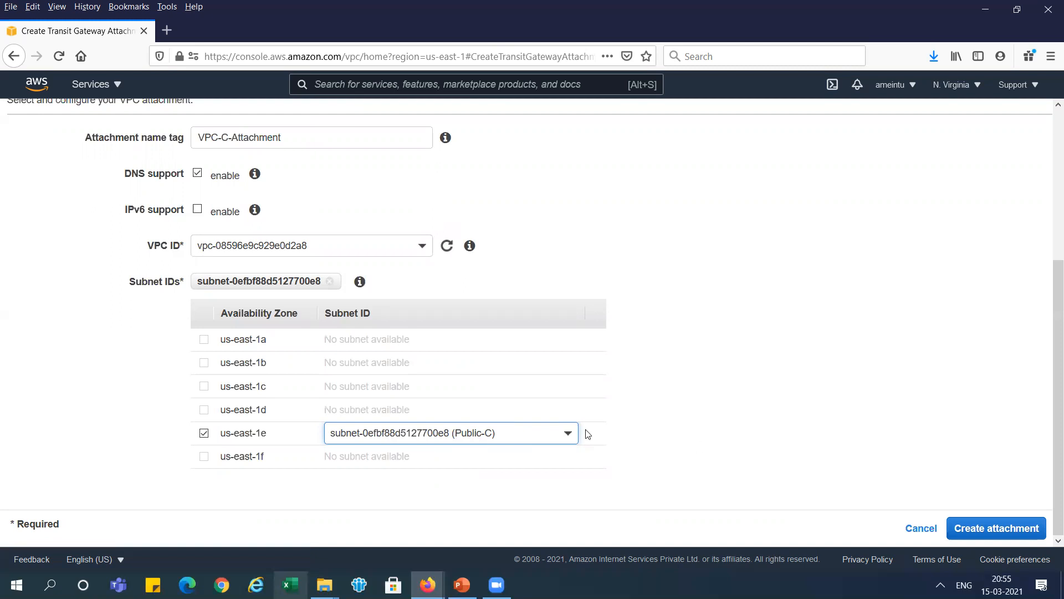
click(567, 433)
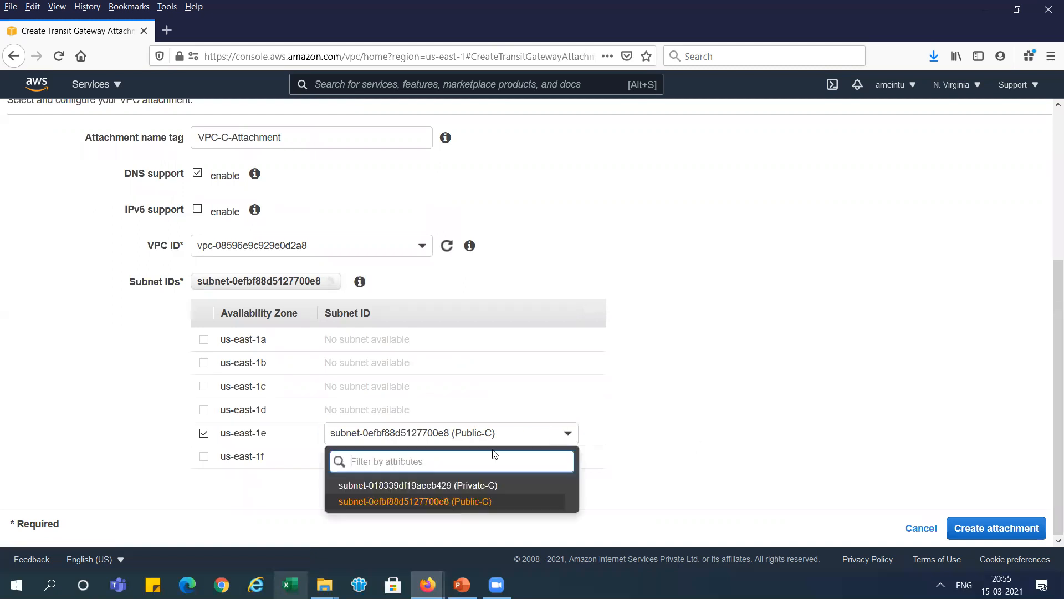
click(421, 502)
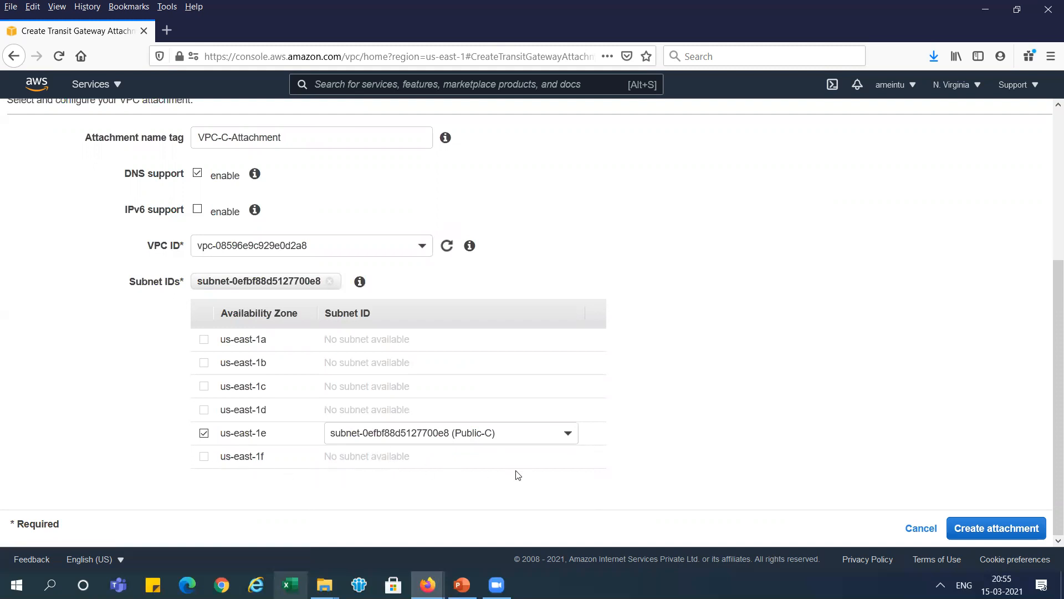
click(1008, 530)
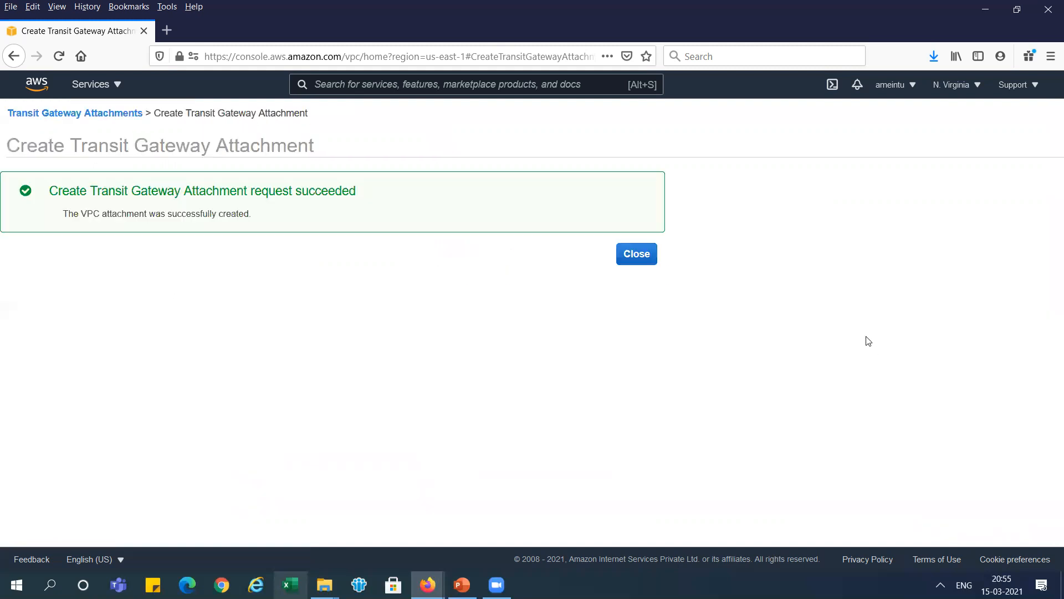
click(638, 253)
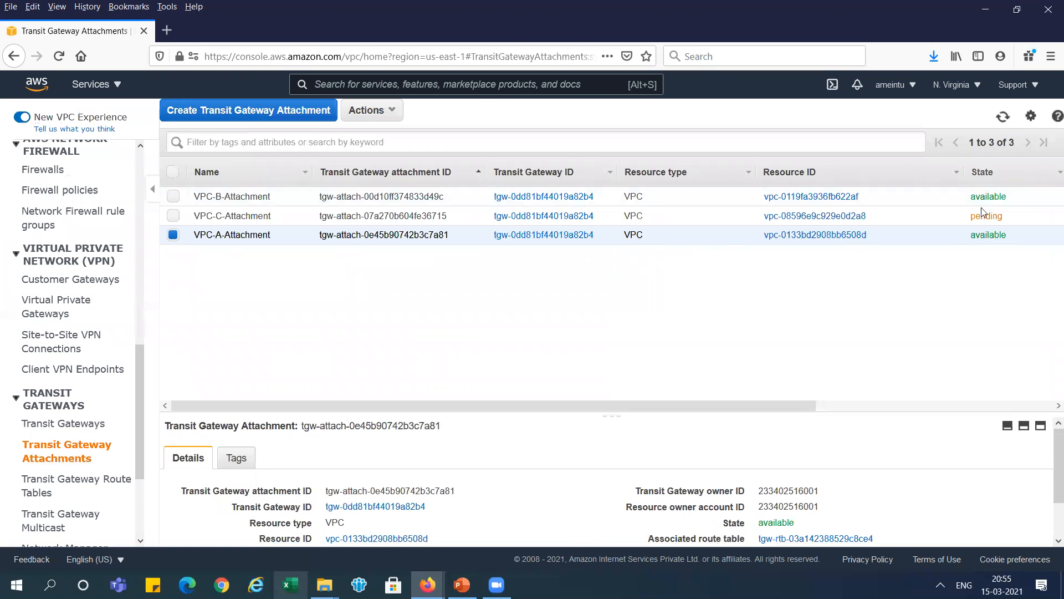
- Refresh the attachments list to check the attachment states, and switch to the PowerPoint notes on creating attachments
drag(744, 400, 622, 406)
click(1002, 118)
key(alt+Tab)
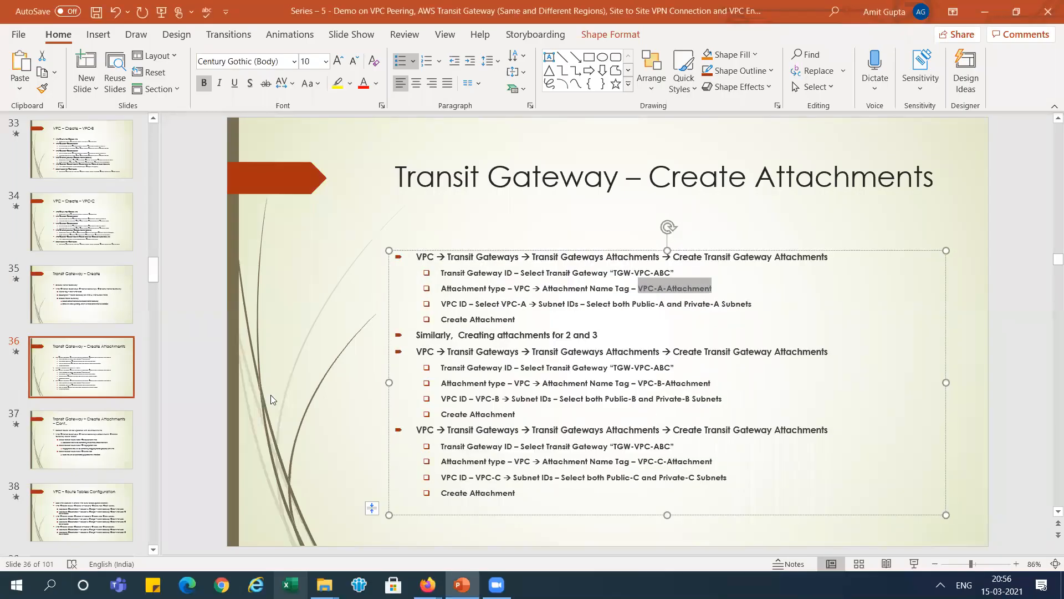
- Show slide 37, switch to the AWS console in Firefox and examine the default transit gateway route table's associations, propagations and routes
click(56, 450)
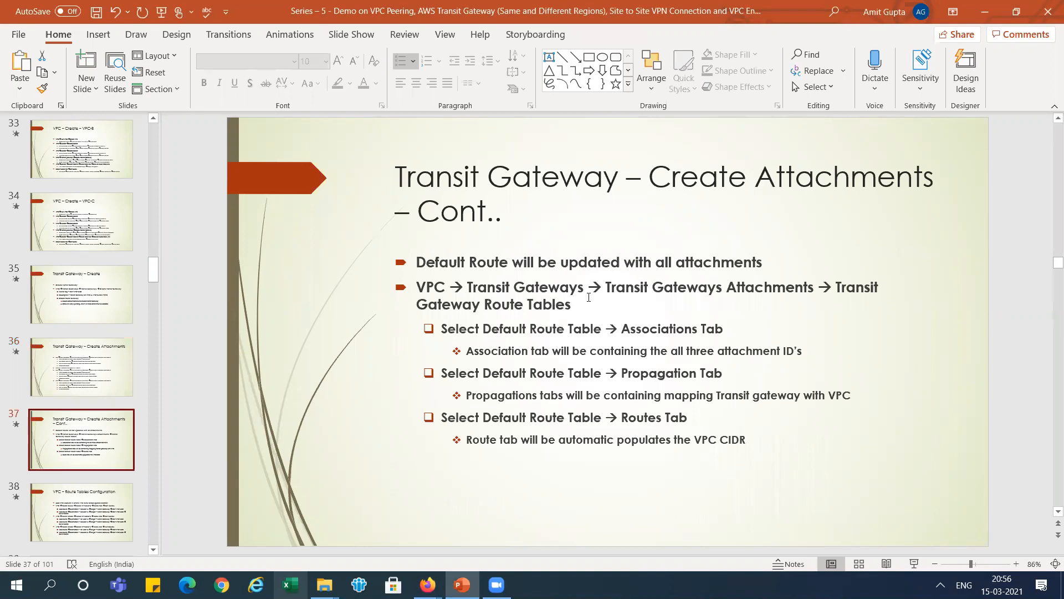
key(alt+Tab)
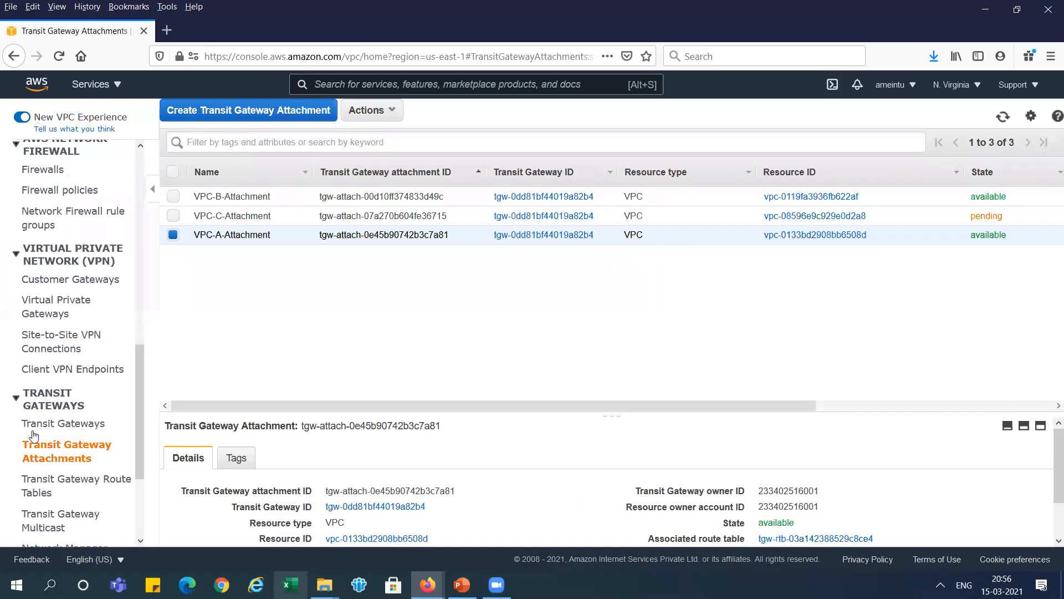
click(44, 488)
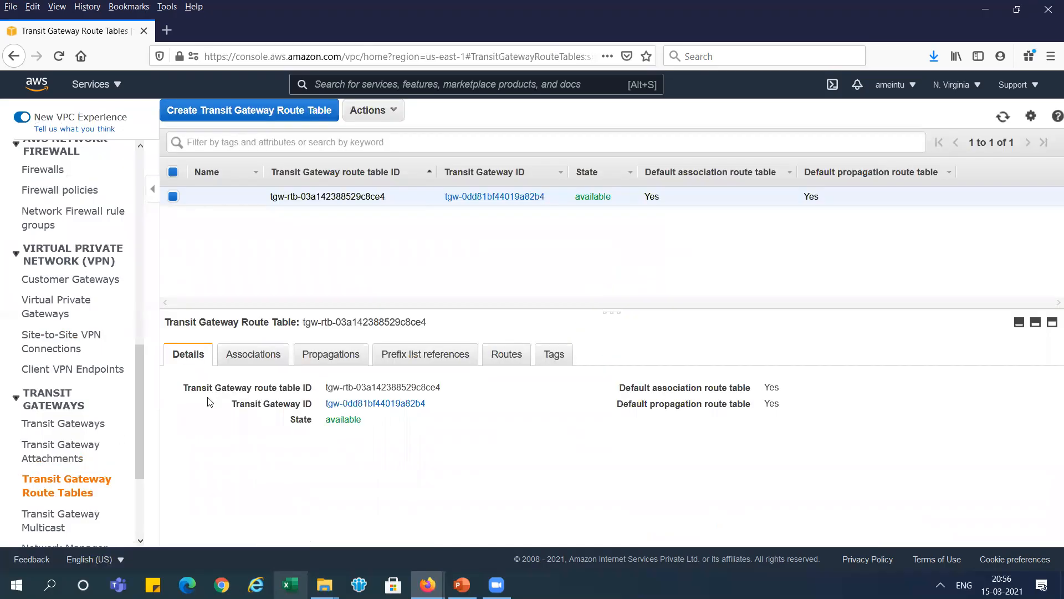
click(249, 359)
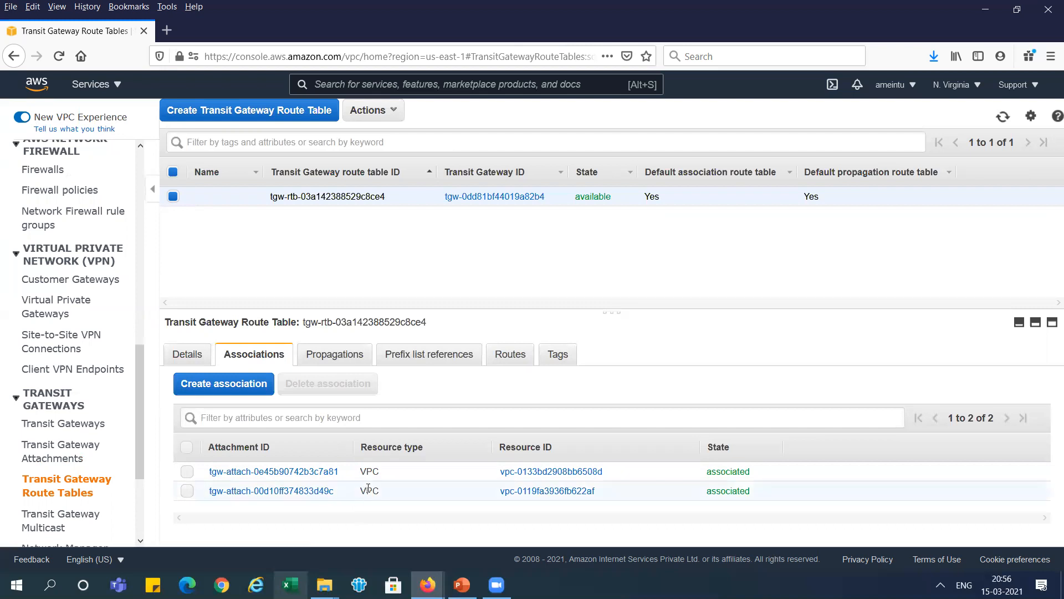
click(339, 353)
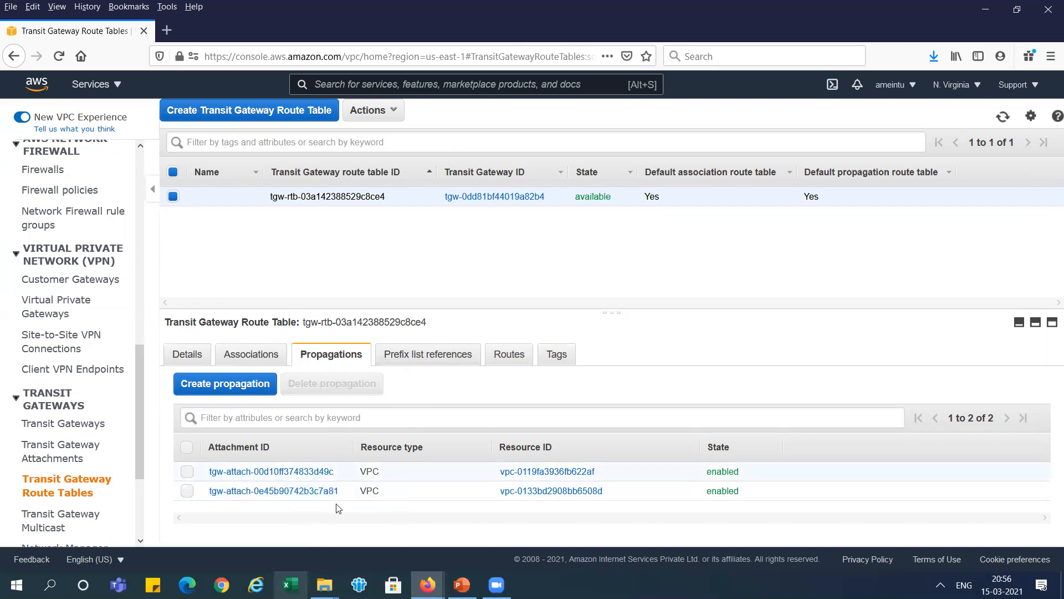
click(499, 359)
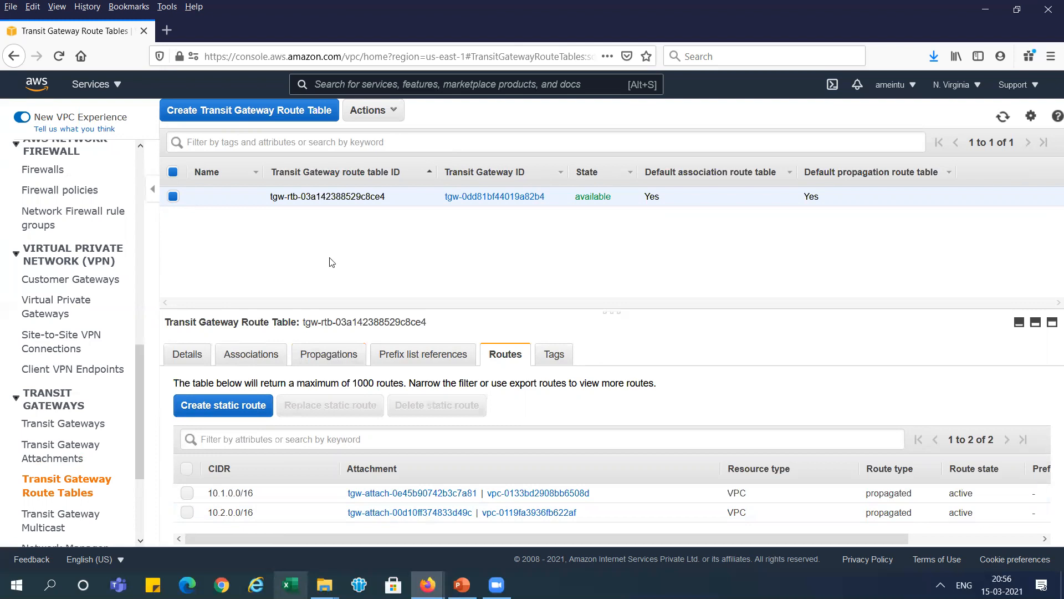
- Refresh the transit gateway attachments list and re-check the default route table's associations, propagations and routes for all three VPC attachments
click(60, 456)
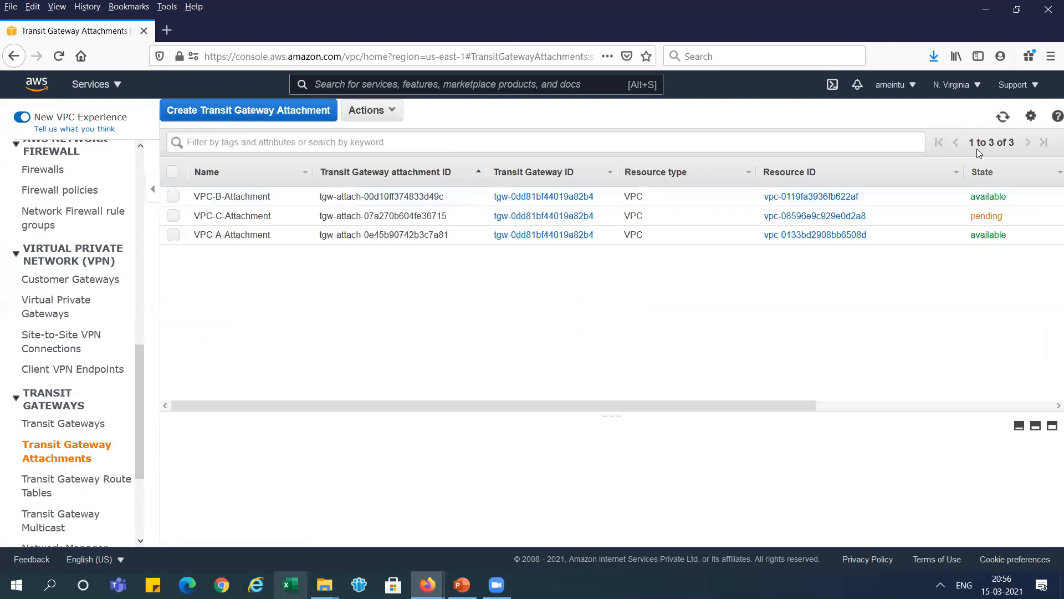
click(1002, 118)
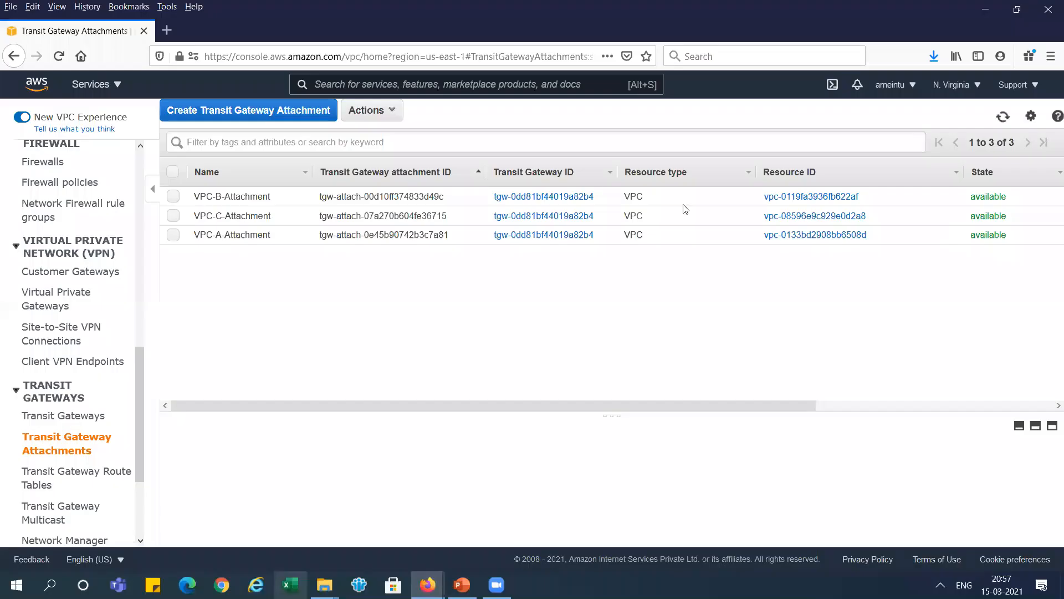
click(33, 477)
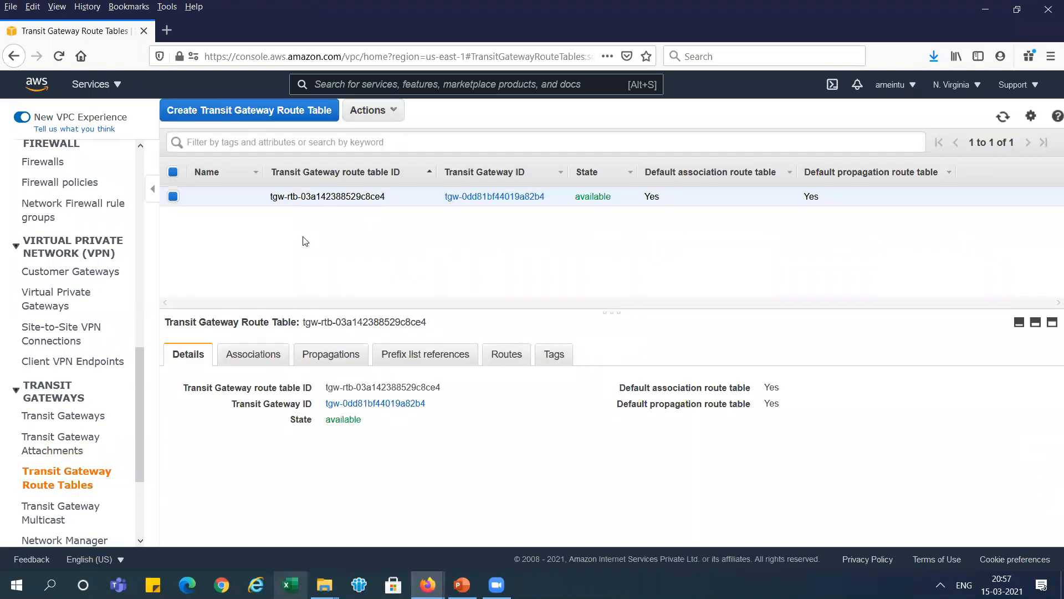
click(260, 358)
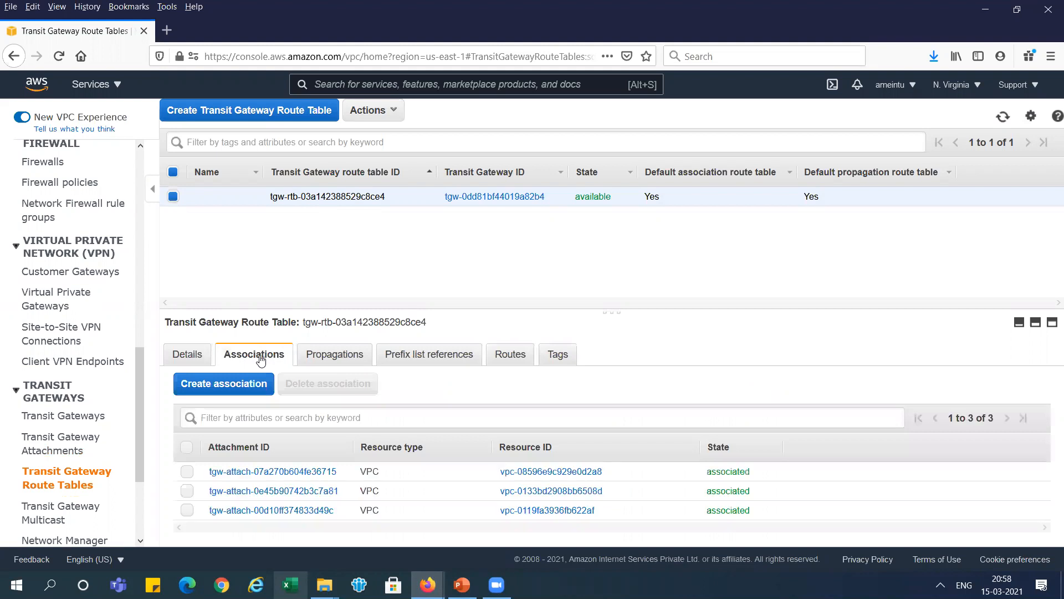
click(346, 363)
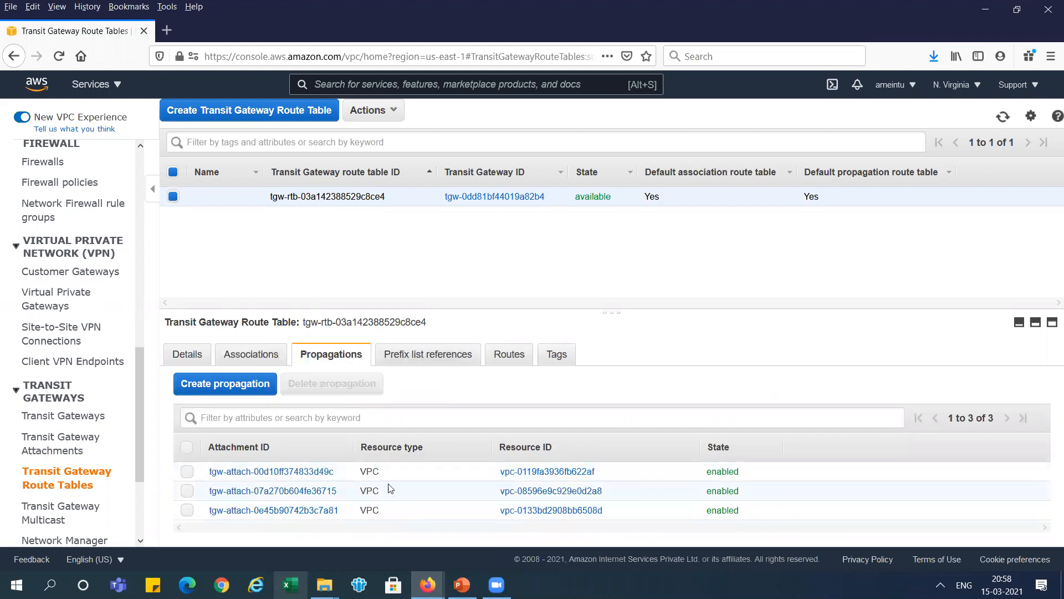
click(505, 361)
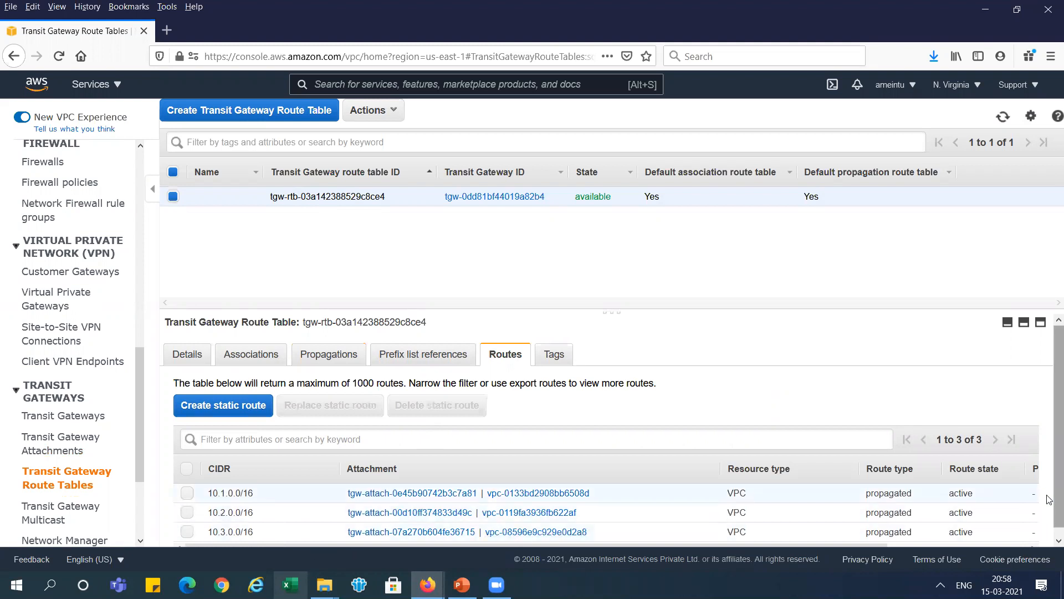
scroll(1047, 499, down, 1)
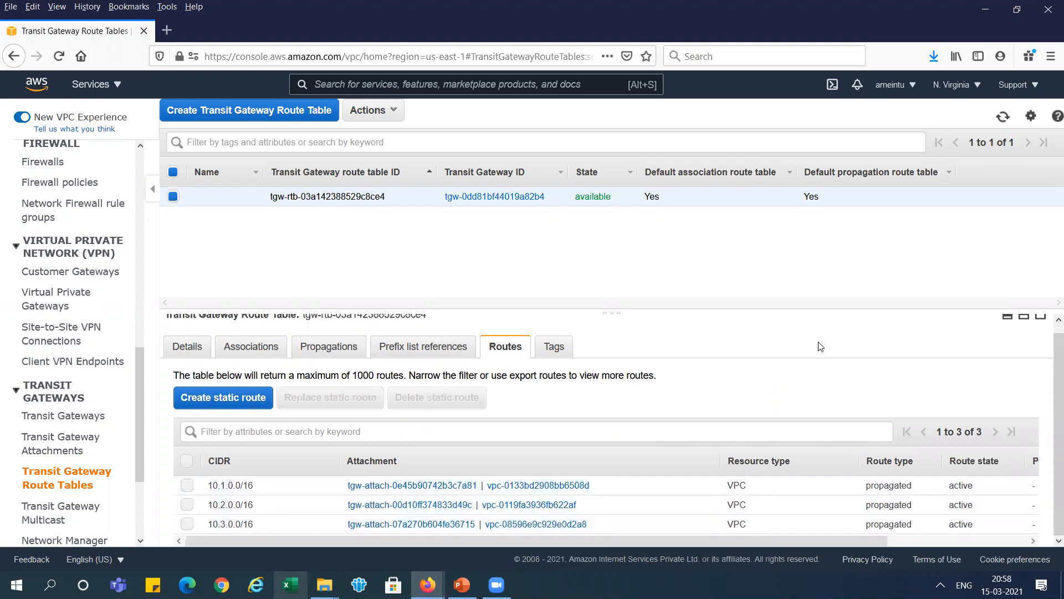
- Consult slide 38 on route table configuration in PowerPoint, return to the AWS console in Firefox and load the VPC route tables list
key(alt+Tab)
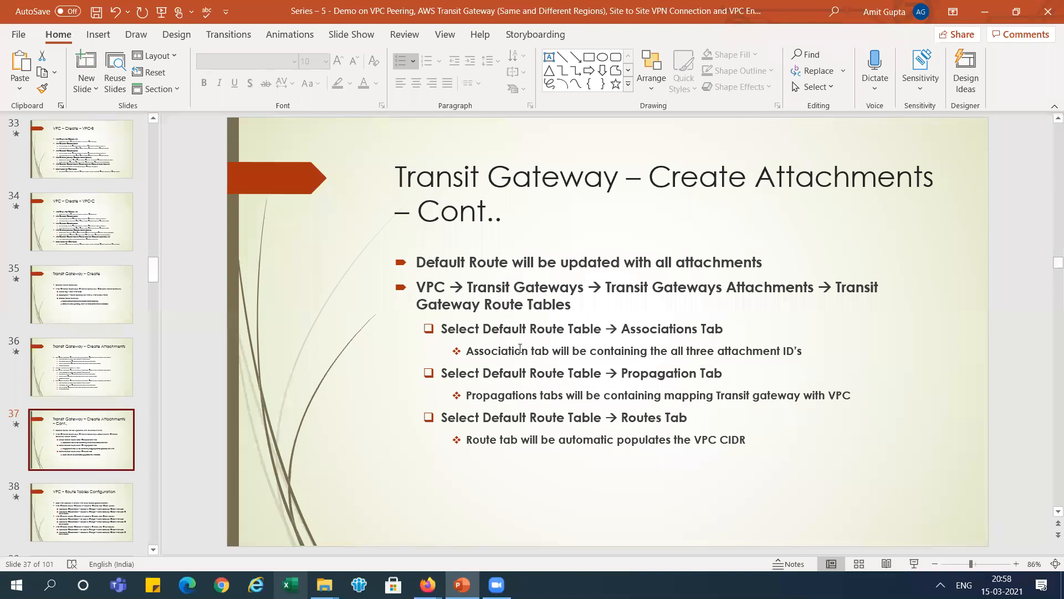
click(74, 505)
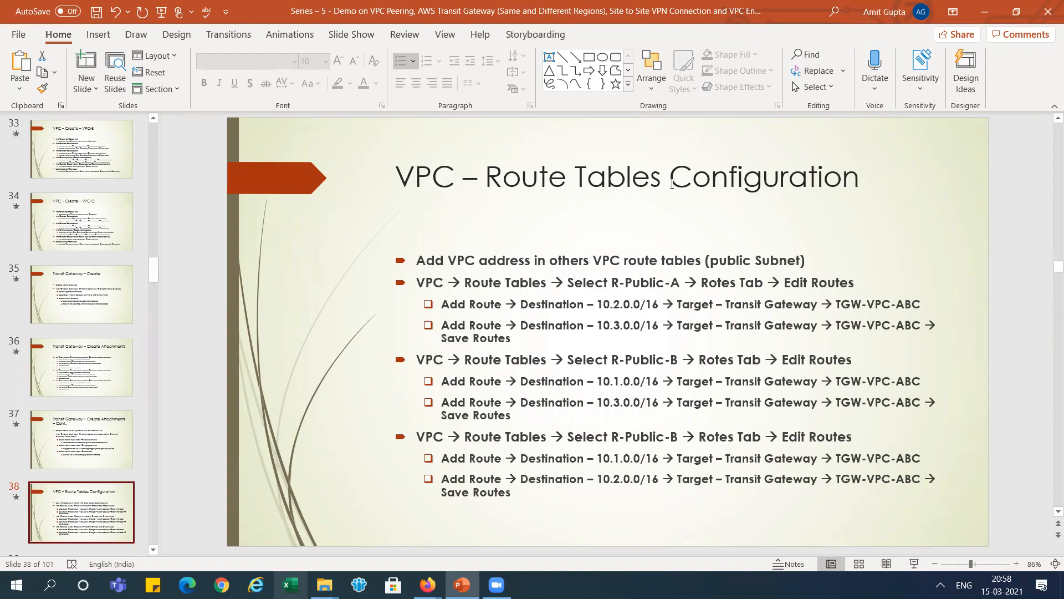
key(alt+Tab)
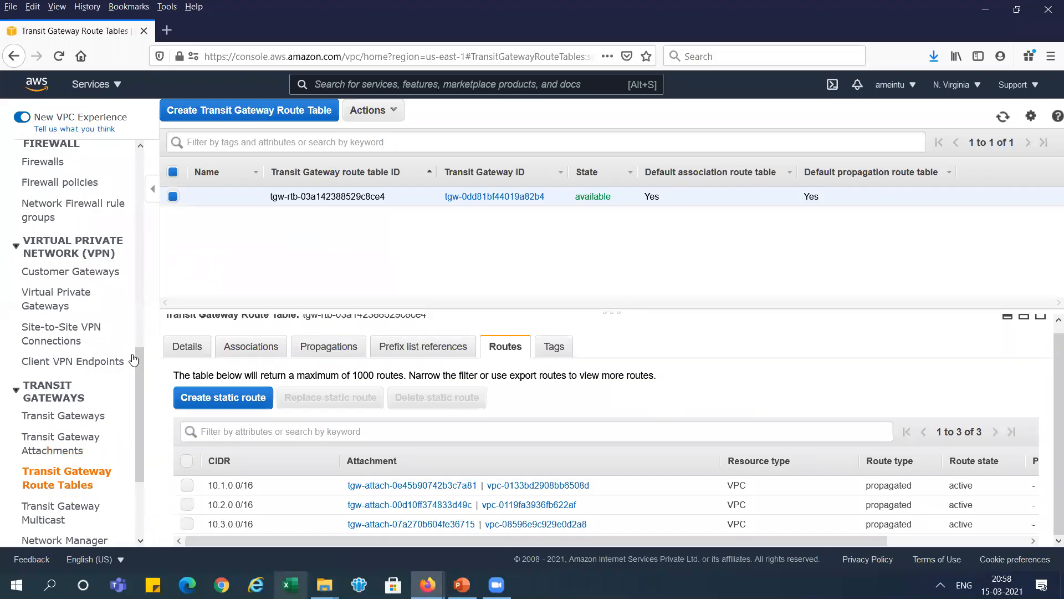
scroll(125, 333, up, 5)
scroll(118, 192, up, 5)
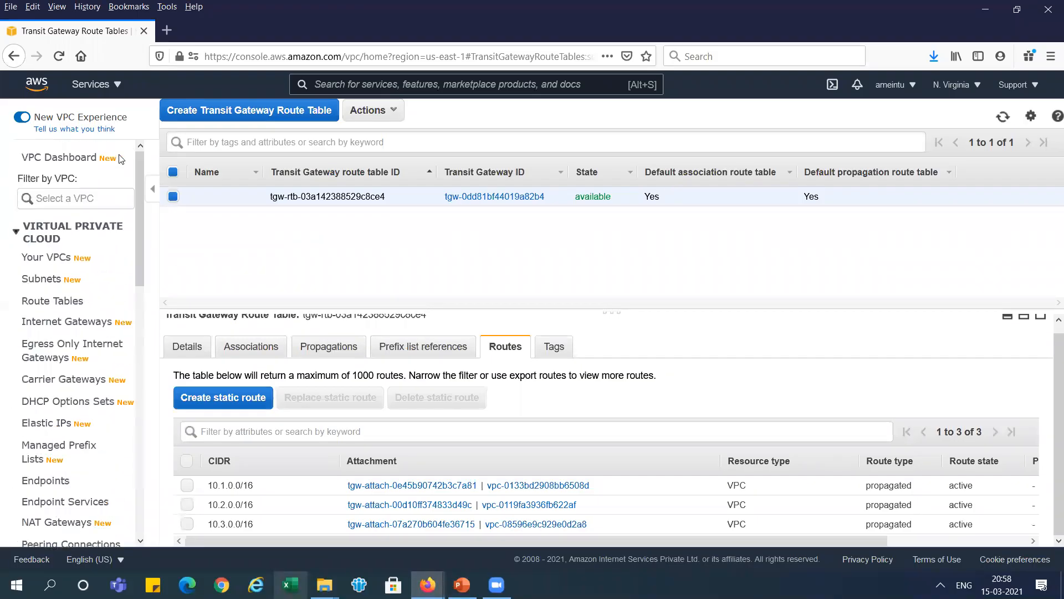
click(60, 305)
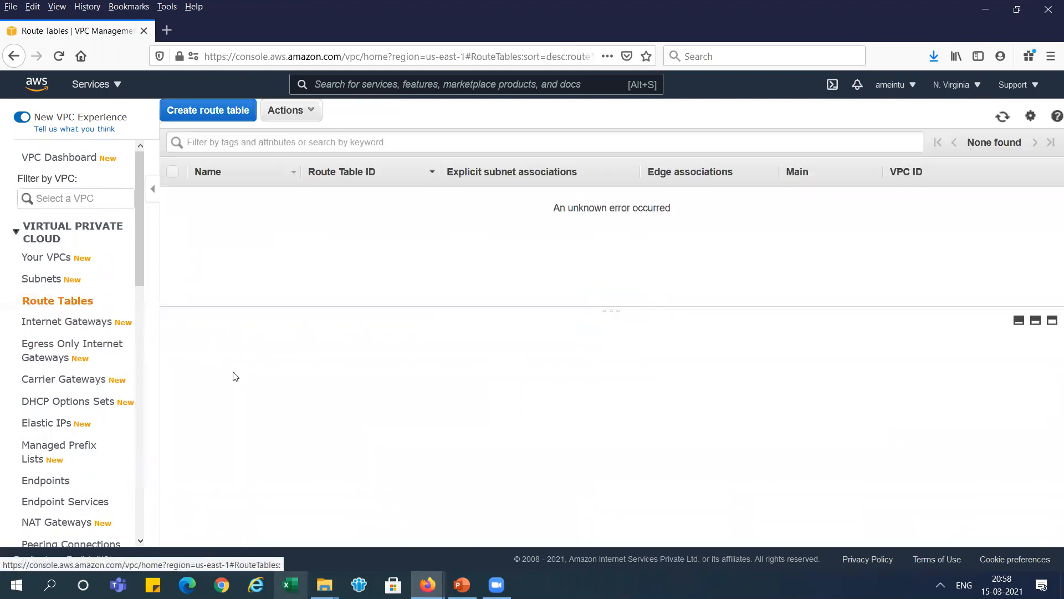
click(1002, 117)
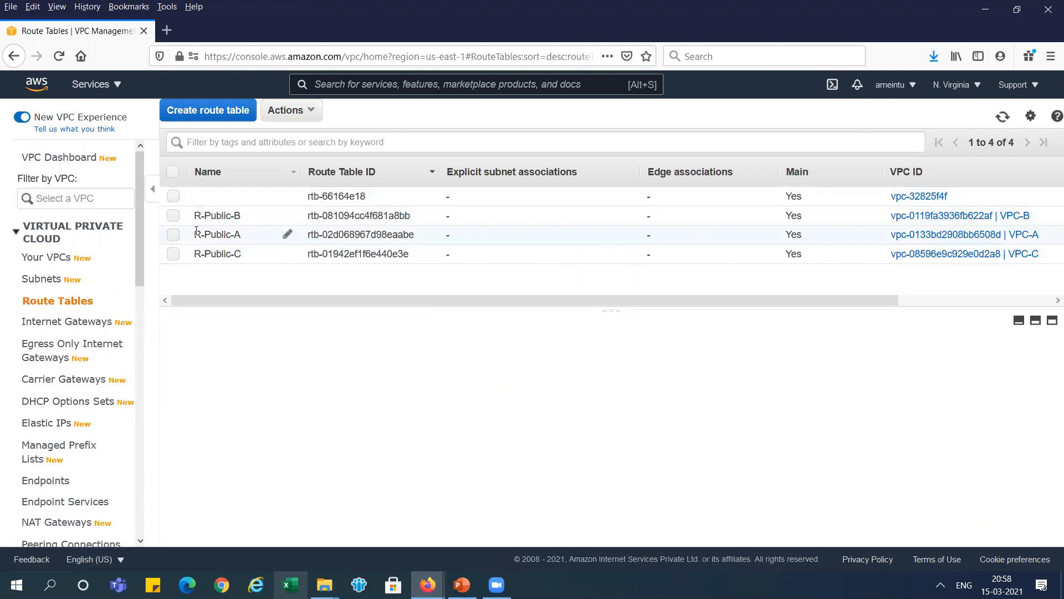
- Copy the local destination CIDR 10.1.0.0/16 from the R-Public-A route table and open its routes for editing
click(173, 236)
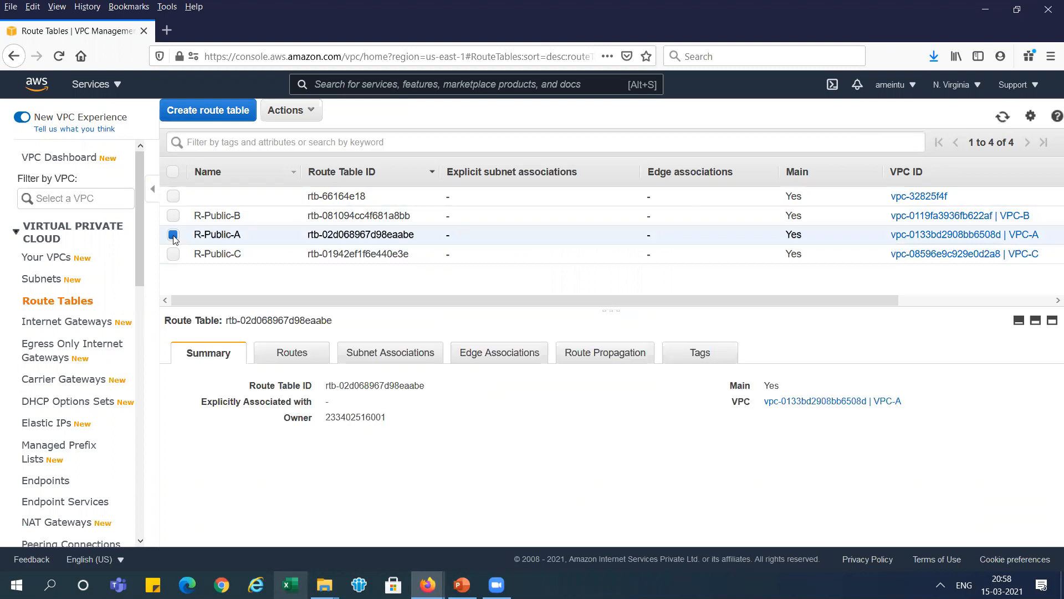
click(301, 363)
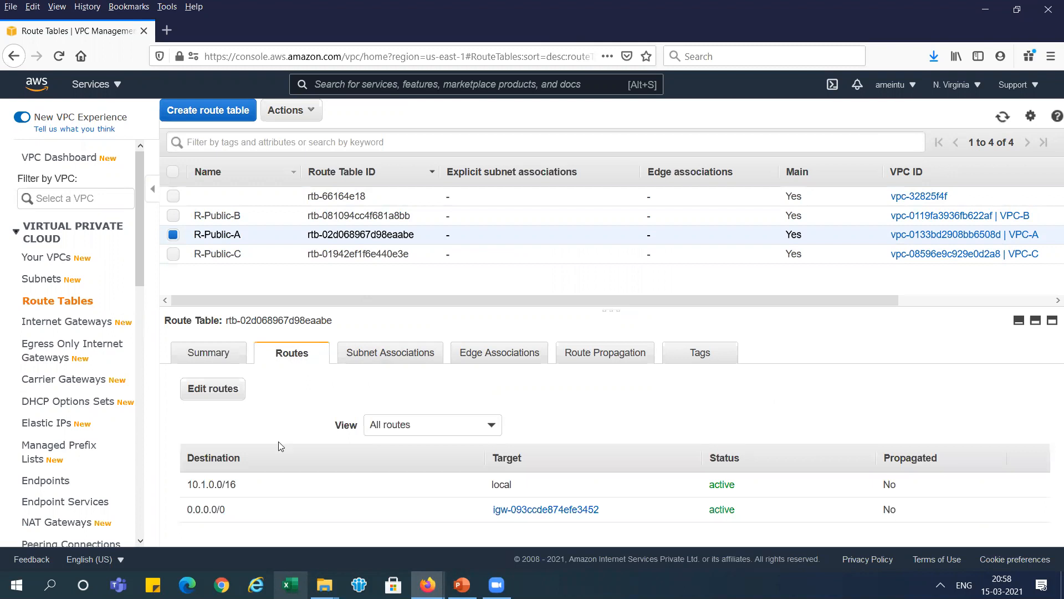
double_click(209, 486)
key(ctrl+c)
click(224, 391)
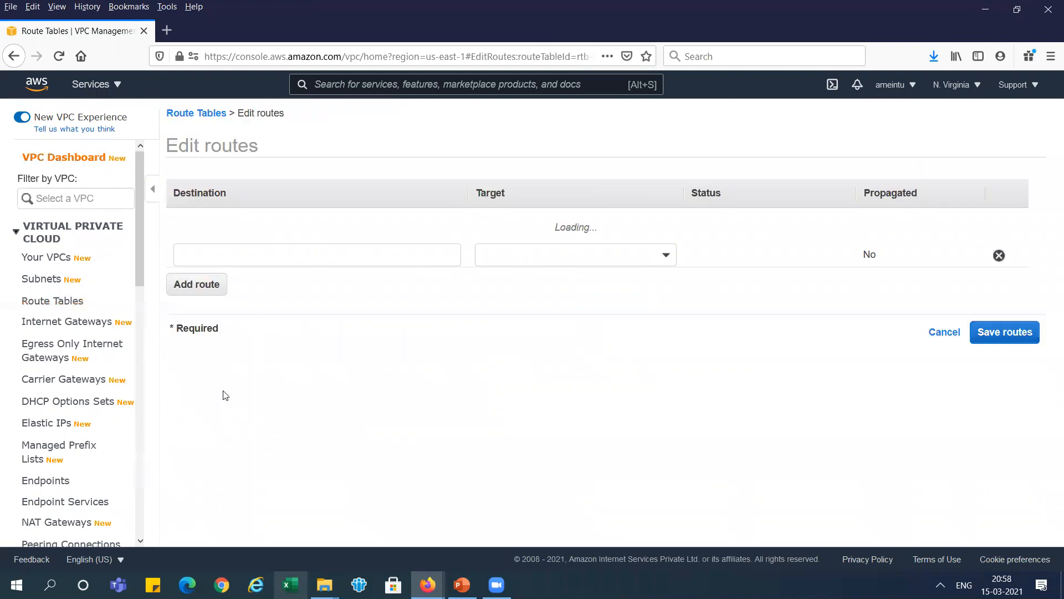
- Add a route in R-Public-A to destination 10.2.0.0/16 with transit gateway tgw-0dd81bf44019a82b4 as the target
click(50, 279)
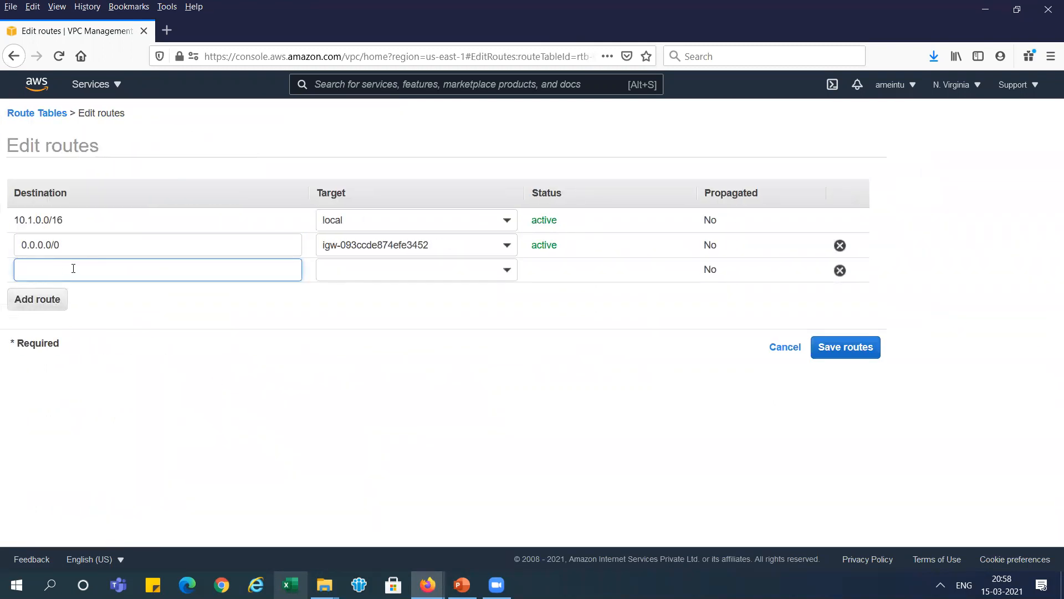
key(ctrl+v)
text(2)
key(Delete)
click(482, 269)
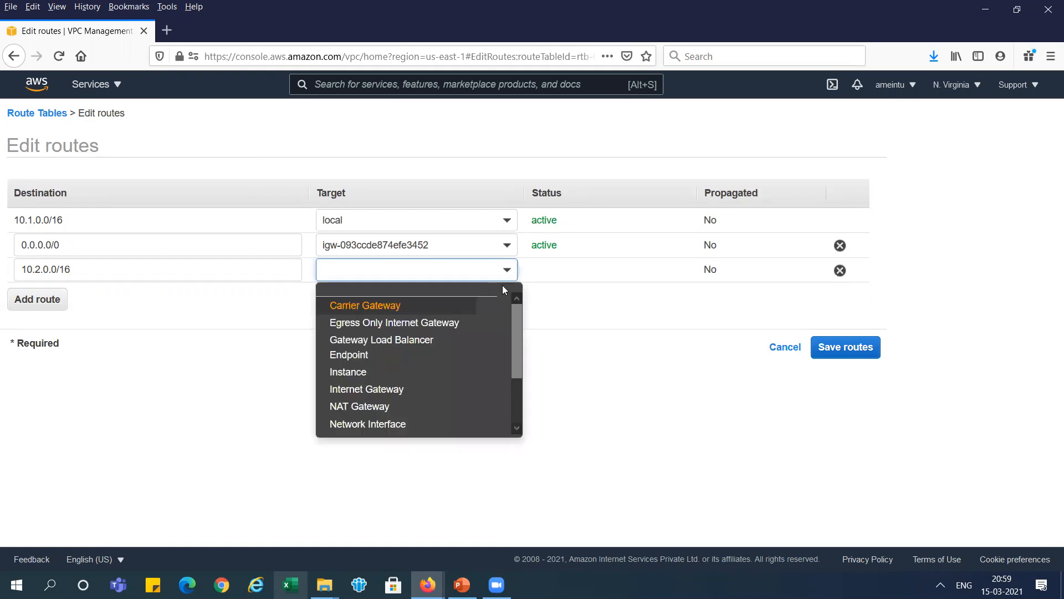
click(519, 318)
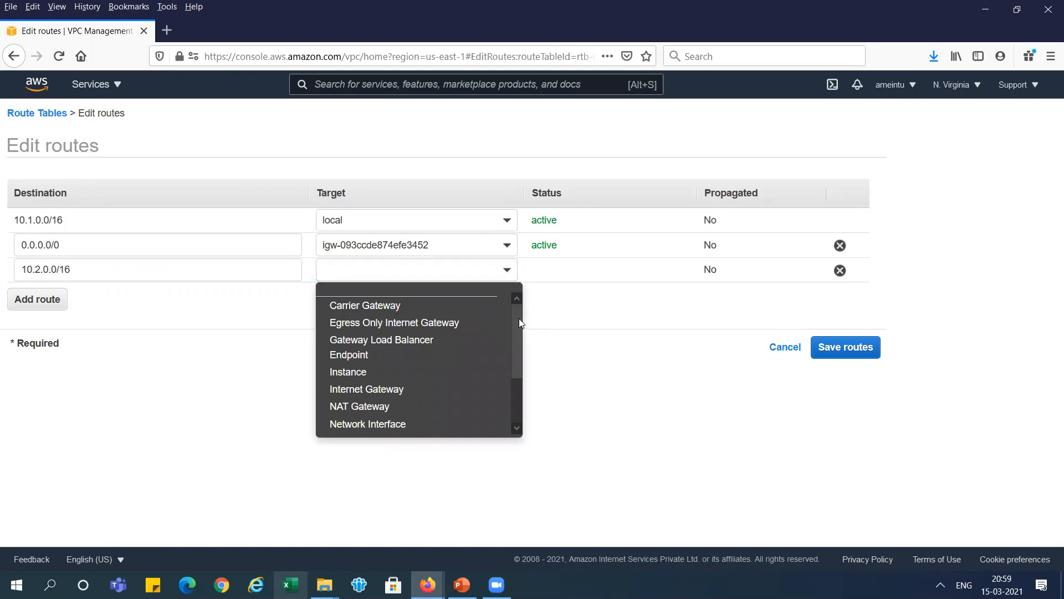
drag(519, 318, 515, 396)
click(383, 411)
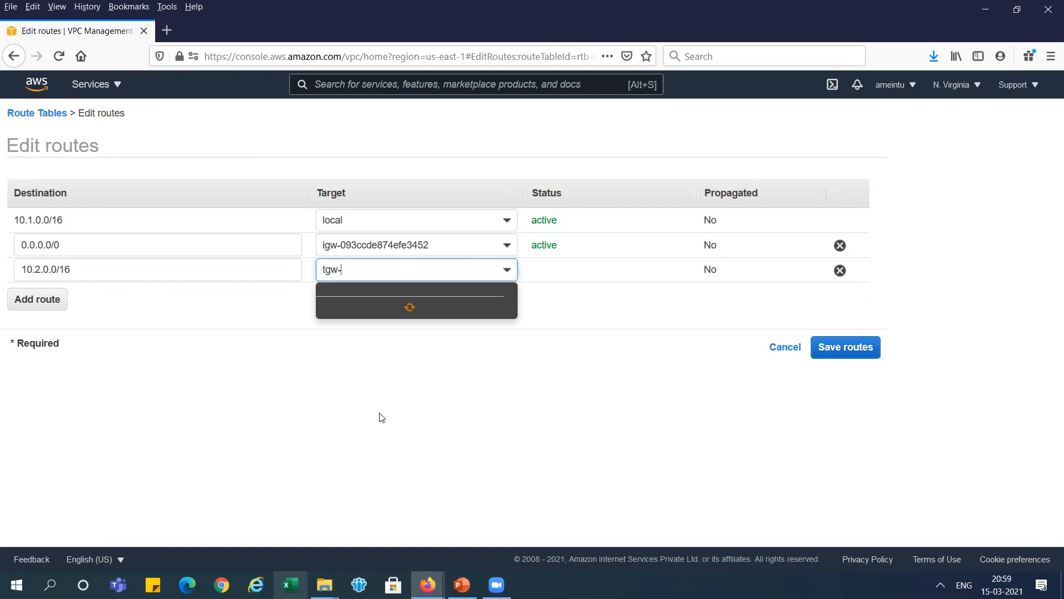
click(501, 309)
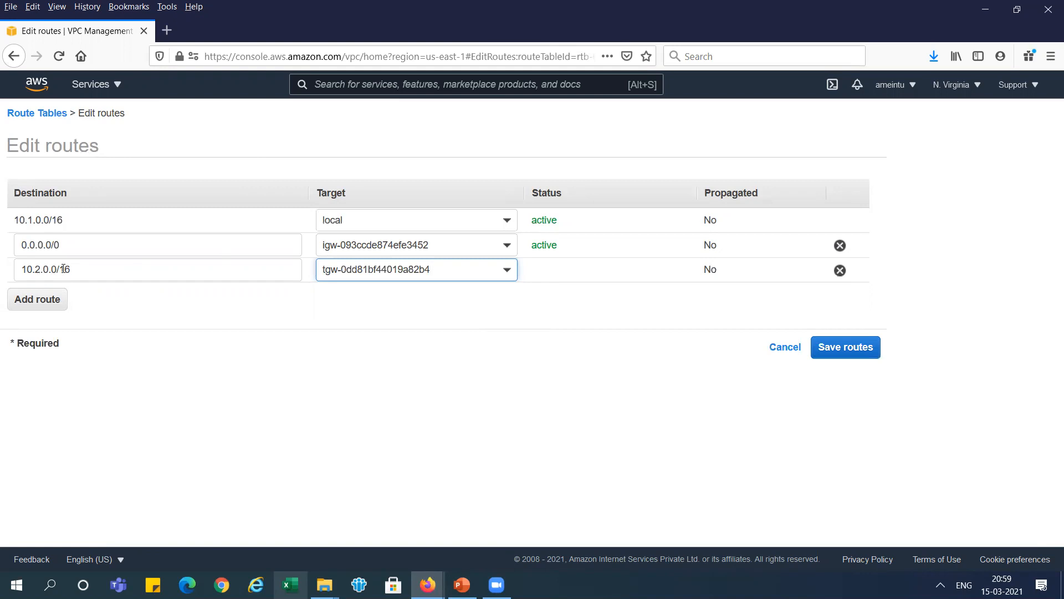
- Add a second route to 10.3.0.0/16 targeting transit gateway tgw-0dd81bf44019a82b4, save the R-Public-A routes and return to the route tables list
click(47, 300)
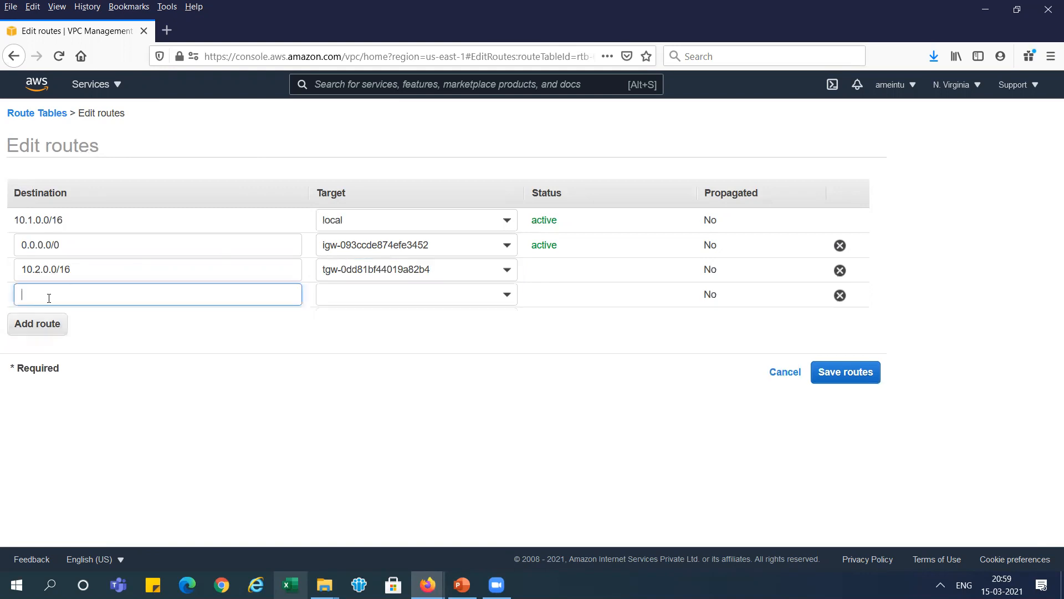
key(ctrl+v)
click(489, 293)
drag(514, 396, 515, 433)
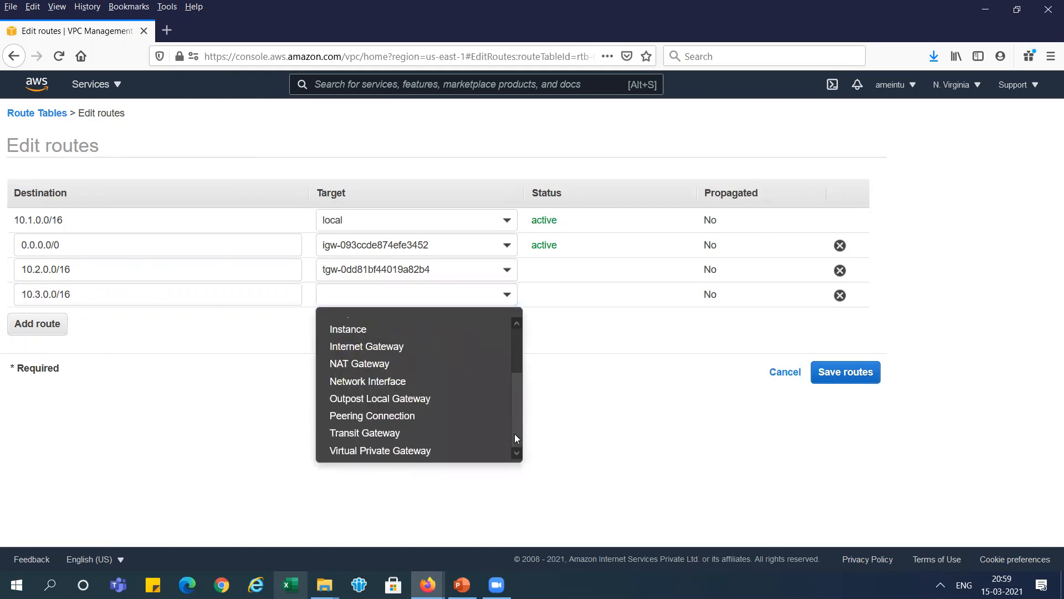
click(396, 433)
click(492, 339)
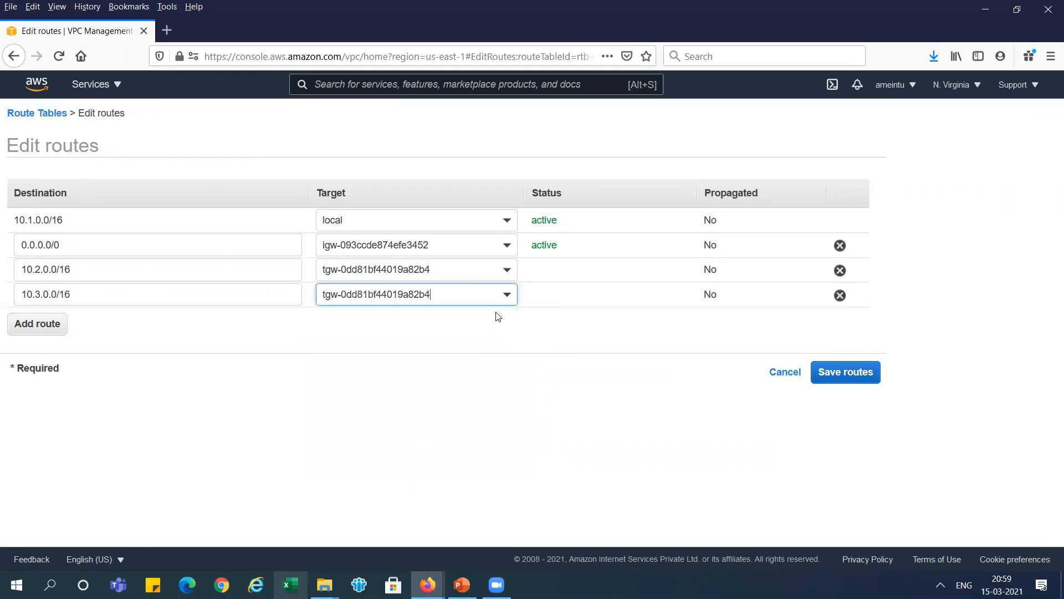
click(867, 375)
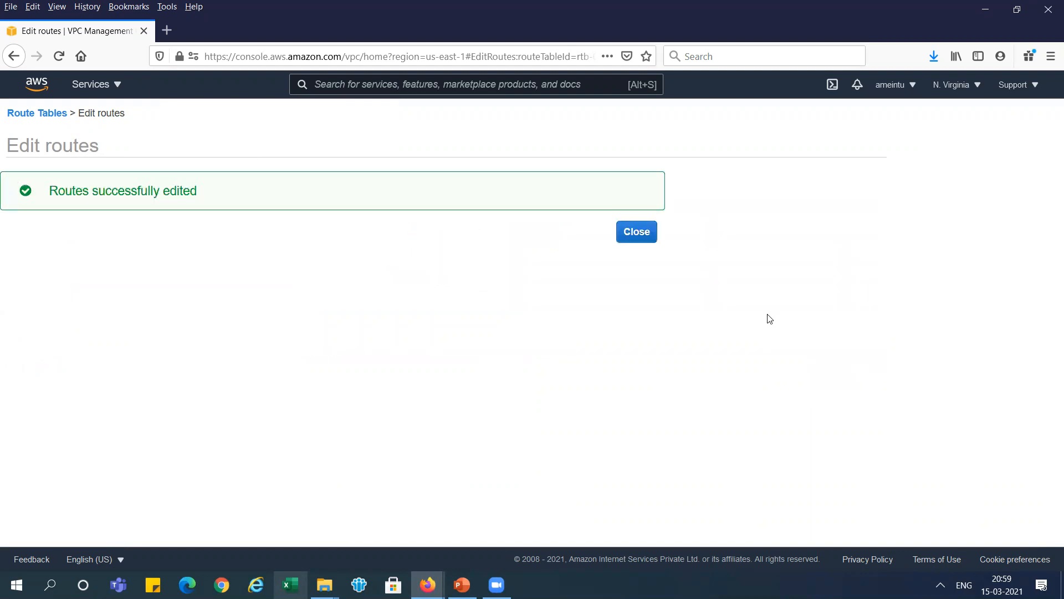
click(637, 233)
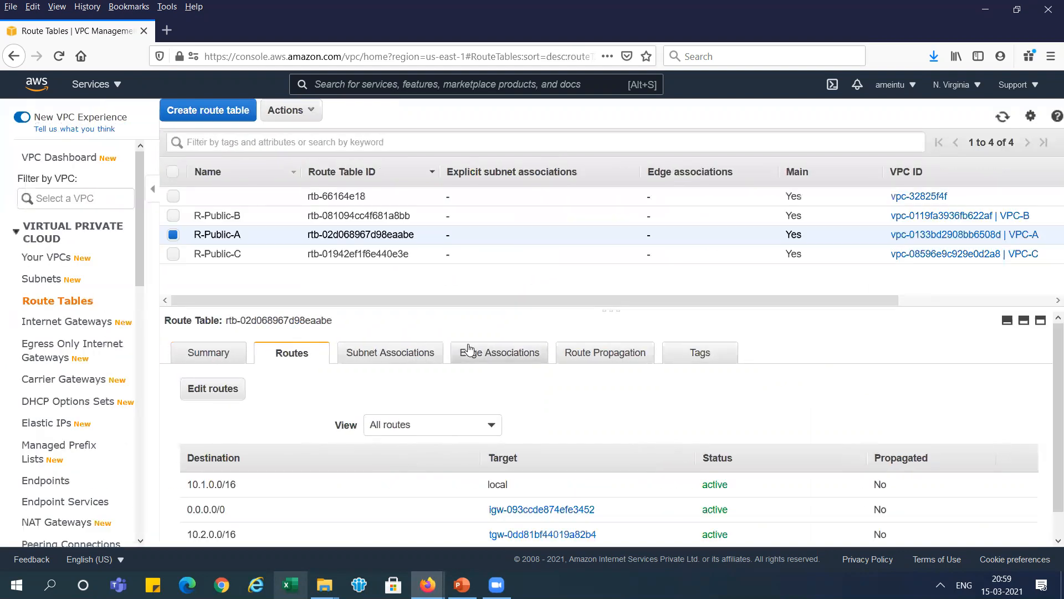
- Switch to the PowerPoint notes and review the route destinations listed for R-Public-A and R-Public-B
key(alt+Tab)
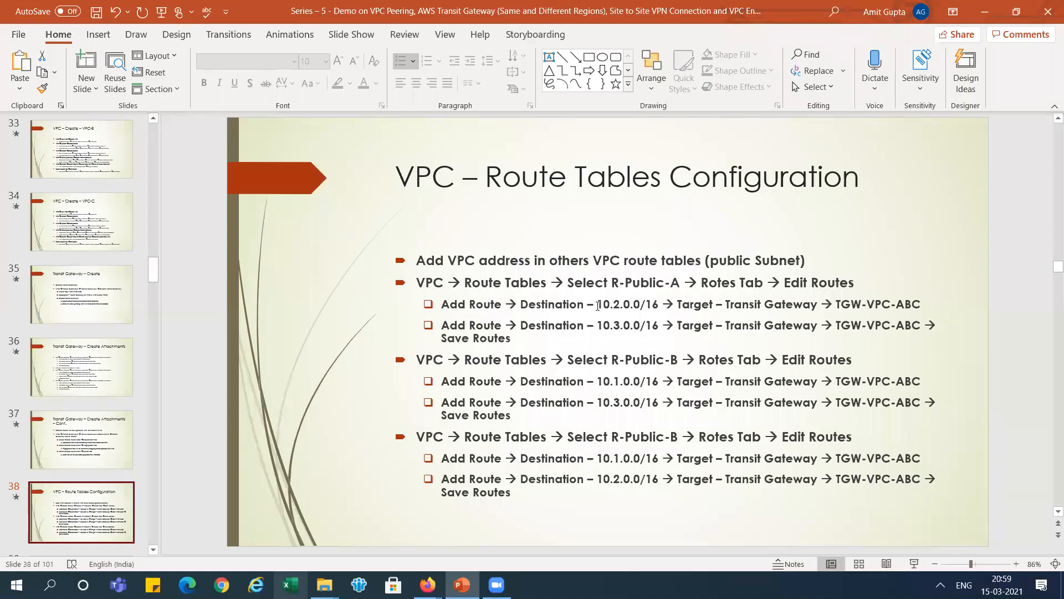
drag(598, 305, 650, 303)
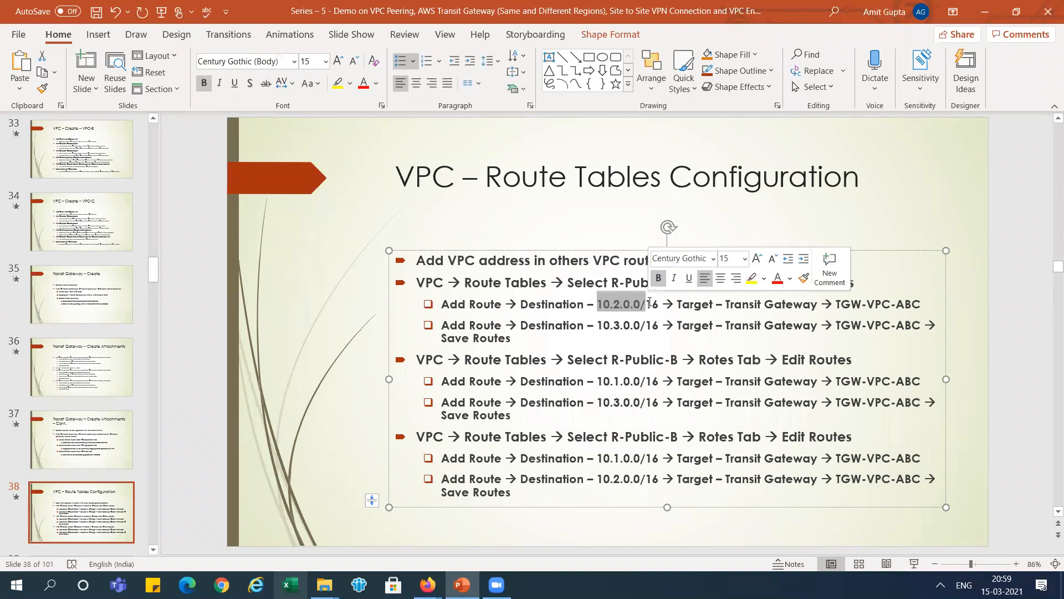
drag(598, 326, 646, 382)
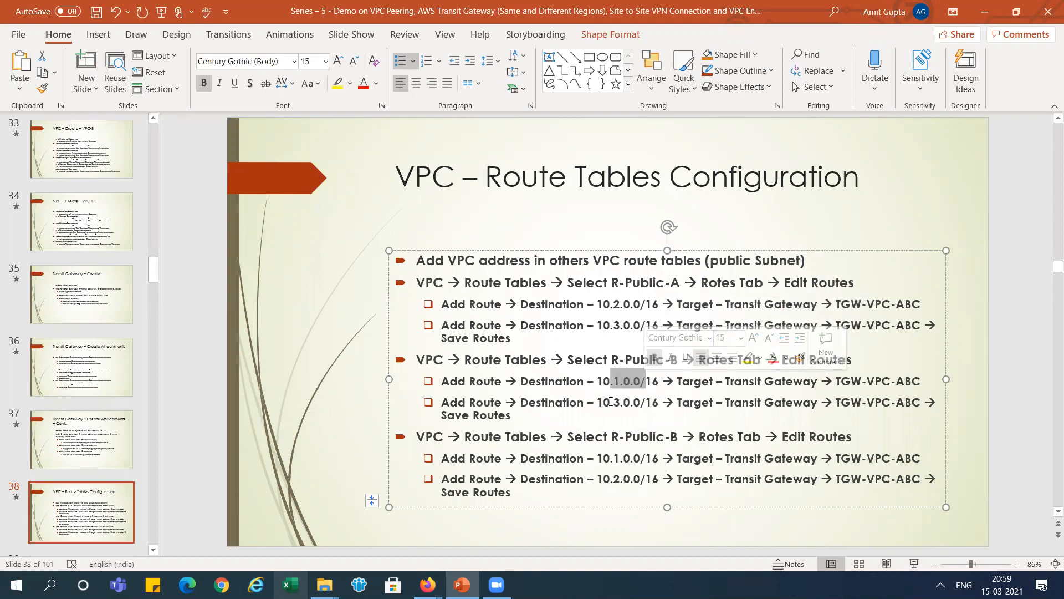
- Correct the third route table heading on the Route Tables Configuration slide to R-Public-C
click(625, 436)
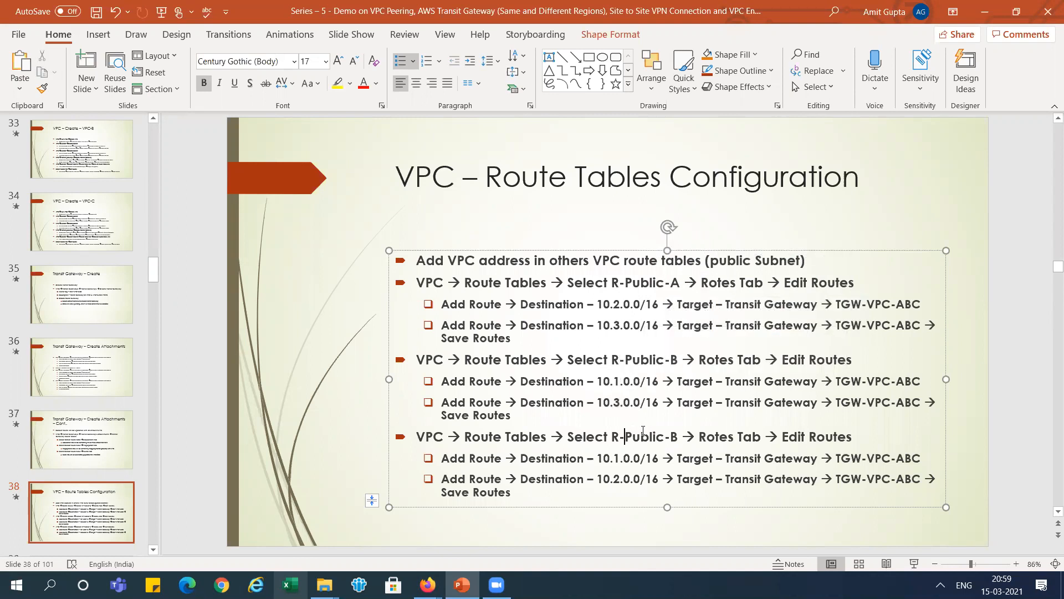
double_click(643, 430)
drag(614, 458, 620, 485)
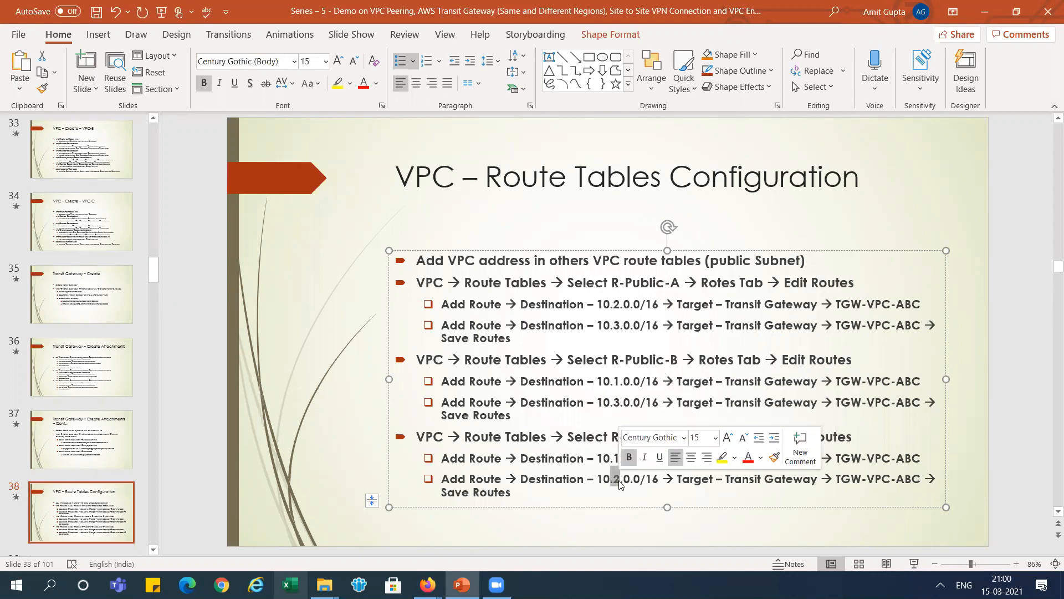
click(597, 480)
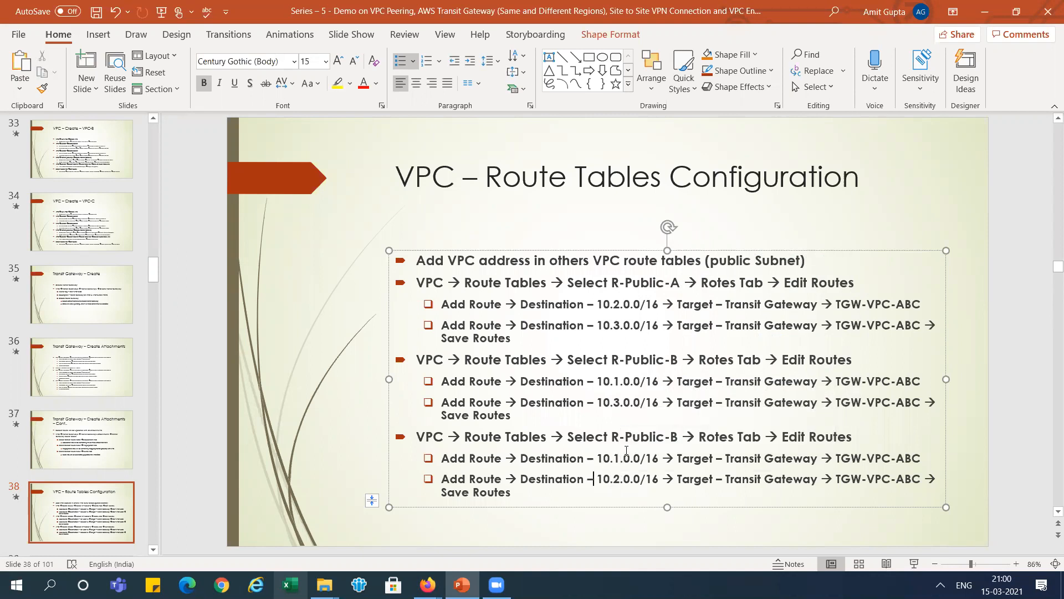
click(677, 435)
key(BackSpace)
text(C)
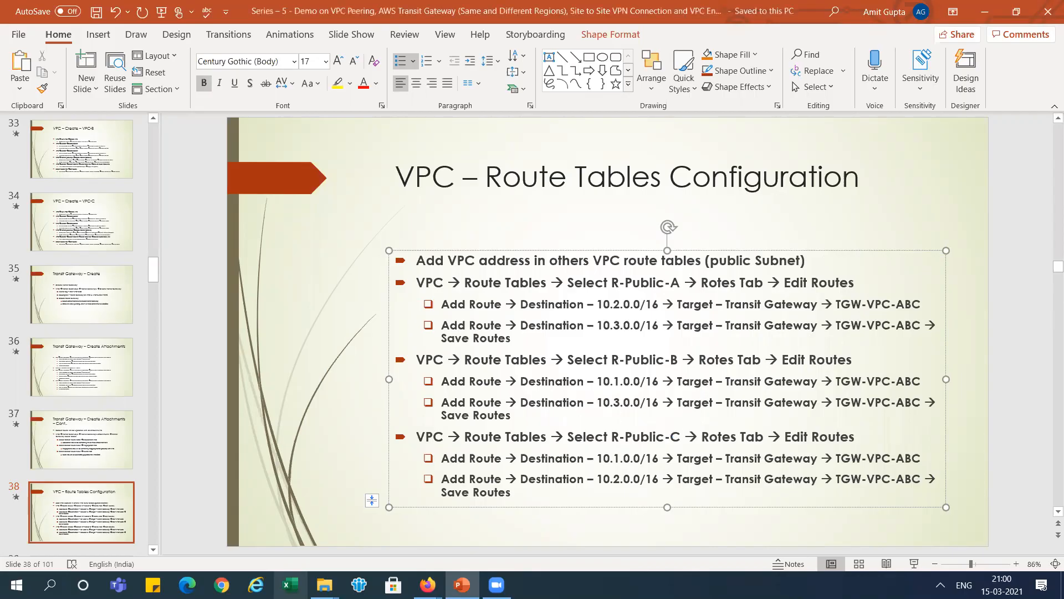
- Switch to the AWS console in Firefox and add a route in R-Public-B to 10.1.0.0/16 targeting transit gateway tgw-0dd81bf44019a82b4
key(alt+Tab)
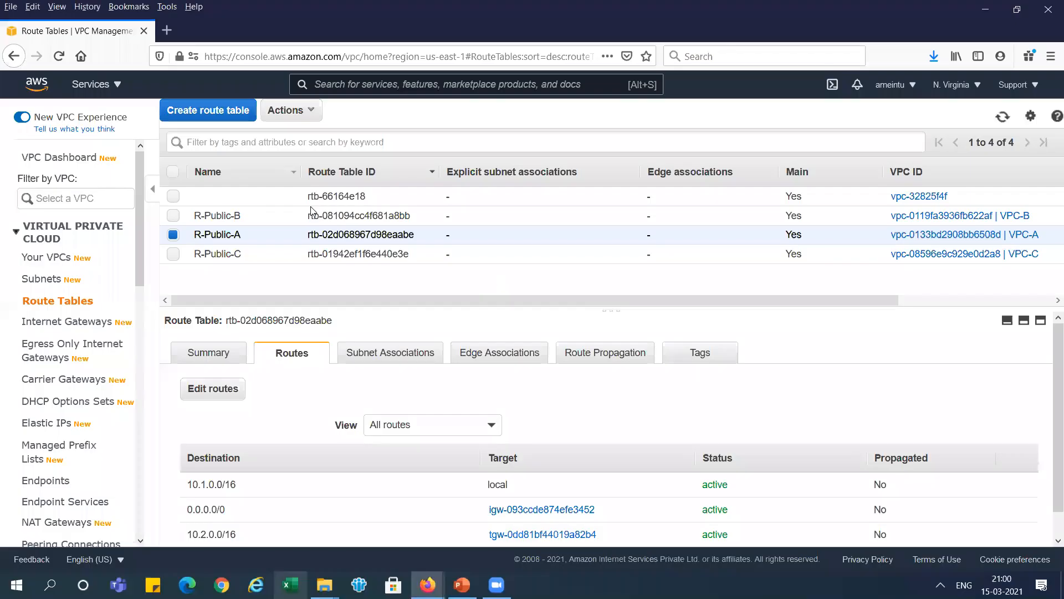
click(173, 216)
click(173, 228)
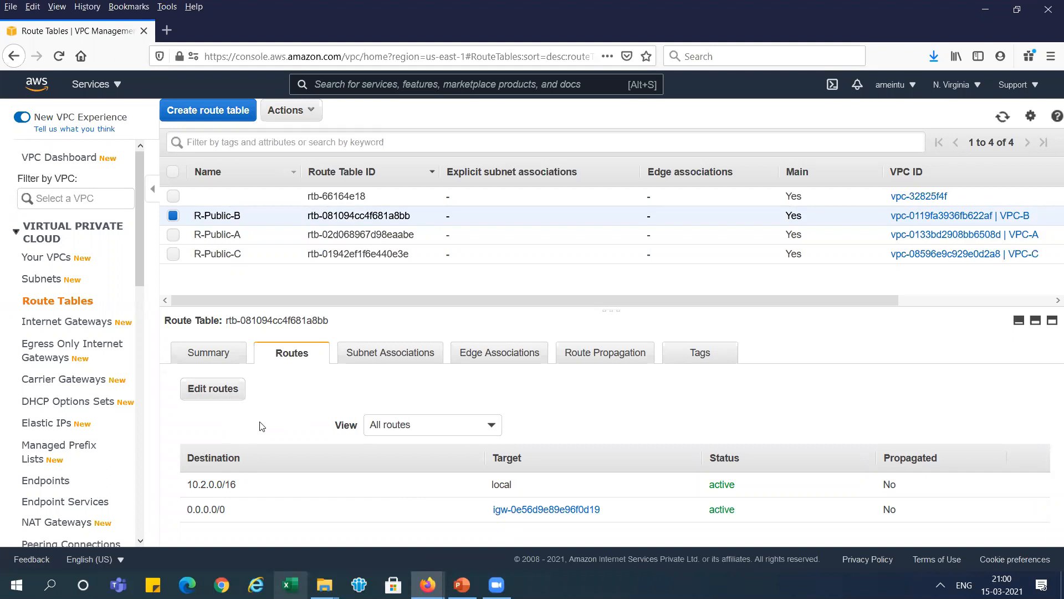
click(227, 389)
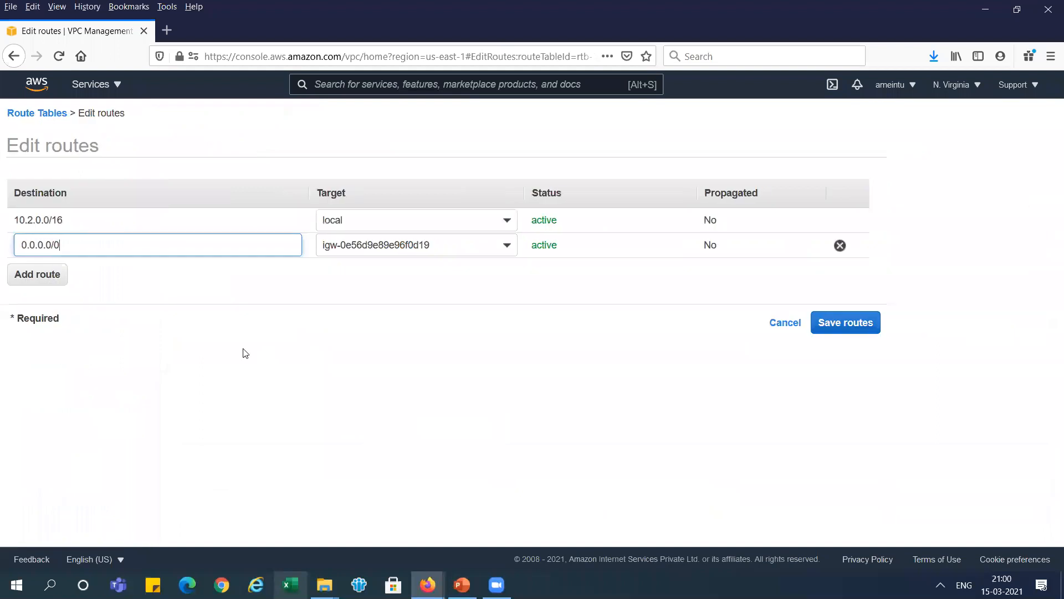
click(40, 276)
text(10.1.0.0/16)
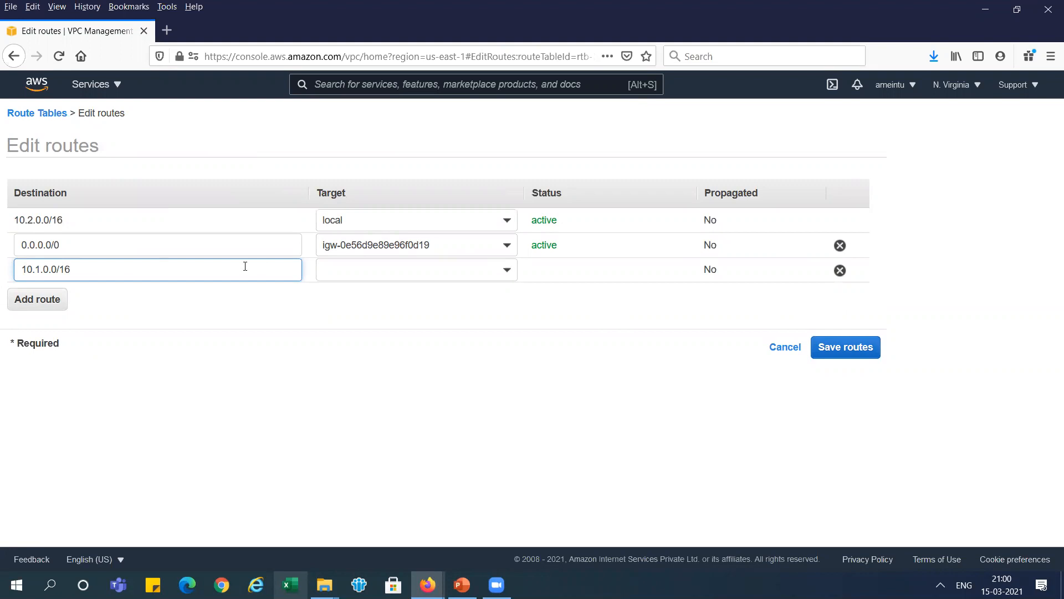
click(507, 270)
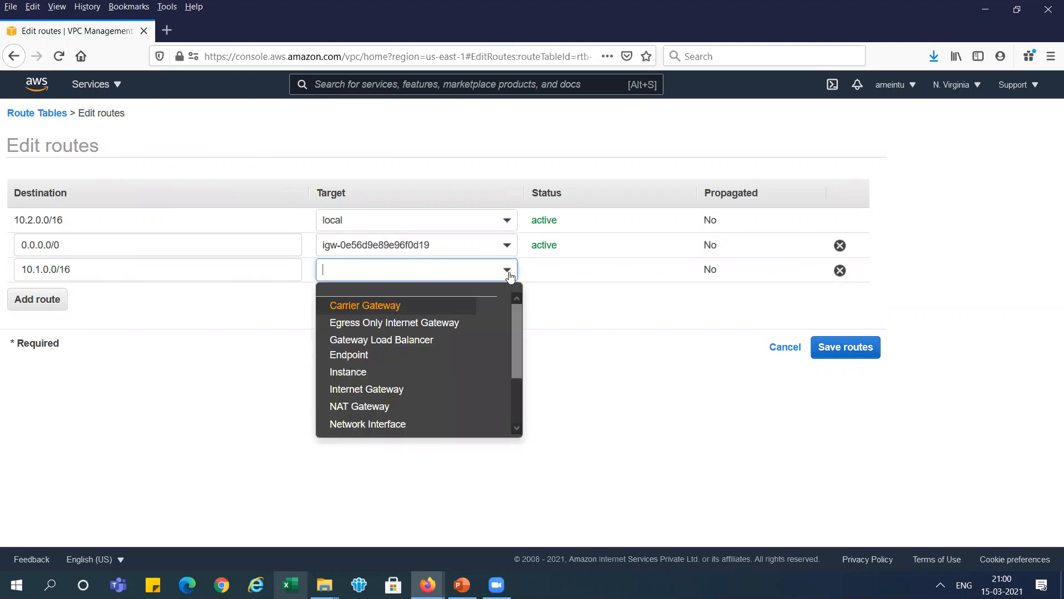
drag(517, 311, 516, 360)
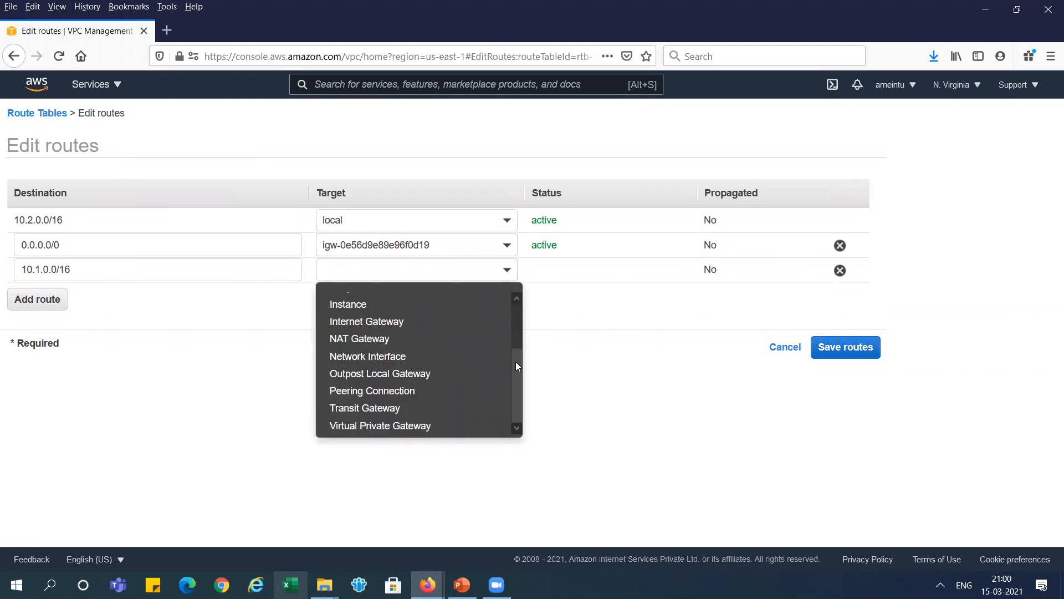
click(382, 408)
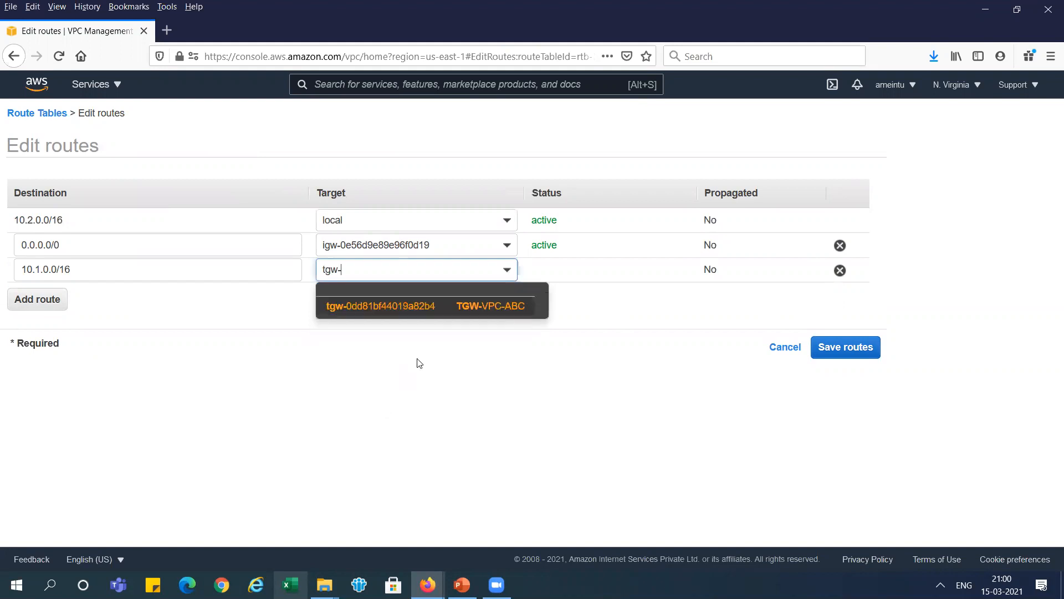
click(469, 303)
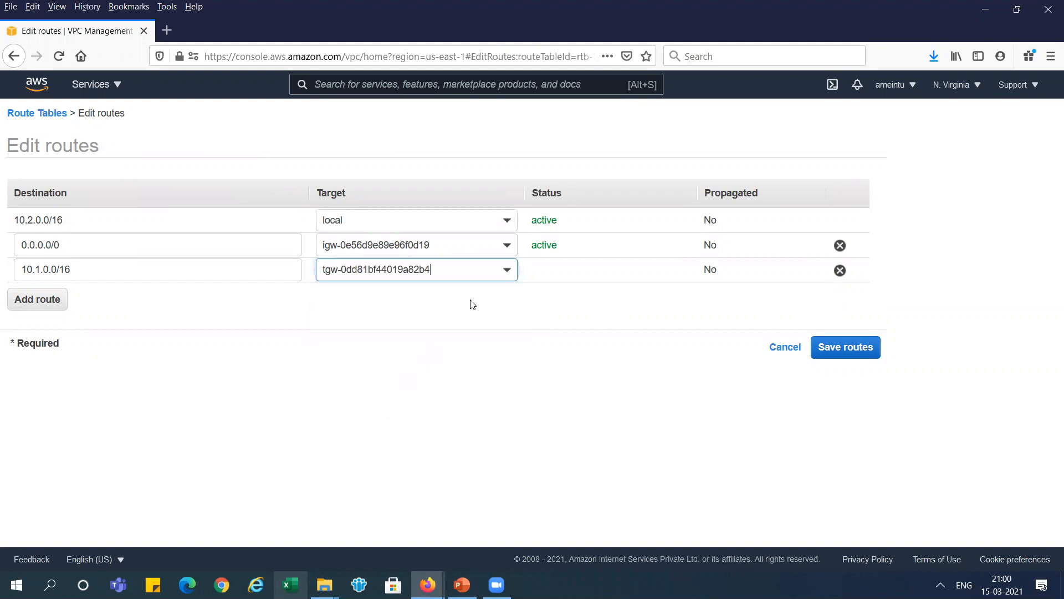
- Add a second R-Public-B route to 10.3.0.0/16 targeting transit gateway tgw-0dd81bf44019a82b4, save the routes and return to the route tables list
click(42, 300)
text(10.1.0.0/16)
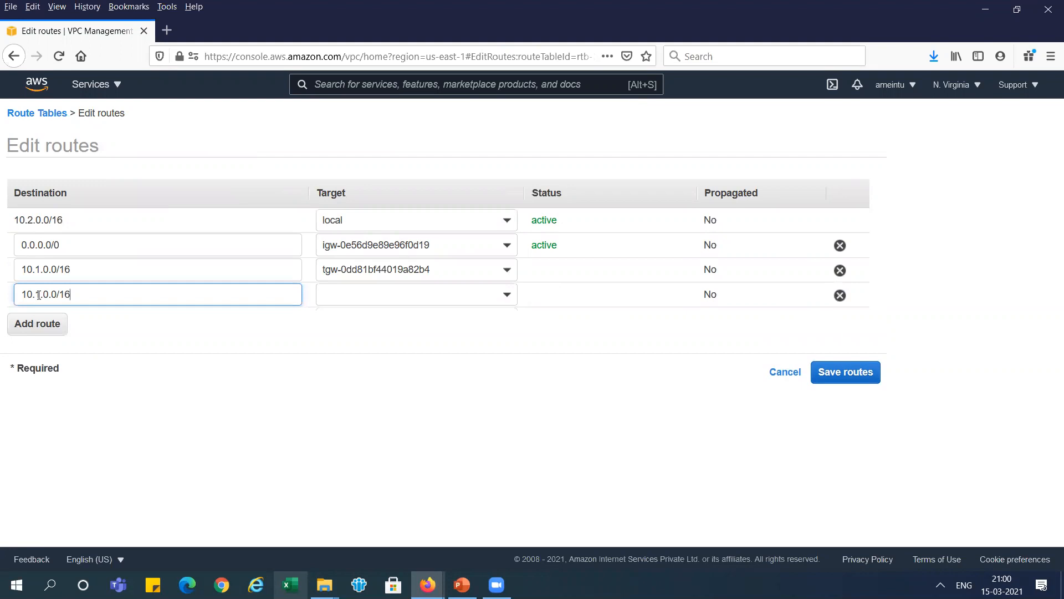
key(BackSpace)
text(3)
click(427, 291)
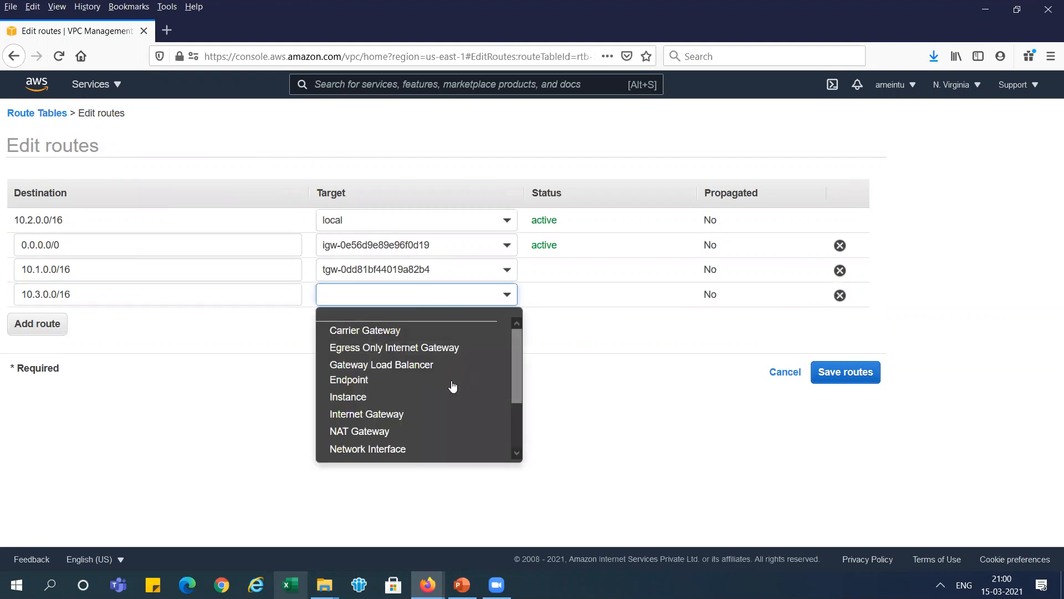
drag(514, 396, 513, 447)
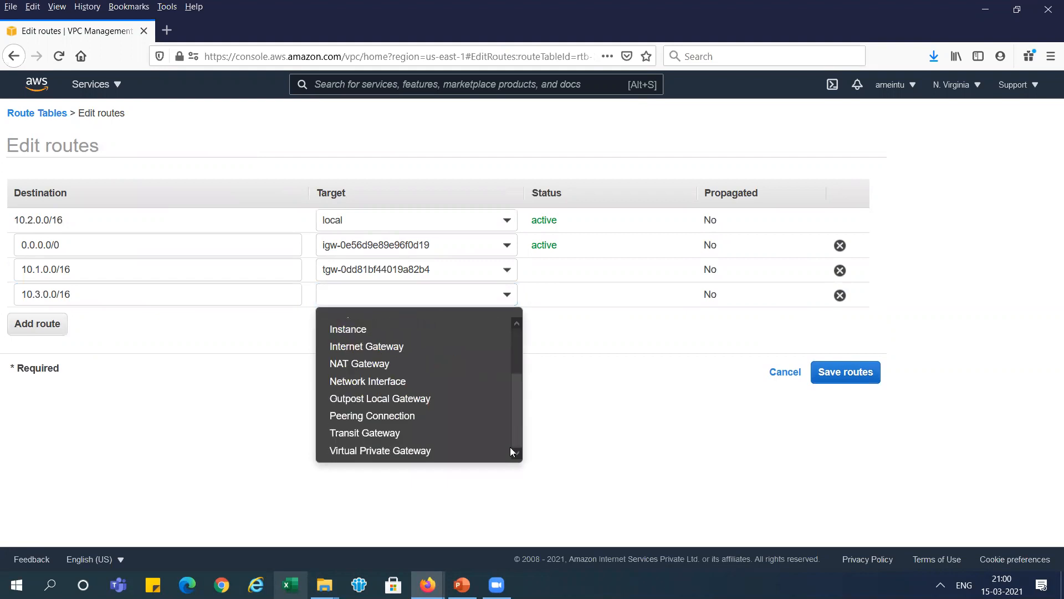
click(391, 441)
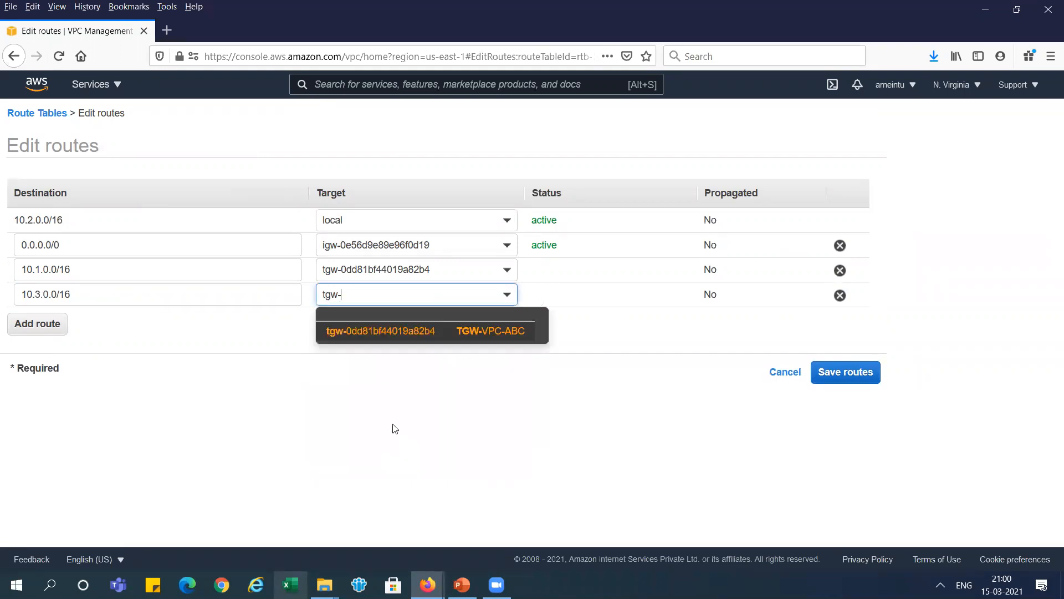
click(453, 328)
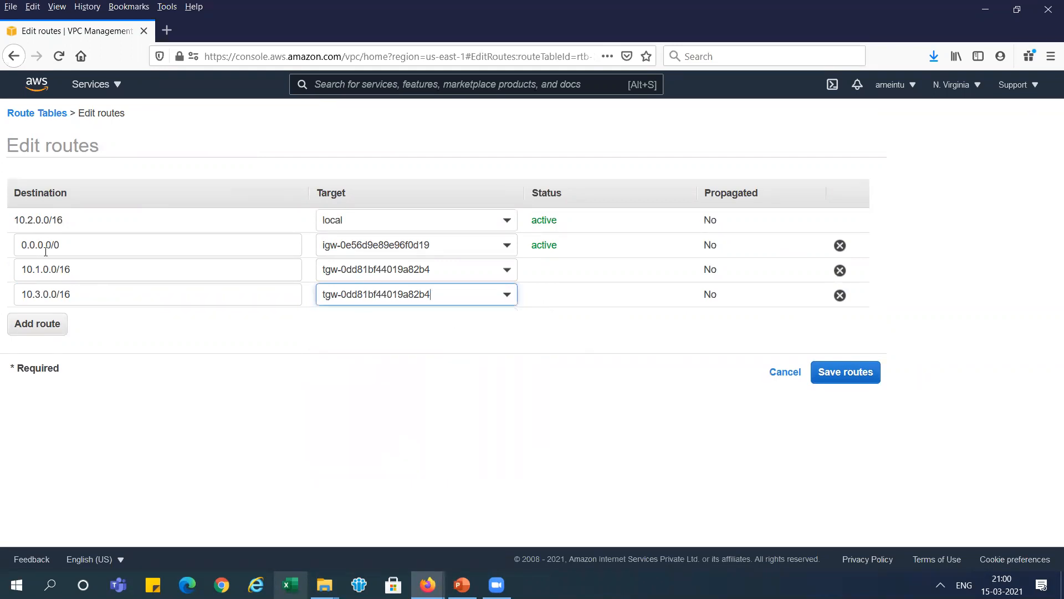
click(845, 372)
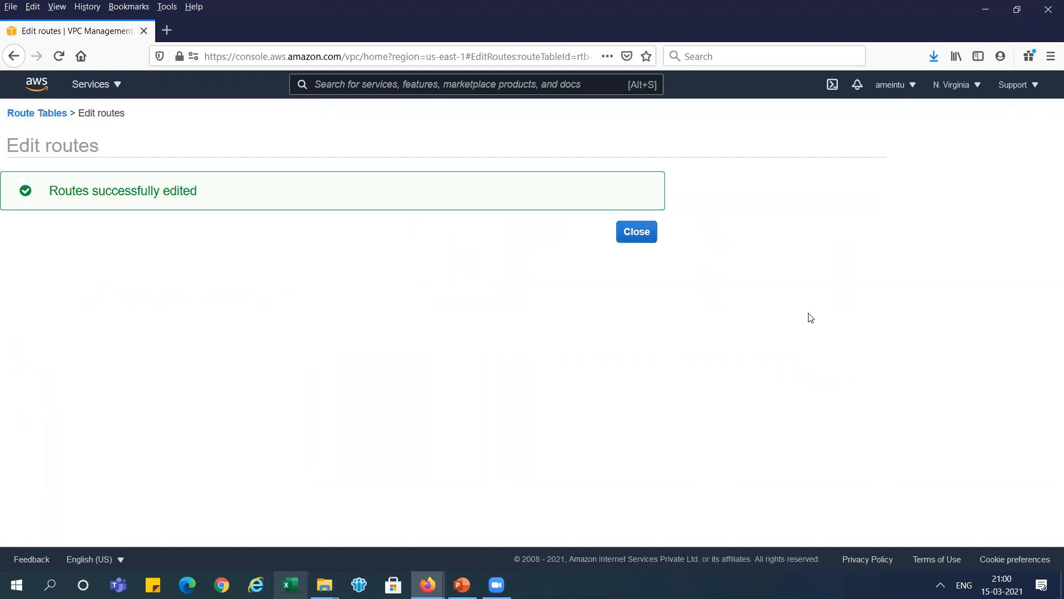
click(637, 231)
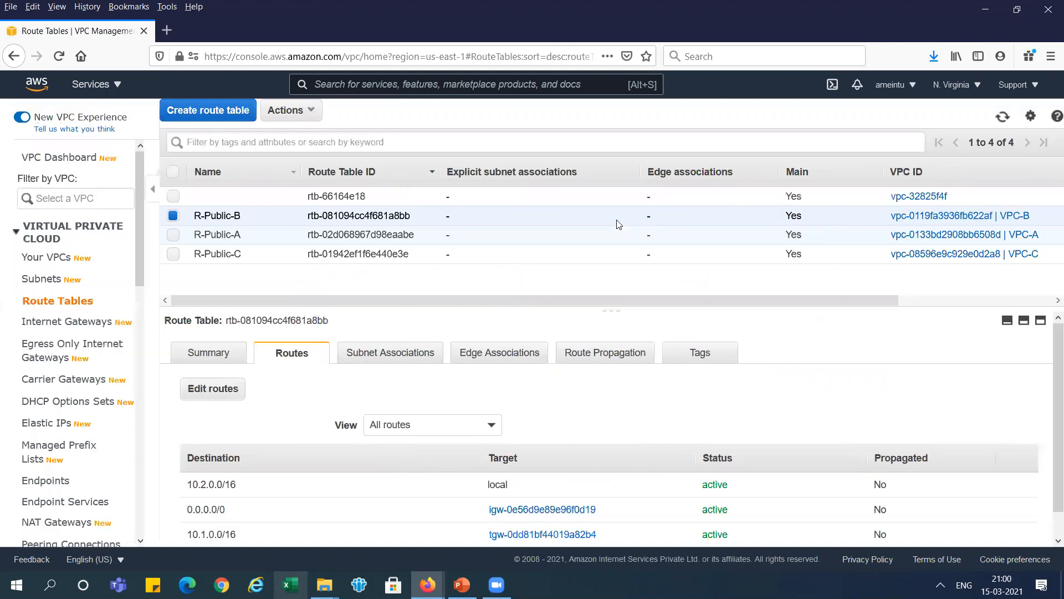
- Open only R-Public-C's routes for editing and add two routes with destinations 10.1.0.0/16 and 10.2.0.0/16
click(174, 254)
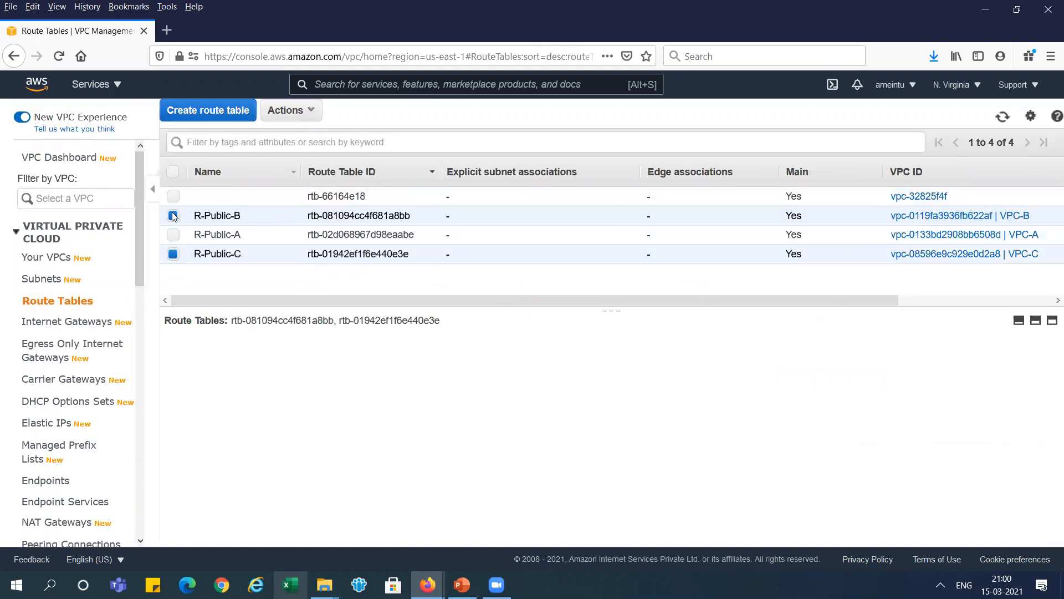
click(173, 215)
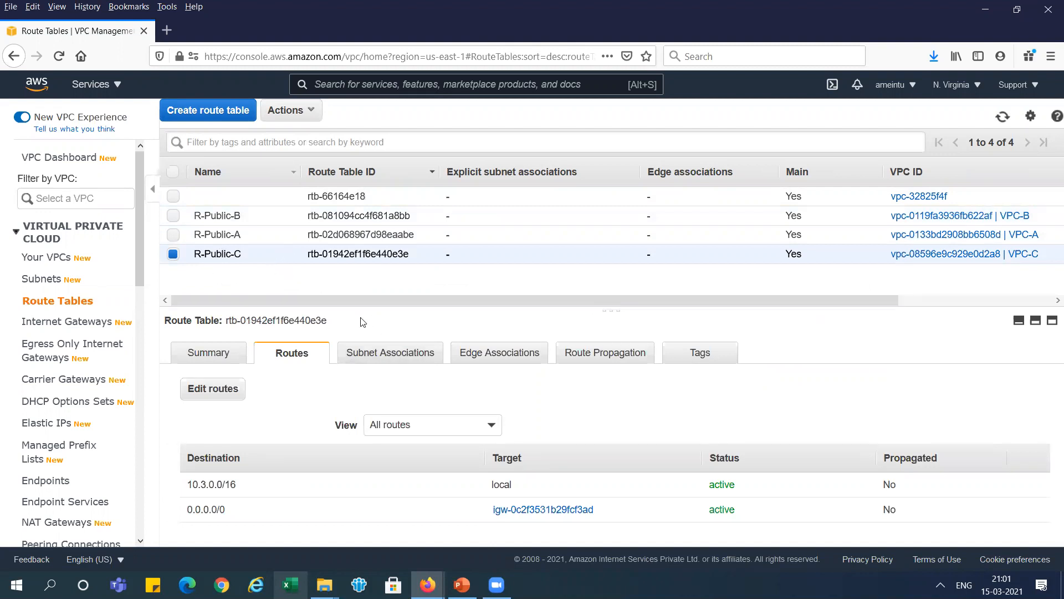
click(211, 392)
click(48, 280)
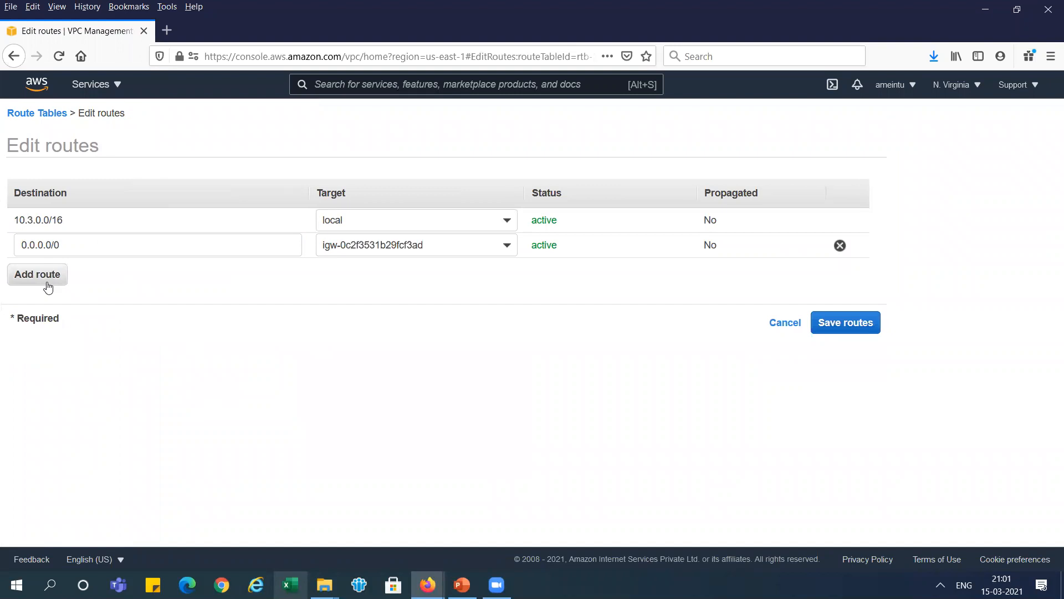
click(45, 302)
click(79, 270)
text(10.1.0.0/16)
click(72, 290)
text(10.1.0.0/16)
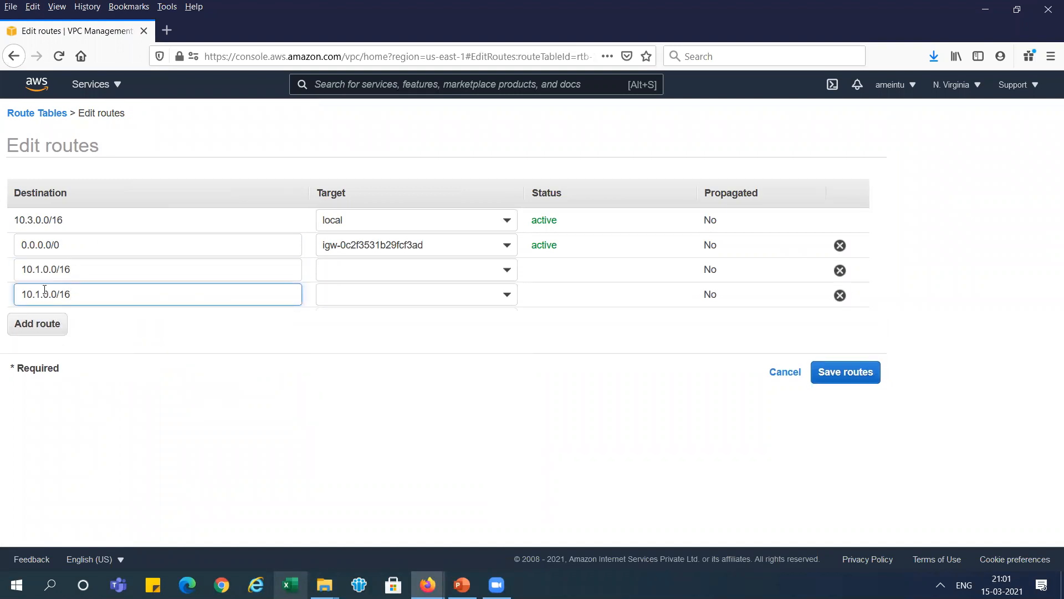
click(39, 293)
key(BackSpace)
text(2)
- Set transit gateway tgw-0dd81bf44019a82b4 as the target of both new R-Public-C routes, save them and return to the route tables list
click(414, 273)
scroll(507, 416, down, 2)
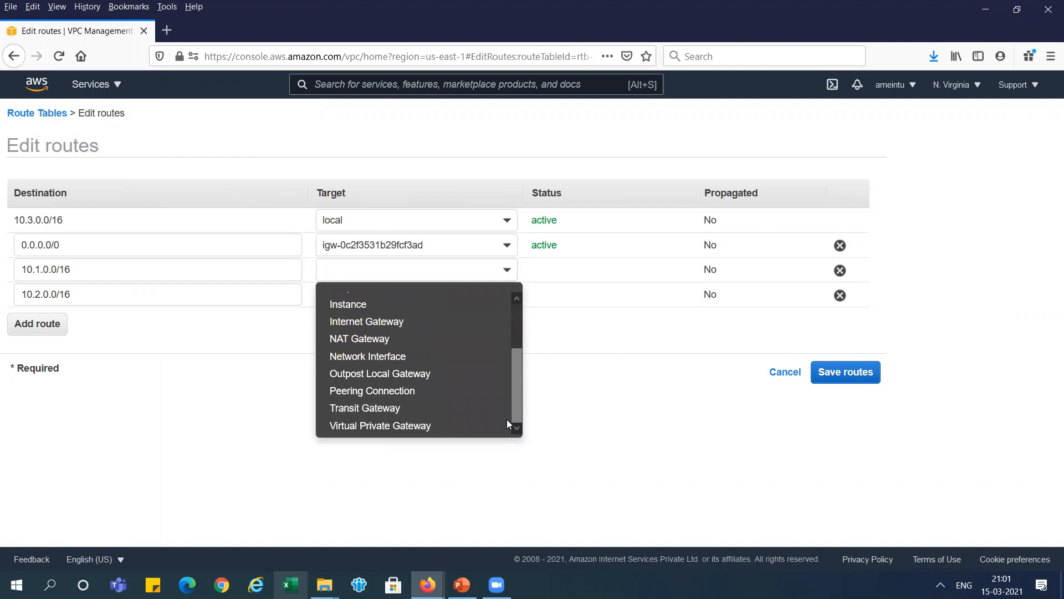
click(393, 410)
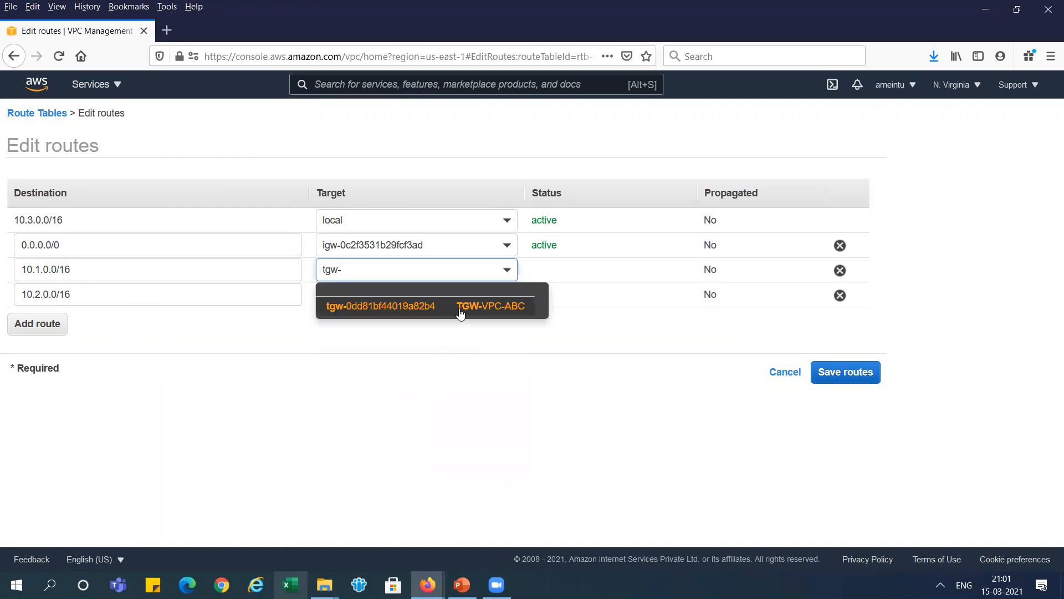
click(460, 313)
click(470, 299)
drag(511, 342, 460, 436)
click(411, 436)
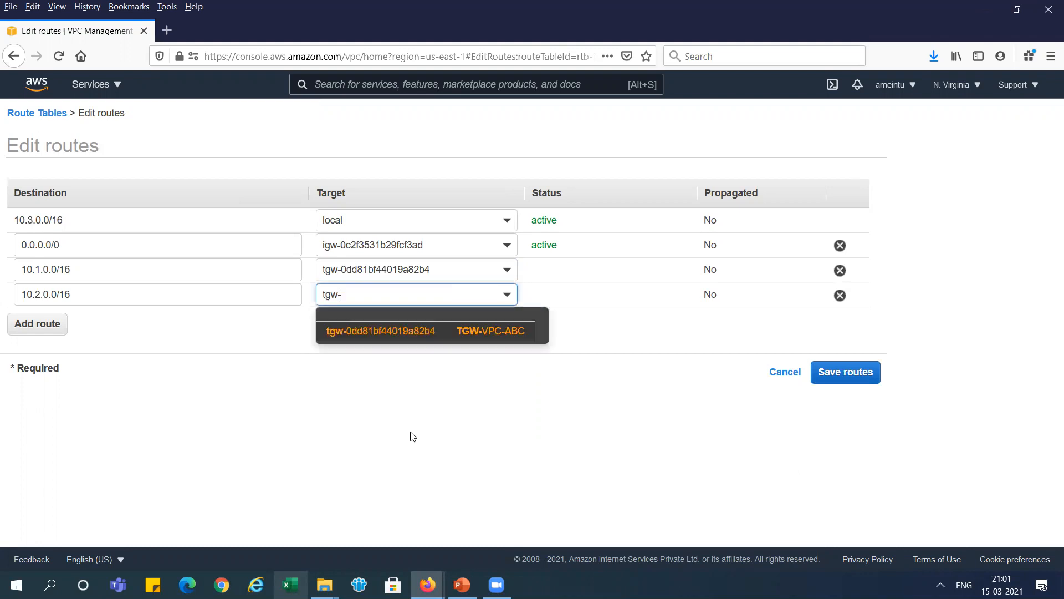
click(502, 333)
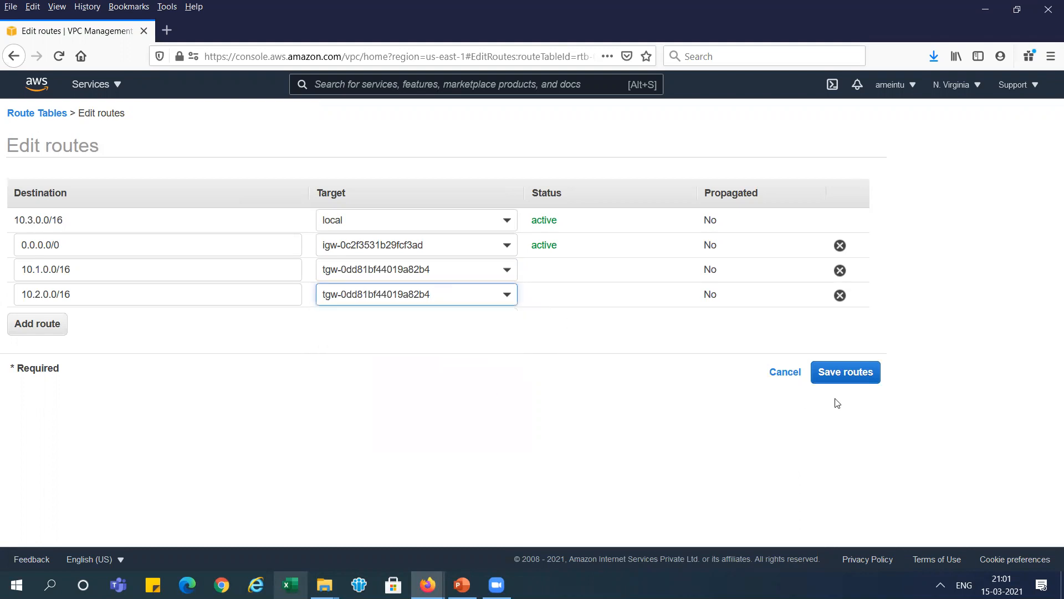
click(868, 374)
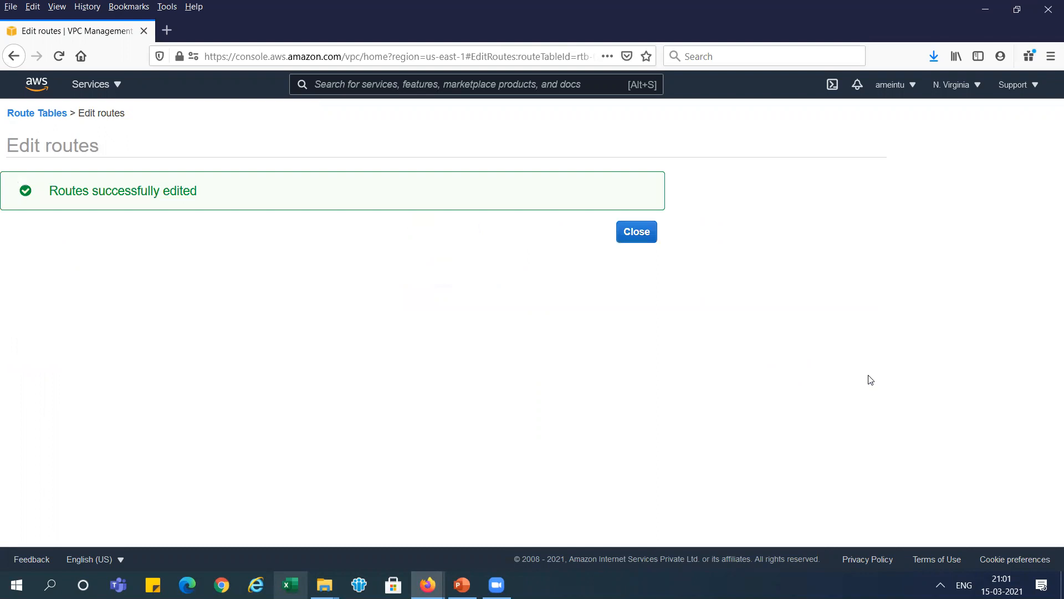
click(637, 233)
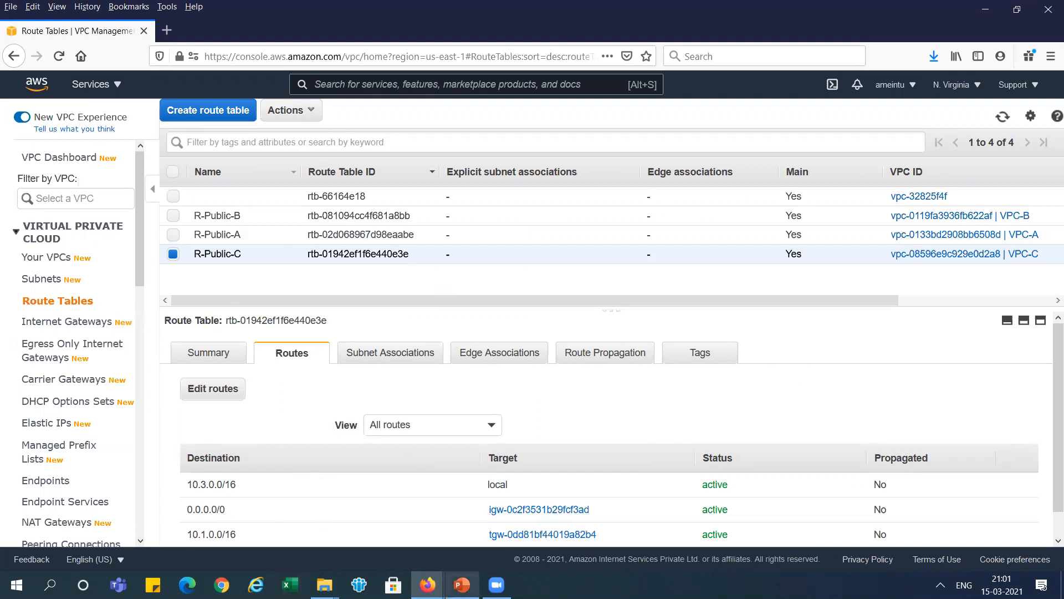
- Switch to the PowerPoint notes, open the Security Group – Create slide and copy the security group name SG-VPC-A
click(462, 584)
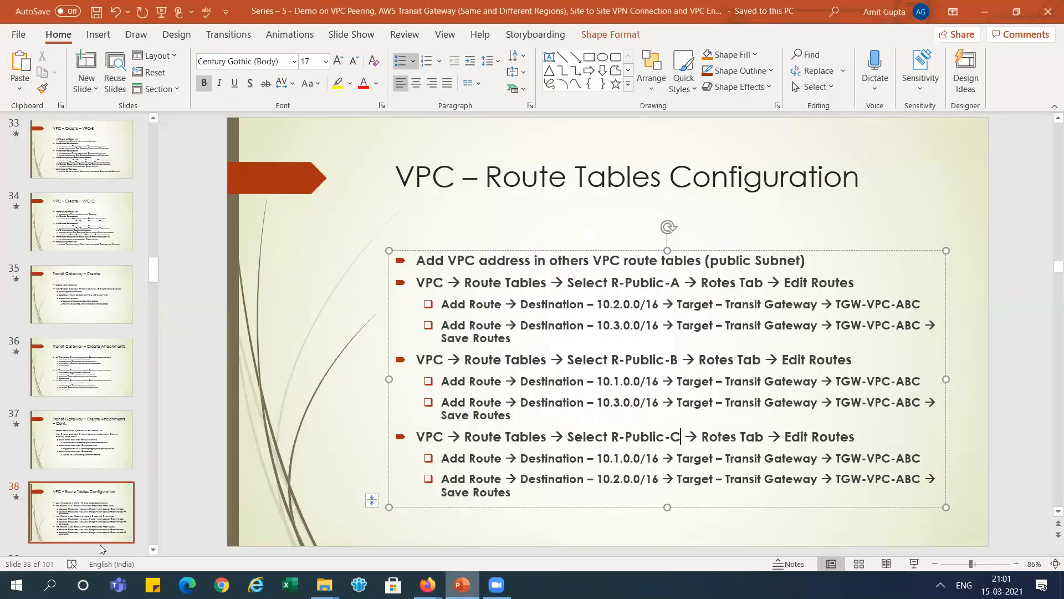
drag(153, 547, 154, 550)
click(99, 363)
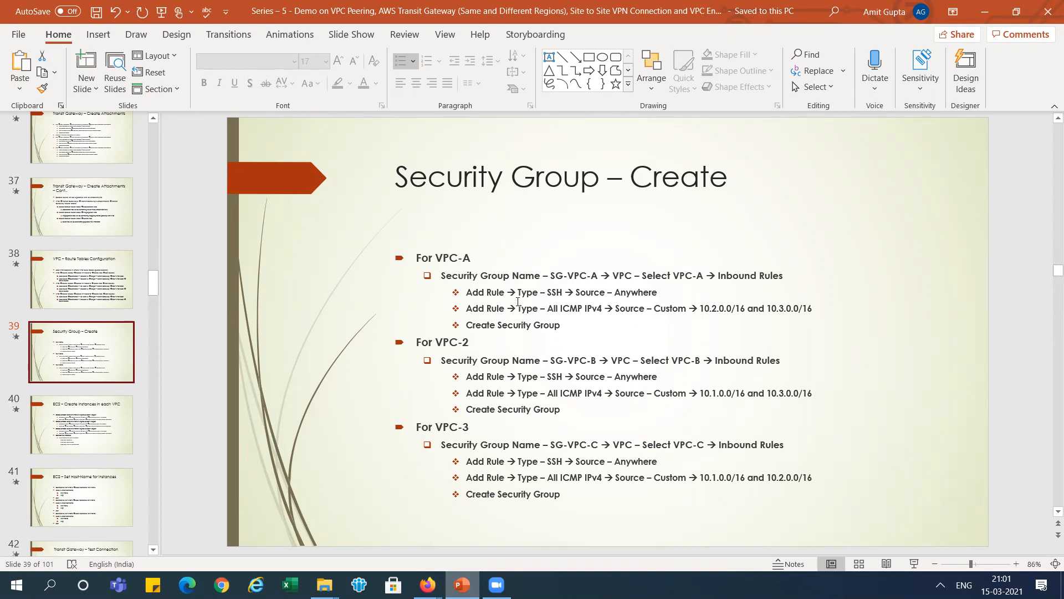
drag(553, 274, 599, 281)
key(ctrl+c)
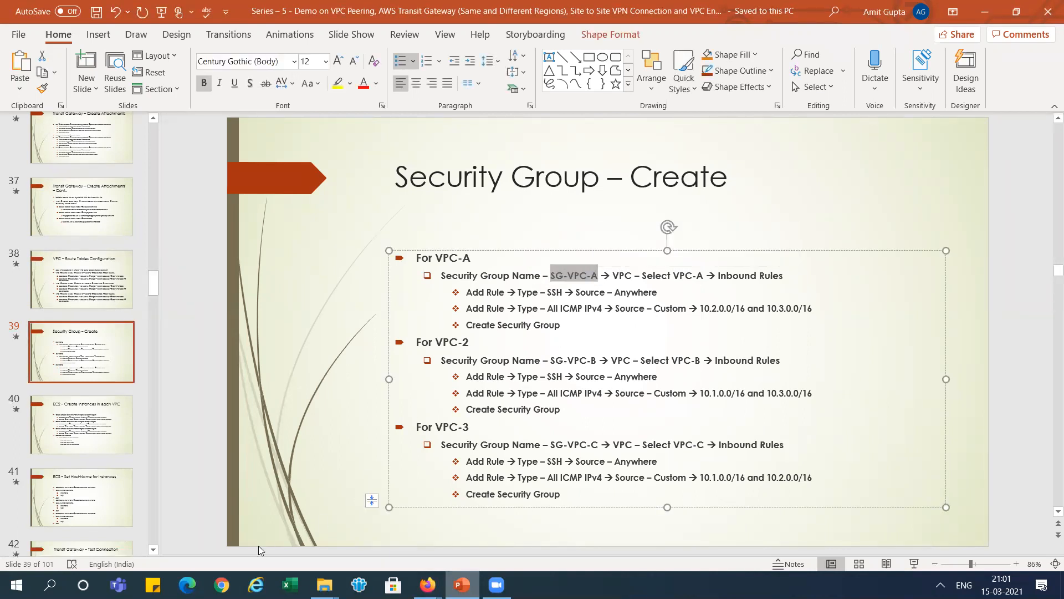
- Switch back to the AWS console in Firefox and open the EC2 service in a new browser tab
click(427, 584)
click(388, 521)
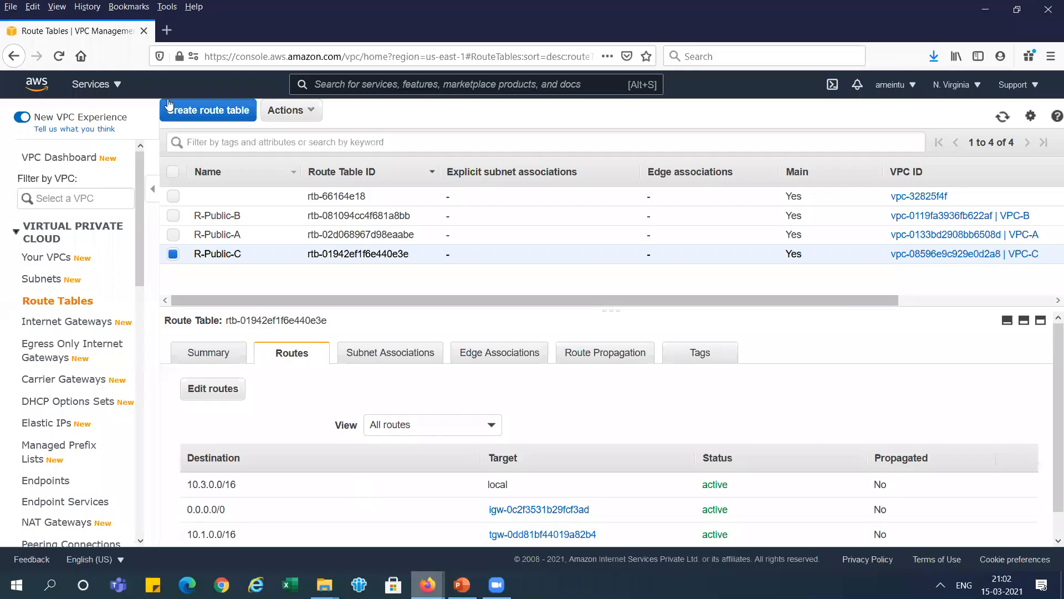
click(121, 86)
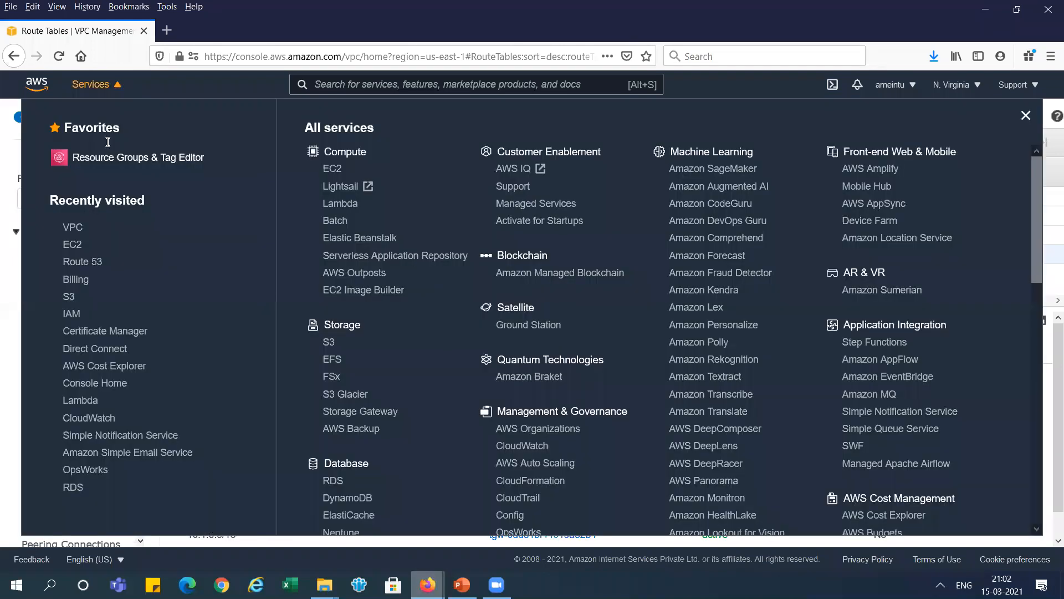
middle_click(78, 248)
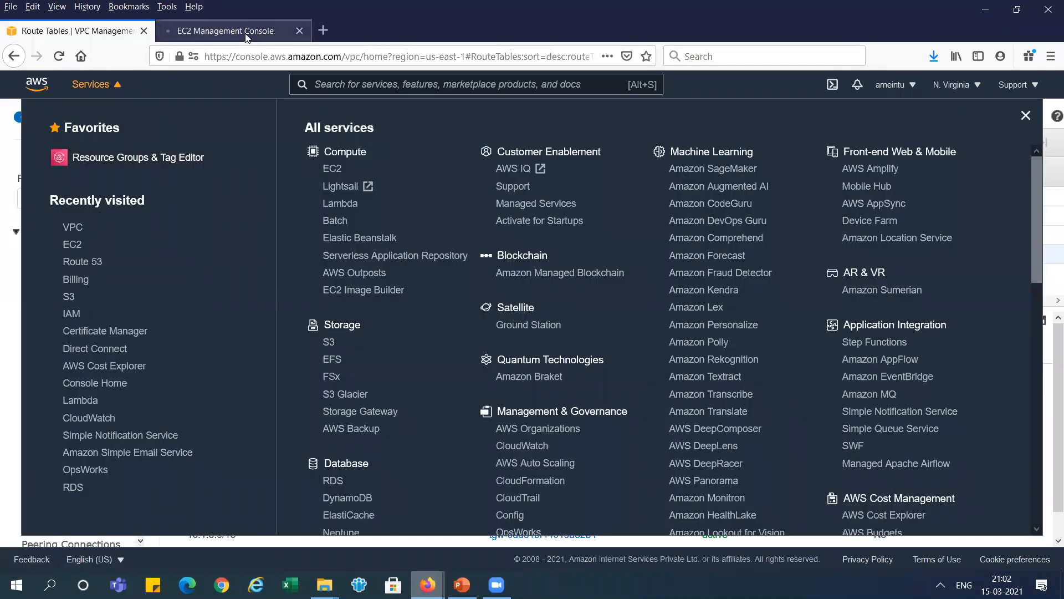
- Go to the EC2 browser tab, open the Security Groups list and start creating a security group
click(246, 33)
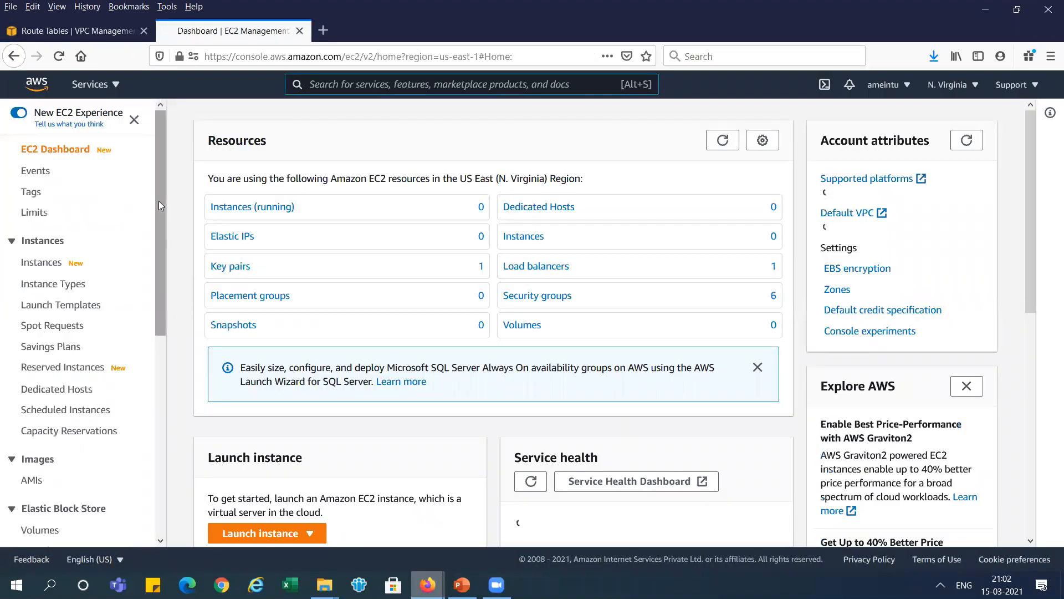
drag(159, 201, 160, 372)
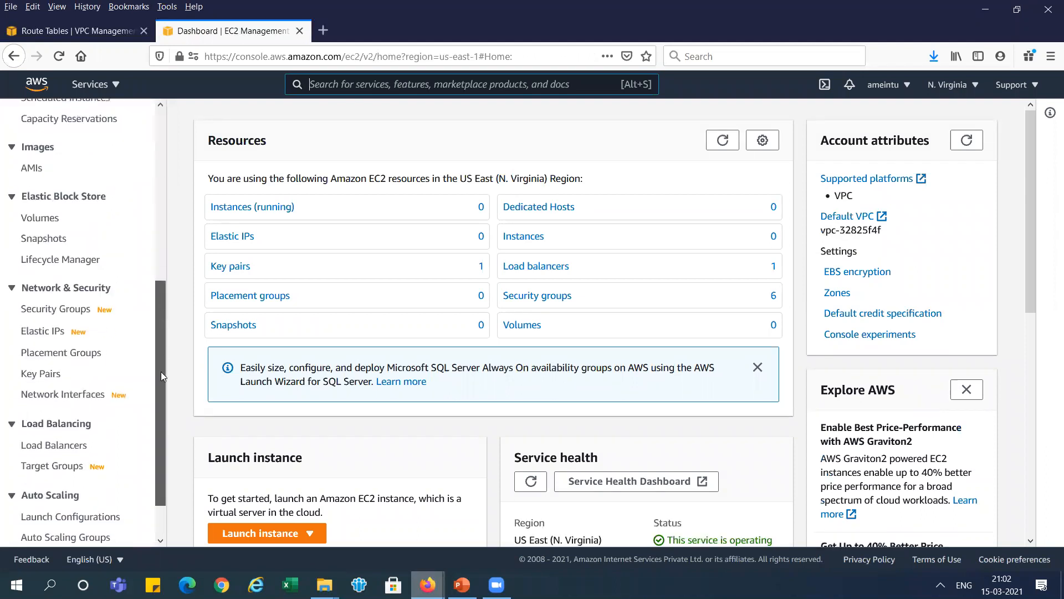
click(80, 311)
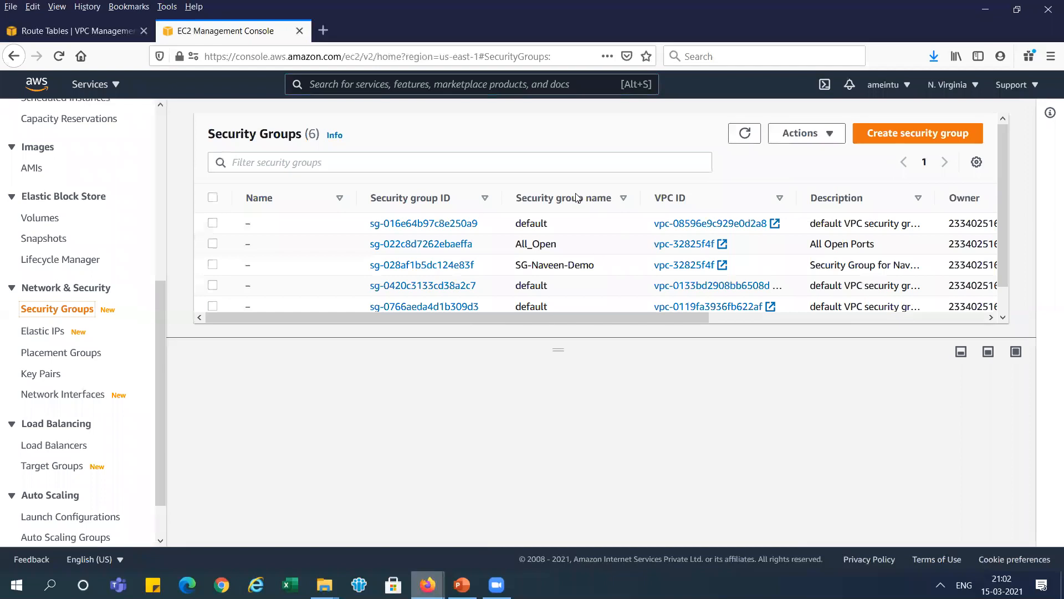
click(935, 146)
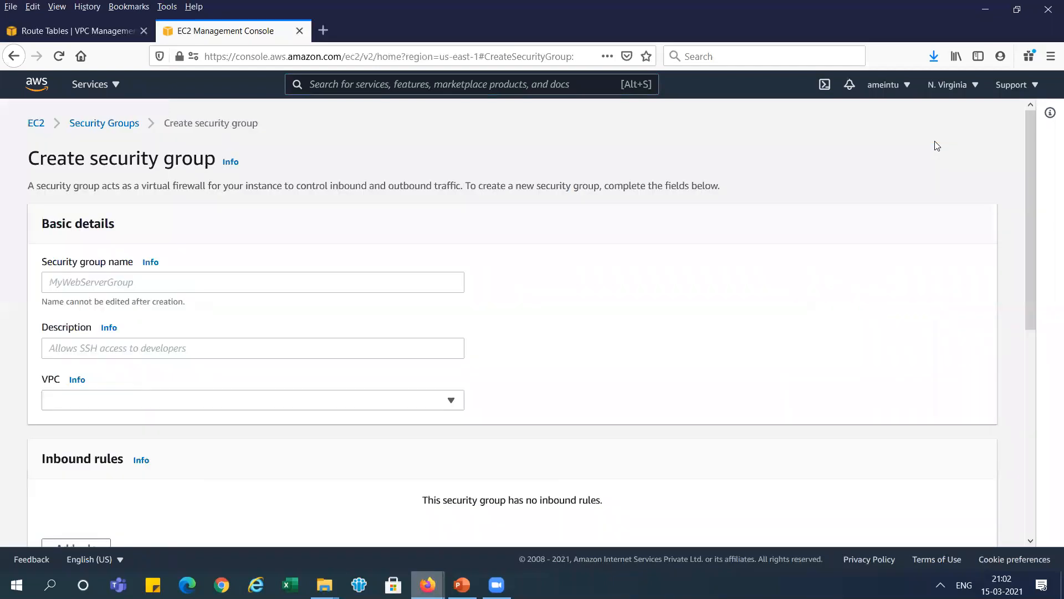
- Enter SG-VPC-A as the security group's name and description, and assign it to vpc-0133bd2908bb6508d (VPC-A)
click(342, 277)
text(SG-VPC-A)
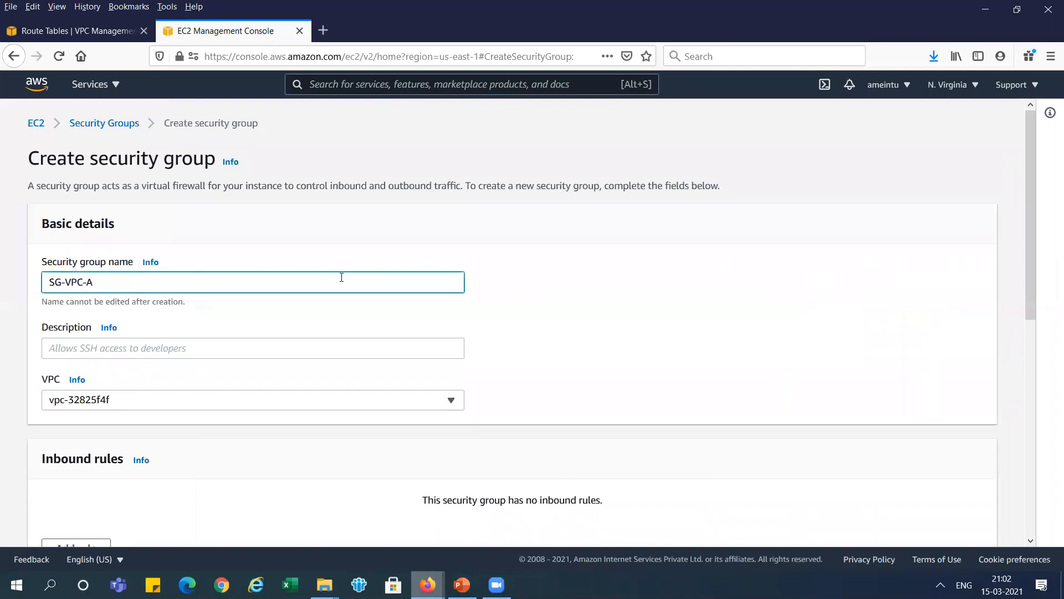
click(167, 347)
text(SG-VPC-A)
click(198, 399)
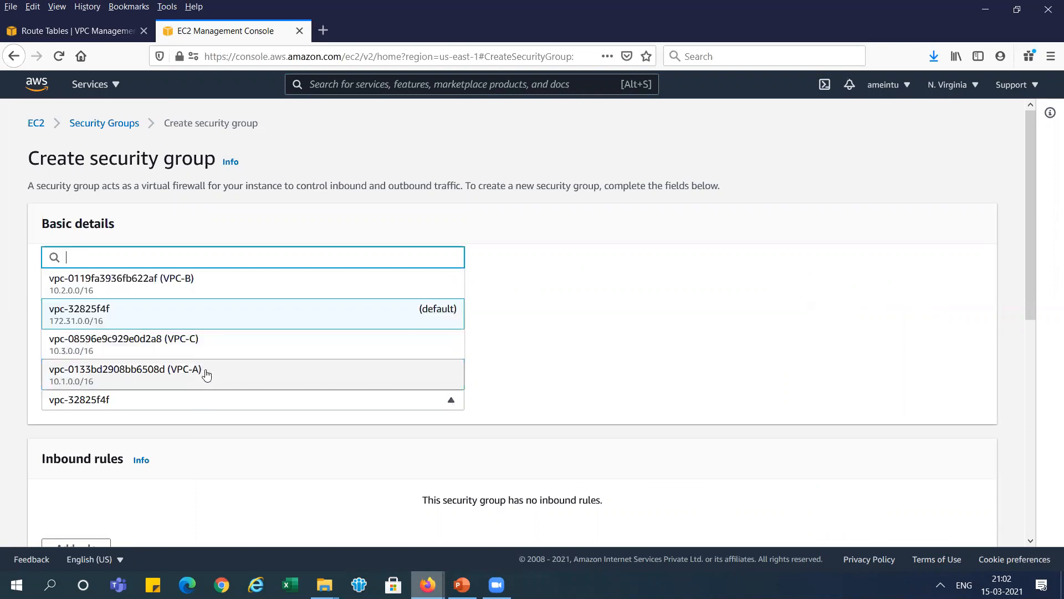
click(204, 373)
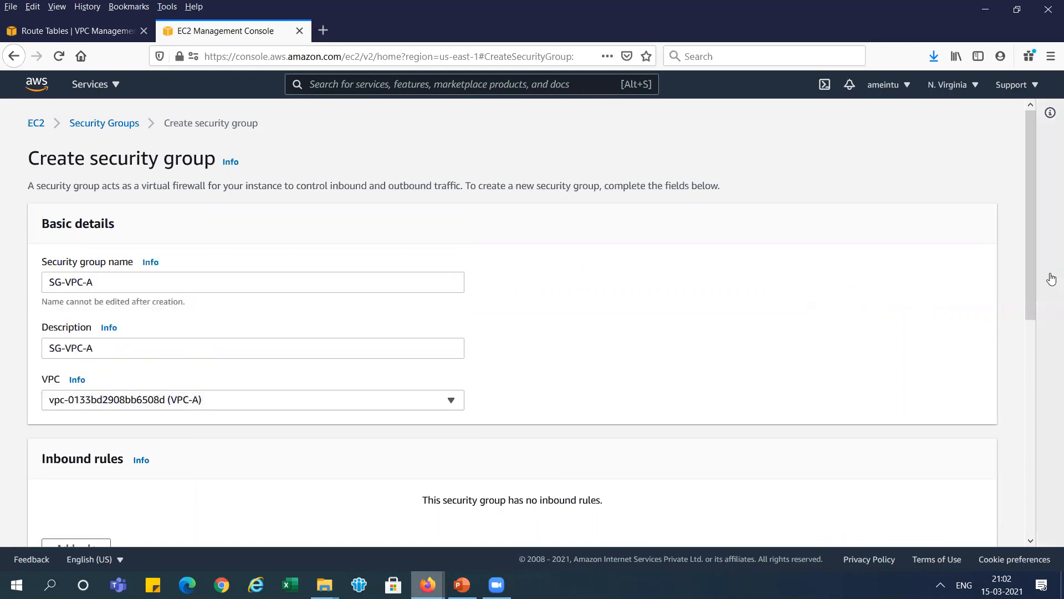
- Add a tag to the security group with key Name and value SG-VPC-A
drag(1035, 260, 1036, 491)
click(112, 452)
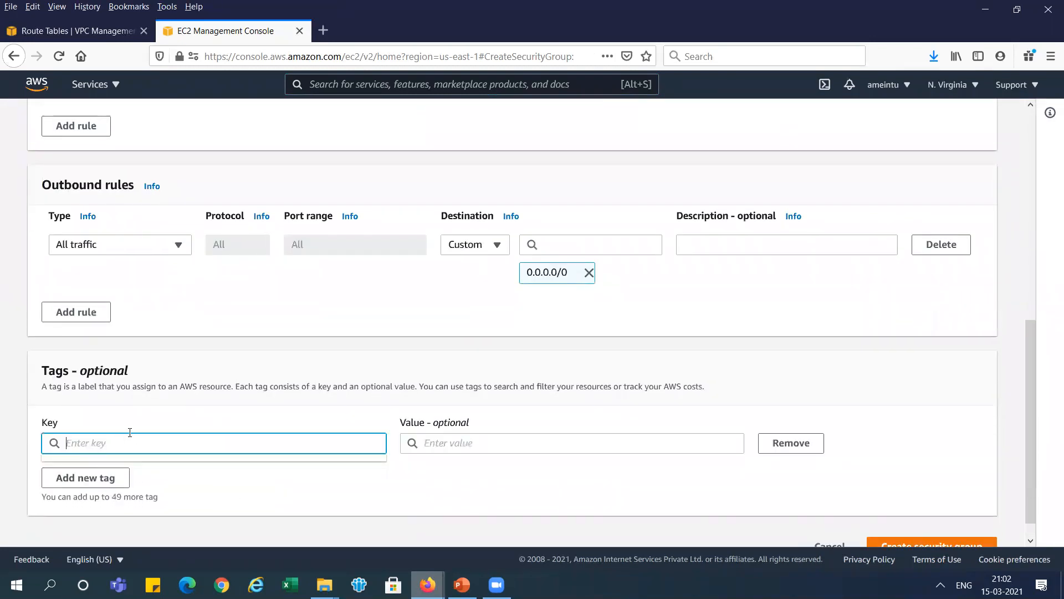
text(Na)
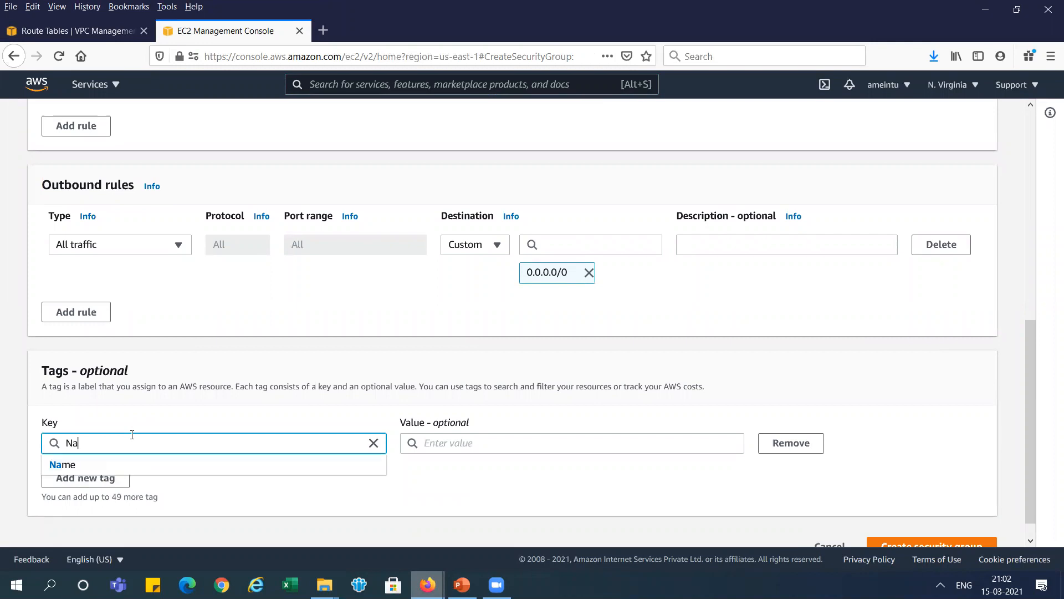
click(118, 466)
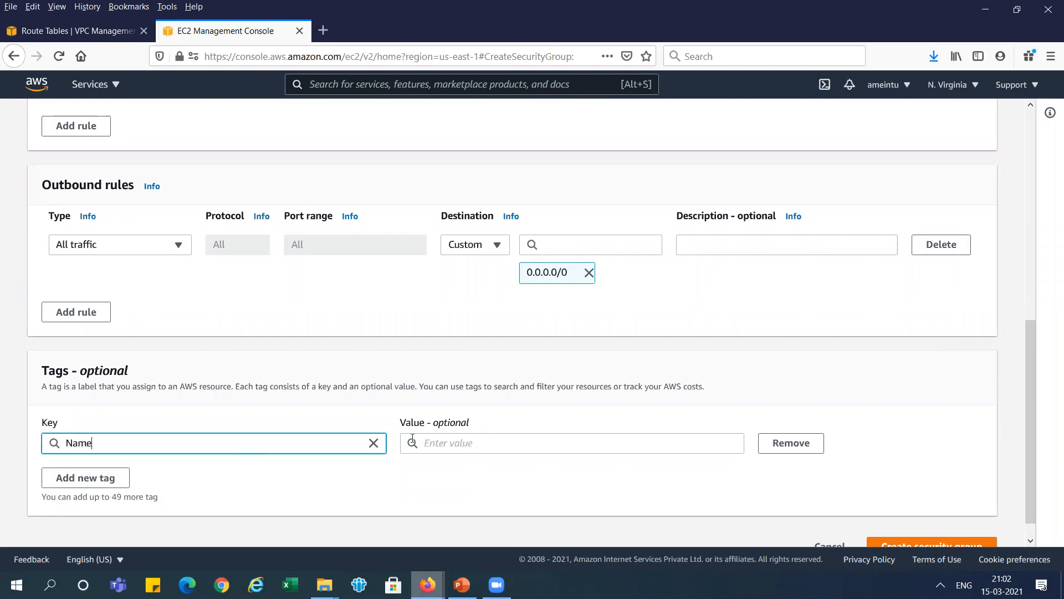
click(463, 437)
key(ctrl+v)
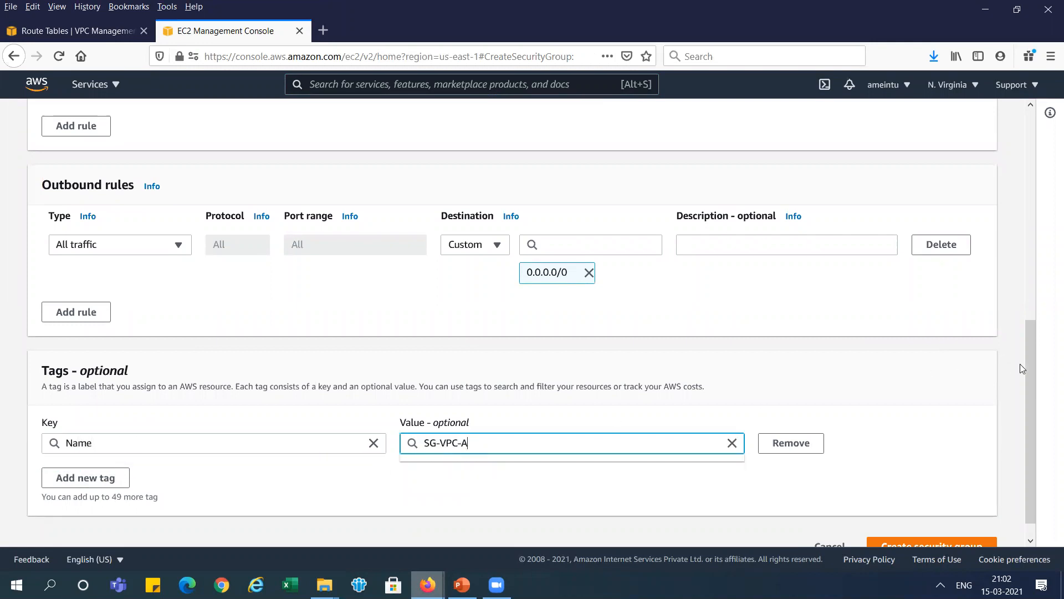
- Add an inbound rule of type SSH with the source set to Anywhere
drag(1032, 362, 1026, 265)
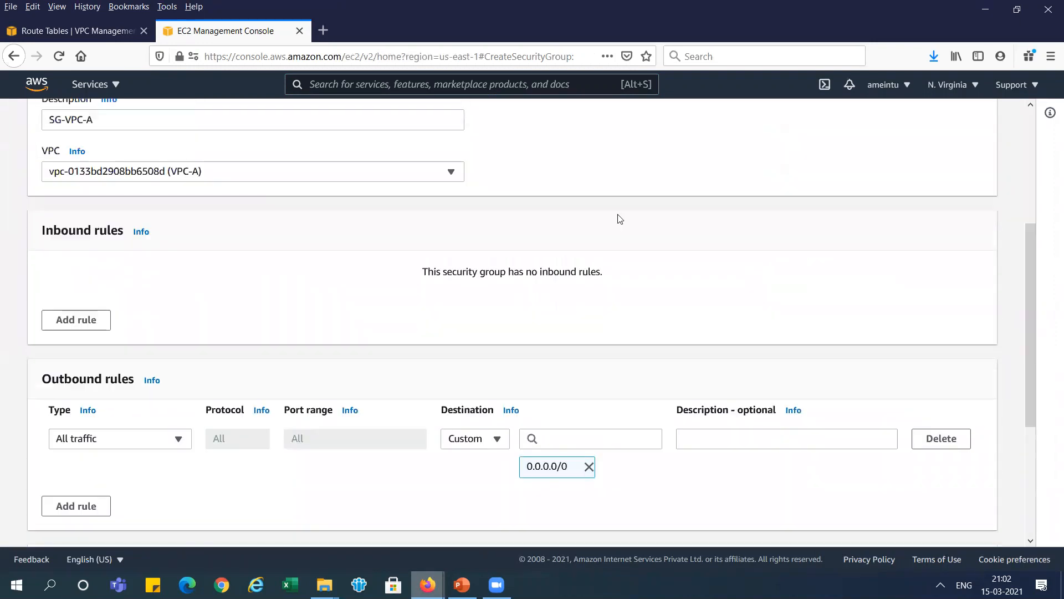
click(91, 321)
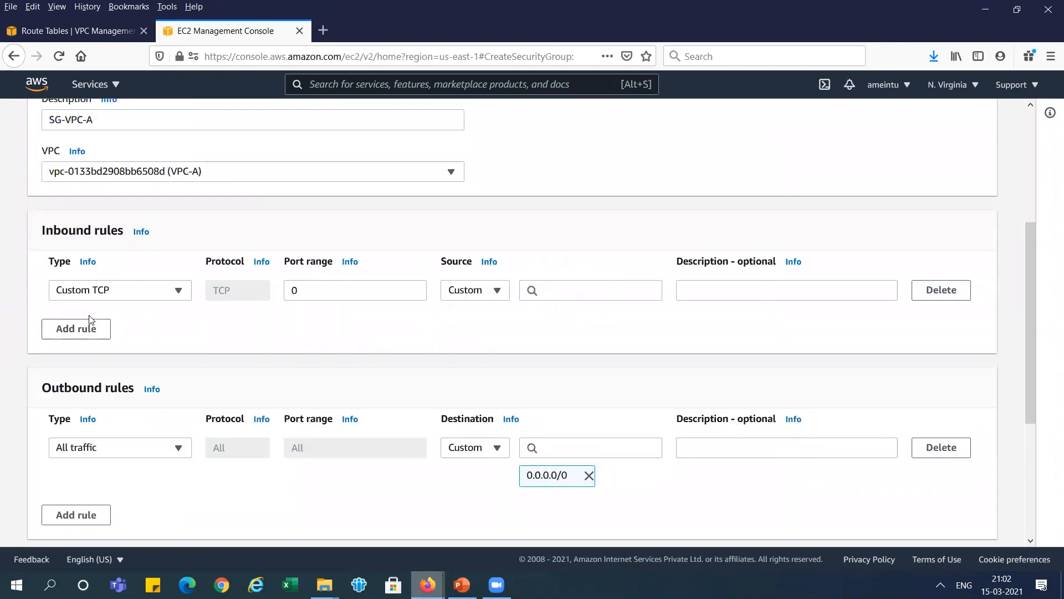
click(179, 292)
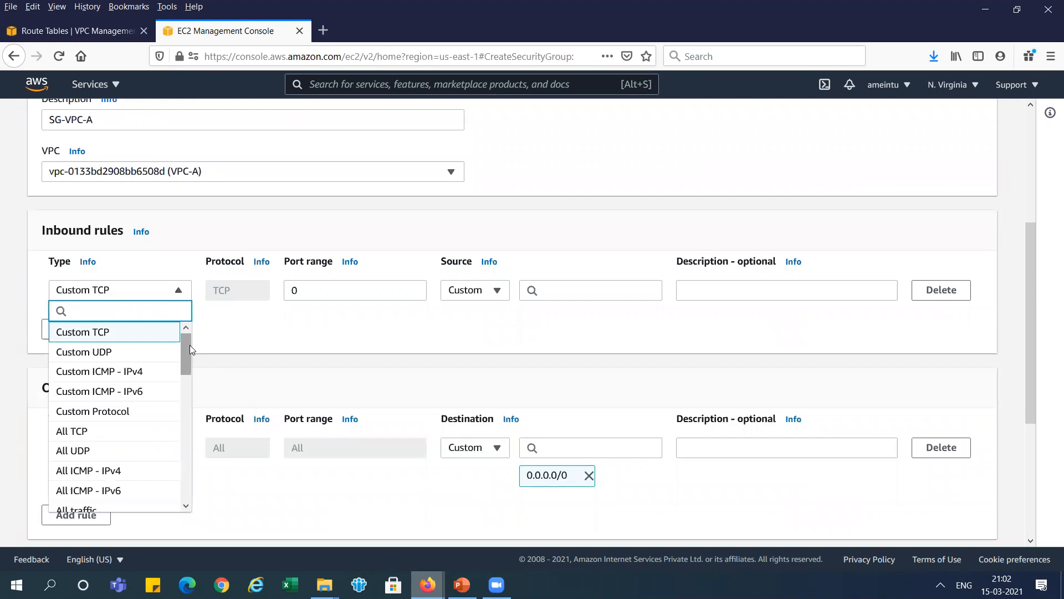
scroll(185, 374, down, 2)
scroll(184, 374, down, 1)
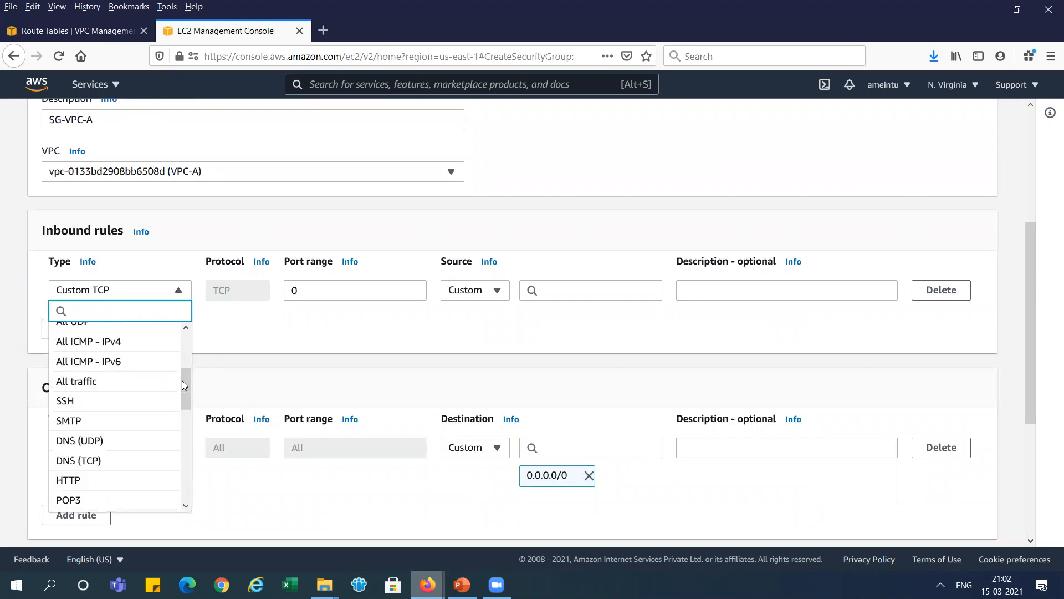
click(124, 400)
click(487, 299)
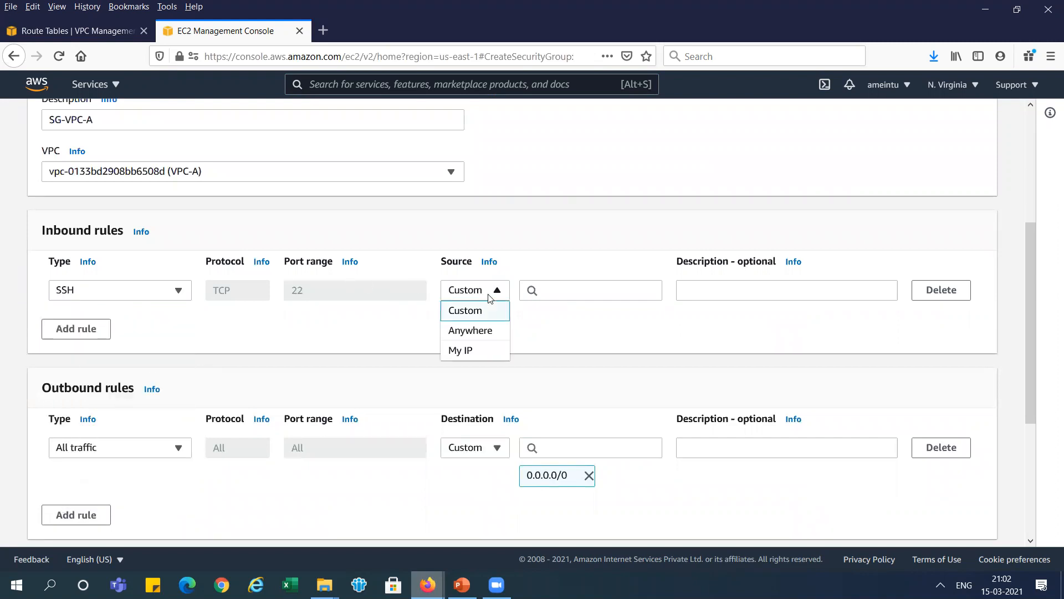
click(487, 343)
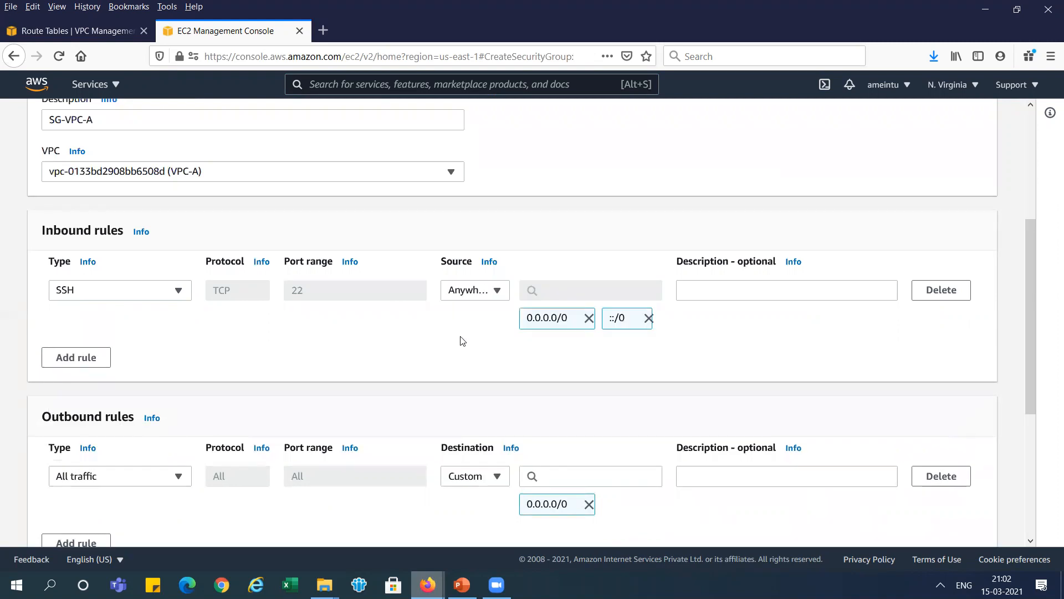
- Add a second inbound rule, All ICMP - IPv4, with custom source 10.2.0.0/16 copied from the VPC-A instructions in the PowerPoint notes
click(69, 368)
click(176, 349)
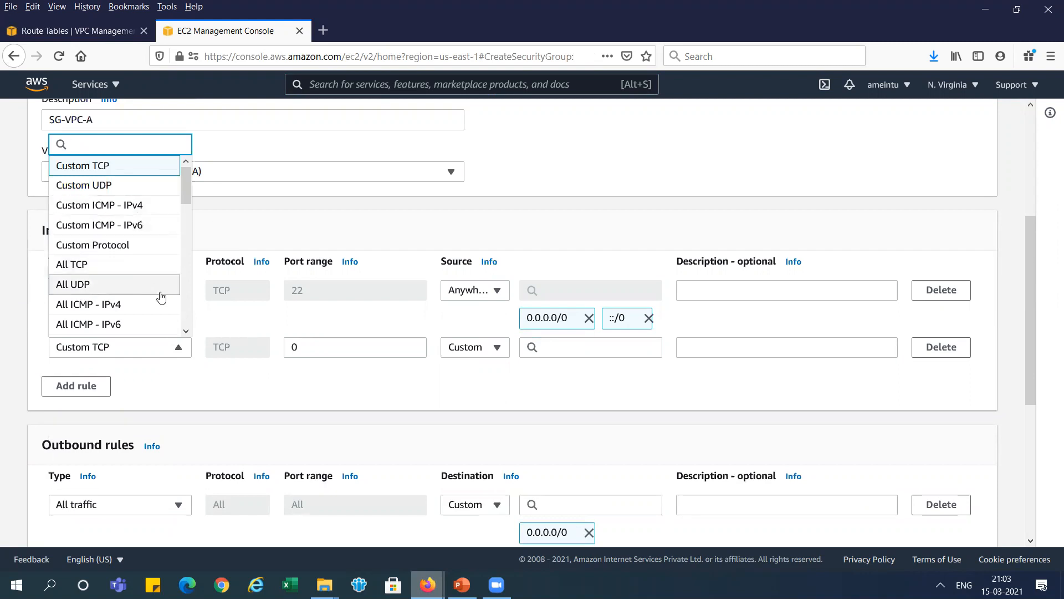
click(136, 306)
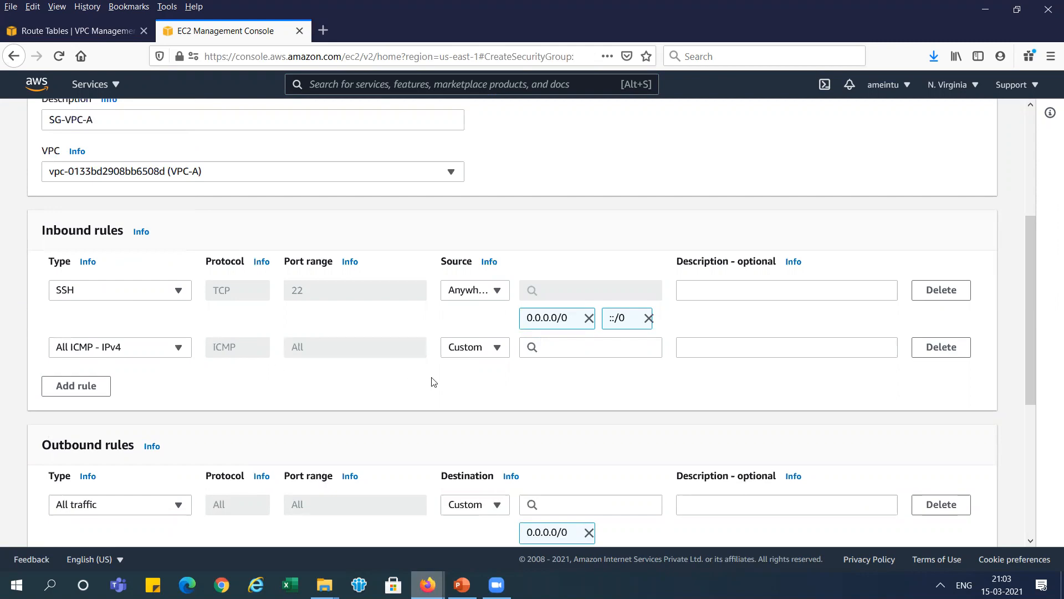
key(alt+Tab)
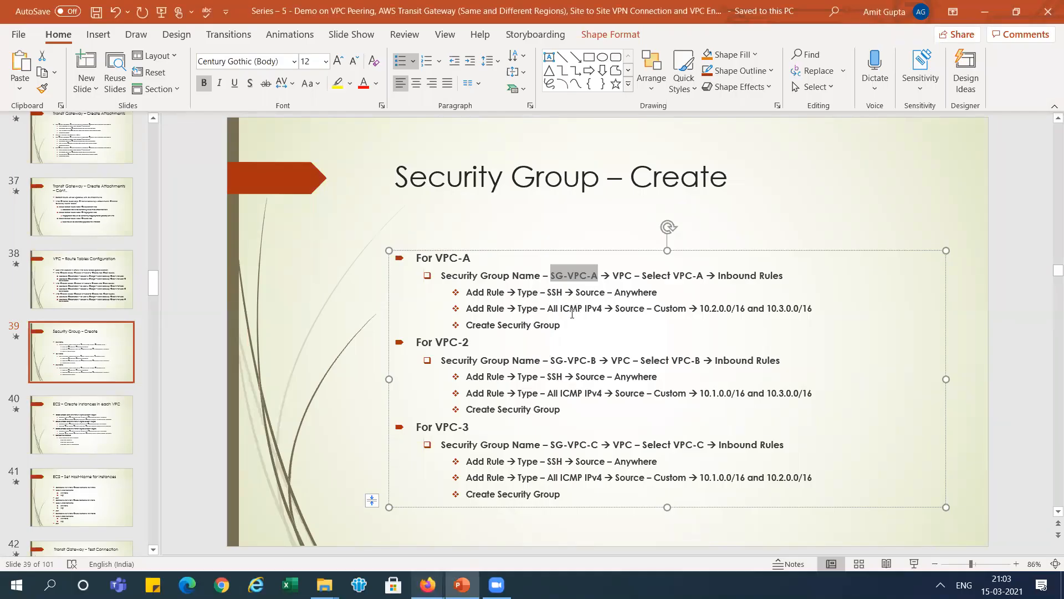
drag(702, 308, 742, 308)
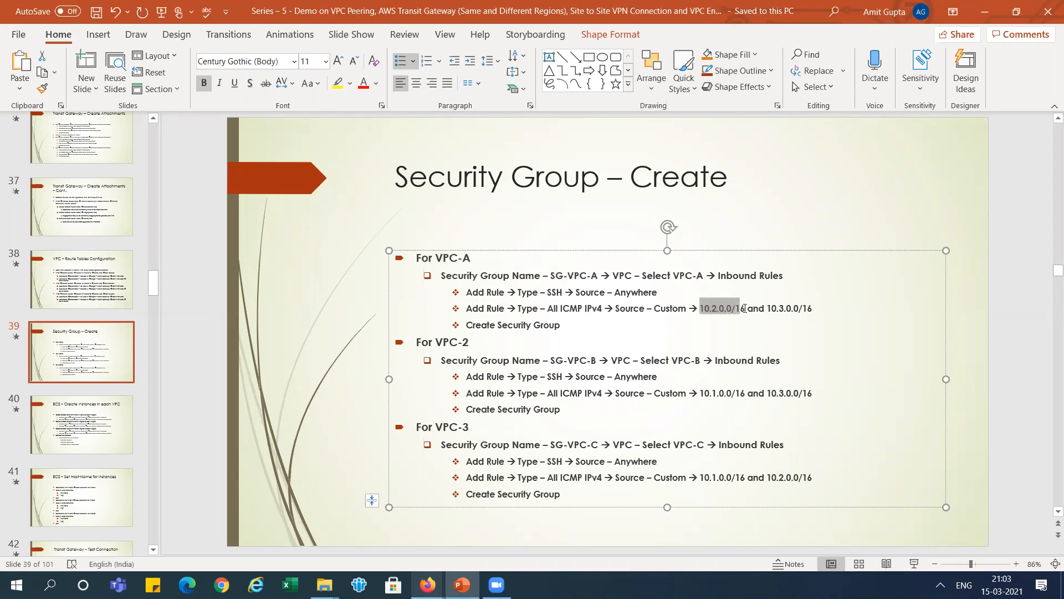
key(ctrl+c)
key(alt+Tab)
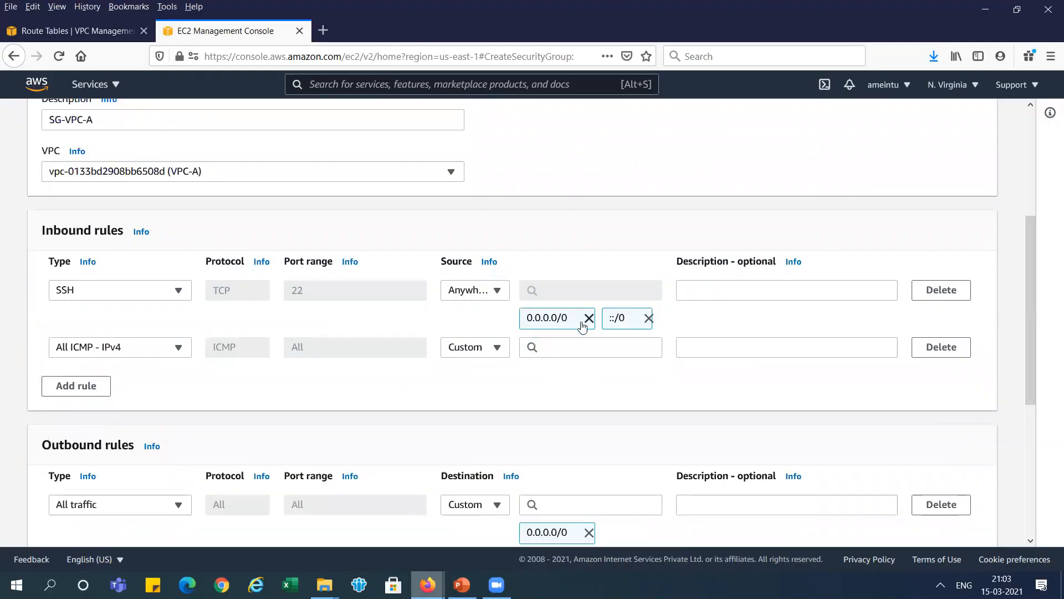
click(564, 343)
key(ctrl+v)
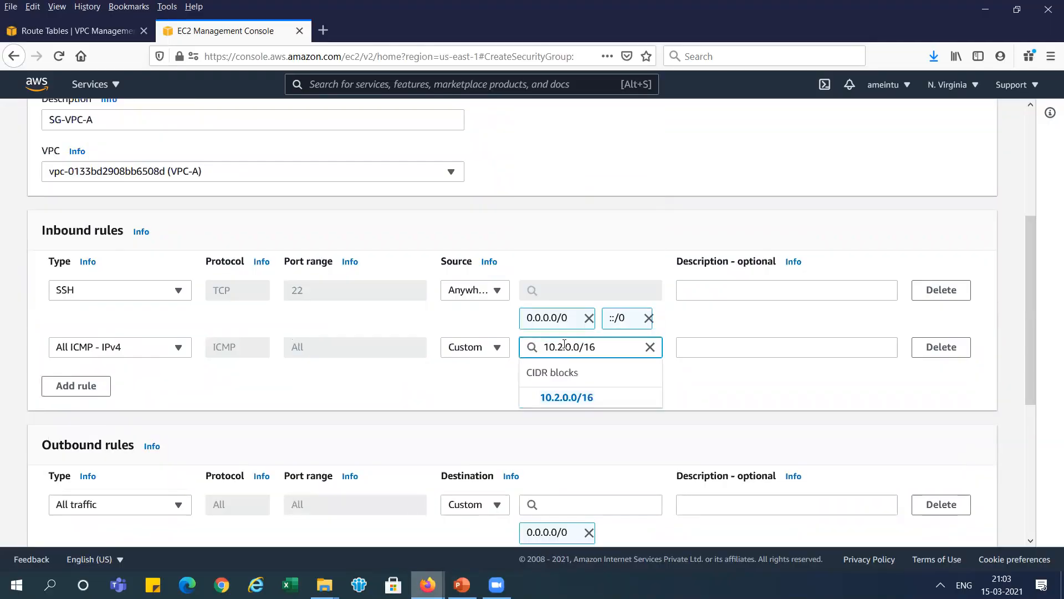
click(586, 400)
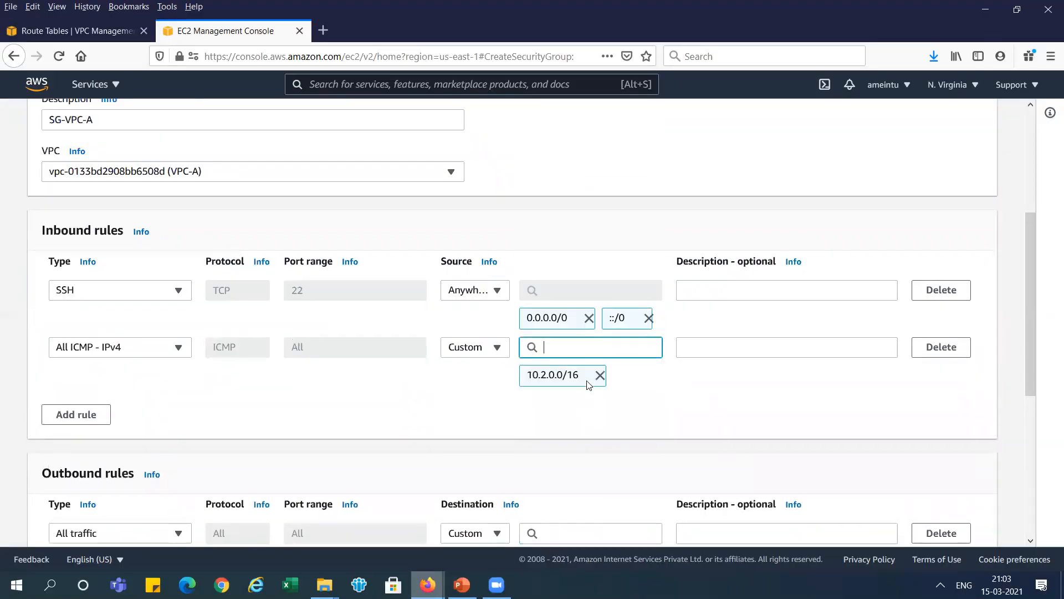
- Add 10.3.0.0/16 as another source of the All ICMP - IPv4 rule, checking it against the PowerPoint notes
click(571, 355)
key(BackSpace)
text(3)
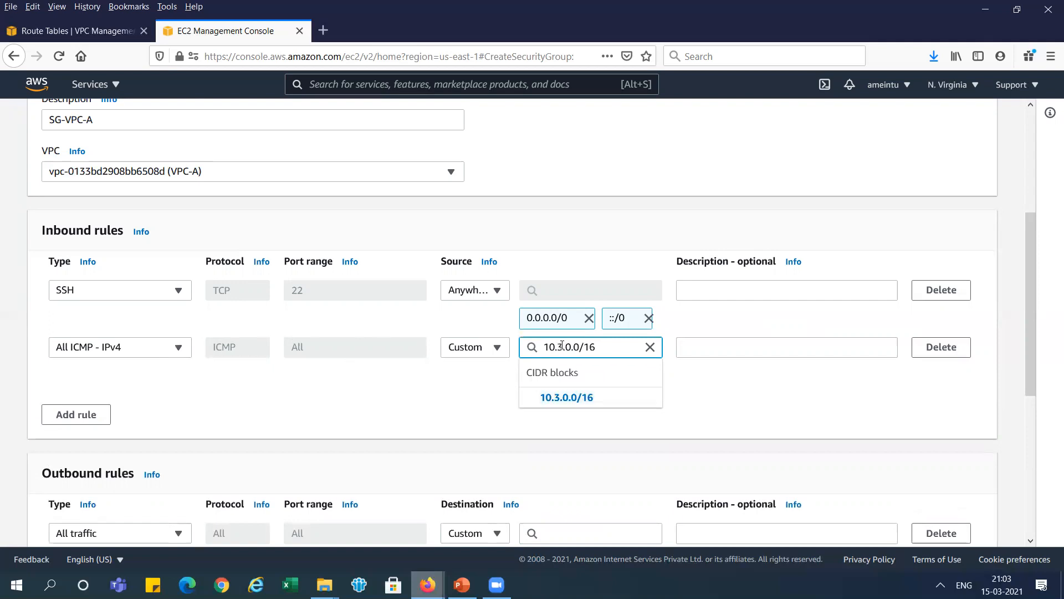
key(alt+Tab)
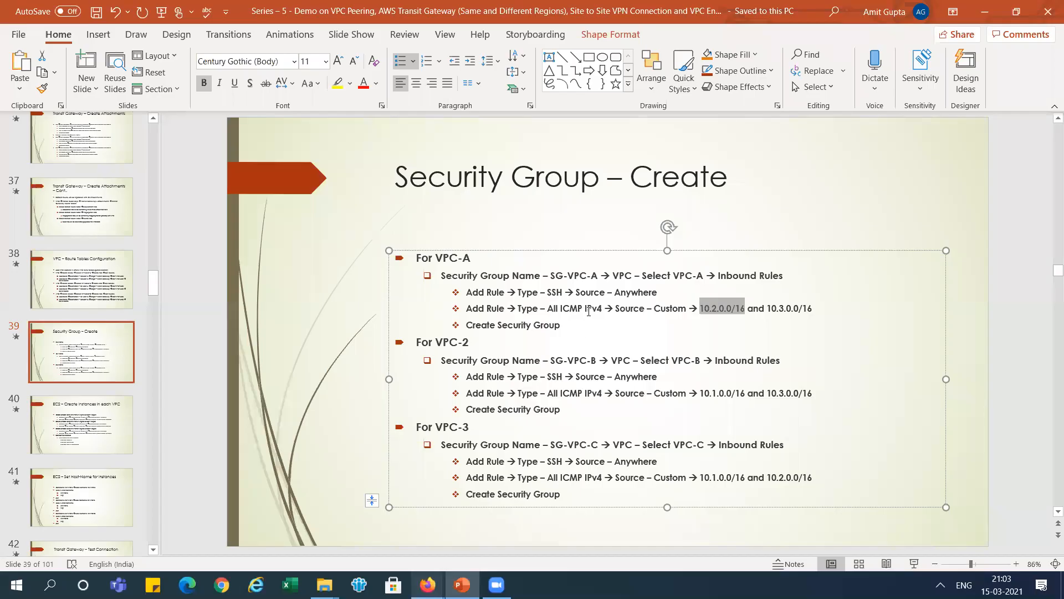
key(alt+Tab)
click(679, 399)
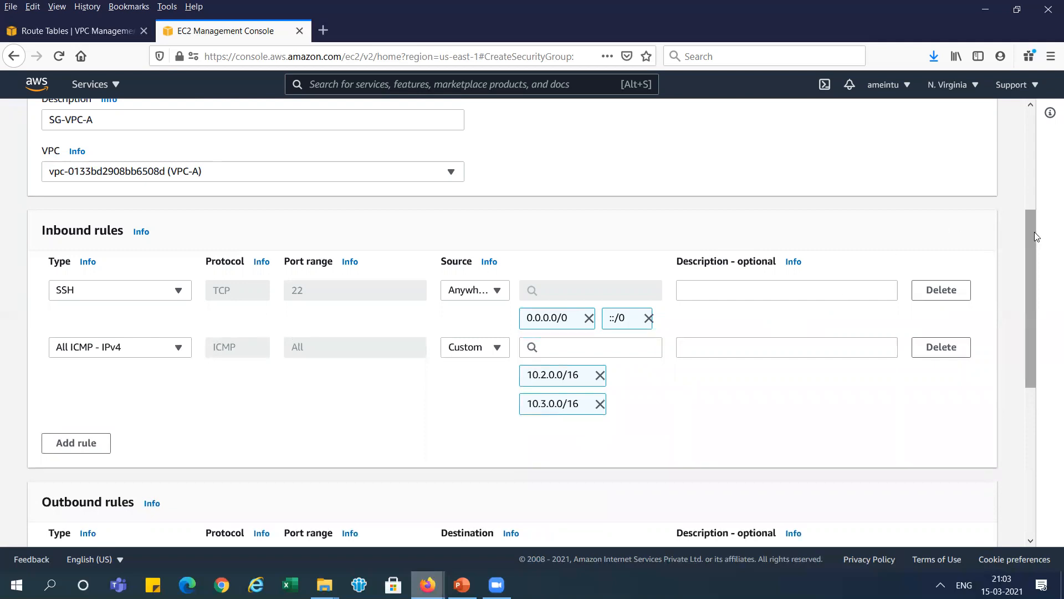
- Create the SG-VPC-A security group, dismiss the notification and return to the Security Groups list
drag(1034, 232, 1035, 242)
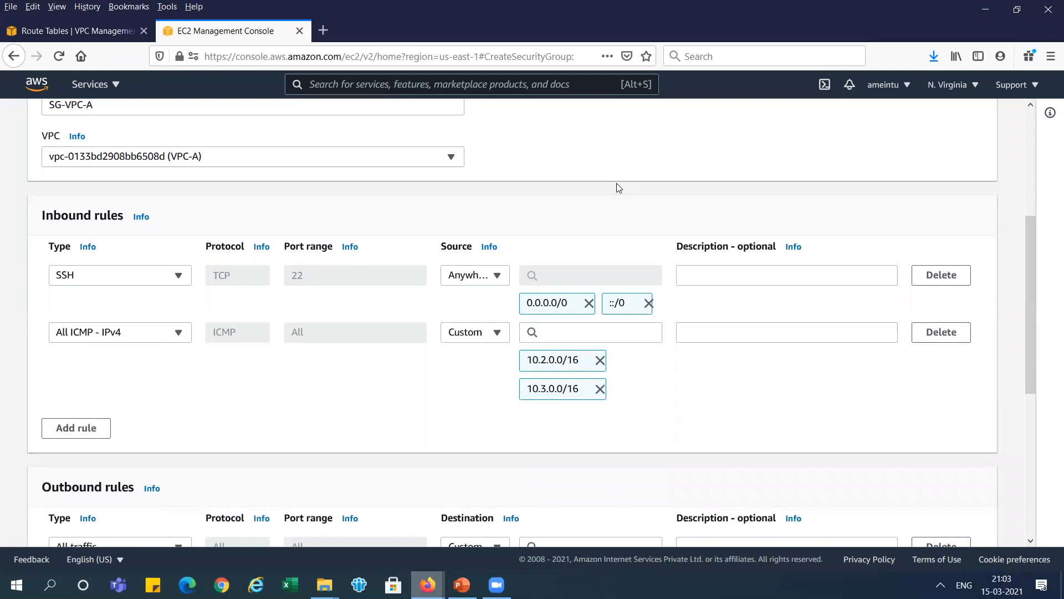
scroll(1026, 420, down, 2)
scroll(1026, 419, down, 5)
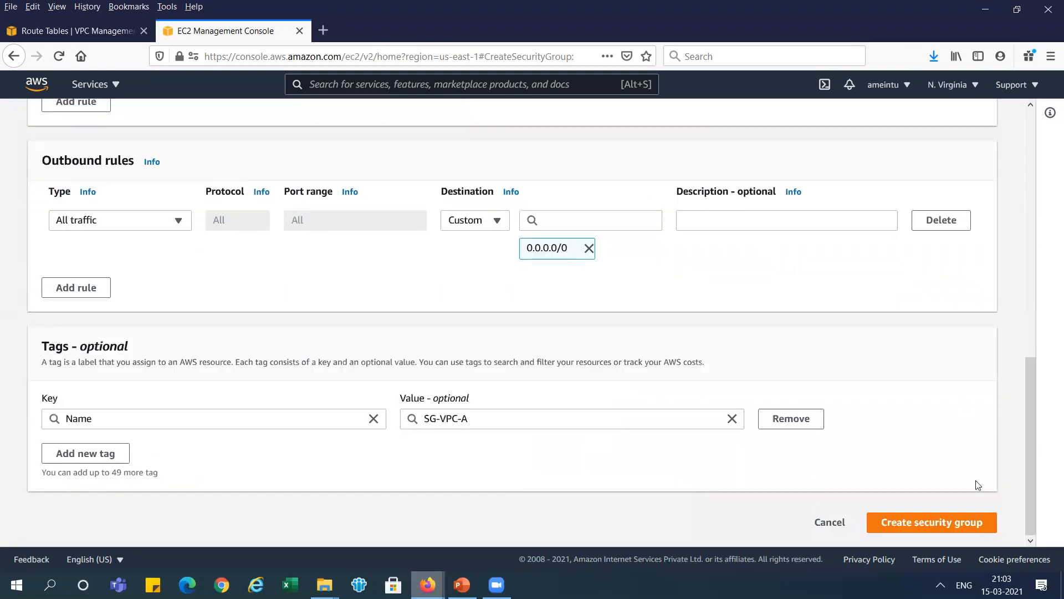
click(941, 526)
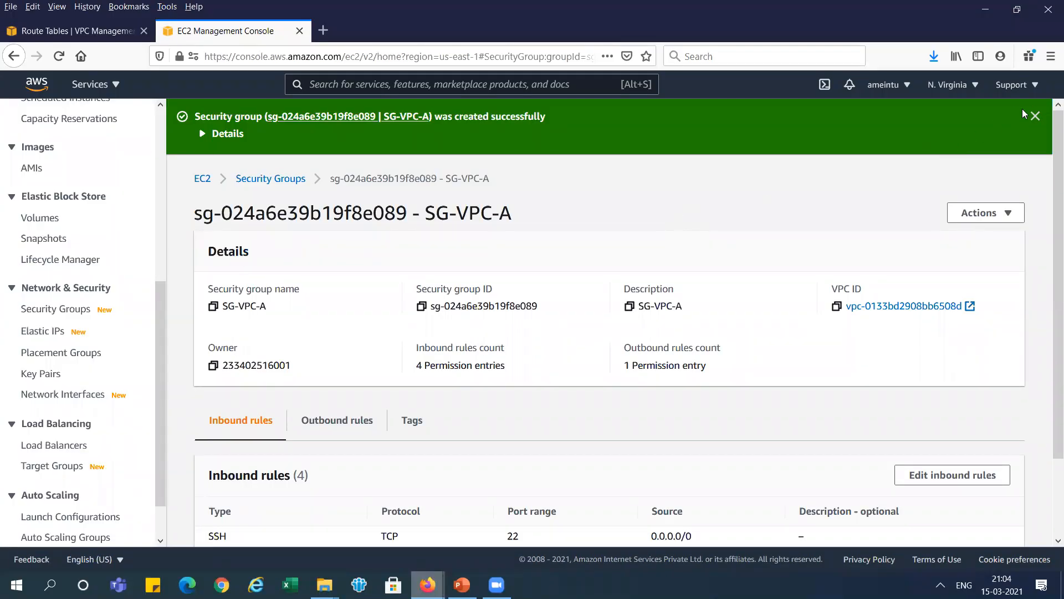
click(1034, 116)
click(295, 124)
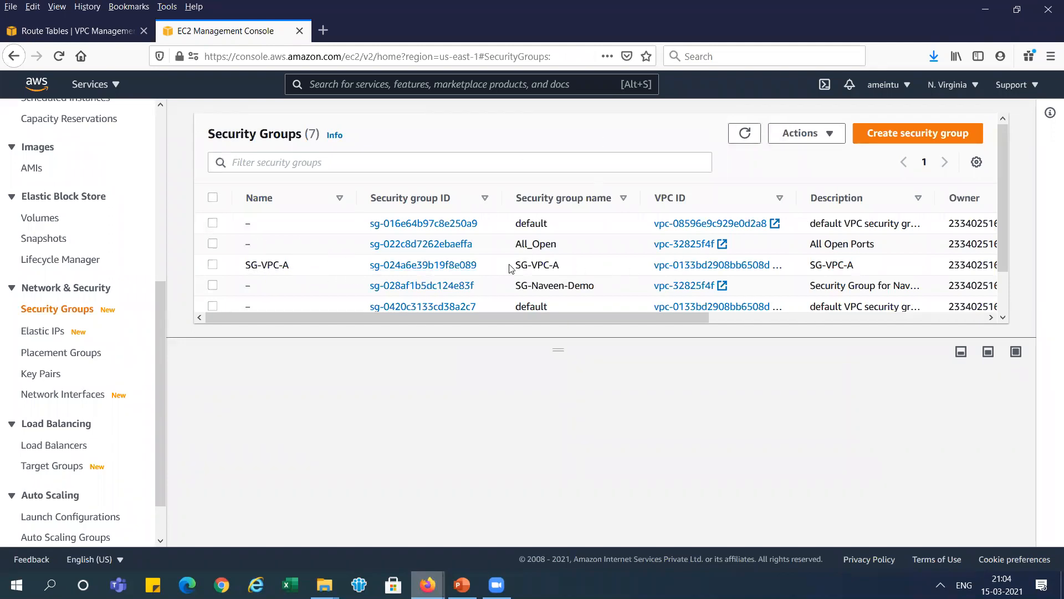
- Start another security group, paste the copied SG-VPC-A as its name and description, and assign it to vpc-0119fa3936fb622af (VPC-B)
drag(511, 265, 559, 265)
click(956, 134)
click(287, 281)
key(ctrl+v)
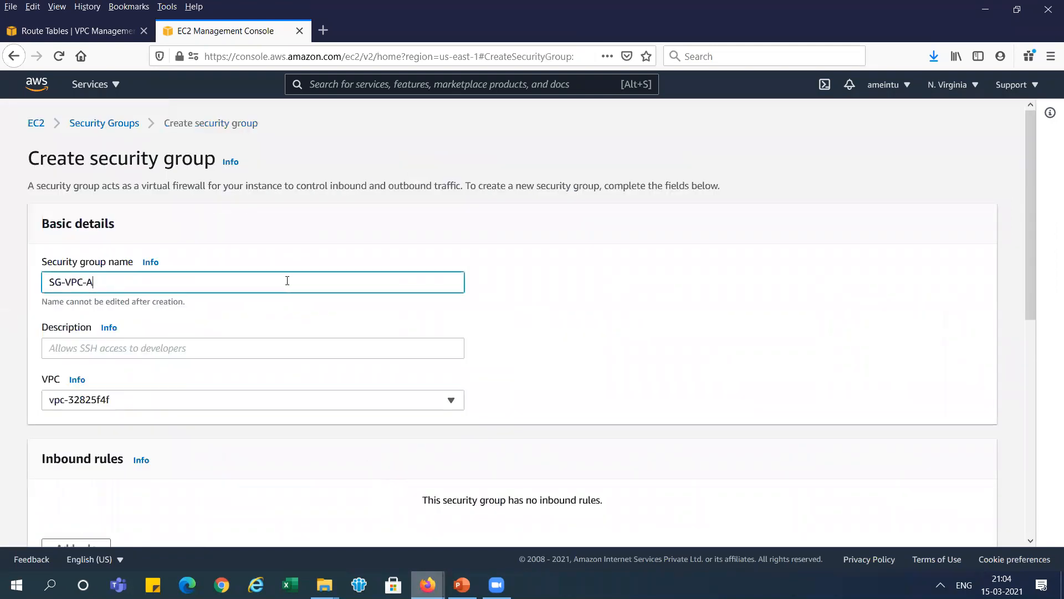
click(221, 349)
key(ctrl+v)
click(218, 399)
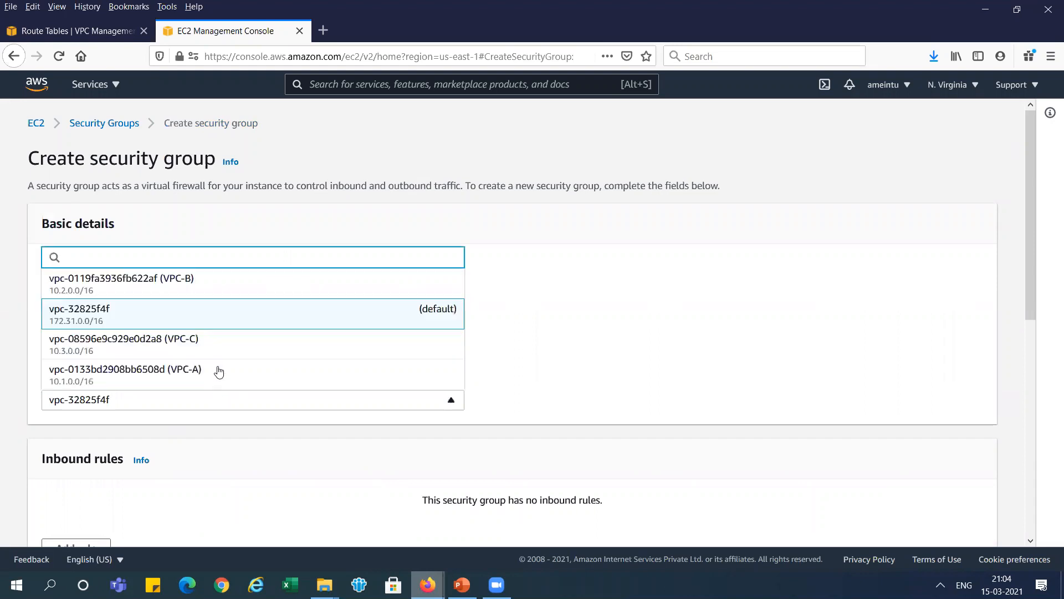
click(228, 287)
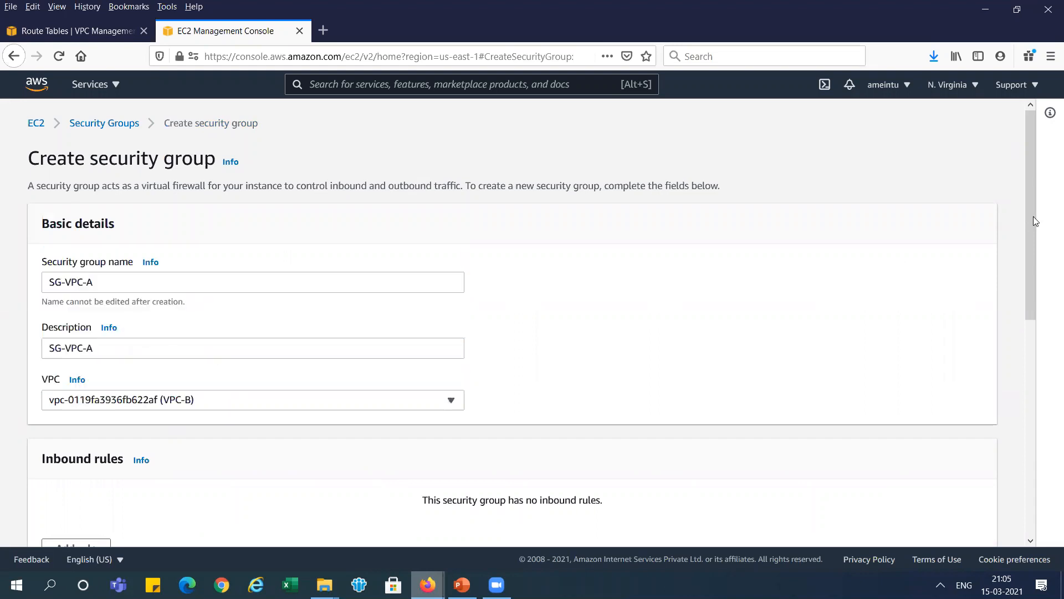
- Add a tag to the new security group with key Name and value SG-VPC-A
drag(1035, 221, 1044, 449)
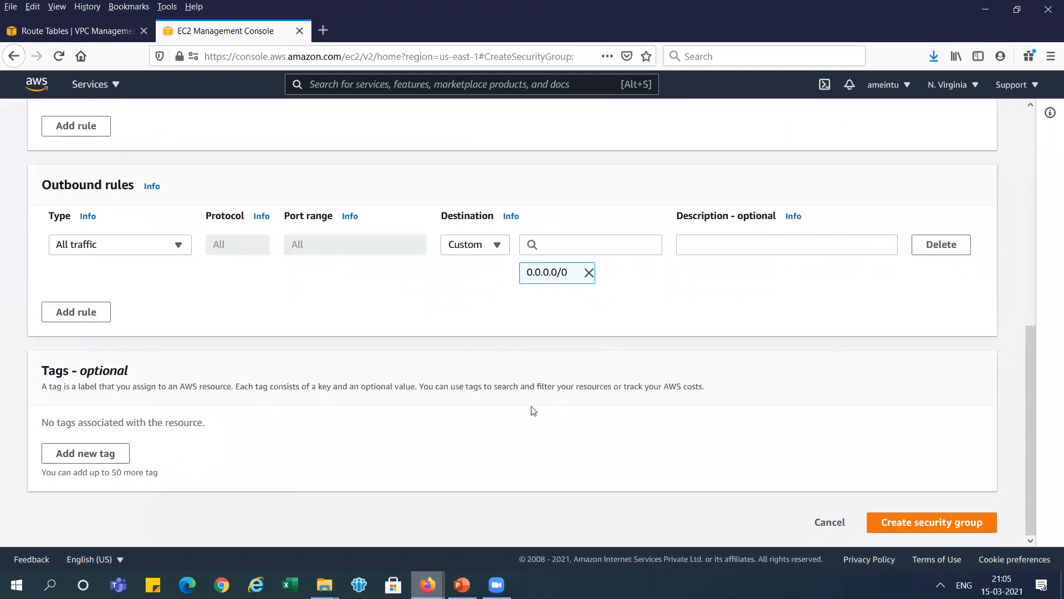
click(111, 452)
text(Name)
key(Tab)
text(SG-VPC-A)
click(444, 464)
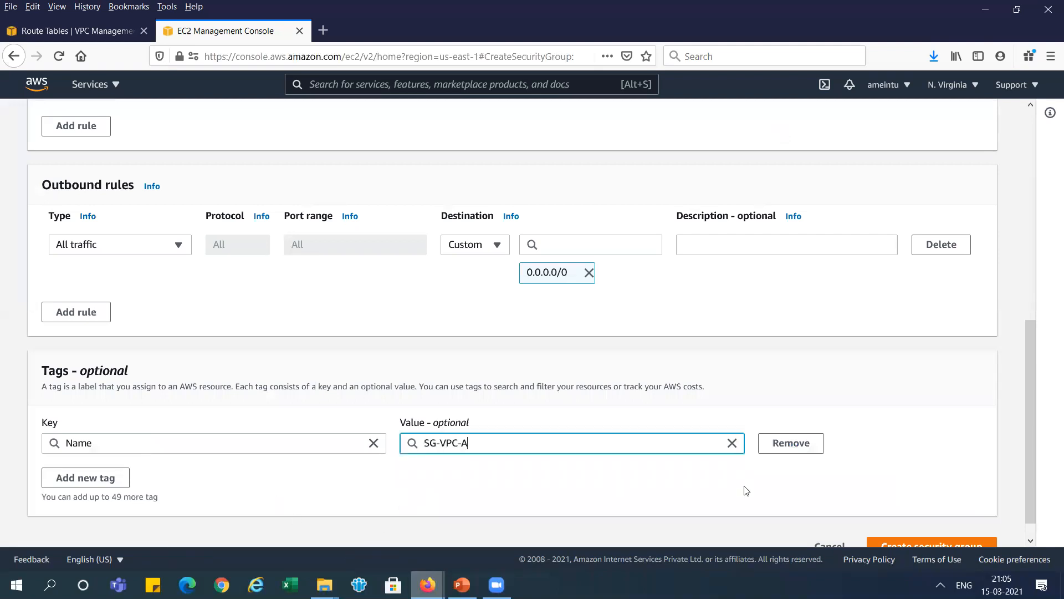
- Add an inbound rule of type SSH with its source set to Anywhere
drag(1028, 423, 1026, 309)
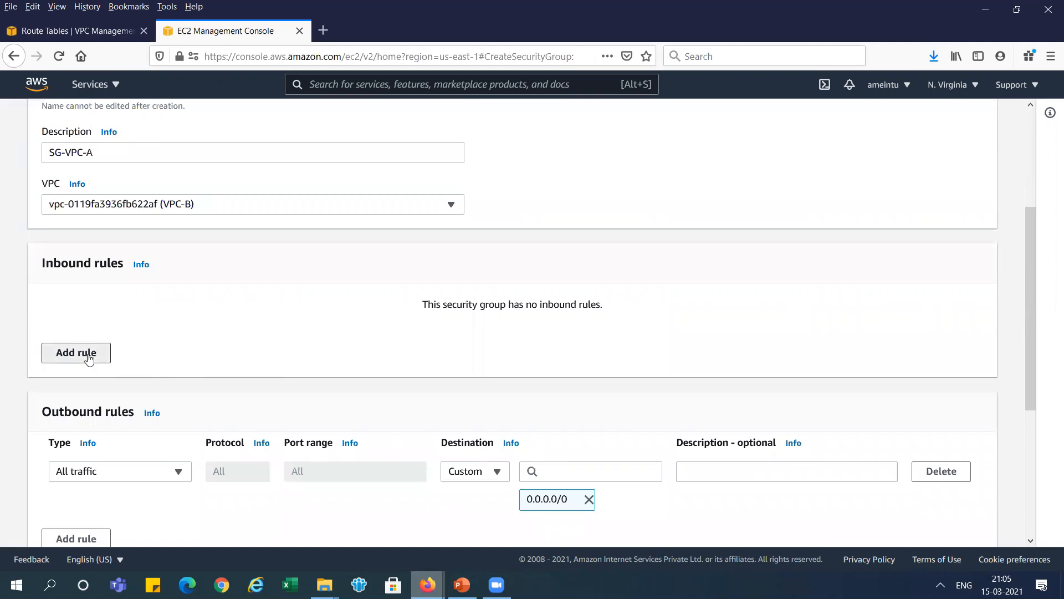
click(89, 355)
click(178, 322)
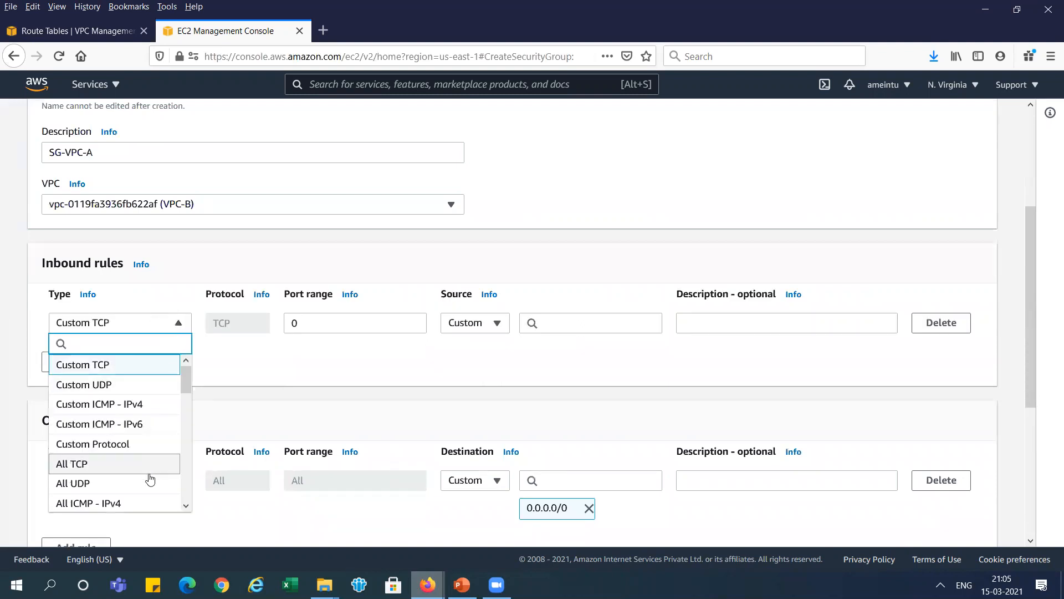
scroll(141, 477, down, 3)
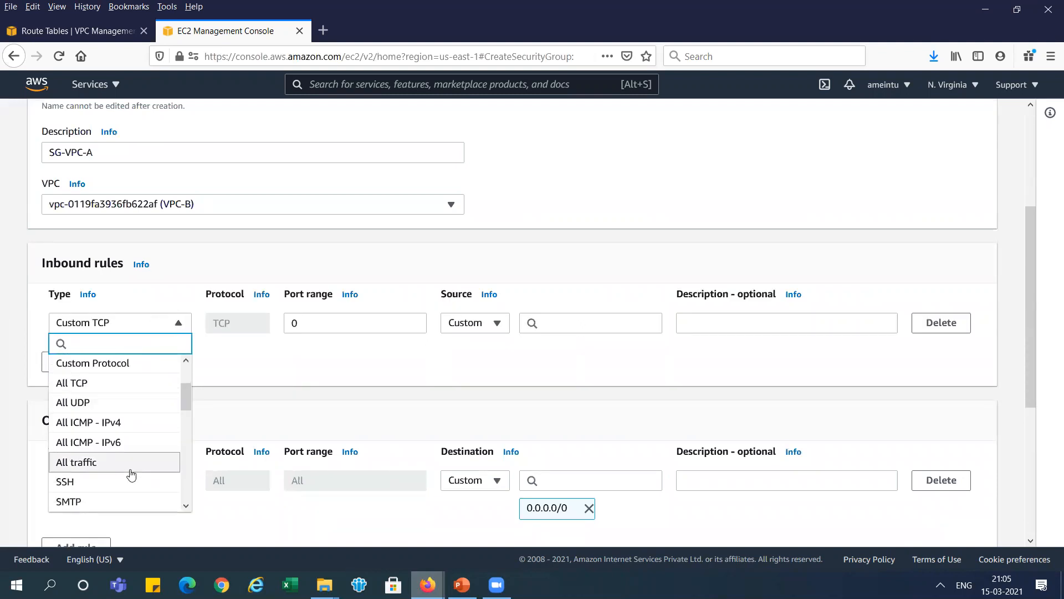
click(127, 481)
click(497, 324)
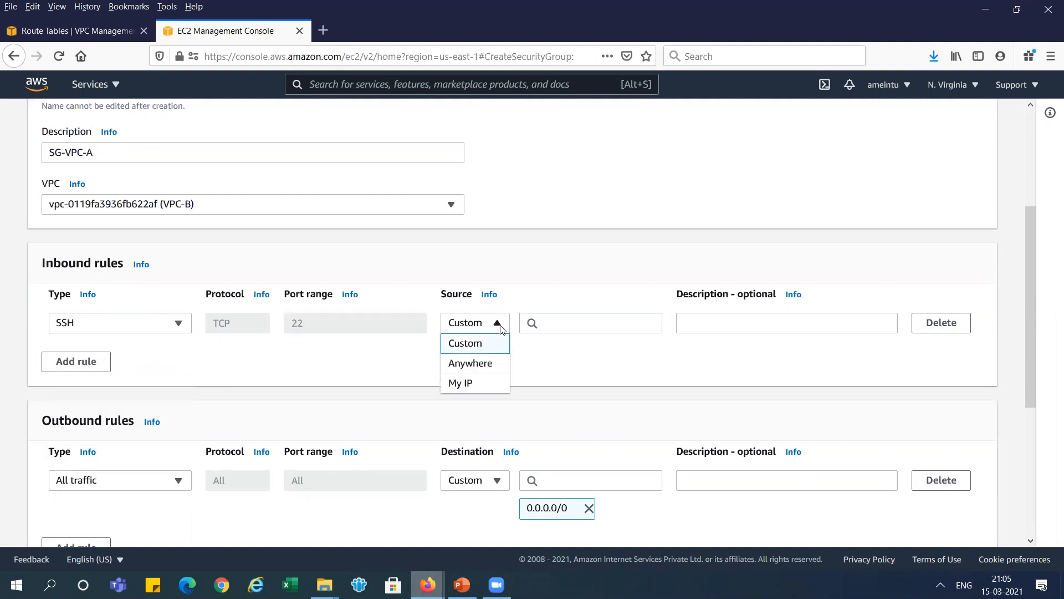
click(492, 367)
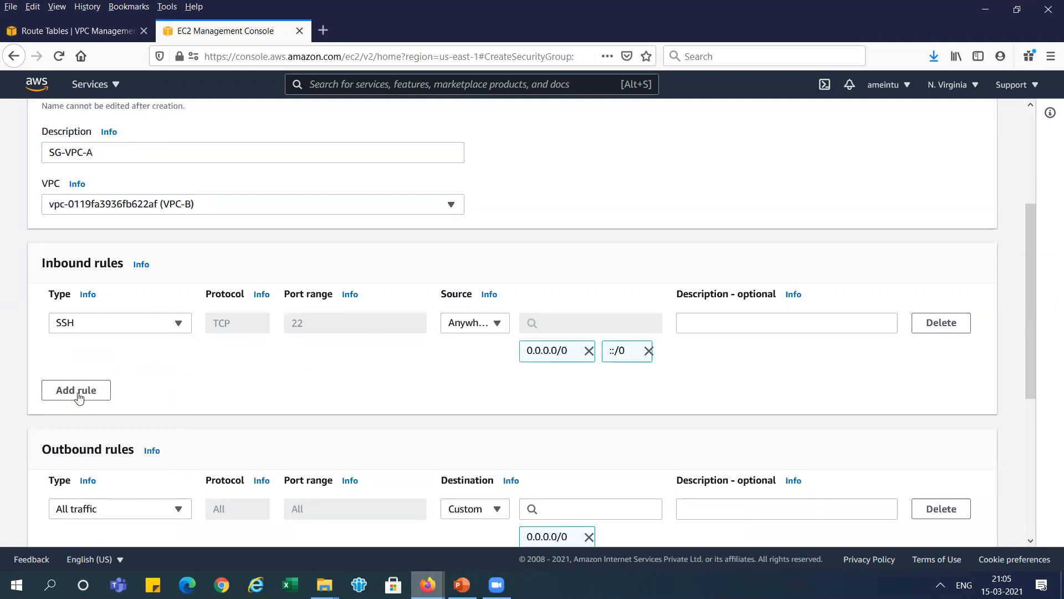
- Add a second inbound rule of type All ICMP - IPv4
click(78, 397)
click(178, 379)
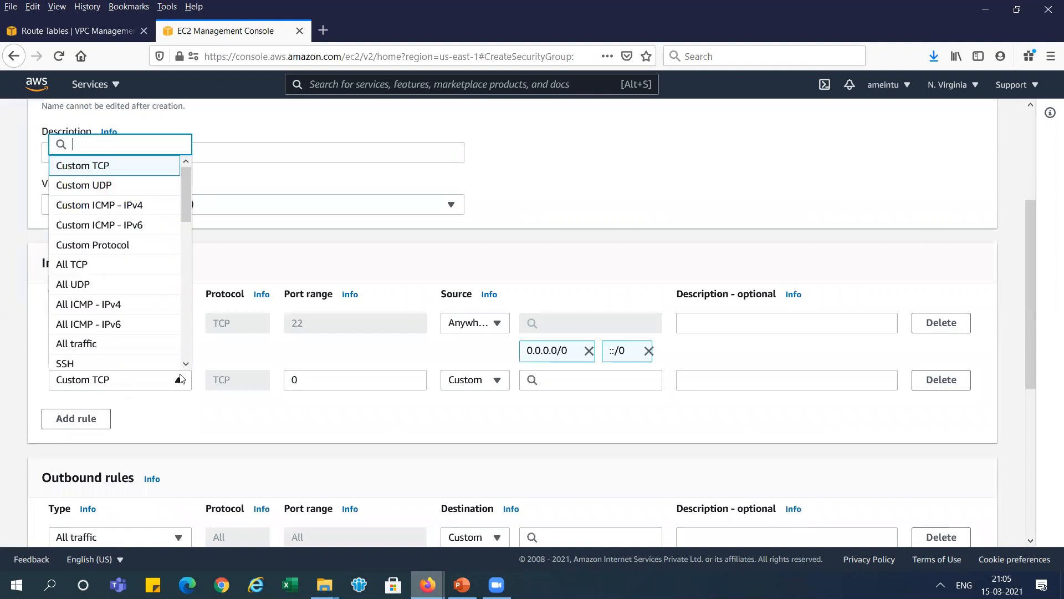
click(128, 307)
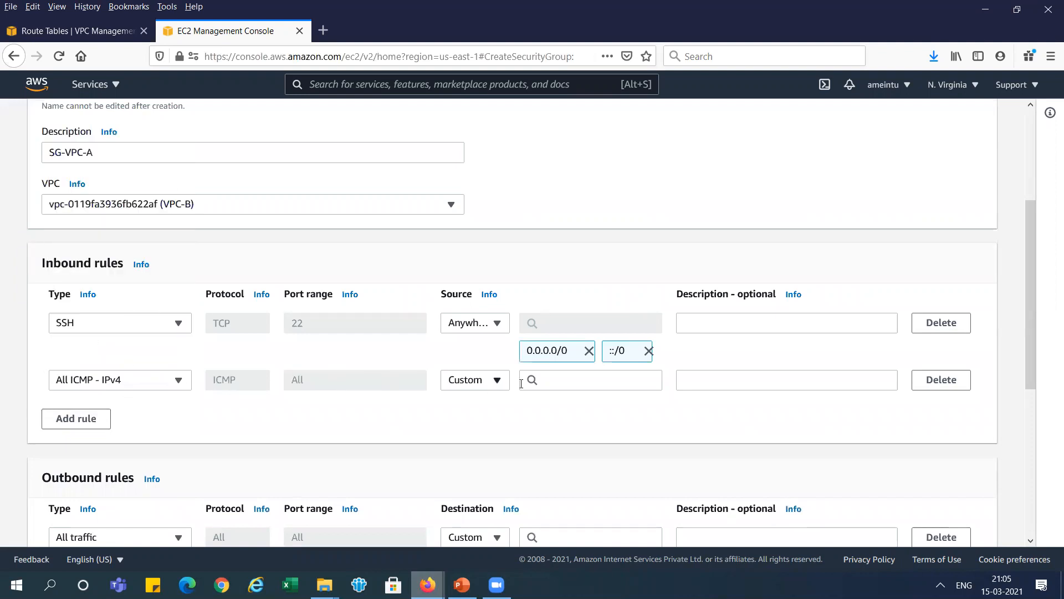
- Copy the VPC-B source ranges from the PowerPoint notes into the All ICMP - IPv4 rule and add only 10.1.0.0/16 as custom source
click(539, 381)
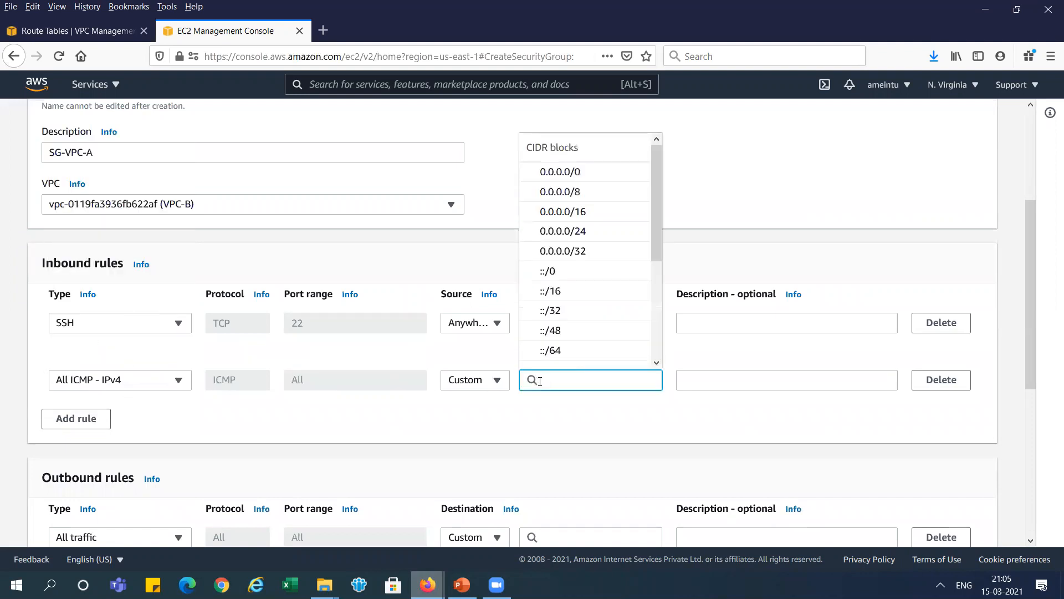
key(alt+Tab)
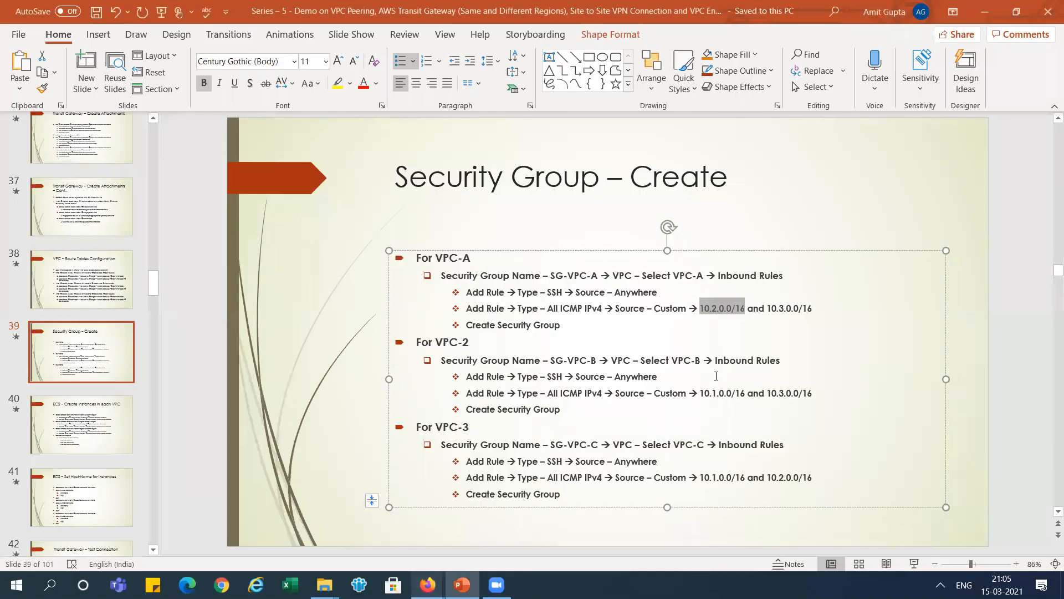
drag(702, 393, 834, 397)
key(ctrl+c)
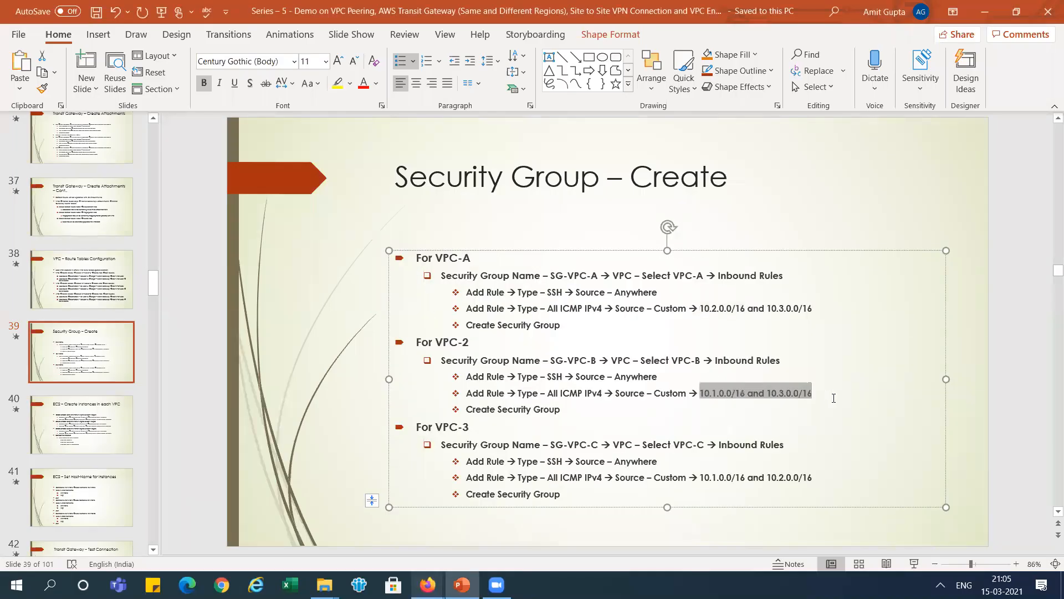
key(alt+Tab)
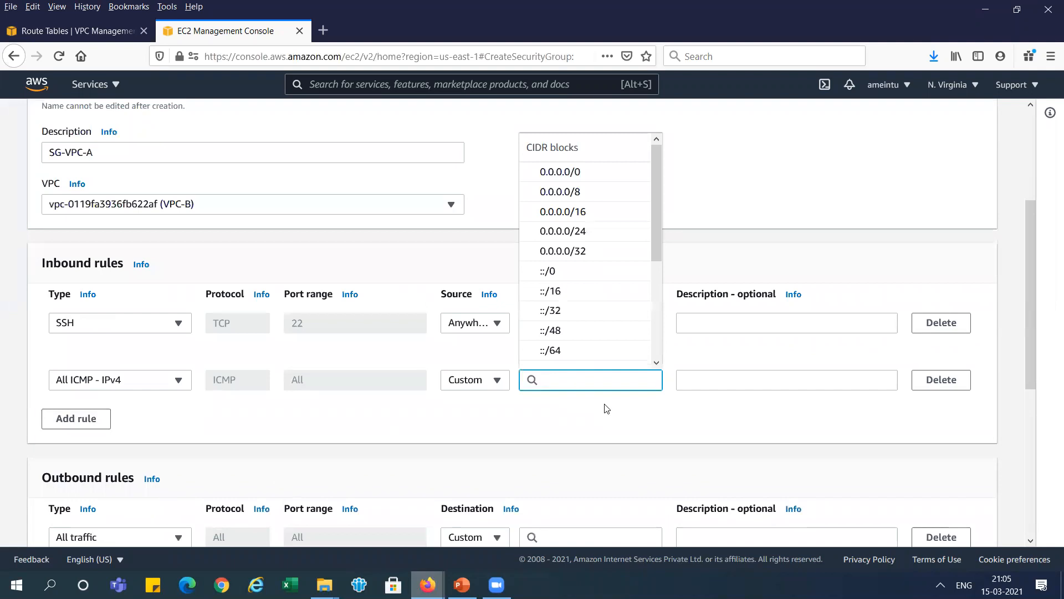
key(ctrl+v)
key(BackSpace)
key(BackSpace)
key(BackSpace)
key(BackSpace)
key(BackSpace)
key(BackSpace)
key(BackSpace)
key(BackSpace)
key(BackSpace)
key(BackSpace)
key(BackSpace)
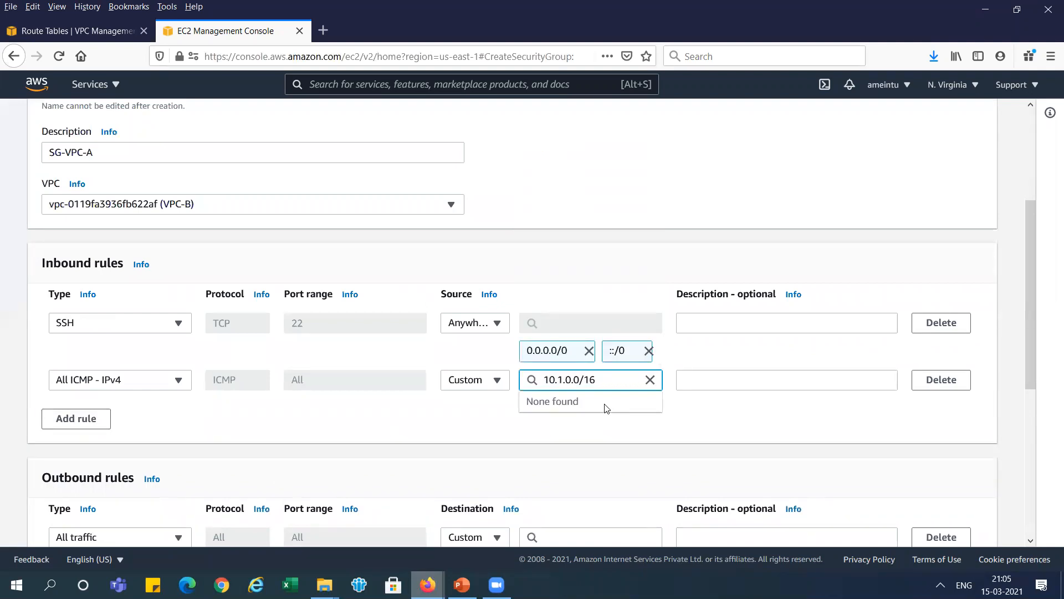
key(ctrl+a)
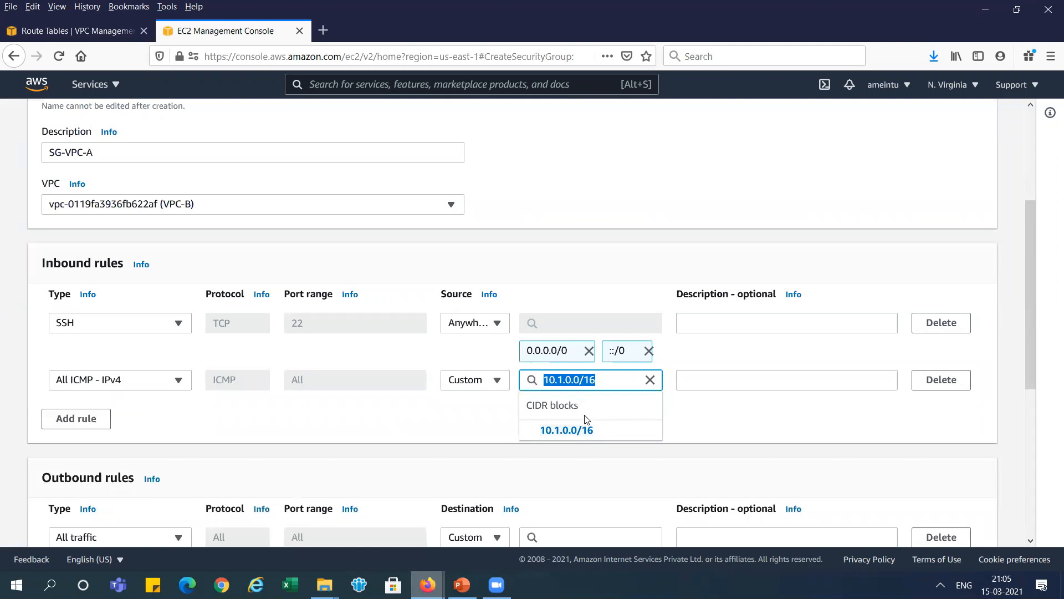
click(579, 430)
- Add 10.3.0.0/16 as another custom source of the All ICMP - IPv4 rule
click(567, 380)
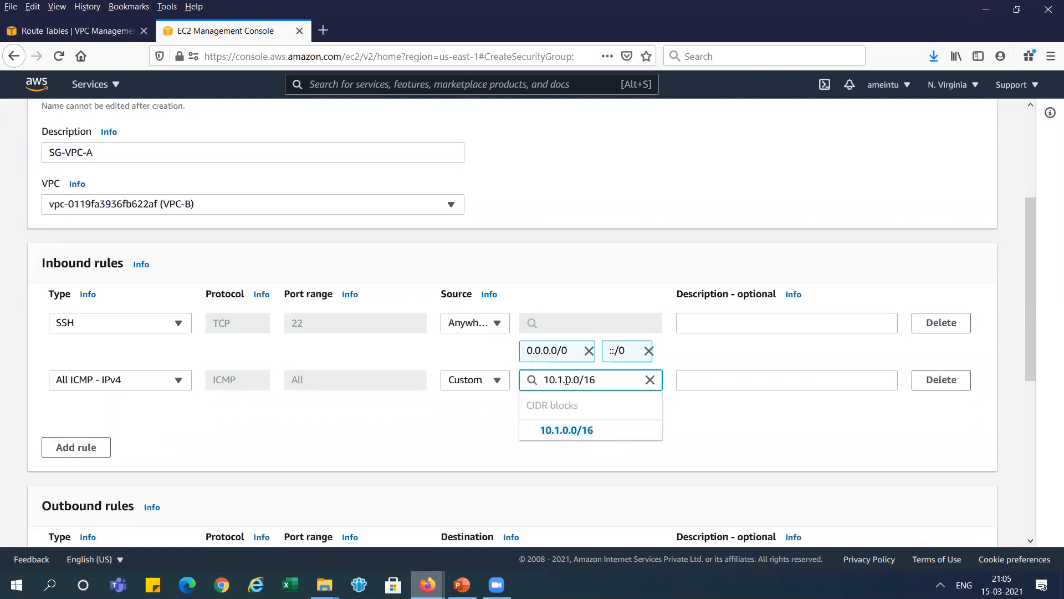
key(BackSpace)
text(3)
click(566, 430)
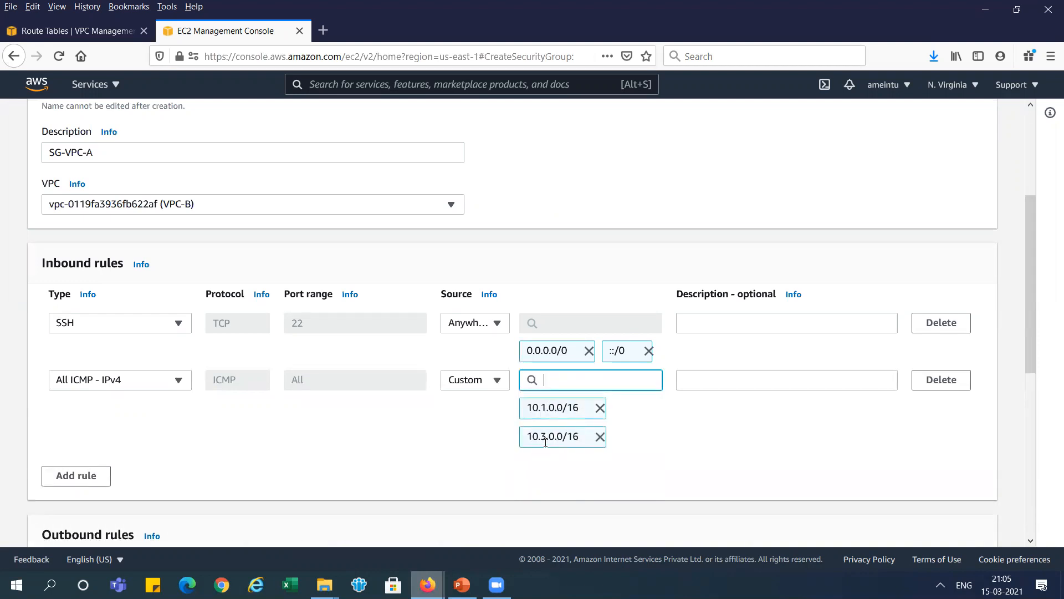
drag(1033, 351, 1026, 465)
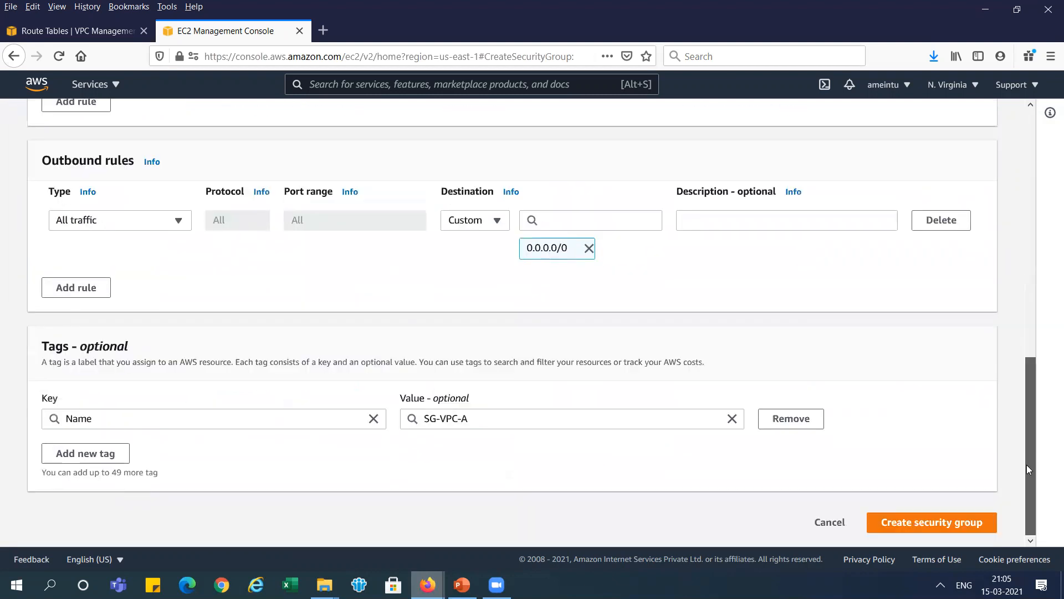
- Create the security group tagged SG-VPC-A and examine the names and VPCs in the security groups list
click(939, 524)
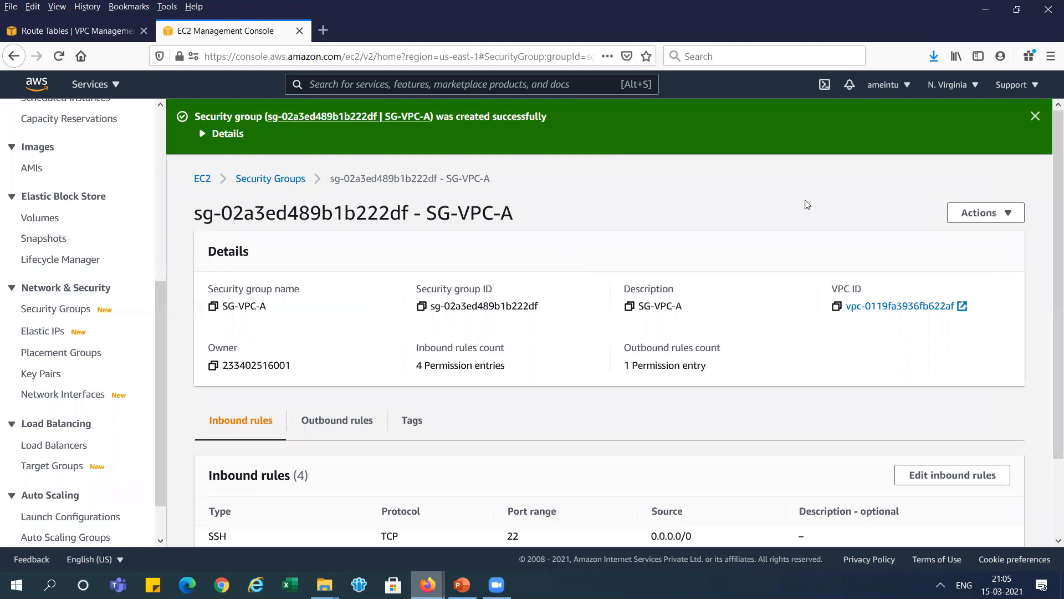
click(269, 178)
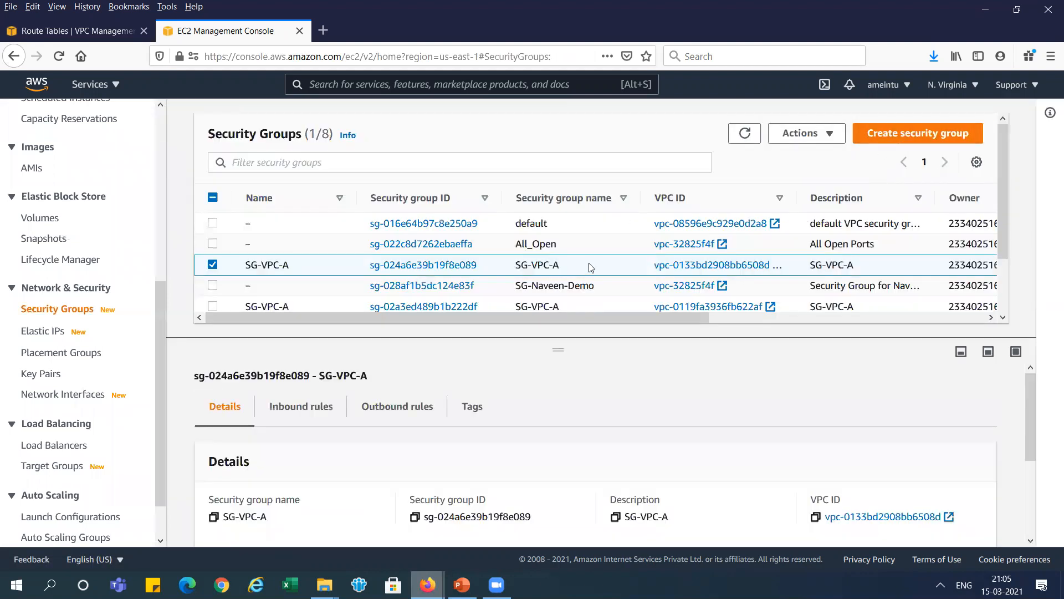
drag(587, 268, 503, 273)
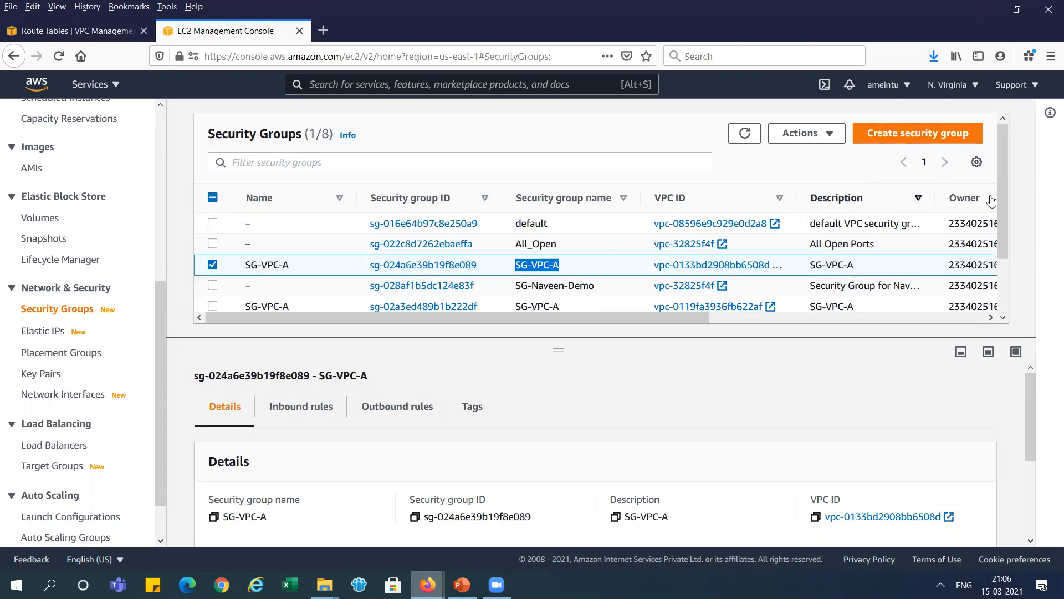
drag(1007, 195, 1005, 221)
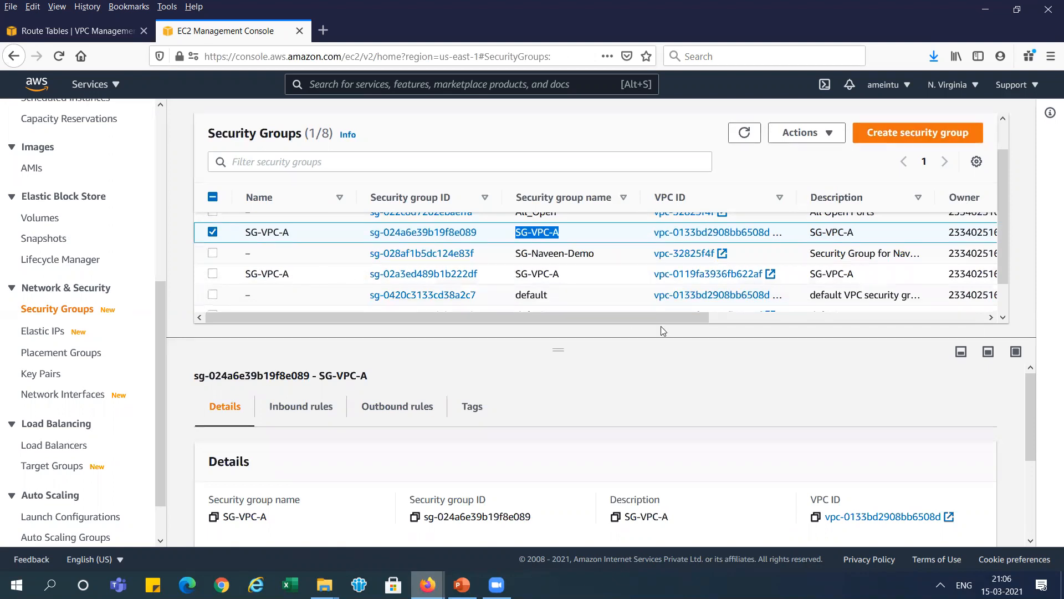
drag(669, 317, 567, 334)
mouse_move(996, 259)
mouse_down()
mouse_move(999, 237)
mouse_move(999, 254)
mouse_up()
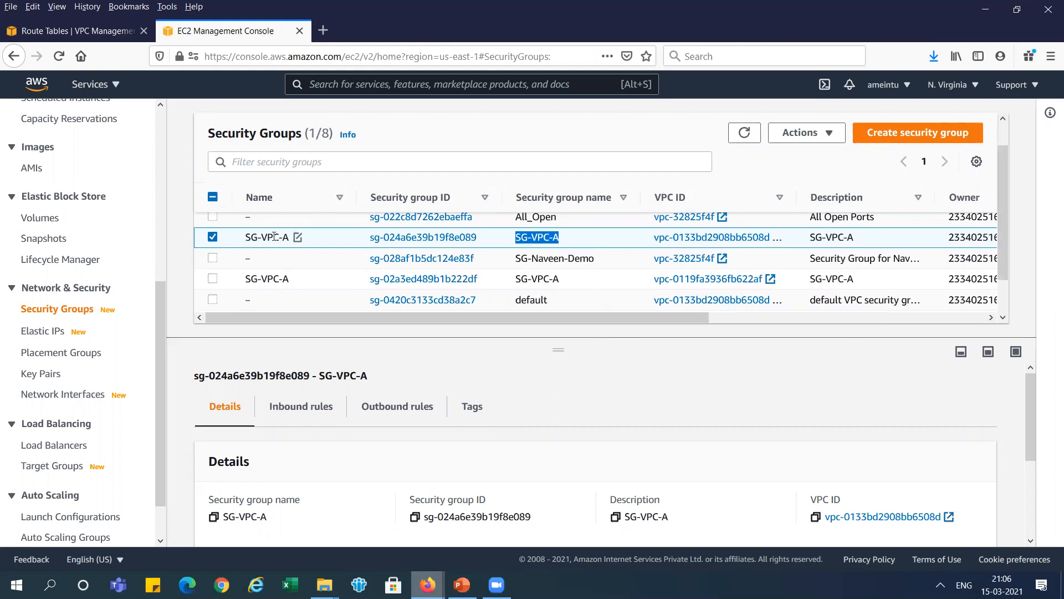
- Compare the inbound rules of the two security groups named SG-VPC-A
drag(1029, 414, 1032, 355)
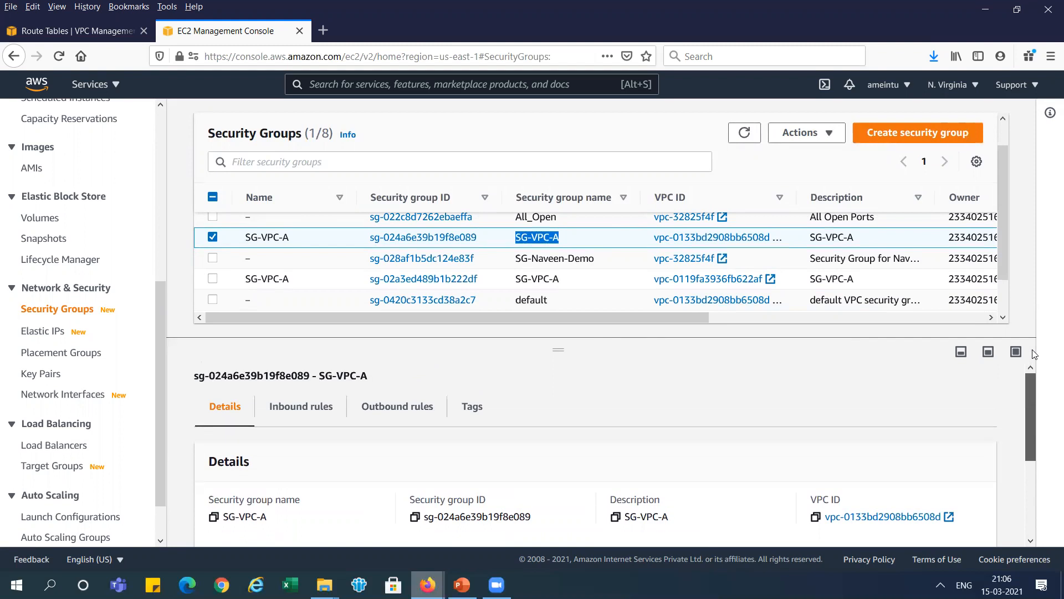
click(299, 407)
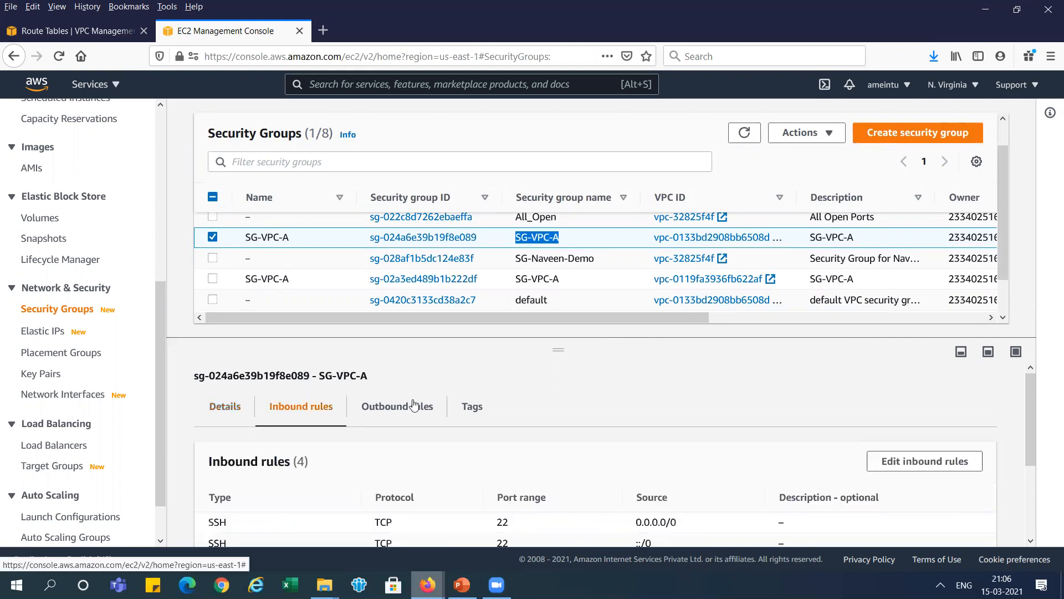
drag(1027, 403, 1026, 456)
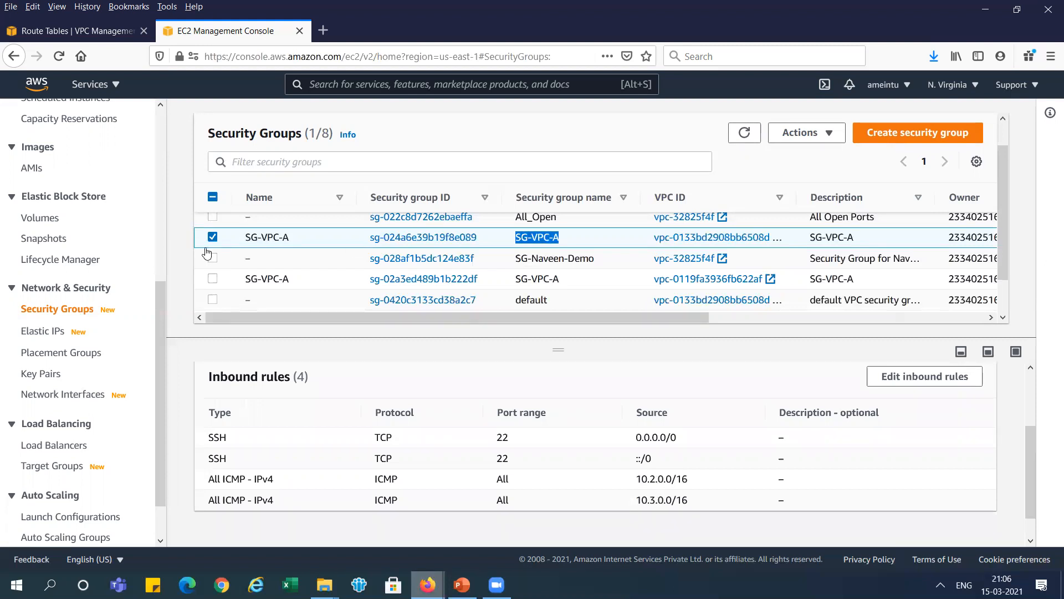
click(213, 279)
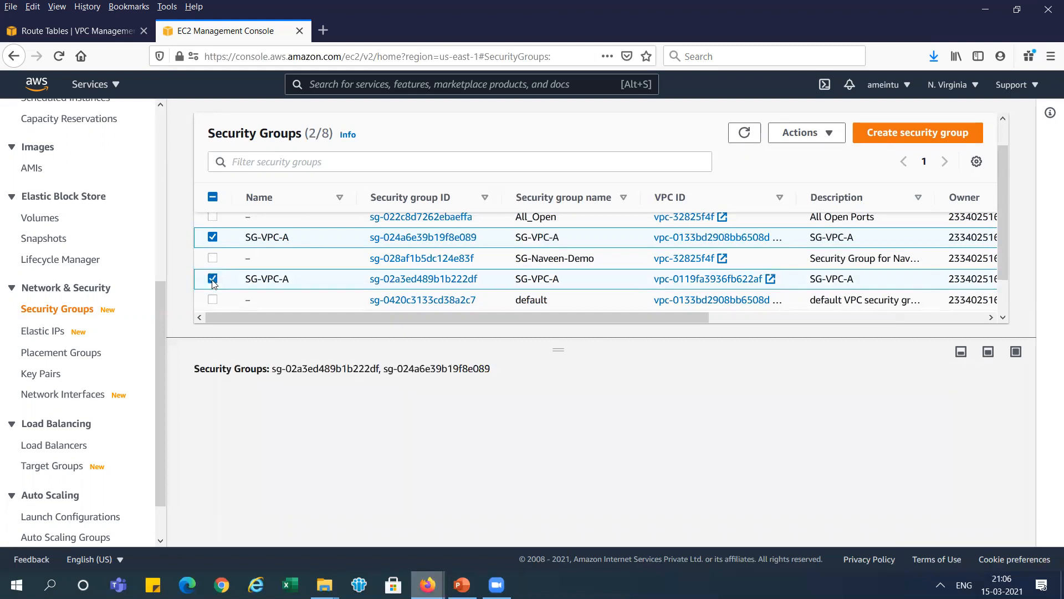
click(212, 237)
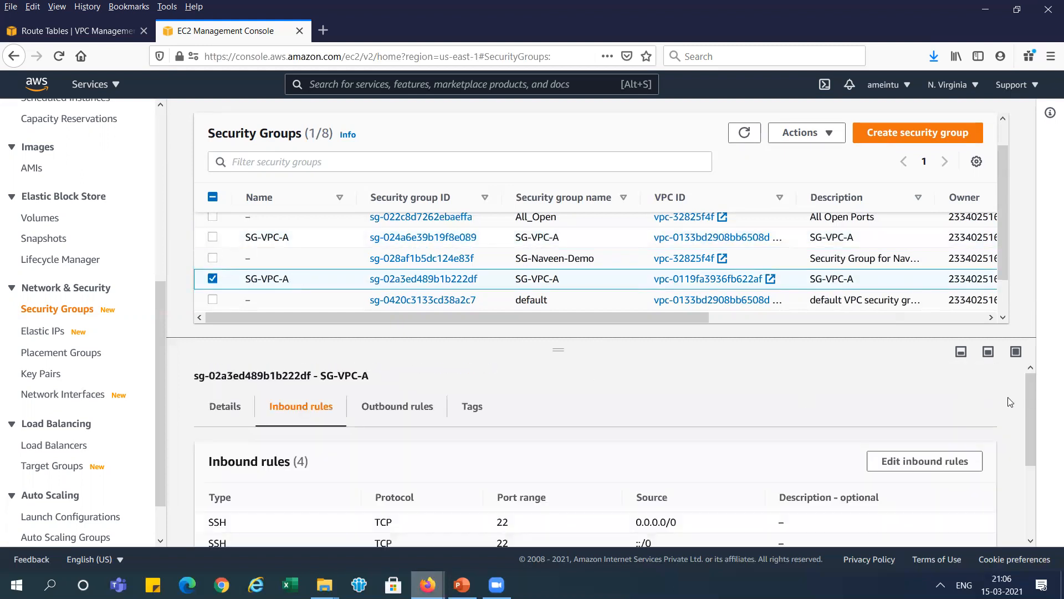
drag(1033, 408, 588, 479)
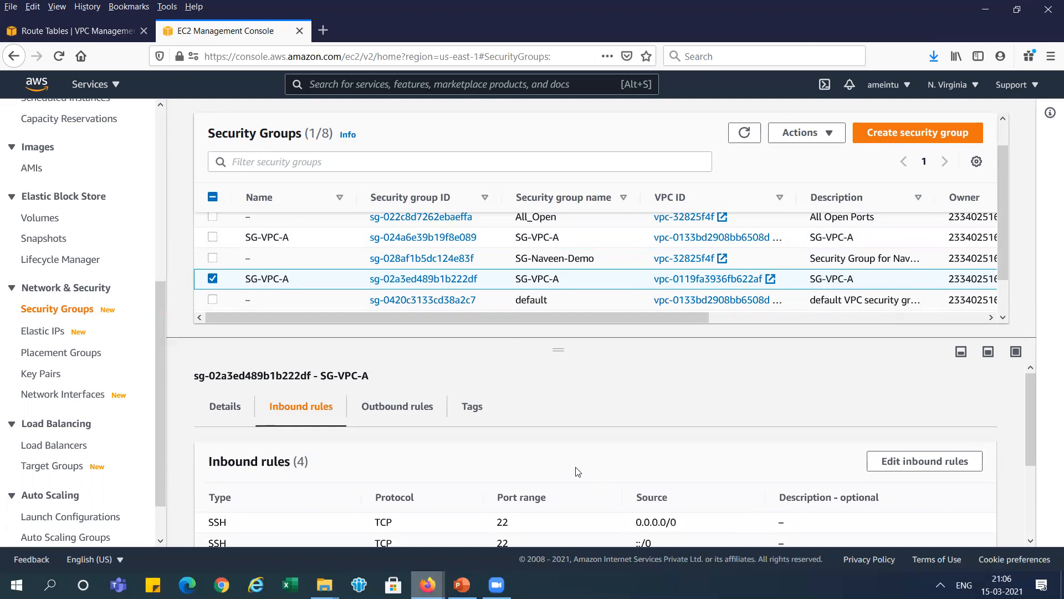
- Change the Name tag of the newer SG-VPC-A security group to SG-VPC-B, copying the new name before saving
click(298, 279)
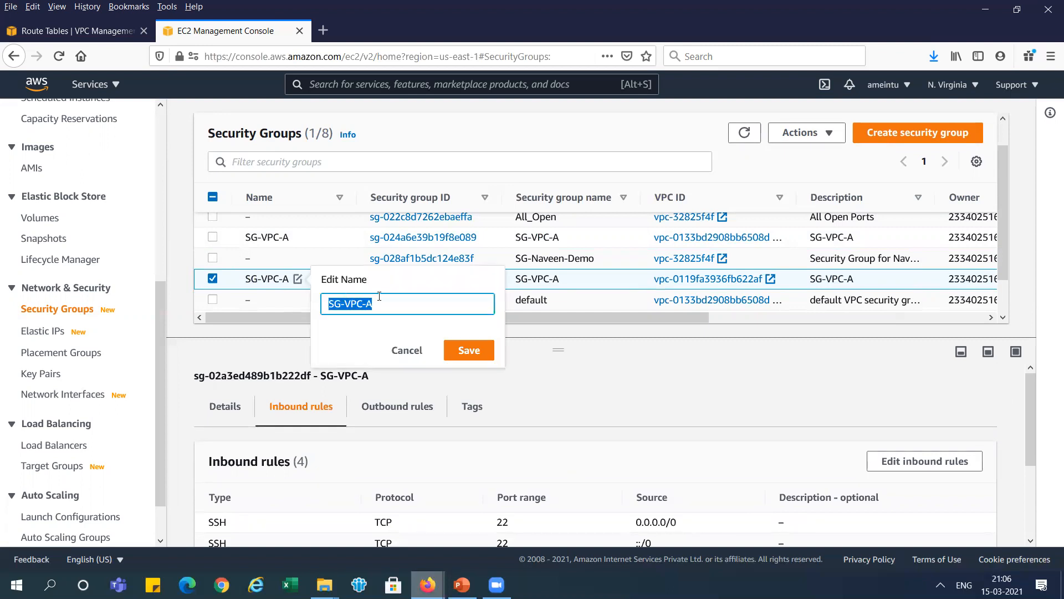
click(401, 303)
key(BackSpace)
key(ctrl+a)
key(ctrl+c)
click(485, 356)
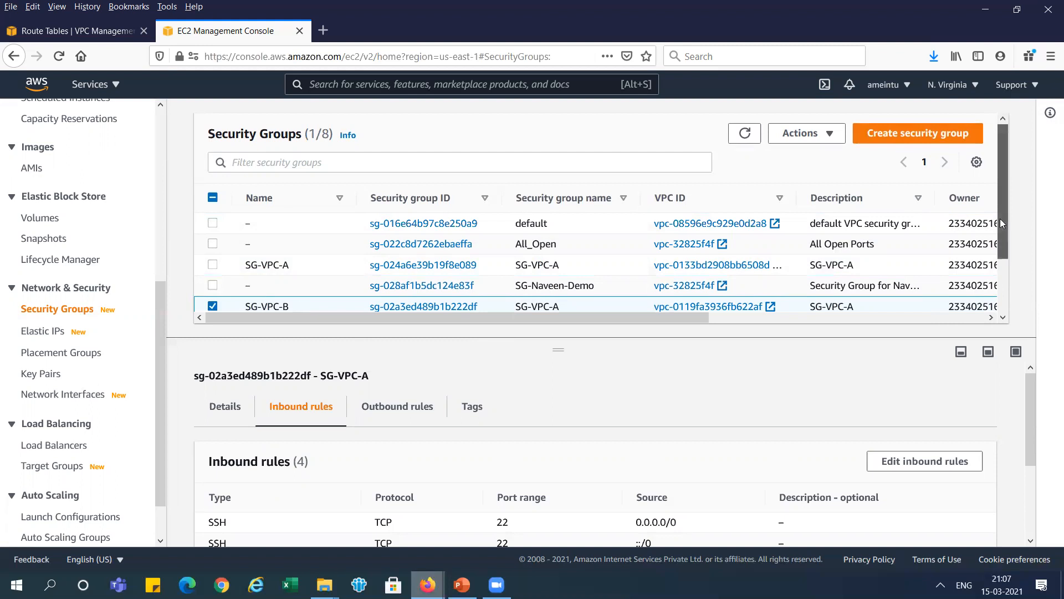
- Check the details of the security group tagged SG-VPC-B and delete that group
drag(1000, 219, 1001, 234)
drag(684, 320, 812, 331)
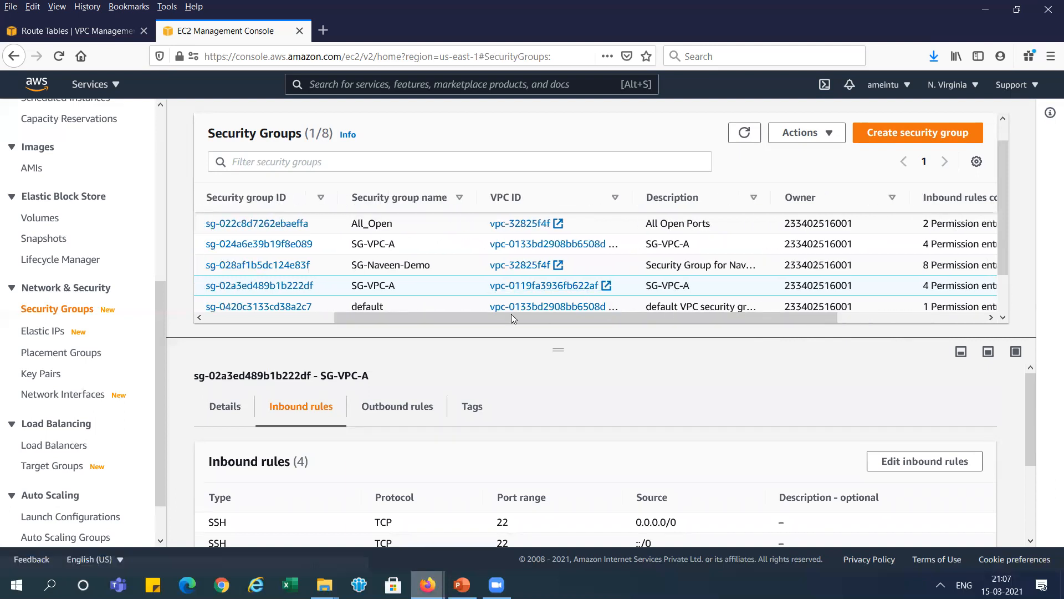
drag(494, 317, 341, 324)
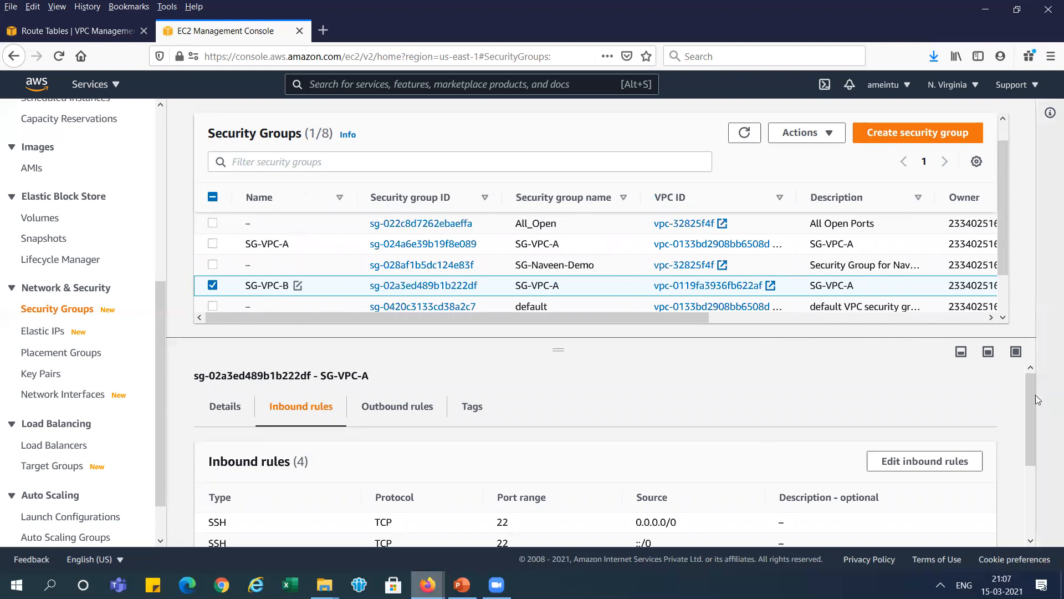
click(225, 406)
drag(1027, 384, 1026, 348)
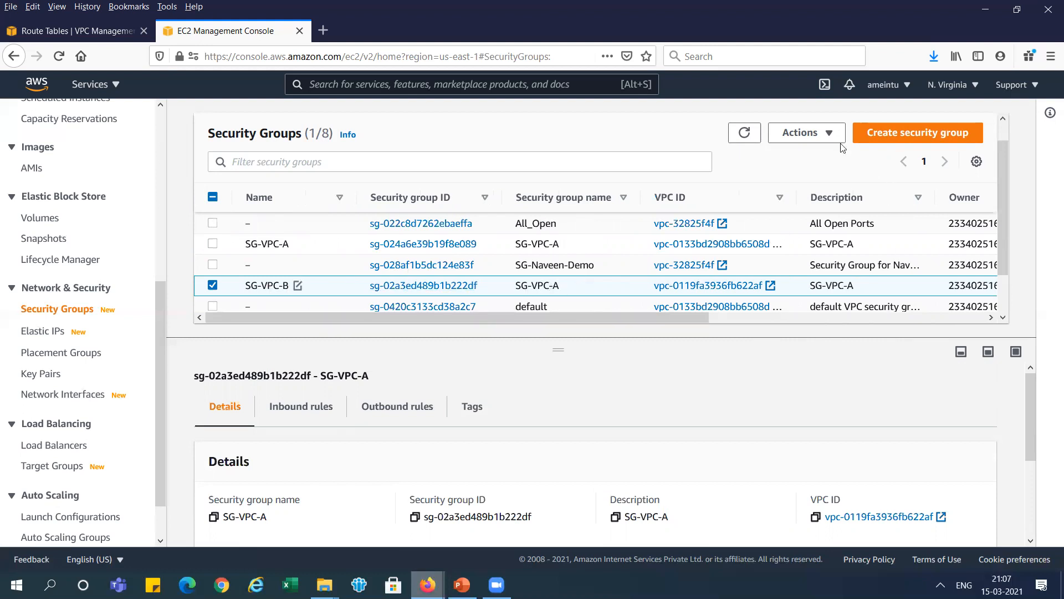
click(827, 134)
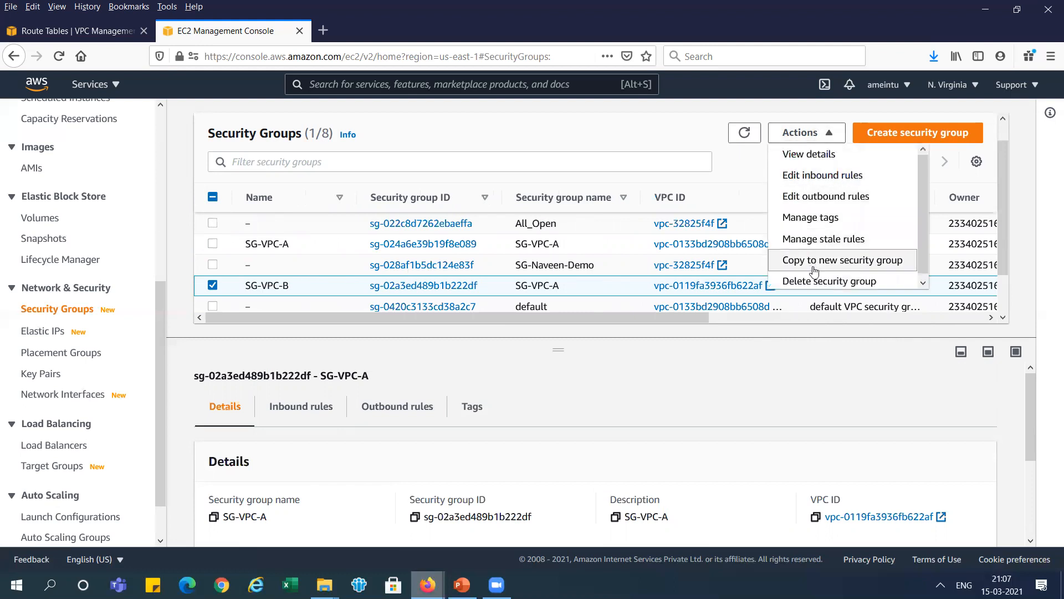
click(829, 283)
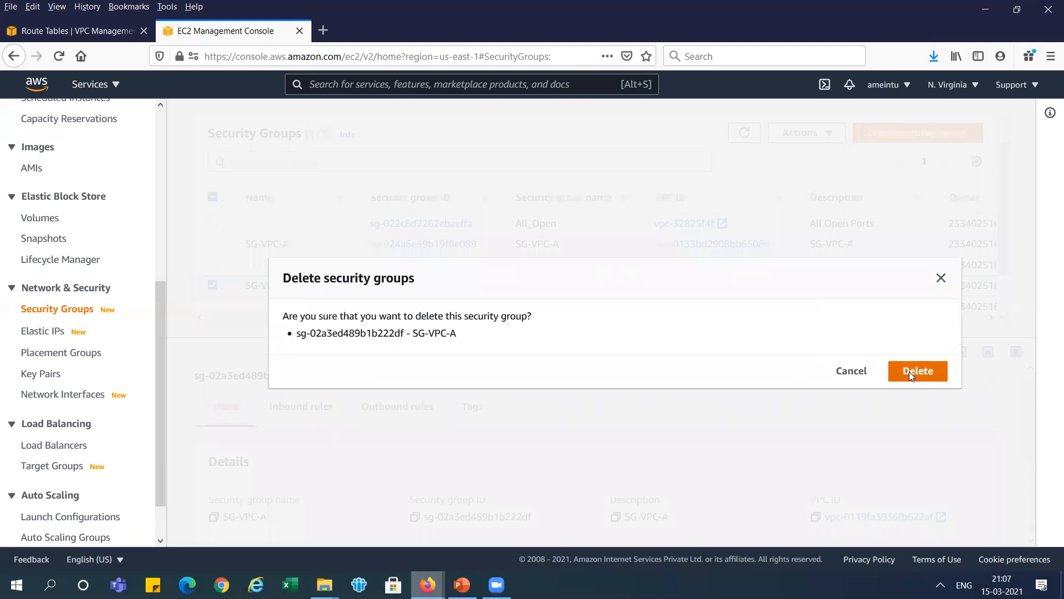
click(909, 371)
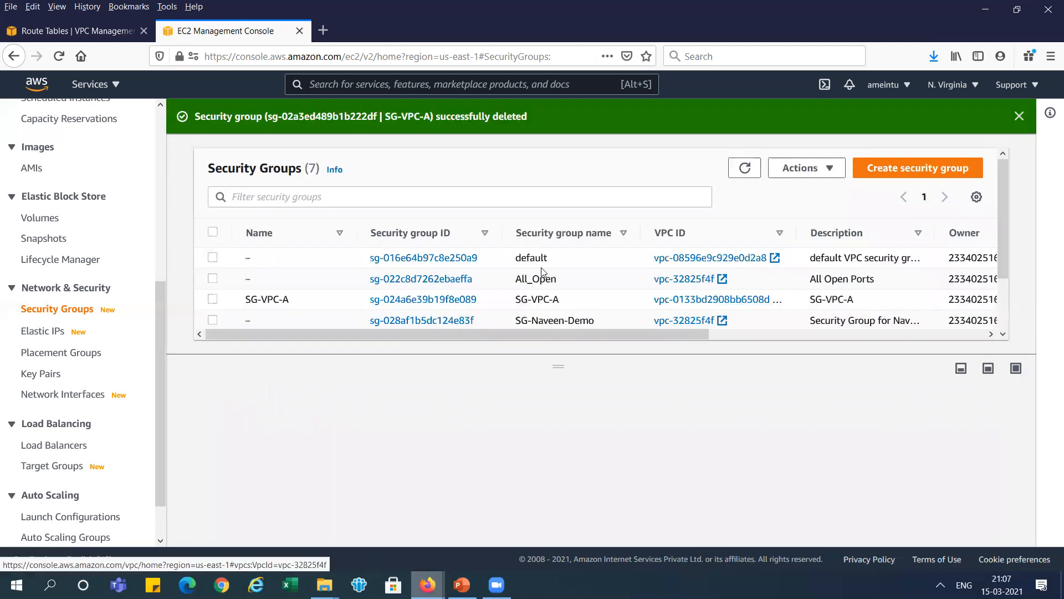
- Review the inbound rules of the remaining SG-VPC-A security group, especially the sources of its All ICMP - IPv4 rules
click(212, 300)
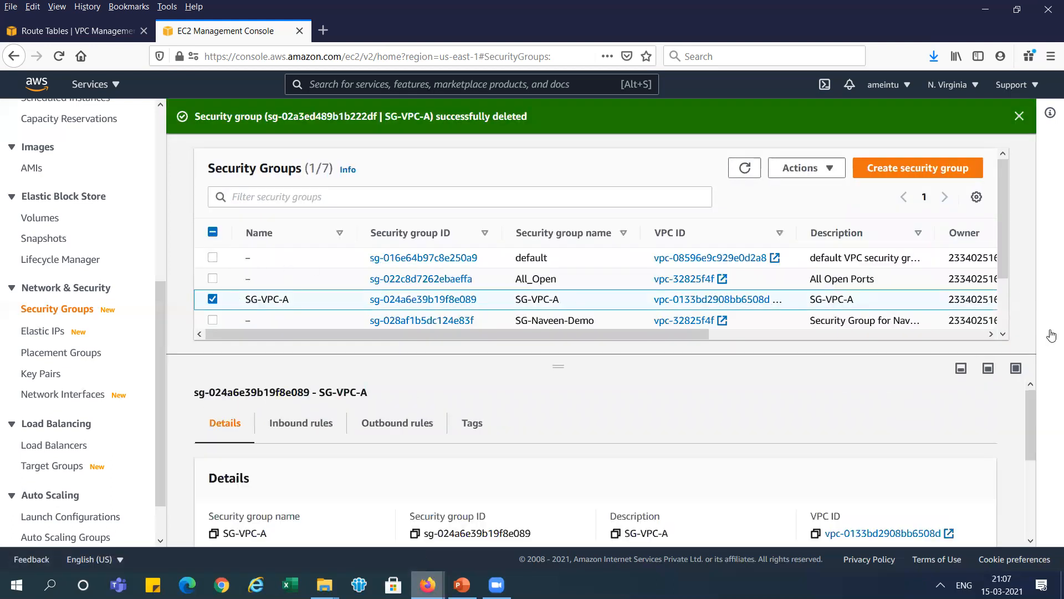
mouse_move(1032, 412)
mouse_down()
mouse_move(1028, 509)
mouse_move(1030, 429)
mouse_up()
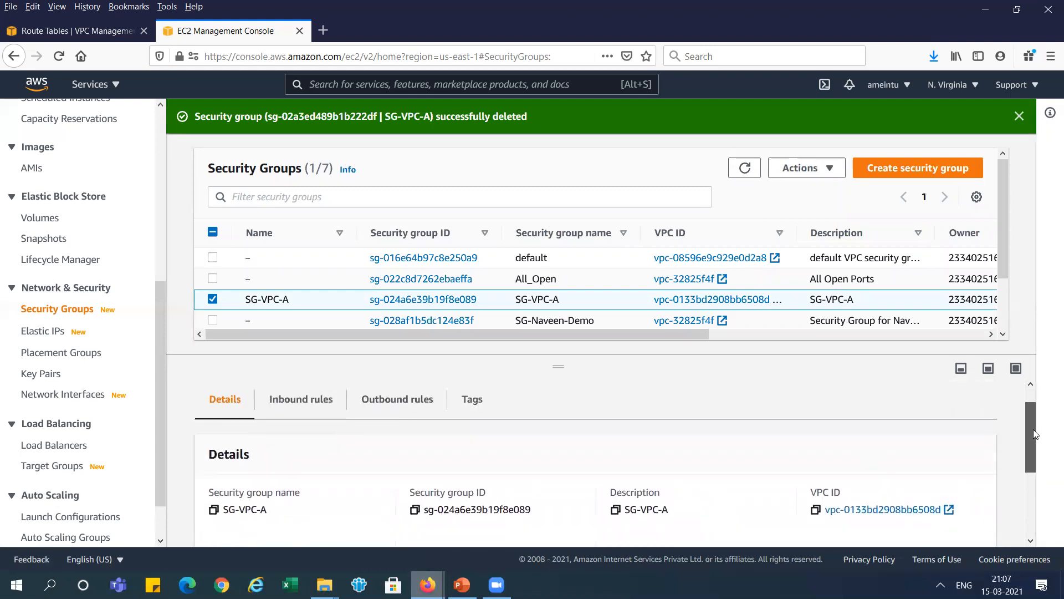
click(309, 398)
drag(1033, 423, 1028, 484)
drag(630, 459, 696, 480)
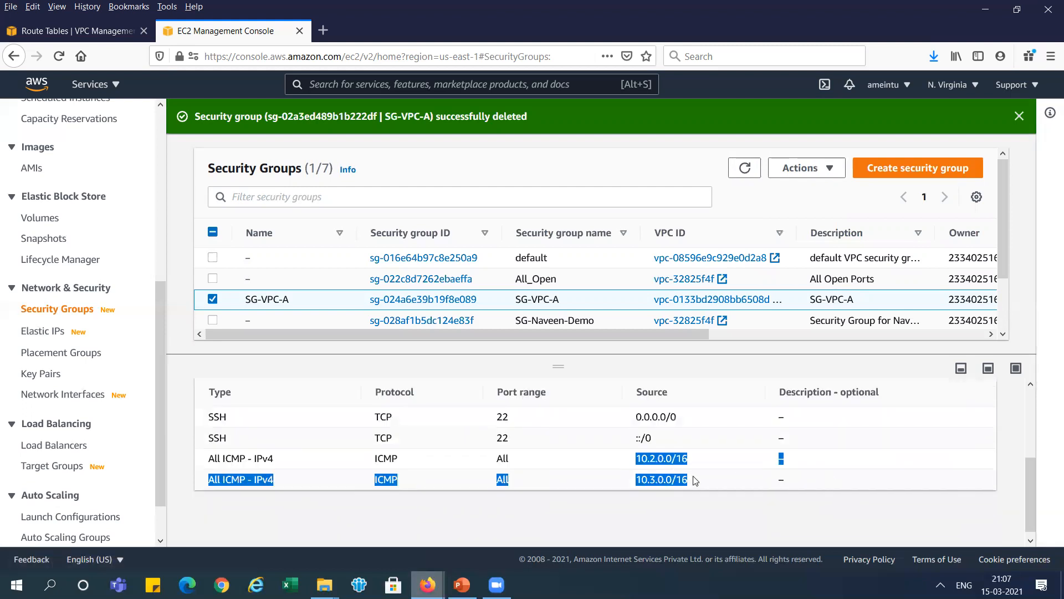
- Start a new security group with SG-VPC-B as both name and description, and assign it to VPC-B
click(920, 167)
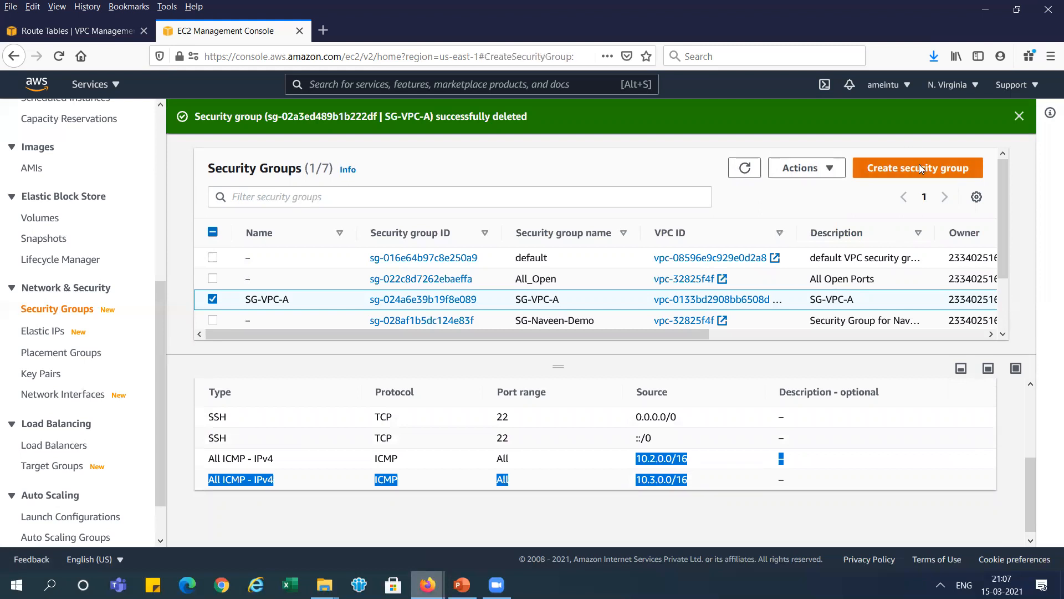
click(409, 288)
key(ctrl+v)
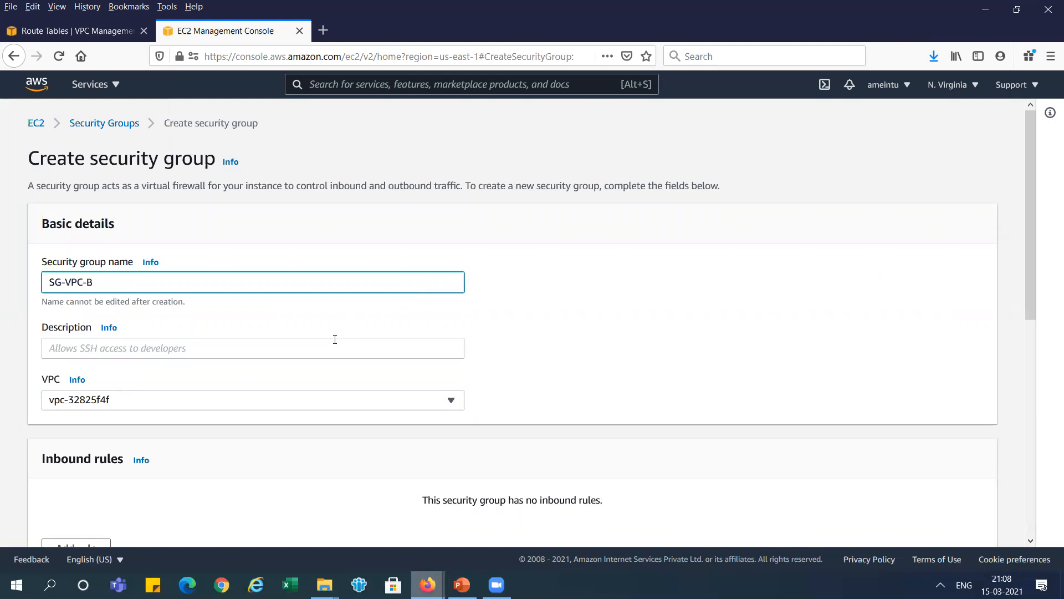
click(334, 344)
key(ctrl+v)
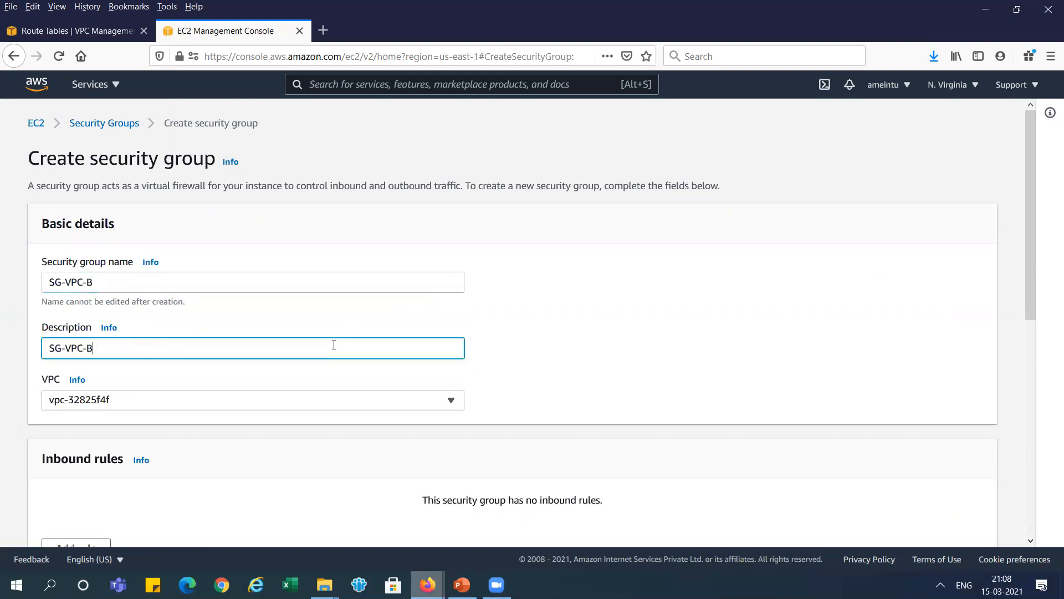
click(342, 401)
click(232, 283)
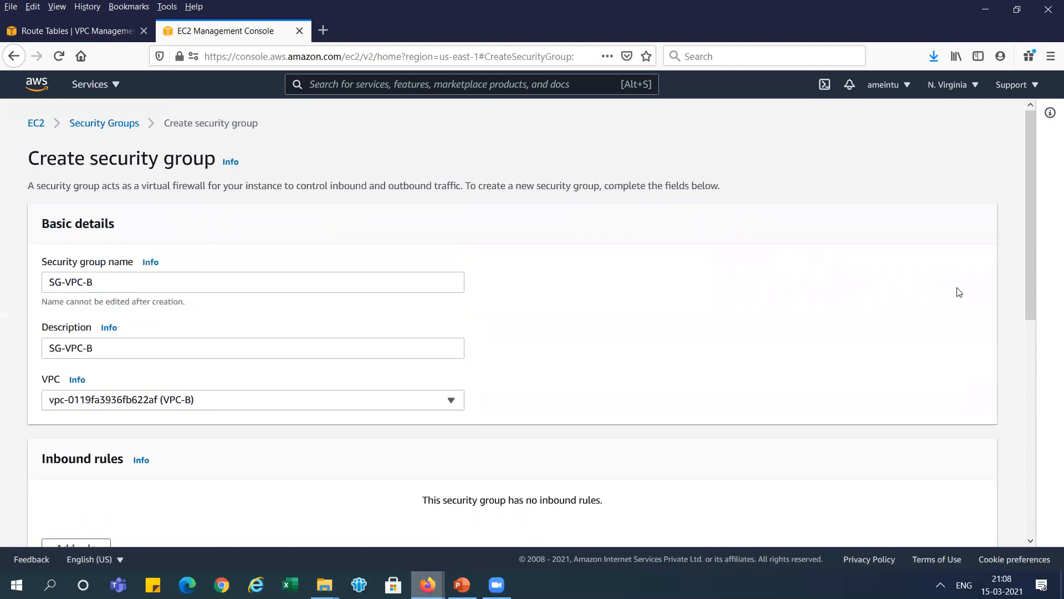
- Add a tag to the new security group with the key Name and the value SG-VPC-B
drag(1032, 248, 1047, 449)
click(105, 491)
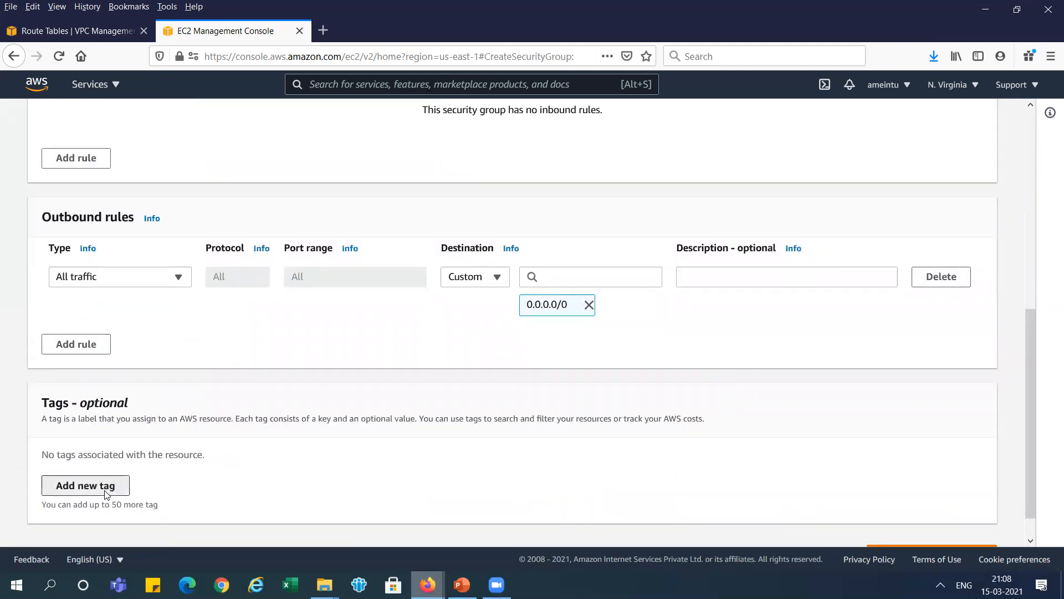
text(Name)
key(Tab)
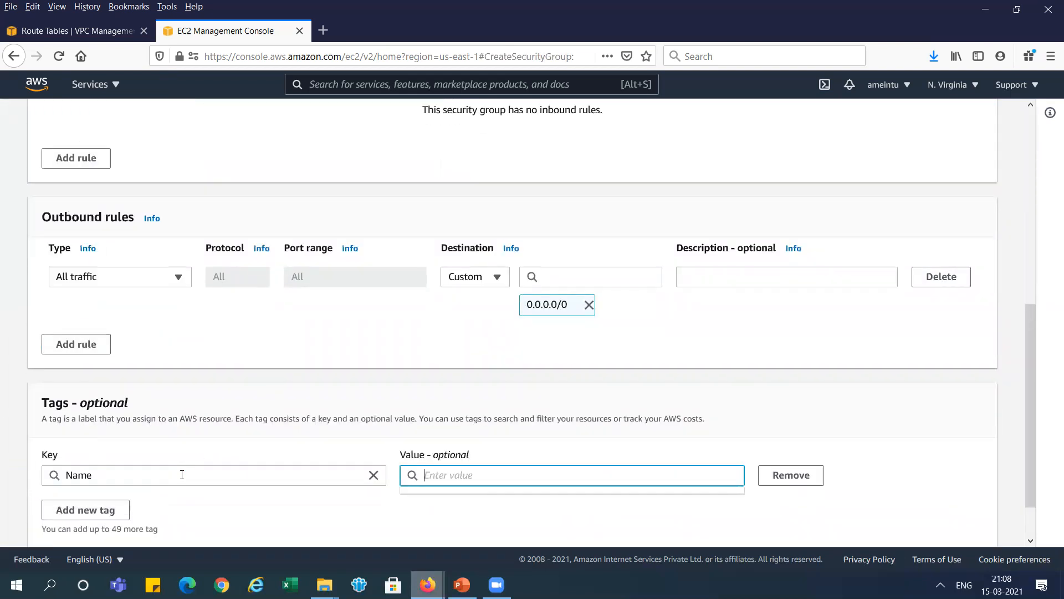
text(SG-VPC-B)
- Add an inbound SSH rule that allows traffic from Anywhere
drag(1032, 369, 1027, 300)
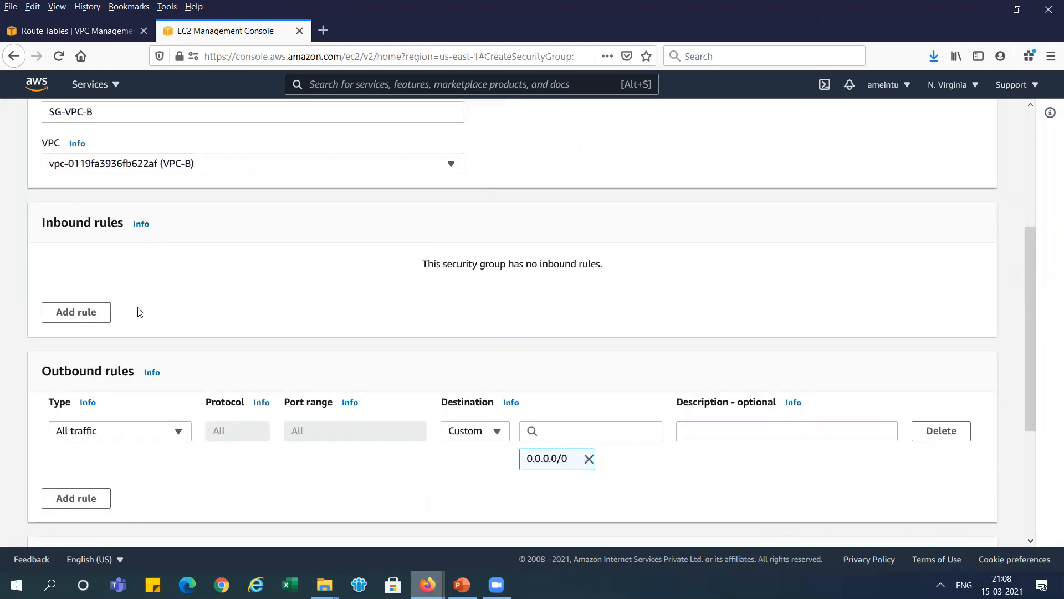
click(104, 311)
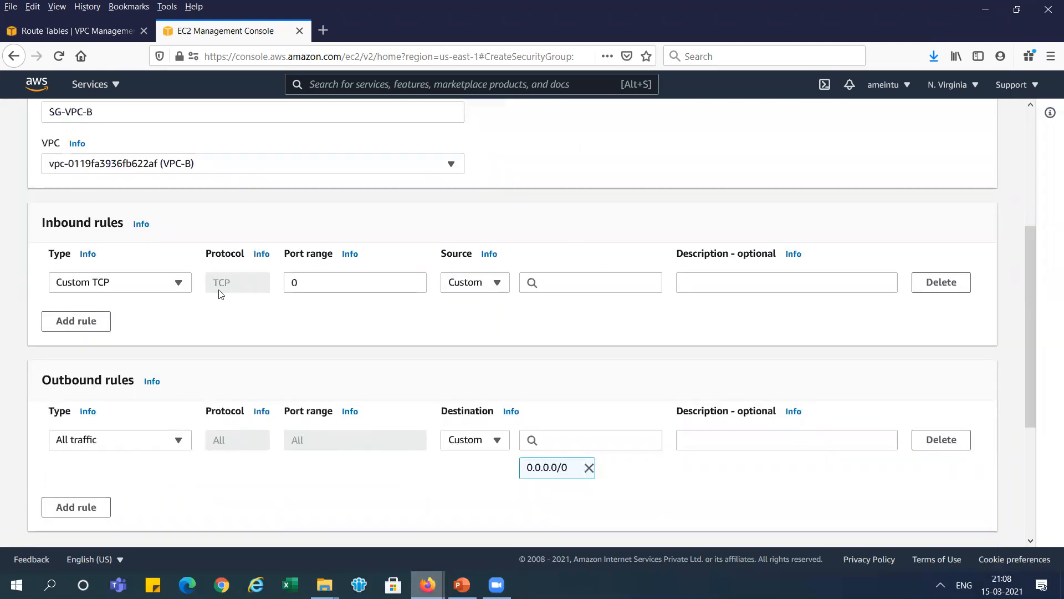
click(178, 283)
scroll(189, 375, down, 3)
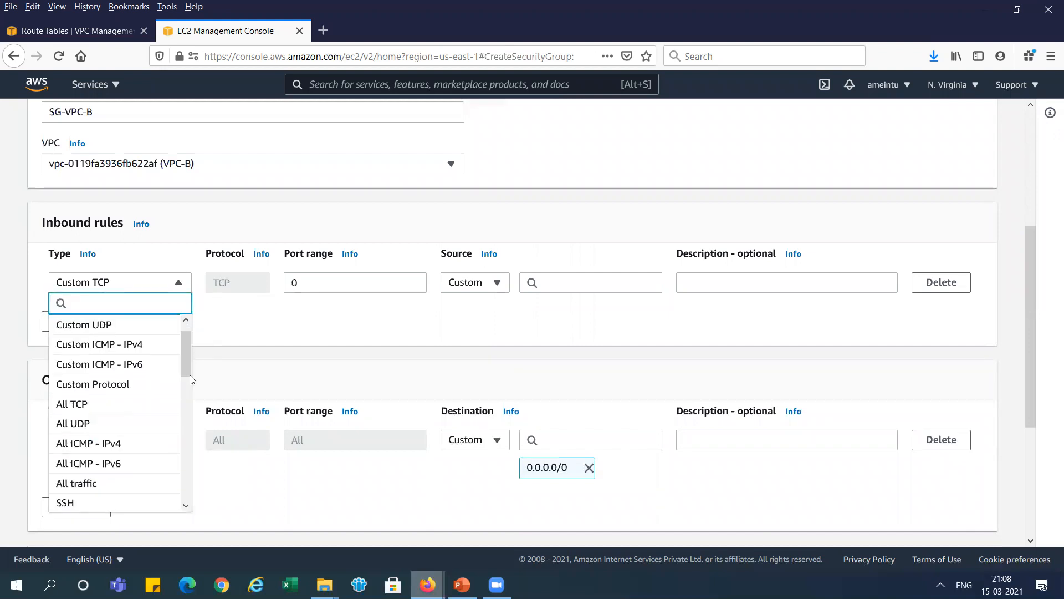
click(138, 410)
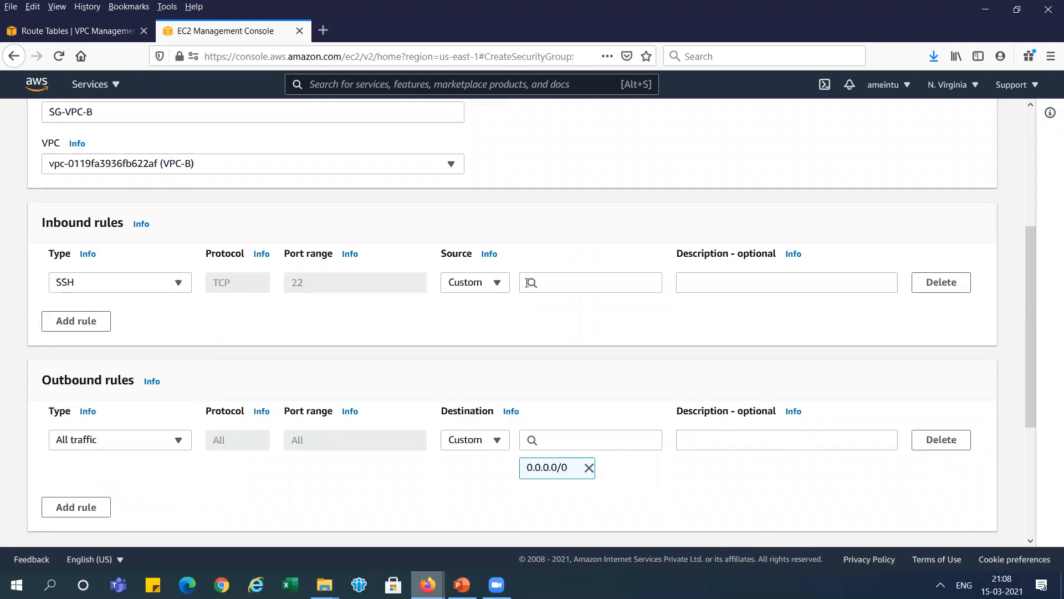
click(495, 282)
click(467, 320)
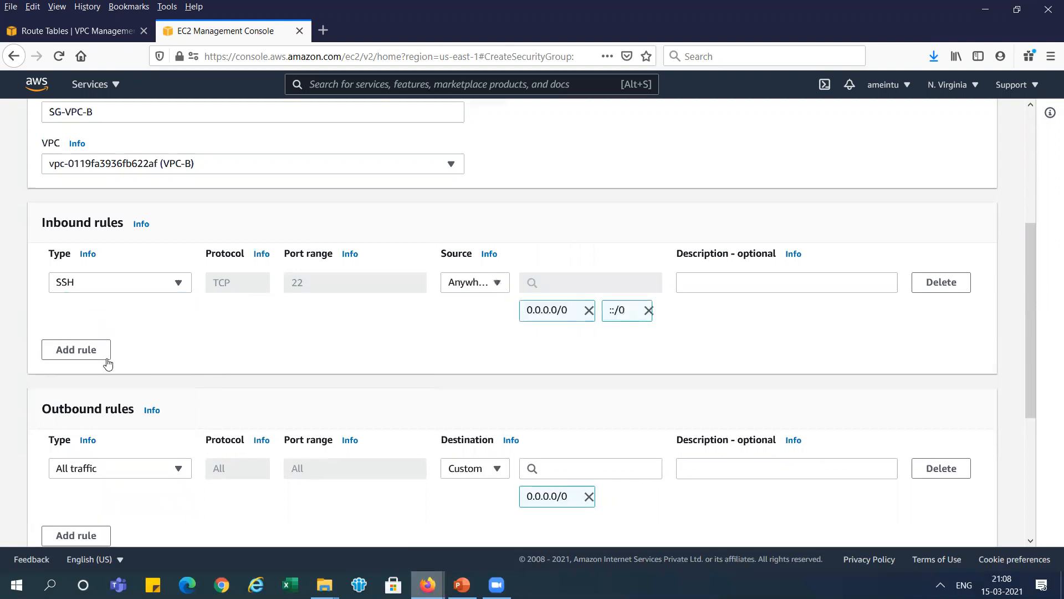
- Add a second inbound rule of type All ICMP - IPv4, keeping its source type Custom
click(89, 351)
click(178, 339)
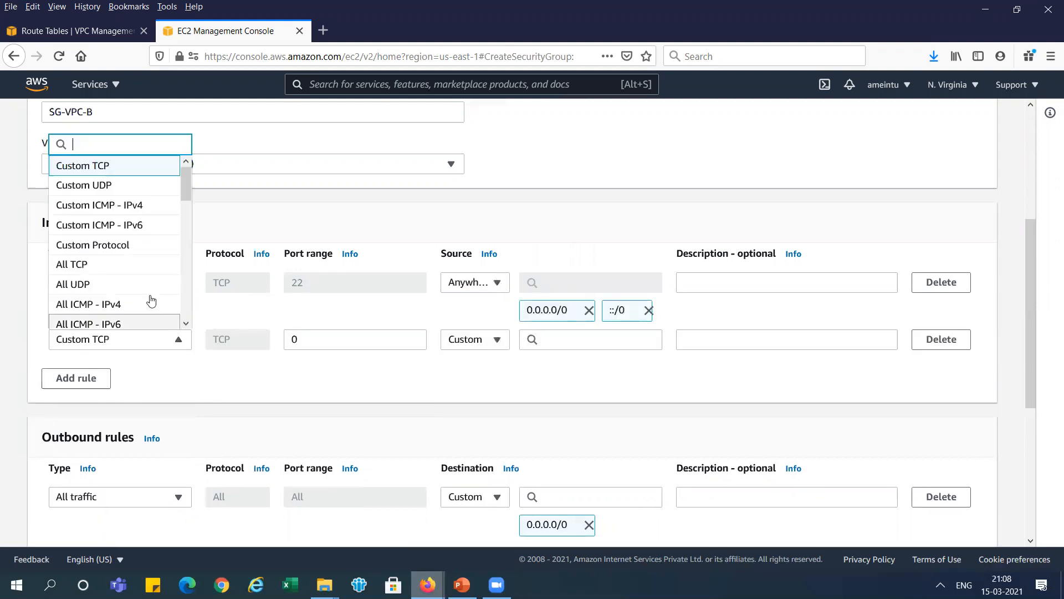
click(119, 304)
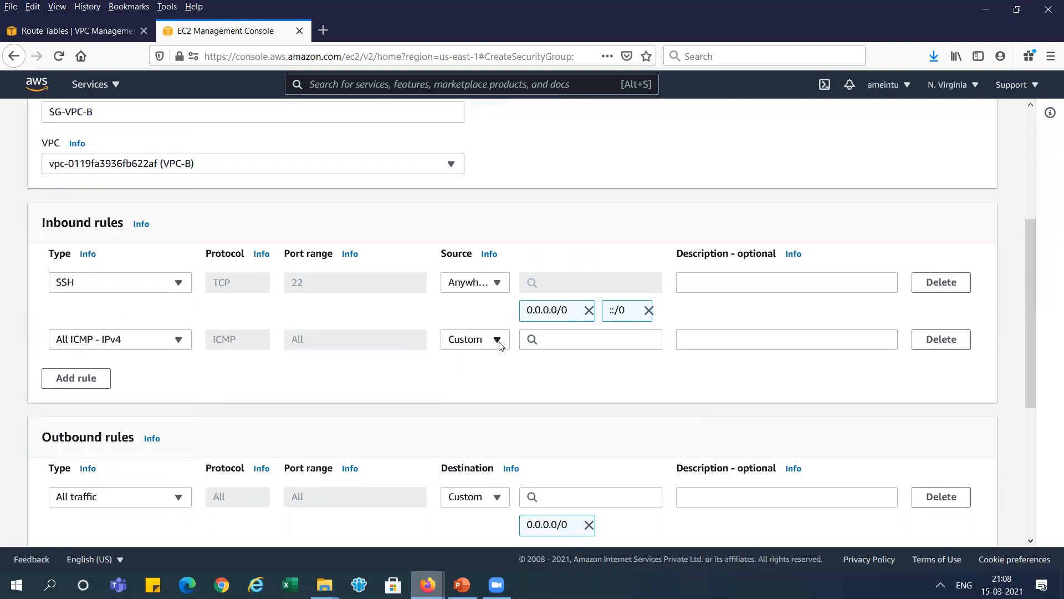
click(553, 344)
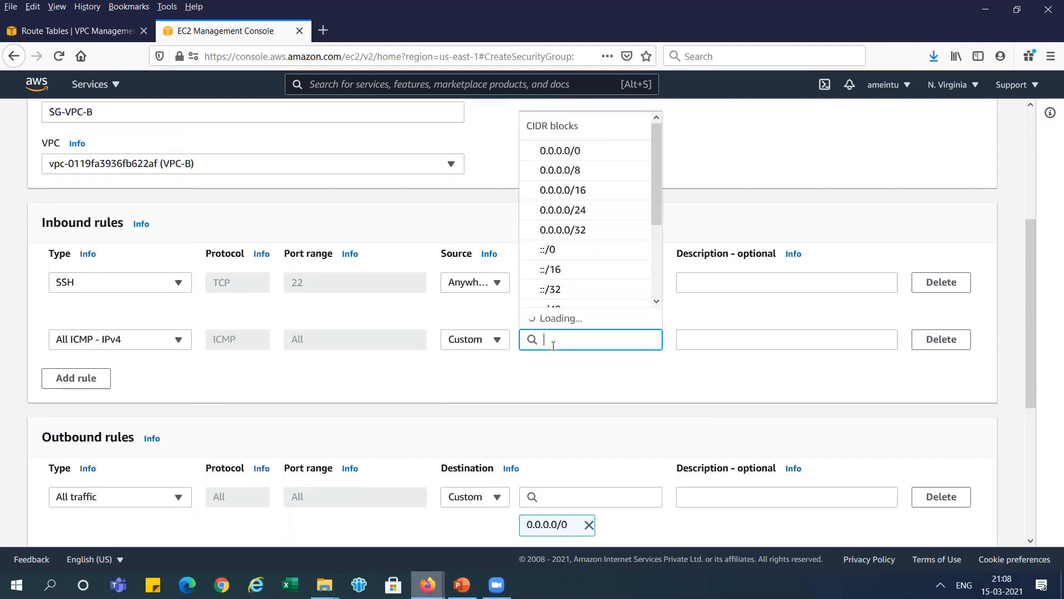
click(491, 340)
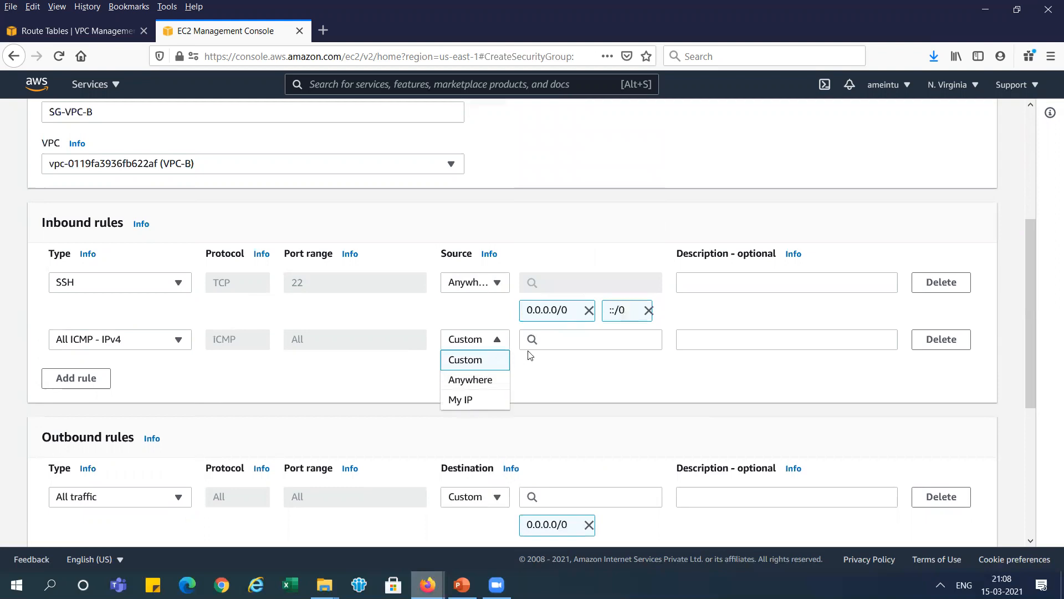
click(548, 343)
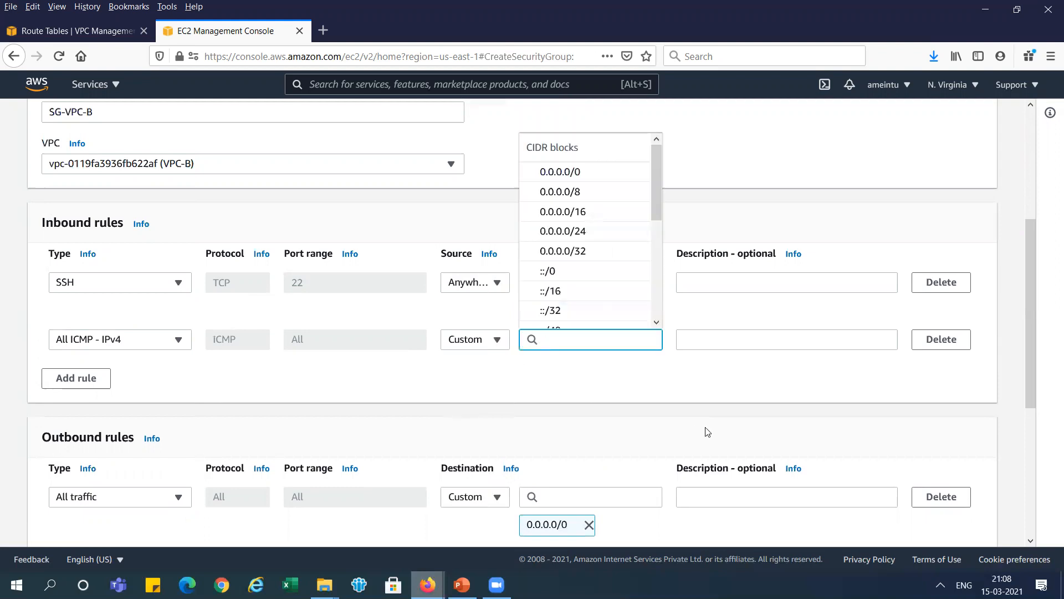
- Copy 10.1.0.0/16 from the VPC-2 ICMP line of the PowerPoint slide and add it as a source of the ICMP rule in the AWS console
key(alt+Tab)
click(704, 392)
drag(702, 390, 742, 389)
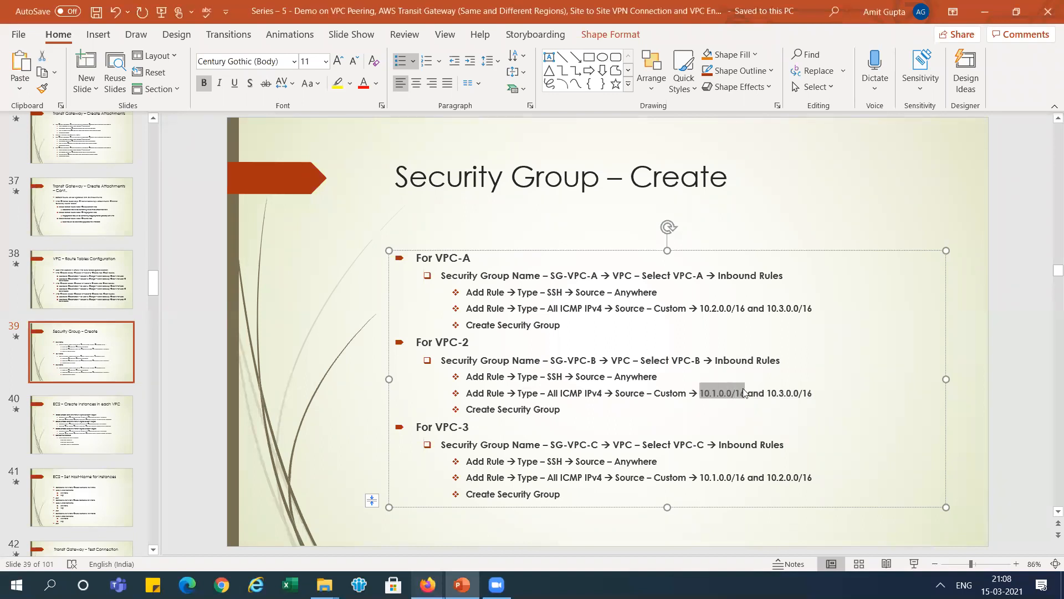
key(ctrl+c)
key(alt+Tab)
key(ctrl+v)
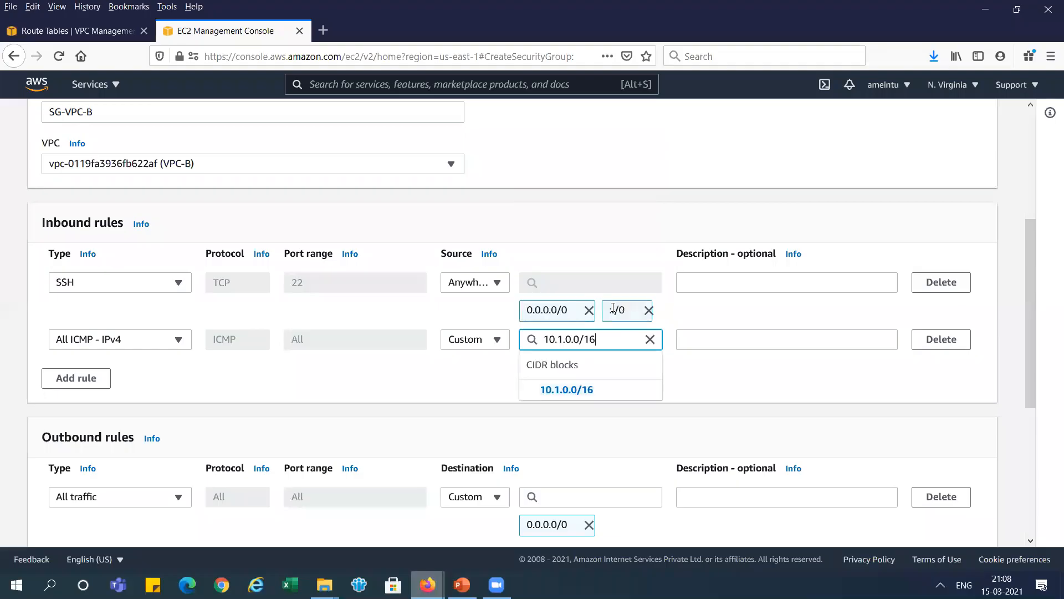
click(579, 389)
- Copy 10.3.0.0/16 from the same line of the PowerPoint slide and add it as another source of the ICMP rule in the AWS console
key(alt+Tab)
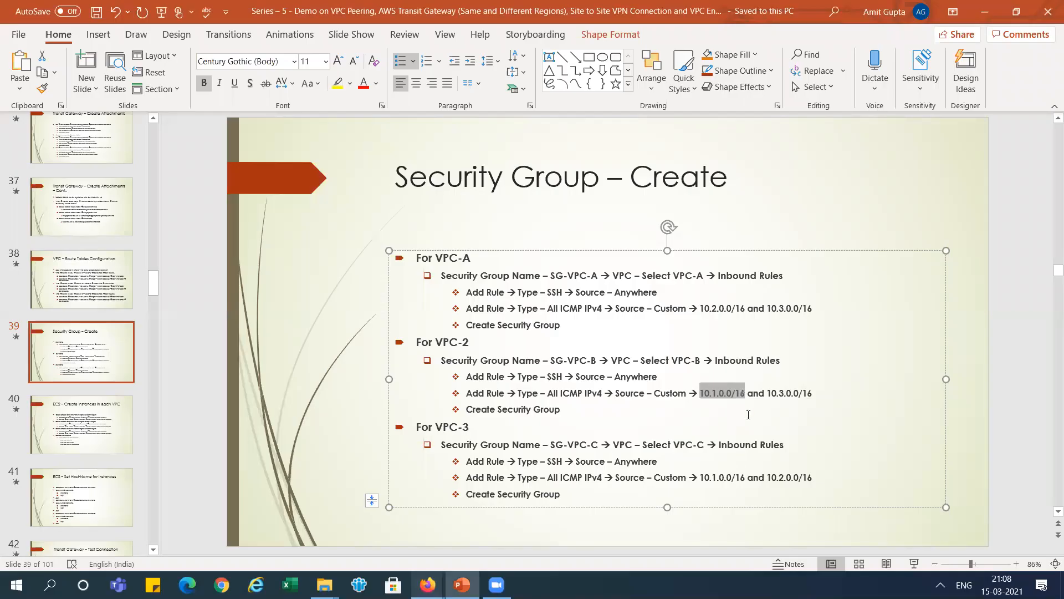
drag(768, 391, 818, 392)
key(ctrl+c)
key(alt+Tab)
key(ctrl+v)
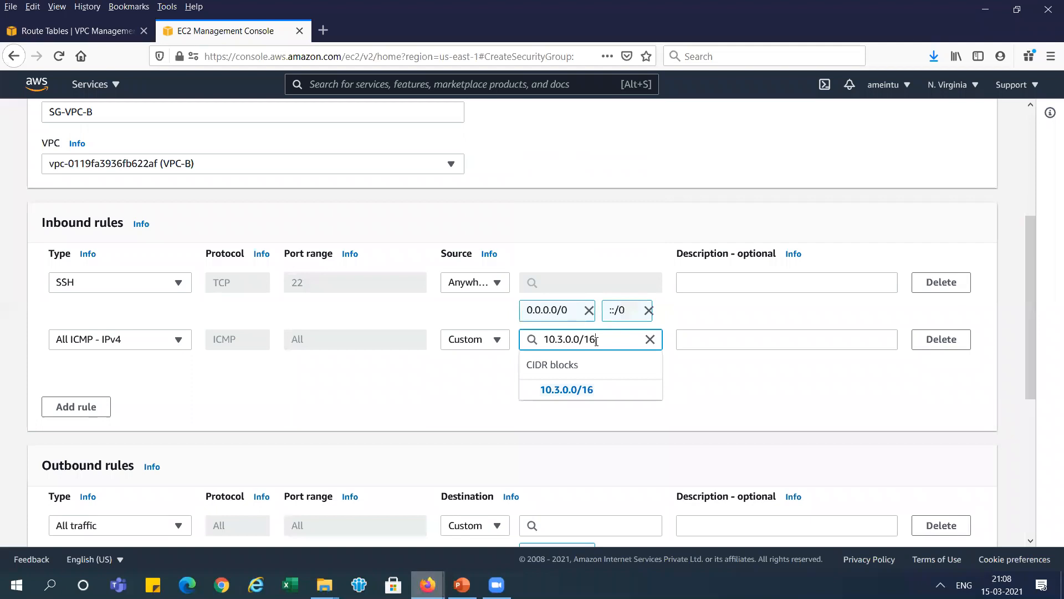
click(578, 389)
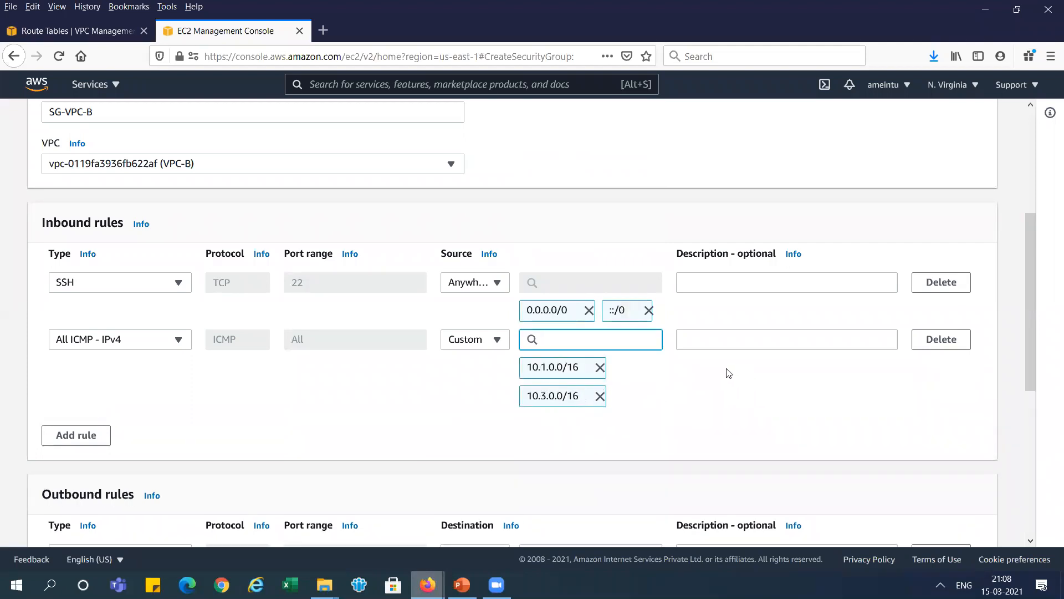
- Create the SG-VPC-B security group with its configured rules and tag
scroll(1025, 501, down, 1)
scroll(1025, 501, down, 5)
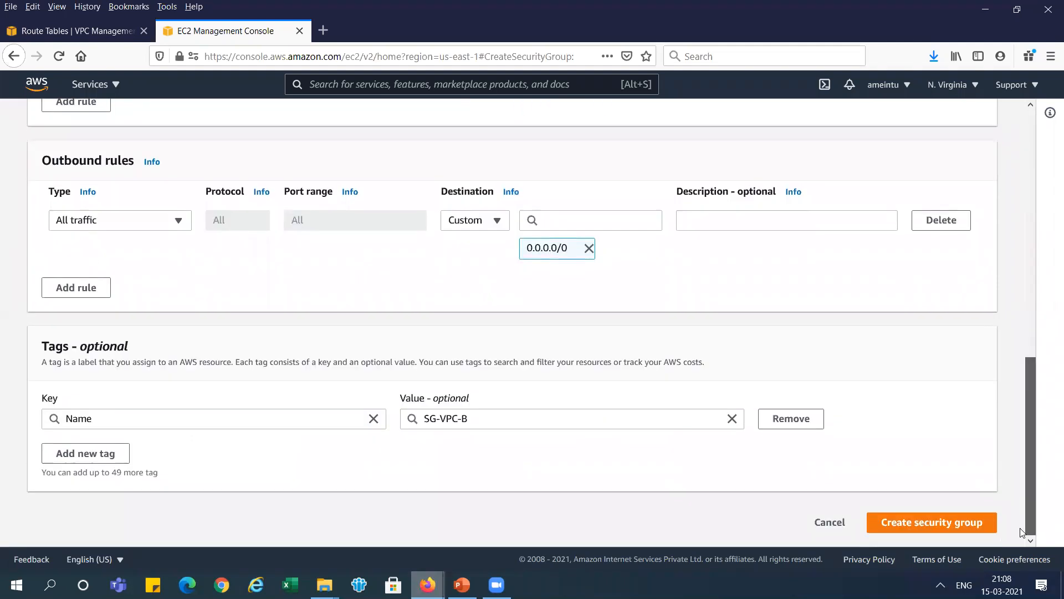
click(922, 524)
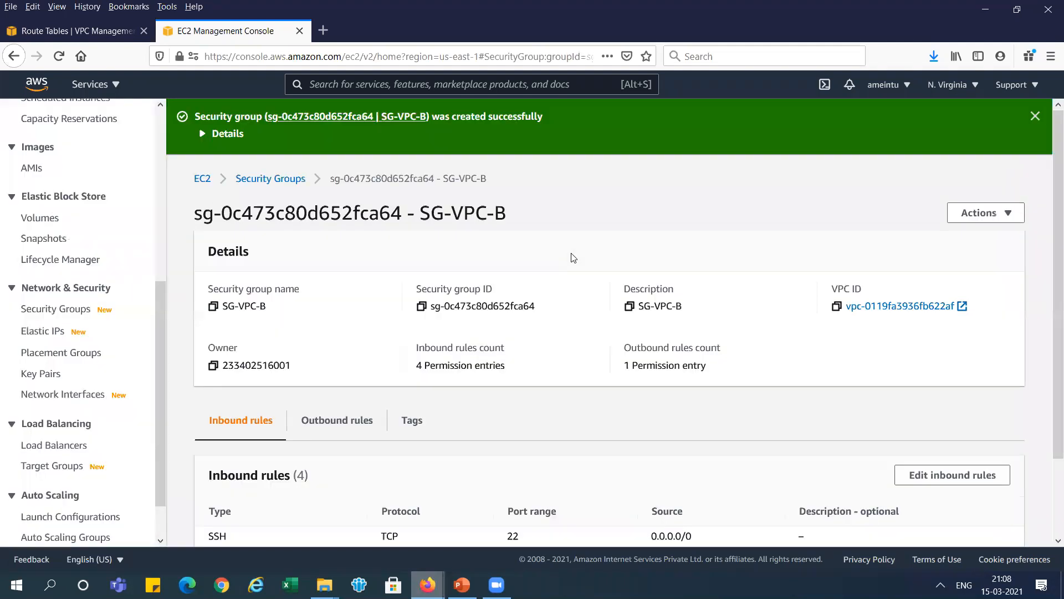
- Return to the security group list, start another new security group and assign it to VPC-C
click(270, 185)
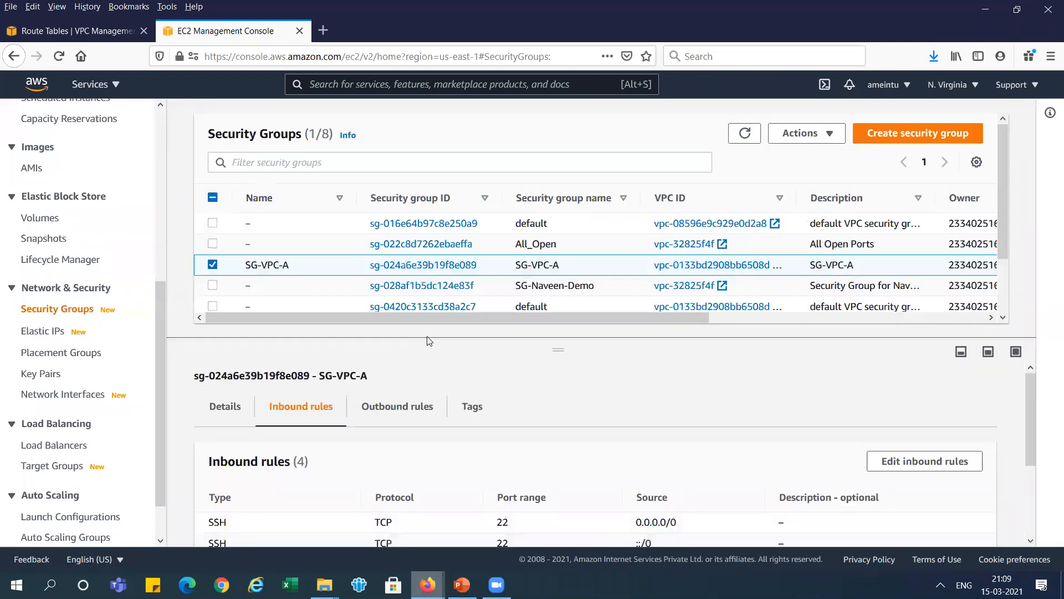
drag(1002, 218, 1007, 251)
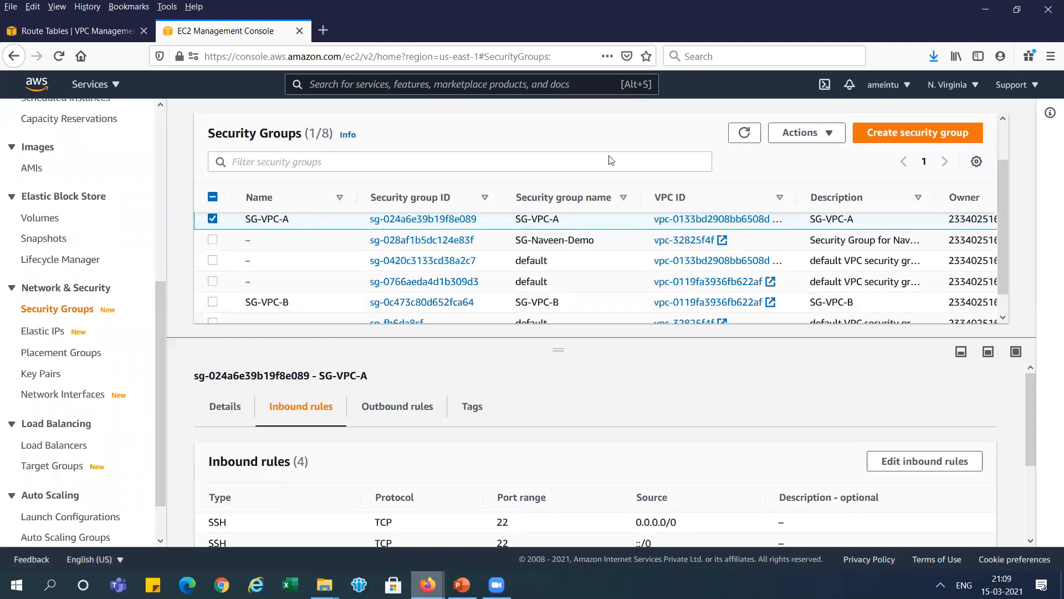
click(888, 138)
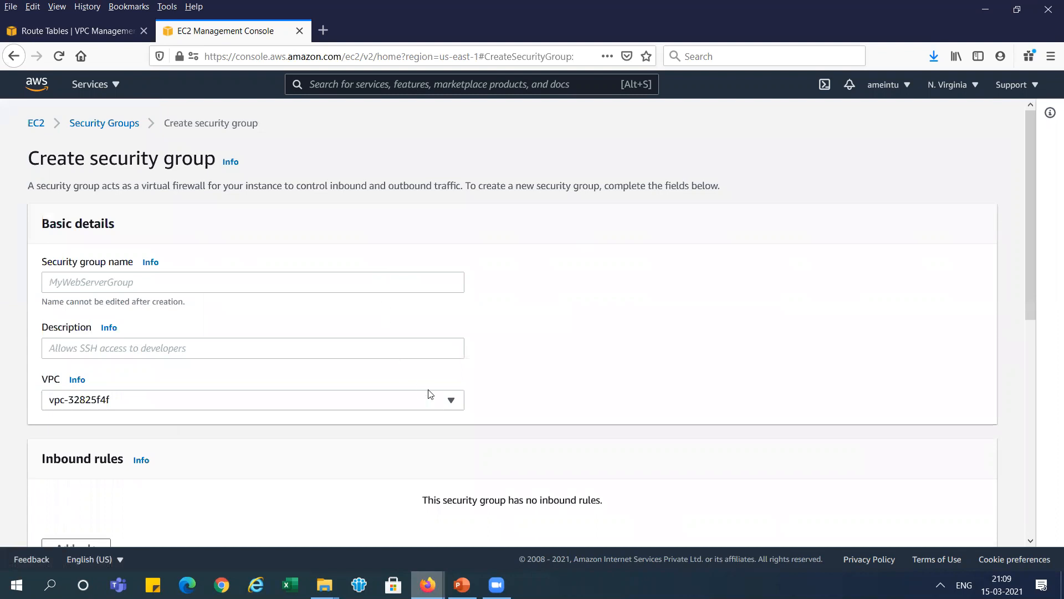
click(449, 400)
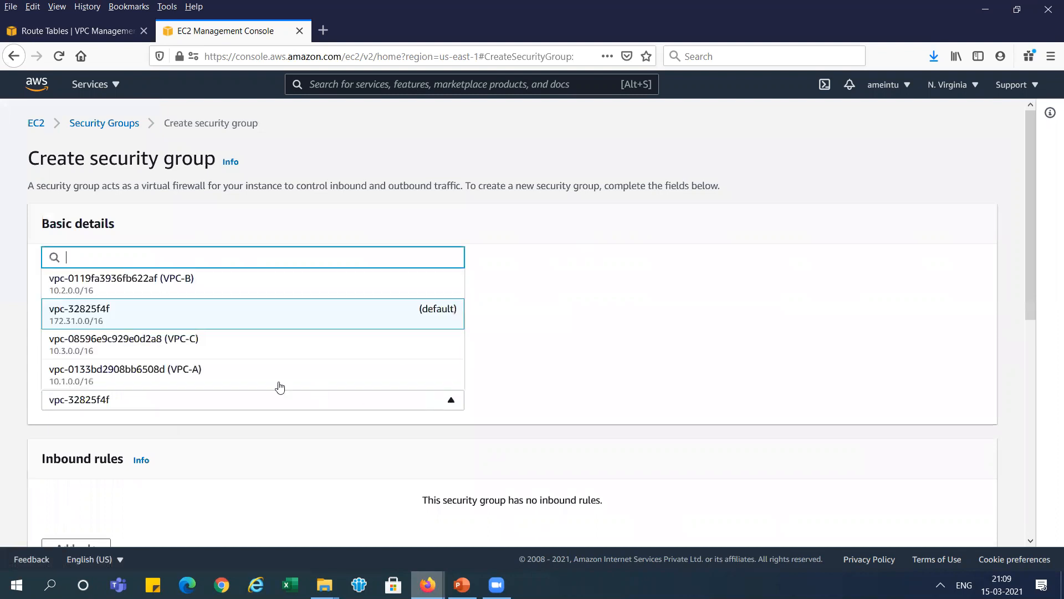
click(243, 350)
- Copy SG-VPC-C from the PowerPoint slide and enter it as both name and description of the new security group in the AWS console
key(alt+Tab)
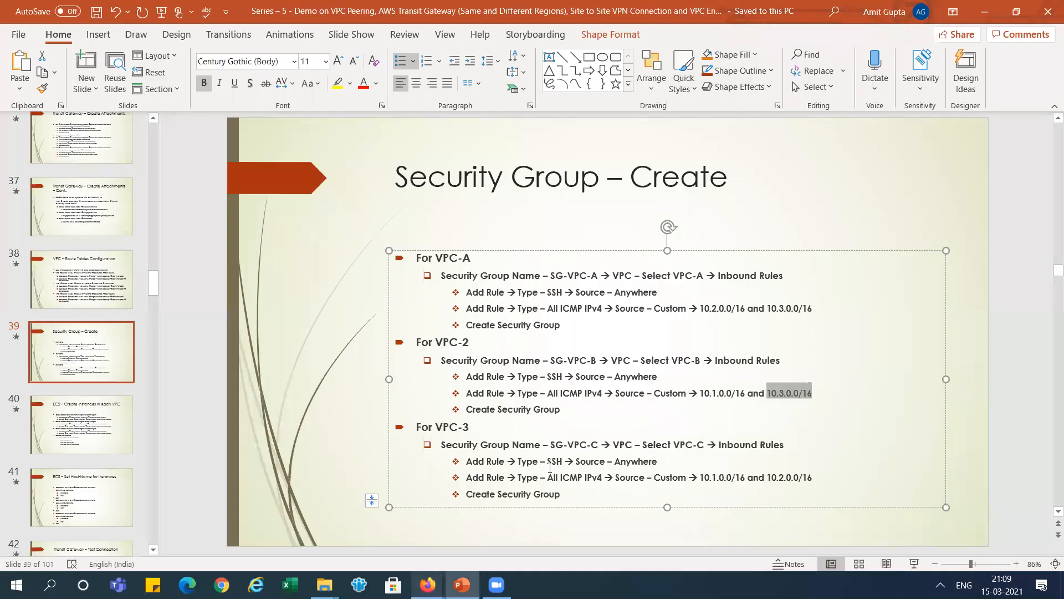
drag(552, 444, 593, 445)
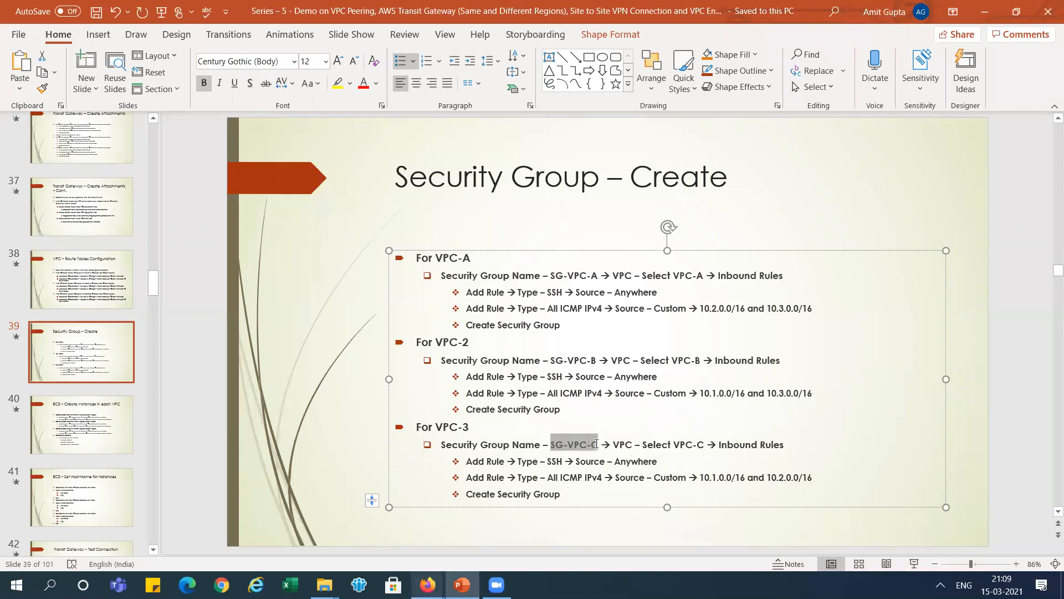
key(ctrl+c)
key(alt+Tab)
click(205, 281)
key(ctrl+v)
click(178, 350)
key(ctrl+v)
- Add a tag to the security group with the key Name and the value SG-VPC-C
drag(1032, 235, 1028, 443)
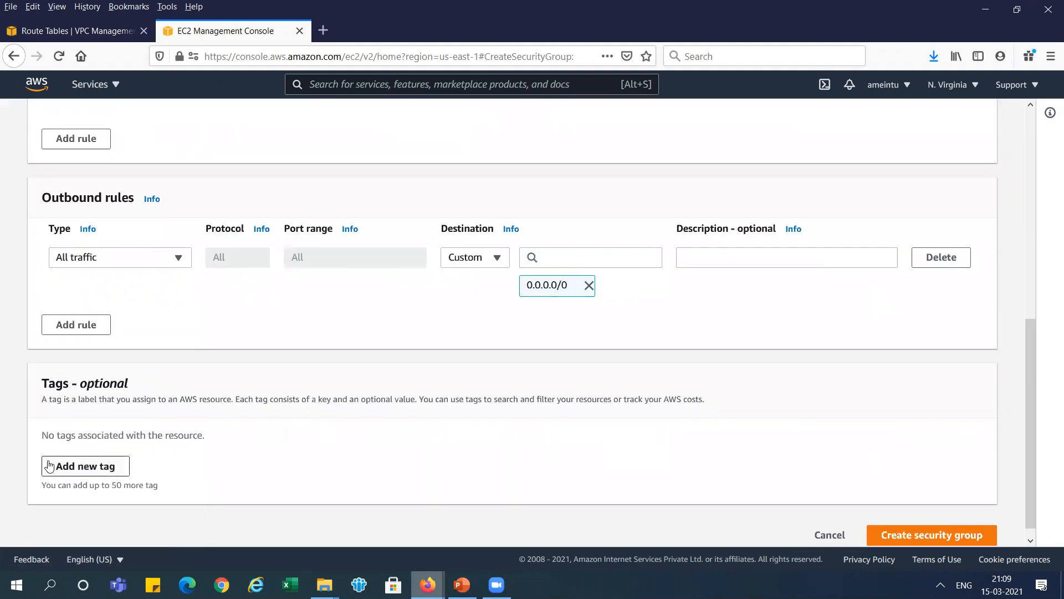
click(114, 468)
text(Name)
key(Tab)
key(ctrl+v)
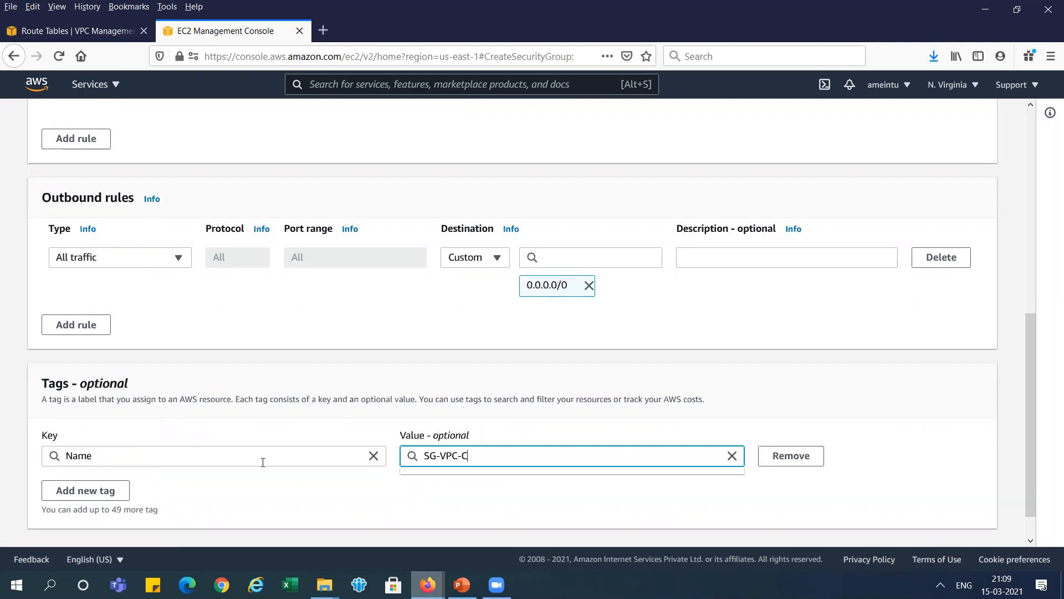
- Add an inbound rule of type SSH to the SG-VPC-C security group
drag(1032, 341, 1032, 247)
click(72, 344)
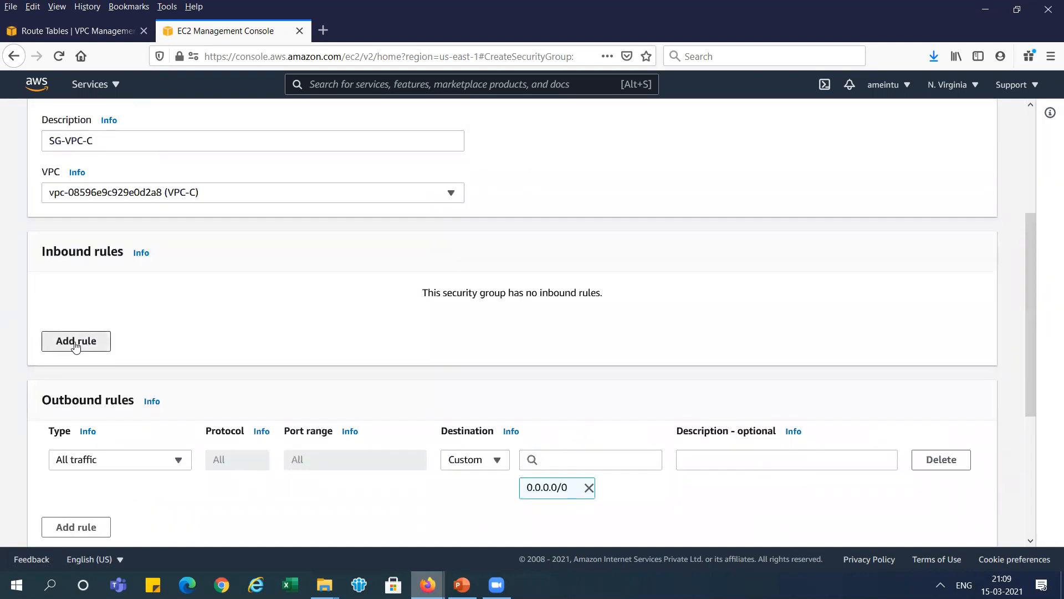
click(164, 311)
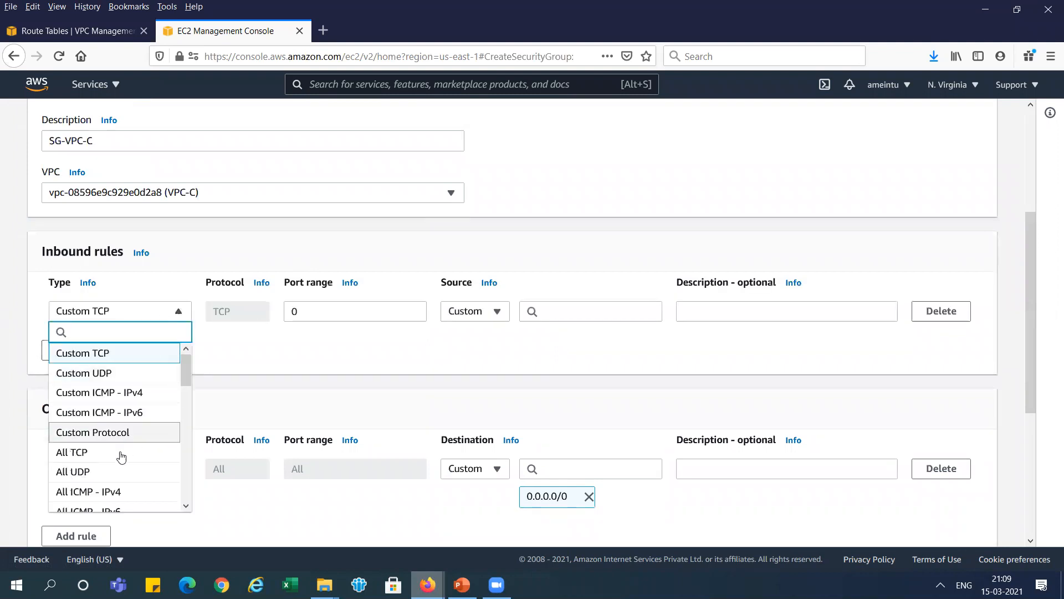
drag(187, 368, 185, 392)
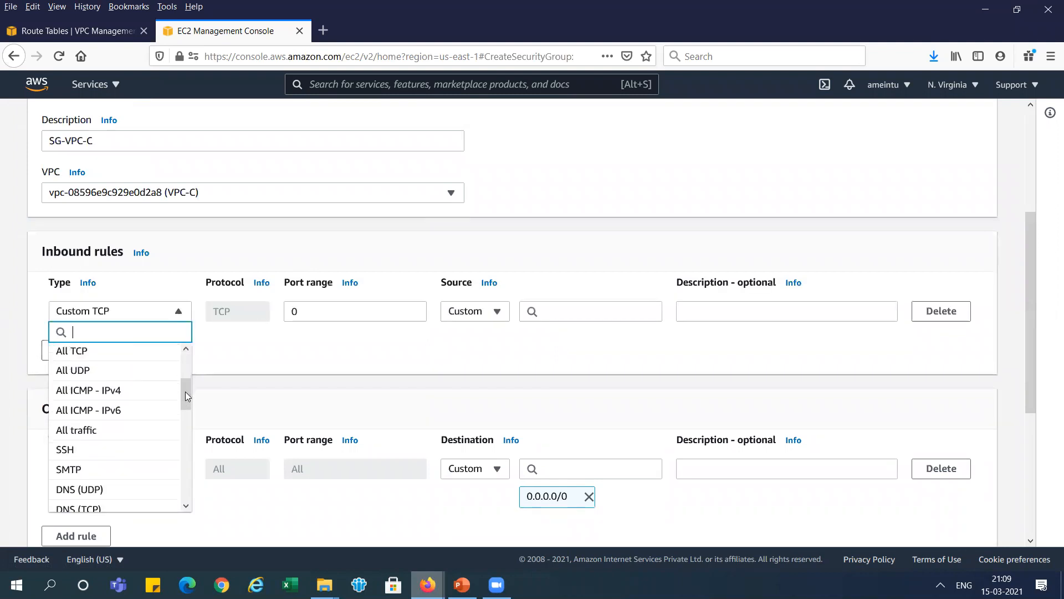
click(124, 454)
- Add an inbound rule of type All ICMP - IPv4 and set the SSH rule's source to Anywhere
click(88, 350)
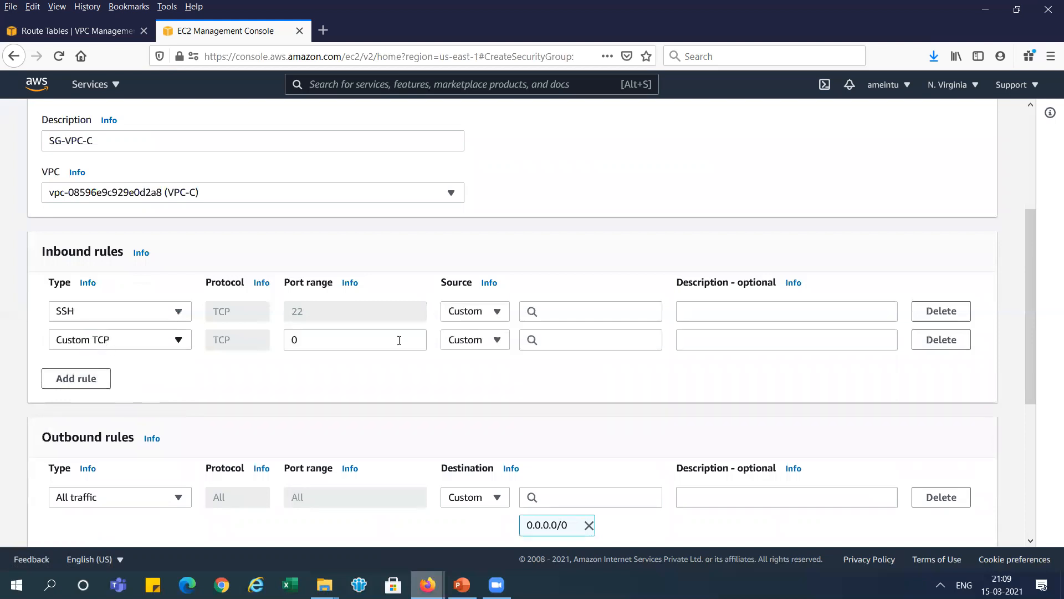
click(175, 340)
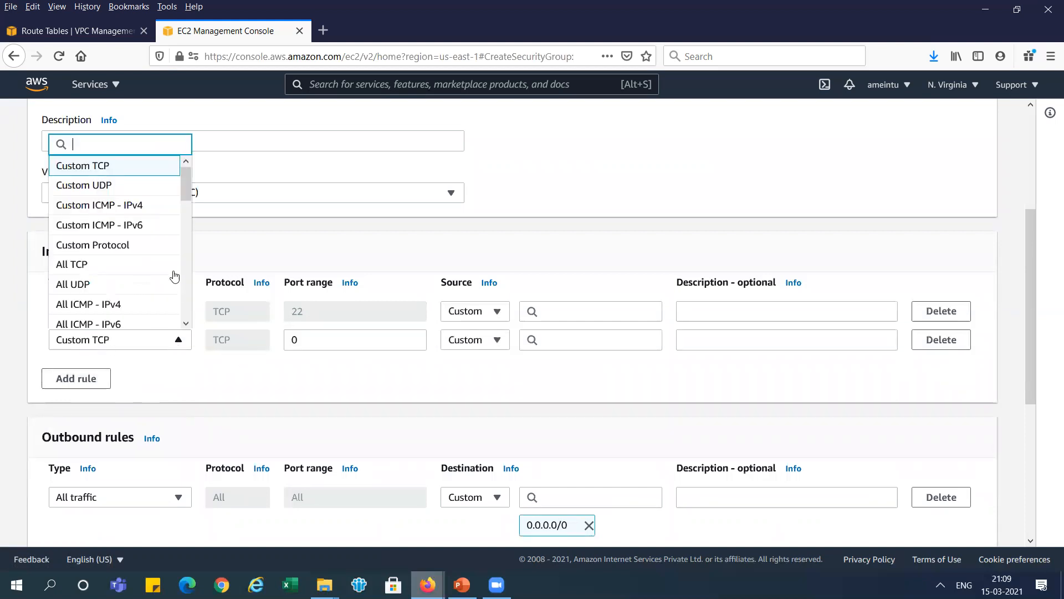
click(140, 305)
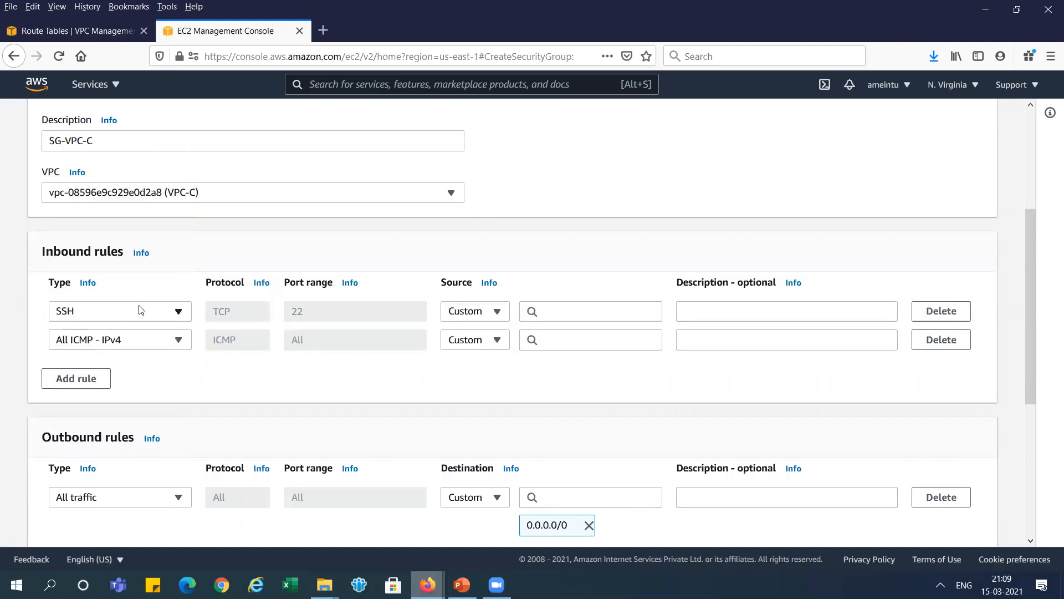
click(492, 311)
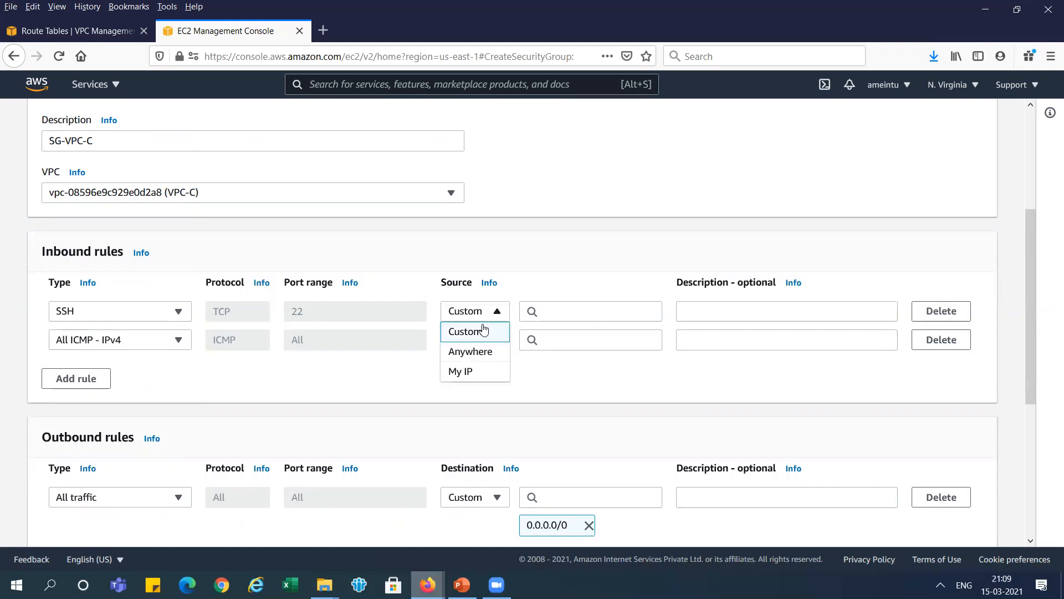
click(477, 359)
- Copy 10.1.0.0/16 from the VPC-3 ICMP line of the PowerPoint slide and add it as a source of the ICMP rule in the AWS console
key(alt+Tab)
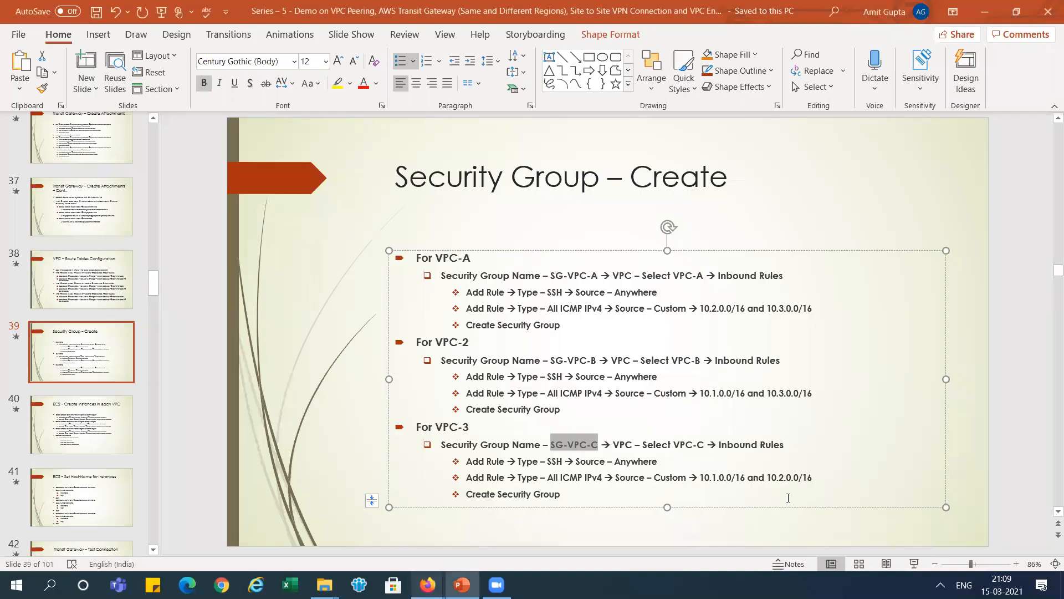
drag(701, 479, 743, 477)
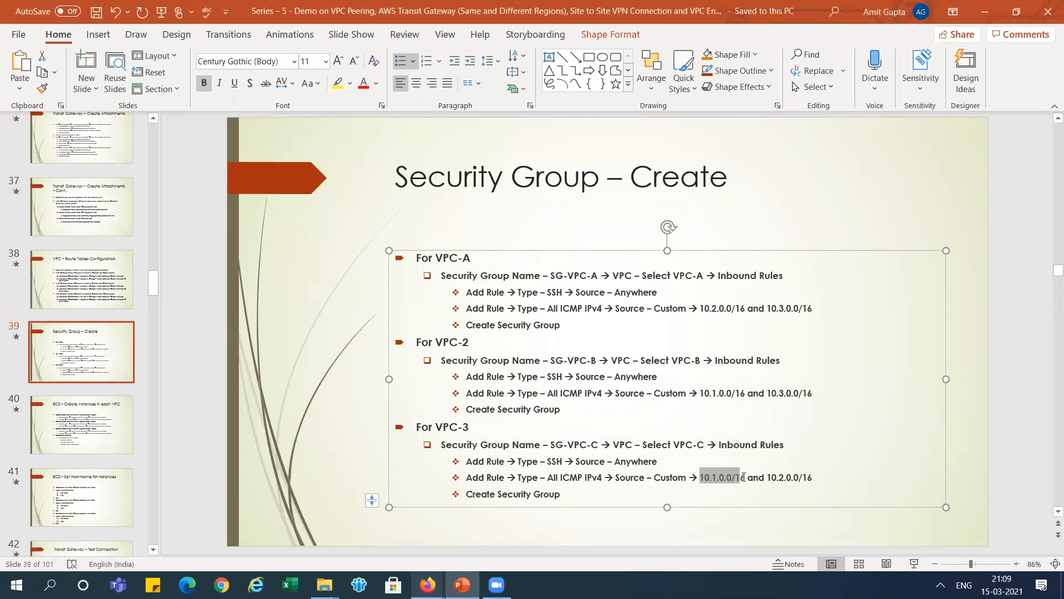
key(alt+Tab)
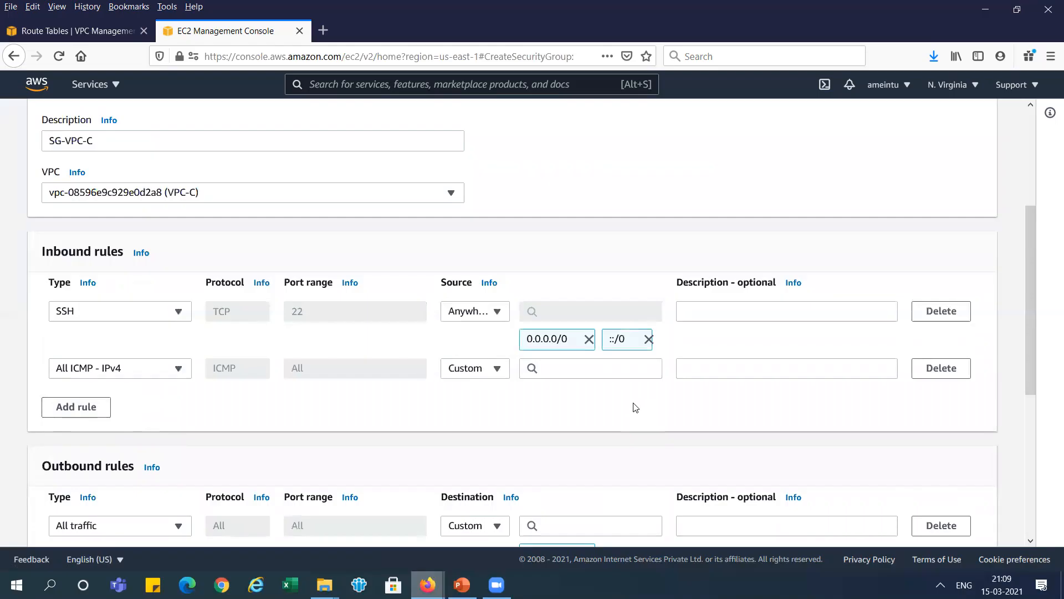
click(612, 369)
key(ctrl+v)
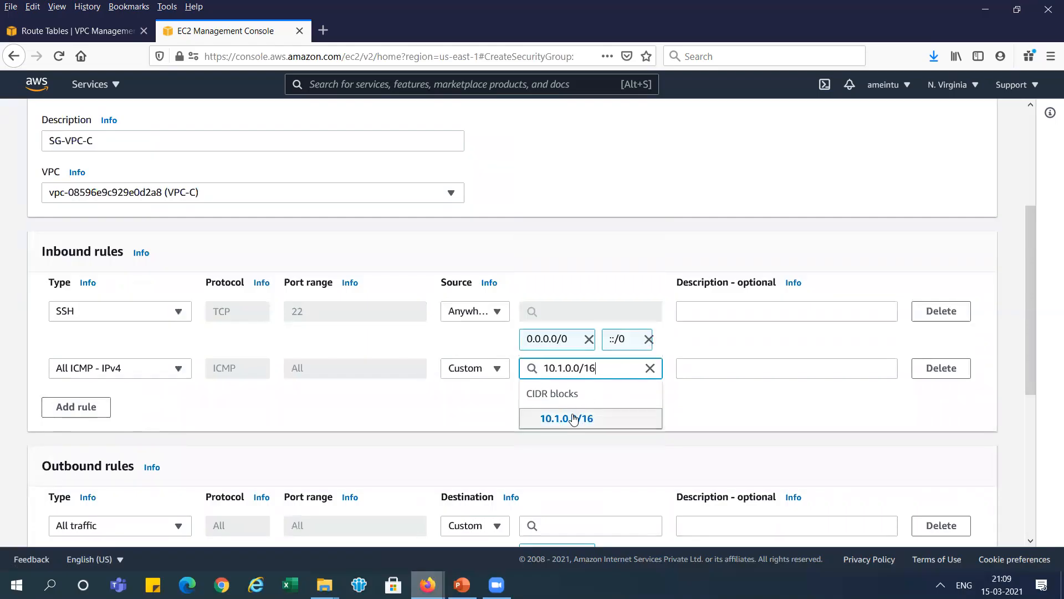
click(575, 419)
- Add 10.2.0.0/16 as a second source of the ICMP rule, reusing the copied CIDR block with its second number changed
key(ctrl+v)
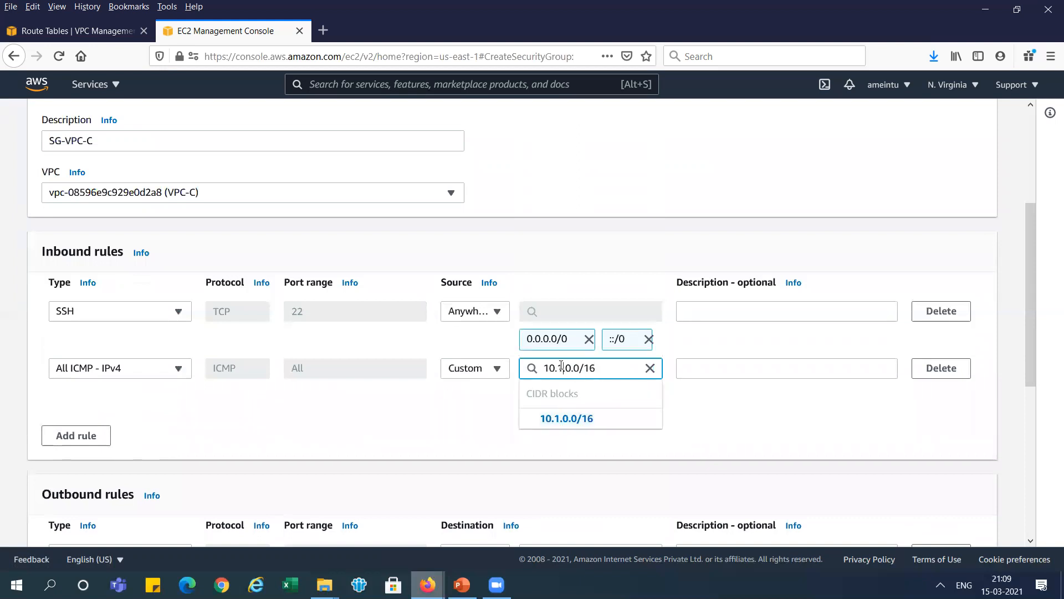
key(BackSpace)
text(2)
click(562, 419)
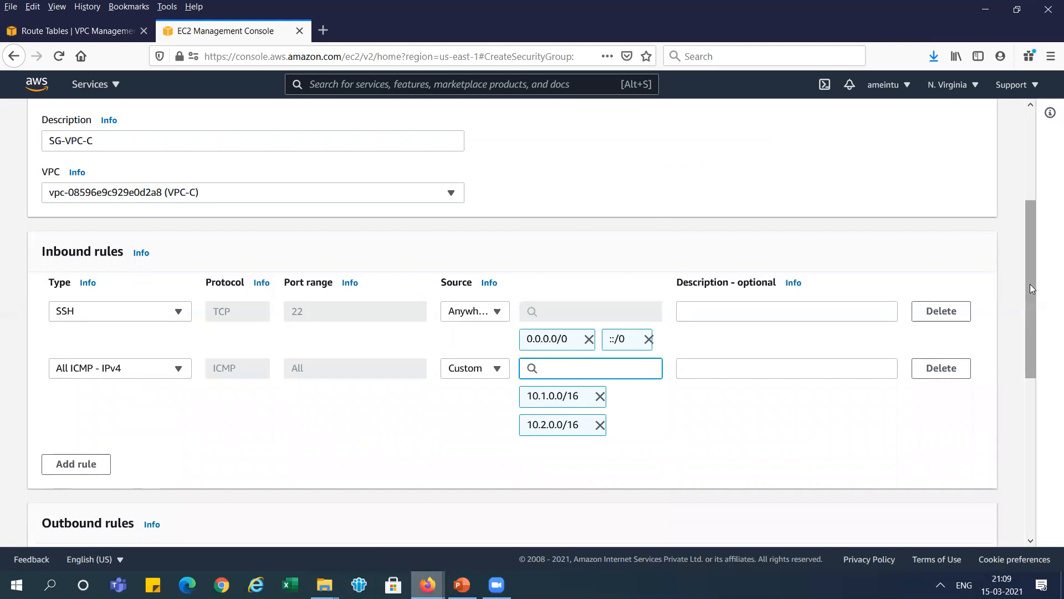
- Create the SG-VPC-C security group and switch back to the instruction slides in PowerPoint
drag(1029, 284, 1029, 490)
click(954, 524)
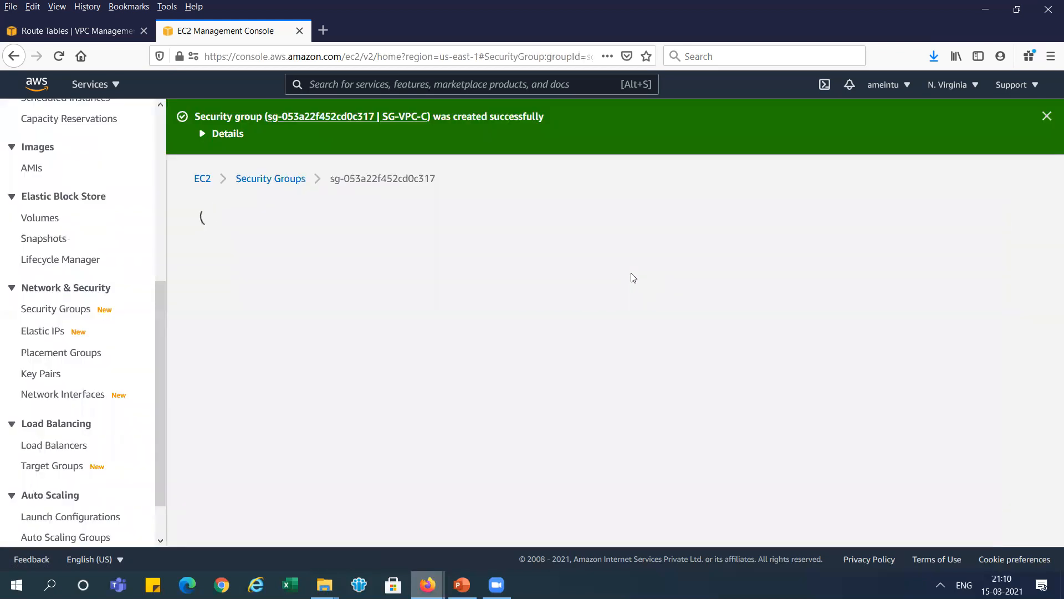
key(alt+Tab)
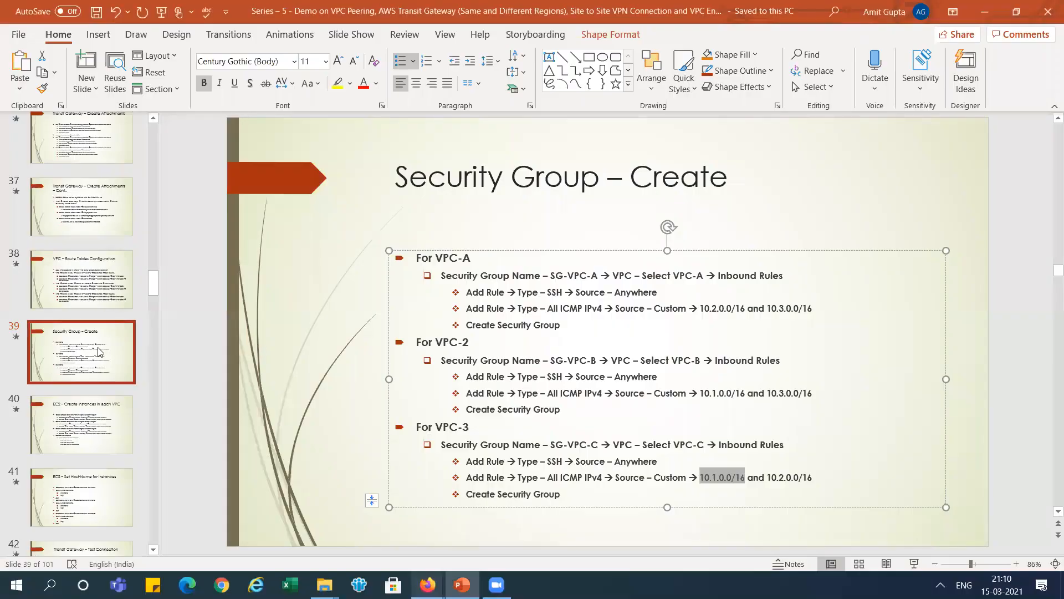
- Show slide 40 on creating EC2 instances in each VPC, and switch to the AWS console to open its running instances list
click(94, 418)
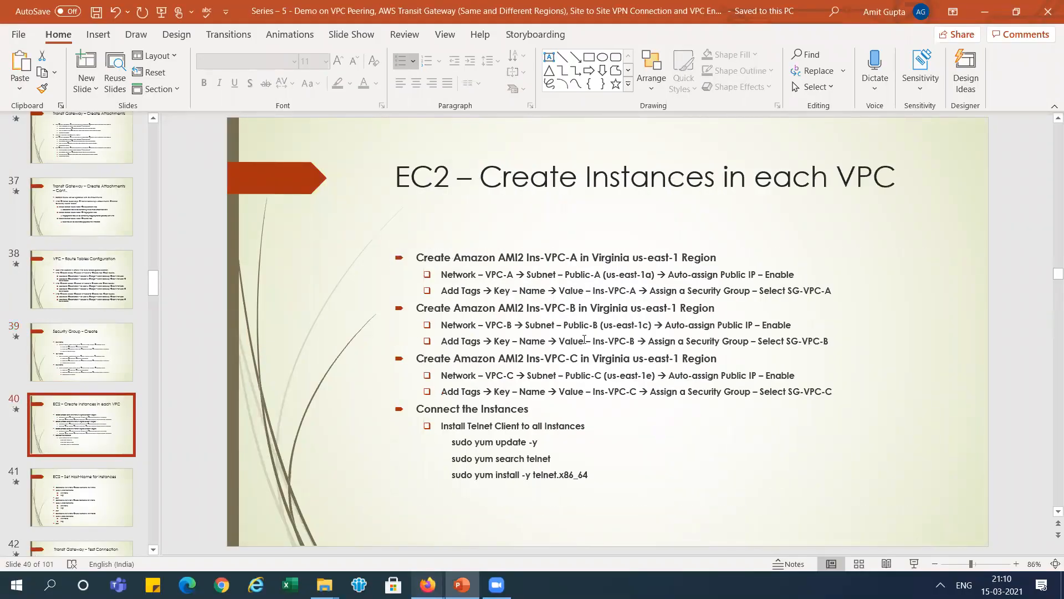
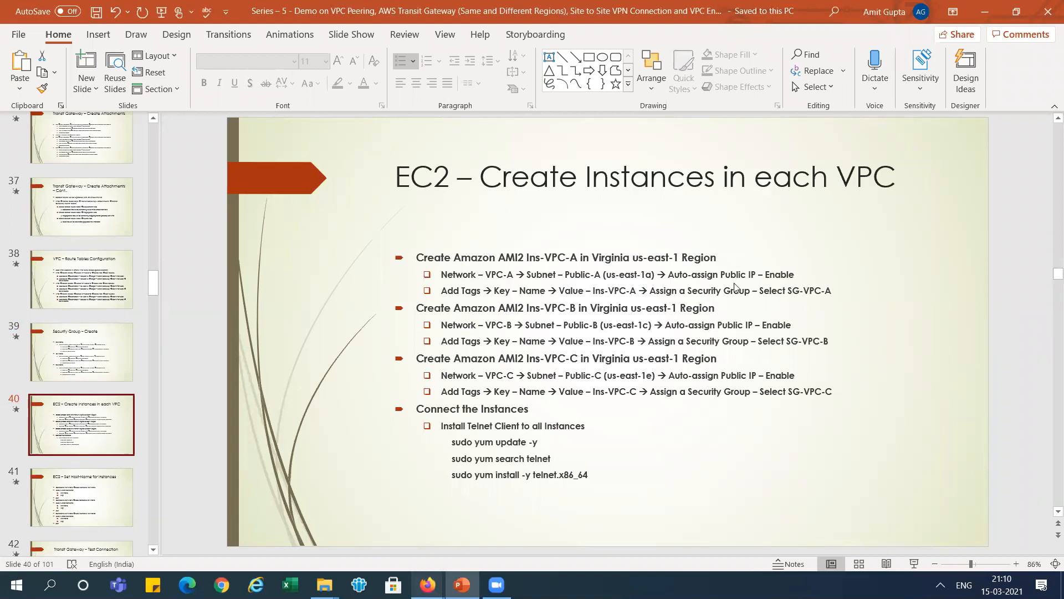
key(alt+Tab)
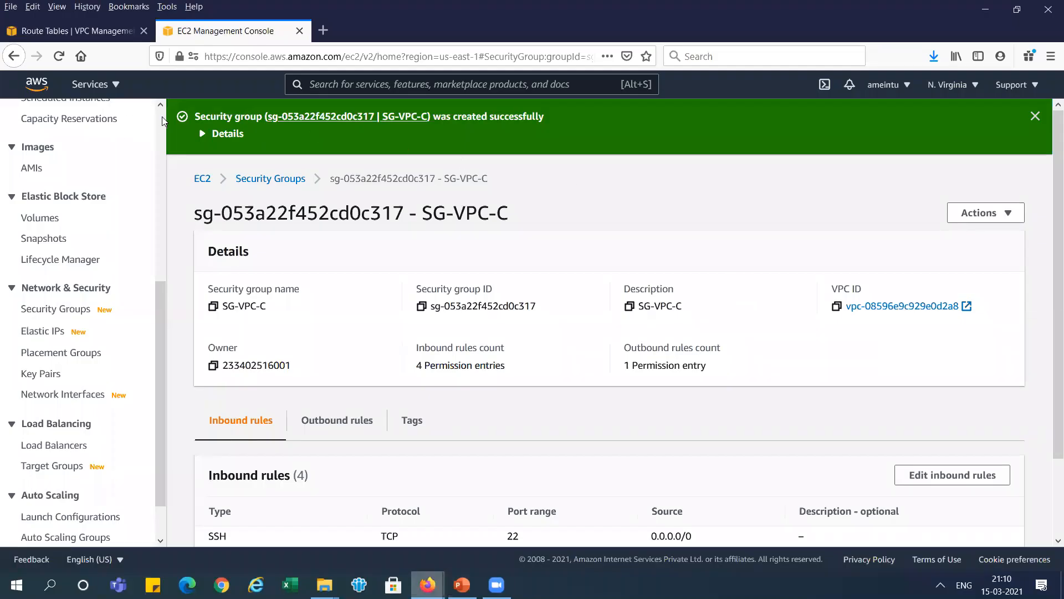
scroll(162, 117, up, 5)
click(74, 150)
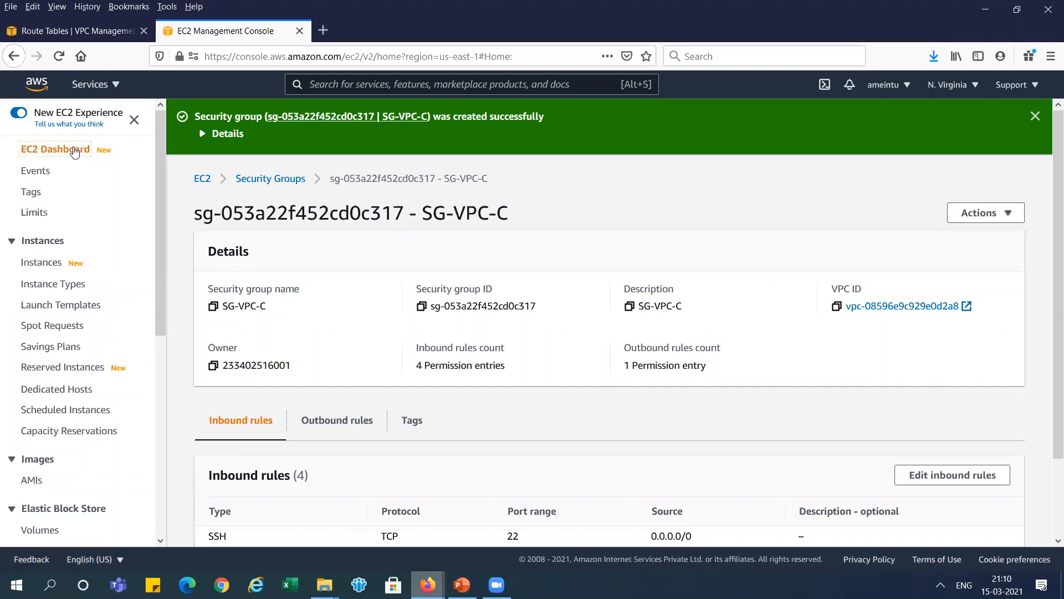
click(249, 208)
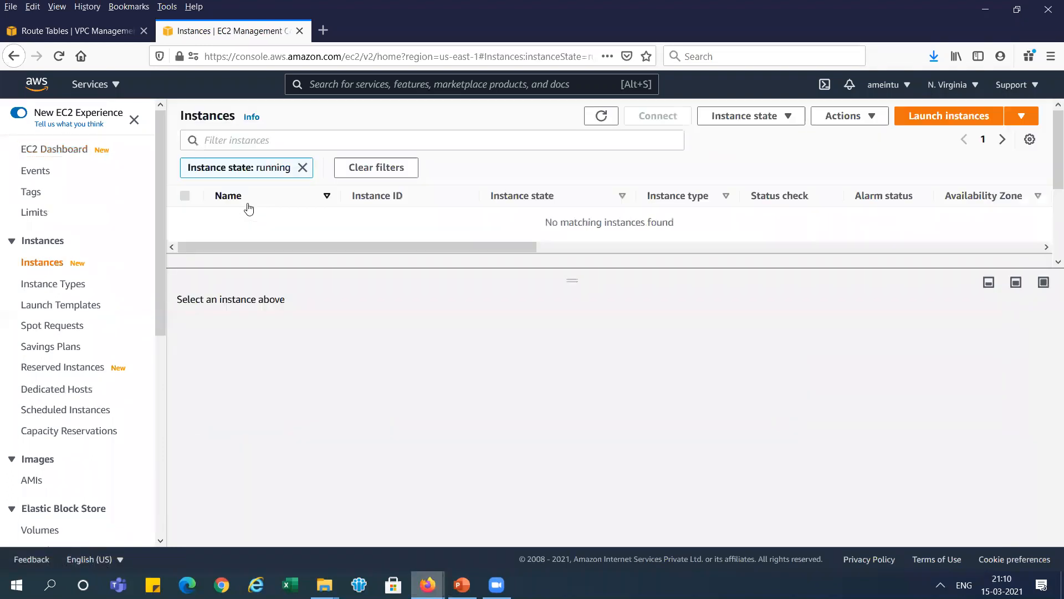
- Begin launching an instance with the 64-bit (x86) Amazon Linux 2 AMI and the t2.micro type, continuing to the instance details
click(972, 120)
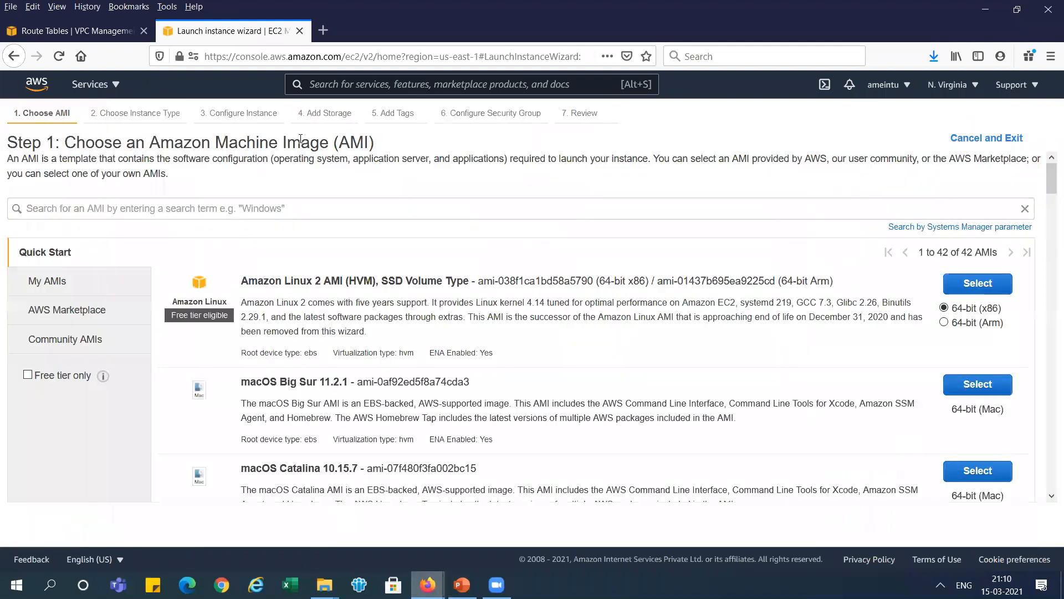
click(978, 284)
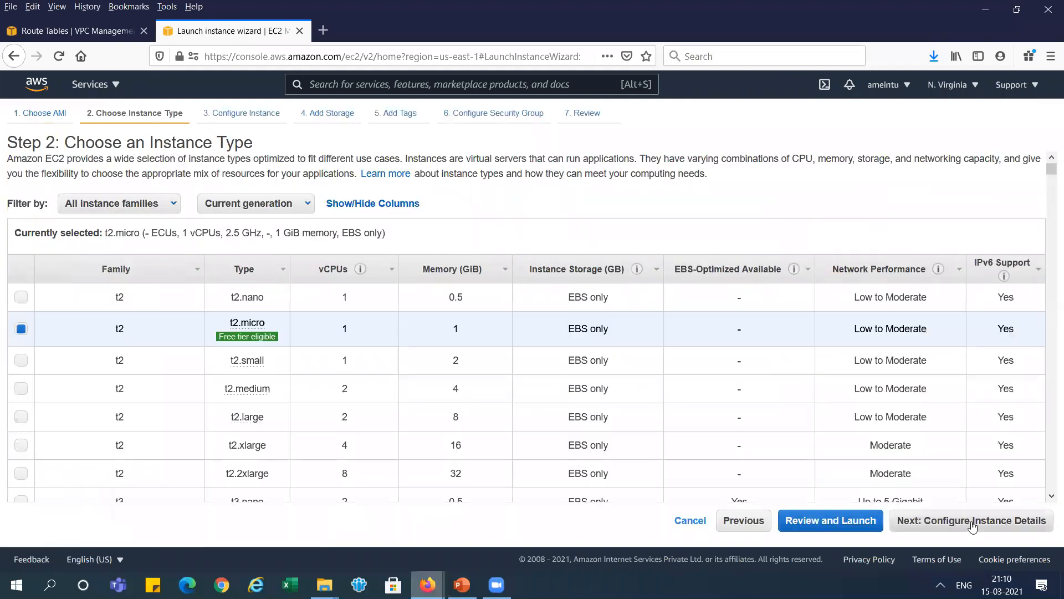
click(972, 524)
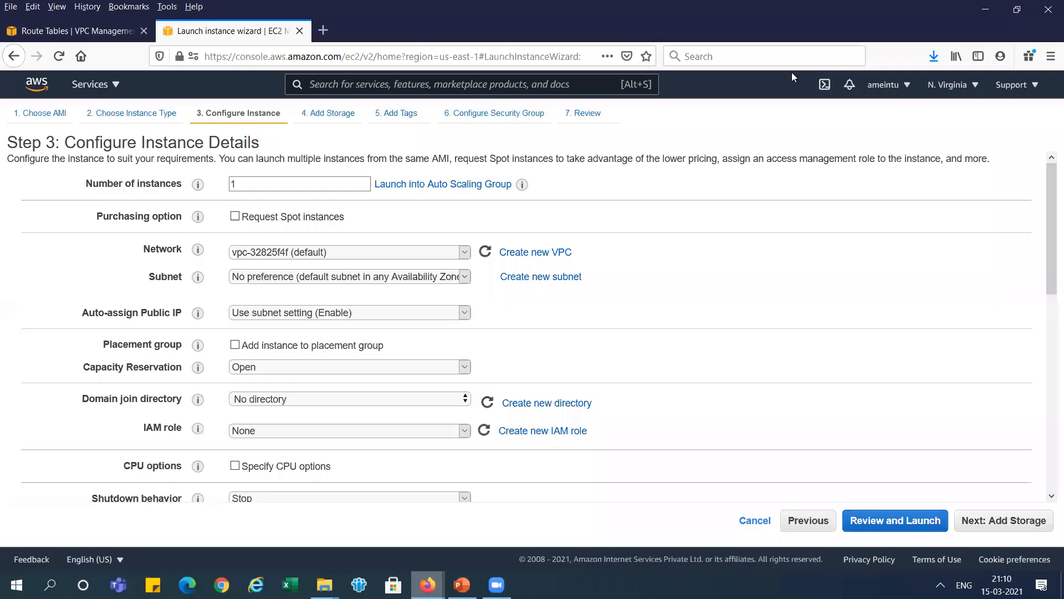
- Place the instance in network VPC-A and subnet Public-A (us-east-1a), with auto-assign public IP set to Enable
click(465, 251)
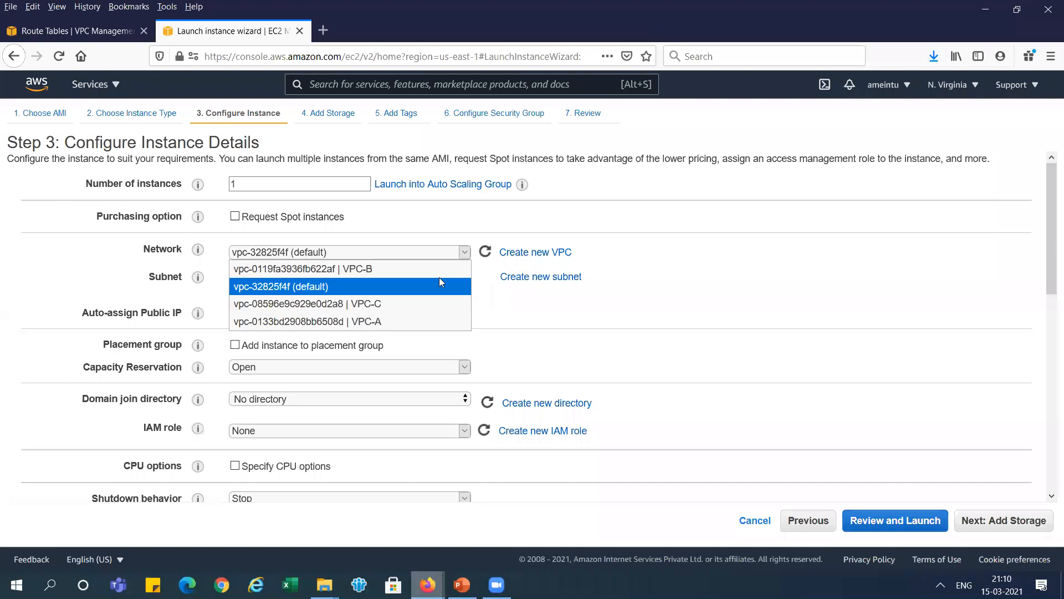
click(391, 322)
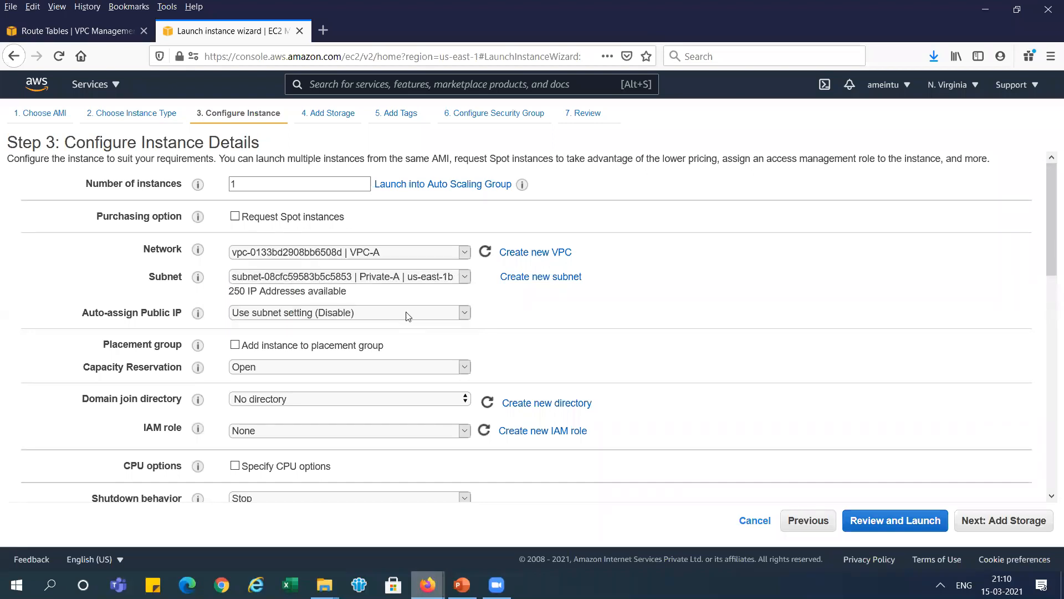
click(463, 279)
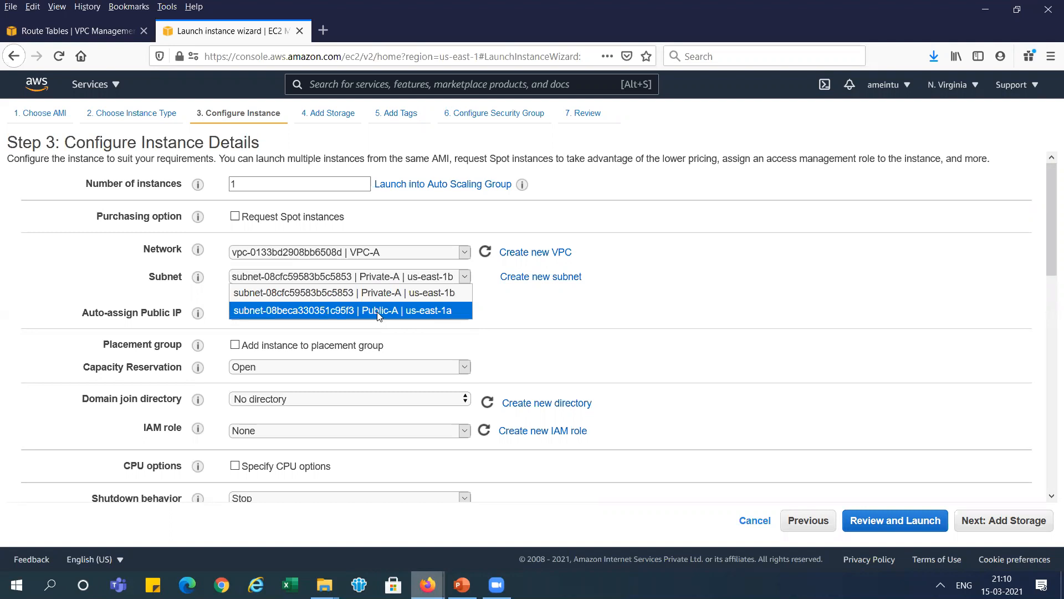
click(448, 314)
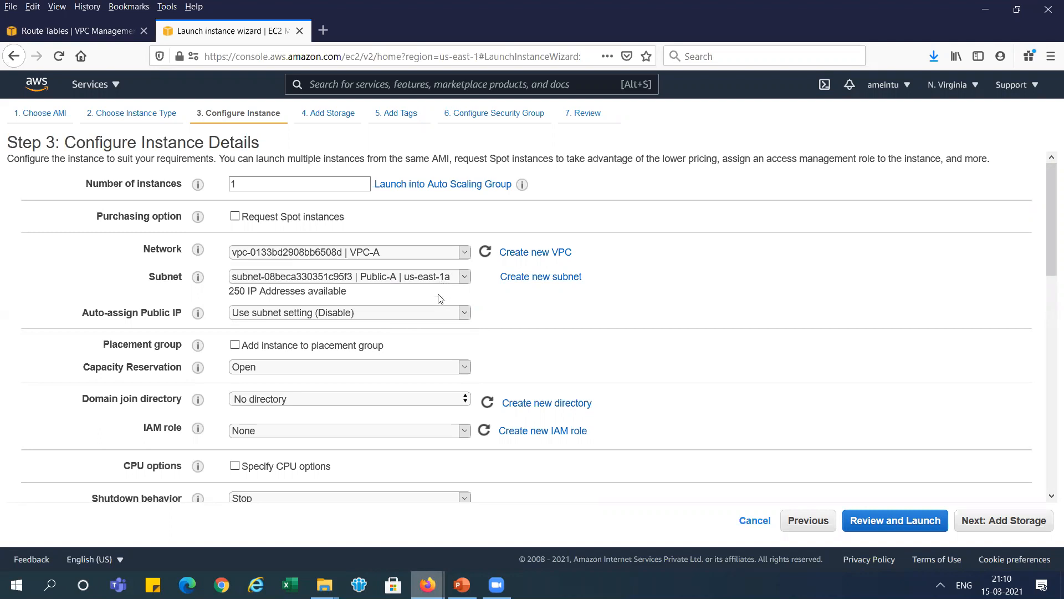
click(442, 313)
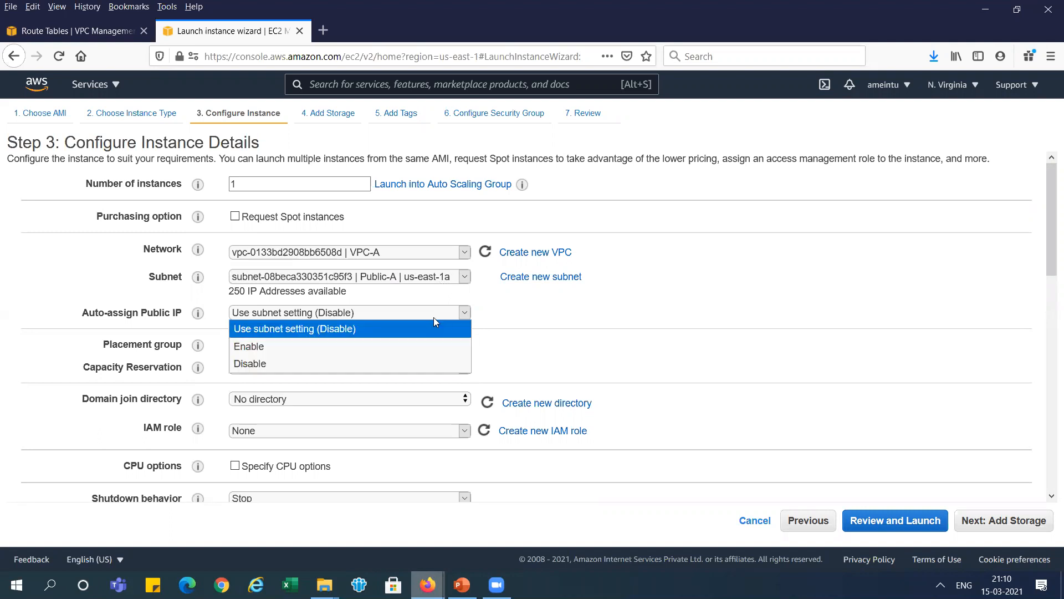
click(410, 346)
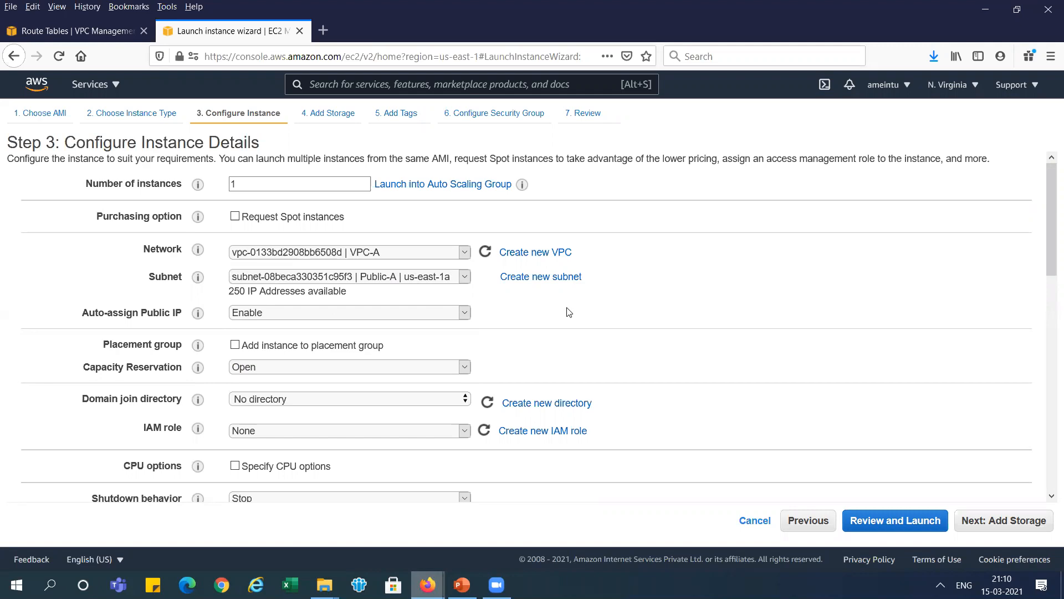
- Copy Ins-VPC-A from the PowerPoint slide and add it as the value of a Name tag in the AWS launch wizard
key(alt+Tab)
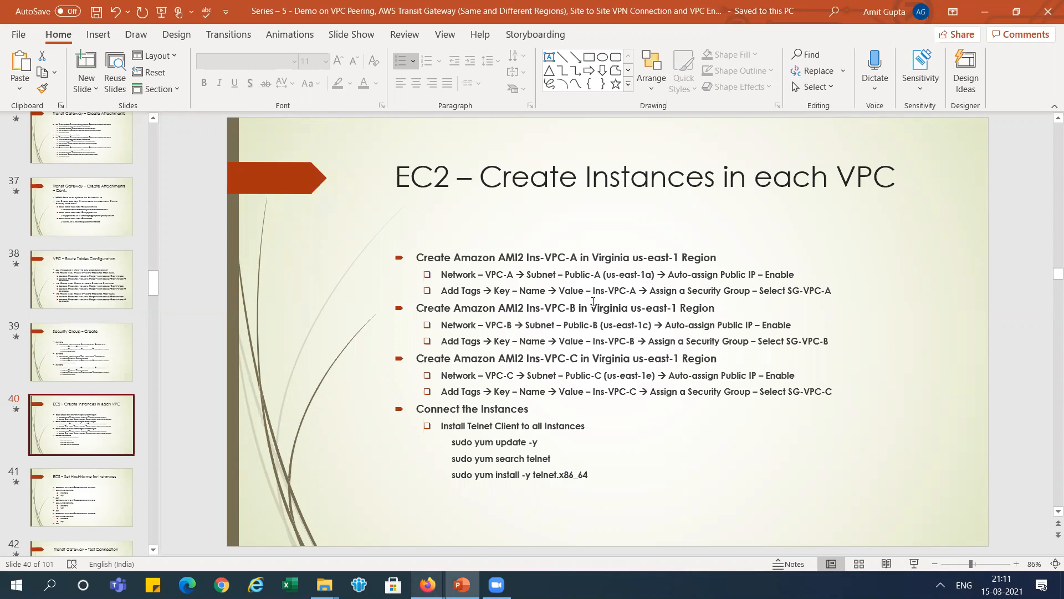
drag(593, 291, 637, 292)
key(ctrl+c)
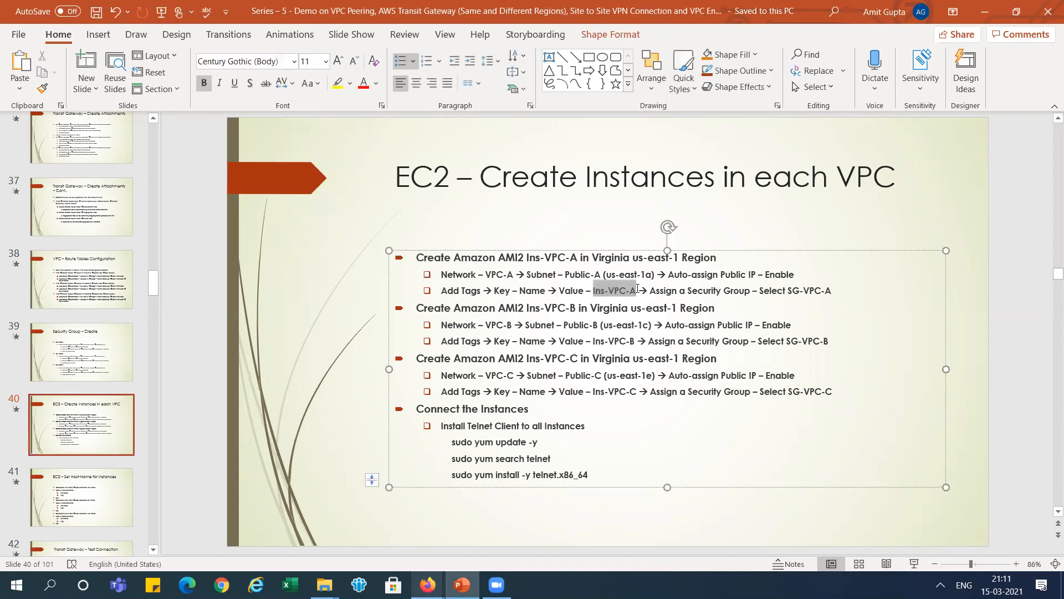
key(alt+Tab)
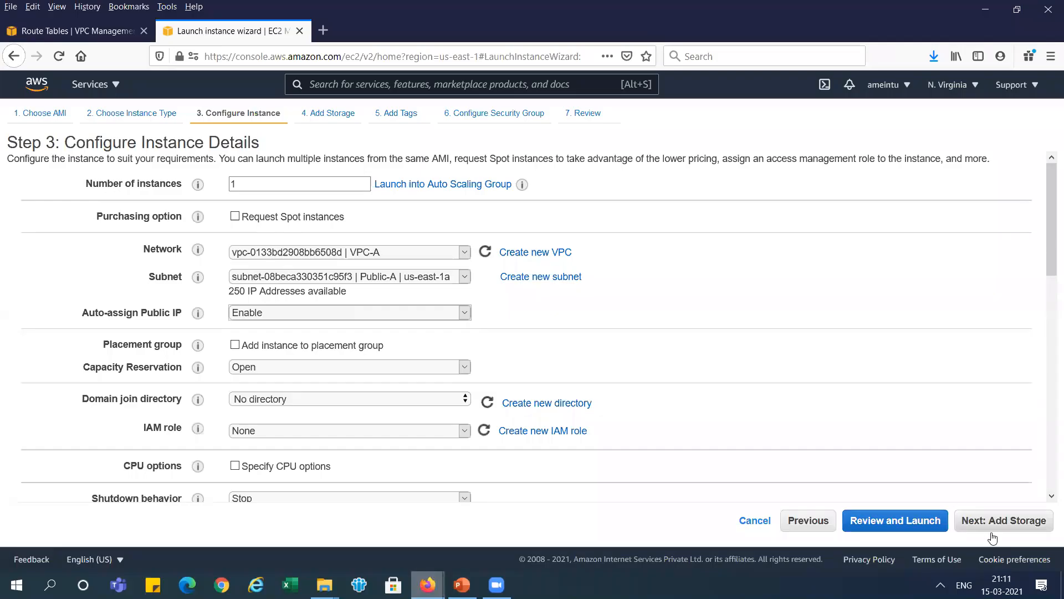
click(1022, 524)
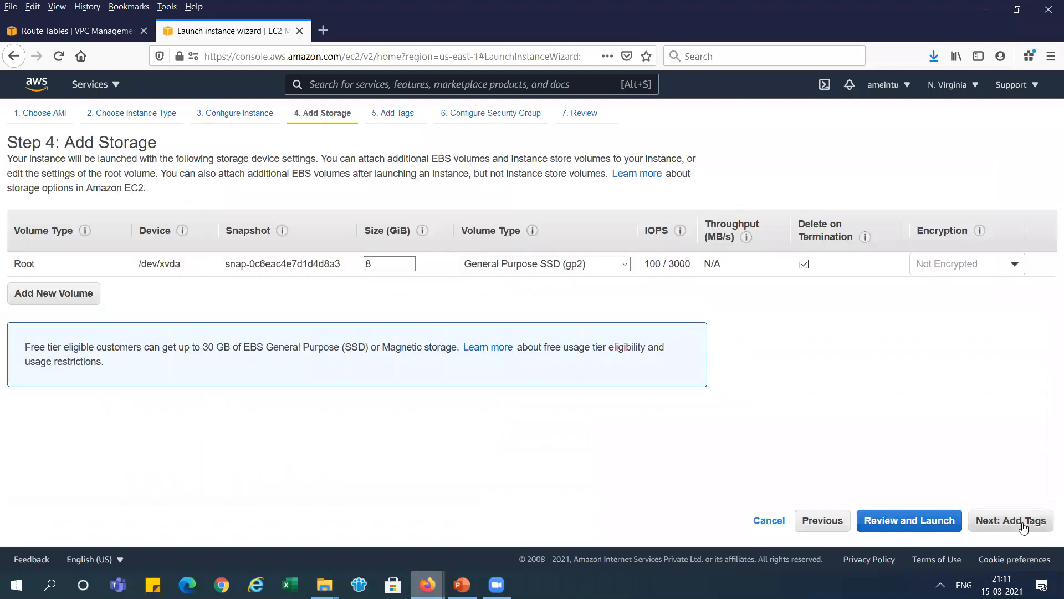
click(1023, 524)
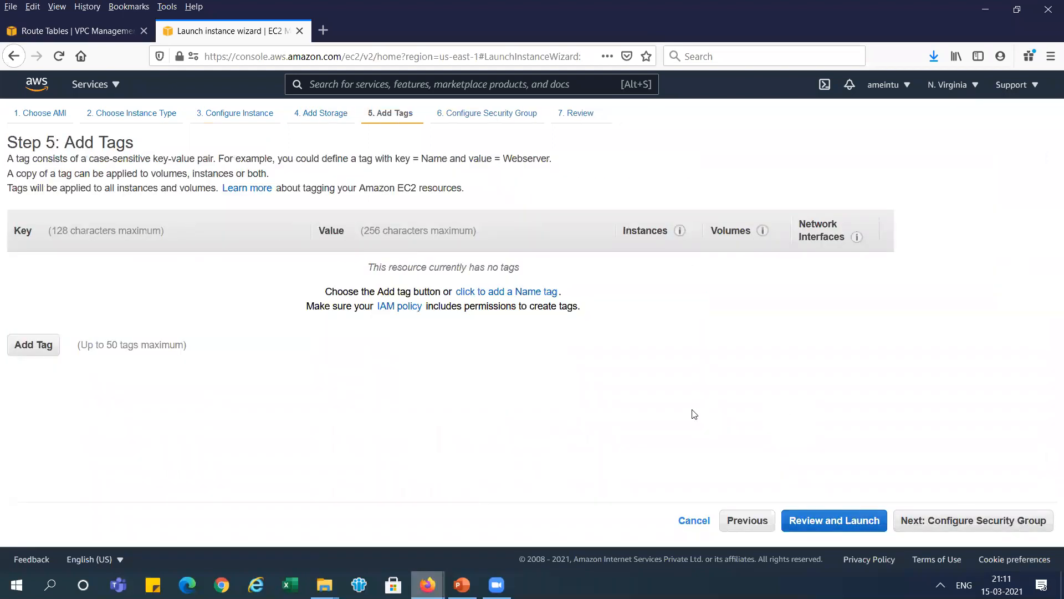
click(535, 292)
key(ctrl+v)
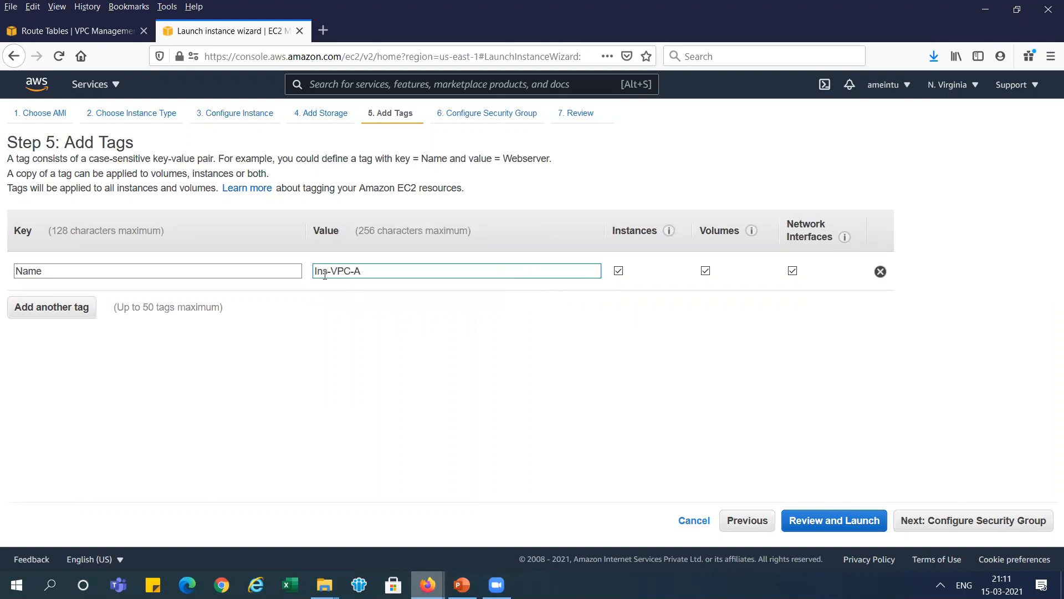
- Assign the existing security group SG-VPC-A to the instance and check its inbound rules
click(946, 518)
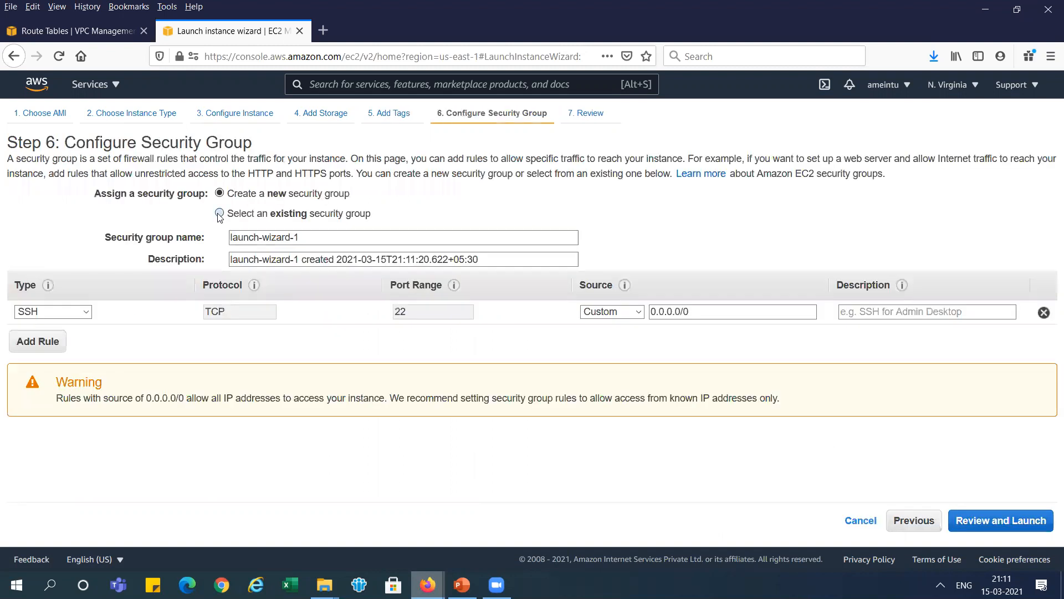
click(219, 214)
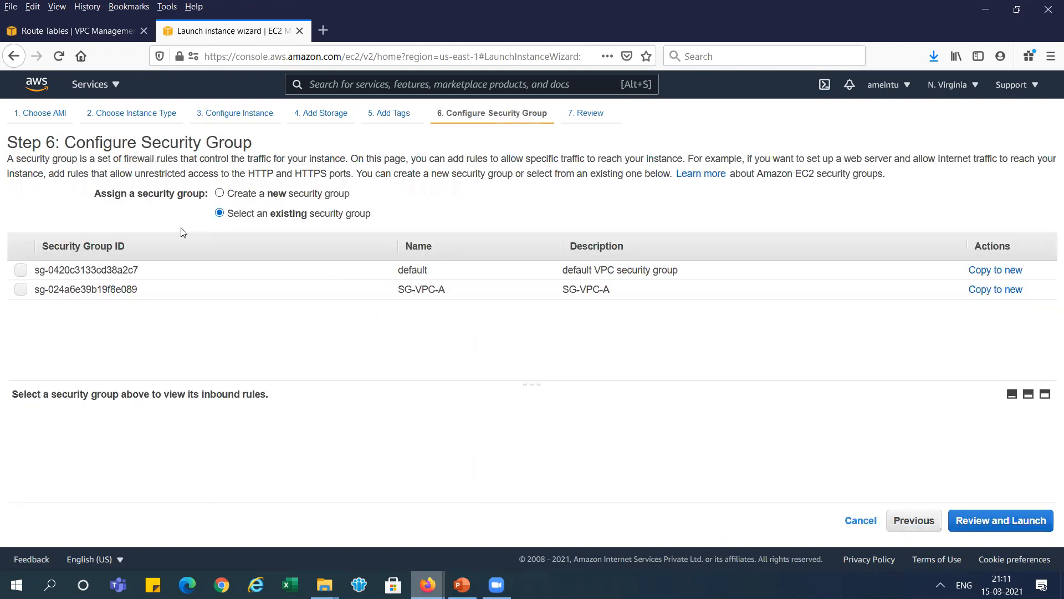
click(21, 290)
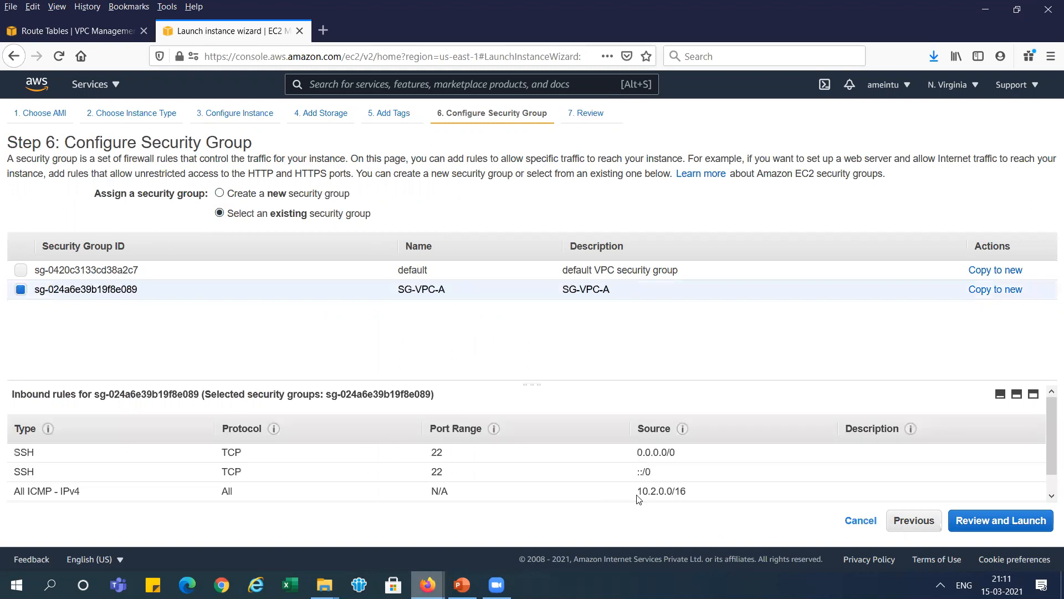
scroll(1049, 463, down, 1)
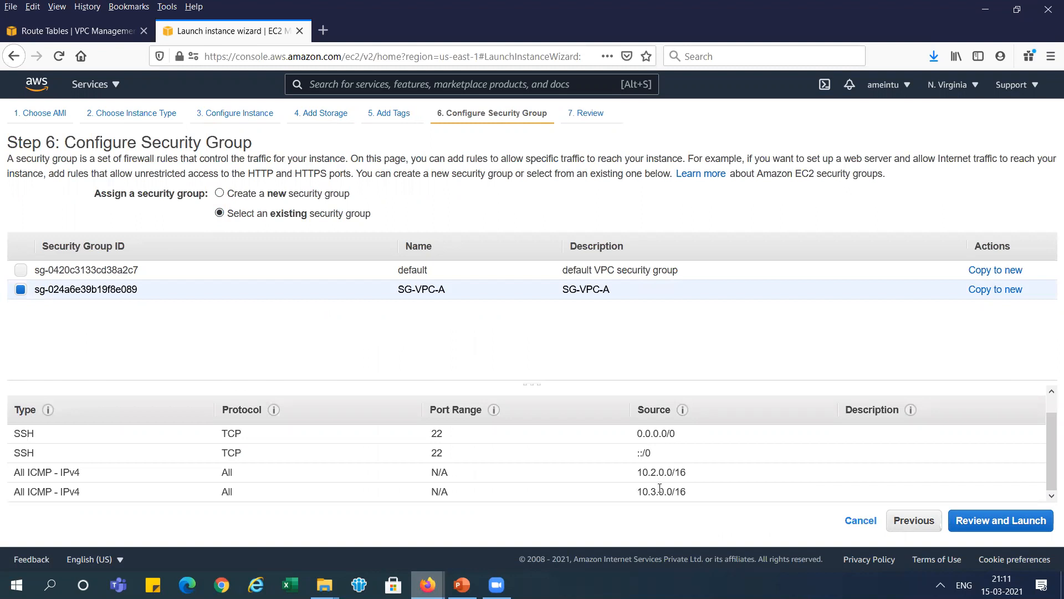
- Launch the instance with the existing NVirginia key pair, acknowledging access to its private key file, and return to the instances list
click(1010, 521)
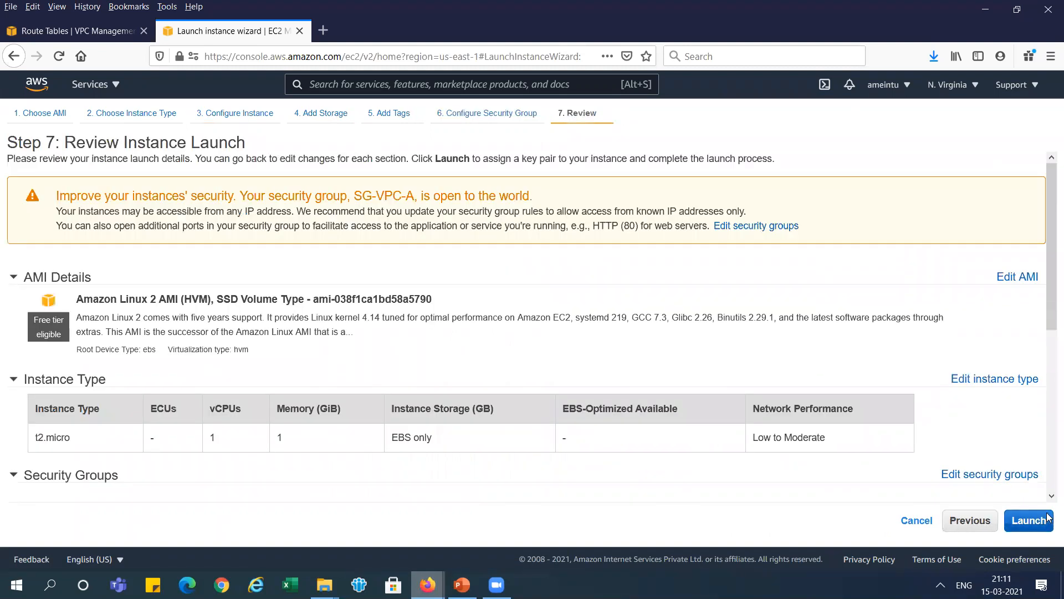
click(1029, 520)
click(456, 395)
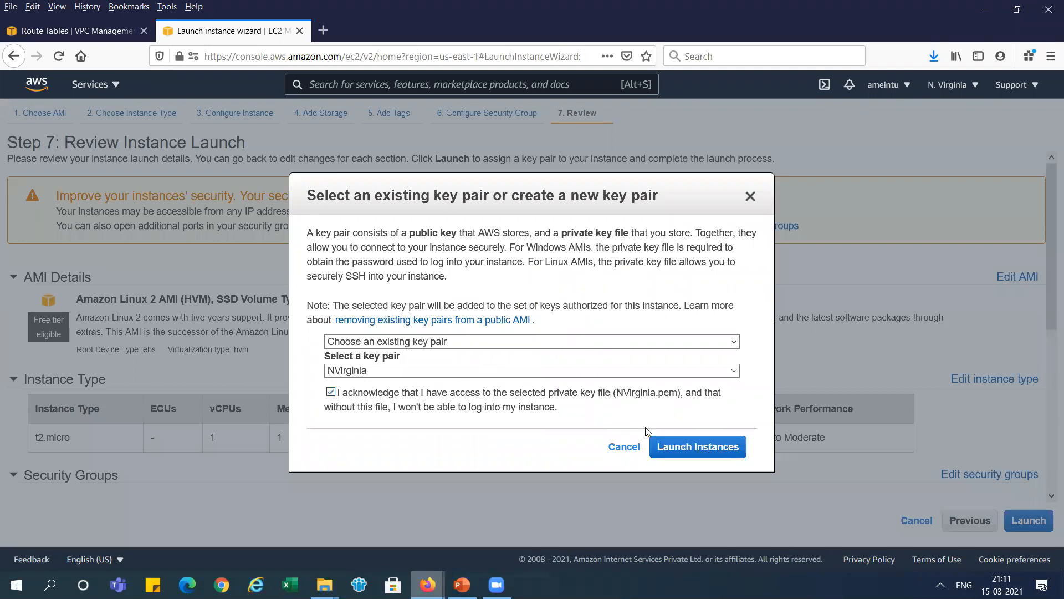
click(673, 452)
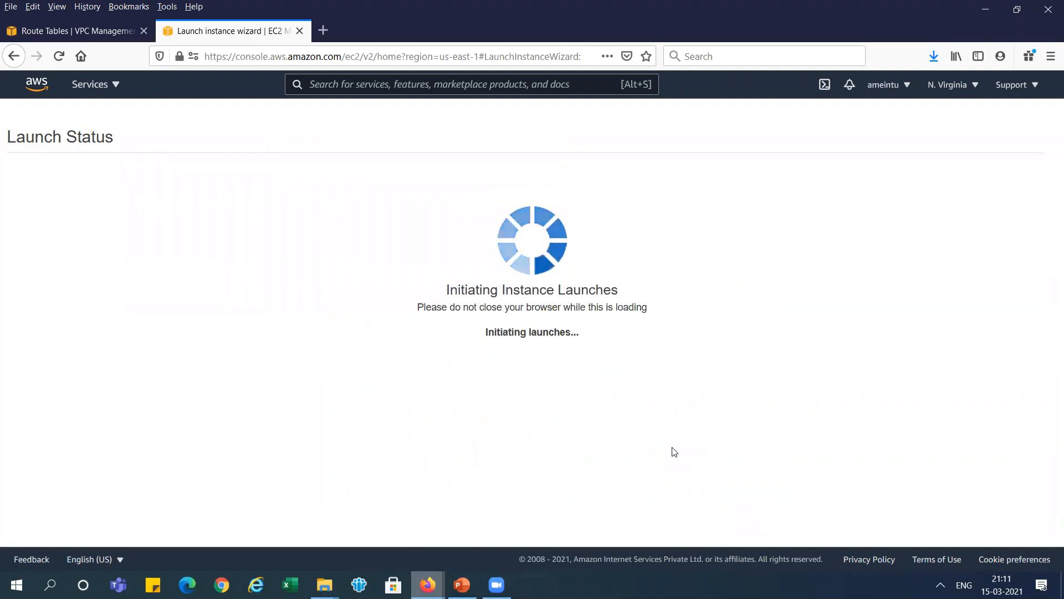
scroll(1049, 517, down, 1)
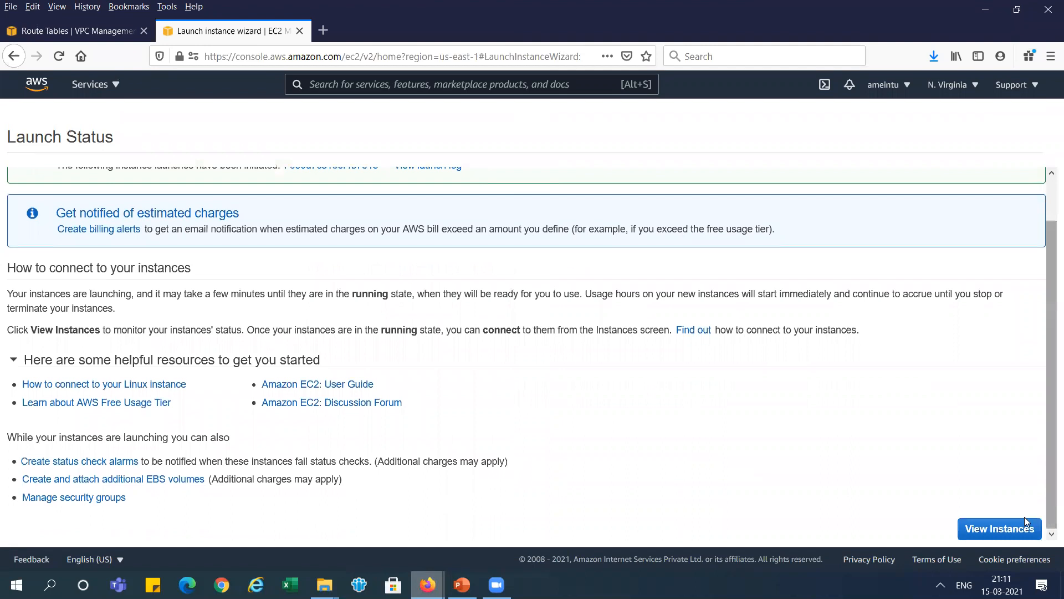
click(1021, 528)
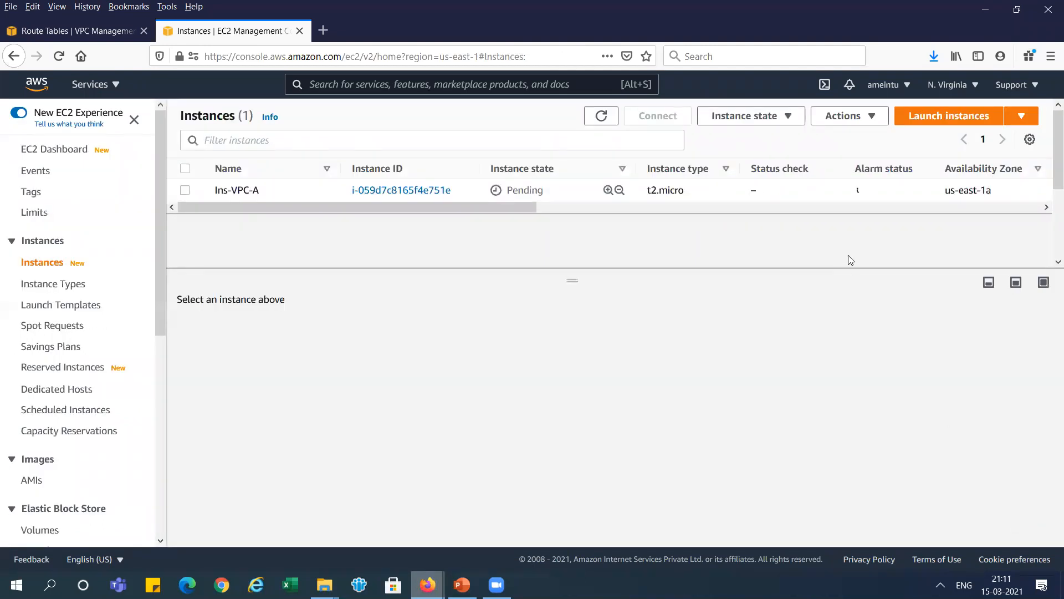
- Begin launching a second instance with the Amazon Linux 2 AMI and the t2.micro type, continuing to the instance details
click(973, 127)
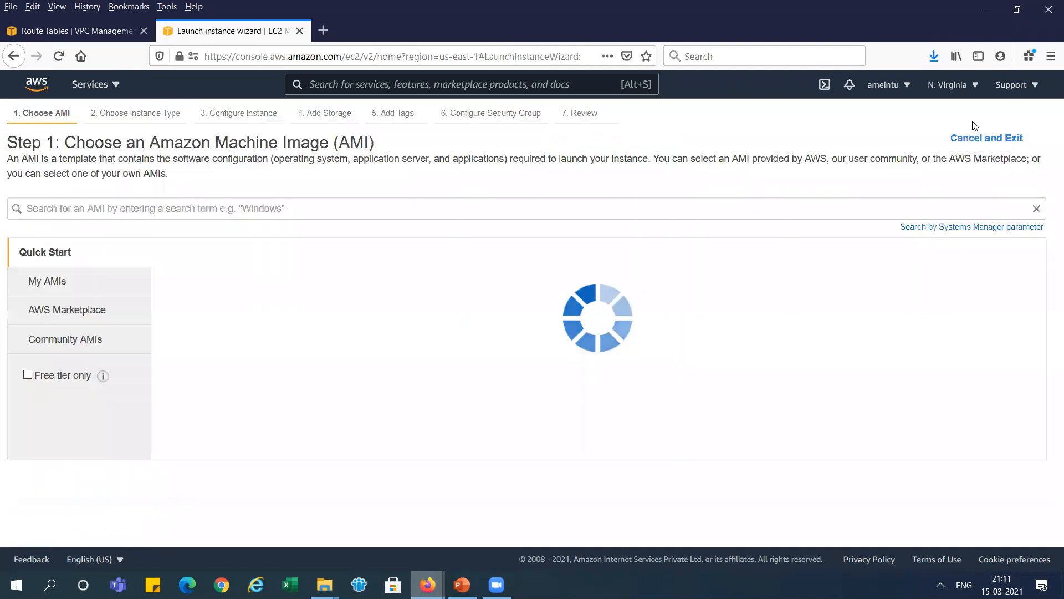
click(977, 284)
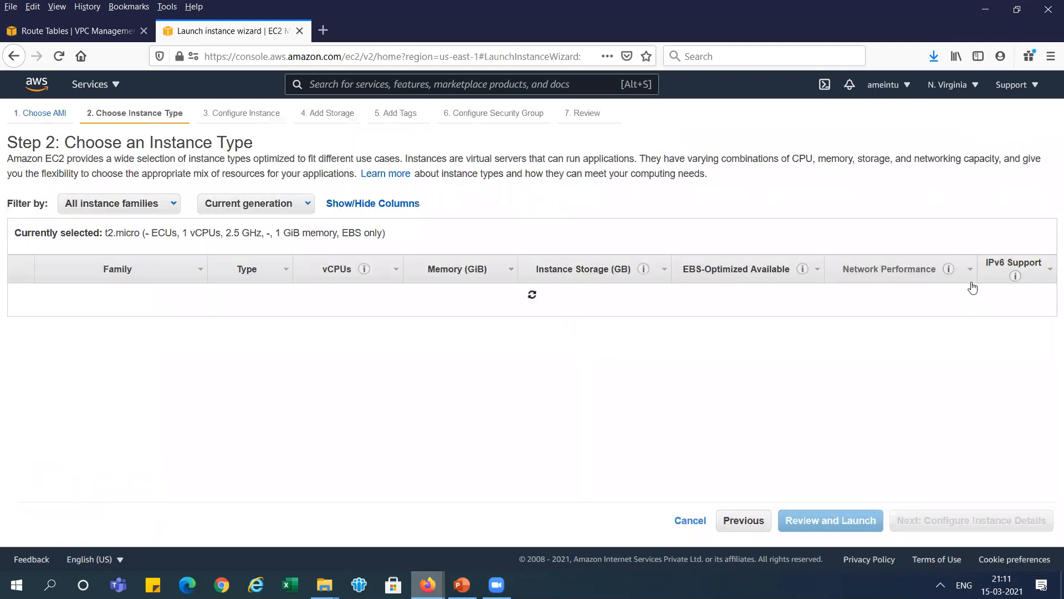
click(964, 527)
- Place the second instance in VPC-B's Public-B subnet with auto-assigned public IP enabled, and continue to storage
click(444, 250)
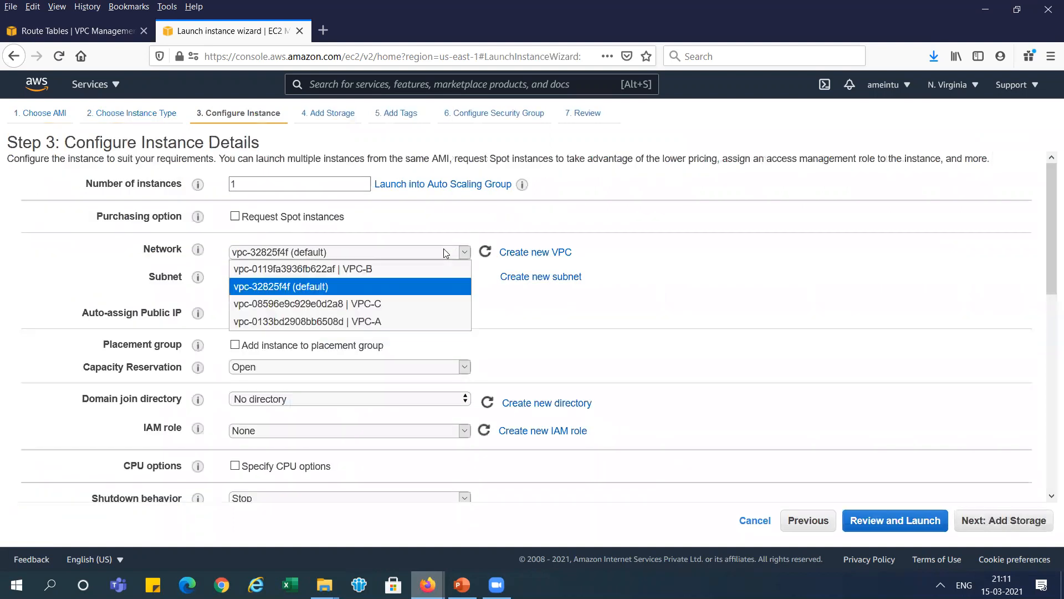
click(404, 269)
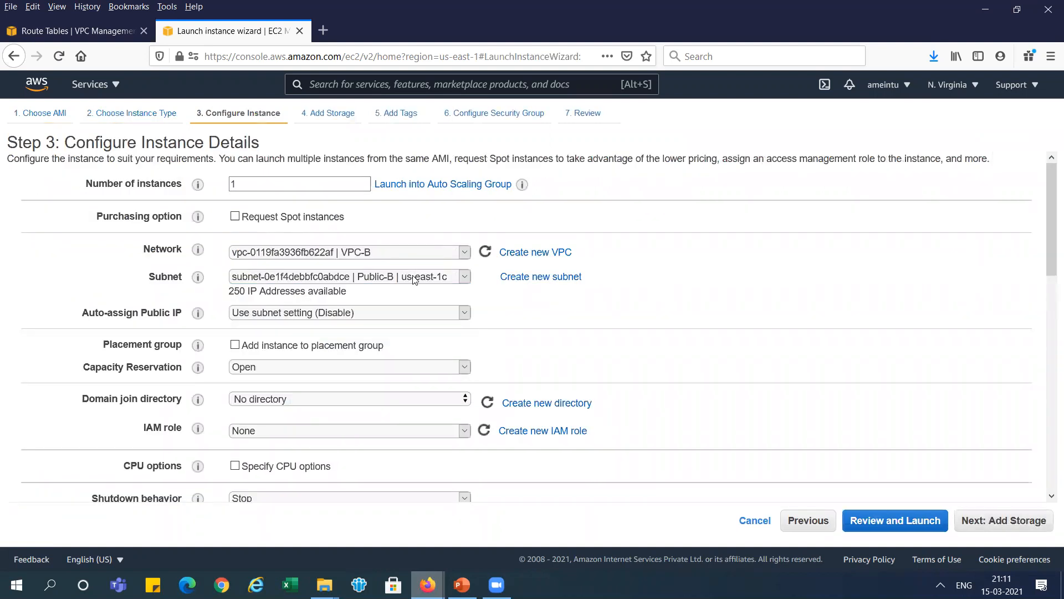
click(414, 277)
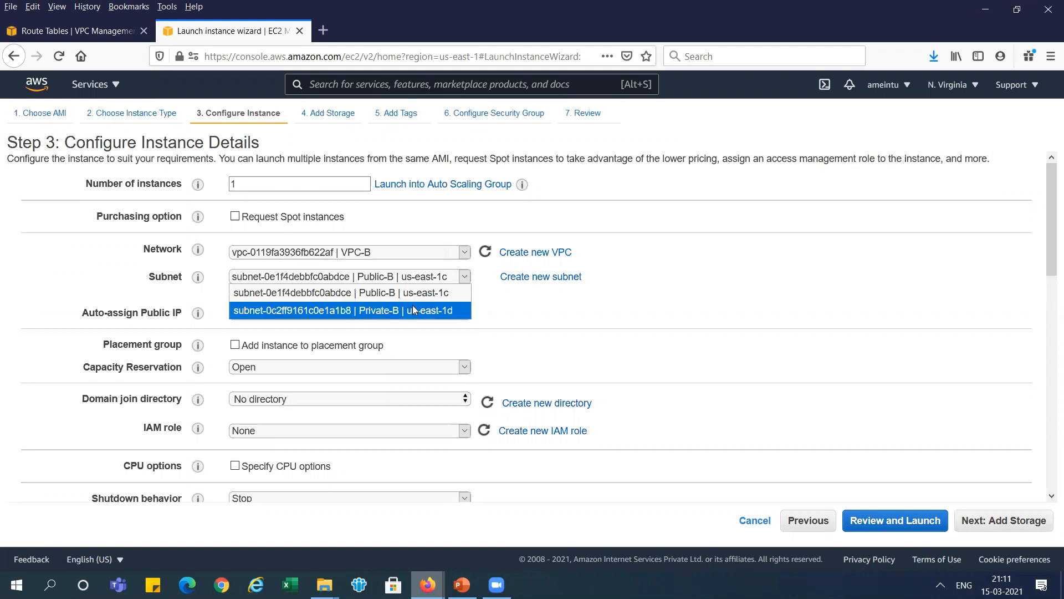
click(427, 298)
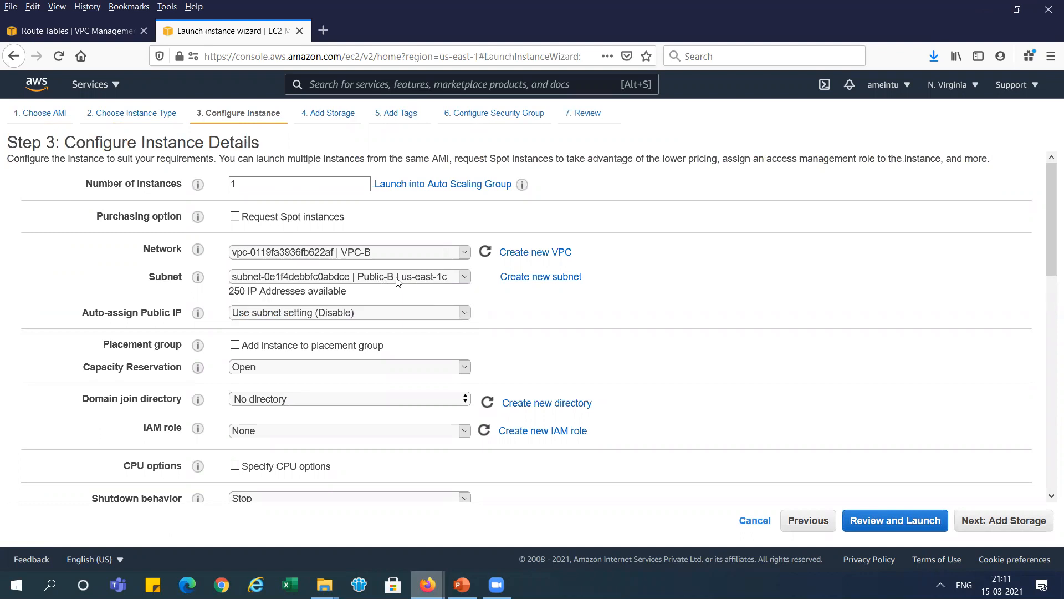
click(402, 314)
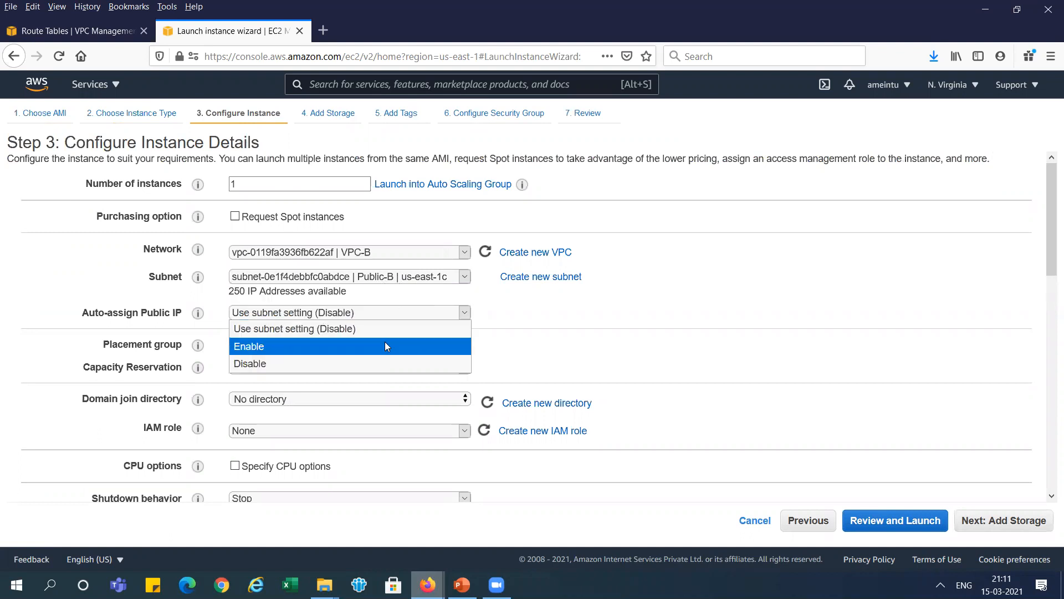
click(385, 342)
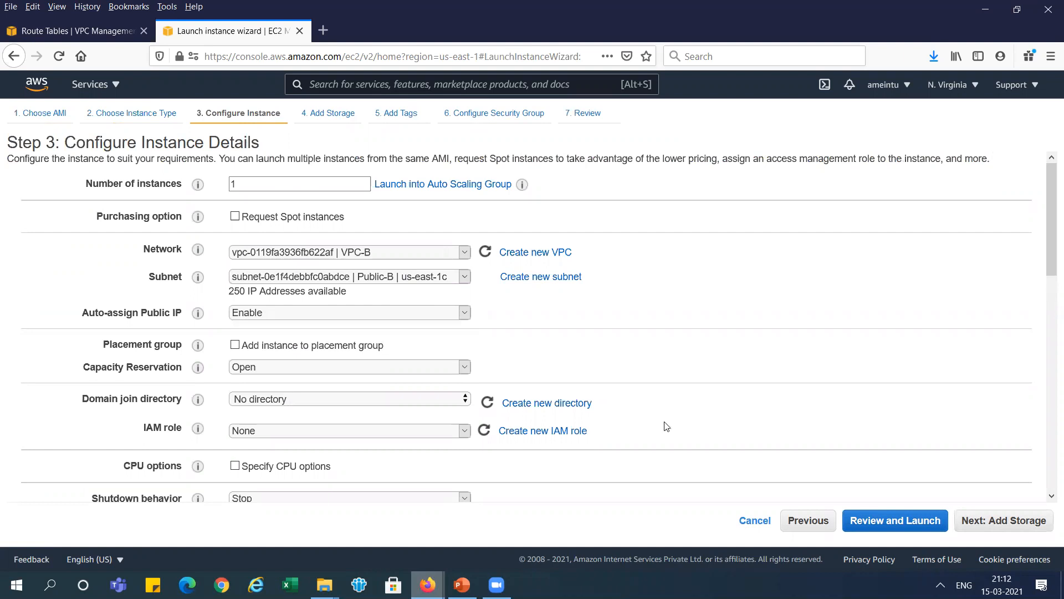
click(1006, 524)
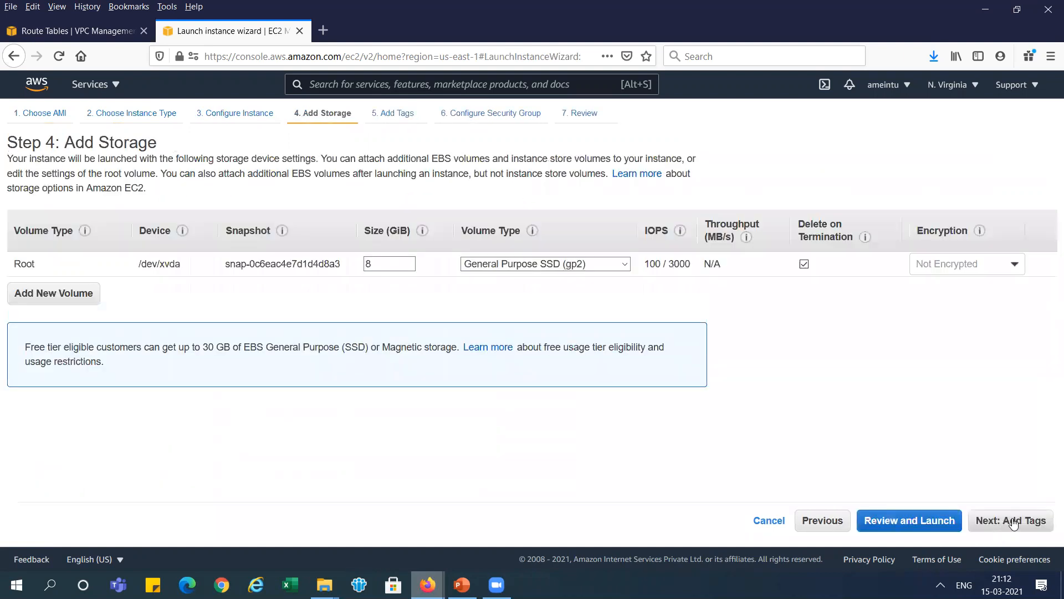
- Keep the default storage and add a Name tag with the value Ins-VPC-B, continuing to the security group settings
click(1012, 523)
click(500, 296)
text(Ins-VPC-A)
text(B)
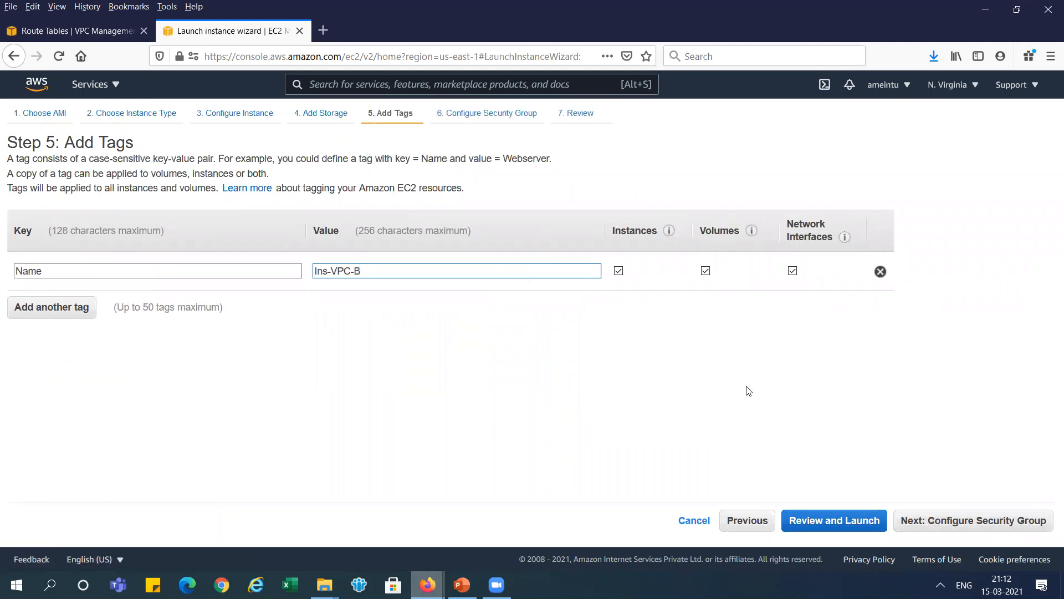
click(987, 521)
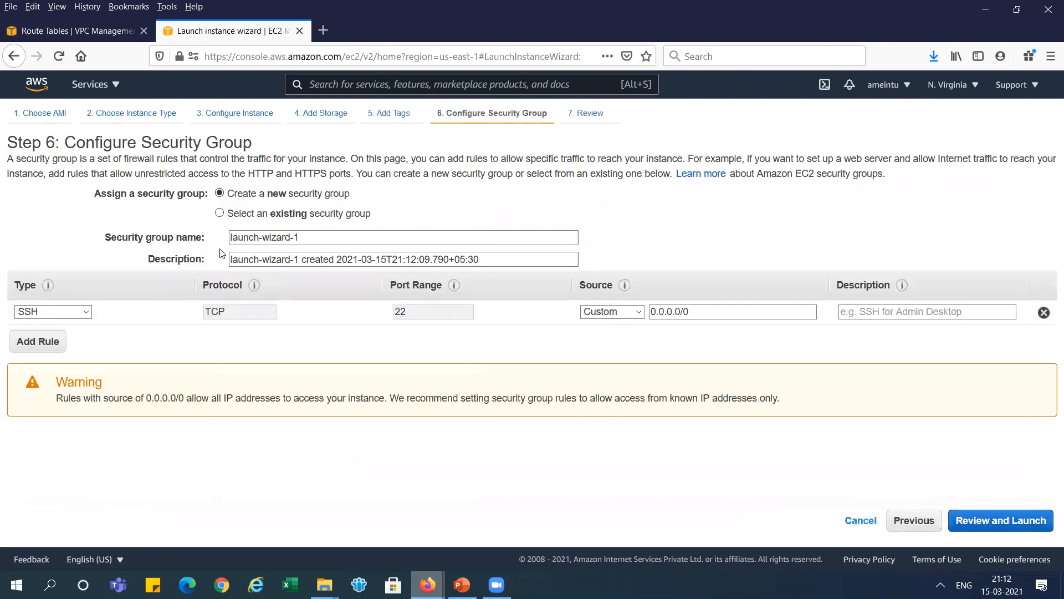
- Assign the existing security group SG-VPC-B to the instance and proceed to the launch review
click(219, 213)
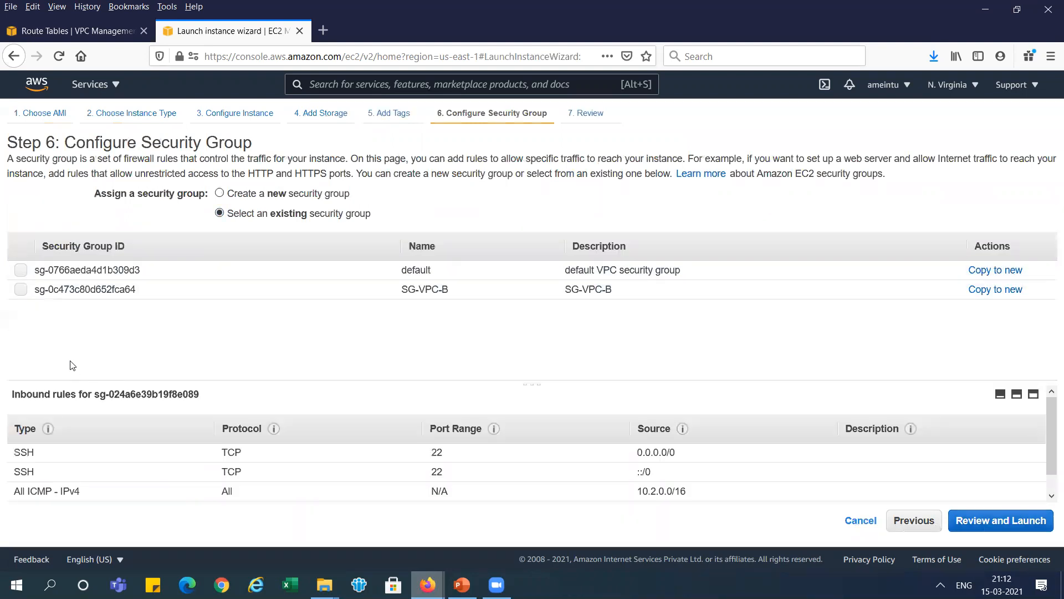
click(20, 289)
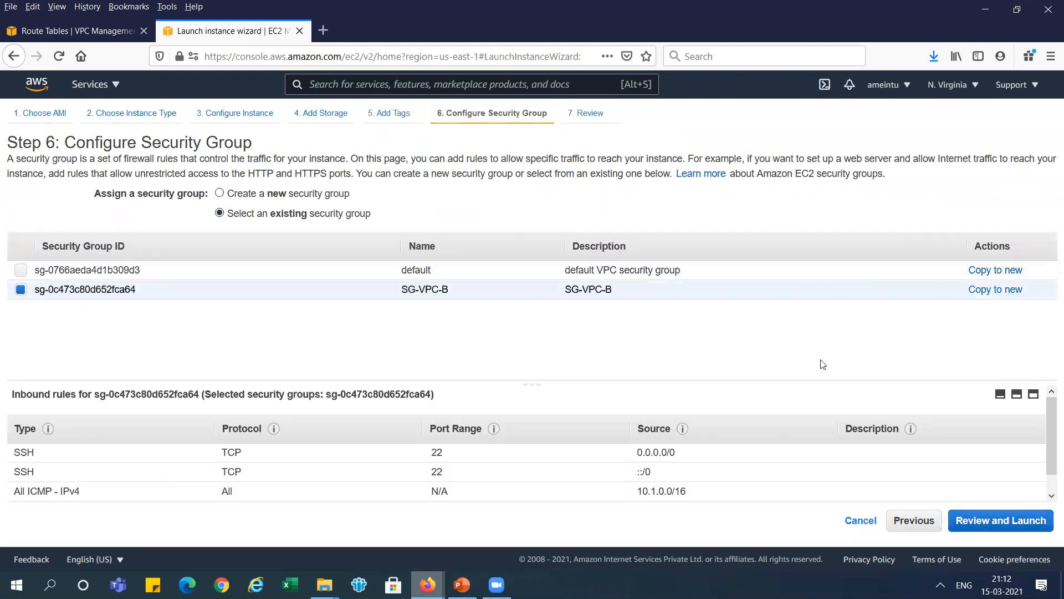
click(1016, 524)
- Launch Ins-VPC-B with the existing NVirginia key pair, acknowledging access to its private key file, and return to the instances list
click(1030, 523)
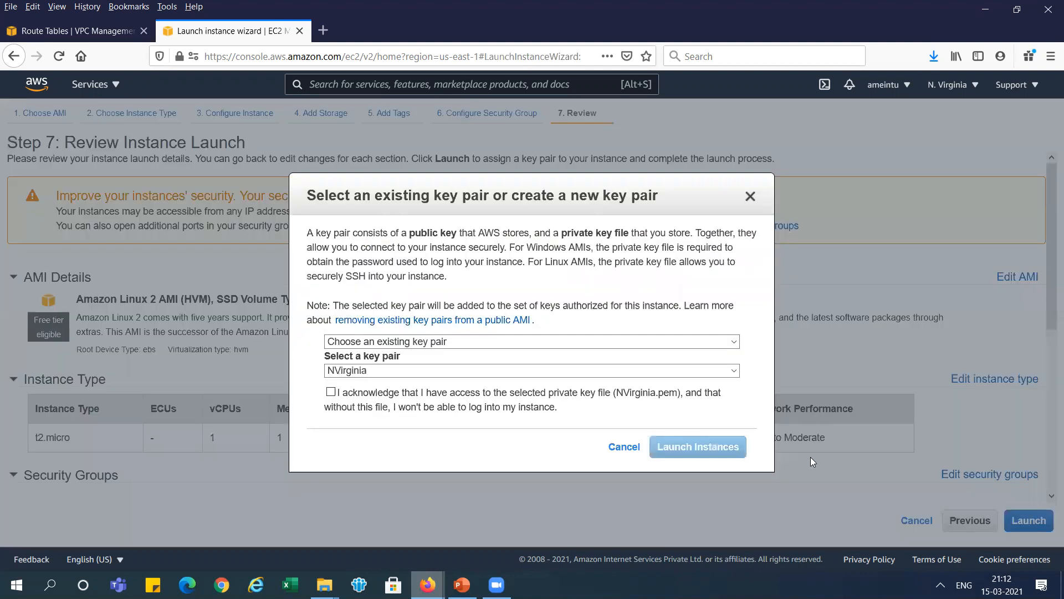
click(478, 395)
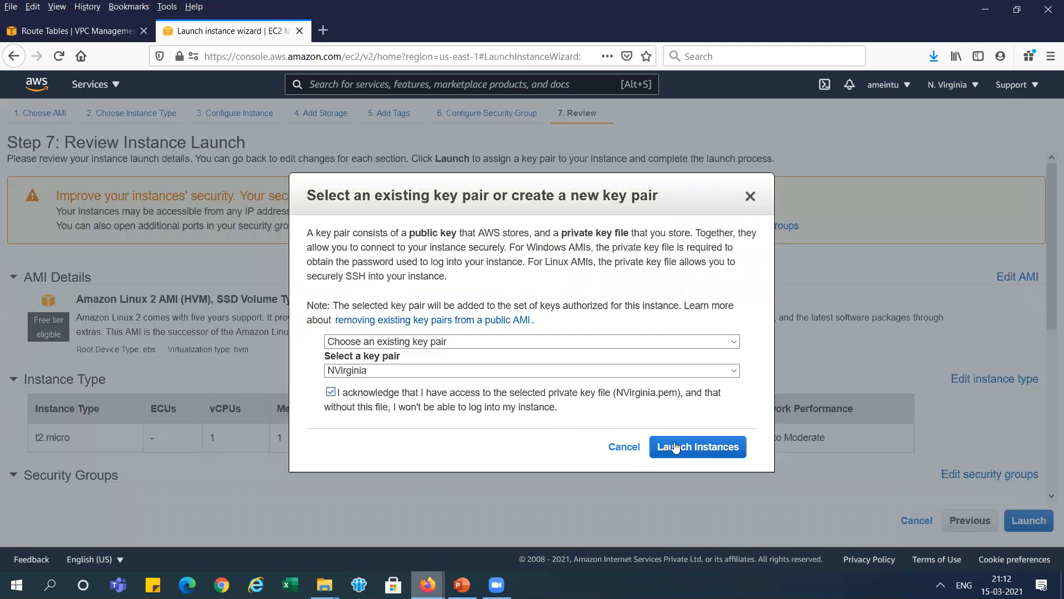
click(673, 446)
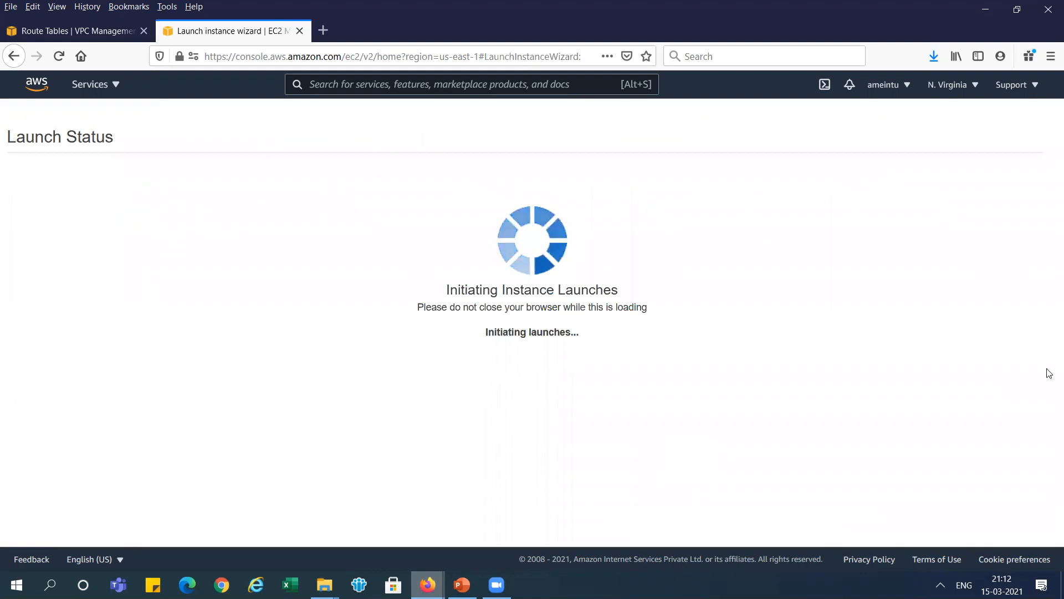
drag(1049, 370, 1047, 442)
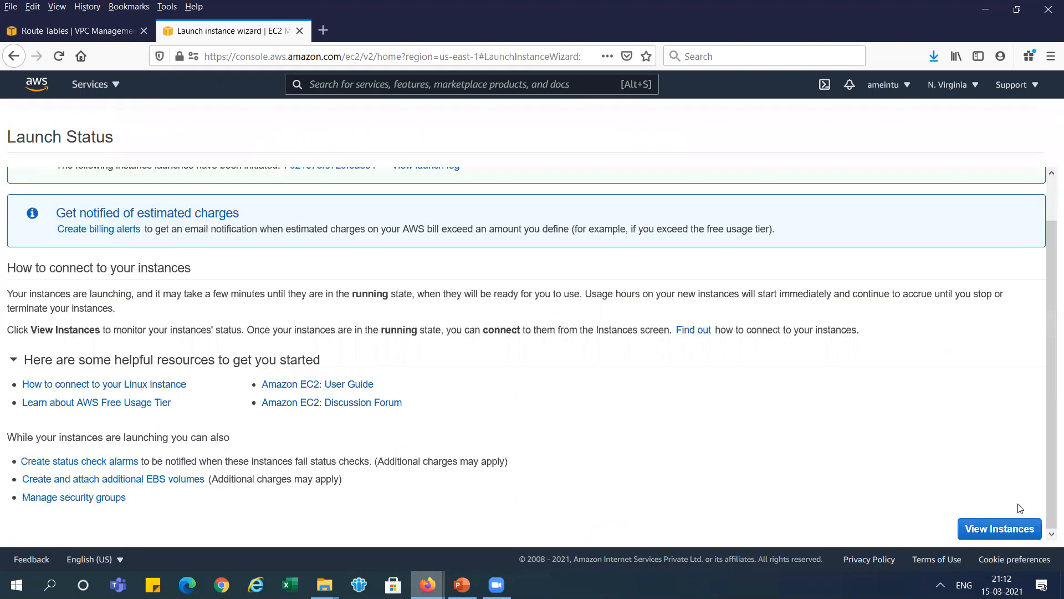
click(1010, 534)
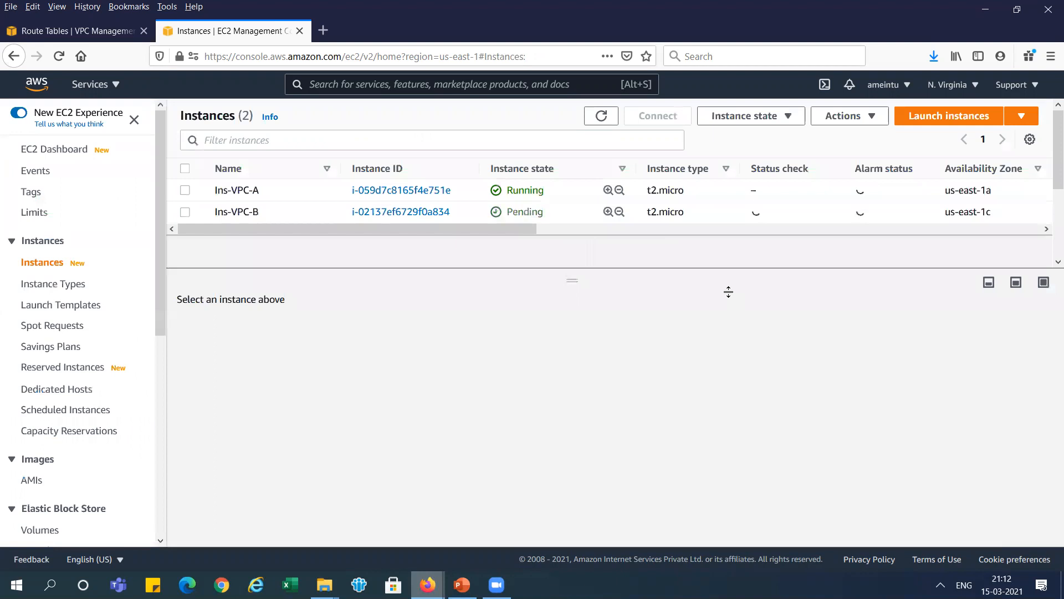
- Begin launching a third instance with the 64-bit (x86) Amazon Linux 2 AMI and the t2.micro type, continuing to the instance details
click(933, 118)
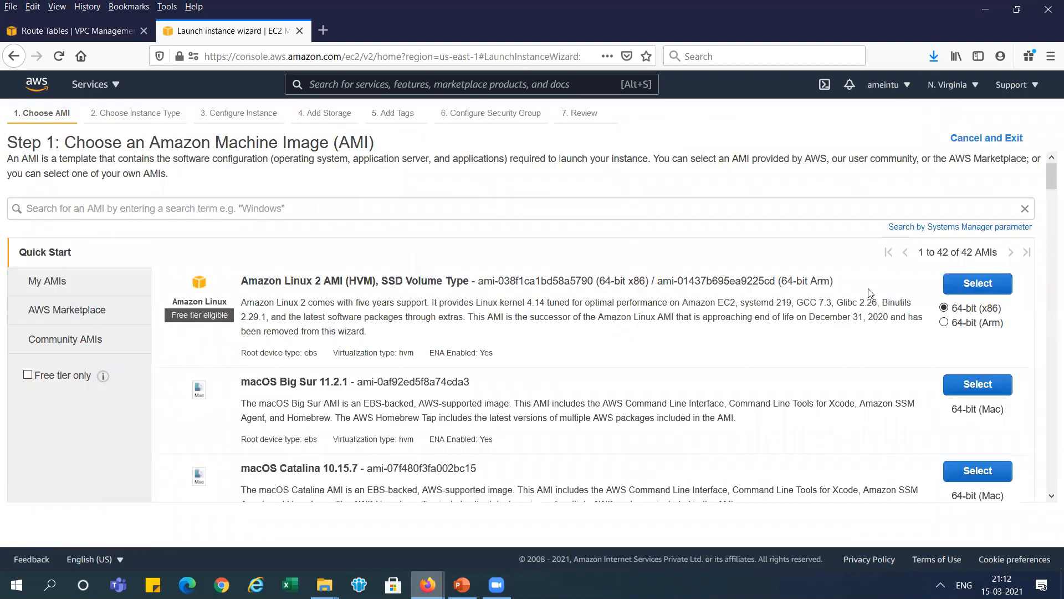
click(977, 285)
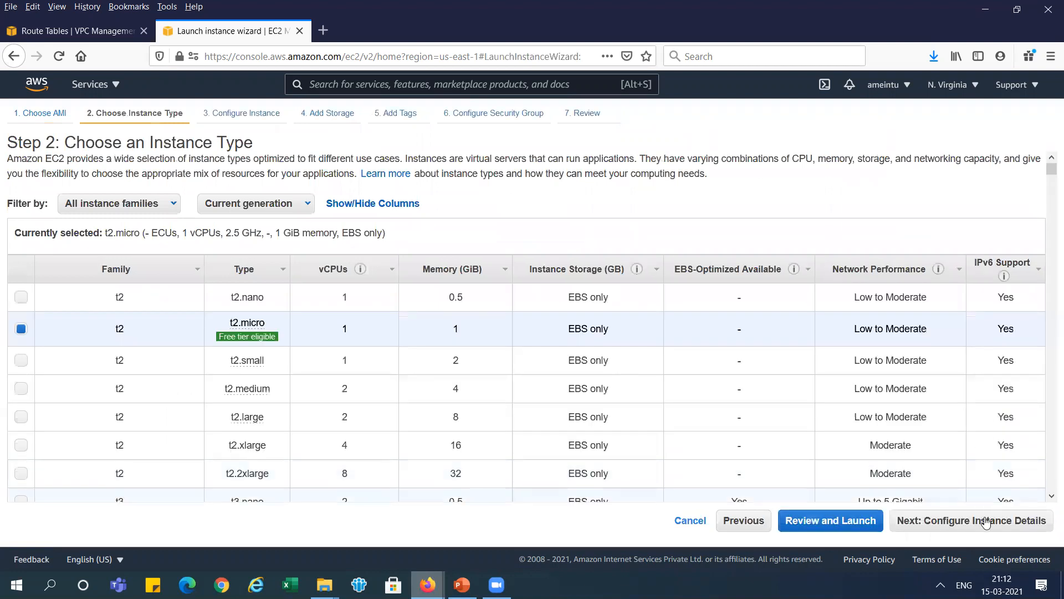
click(985, 524)
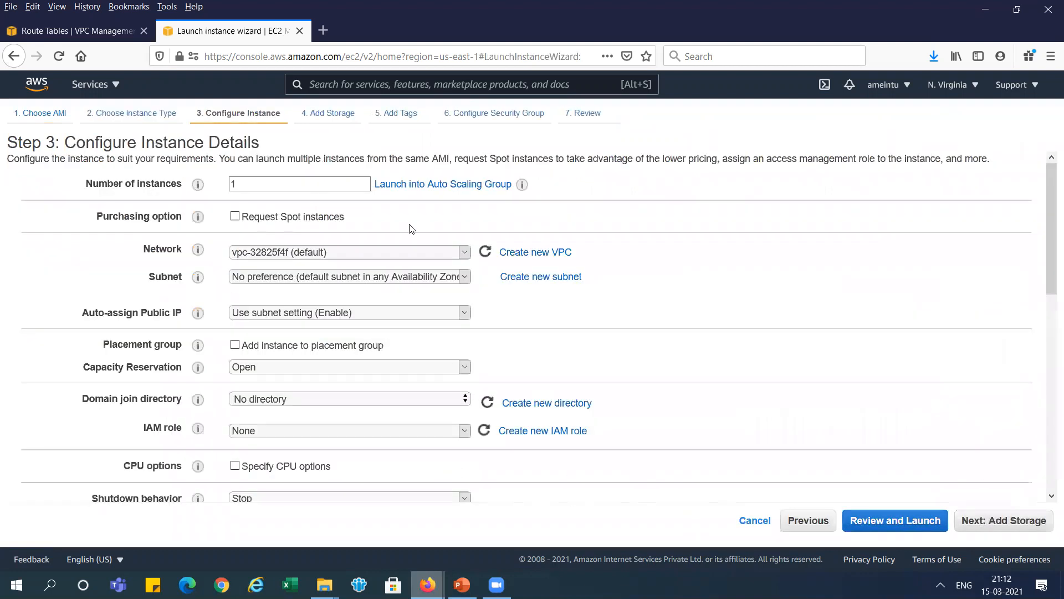
- Place the third instance in VPC-C's Public-C subnet with auto-assigned public IP enabled, and continue to storage
click(425, 249)
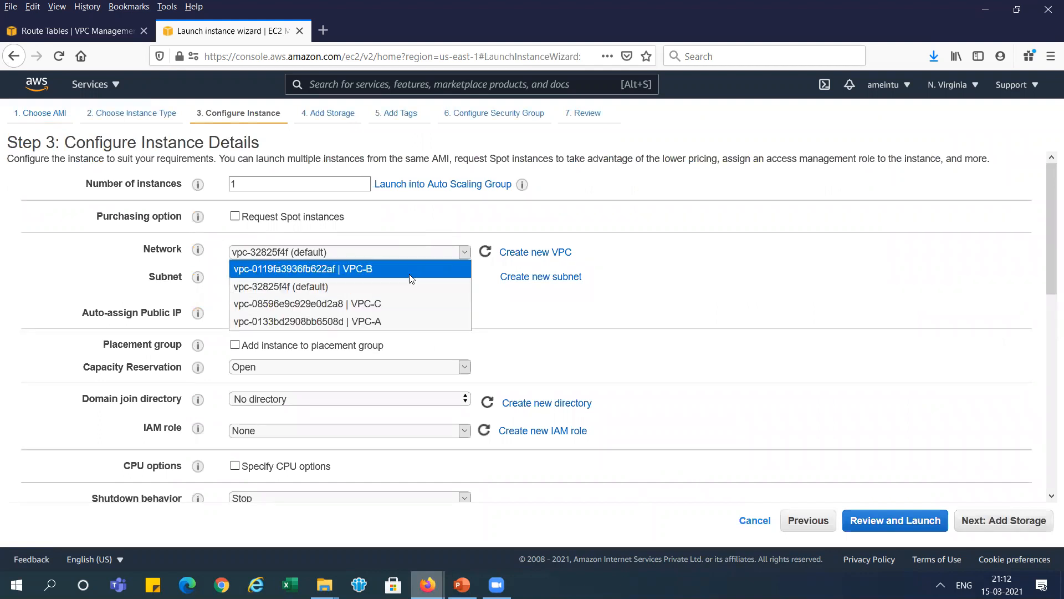
click(392, 306)
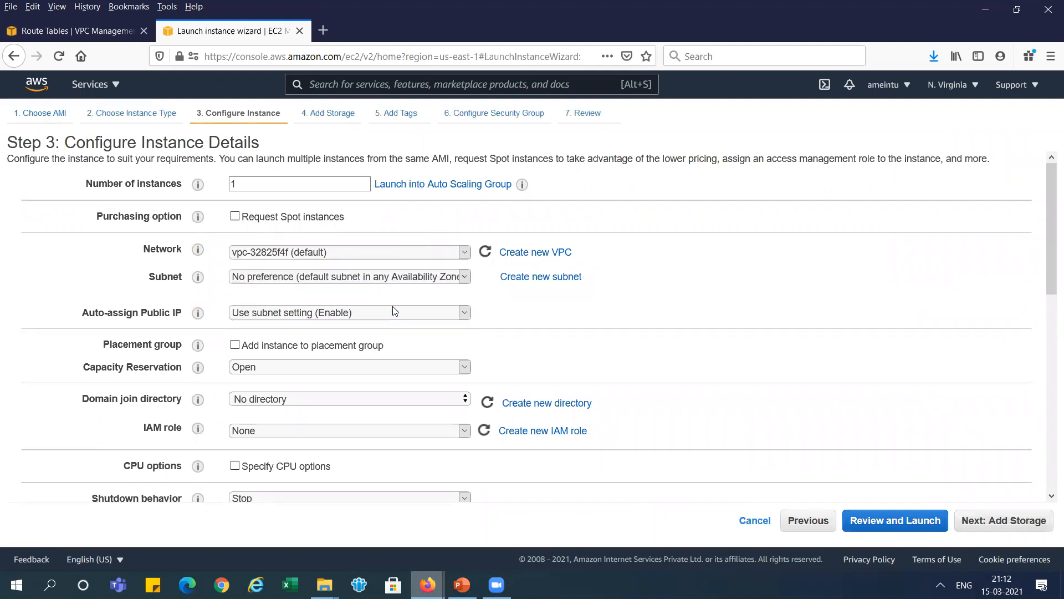
click(434, 280)
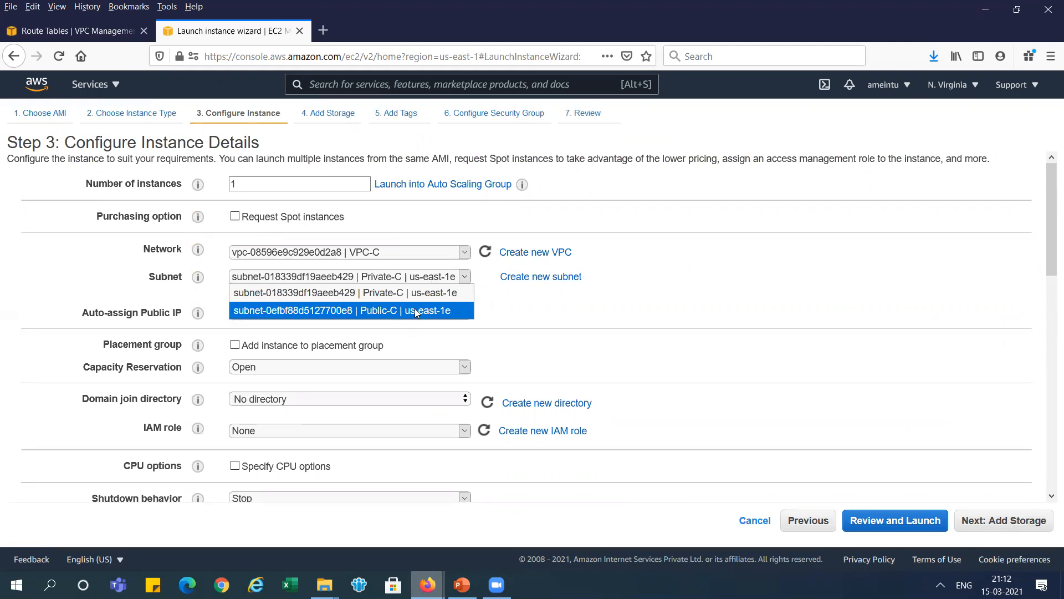
click(416, 311)
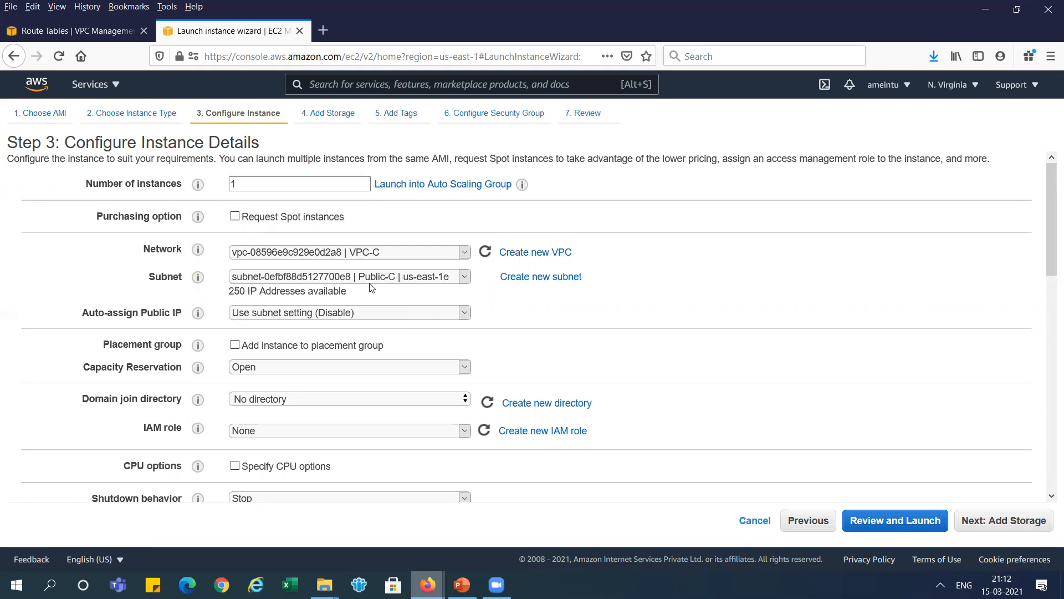
click(422, 312)
click(405, 344)
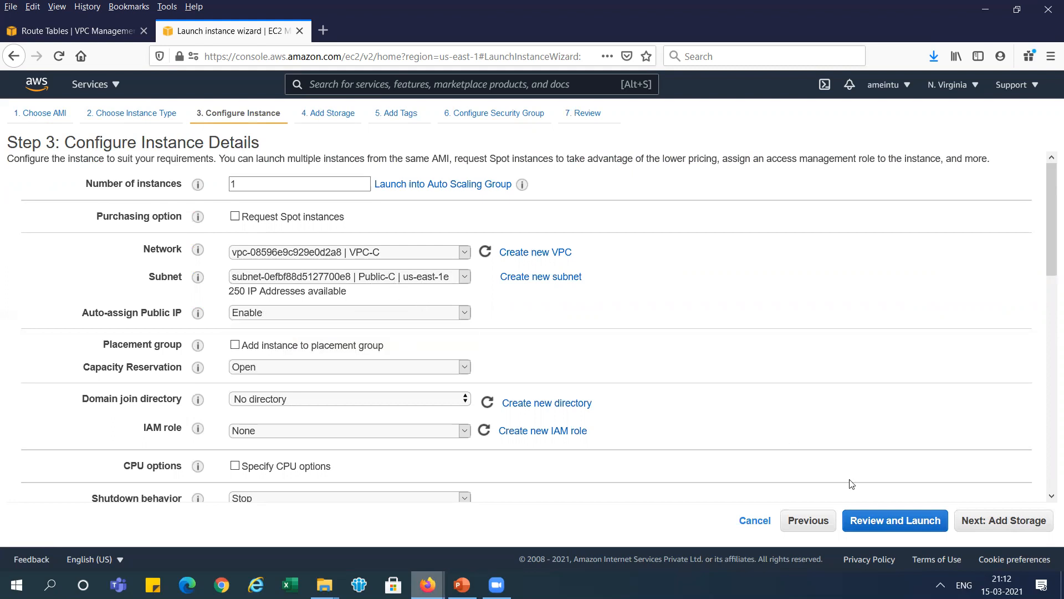
click(1008, 522)
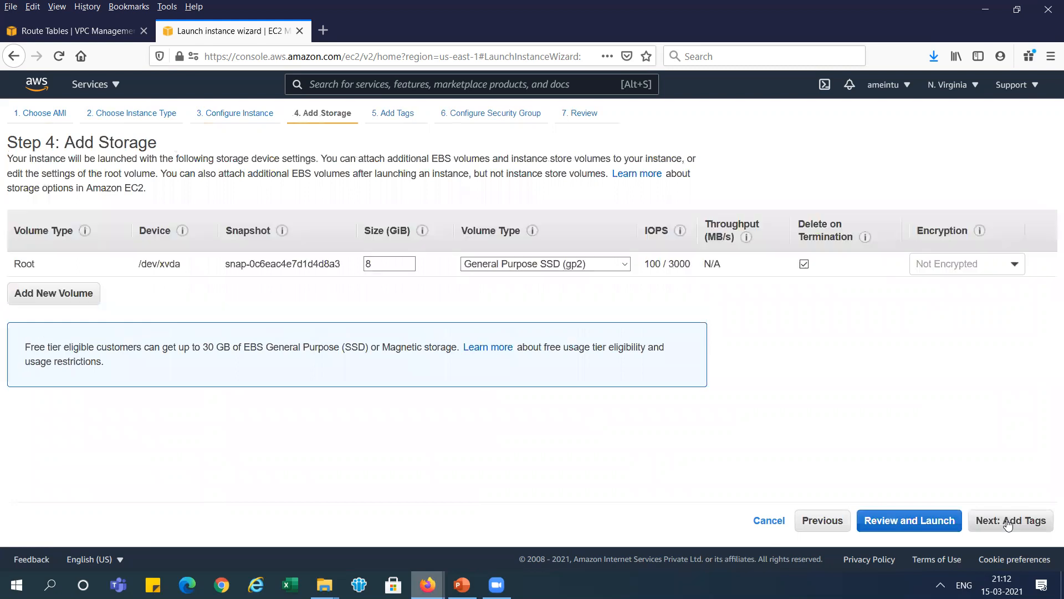
- Keep the default storage and add a Name tag with the value Ins-VPC-C, continuing to the security group settings
click(1008, 522)
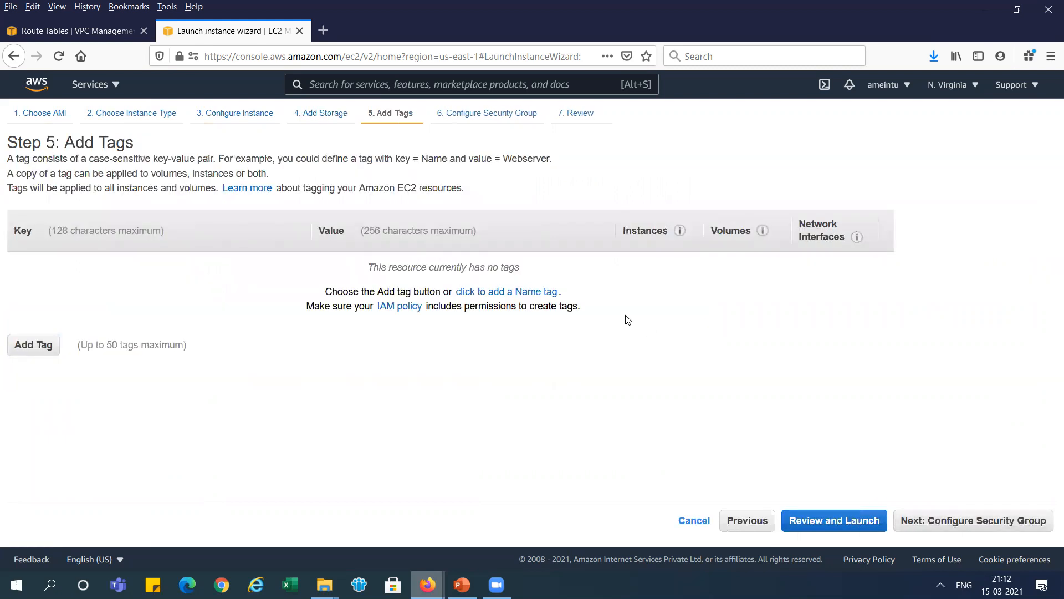
click(539, 292)
text(Ins-VPC-AC)
click(963, 522)
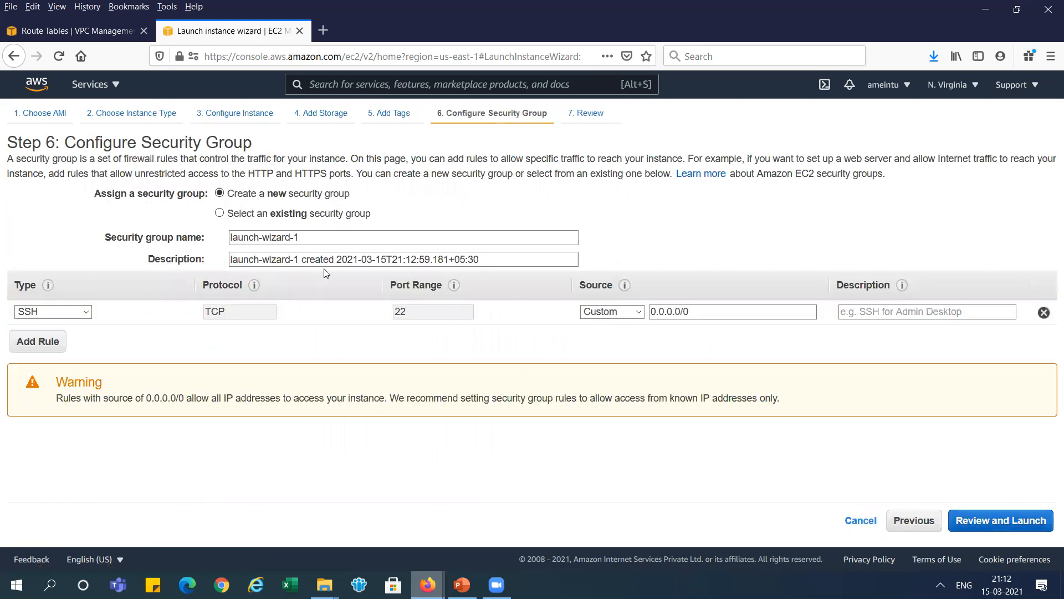
- Assign the existing security group SG-VPC-C to the instance and proceed to the launch review
click(220, 214)
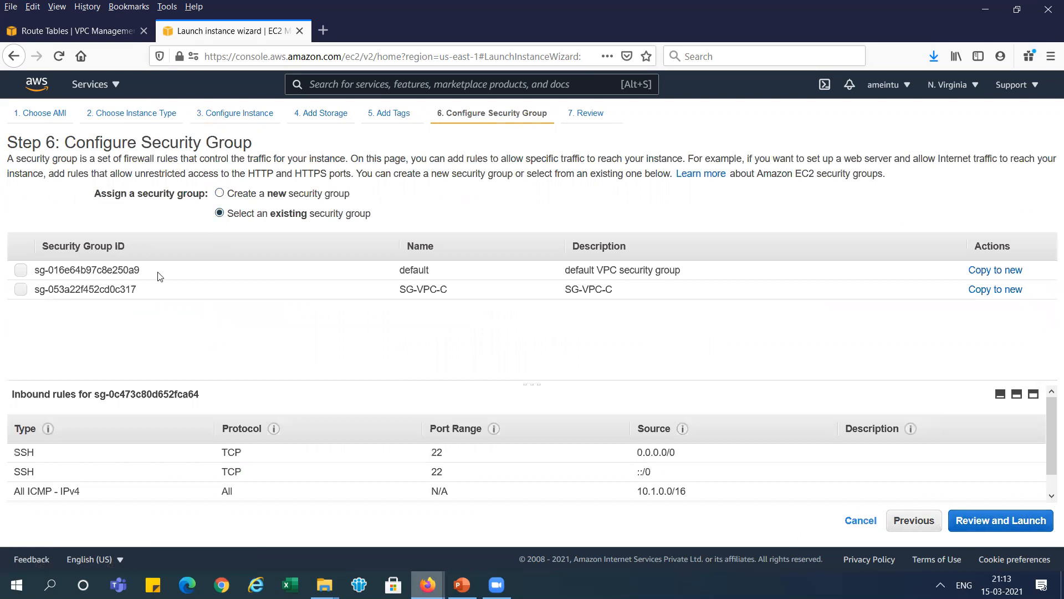
click(23, 288)
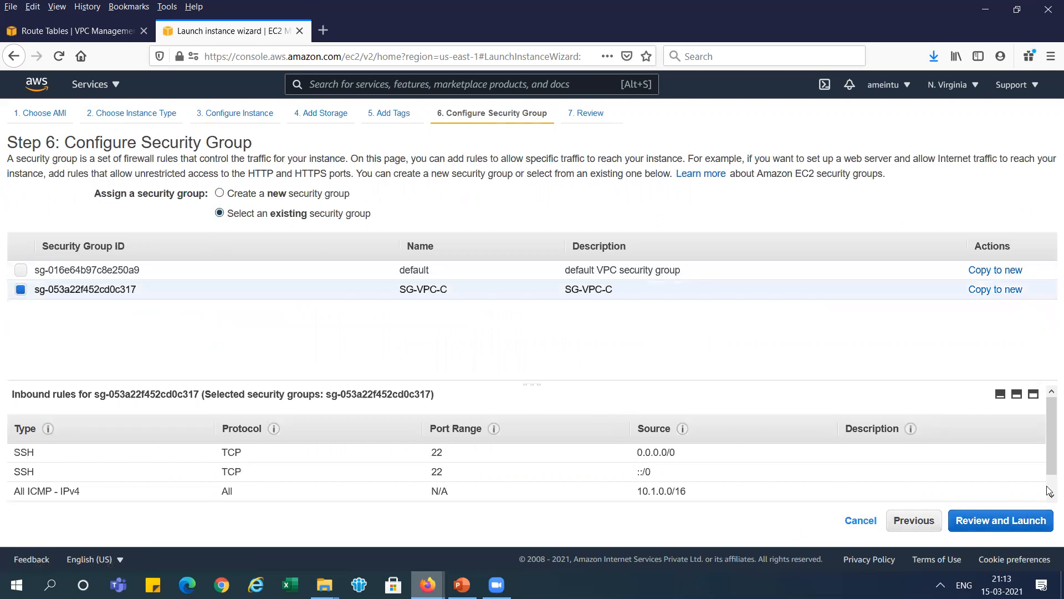
click(1015, 528)
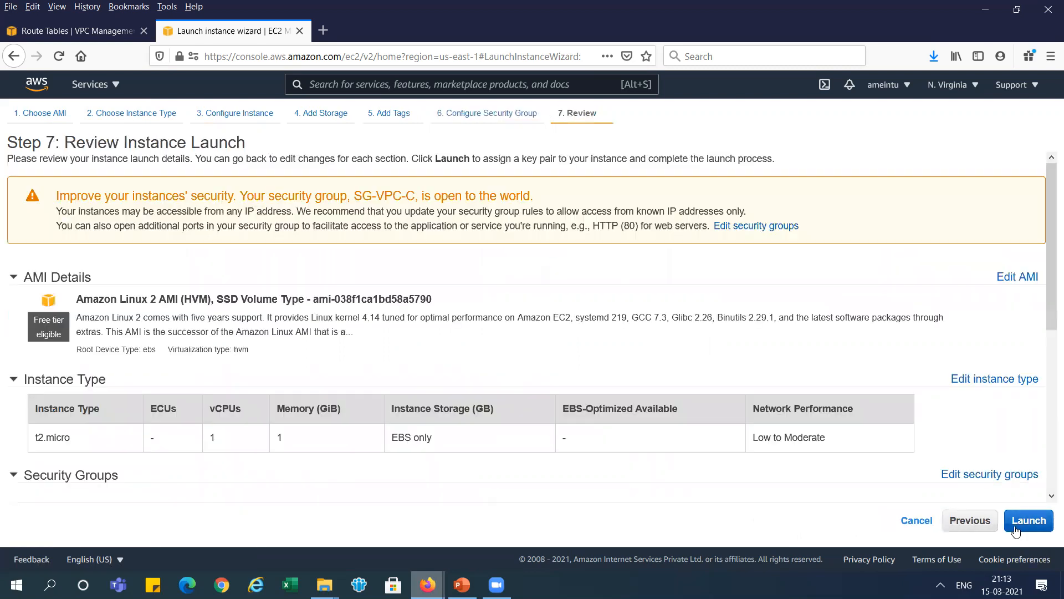
- Launch Ins-VPC-C with the existing NVirginia key pair, acknowledging access to its private key file
click(1027, 519)
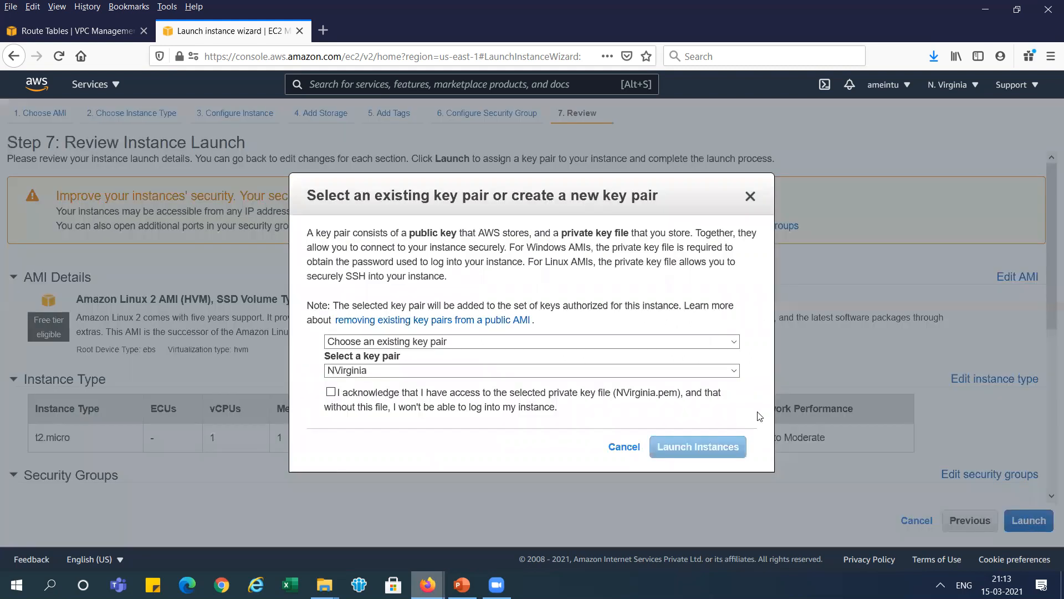
click(686, 395)
click(697, 446)
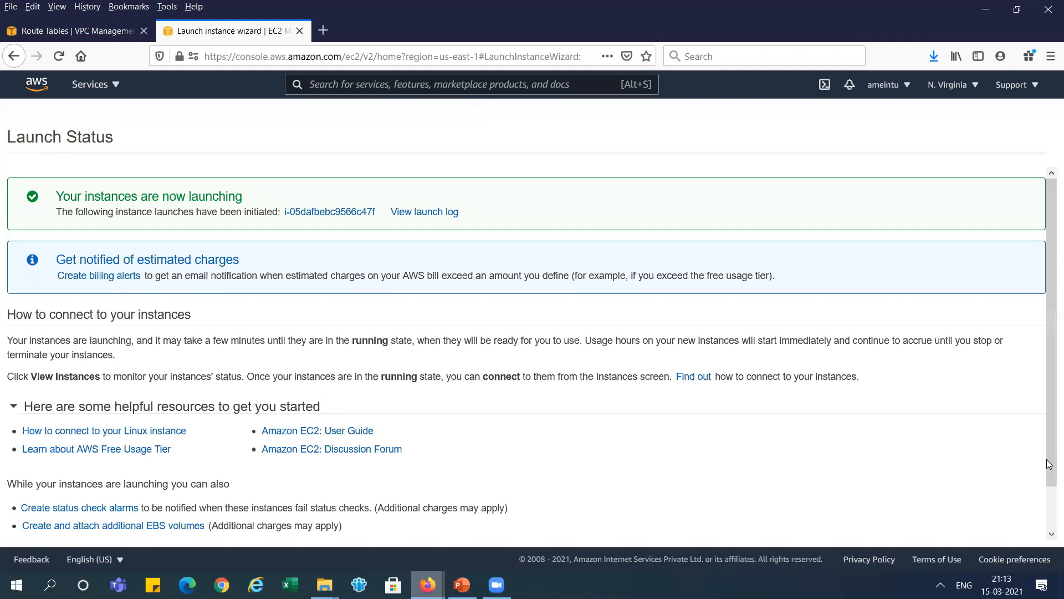
scroll(1050, 471, down, 2)
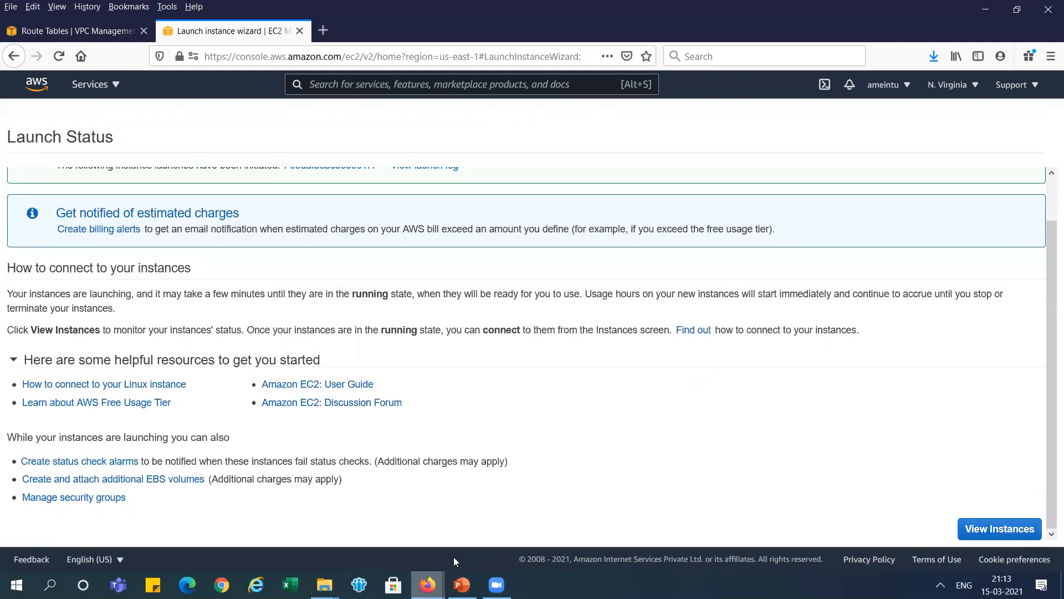
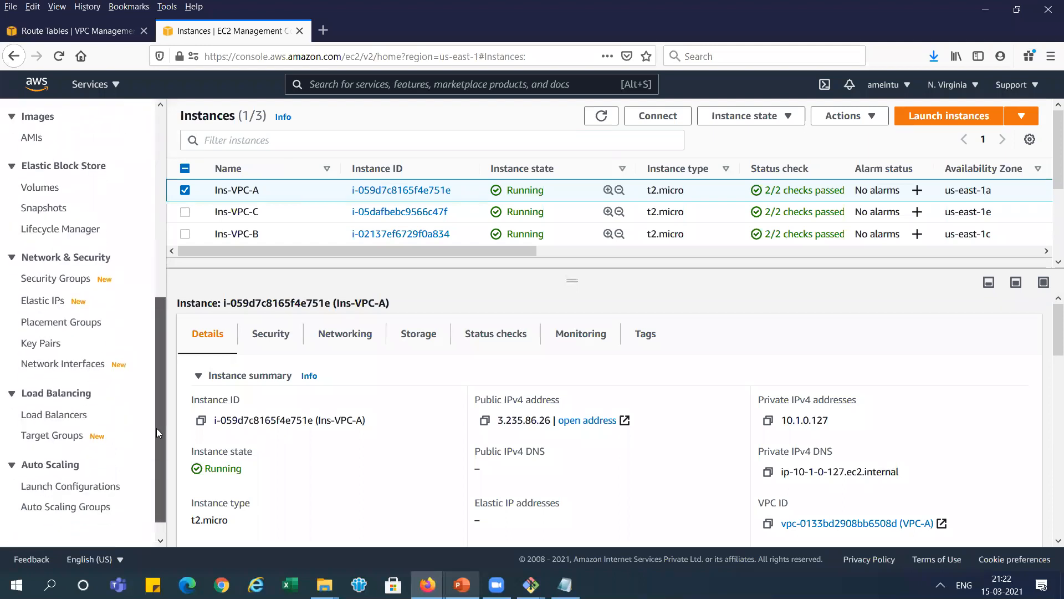
- Return to the VPC console and open the transit gateway route tables list
click(89, 33)
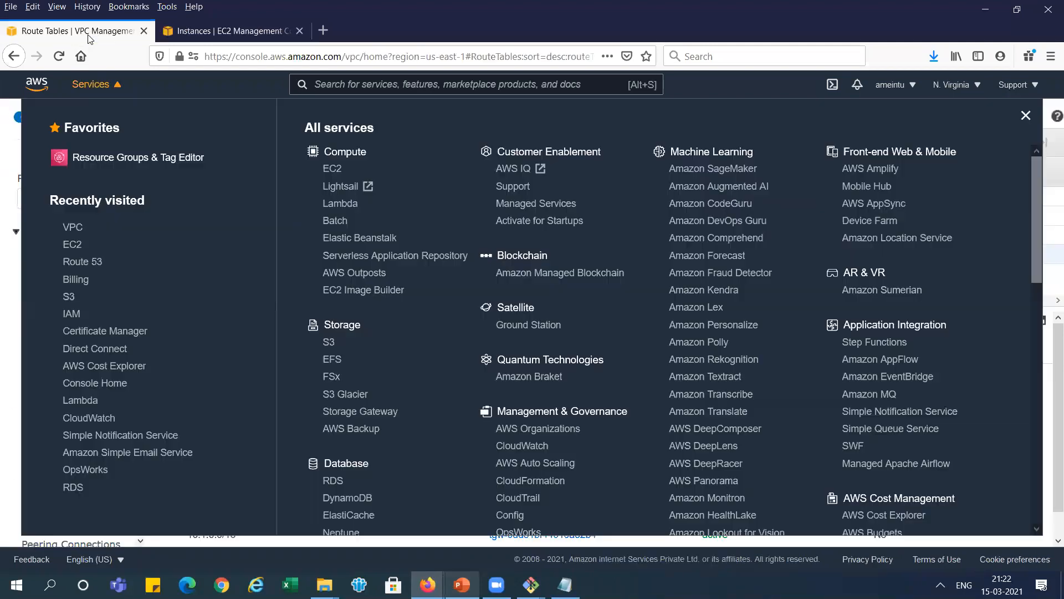
click(117, 86)
drag(138, 220, 137, 456)
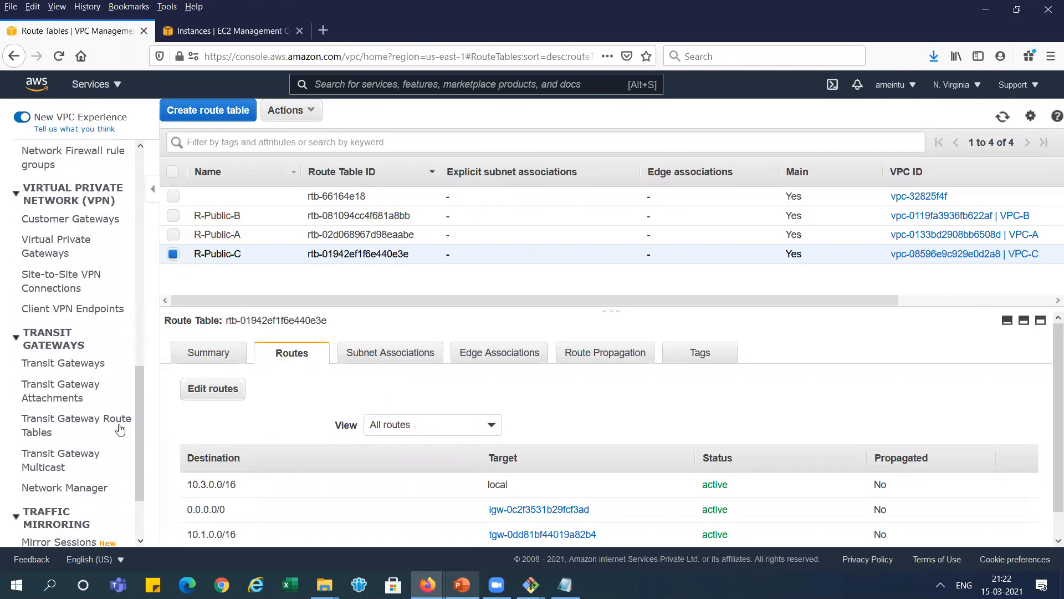
click(81, 364)
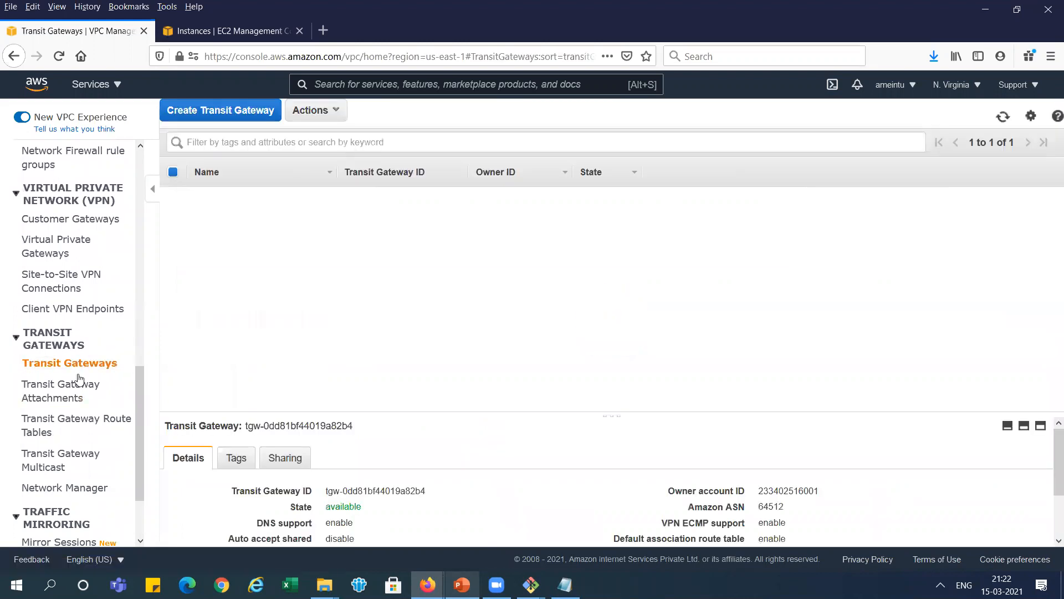
click(77, 424)
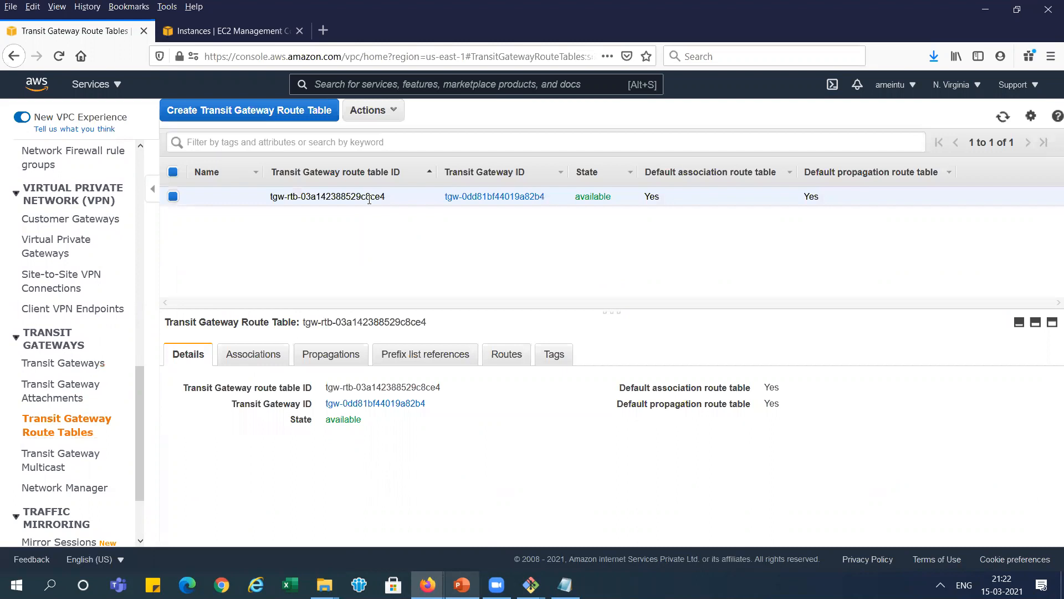
- Review the default transit gateway route table's associations, propagations and routes, and check the re-creation instructions in the PowerPoint slide
click(256, 355)
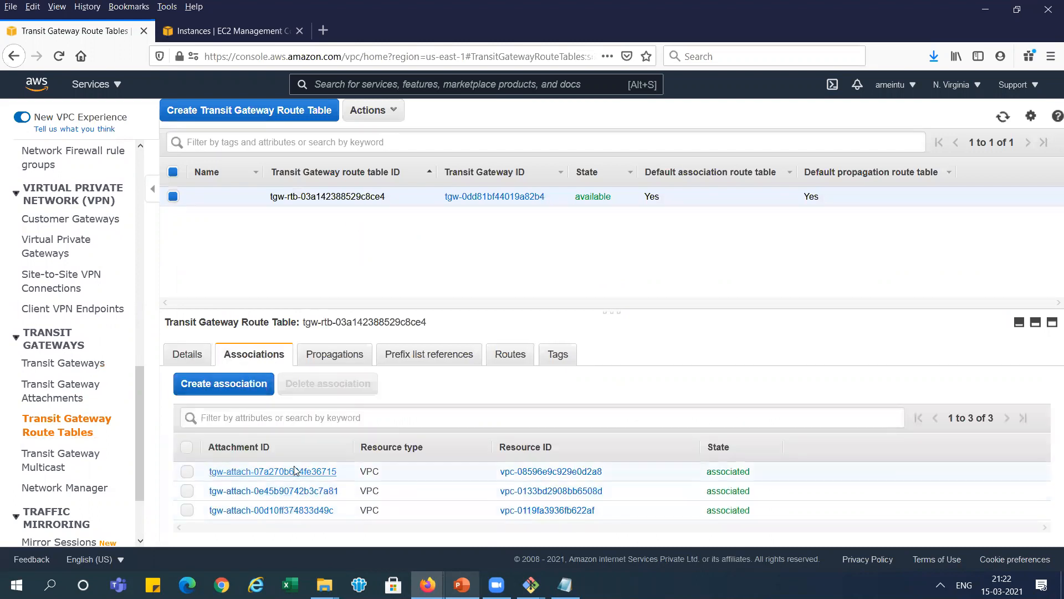
click(344, 356)
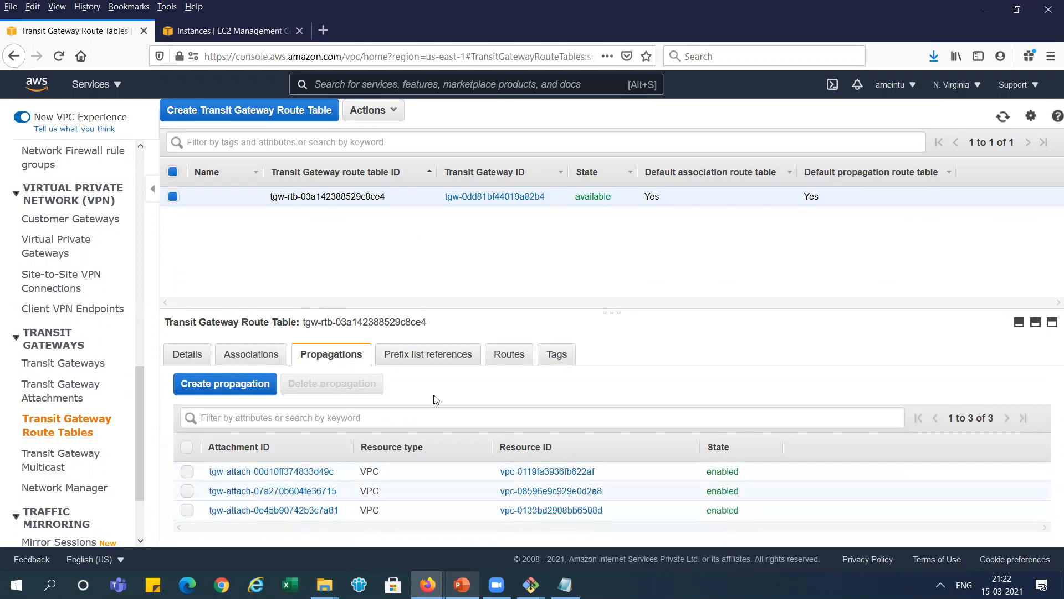
click(508, 353)
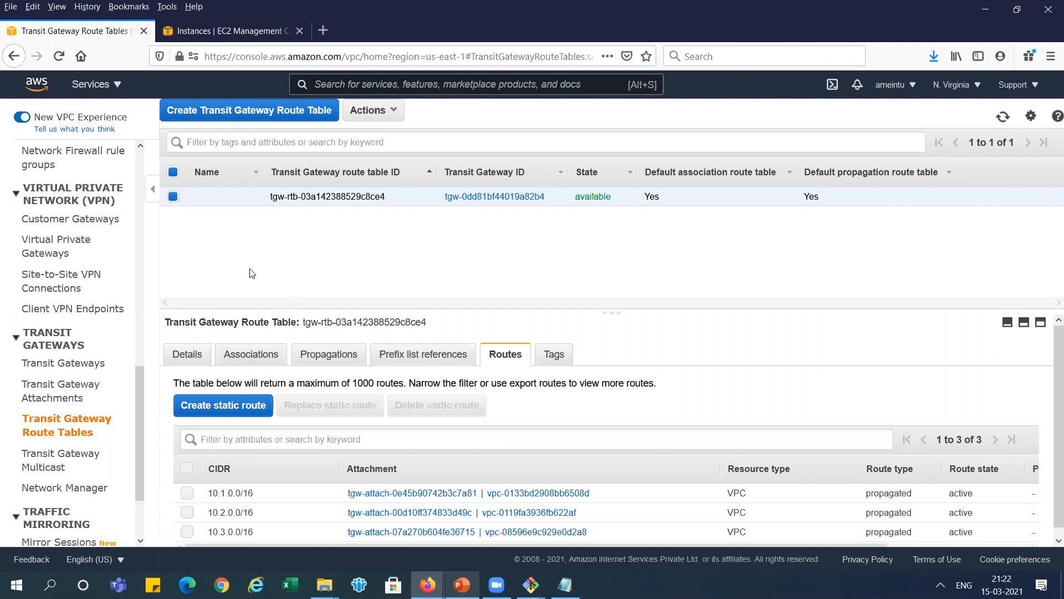
click(265, 359)
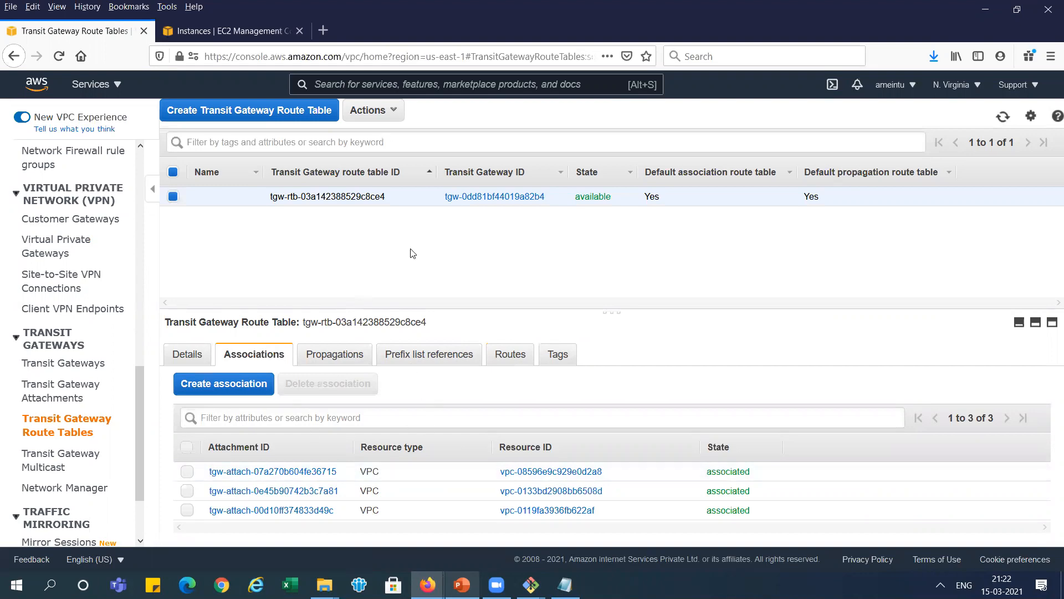
key(alt+Tab)
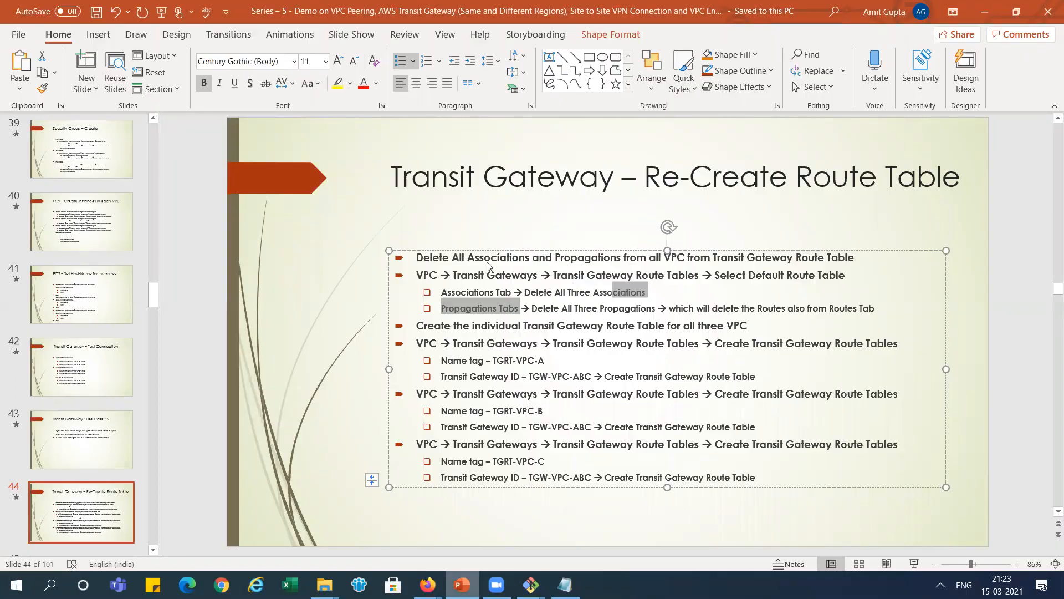
key(alt+Tab)
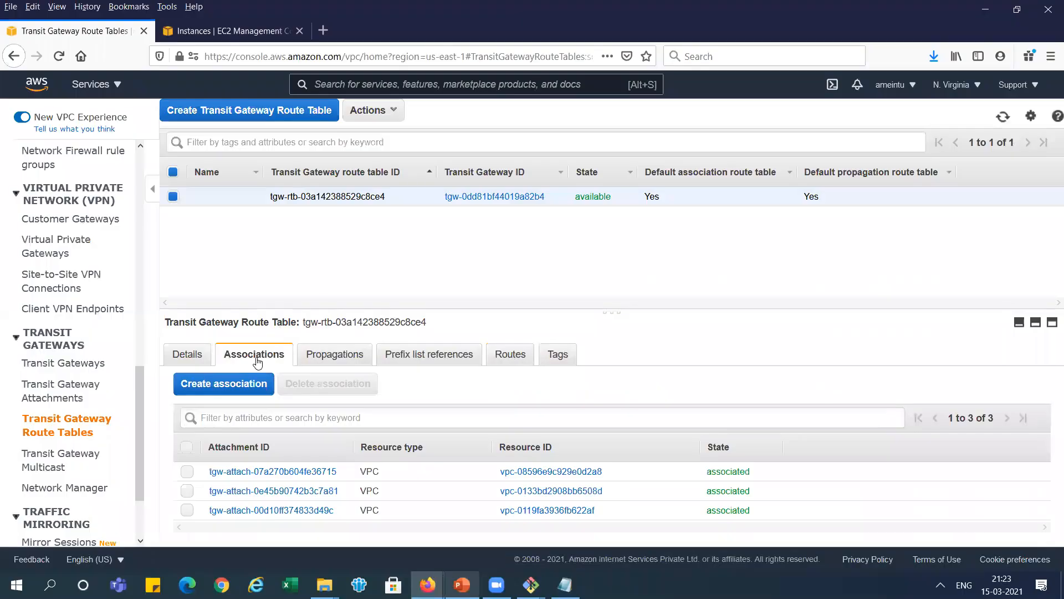
- Delete the associations of the VPC-C, VPC-A and VPC-B attachments from the default transit gateway route table
click(187, 472)
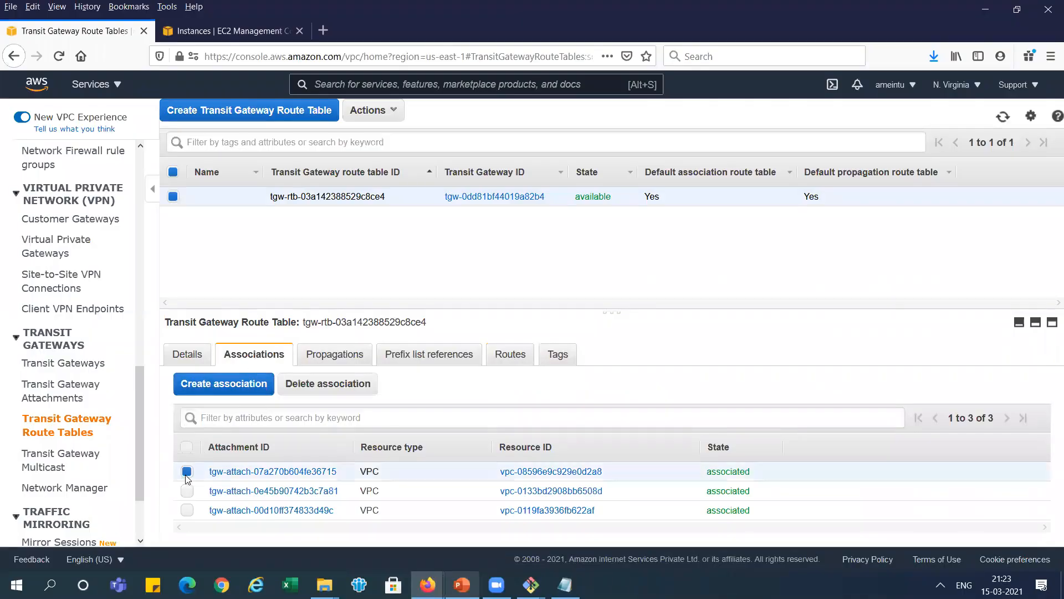
click(352, 385)
click(793, 358)
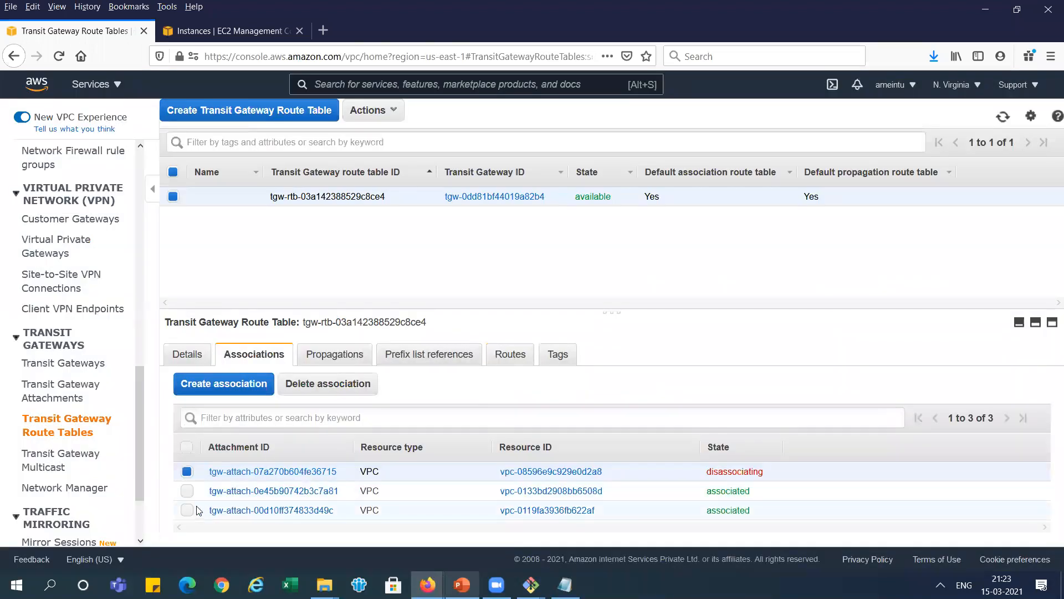
click(187, 492)
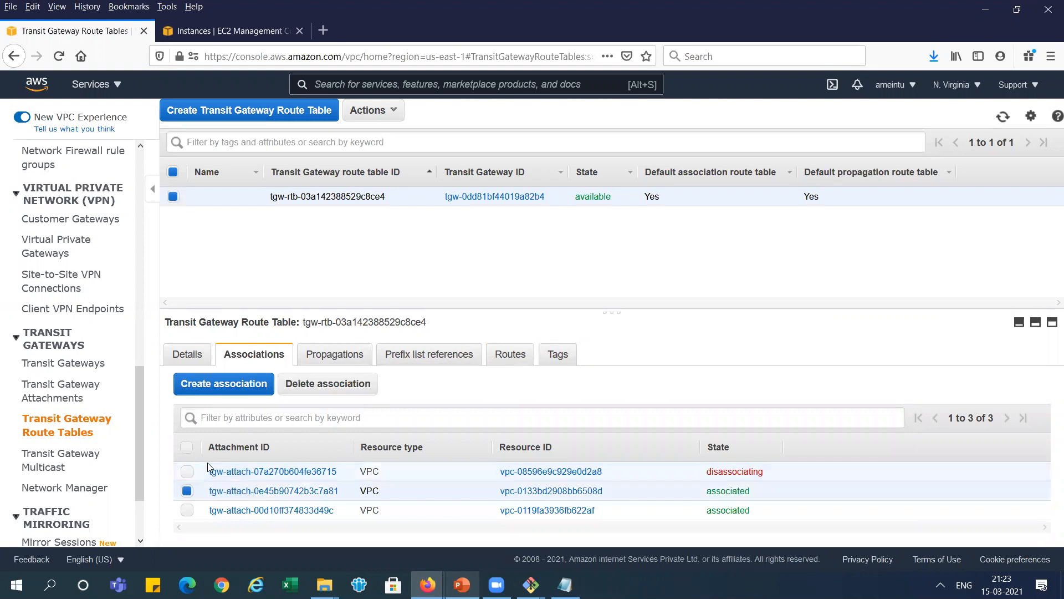
click(336, 384)
click(798, 361)
click(186, 510)
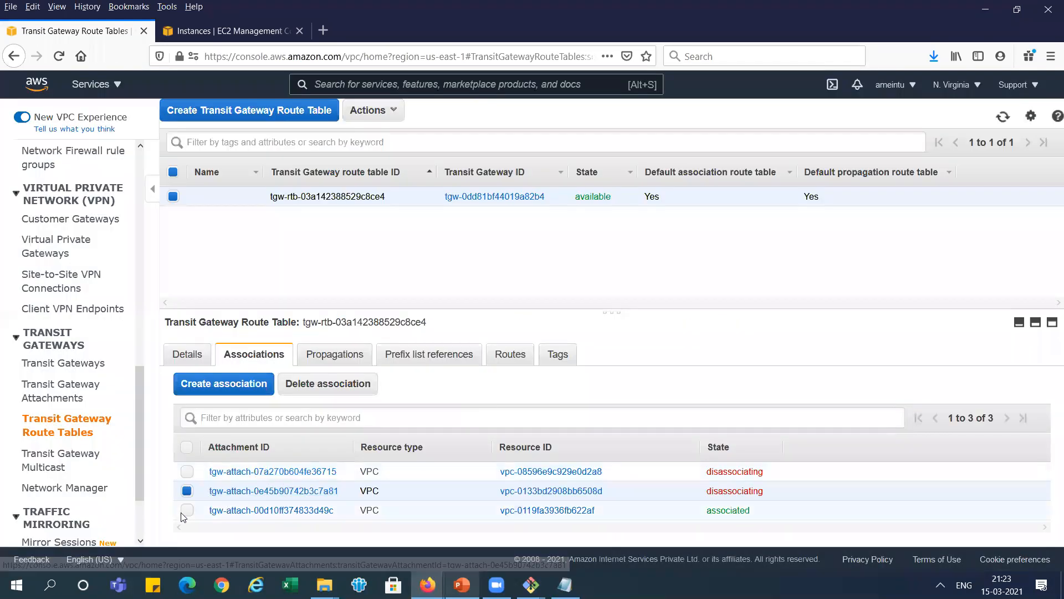
click(187, 492)
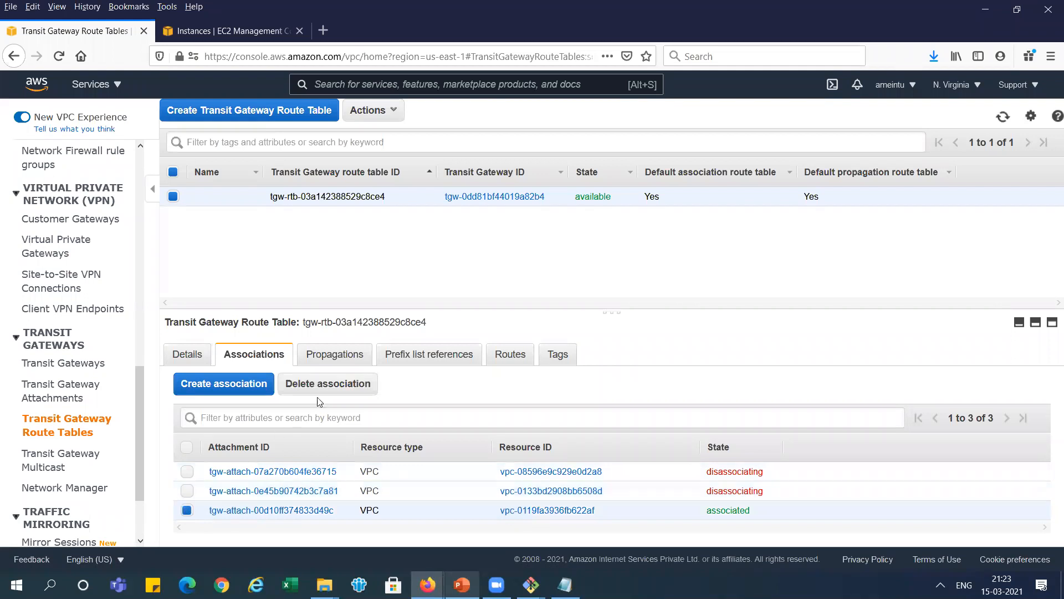
click(343, 383)
click(800, 359)
- Delete the propagations of the VPC-B, VPC-C and VPC-A attachments from the default transit gateway route table
key(alt+Tab)
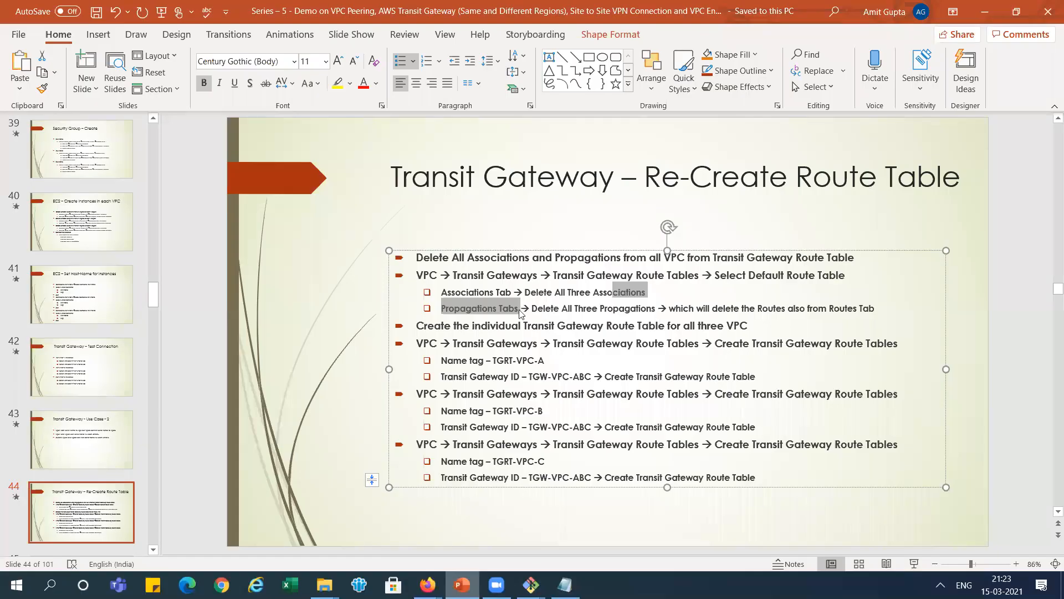
key(alt+Tab)
click(343, 359)
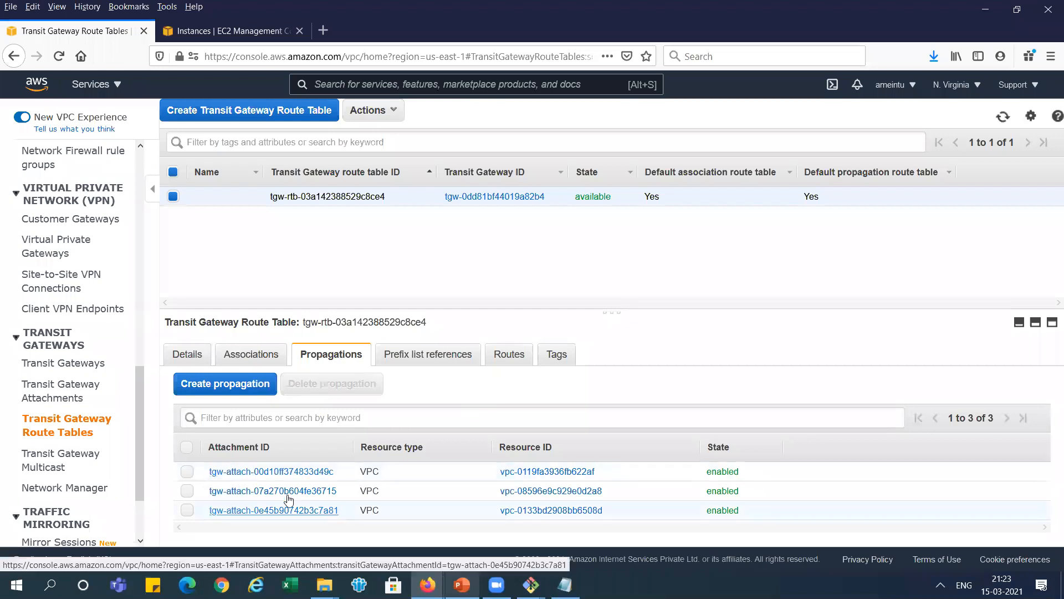
click(188, 471)
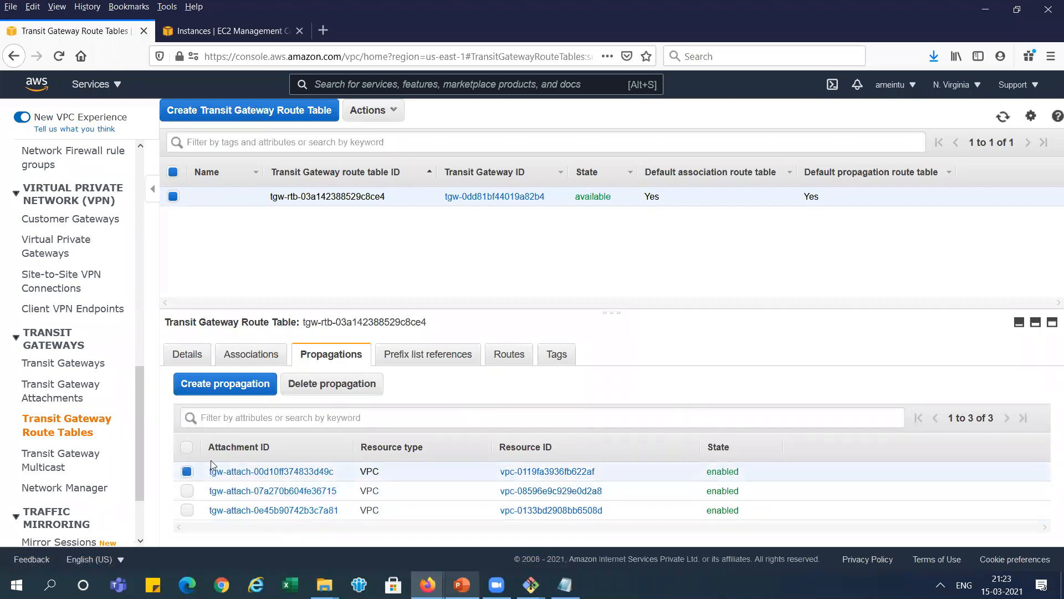
click(346, 383)
click(806, 359)
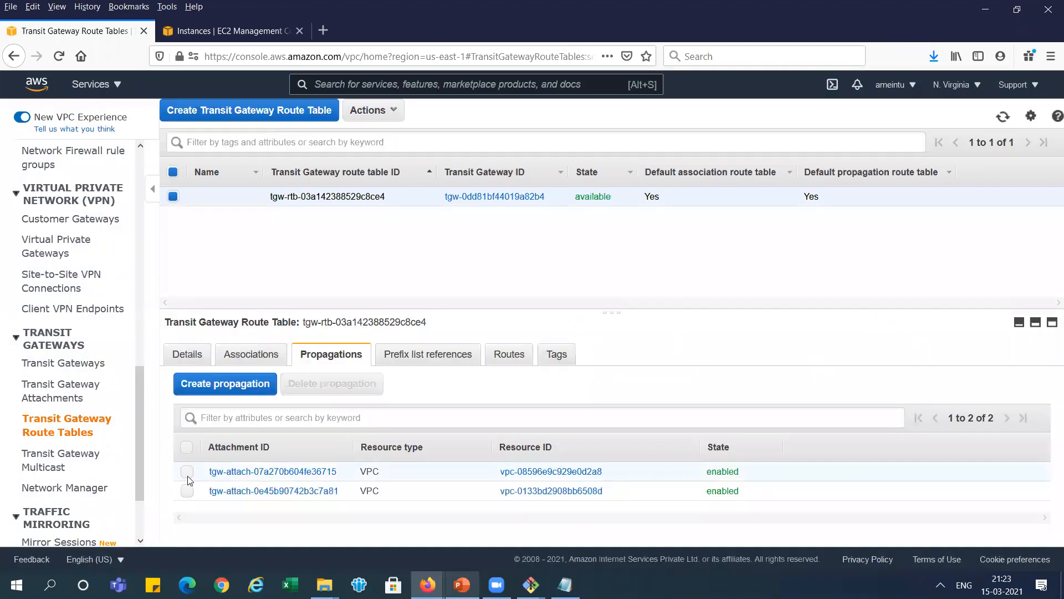
click(187, 472)
click(336, 384)
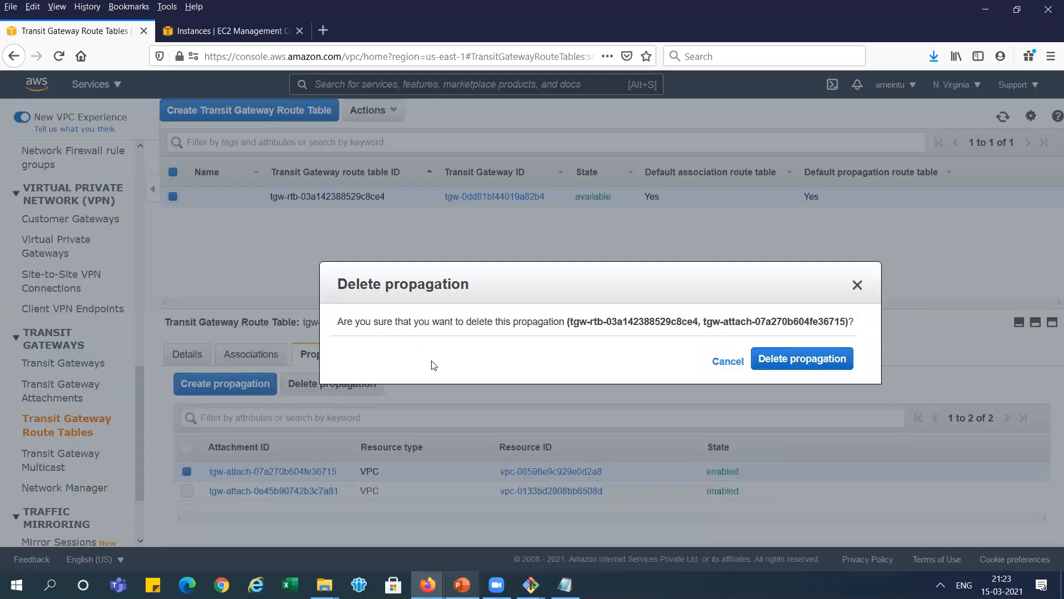
click(756, 360)
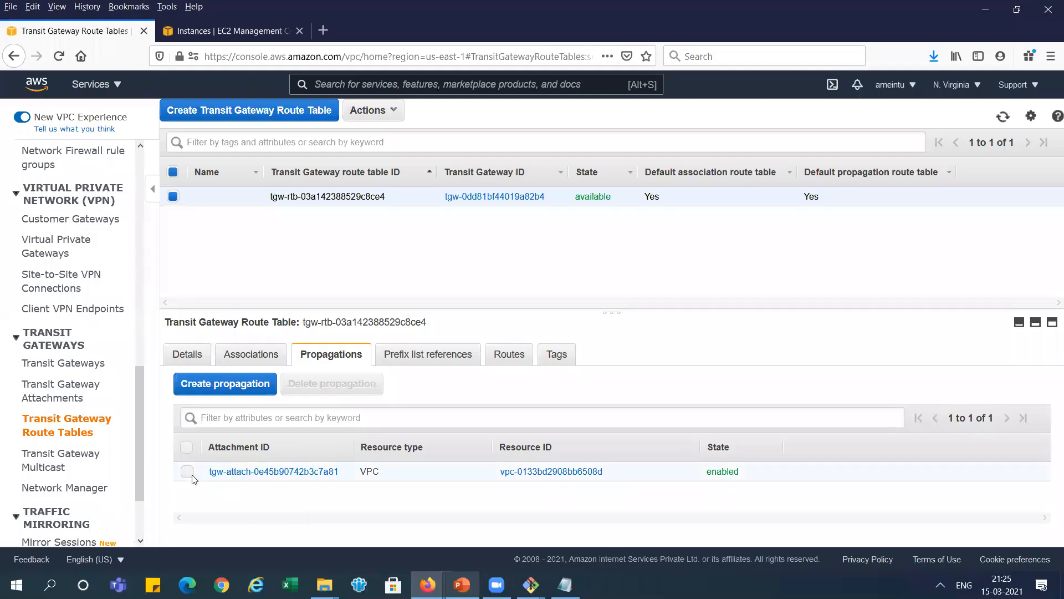
click(187, 471)
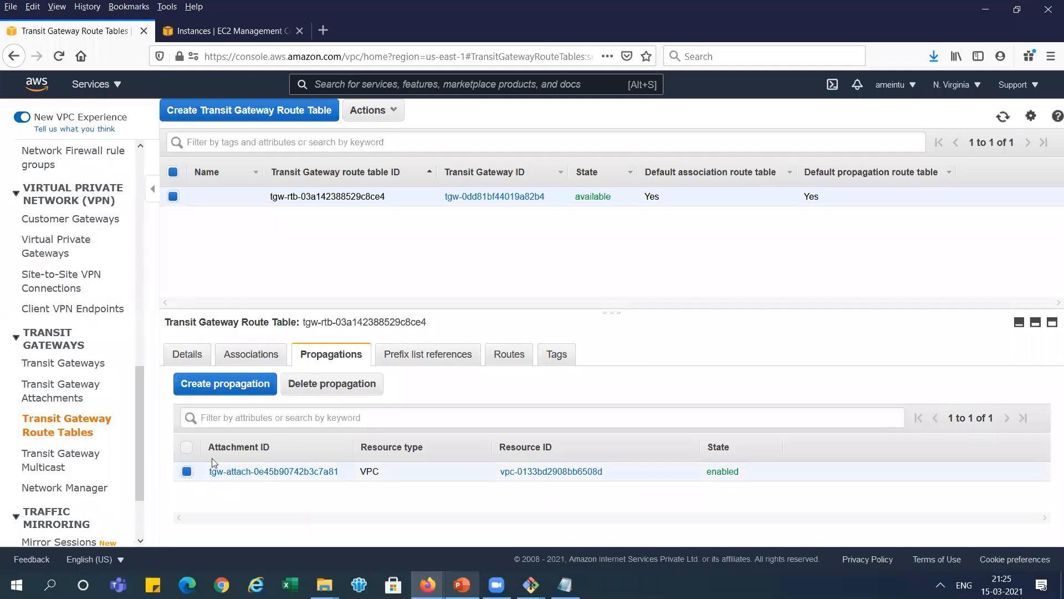
click(347, 384)
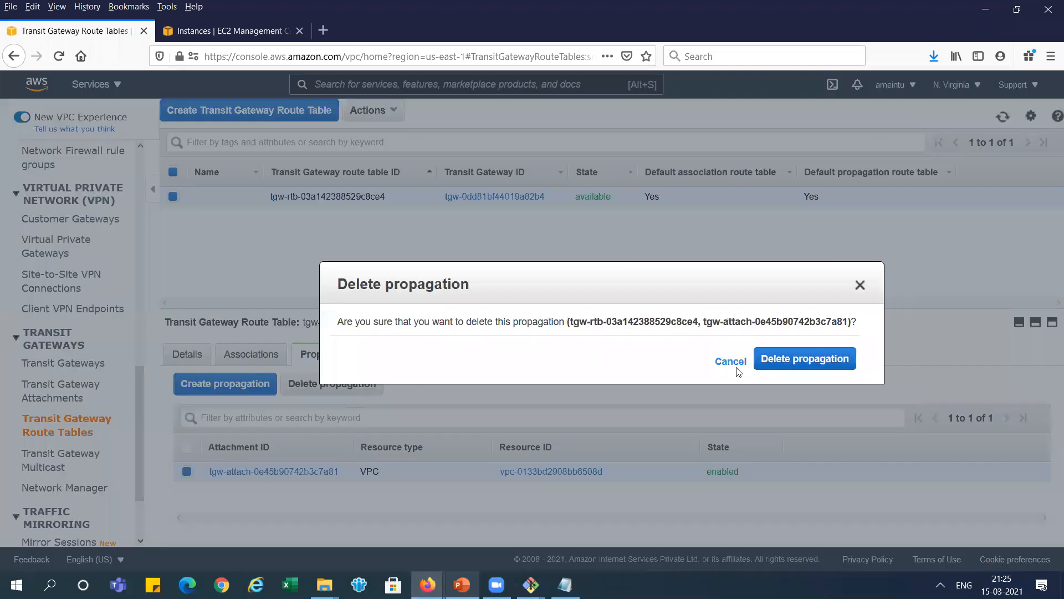
click(813, 361)
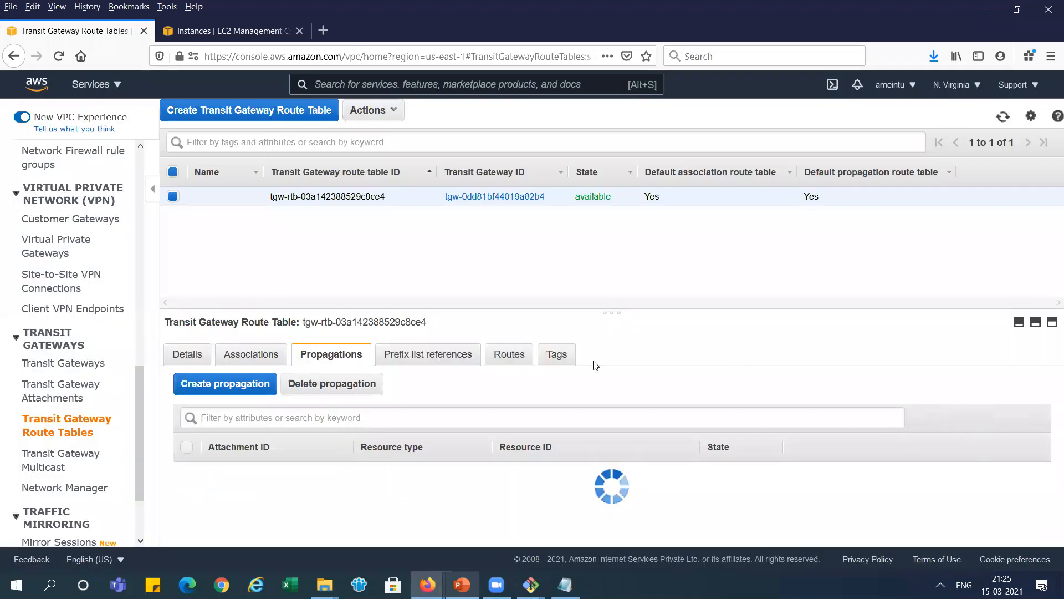
- Check the default transit gateway route table's routes, associations and propagations for leftover entries
click(519, 365)
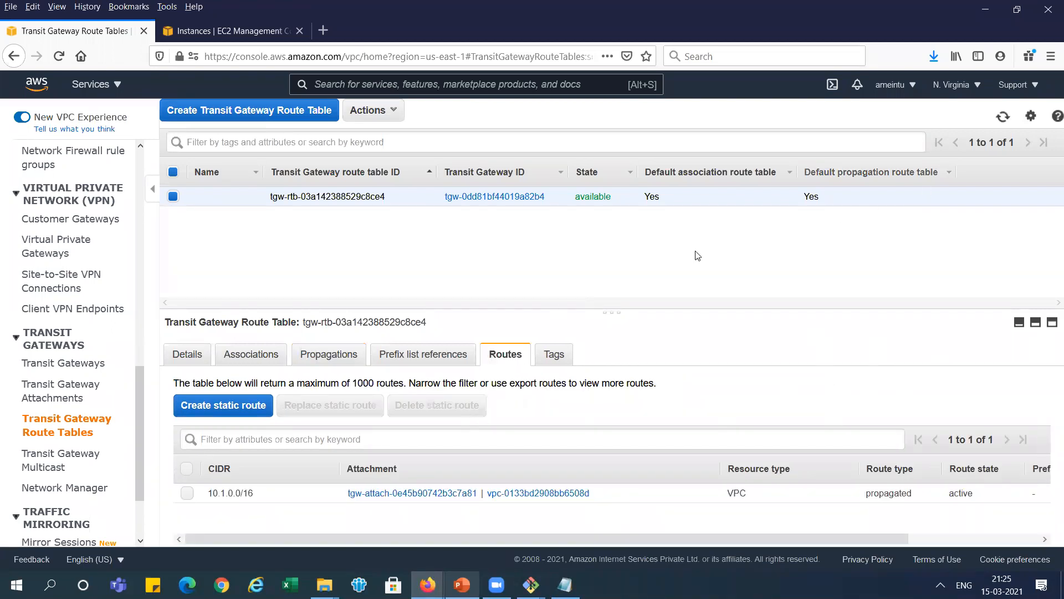
click(337, 358)
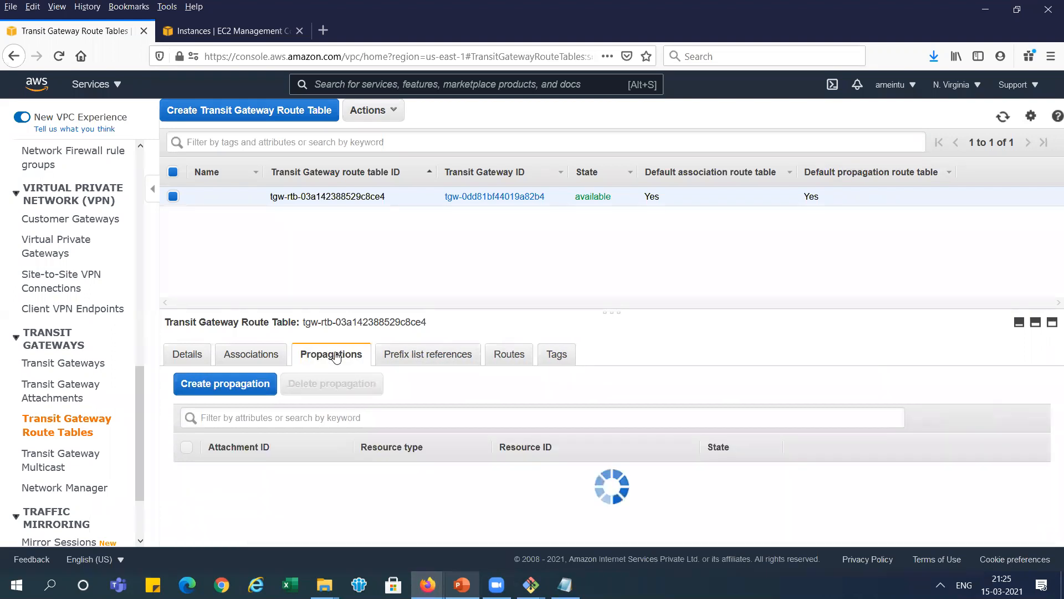
click(509, 355)
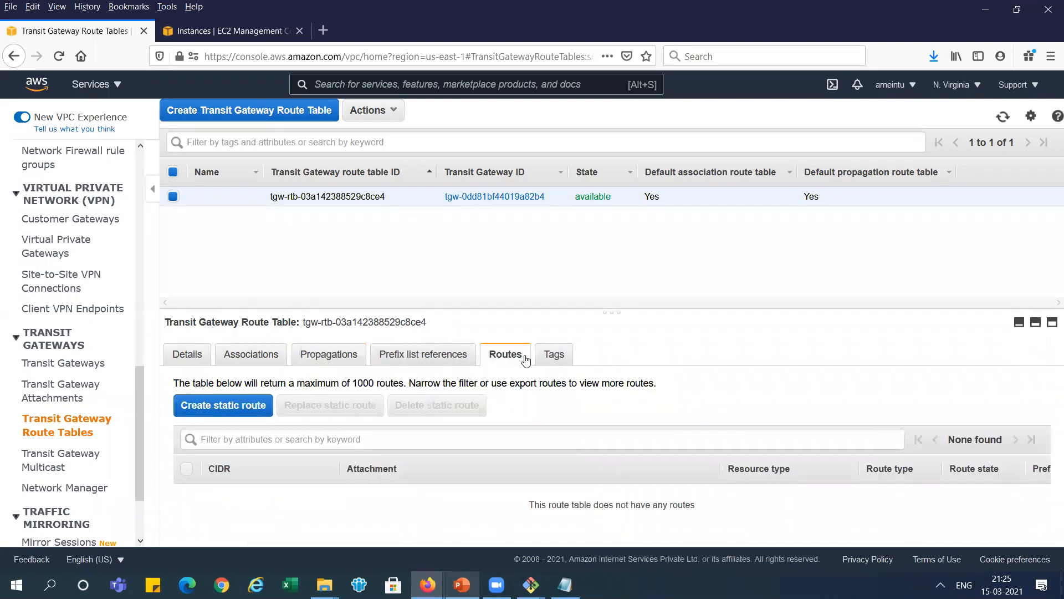
click(237, 356)
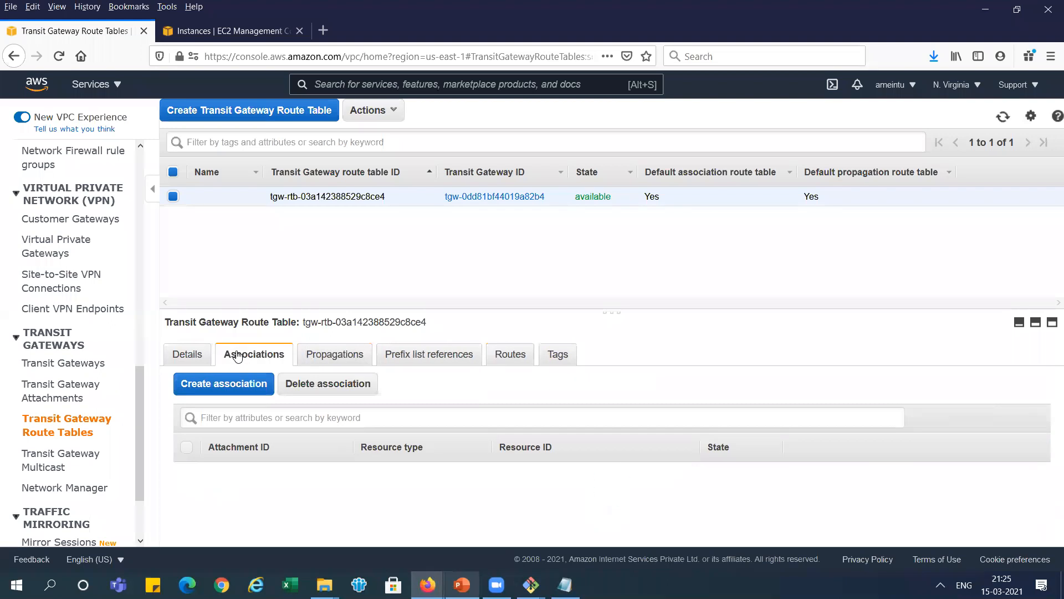
click(339, 357)
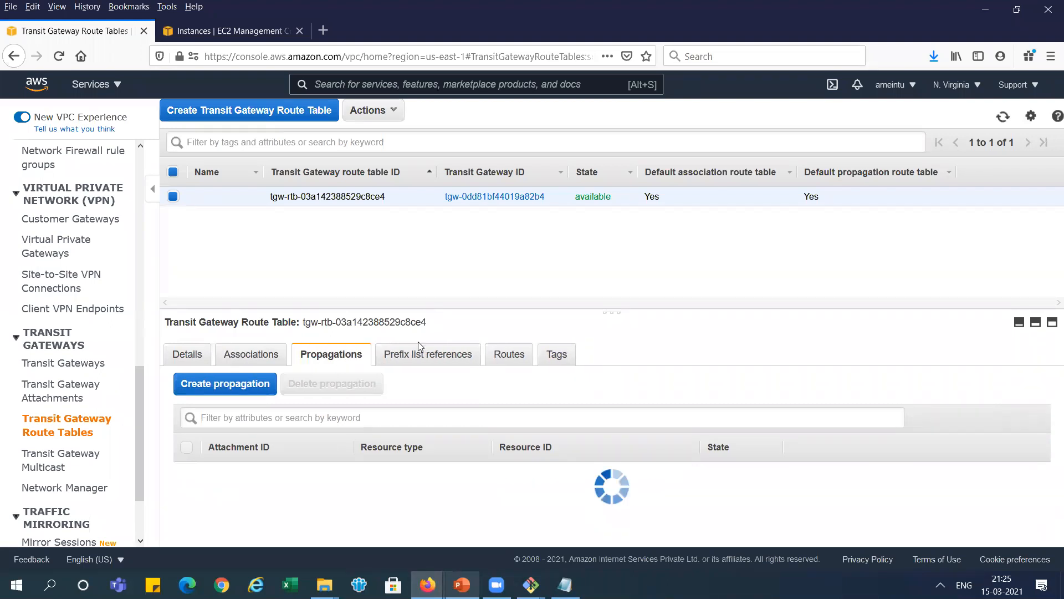
click(508, 363)
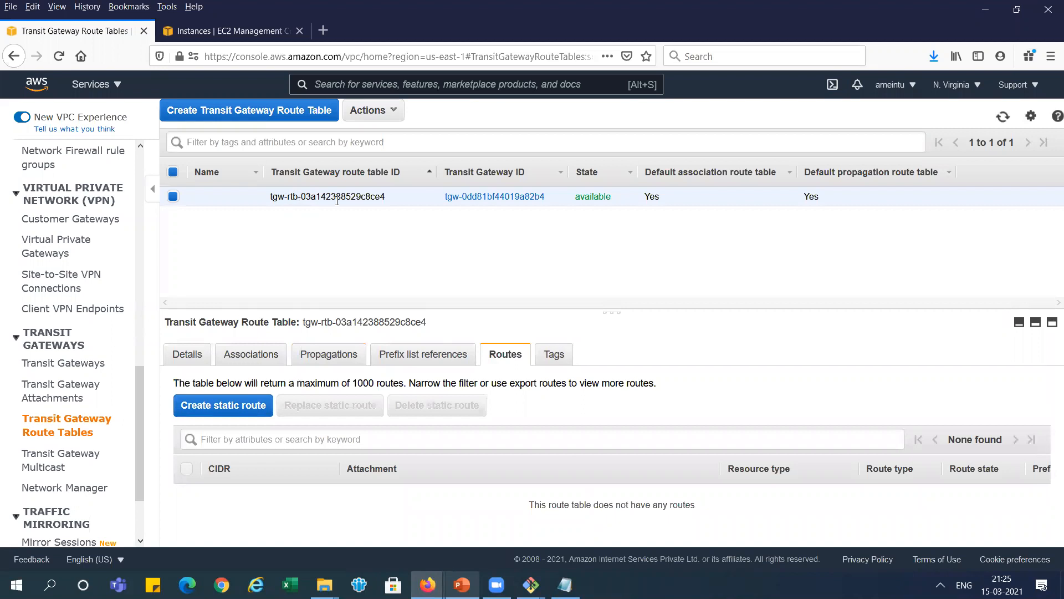
- Create a transit gateway route table named TGRT-VPC-A on transit gateway TGW-VPC-ABC, copying the name from the PowerPoint slide
key(alt+Tab)
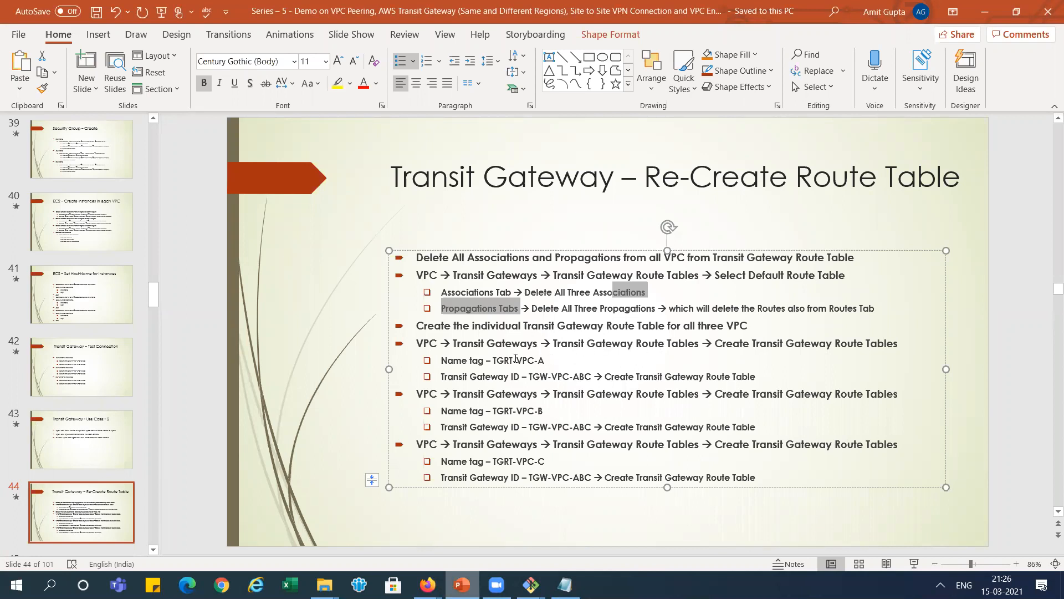
drag(494, 360, 546, 361)
key(ctrl+c)
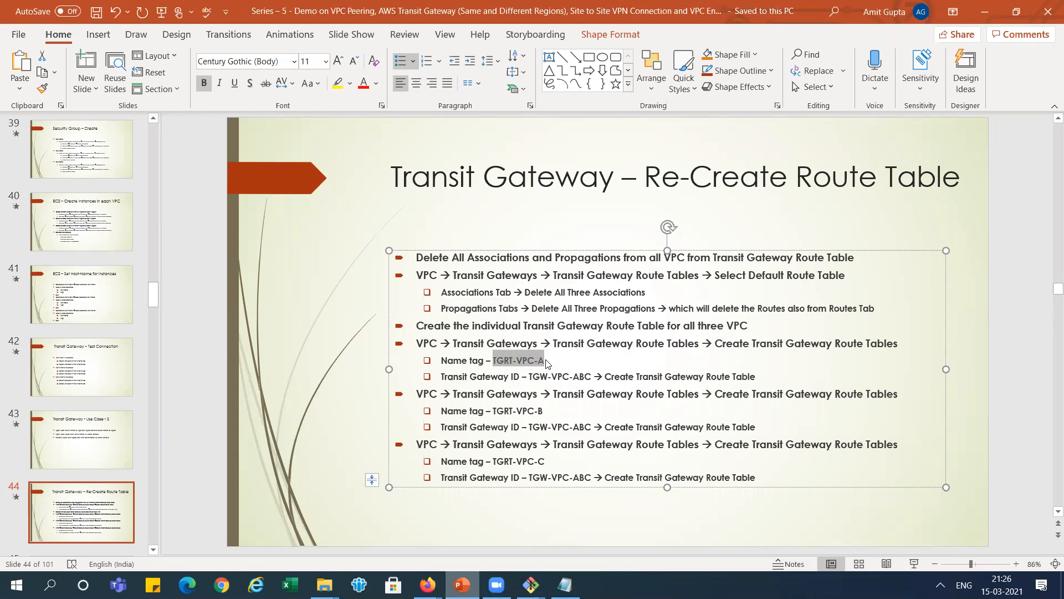
key(alt+Tab)
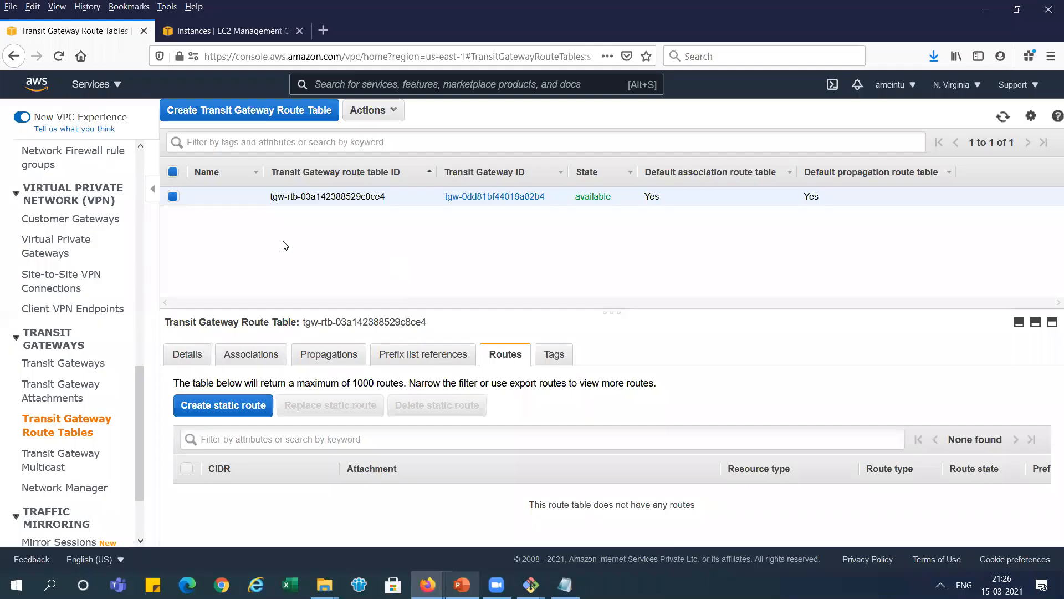
click(294, 115)
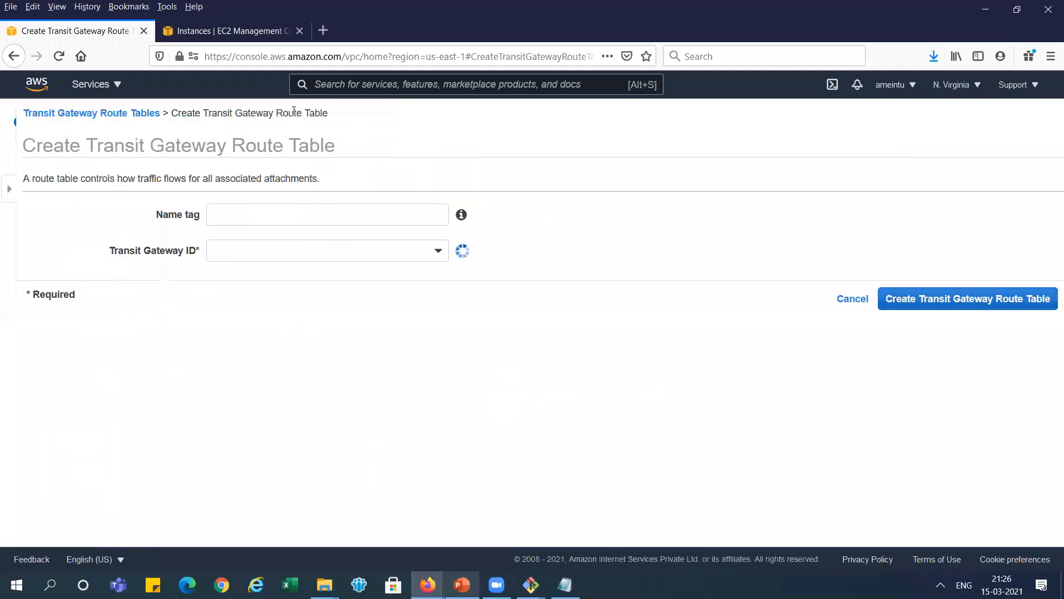
click(285, 217)
key(ctrl+v)
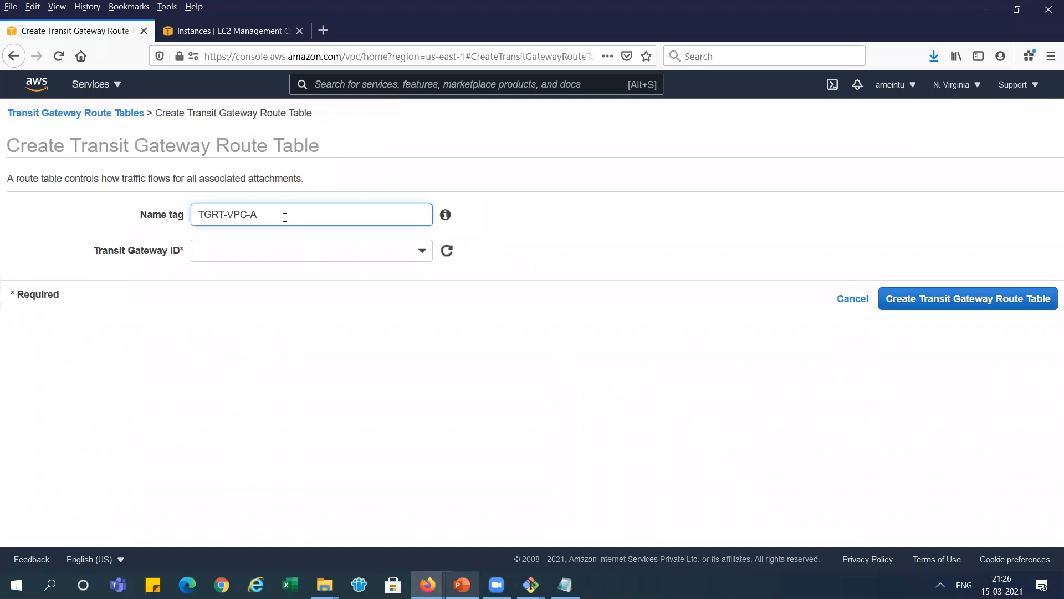
click(424, 252)
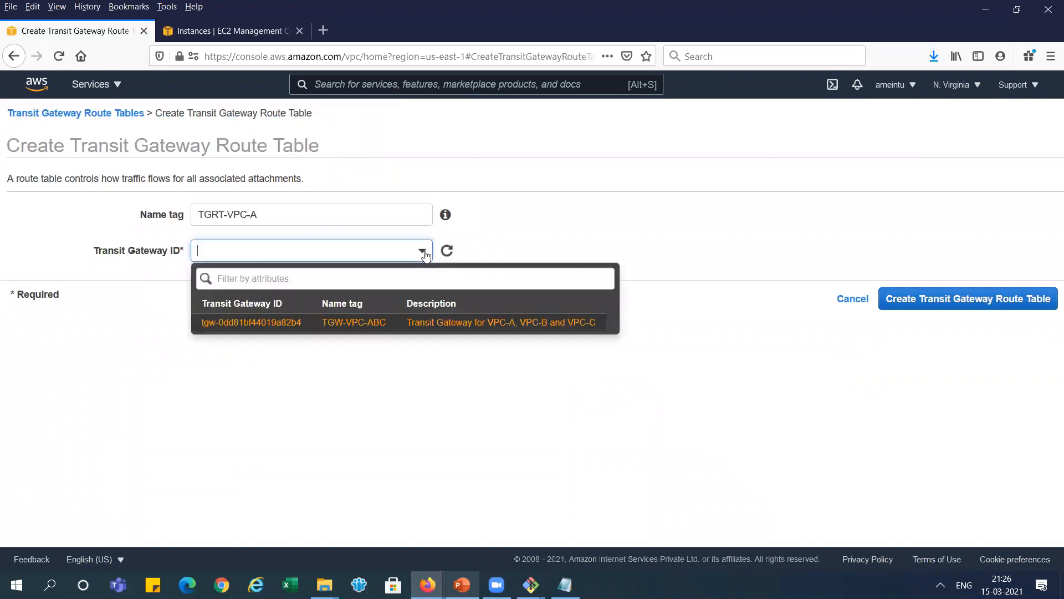
click(384, 325)
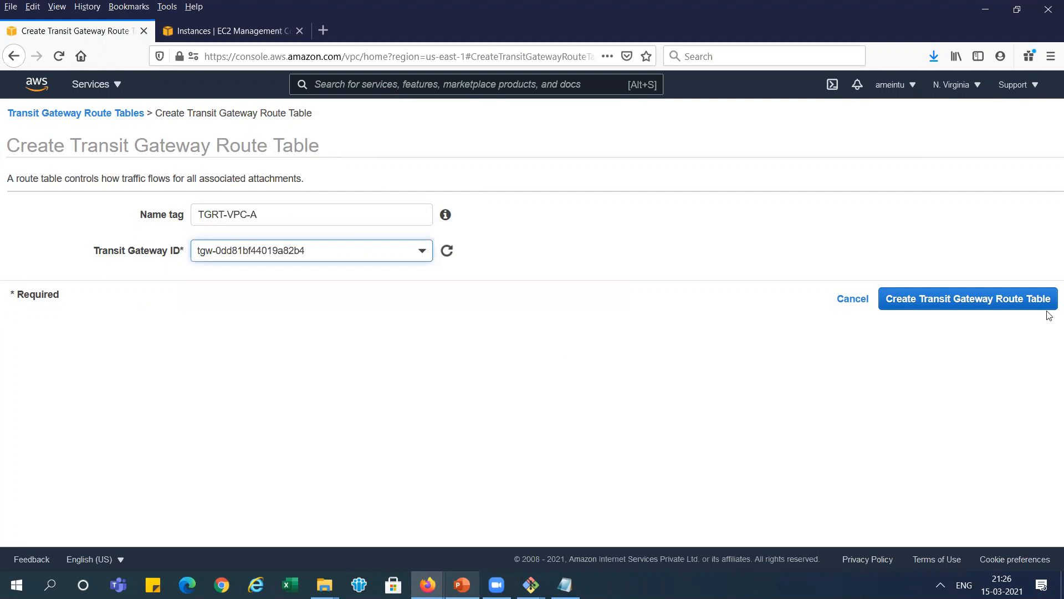
click(1006, 307)
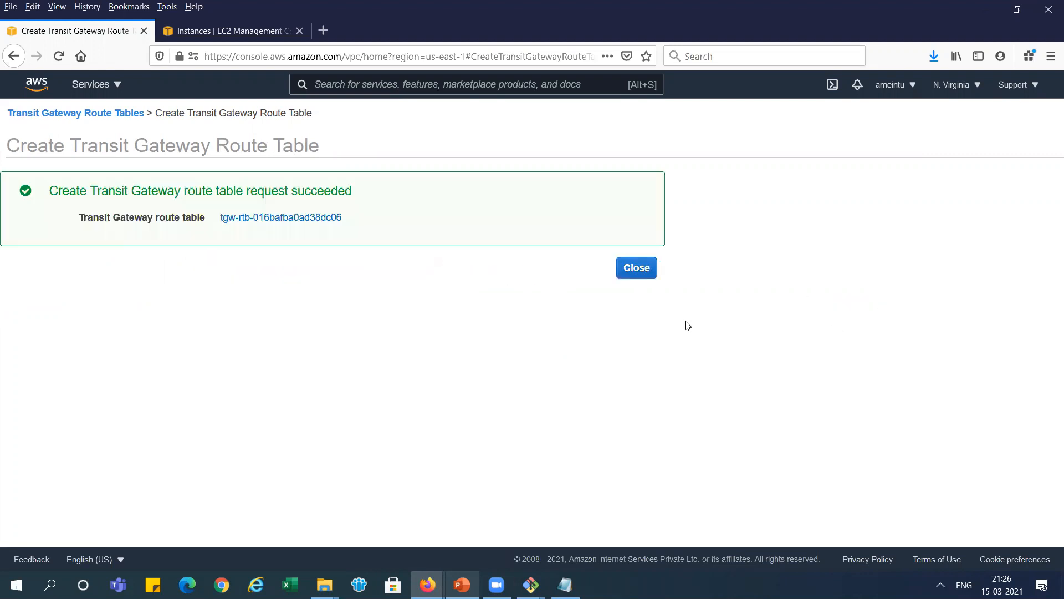
click(636, 268)
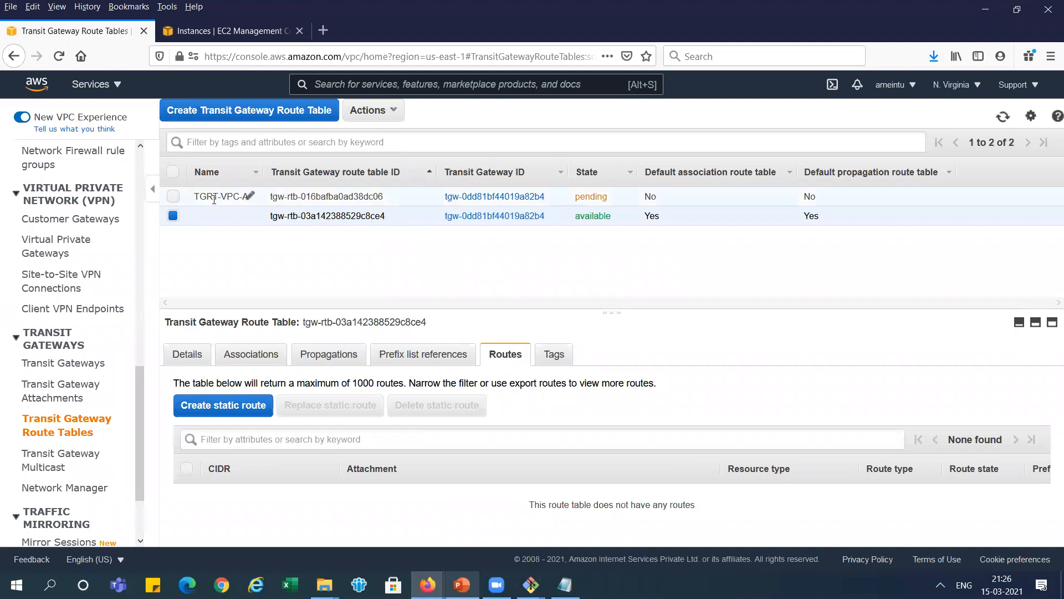
- Examine the associations, propagations and details of the TGRT-VPC-A route table instead of the default one
click(173, 216)
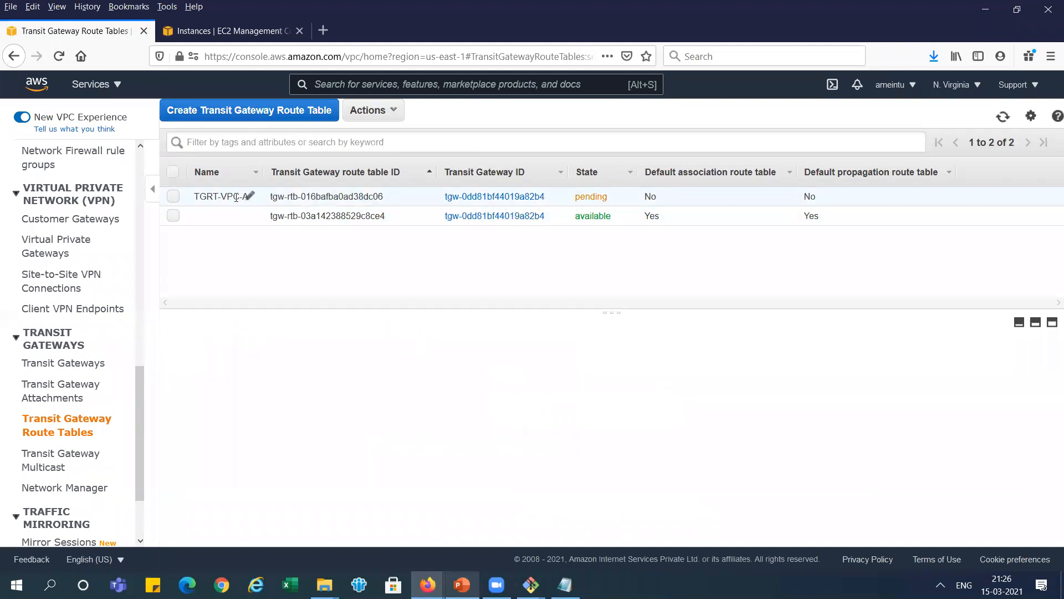
click(173, 198)
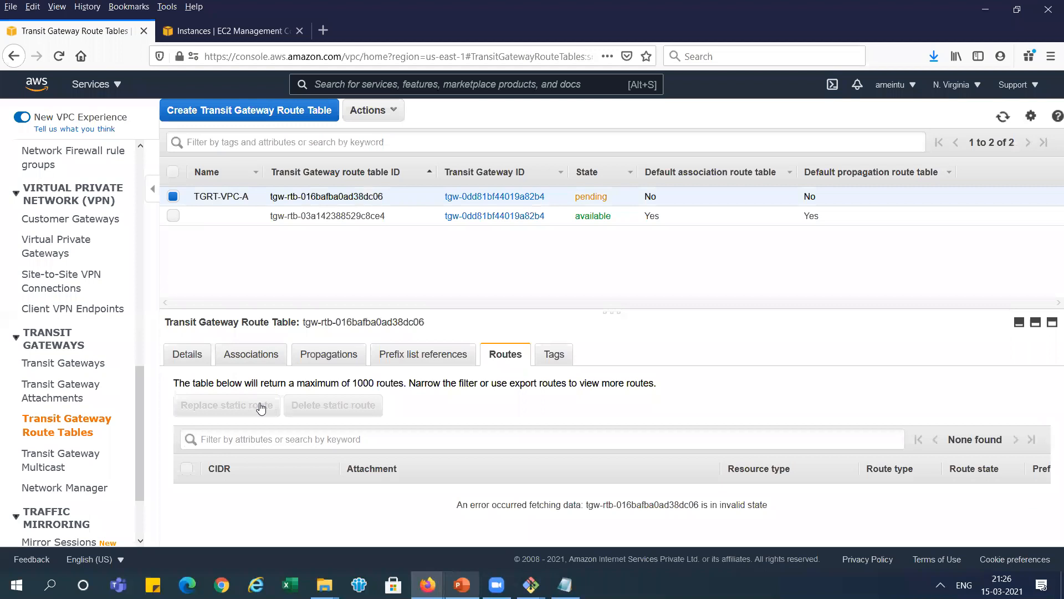
click(253, 358)
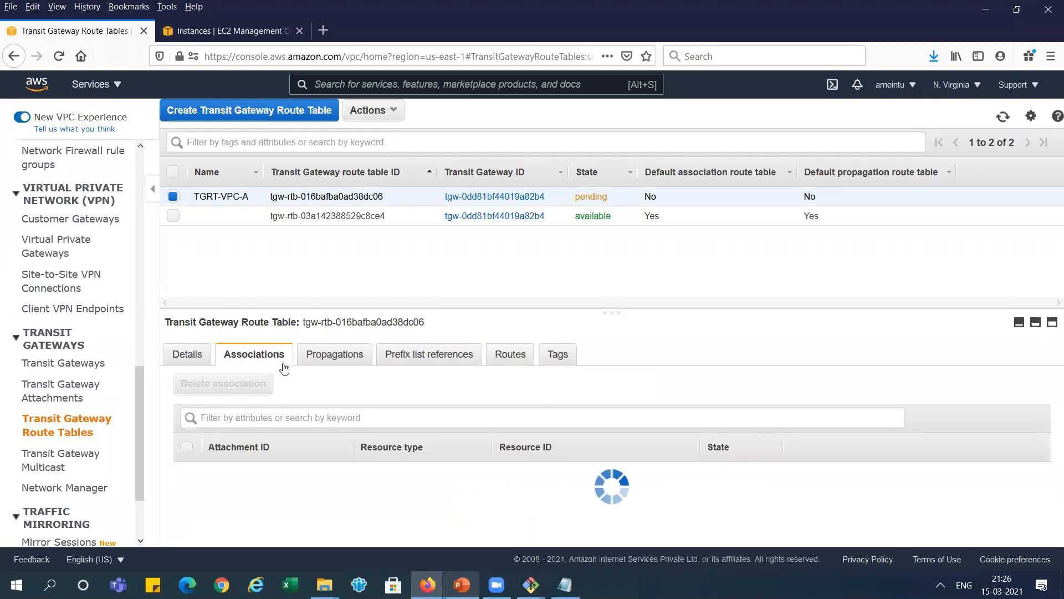
click(319, 367)
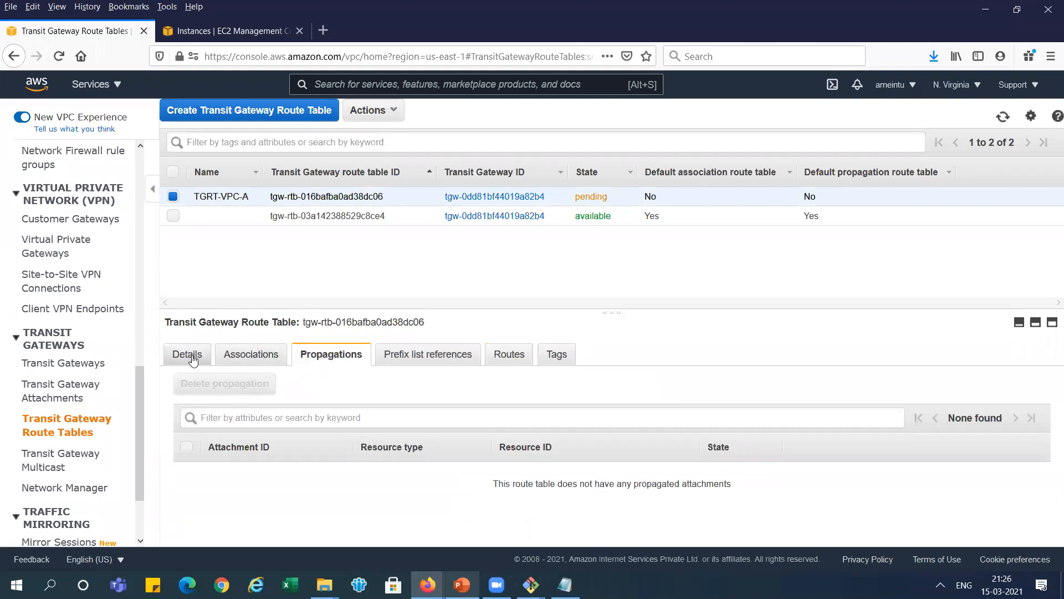
click(189, 360)
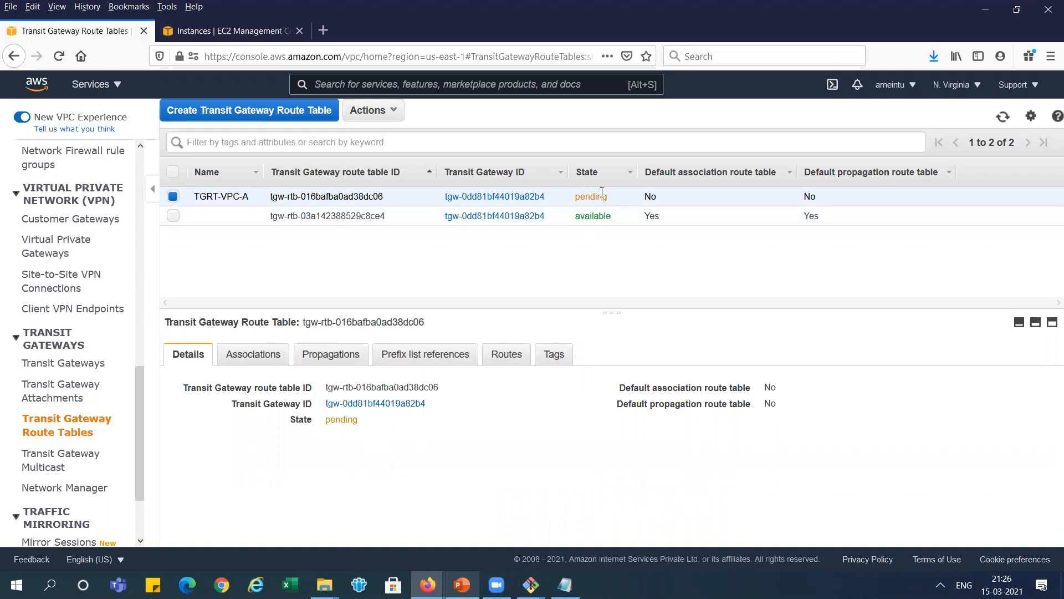
- Create a second transit gateway route table named TGRT-VPC-B on transit gateway TGW-VPC-ABC
click(306, 112)
click(324, 213)
key(ctrl+v)
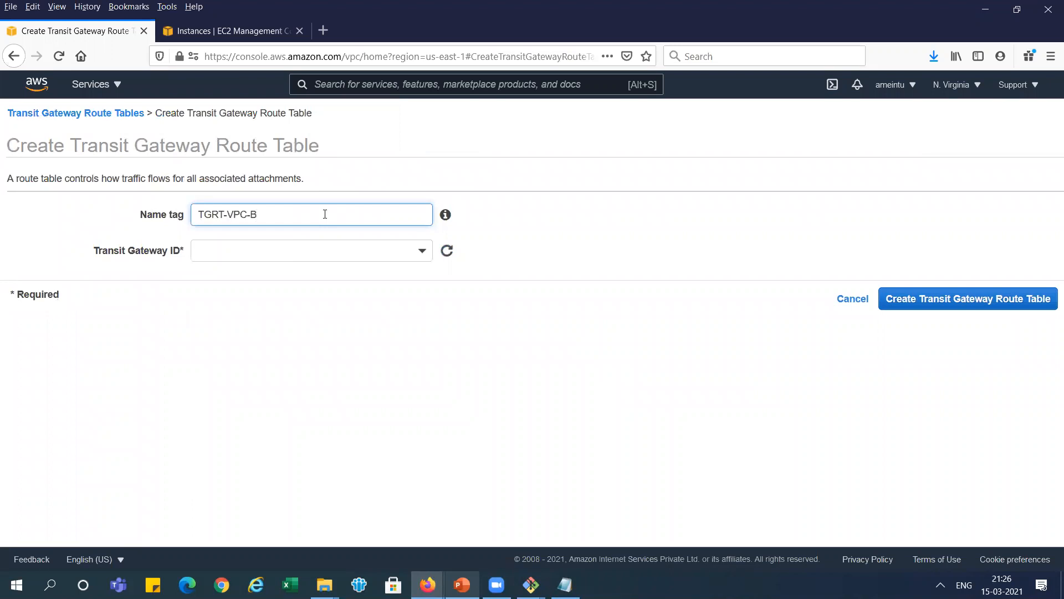
click(346, 263)
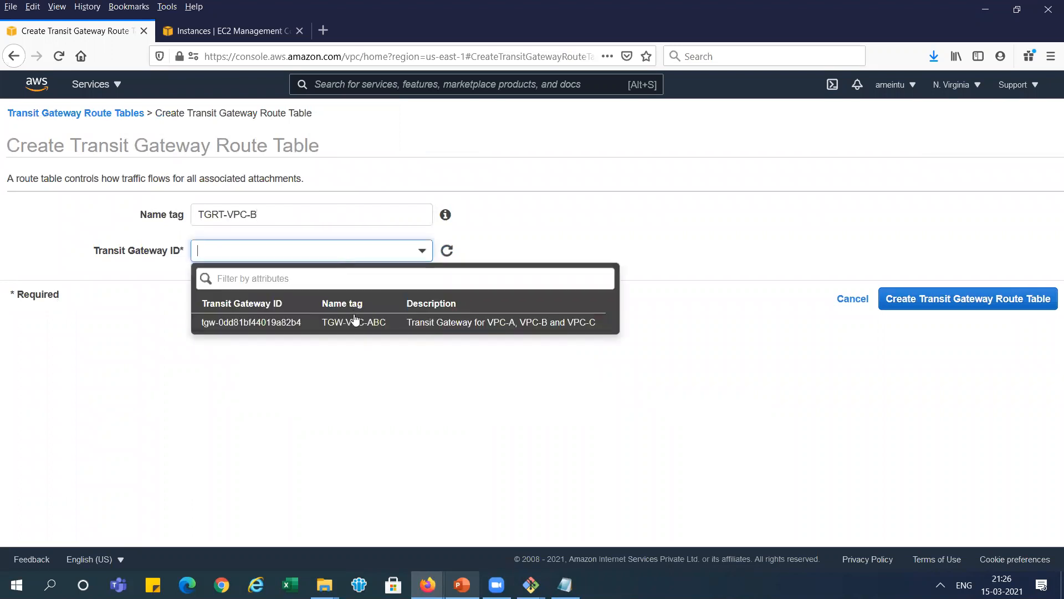
click(355, 323)
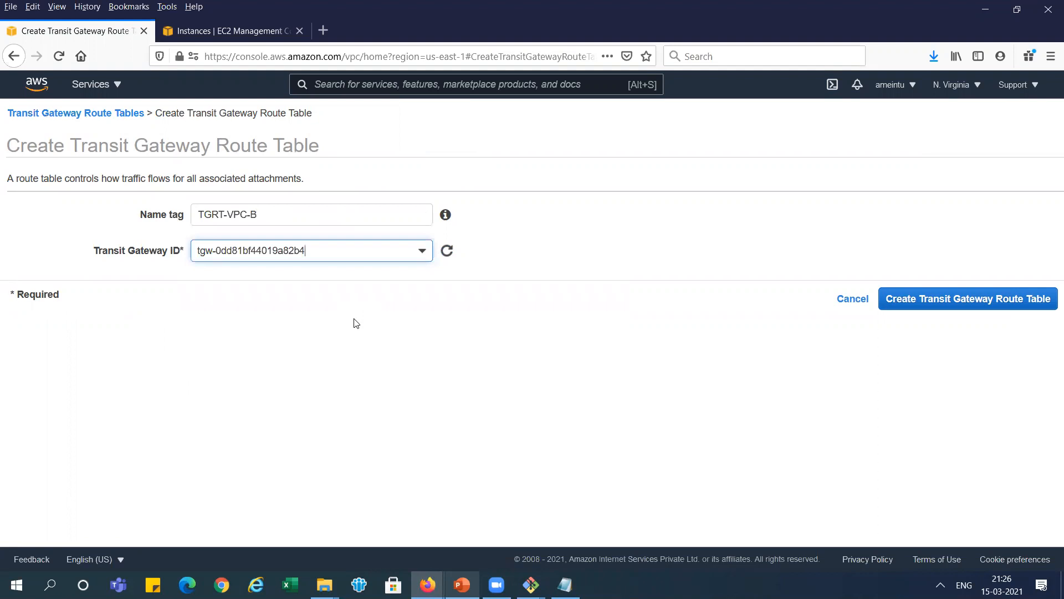
click(975, 304)
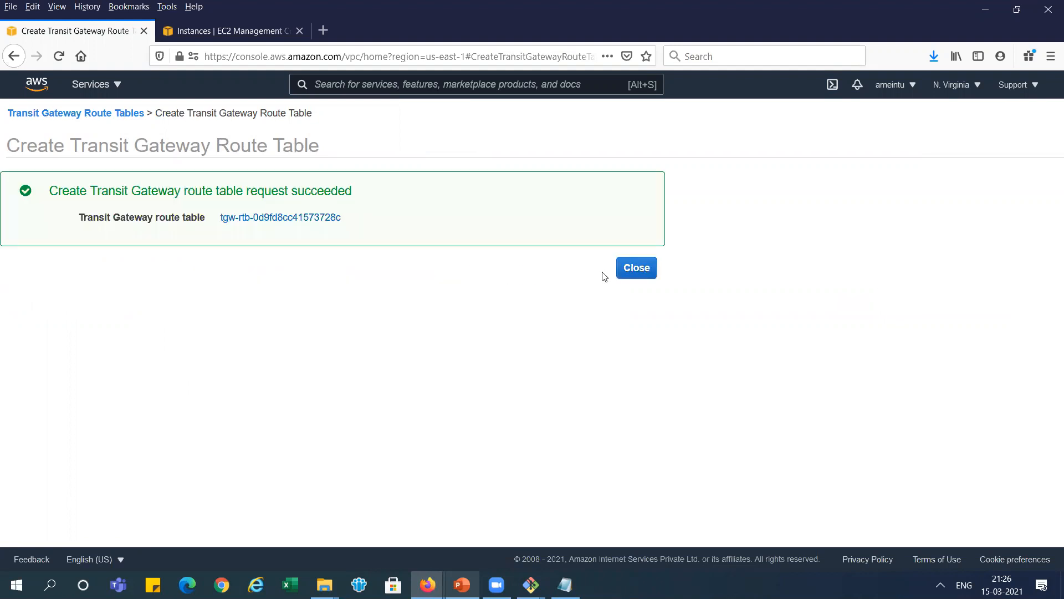
click(637, 271)
- Create a third transit gateway route table named TGRT-VPC-C on TGW-VPC-ABC and refresh the route table list
click(284, 110)
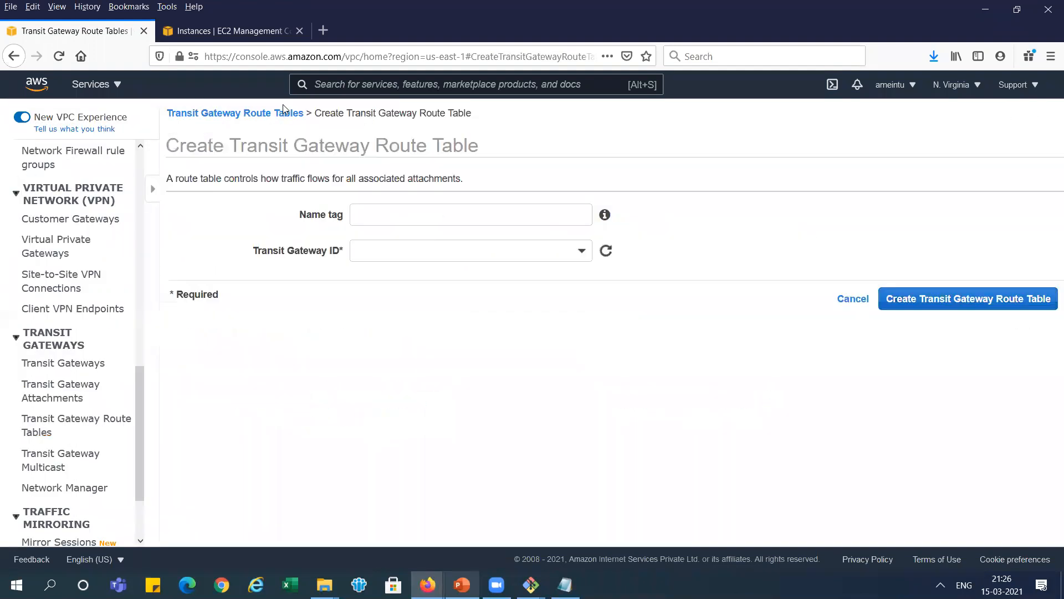
click(319, 210)
text(TGRT-VPC-A)
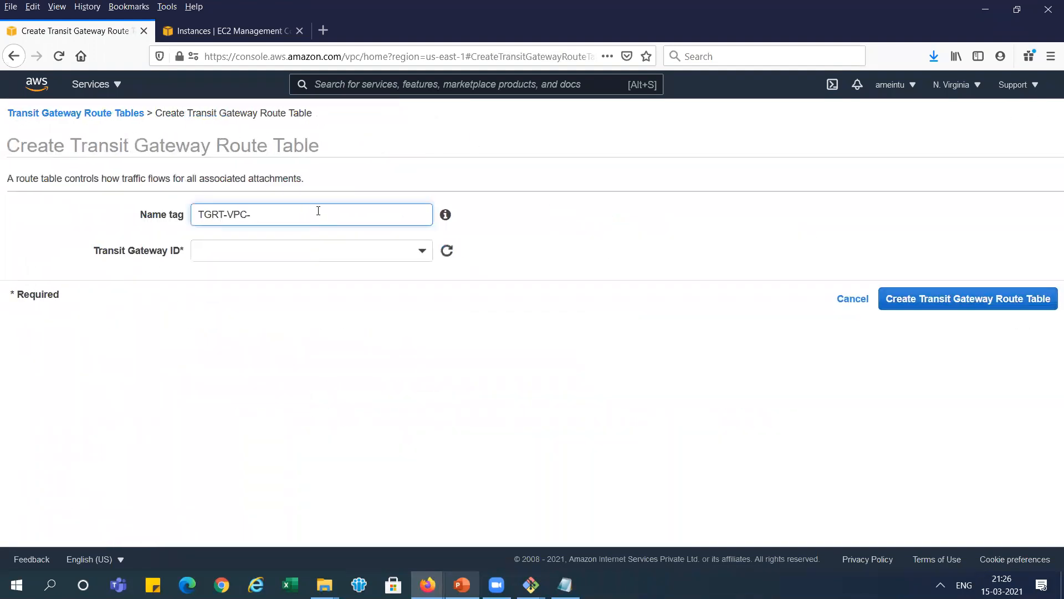
click(325, 247)
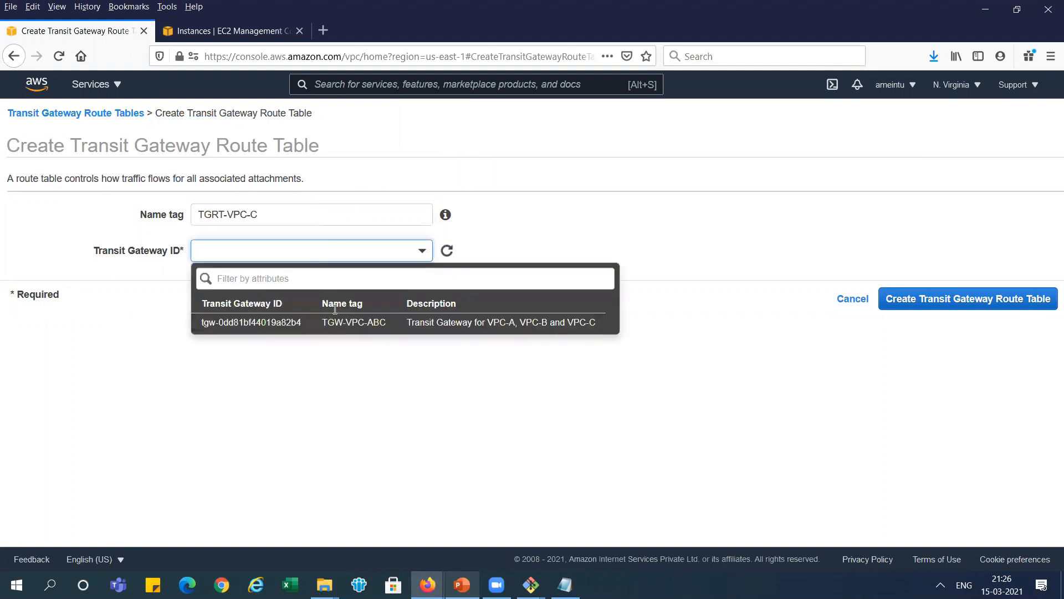
click(342, 328)
click(1010, 292)
click(619, 269)
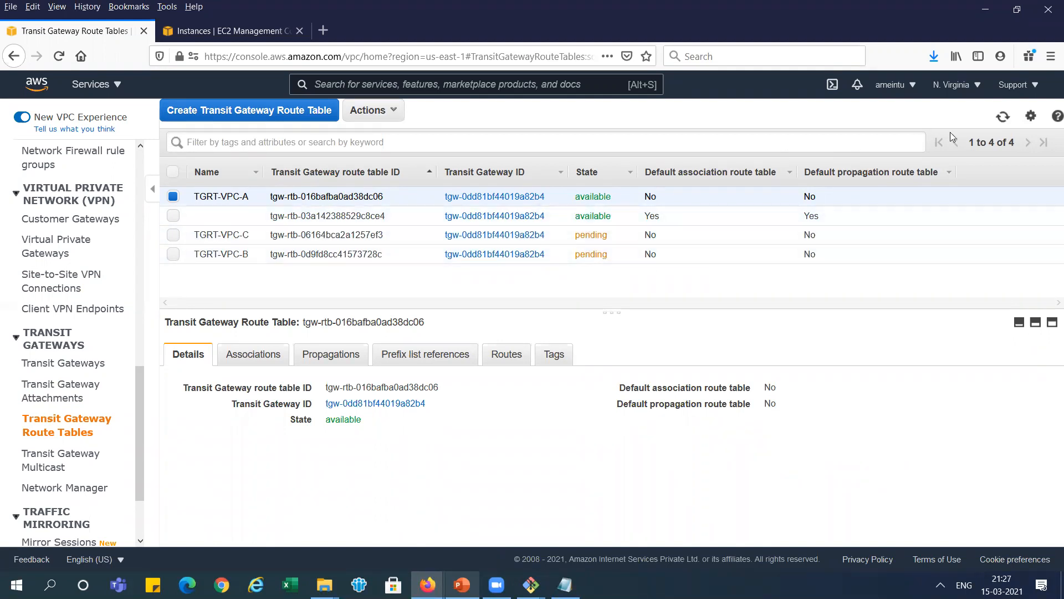
click(1005, 117)
- Switch to PowerPoint and read the Create Associations slide's instructions for TGRT-VPC-A
key(alt+Tab)
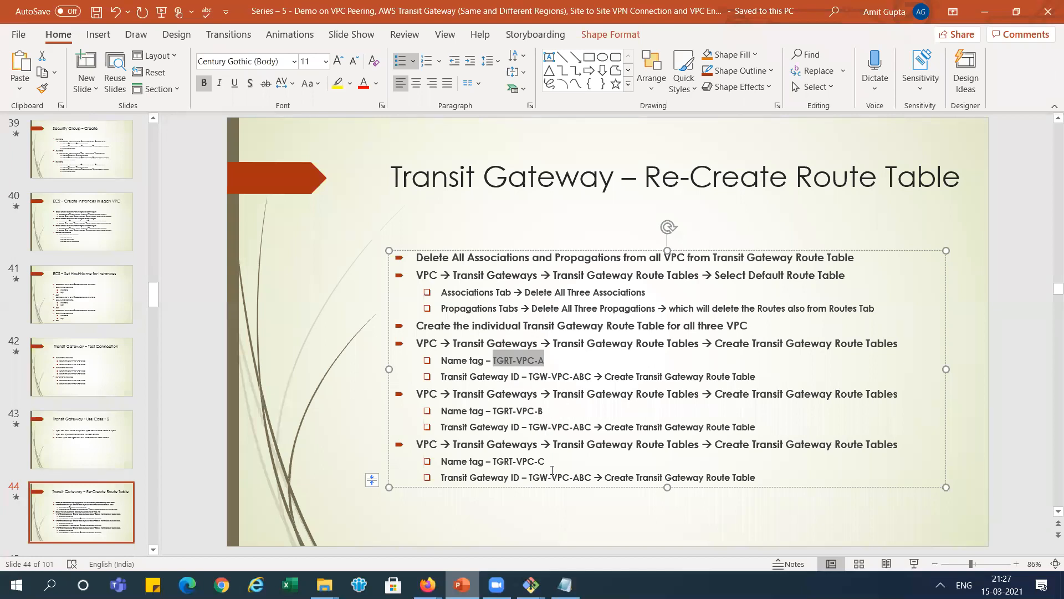
click(115, 527)
key(Down)
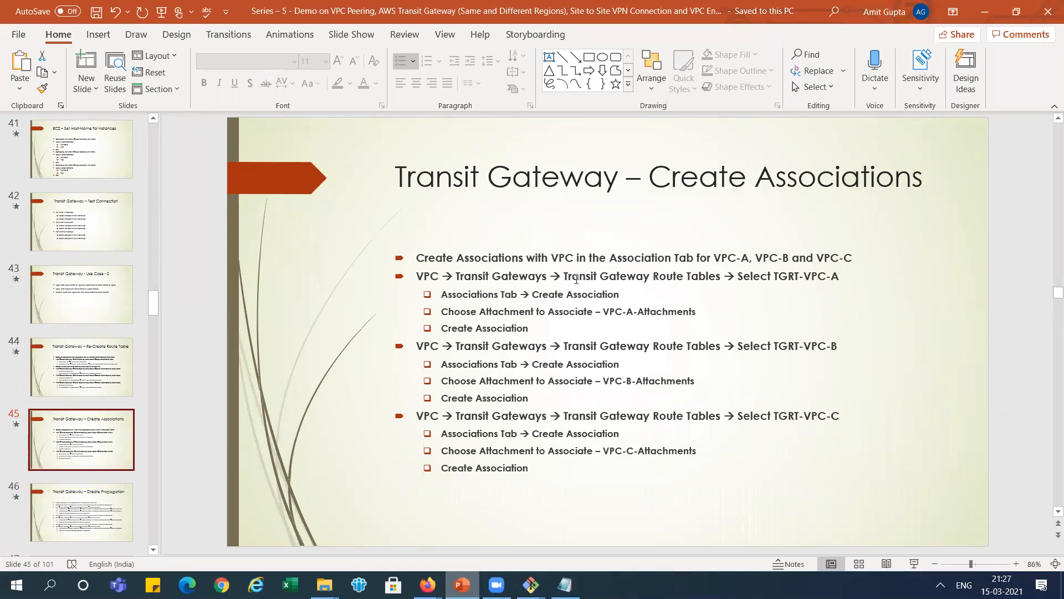
drag(777, 271, 832, 271)
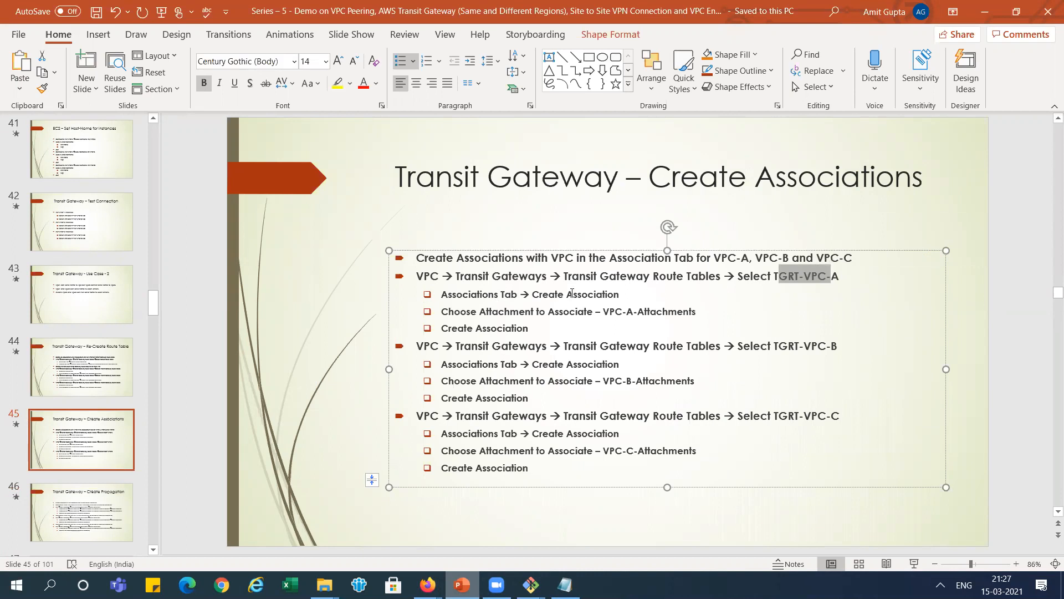
- Return to the AWS console, start a new association for the TGRT-VPC-A route table and check the available attachments
key(alt+Tab)
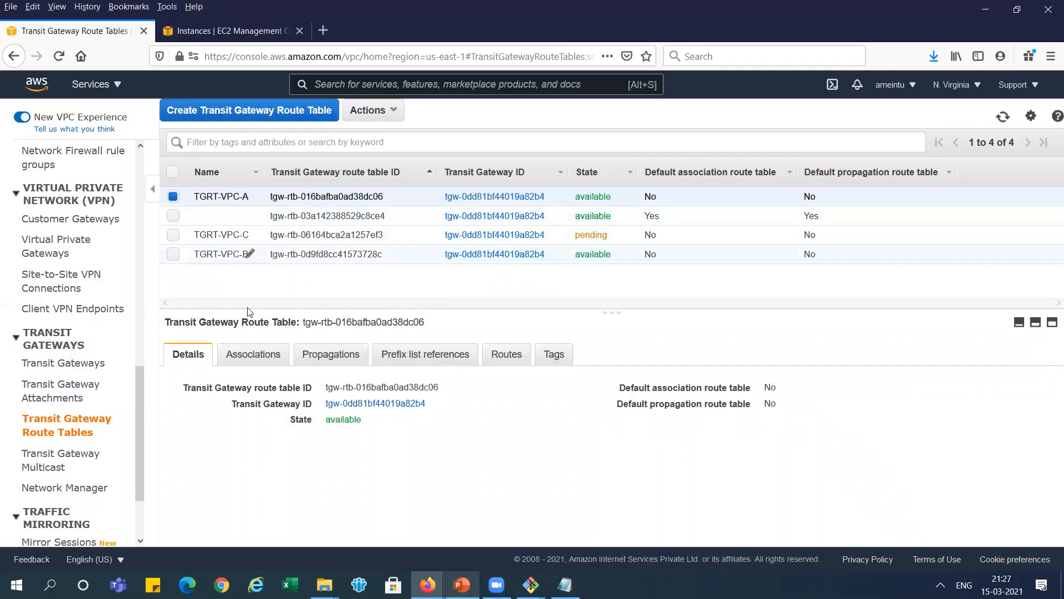
click(228, 356)
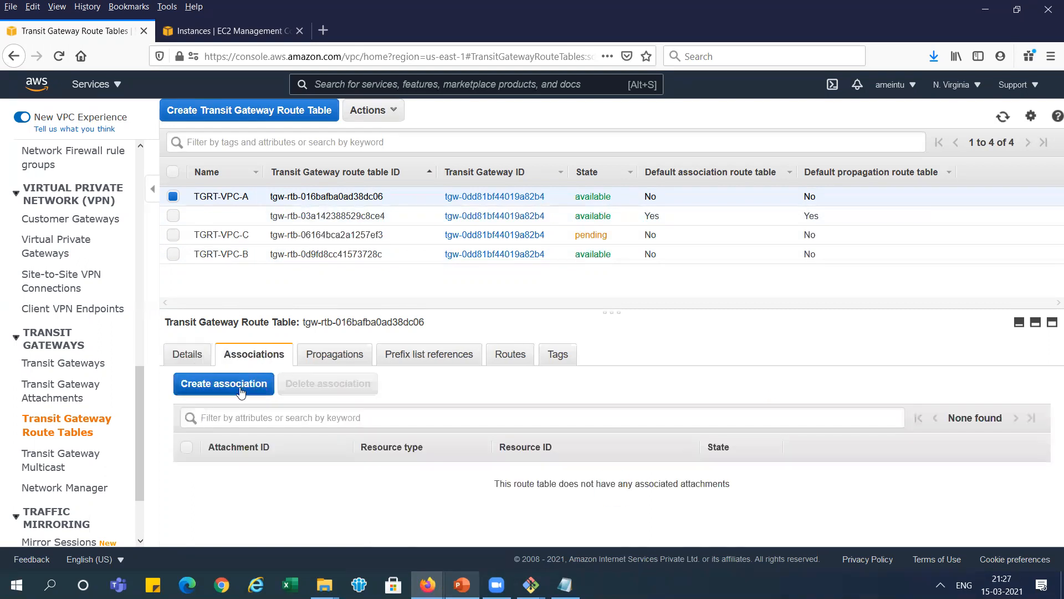
click(240, 388)
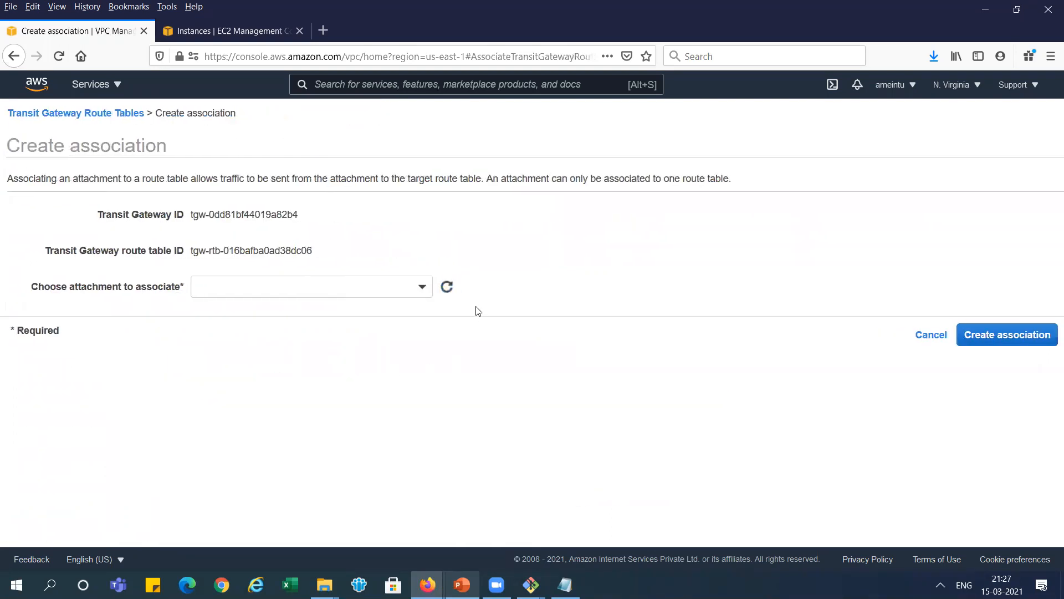
click(425, 288)
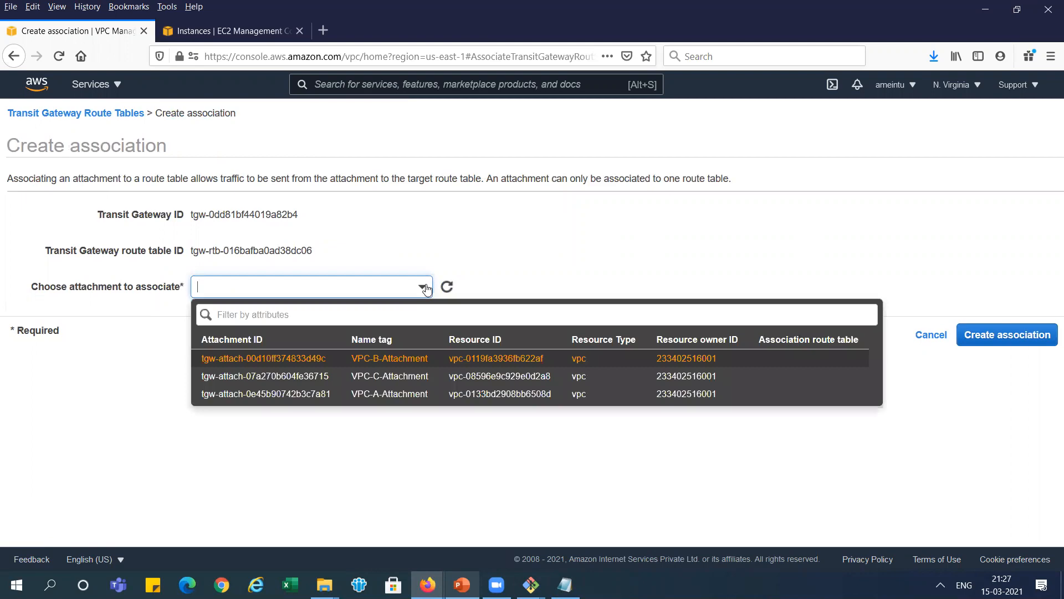
click(512, 262)
- Check the VPC-B attachment instruction on the PowerPoint Create Associations slide and return to the AWS console
key(alt+Tab)
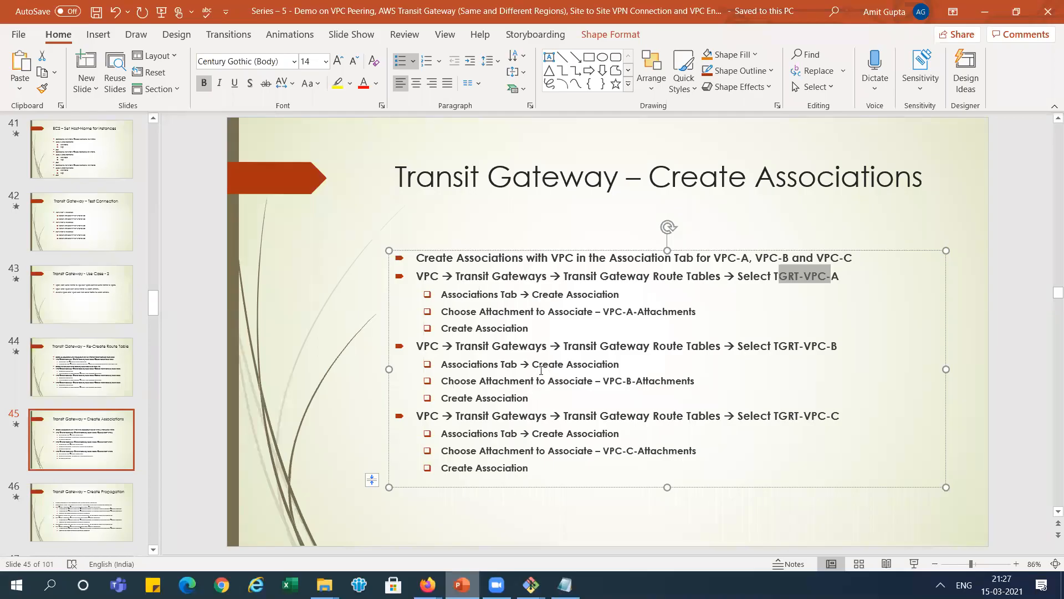
drag(594, 381, 695, 381)
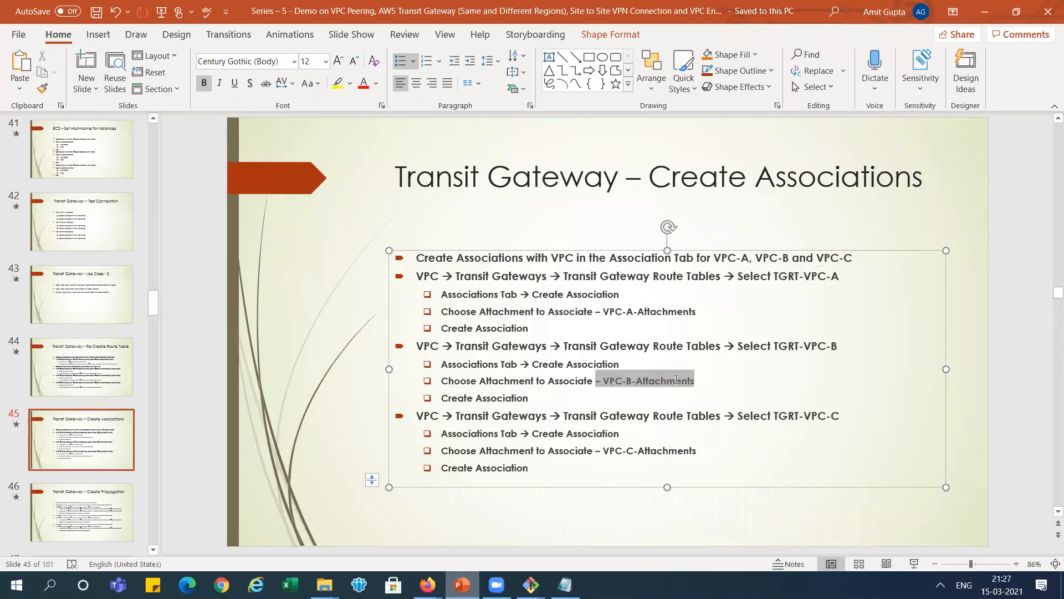
key(alt+Tab)
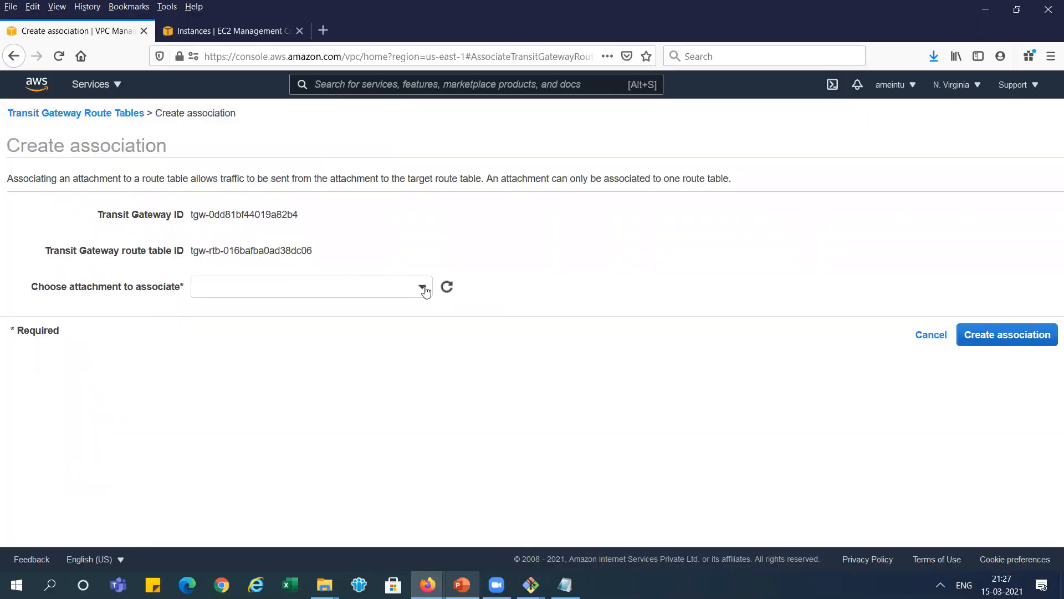
- Create an association between VPC-B-Attachment and the TGRT-VPC-A route table and return to the route table list
click(419, 287)
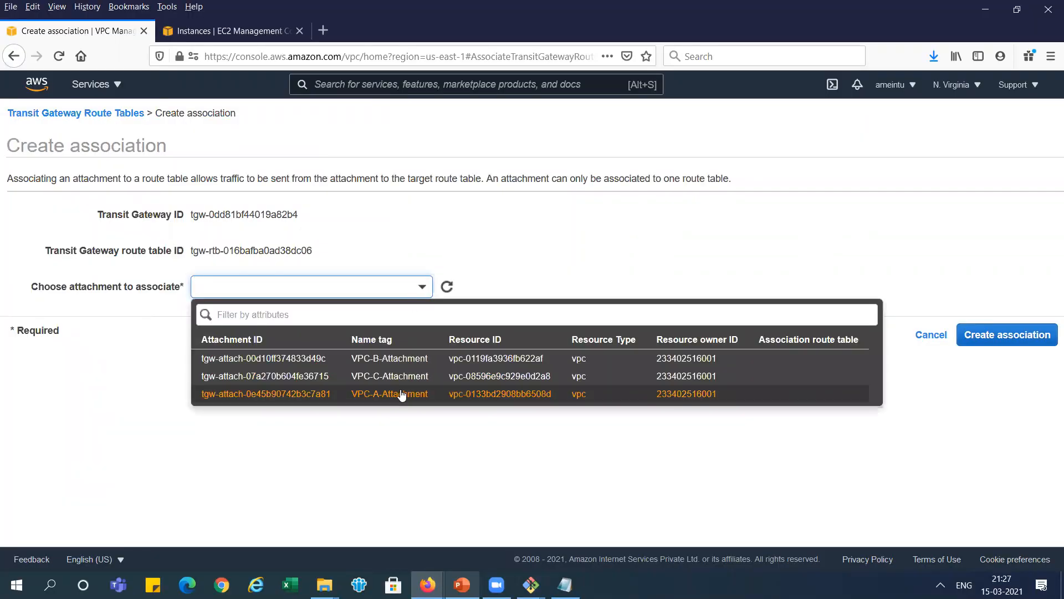
click(411, 362)
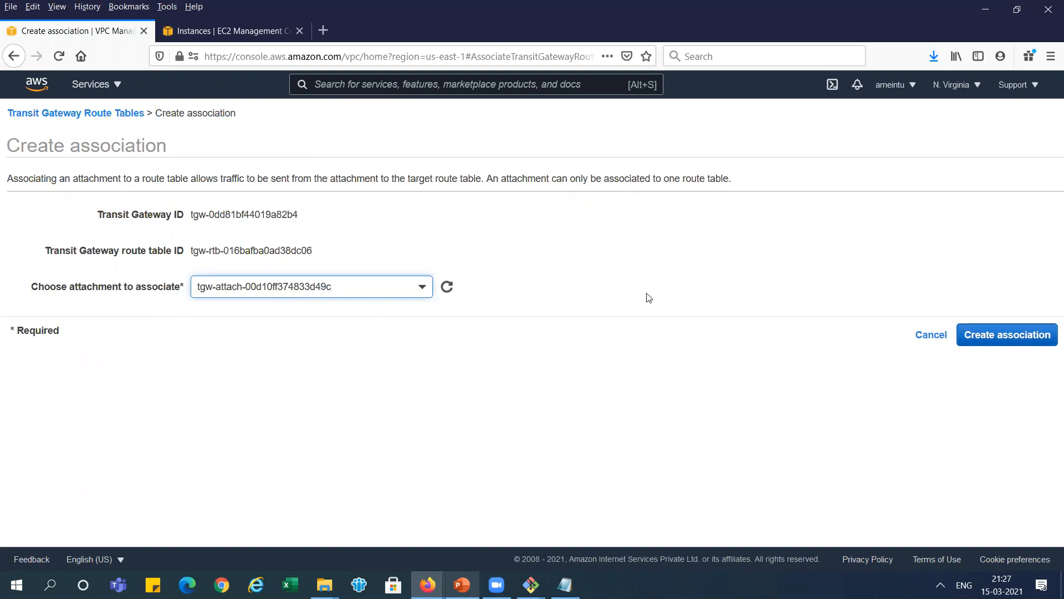
click(422, 288)
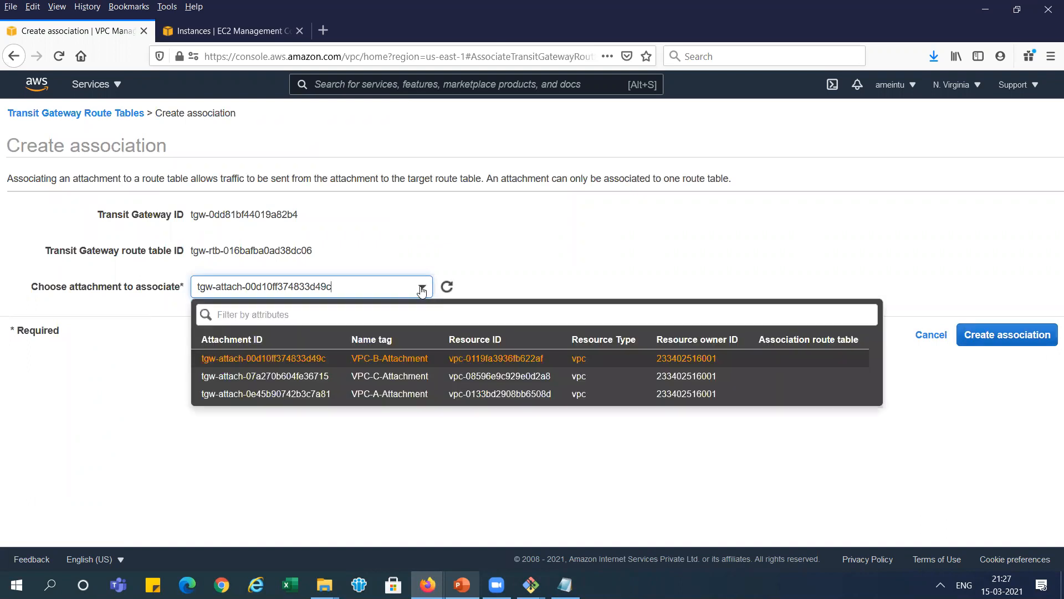
click(392, 365)
click(986, 344)
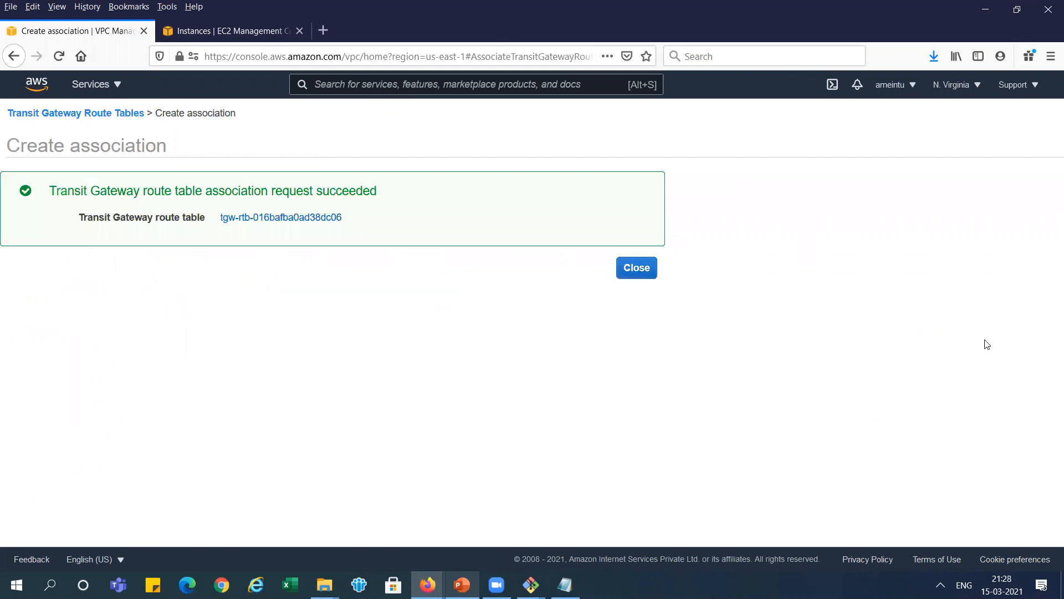
click(648, 270)
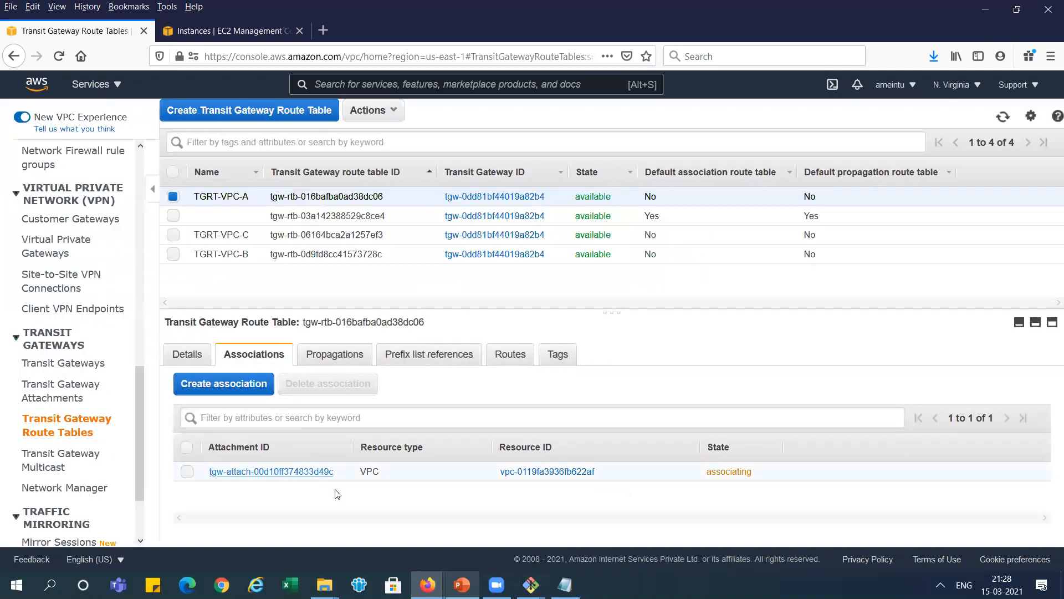
- Recheck the TGRT-VPC-A instructions on the PowerPoint slide, then return to the AWS console and select that table's existing association
key(alt+Tab)
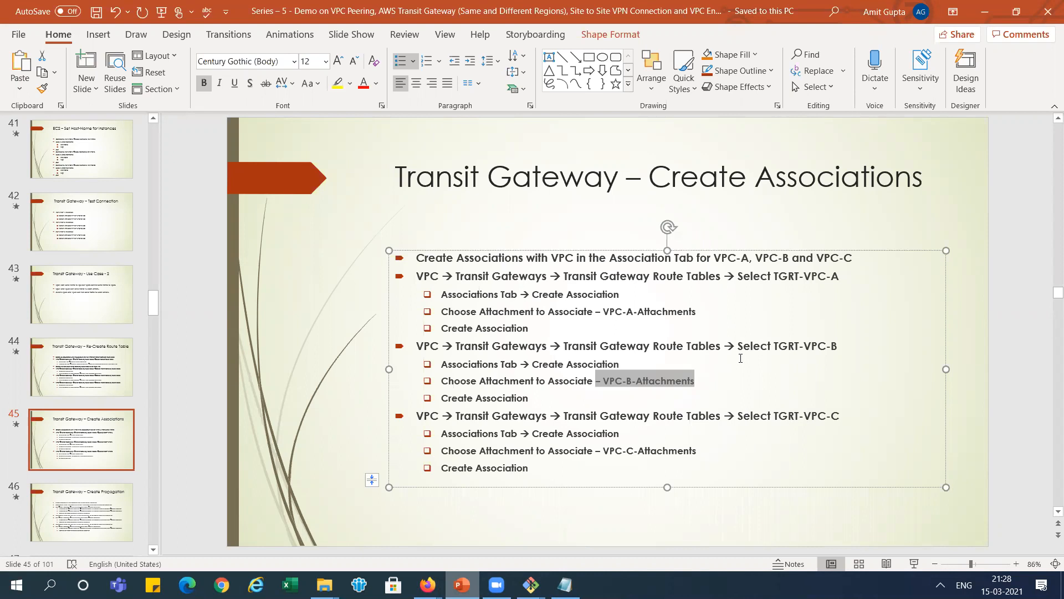
drag(752, 281, 697, 314)
key(alt+Tab)
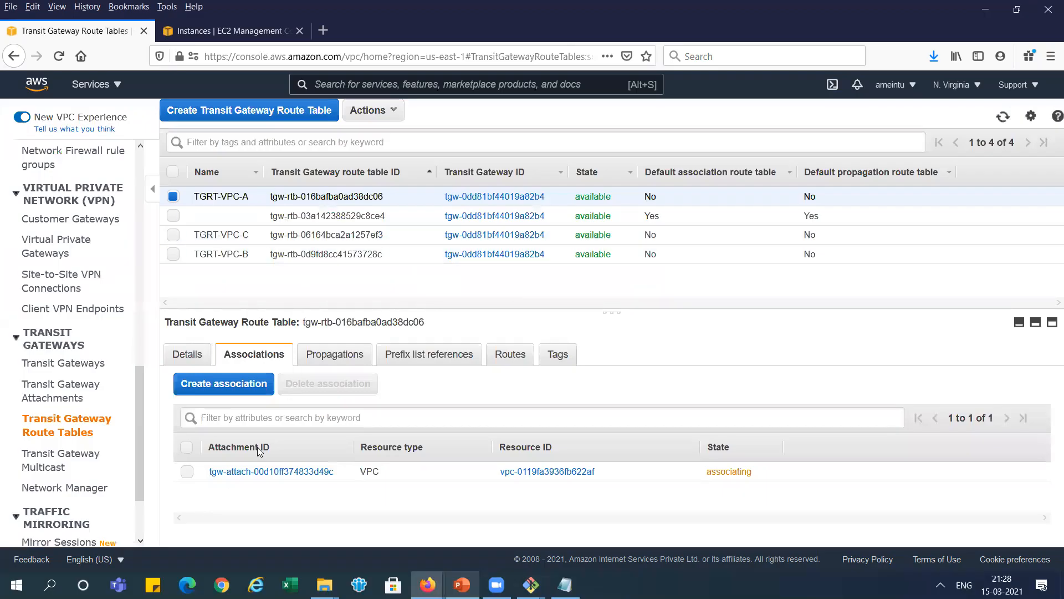
click(187, 473)
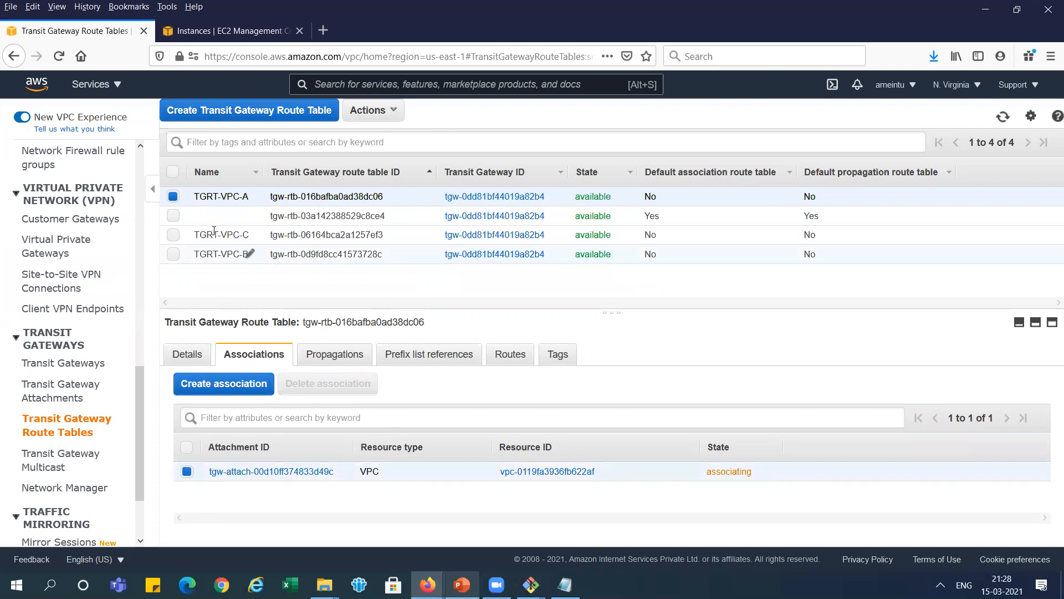
- Try to associate VPC-B-Attachment with the TGRT-VPC-B route table
click(174, 197)
click(174, 234)
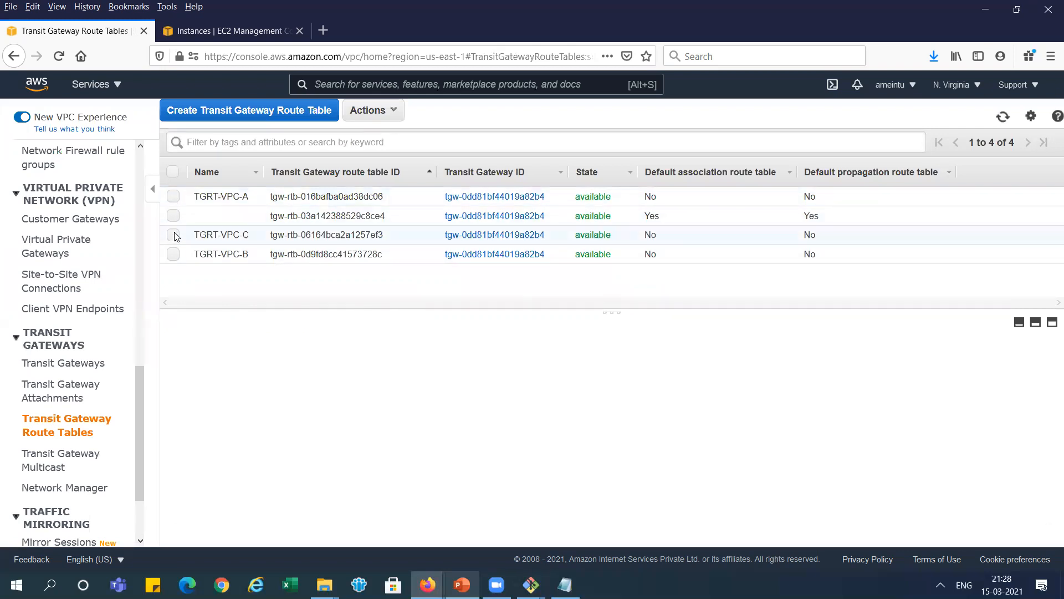
click(174, 255)
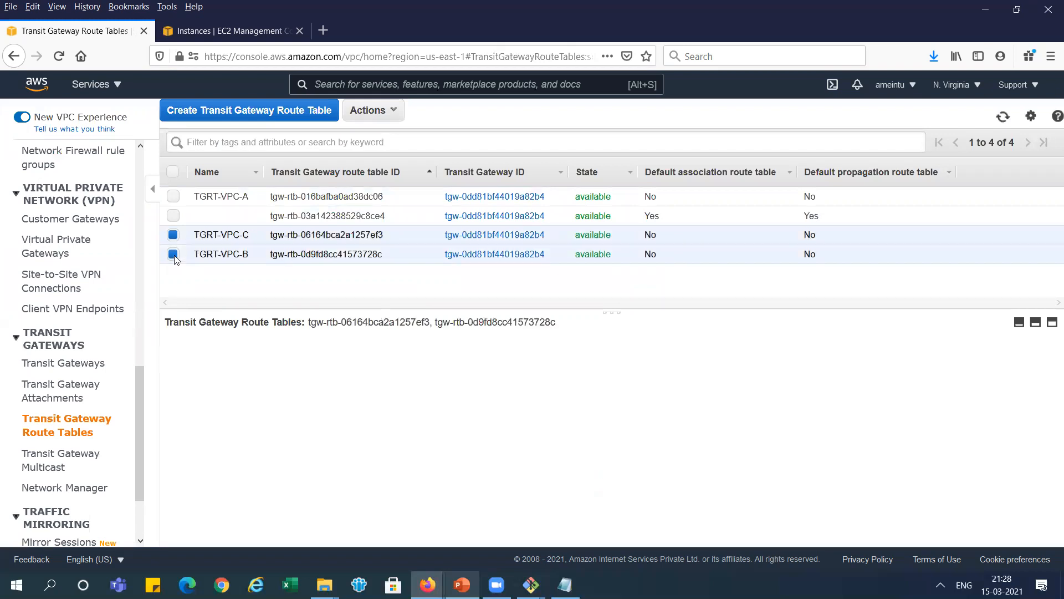
click(174, 235)
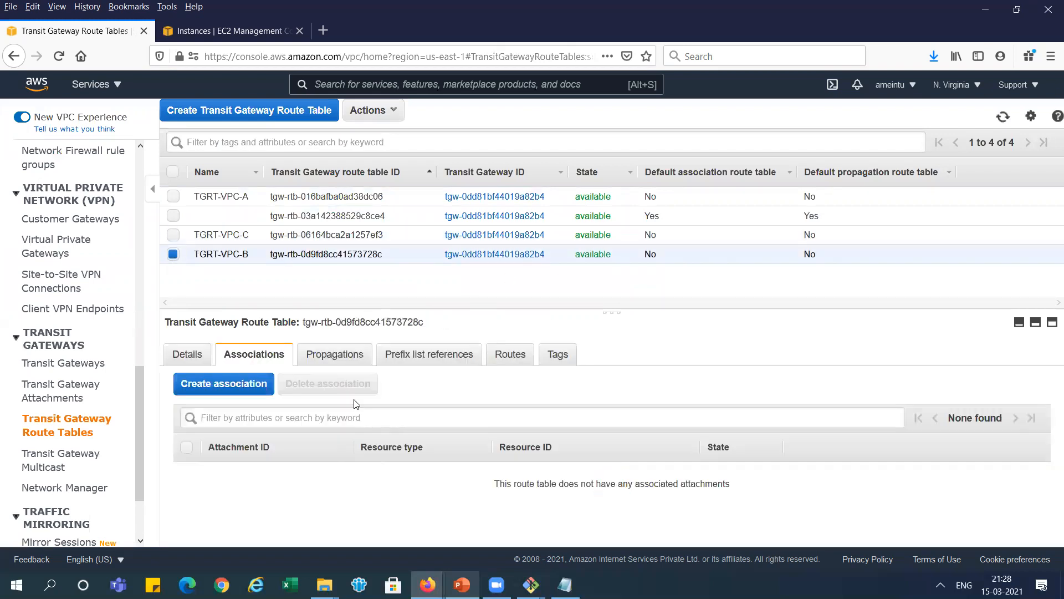
click(235, 390)
click(422, 287)
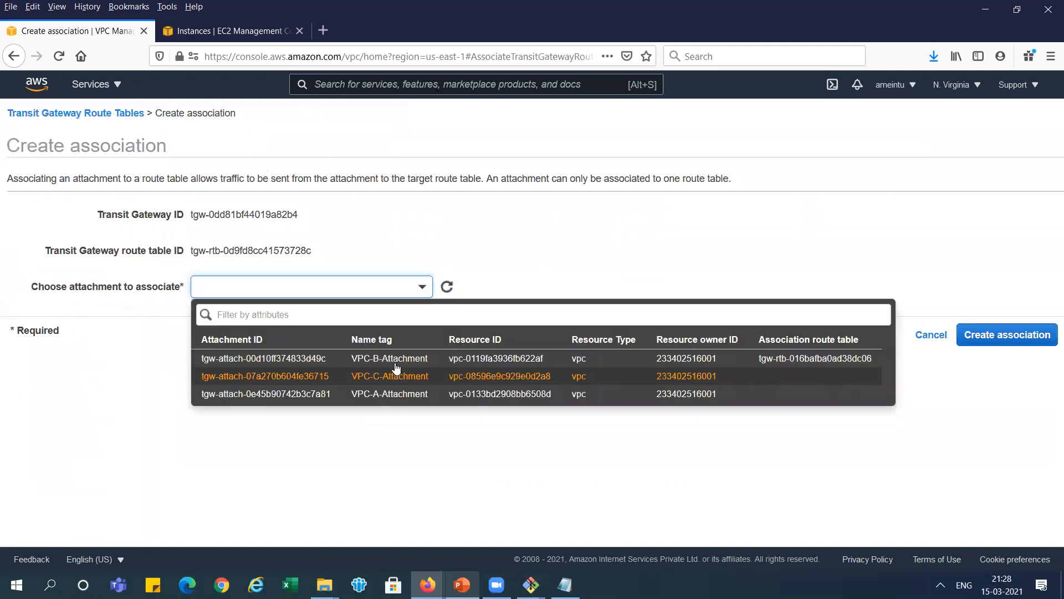
click(399, 362)
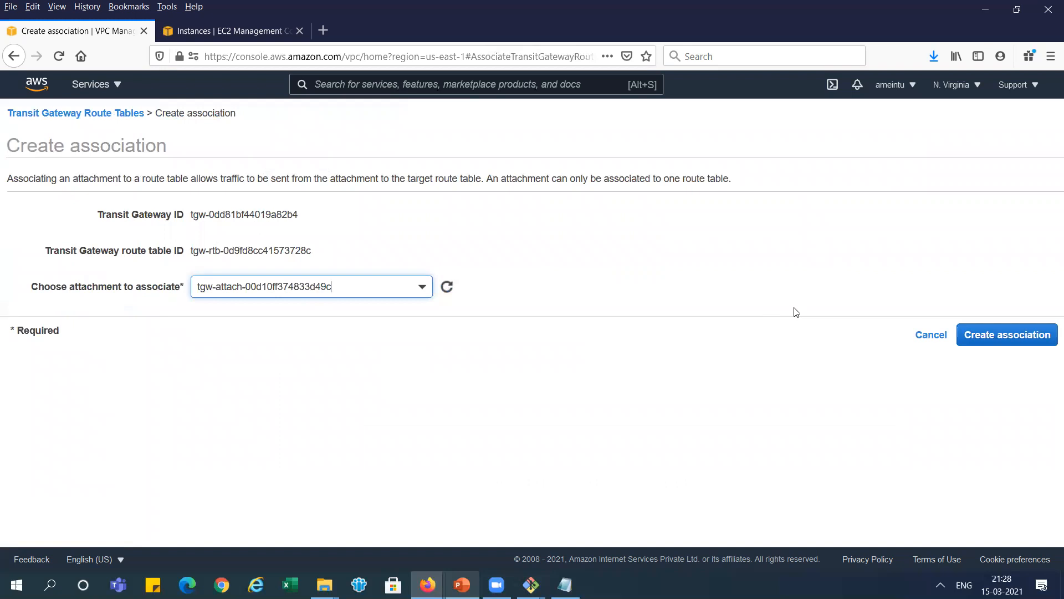
click(1006, 335)
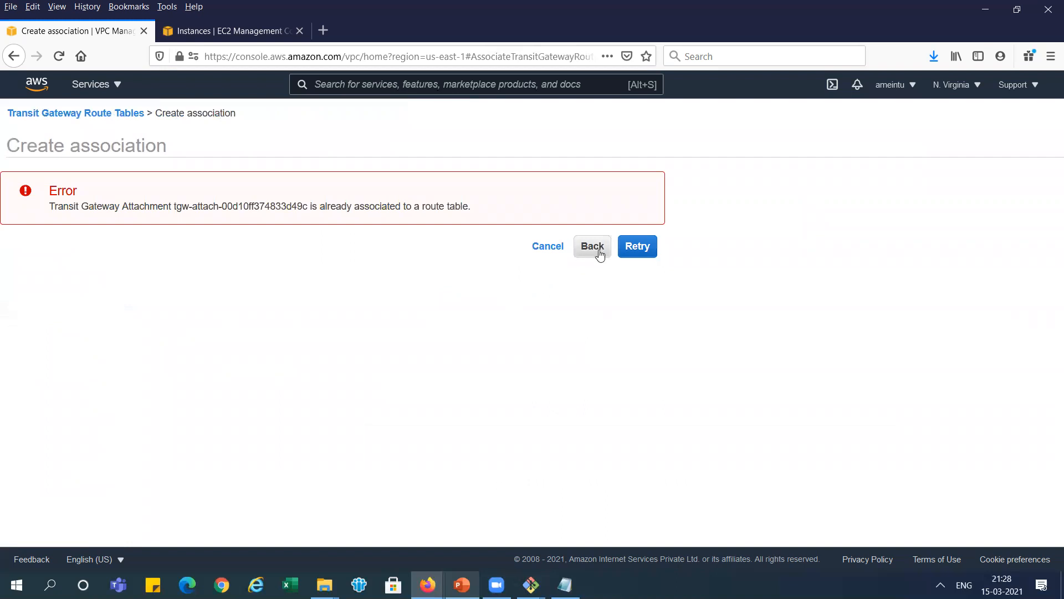
click(553, 250)
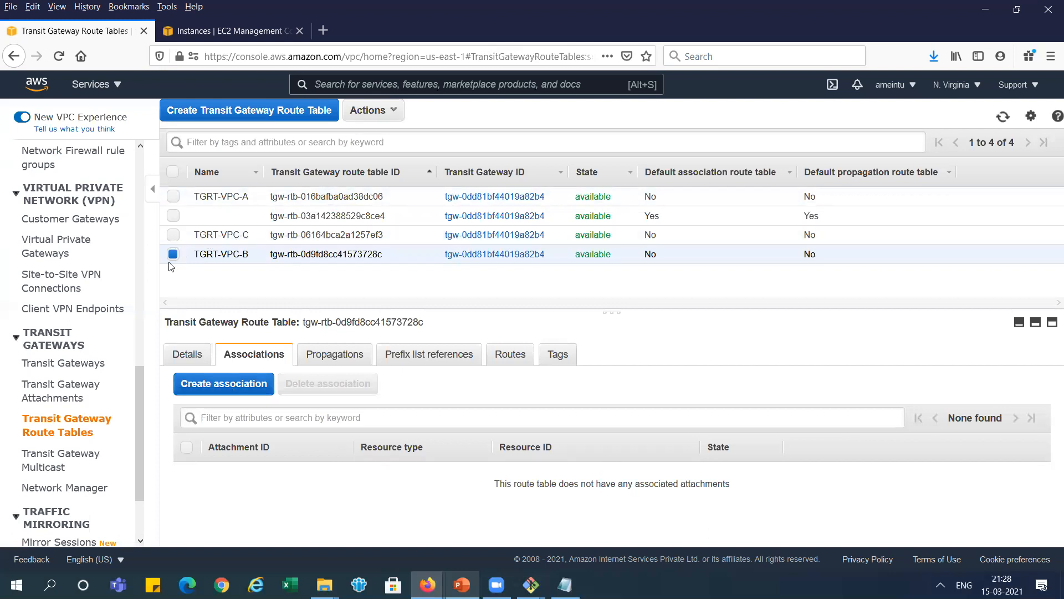
- Associate VPC-C-Attachment with the TGRT-VPC-C route table and return to the route table list
click(173, 256)
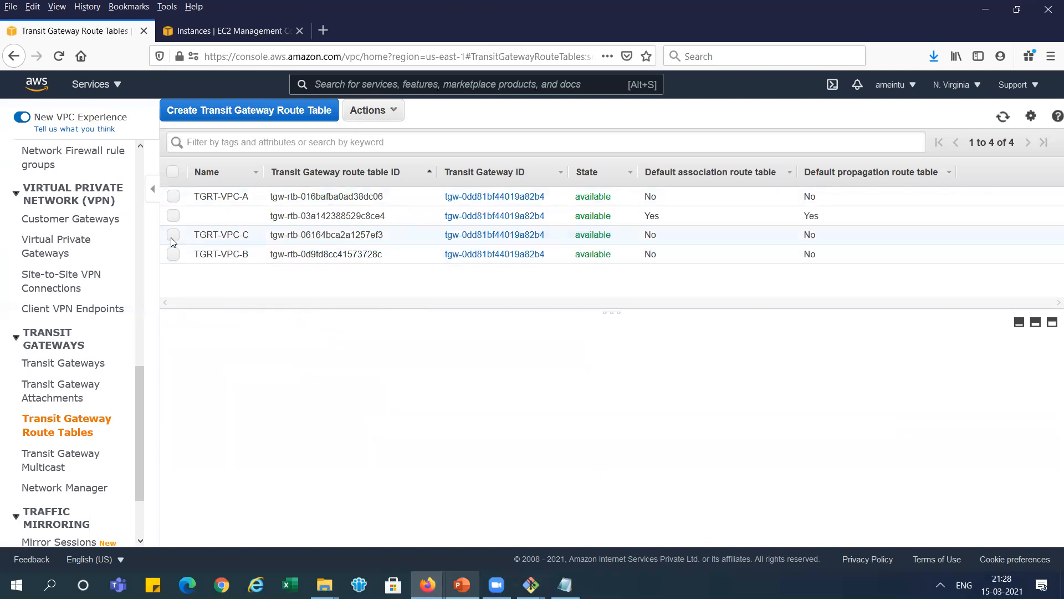
click(172, 238)
click(230, 391)
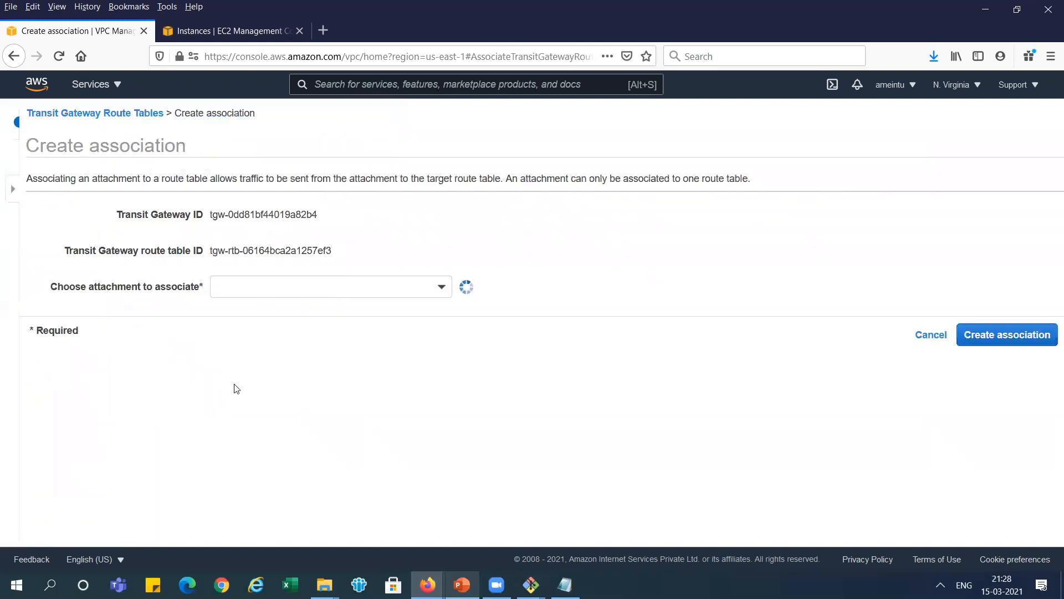
click(423, 289)
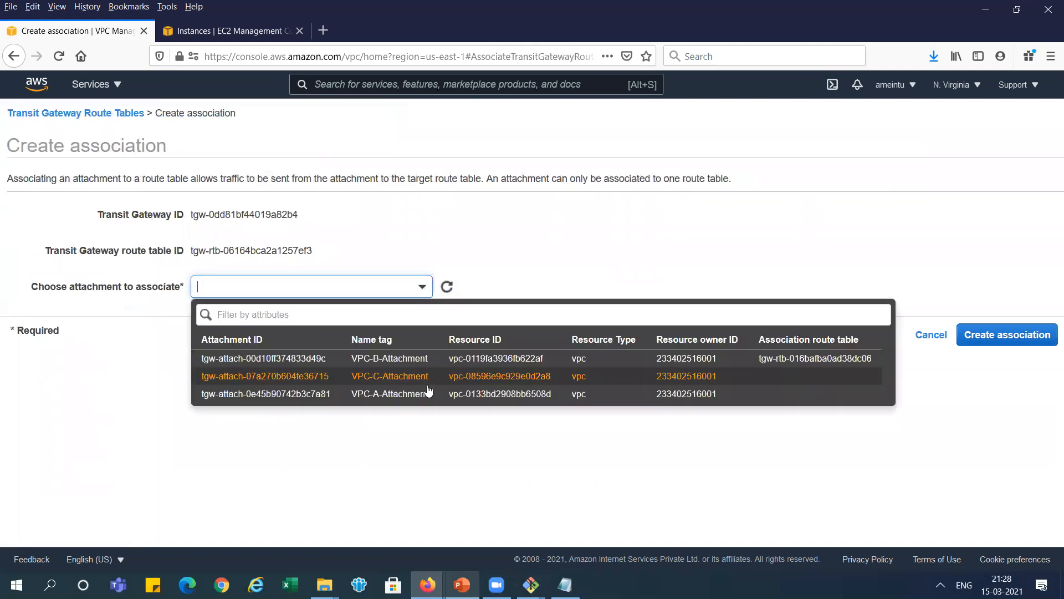
click(409, 377)
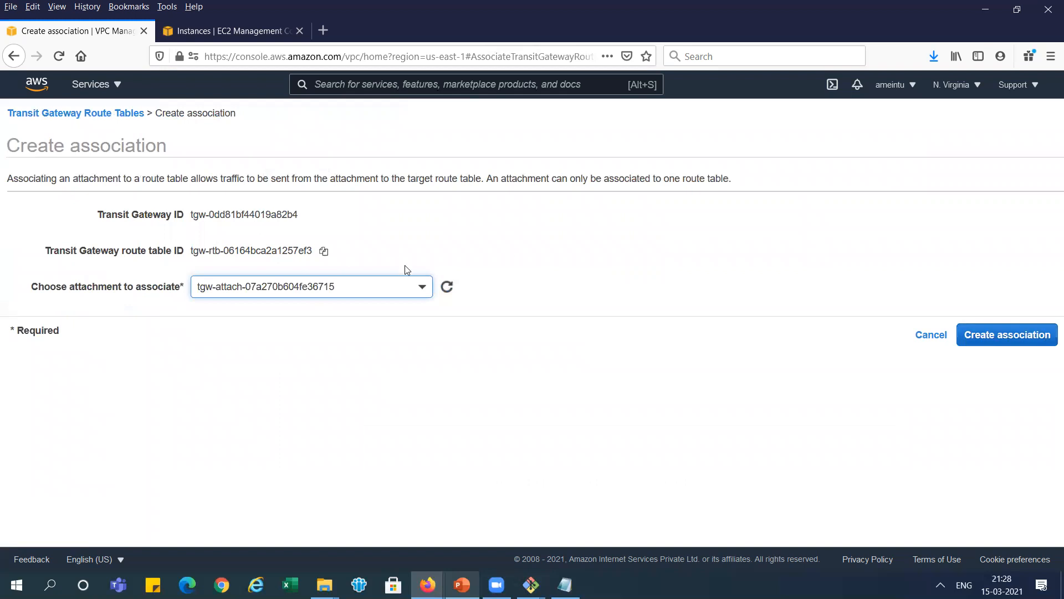
click(421, 288)
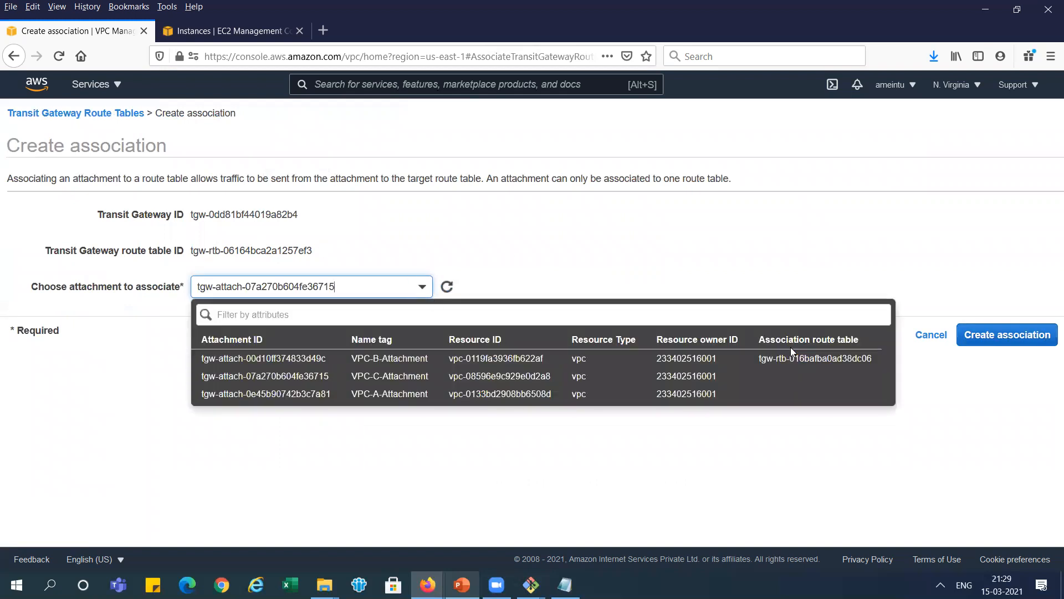
click(455, 382)
click(1020, 339)
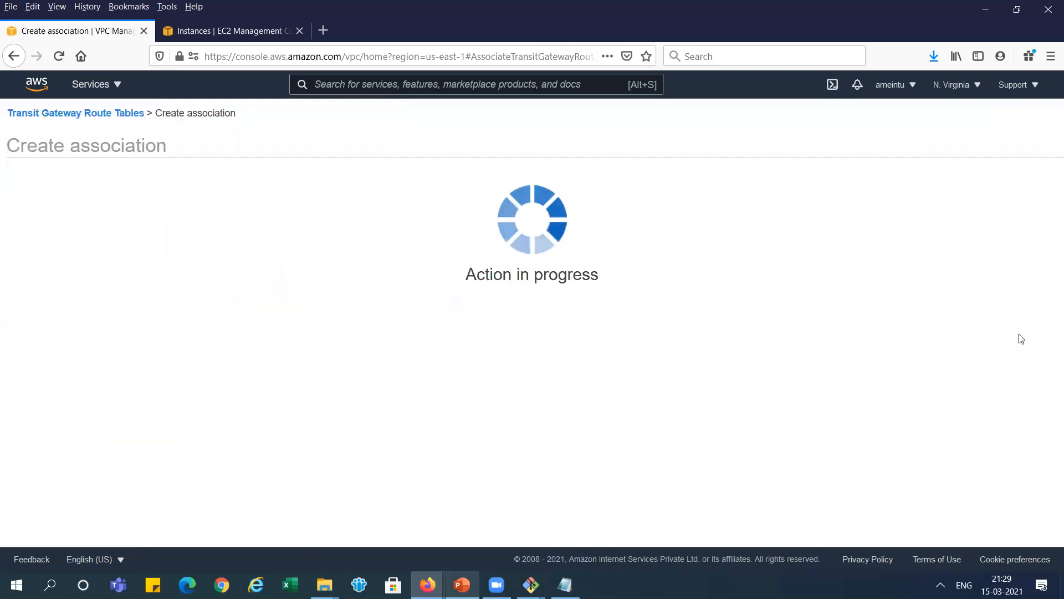
click(647, 266)
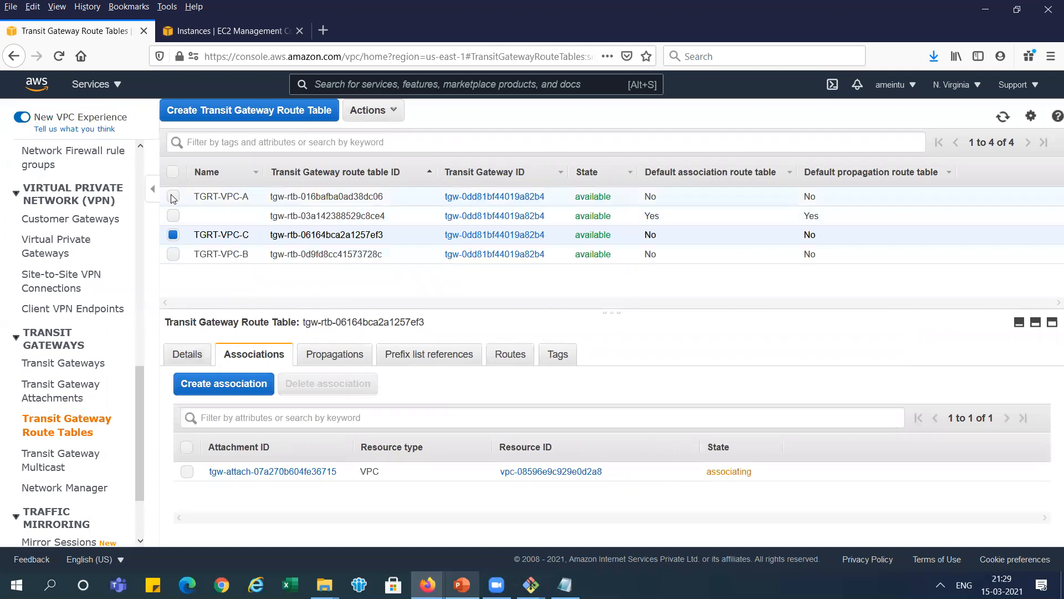
- Delete the mistaken VPC-B-Attachment association from the TGRT-VPC-A route table
click(173, 196)
click(173, 235)
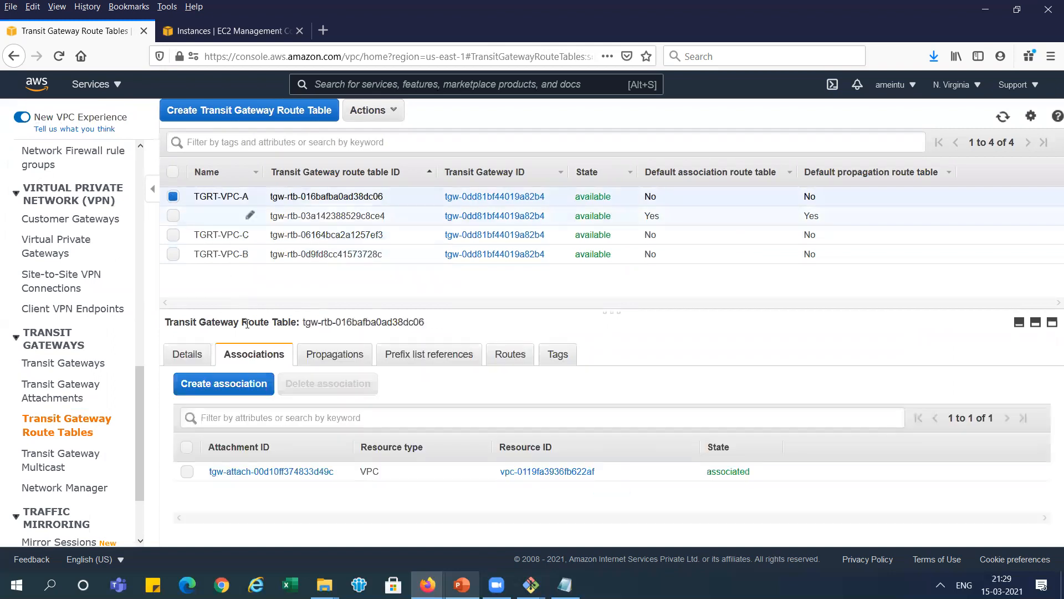
click(186, 472)
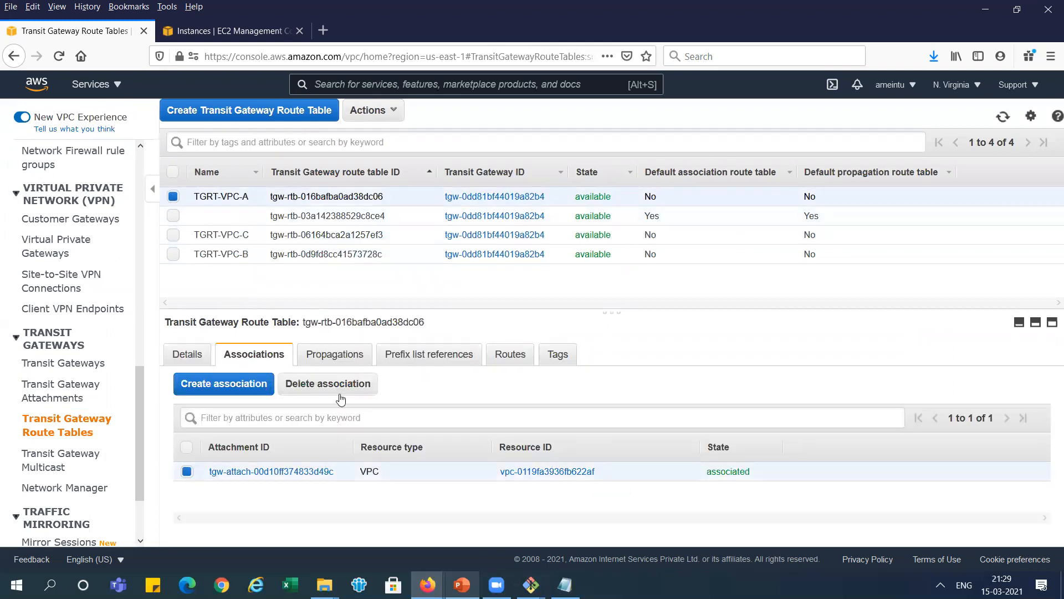
click(327, 384)
click(785, 360)
- Associate VPC-A-Attachment with the TGRT-VPC-A route table and return to the route table list
click(235, 388)
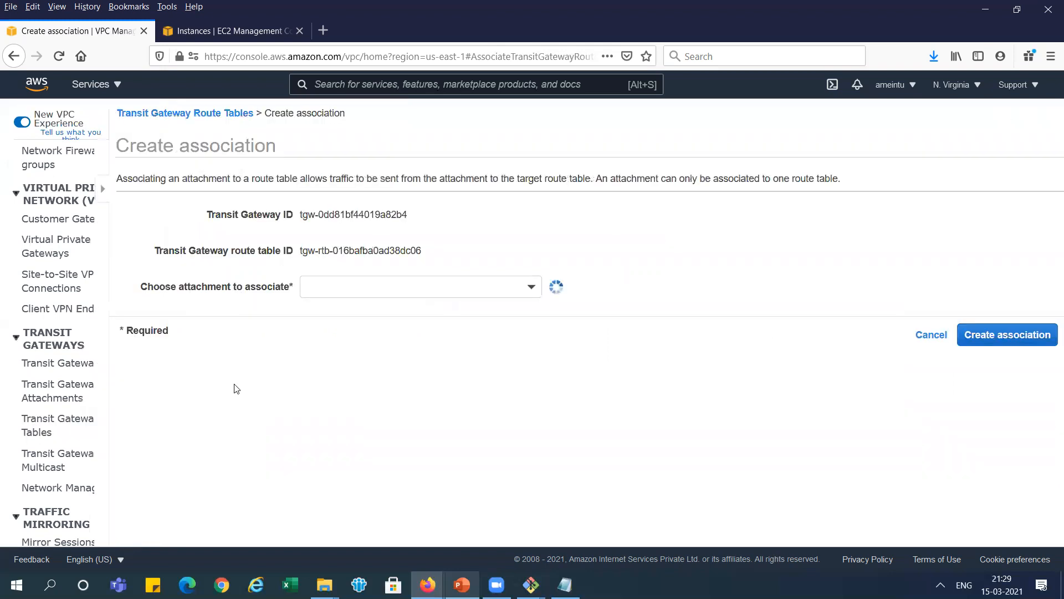
click(427, 287)
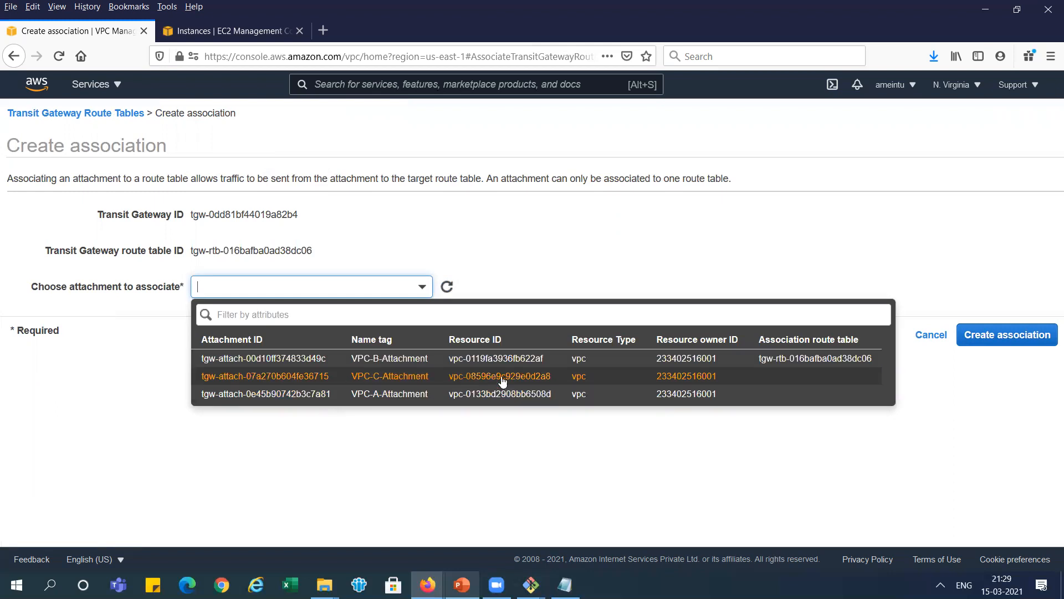
click(385, 394)
click(1007, 336)
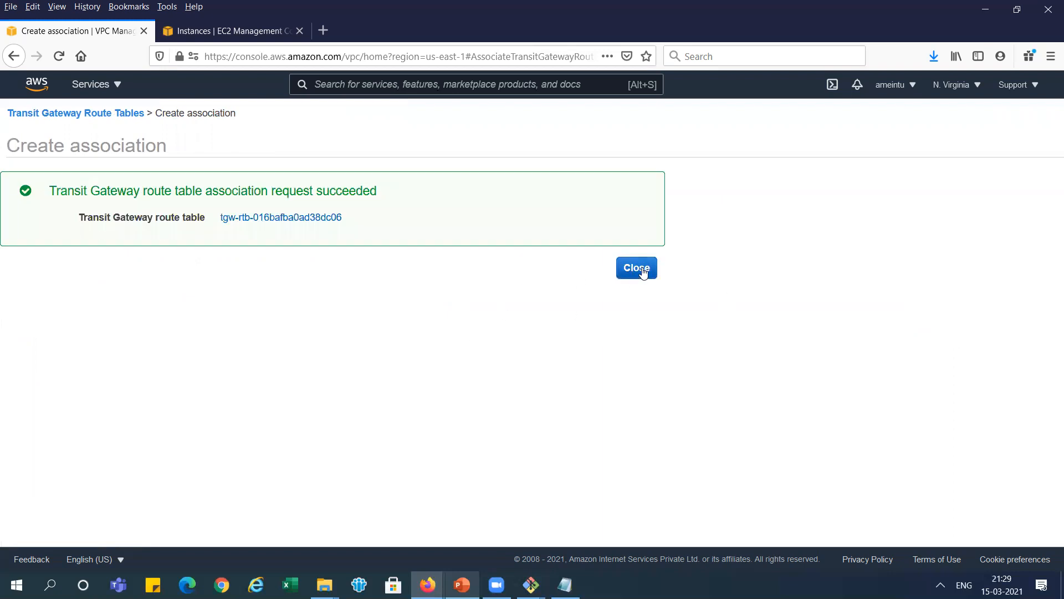
click(643, 272)
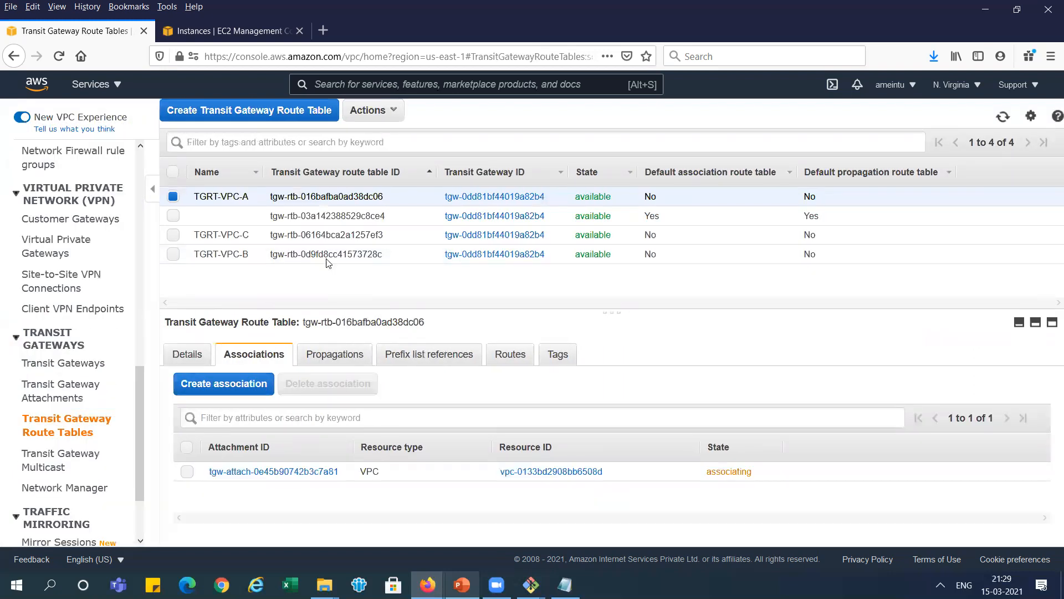
- Associate VPC-B-Attachment with the TGRT-VPC-B route table and return to the route table list
click(174, 255)
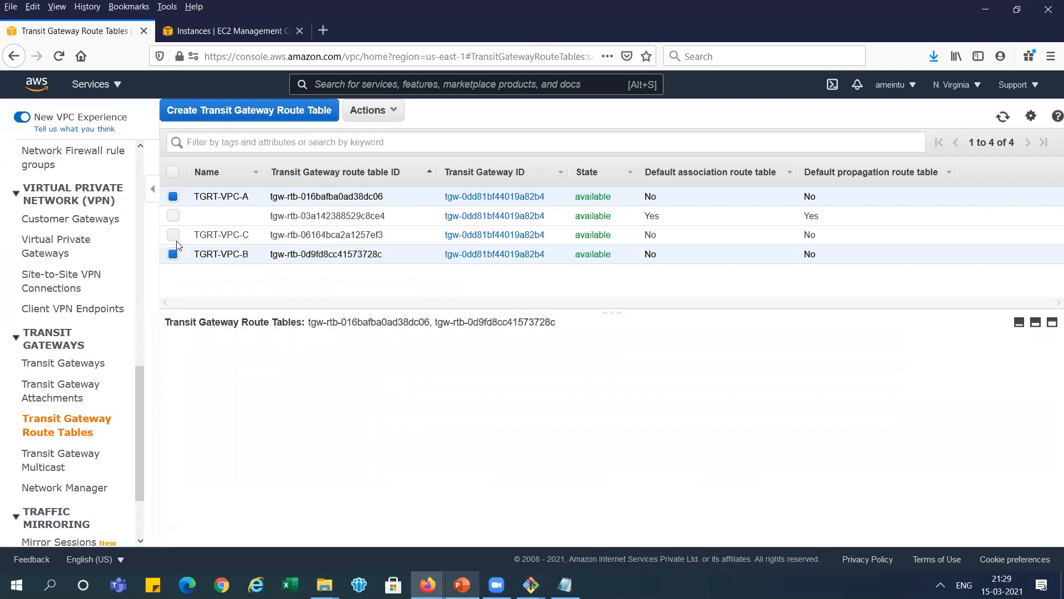
click(174, 196)
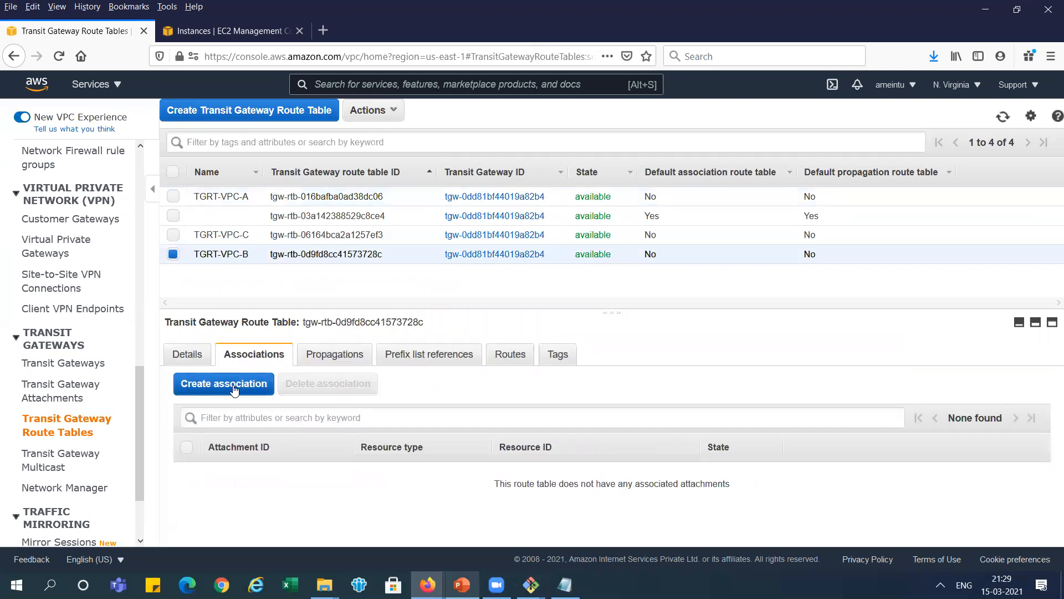
click(223, 449)
click(422, 287)
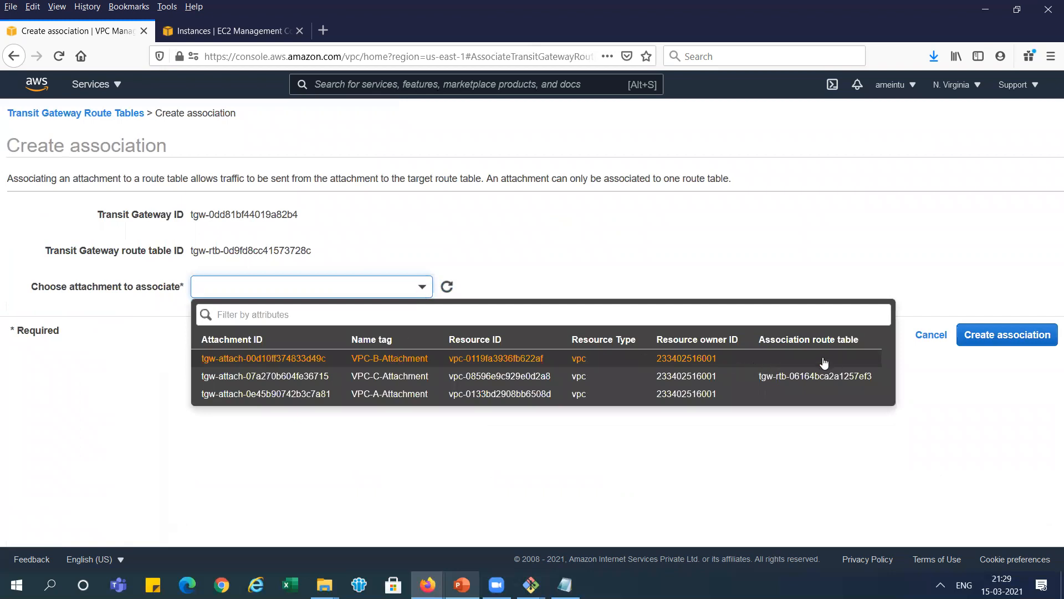
click(427, 360)
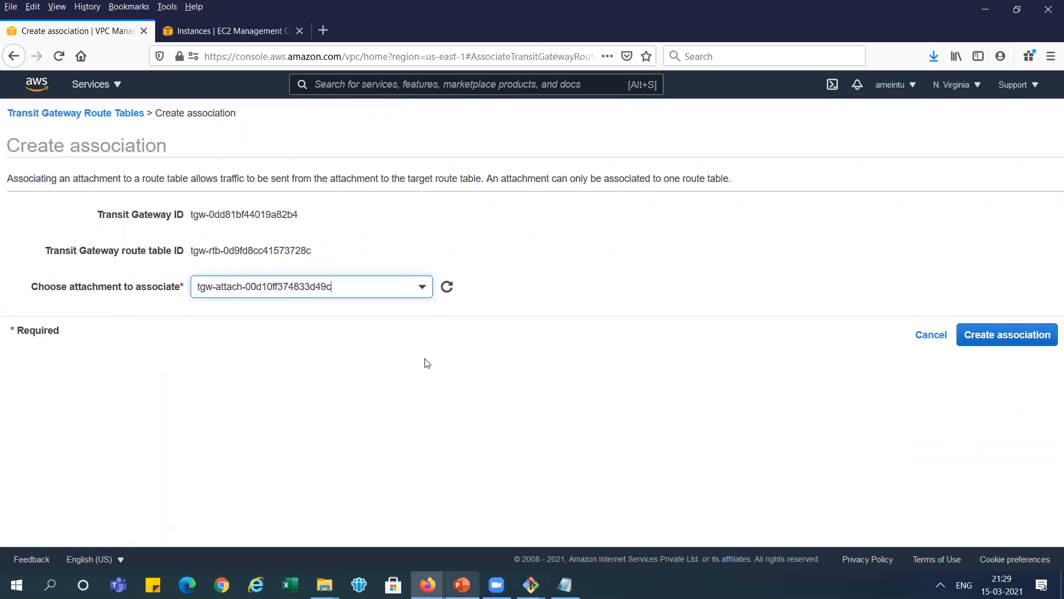
click(1028, 334)
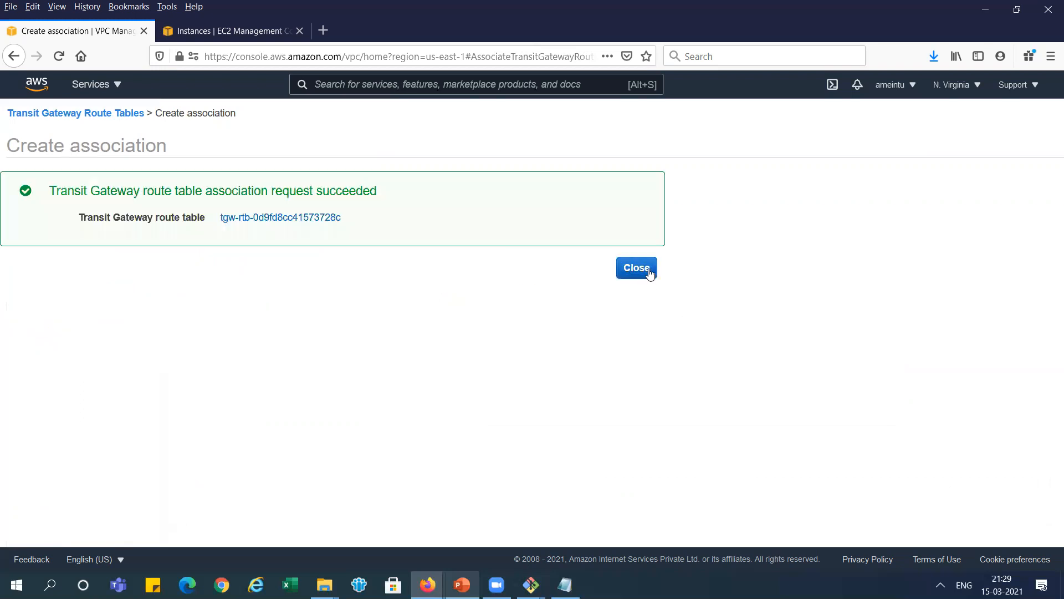
click(636, 268)
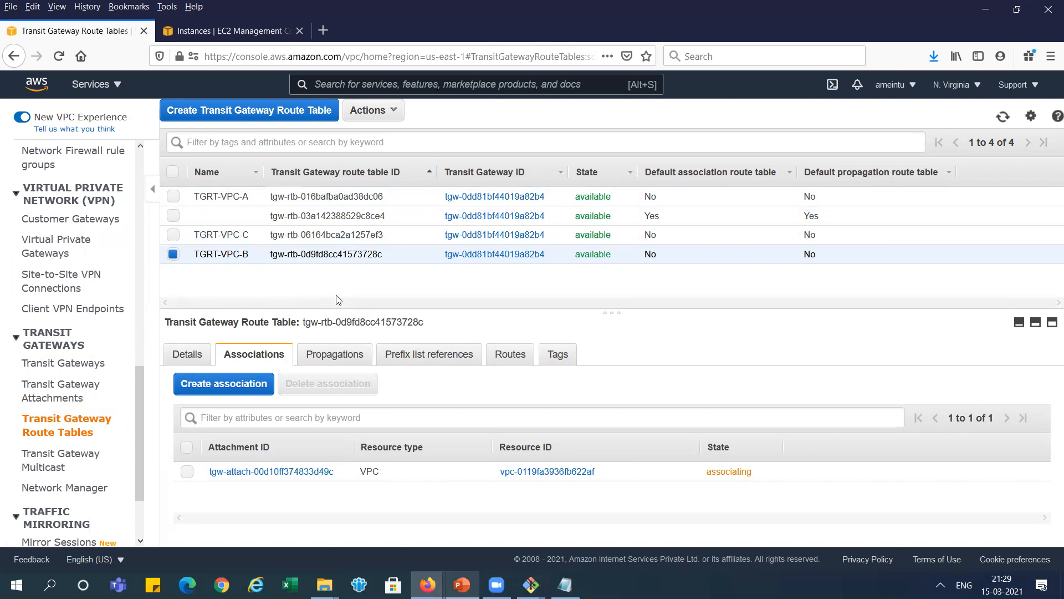
- Switch to PowerPoint to view the Create Propagation slide, and return to the AWS console in the browser
key(alt+Tab)
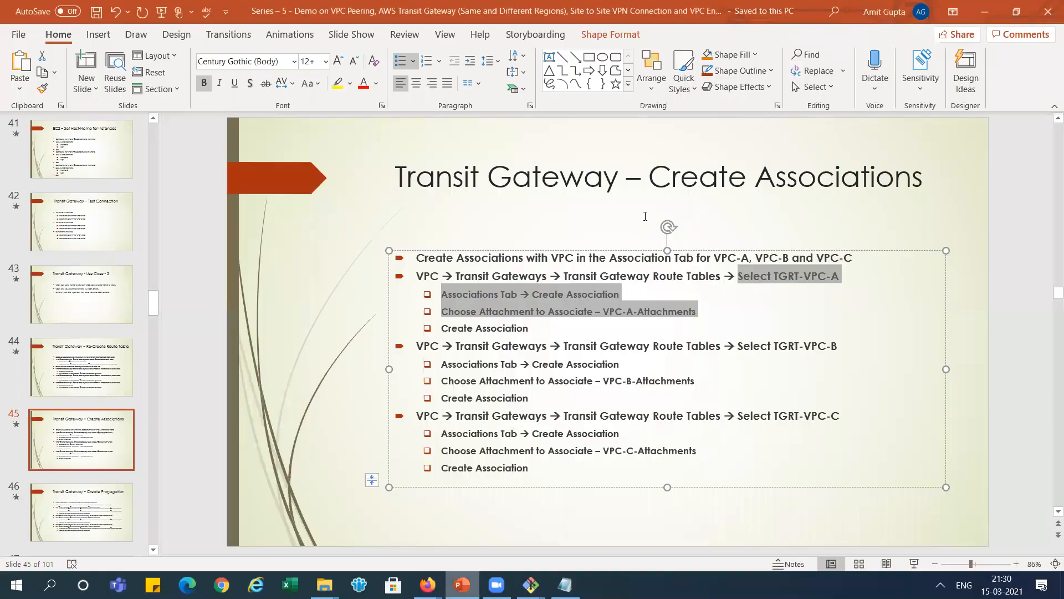
click(85, 522)
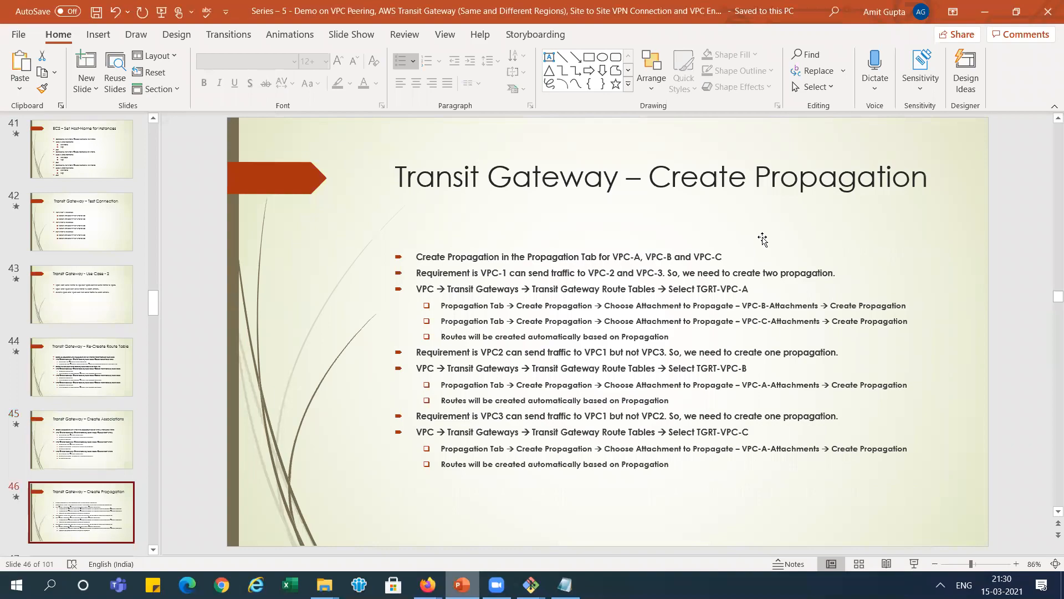
key(alt+Tab)
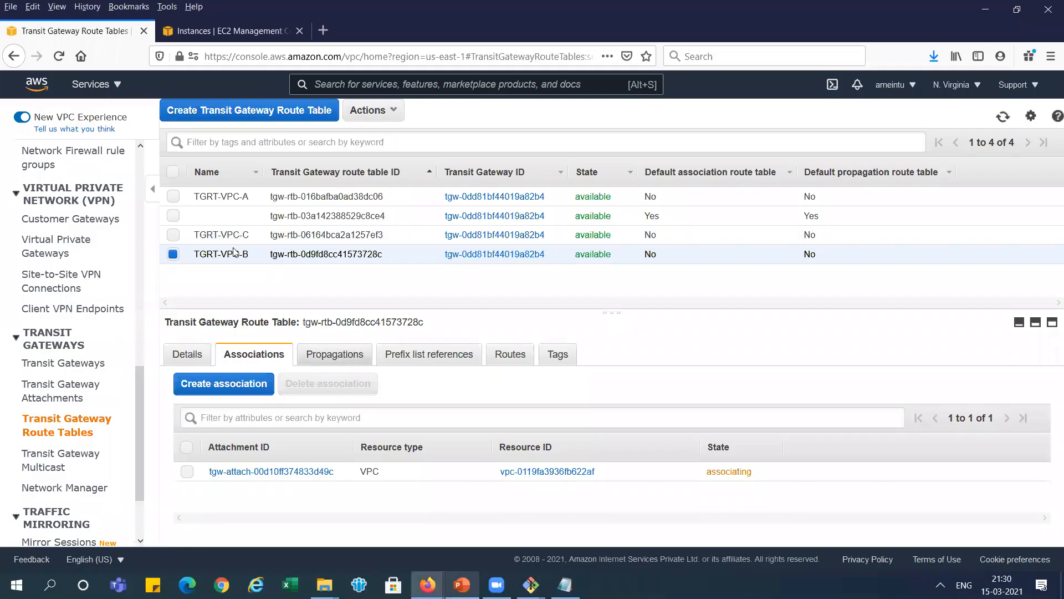
- Make TGRT-VPC-A the only selected route table and show its propagations
click(175, 198)
click(172, 255)
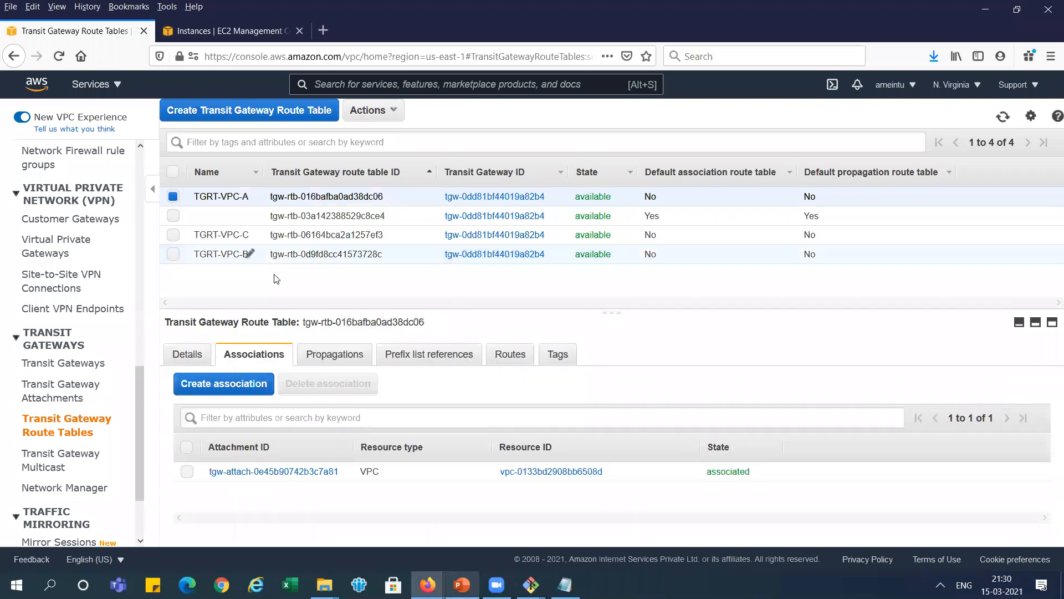
click(348, 361)
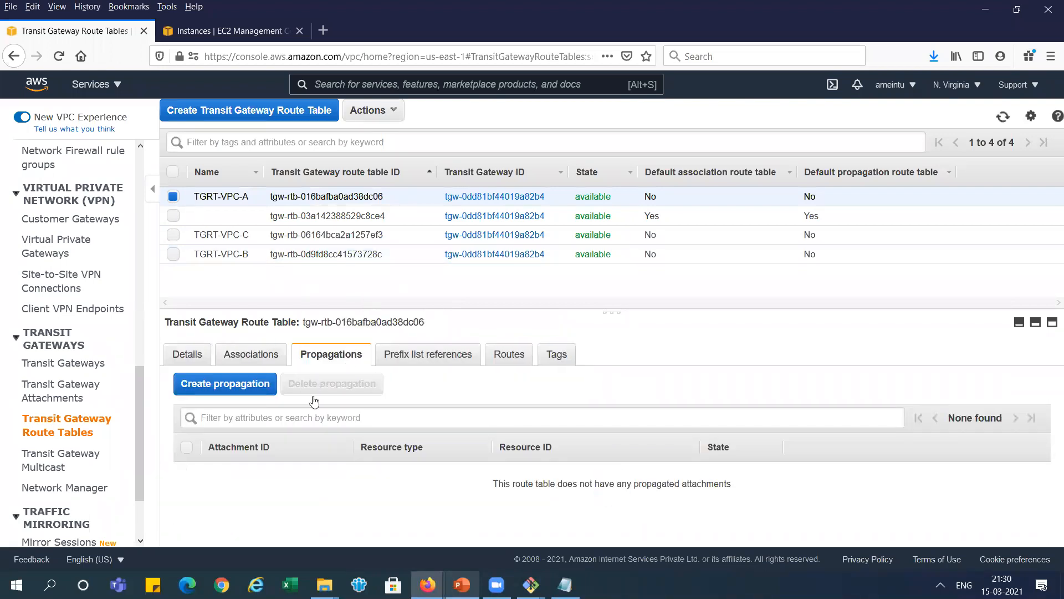
- Review the VPC-1 traffic requirement and the TGRT-VPC-A propagation instructions on the PowerPoint slide, and return to the AWS console
key(alt+Tab)
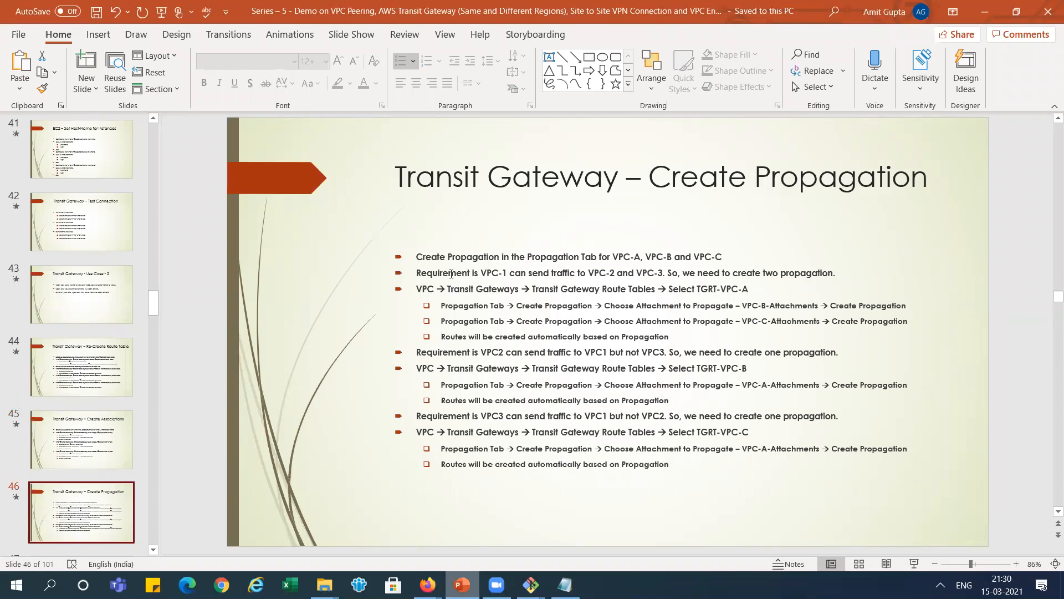
drag(452, 273, 608, 268)
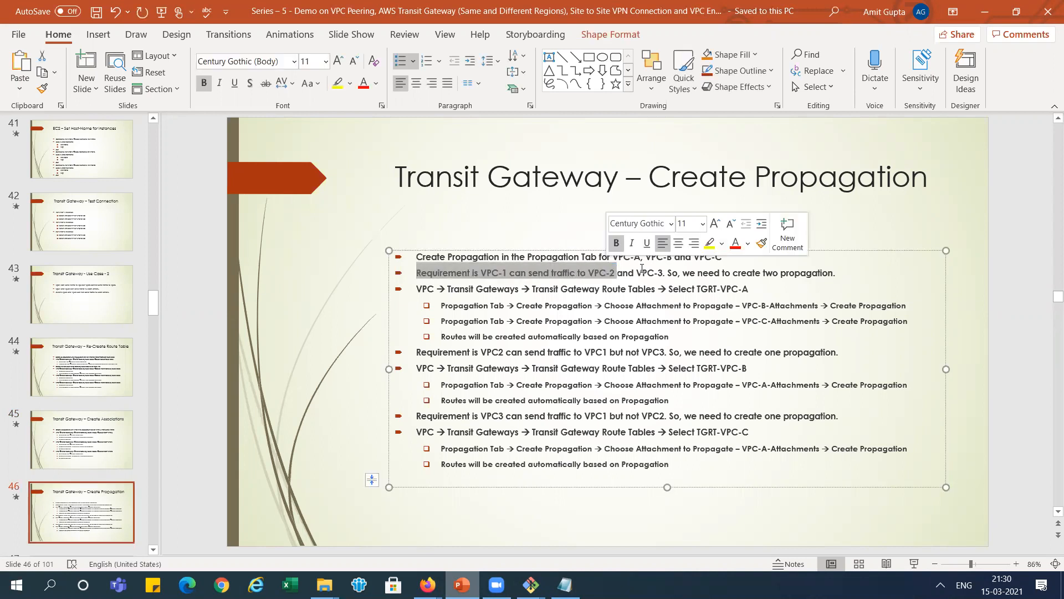
drag(698, 273, 818, 273)
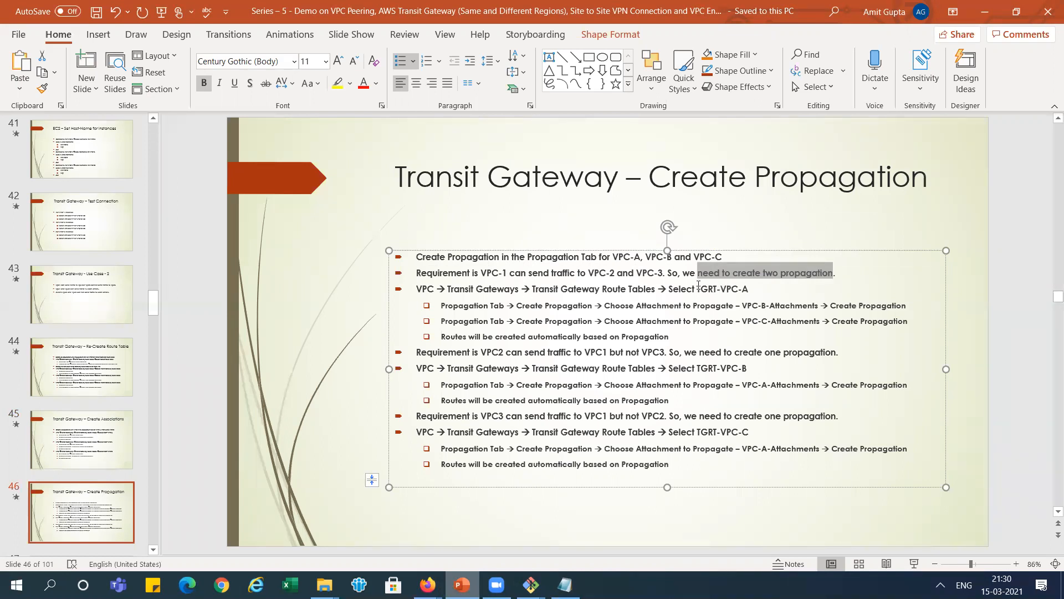
drag(459, 303, 786, 305)
key(alt+Tab)
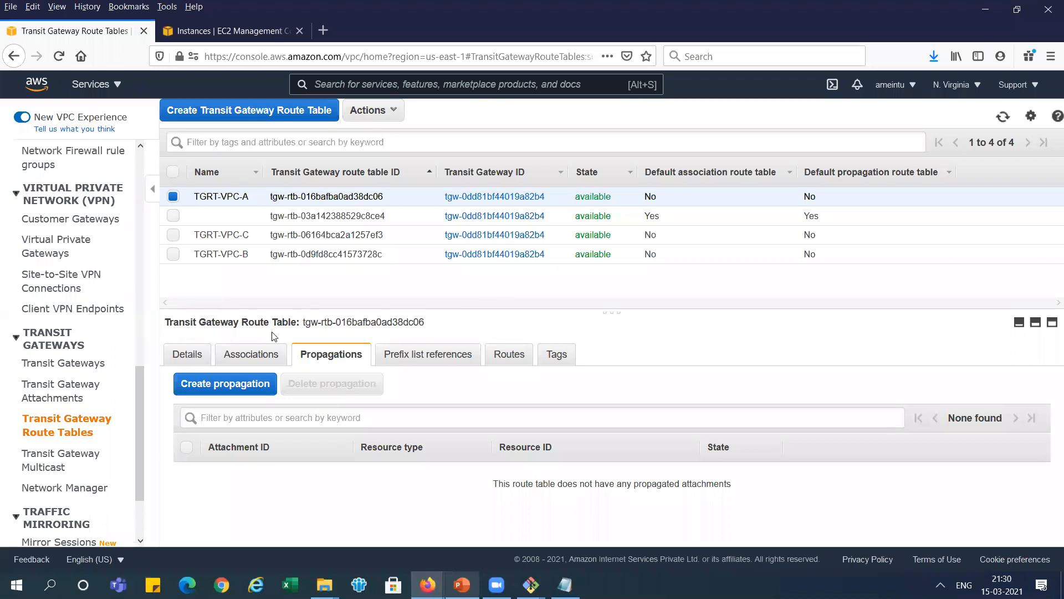
- Create a propagation of VPC-B-Attachment in the TGRT-VPC-A route table, checking the attachment against the PowerPoint slide
click(242, 387)
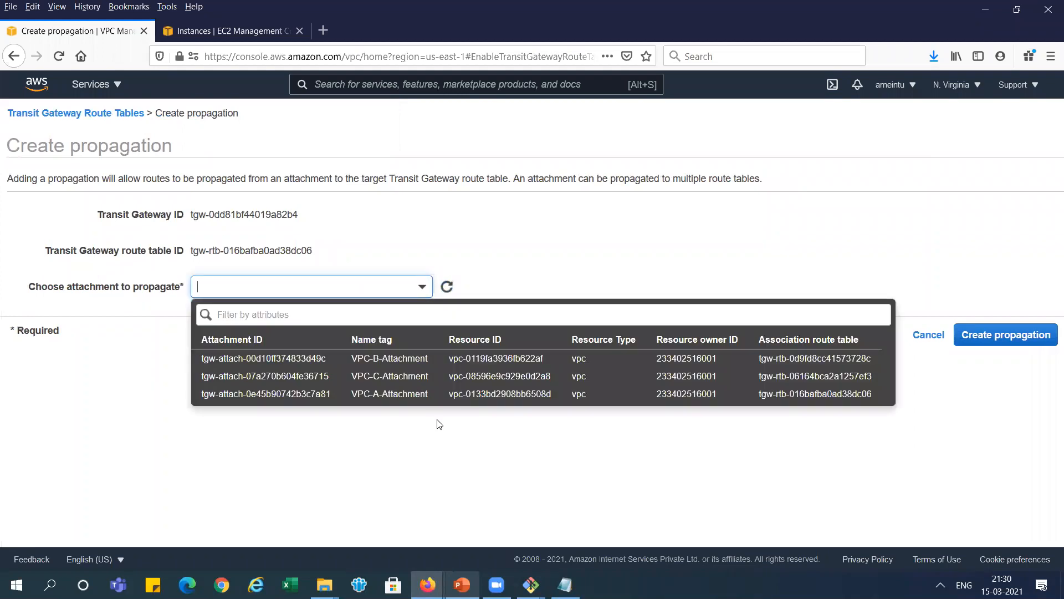
click(576, 240)
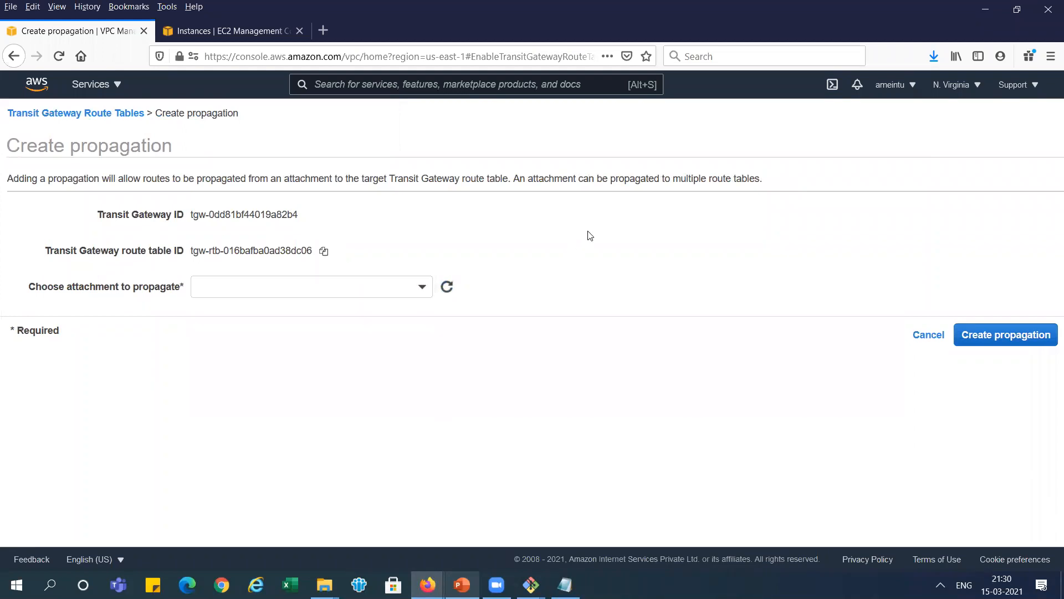
key(alt+Tab)
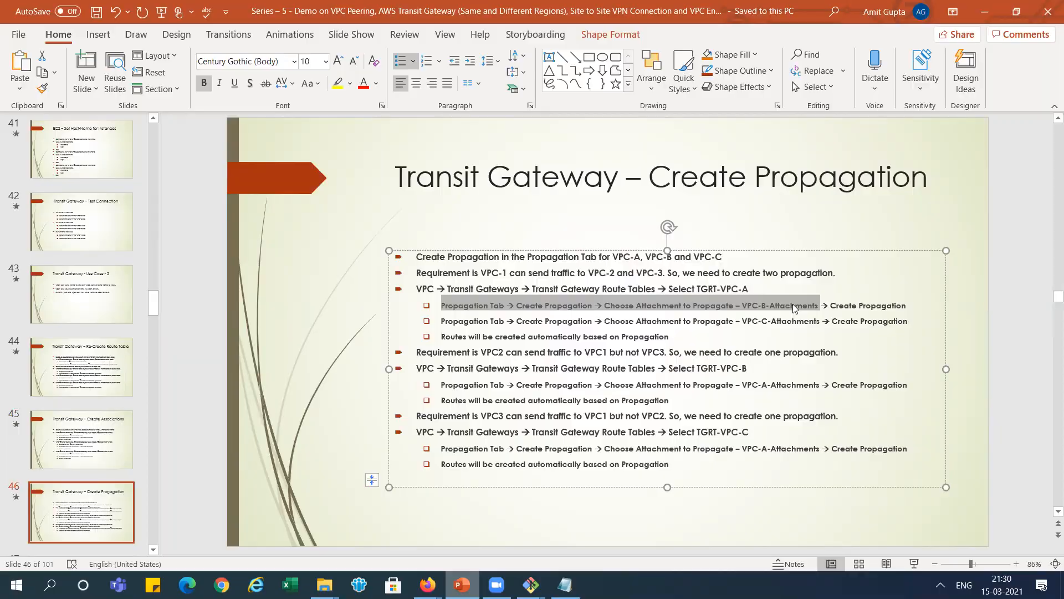
key(alt+Tab)
click(419, 286)
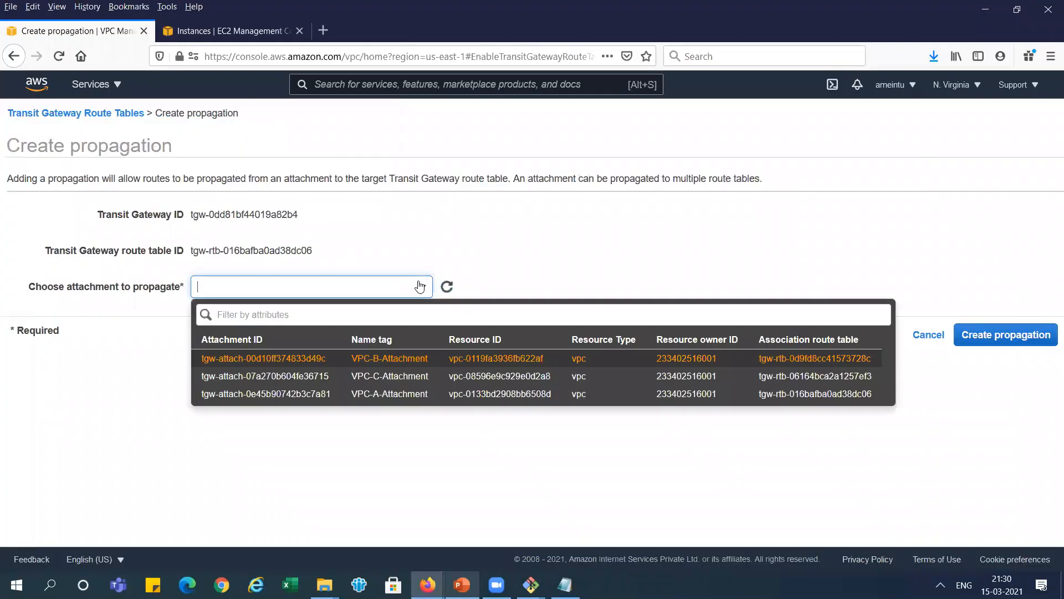
click(404, 362)
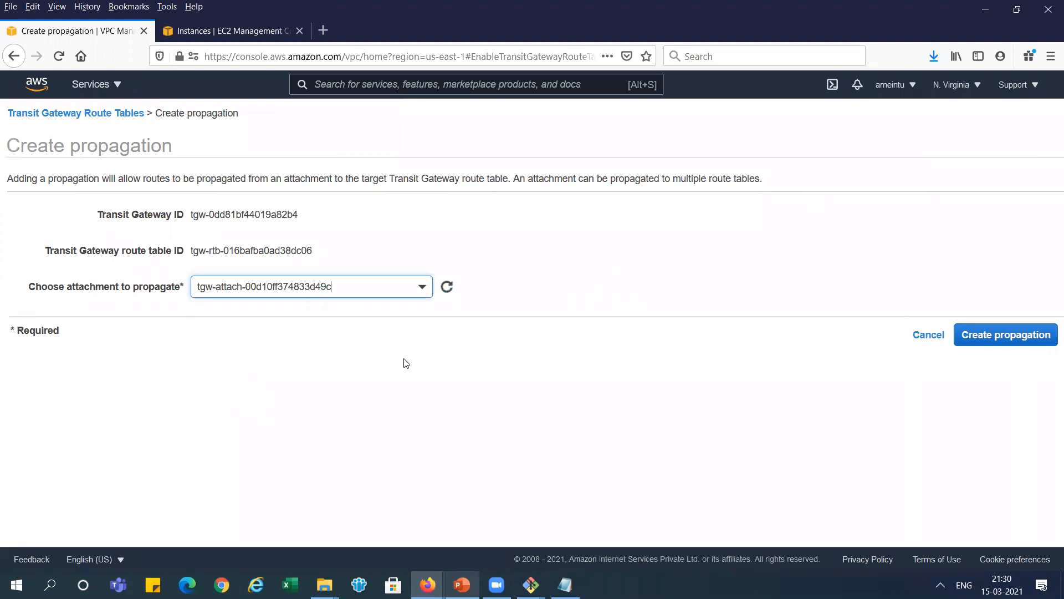
click(974, 335)
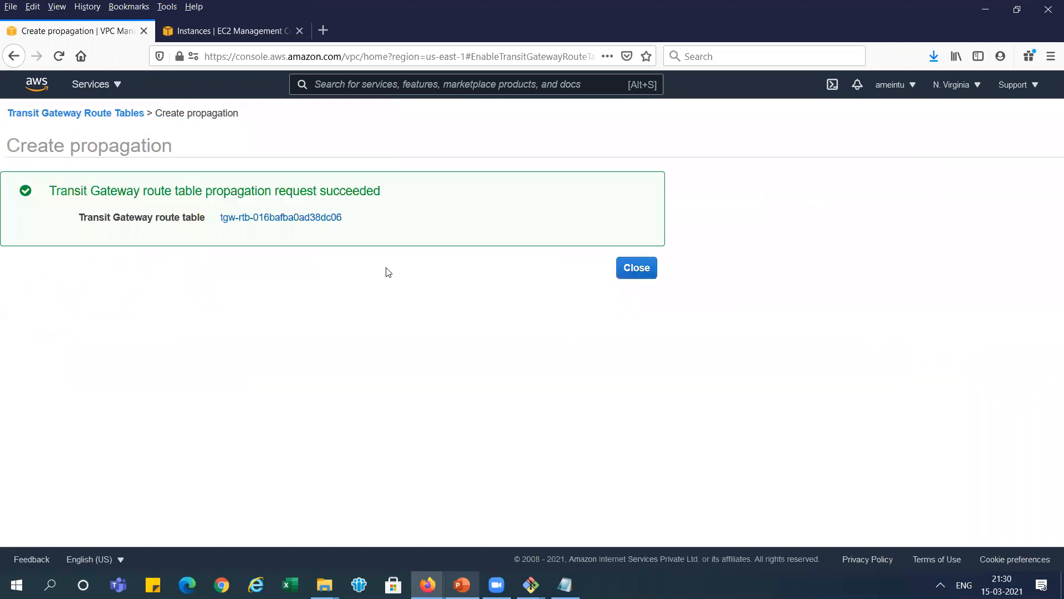
click(635, 267)
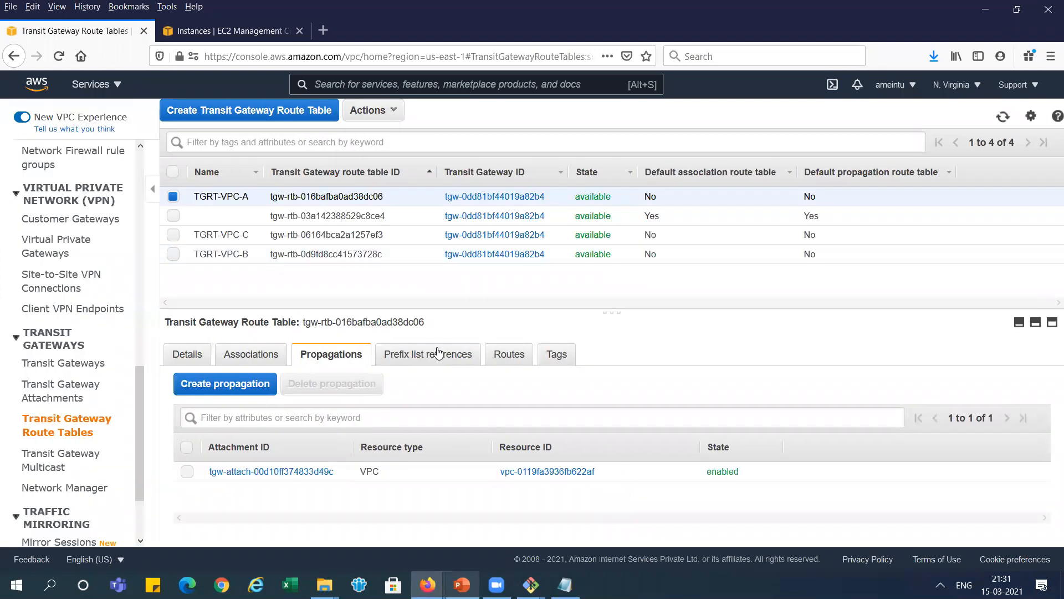
- Create a propagation of VPC-C-Attachment in the TGRT-VPC-A route table, checking the attachment against the PowerPoint slide
click(227, 385)
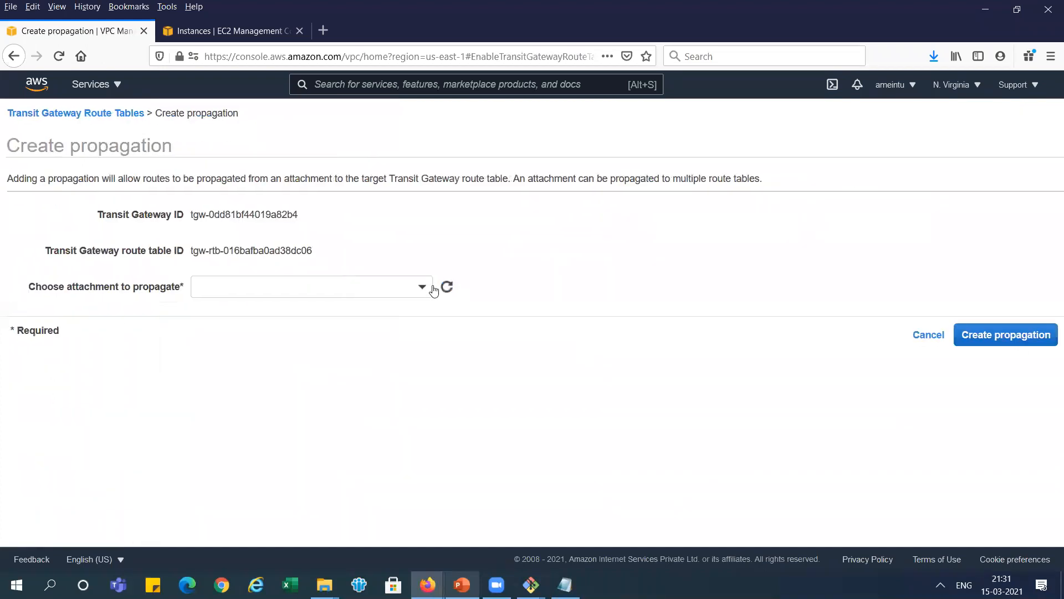
click(422, 287)
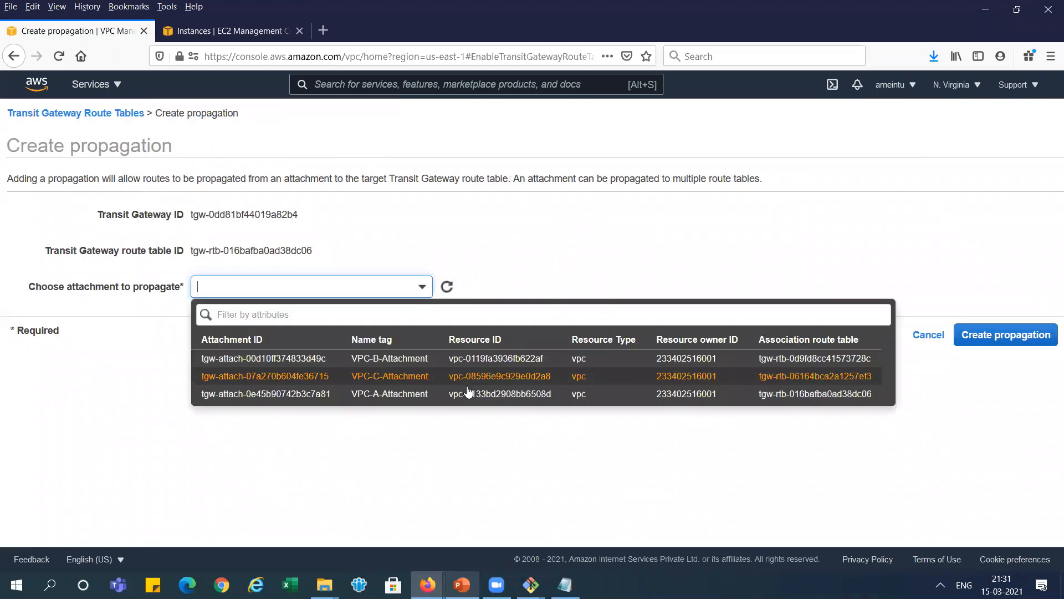
click(409, 377)
key(alt+Tab)
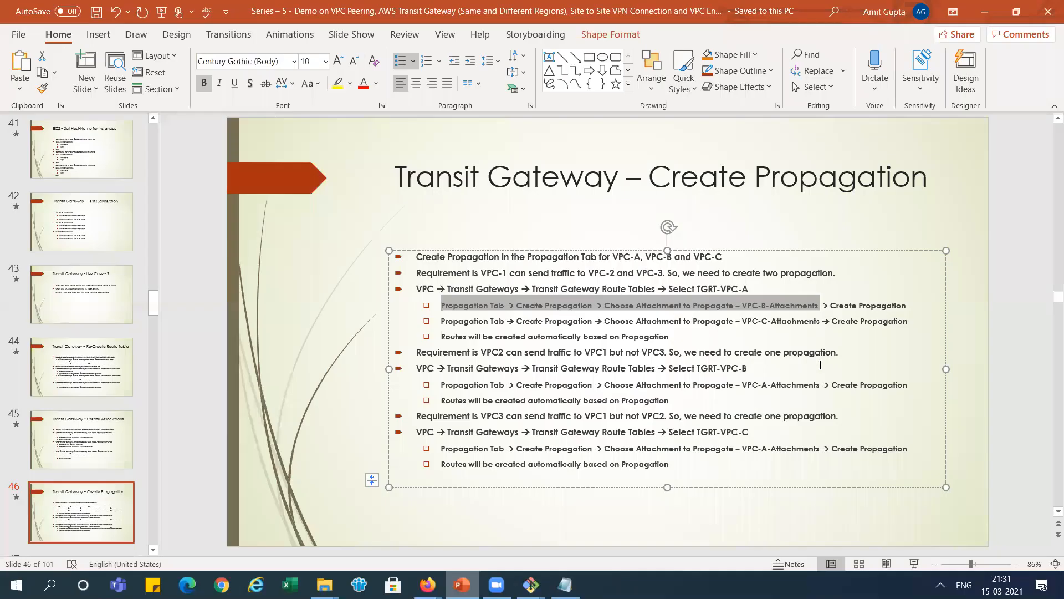
key(alt+Tab)
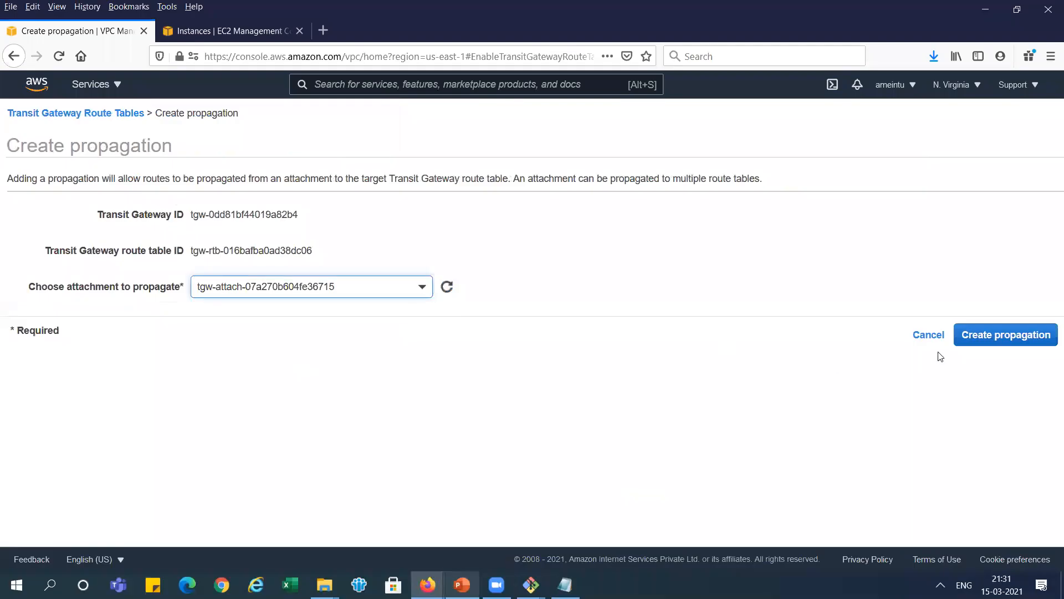
click(1002, 343)
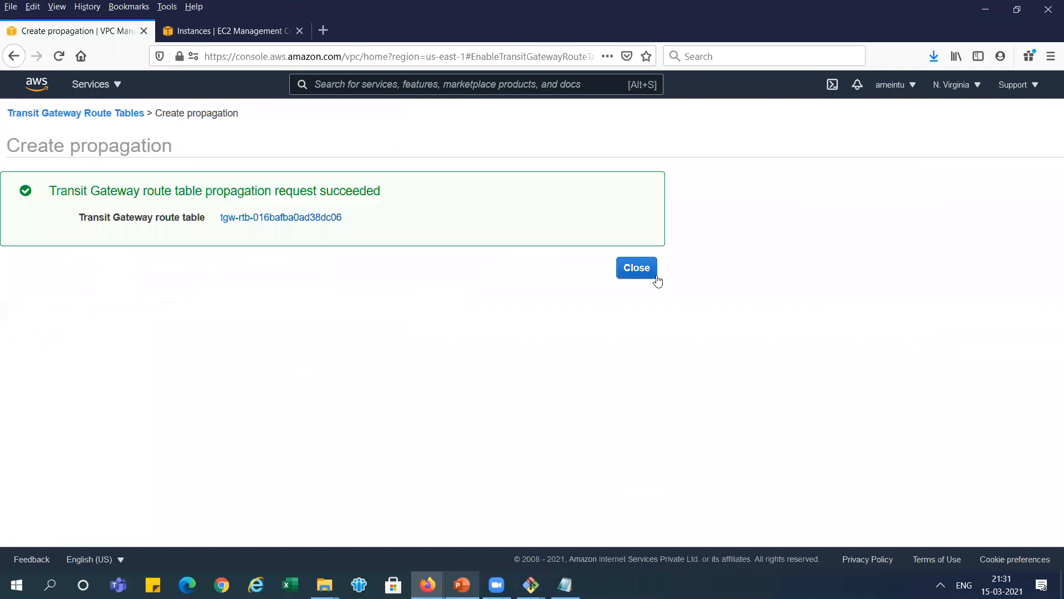
click(644, 270)
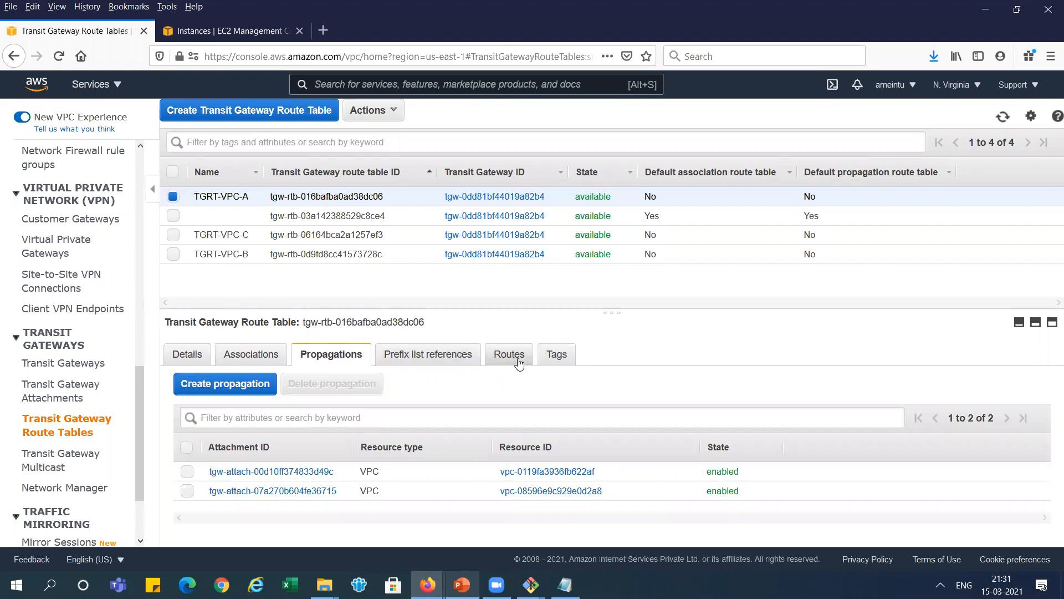
- Examine the TGRT-VPC-A routes and compare them with the VPC-1 and VPC2 traffic requirements on the PowerPoint slide
click(519, 363)
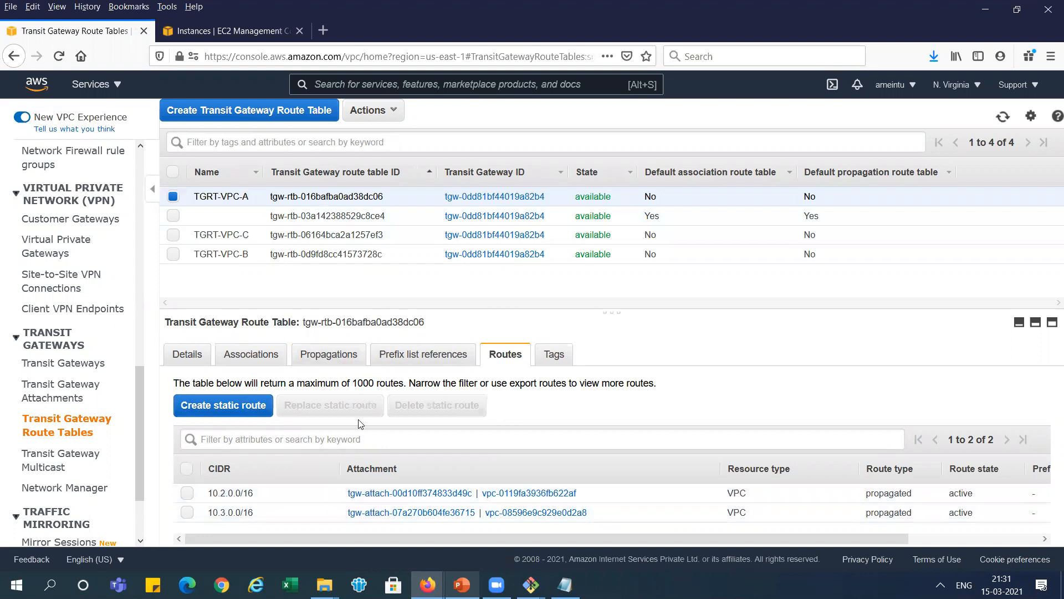
key(alt+Tab)
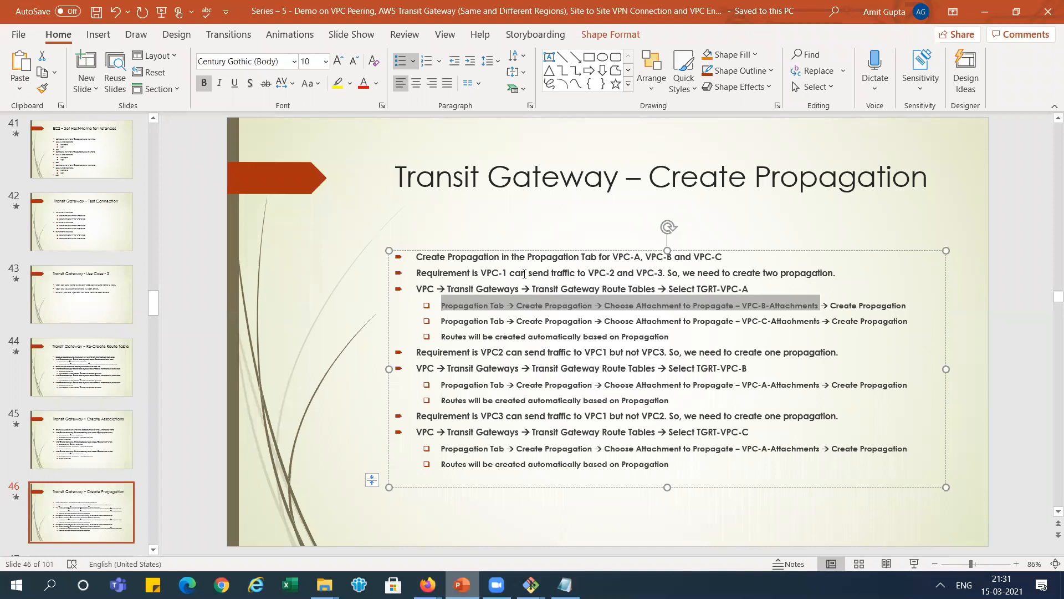
drag(510, 272, 662, 272)
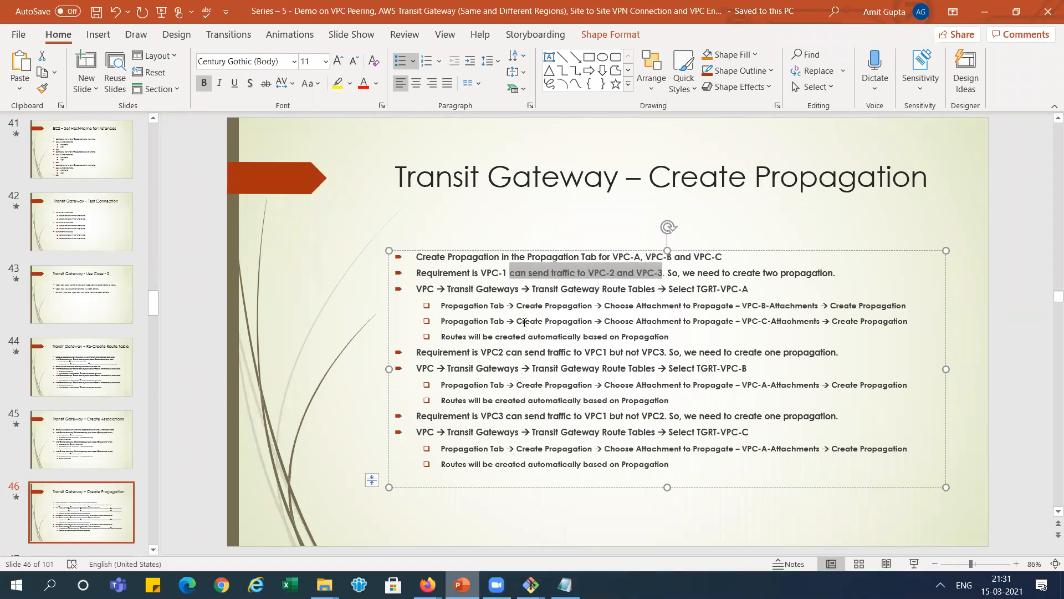
drag(481, 352, 661, 349)
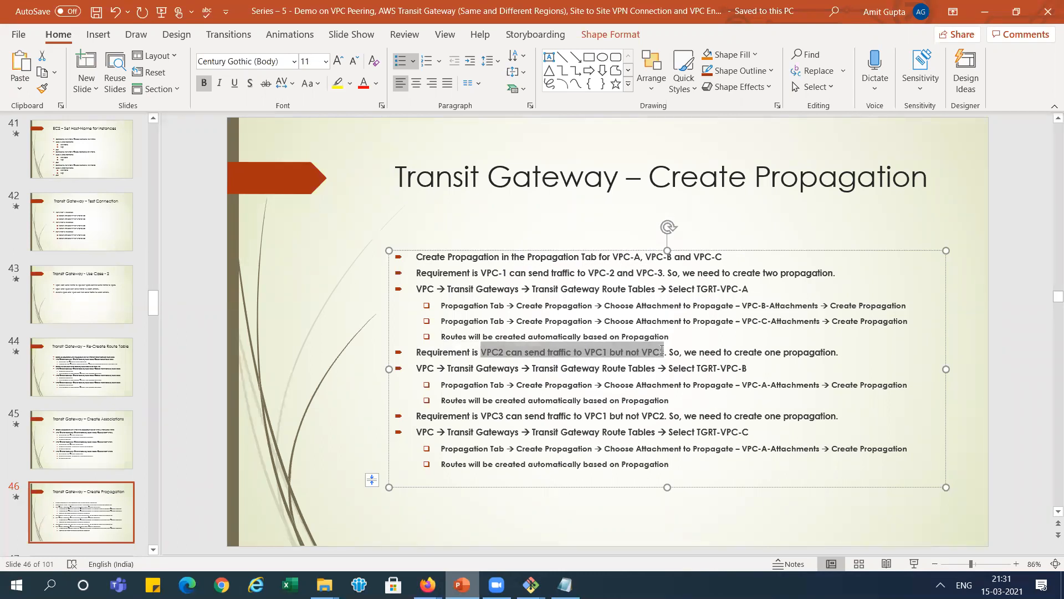
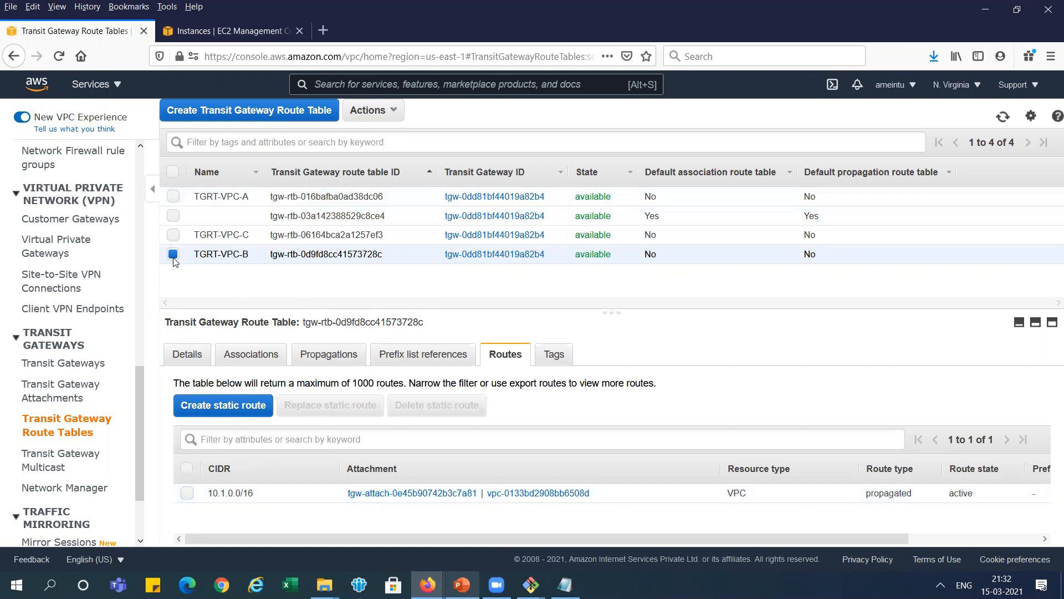
- Create a propagation of VPC-A-Attachment in the TGRT-VPC-C route table, checking the VPC3 requirement and attachment against the PowerPoint slide
click(174, 235)
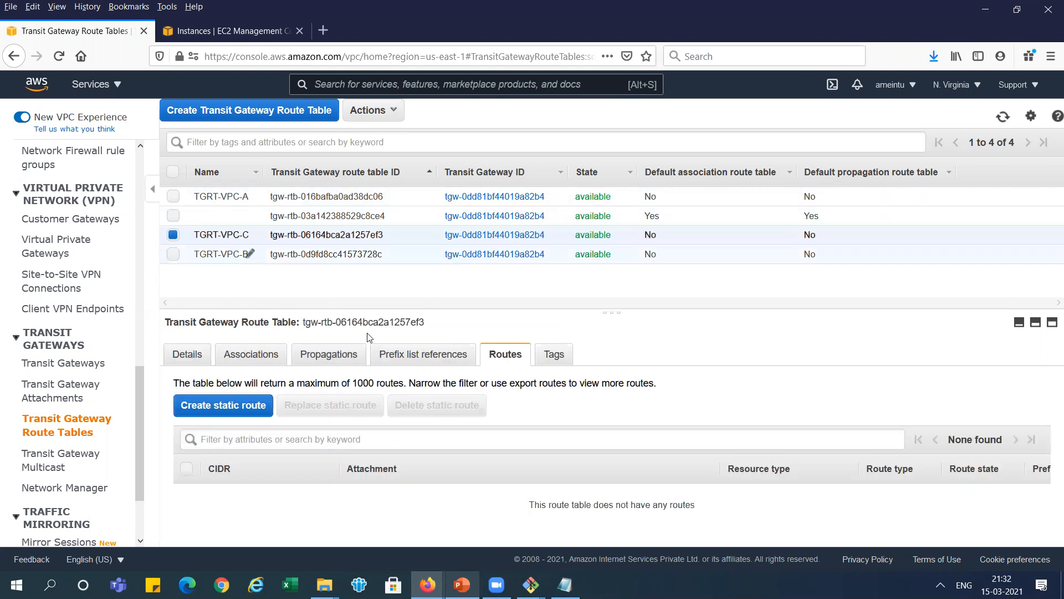
click(350, 360)
key(alt+Tab)
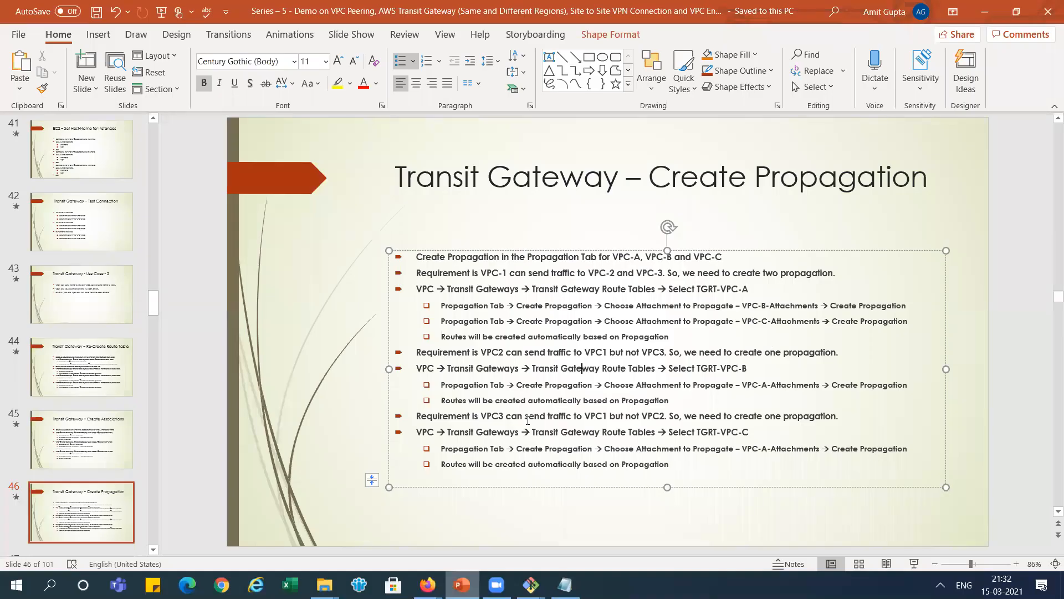
drag(503, 417, 669, 414)
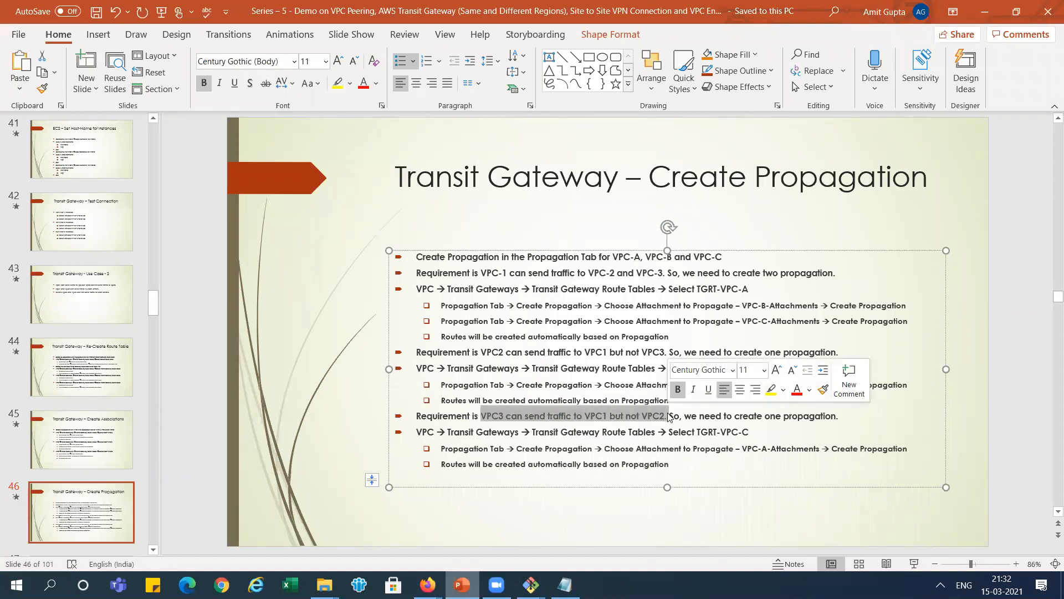
drag(747, 447, 812, 446)
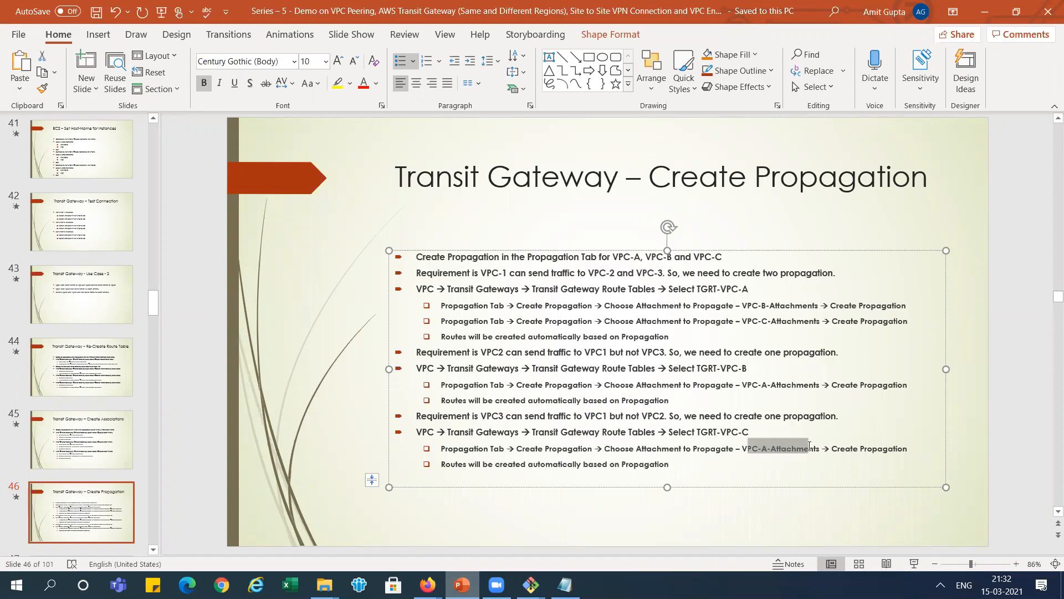
key(alt+Tab)
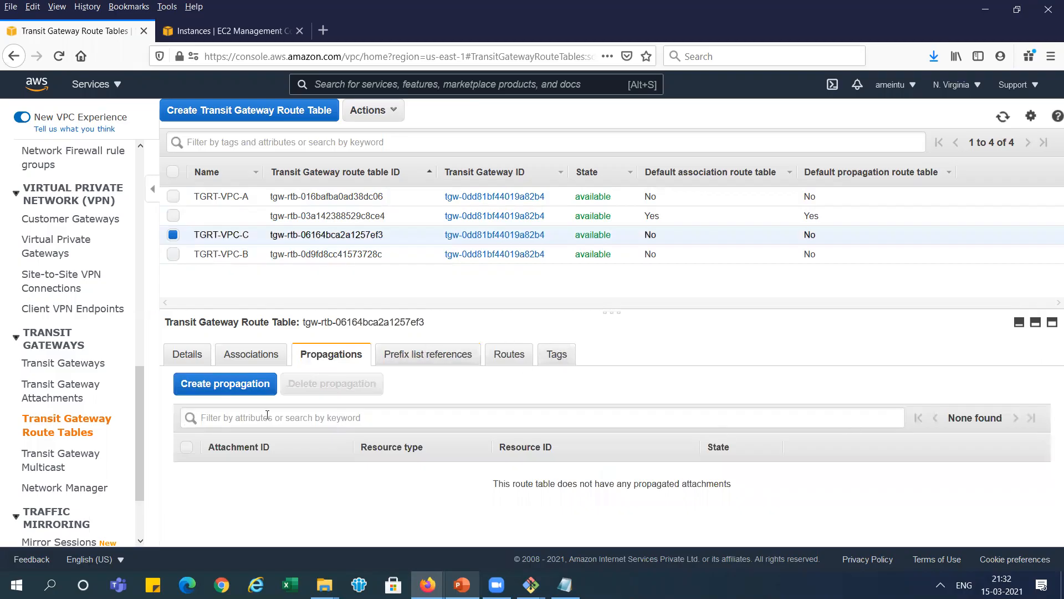
click(251, 388)
click(417, 294)
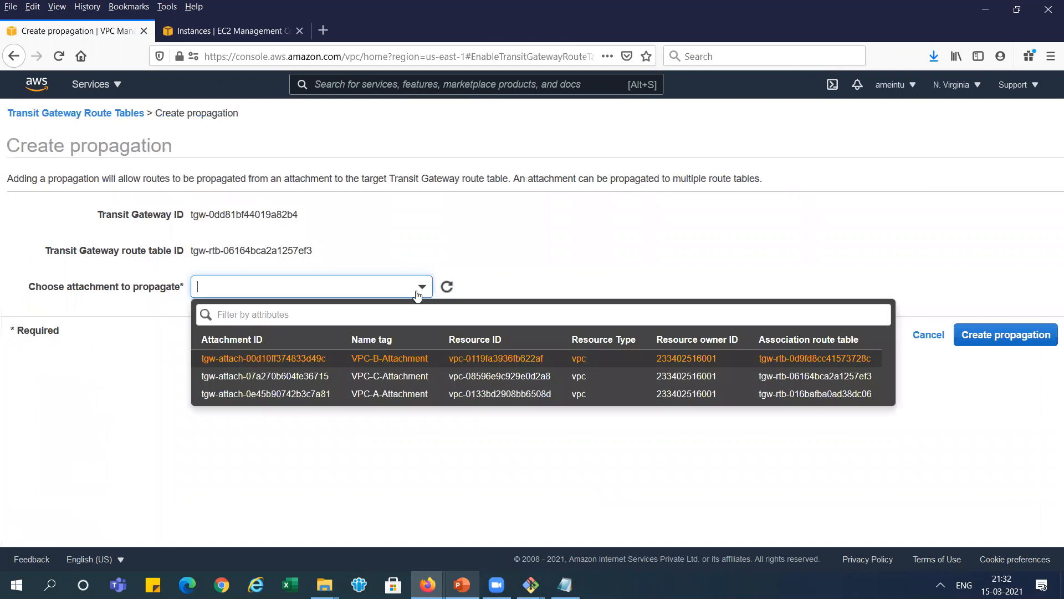
click(394, 395)
click(1040, 335)
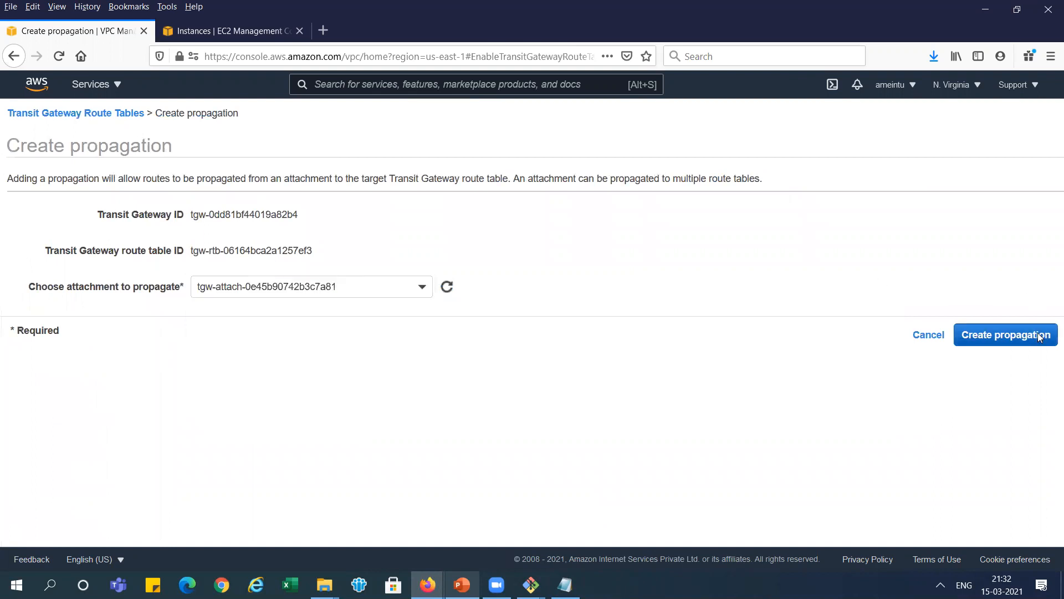
click(636, 268)
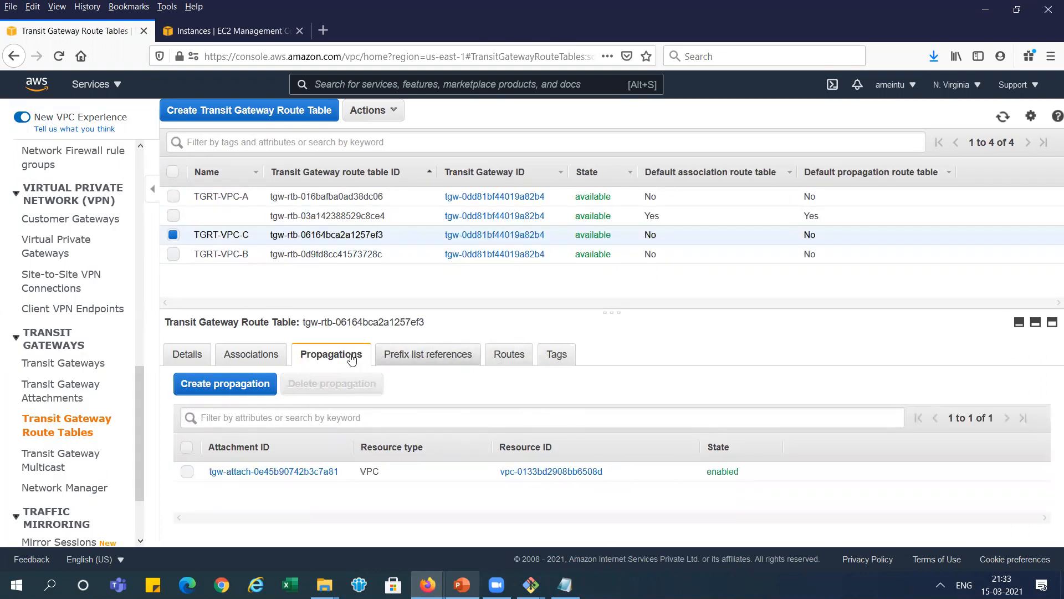
- Examine the TGRT-VPC-C routes and compare them with the VPC3 traffic requirement on the PowerPoint slide
click(510, 354)
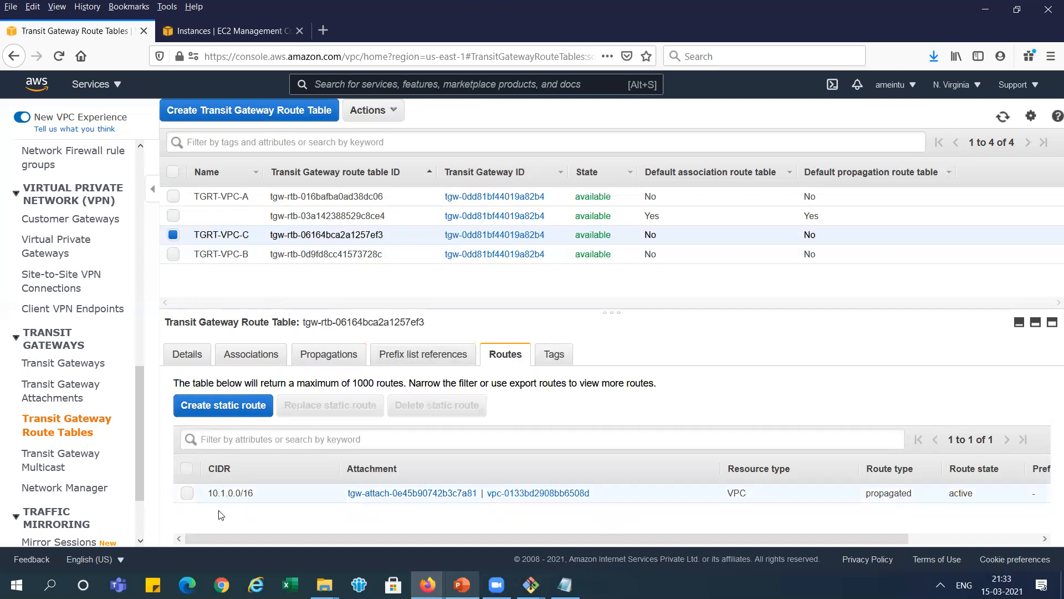
key(alt+Tab)
click(675, 416)
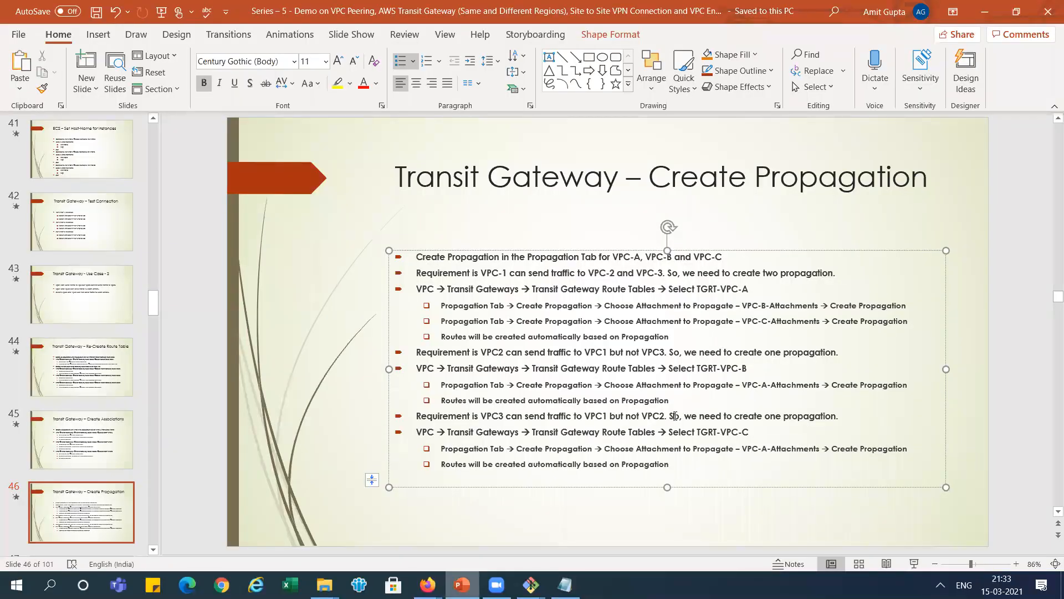
- Open the Transit Gateway – Test the Connection slide and review the telnet tests listed for the Ins-VPC-1 instance
drag(154, 304, 154, 309)
click(97, 395)
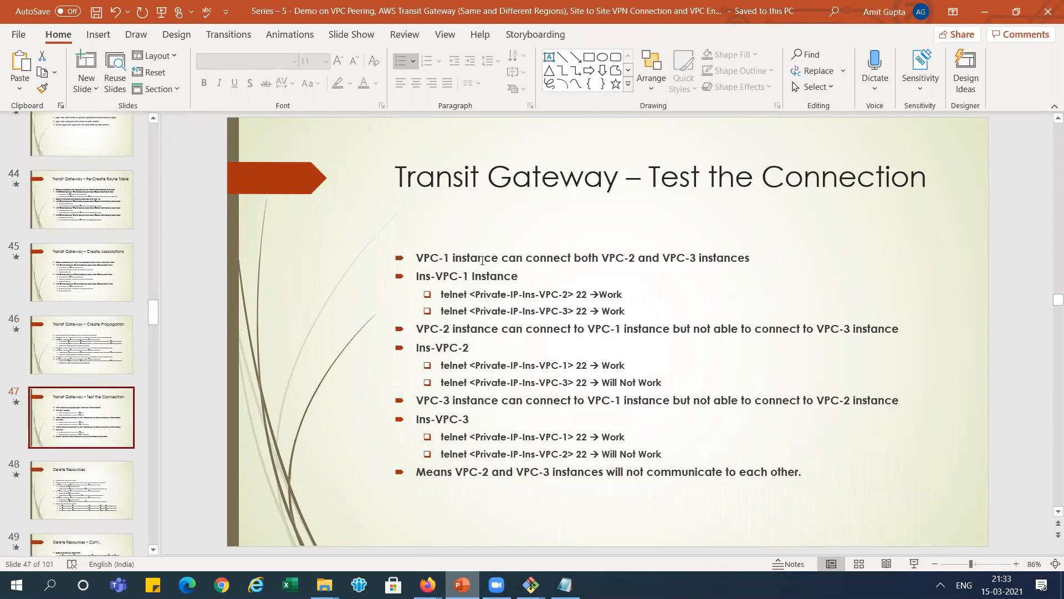
drag(420, 275, 617, 310)
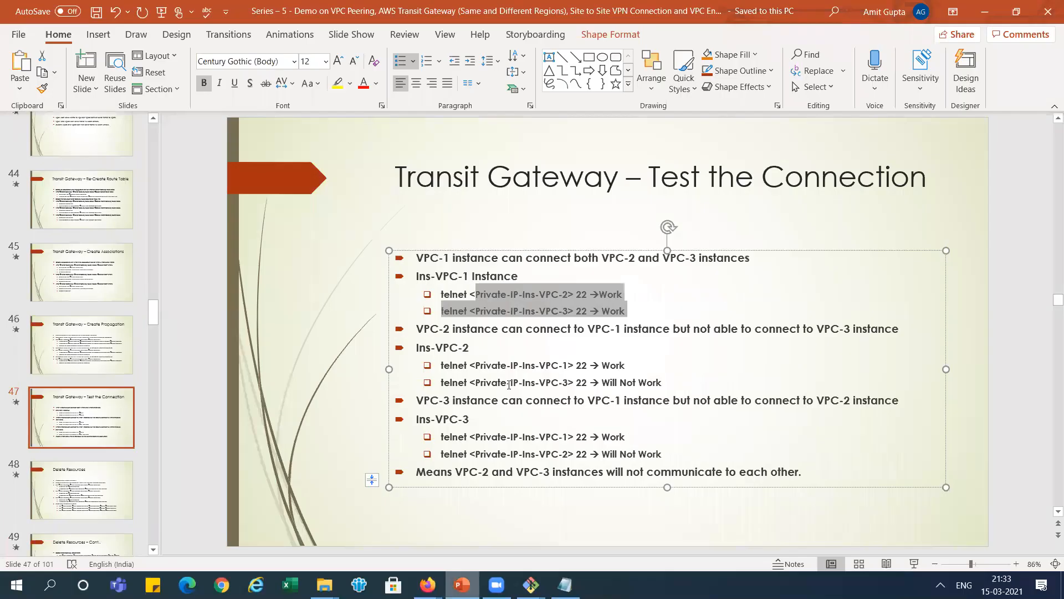
- In the Ins-VPC-A terminal, test port 22 connectivity to VPC-B and VPC-C by running telnet 10.2.0.12 22 and telnet 10.3.0.70 22
mouse_move(531, 584)
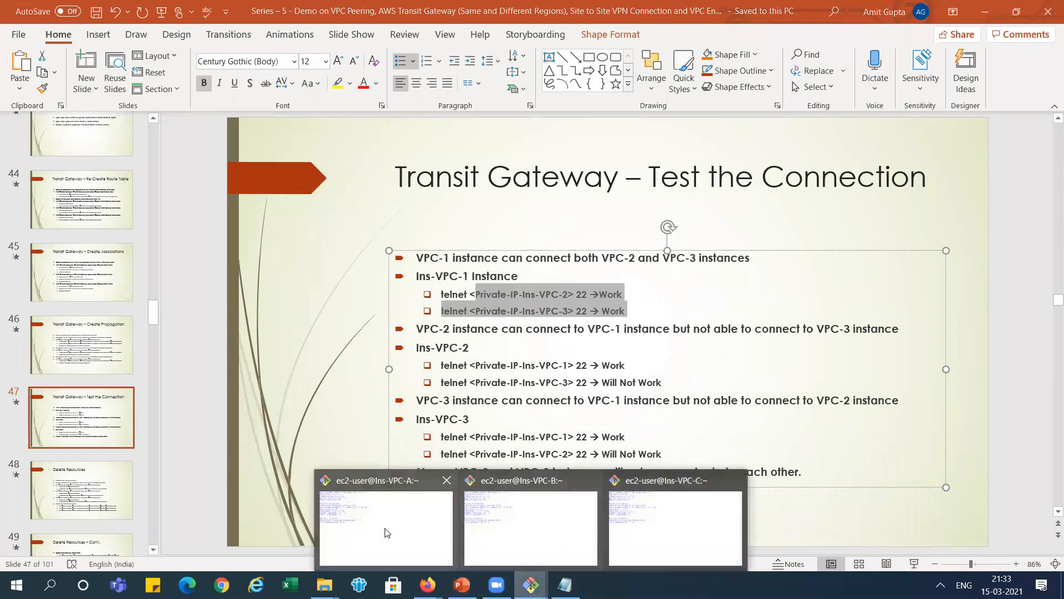
click(384, 526)
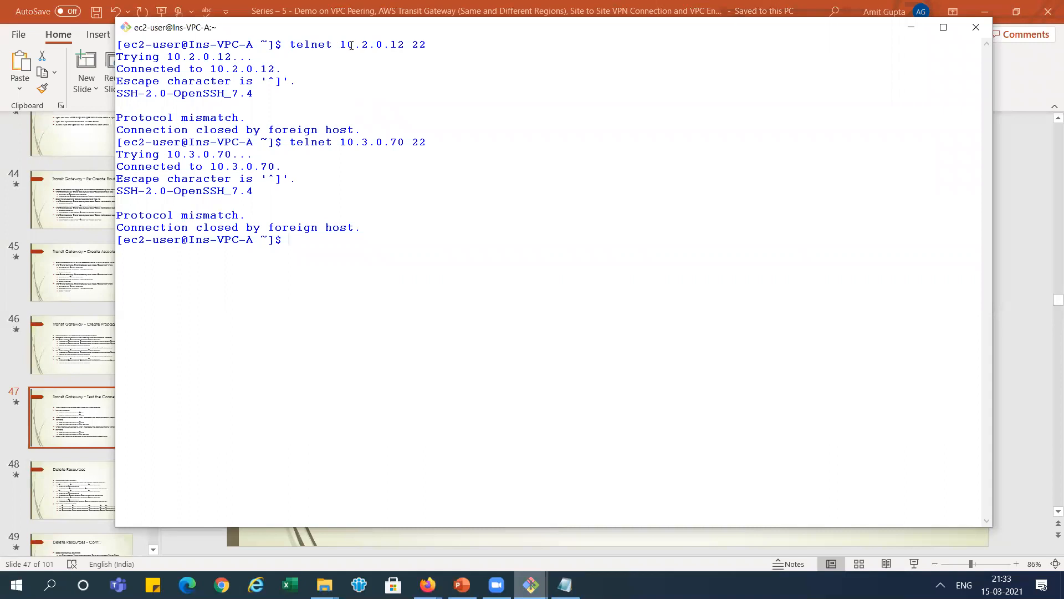
key(Up)
key(Return)
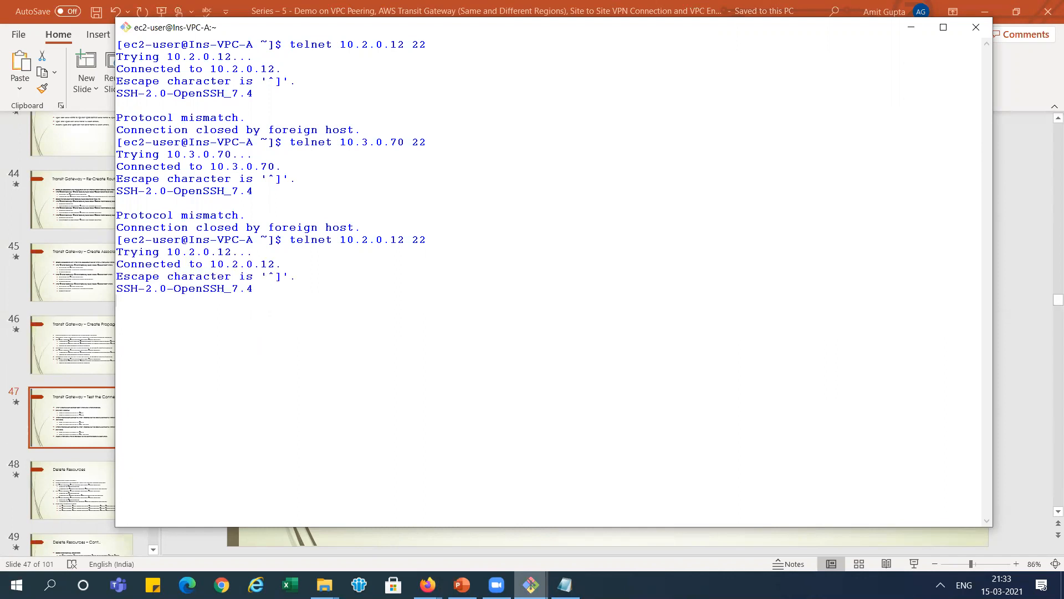
key(Return)
key(Up)
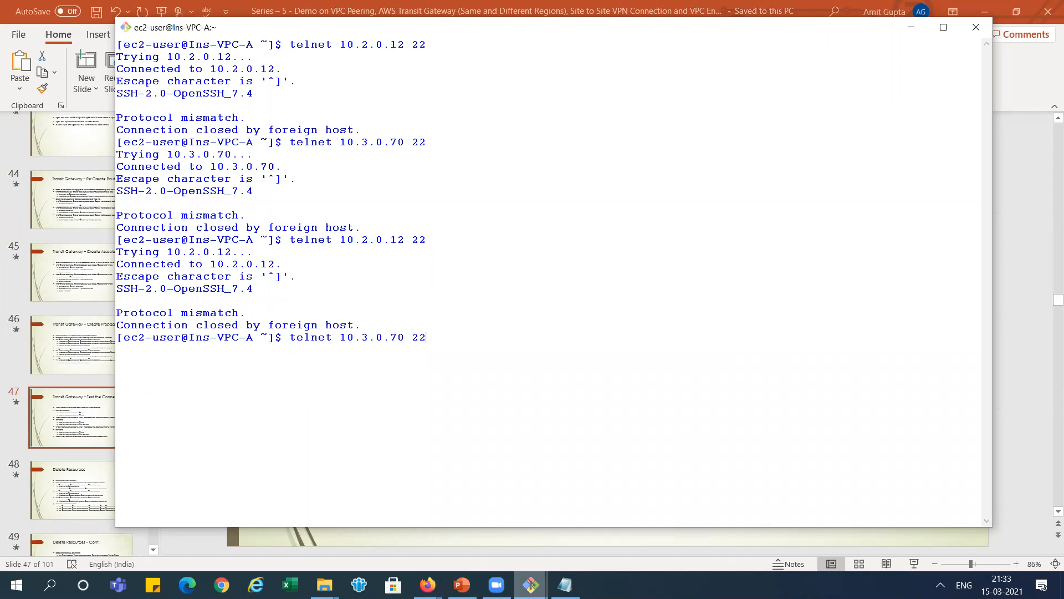
key(Return)
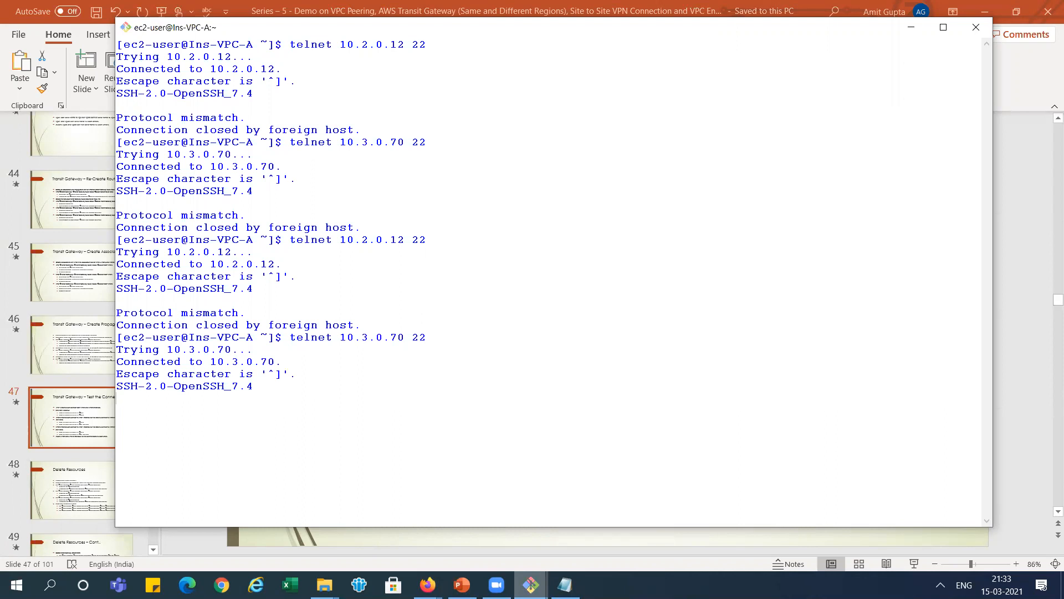
key(Return)
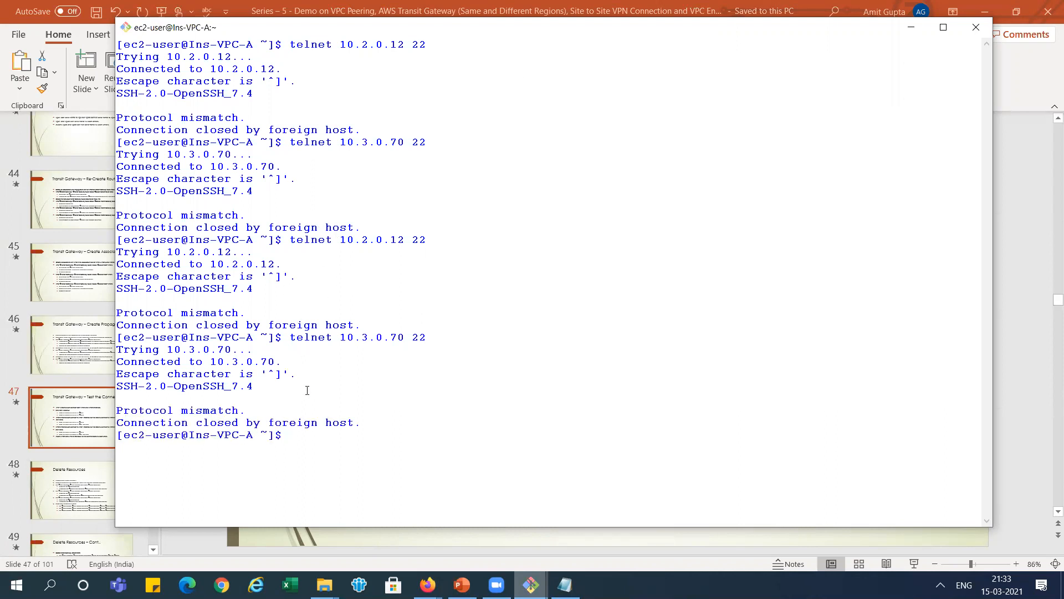
- Review the Ins-VPC-2 connection tests on the PowerPoint slide and switch to the Ins-VPC-B terminal
key(alt+Tab)
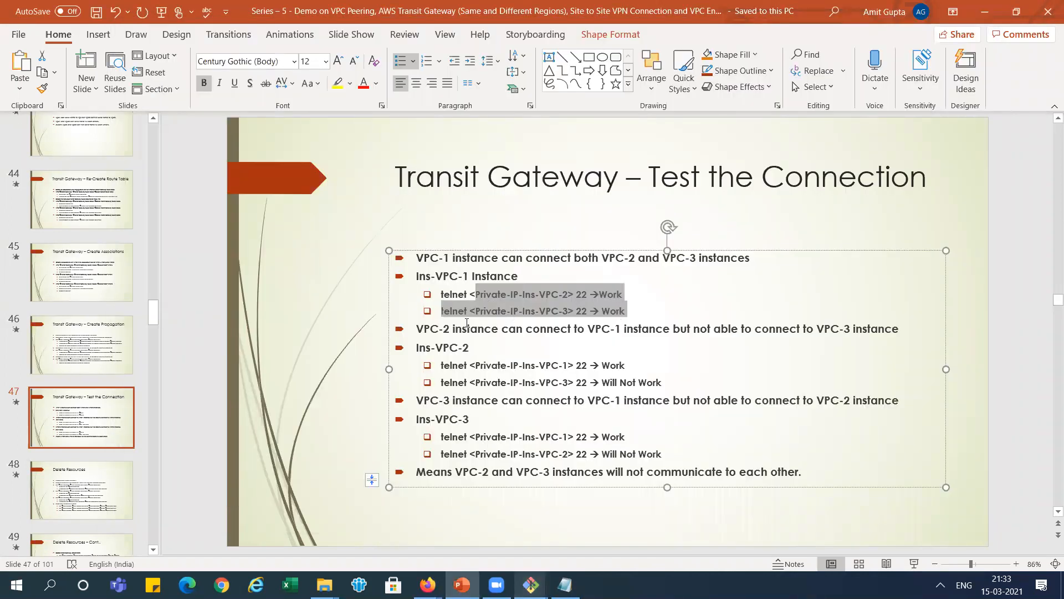
drag(437, 346, 471, 352)
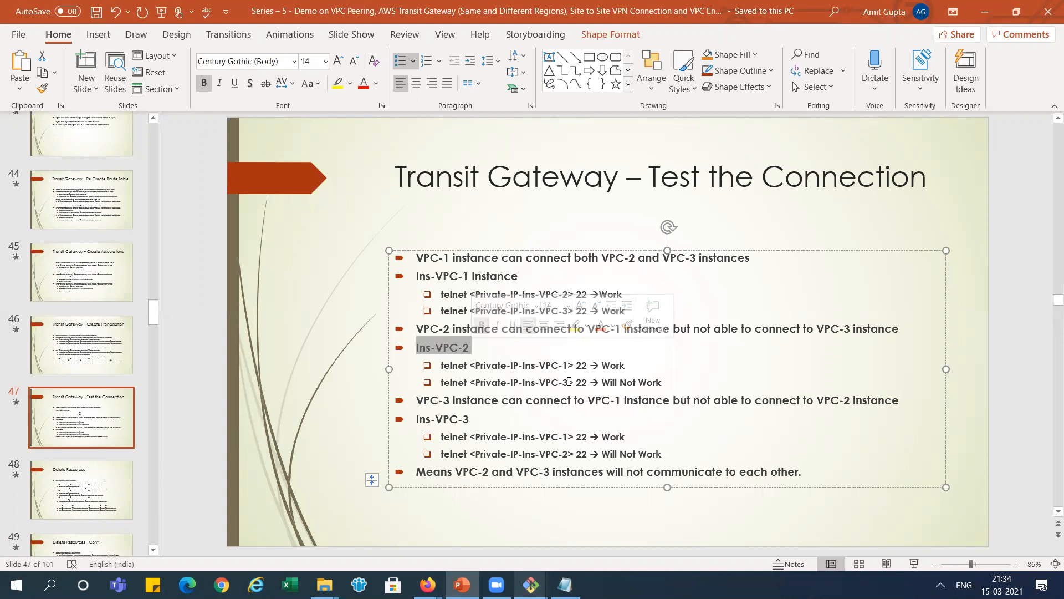
key(alt+Tab)
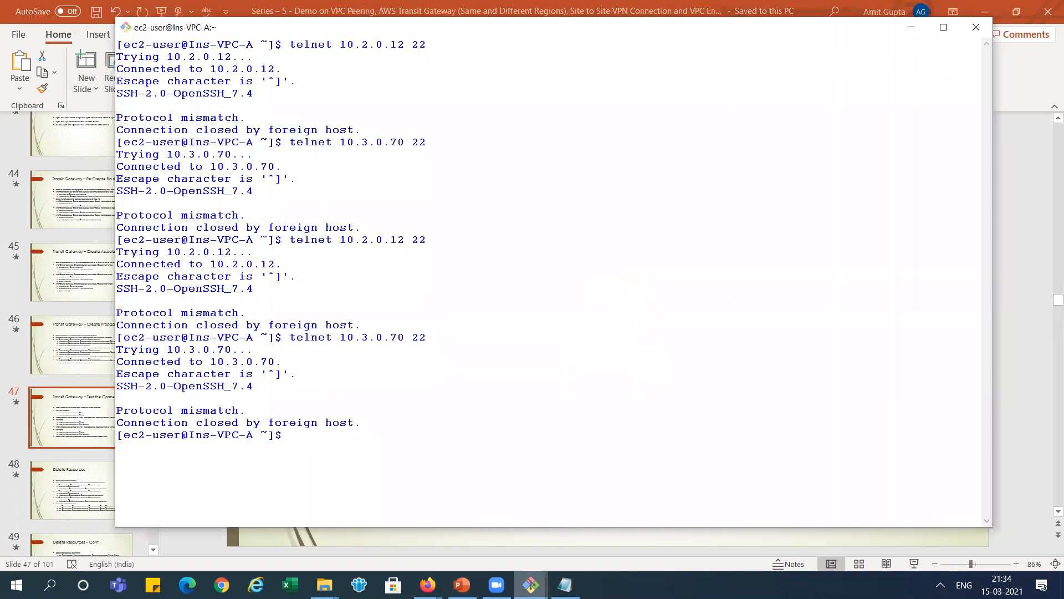
mouse_move(530, 583)
click(537, 542)
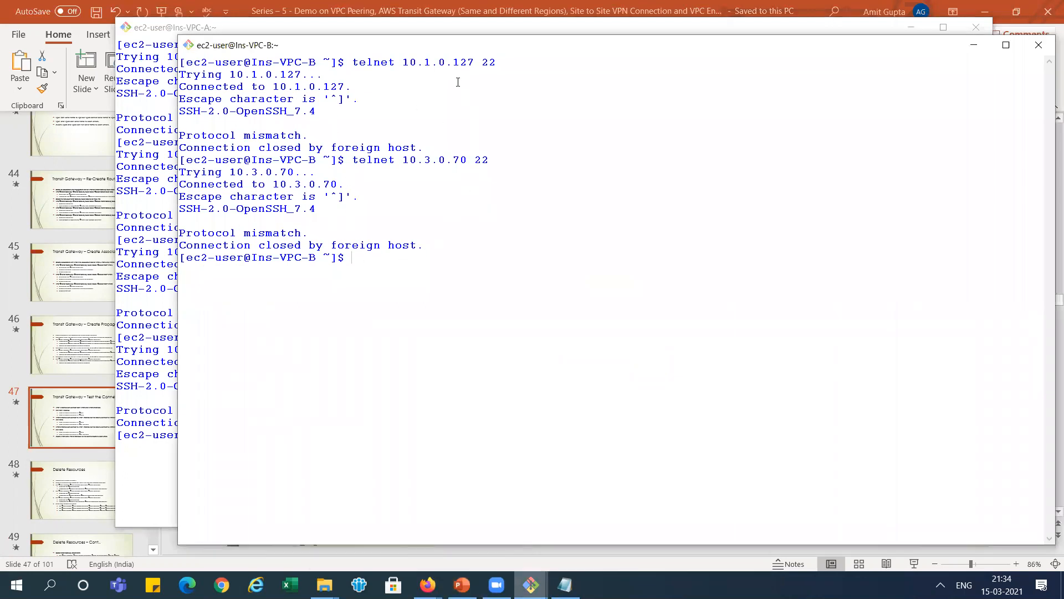
- From Ins-VPC-B, test port 22 connectivity to VPC-A and VPC-C by running telnet 10.1.0.127 22 and telnet 10.3.0.70 22
drag(402, 62, 461, 60)
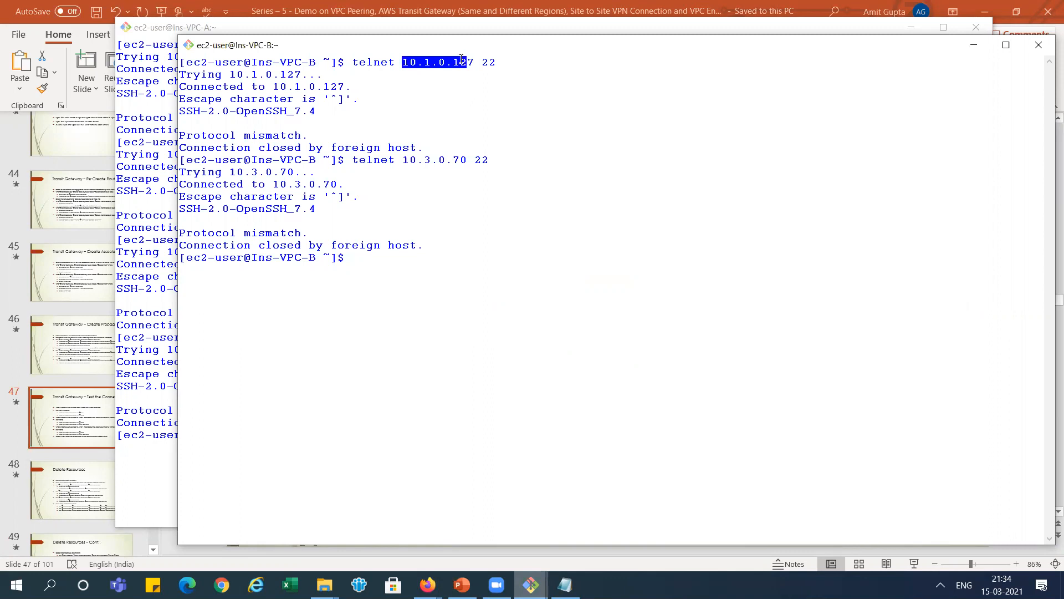
click(424, 60)
drag(402, 159, 472, 157)
click(395, 259)
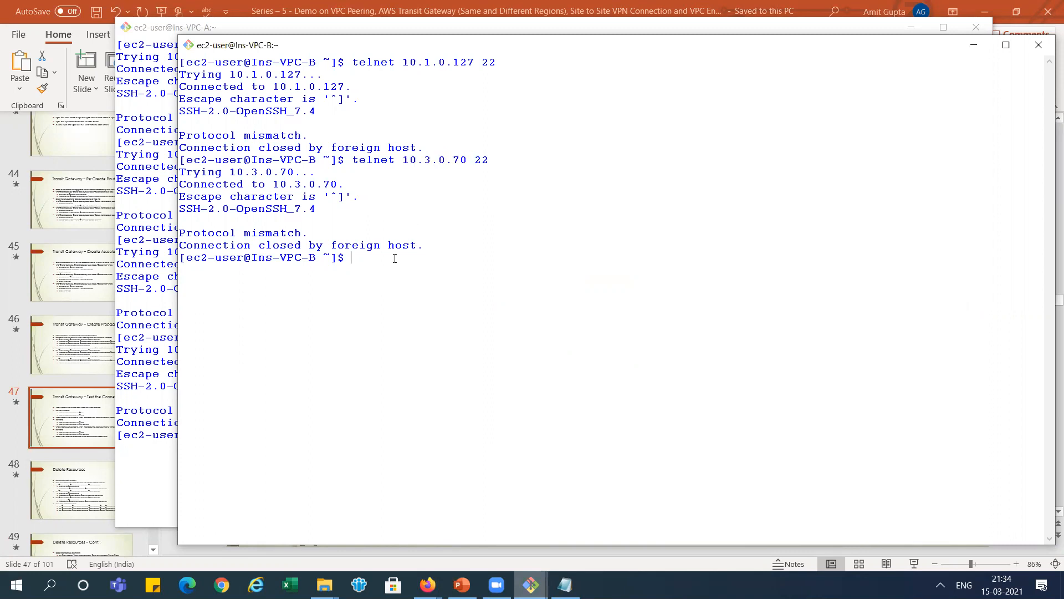
key(Up)
key(Up)
key(Return)
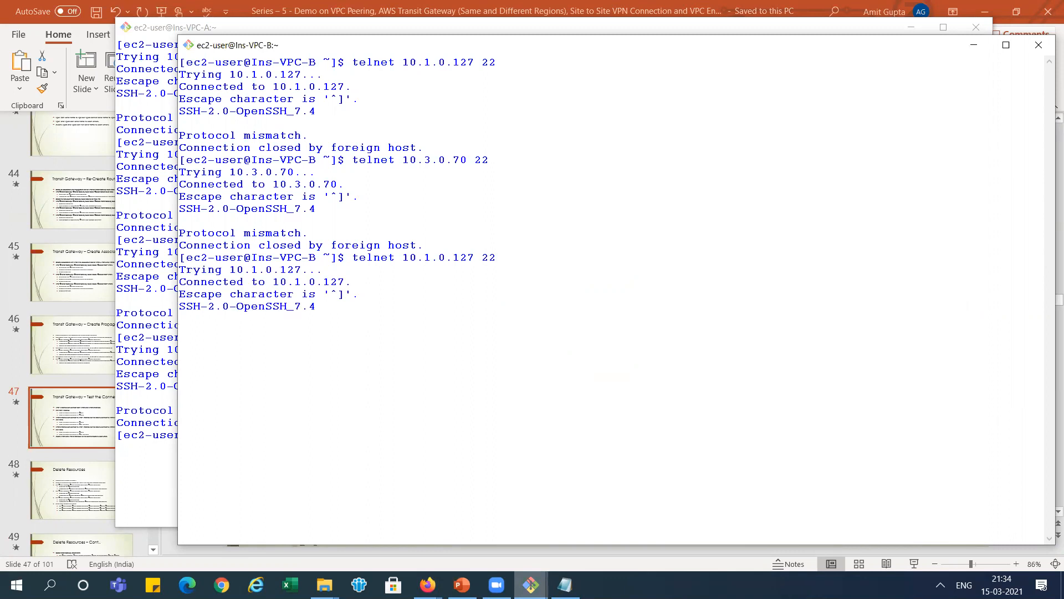
key(Return)
key(Up)
key(Up)
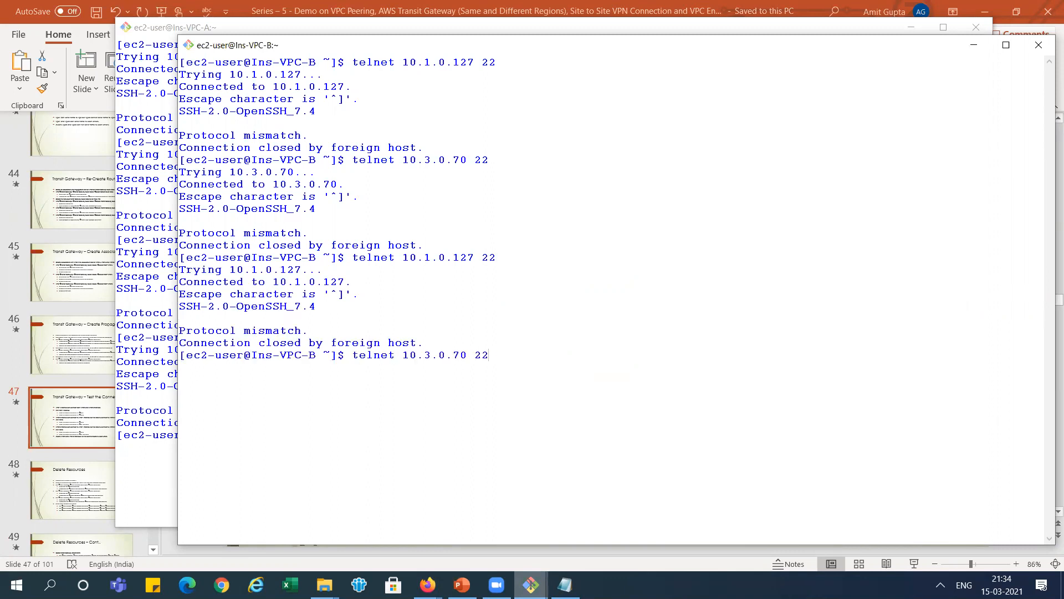
key(Return)
- In the Ins-VPC-C terminal, test port 22 connectivity to VPC-A and VPC-B by running telnet 10.1.0.127 22 and telnet 10.2.0.12 22
mouse_move(535, 582)
click(662, 540)
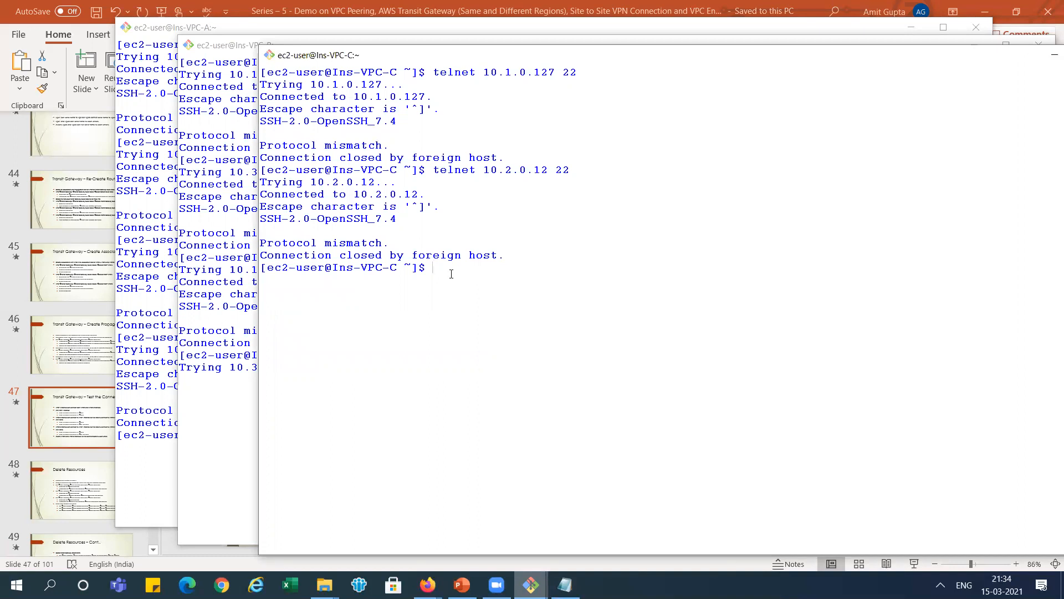
drag(491, 72, 561, 72)
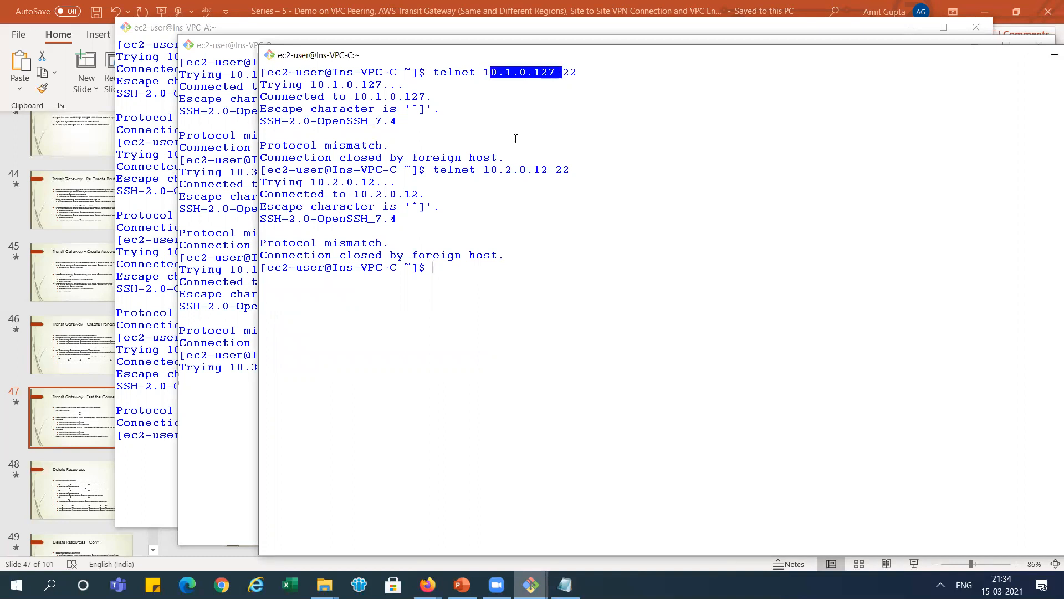
drag(491, 170, 534, 170)
click(463, 270)
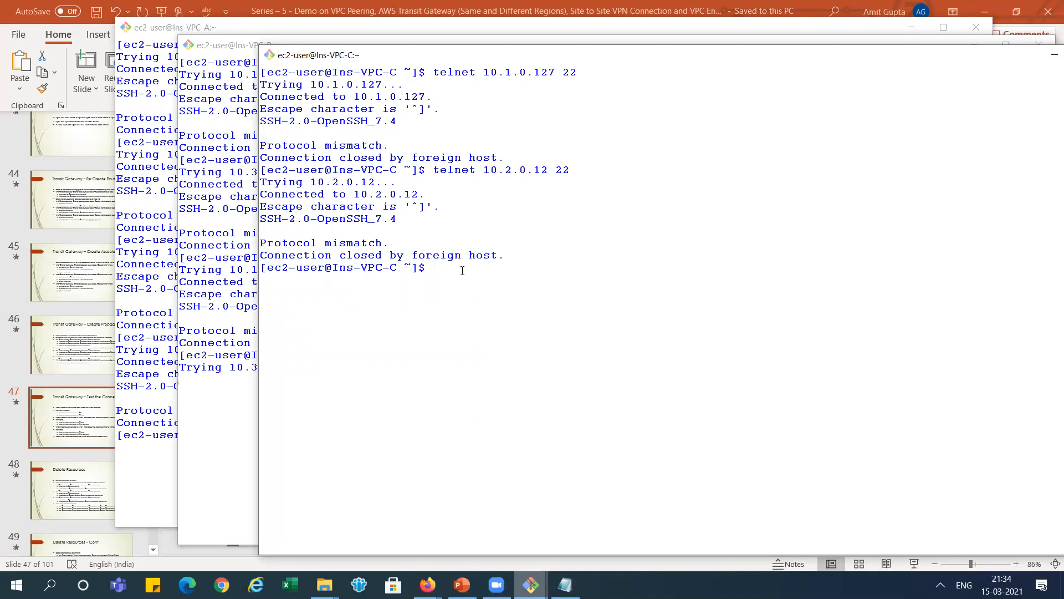
key(Up)
key(Up)
key(Return)
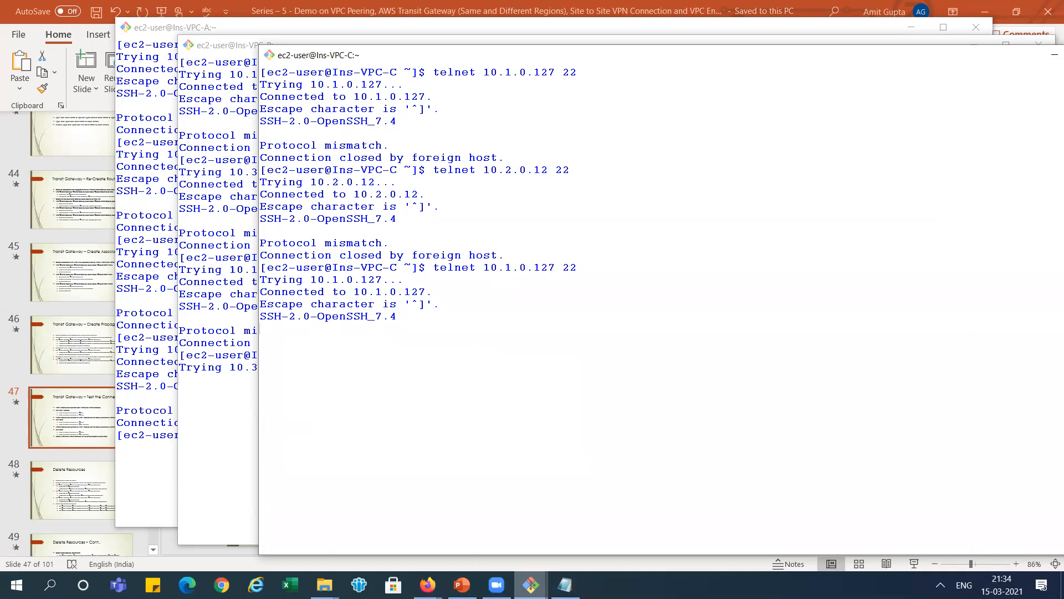
key(Return)
key(Up)
key(Up)
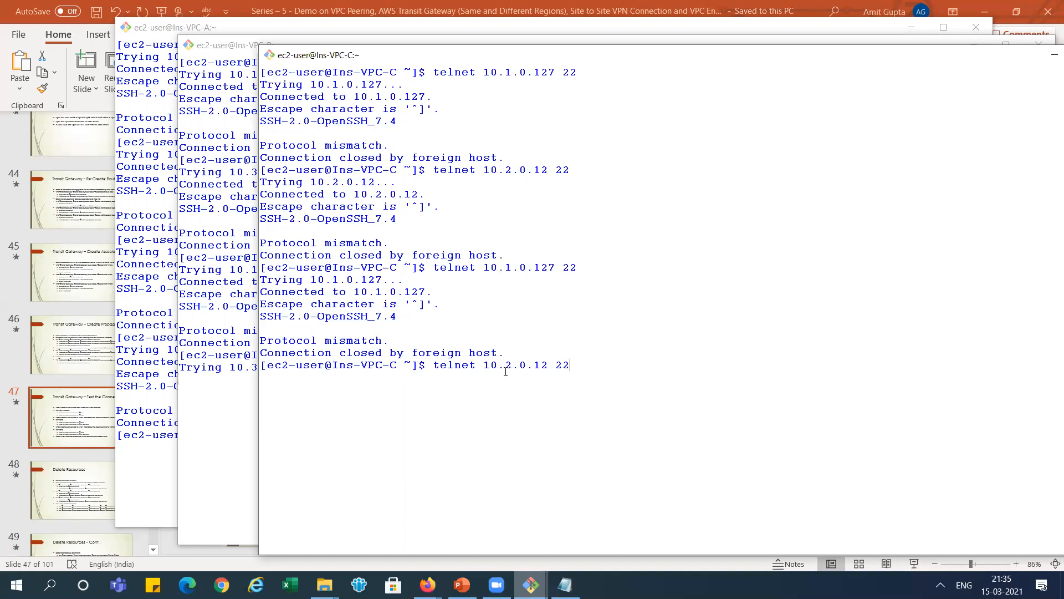
key(Return)
- Review the conclusion on the PowerPoint connection test slide and the EC2 termination instruction on the Delete Resources slide
key(alt+Tab)
key(alt+Tab)
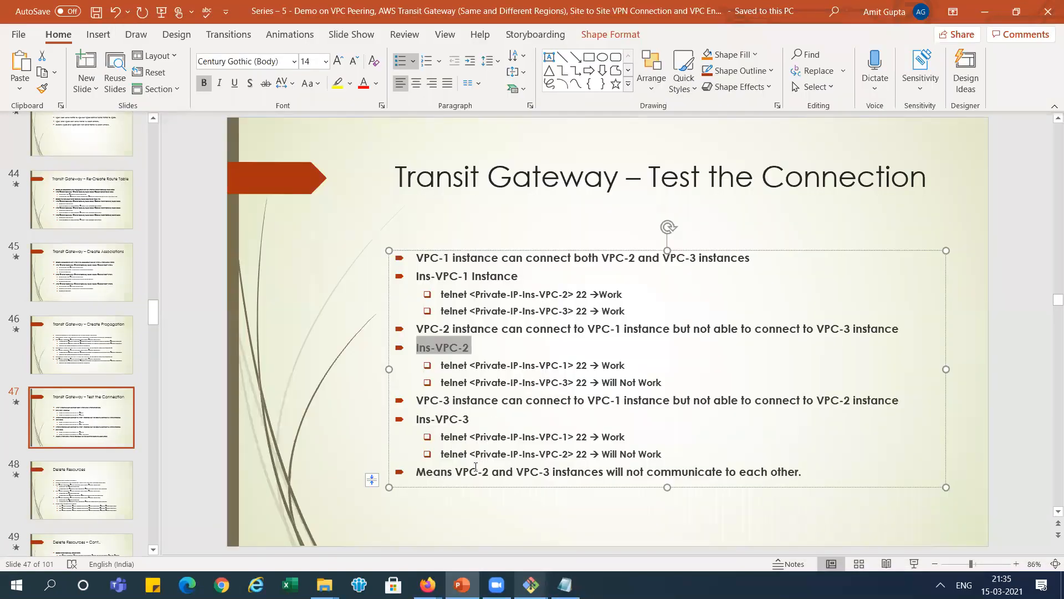
drag(460, 472, 779, 473)
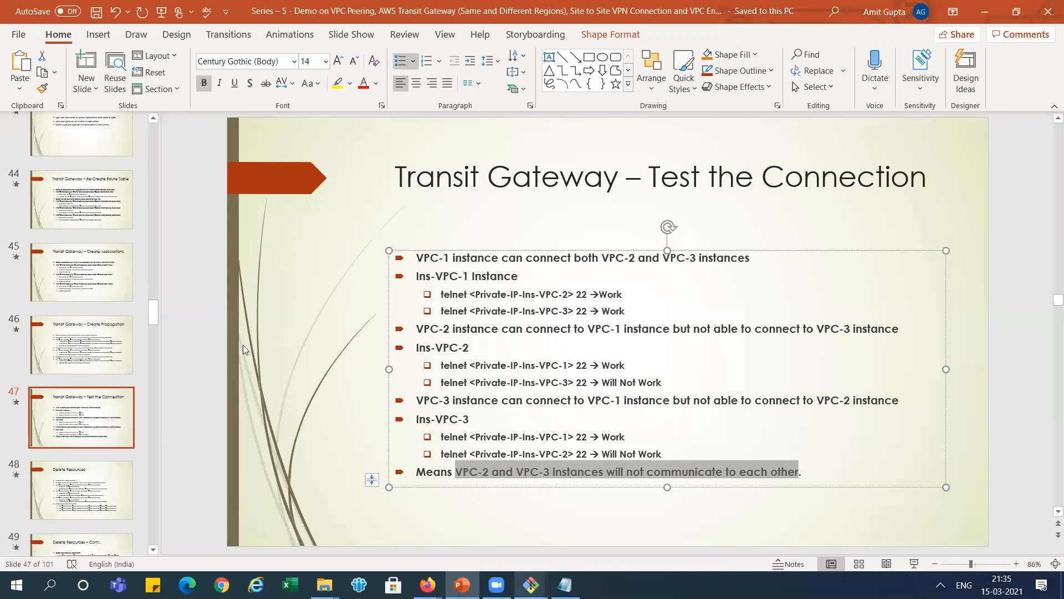
click(87, 499)
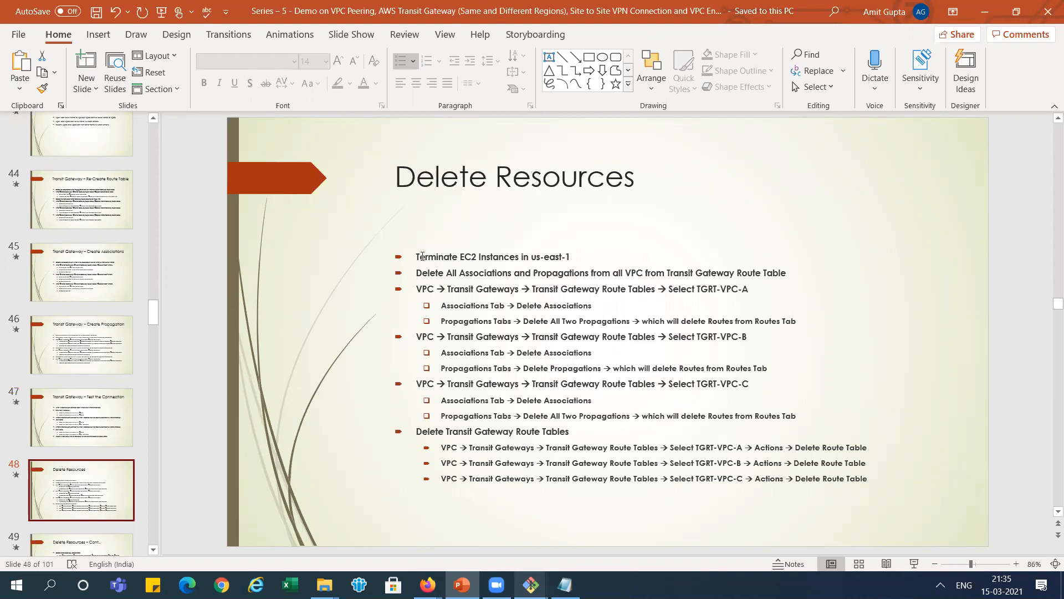
drag(432, 256, 549, 260)
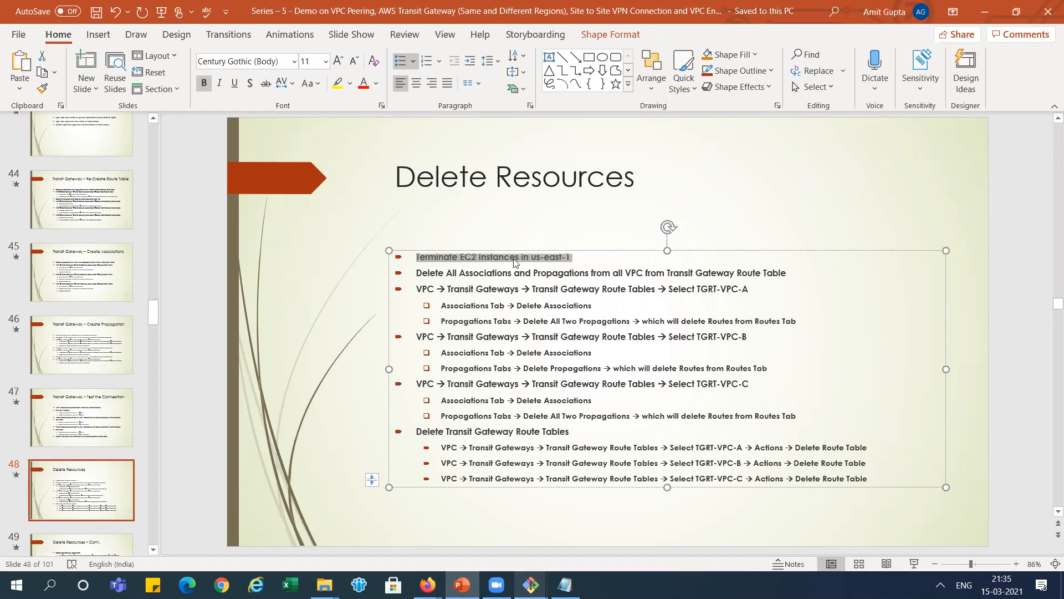
- Switch to the EC2 instances page in the browser, terminate Ins-VPC-A, Ins-VPC-B and Ins-VPC-C together, and refresh the instance list
key(alt+Tab)
key(alt+Tab)
key(alt+Tab)
key(alt+Tab)
key(alt+Tab)
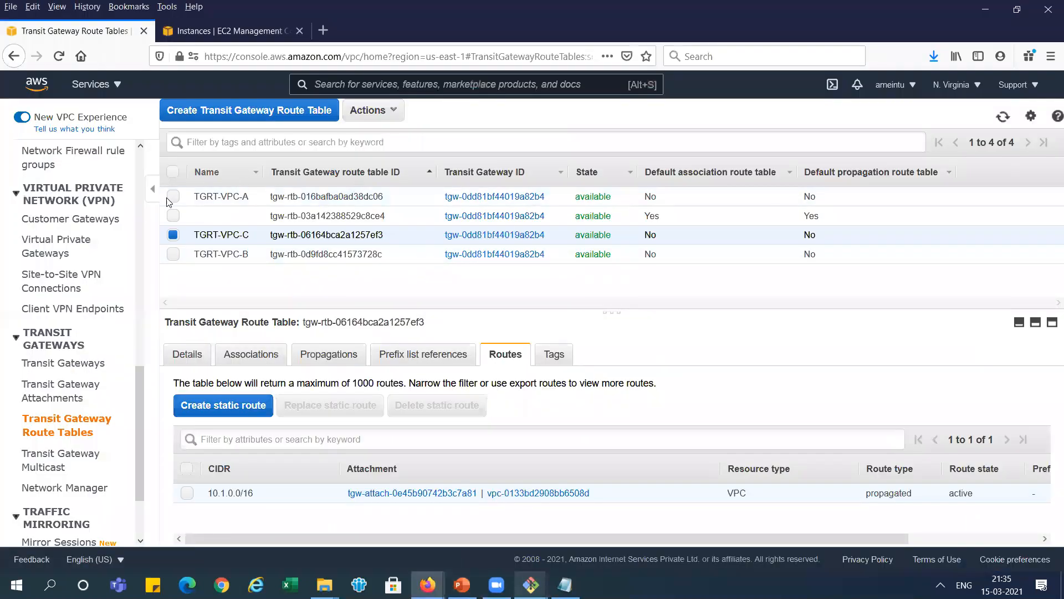
drag(142, 381, 147, 155)
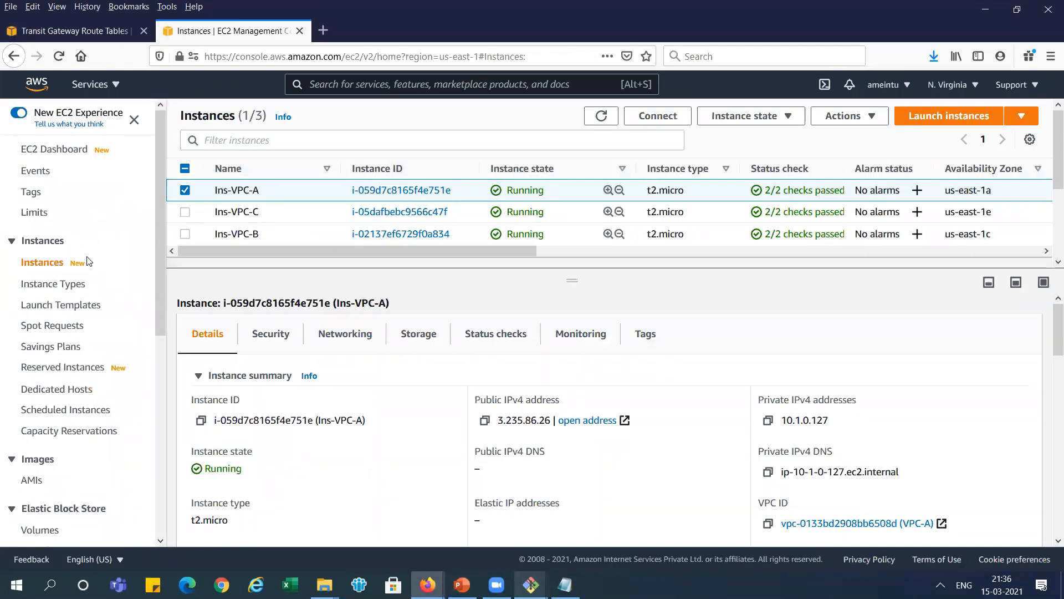
click(185, 212)
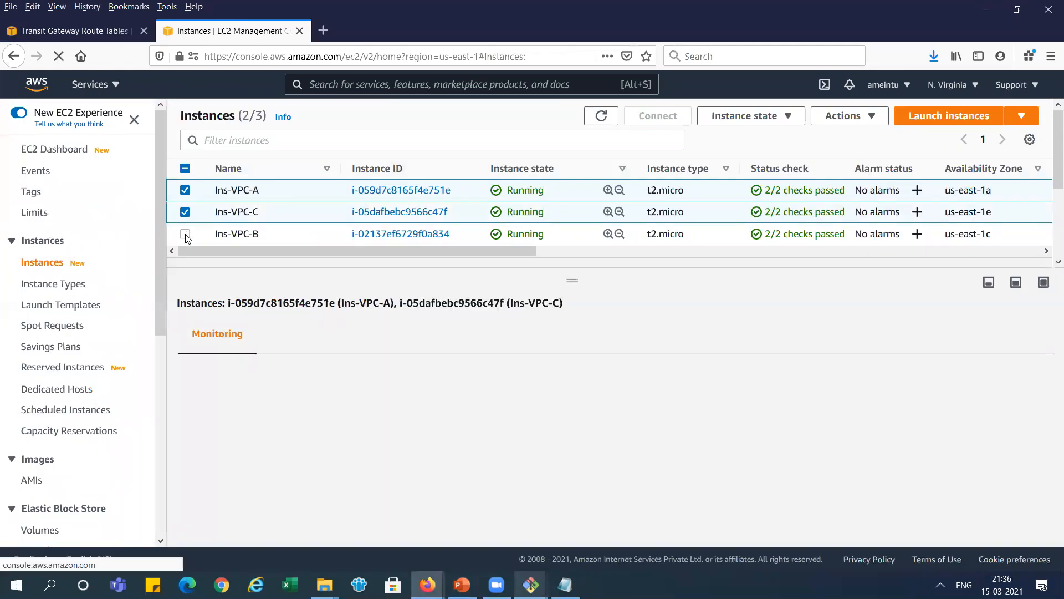
click(185, 233)
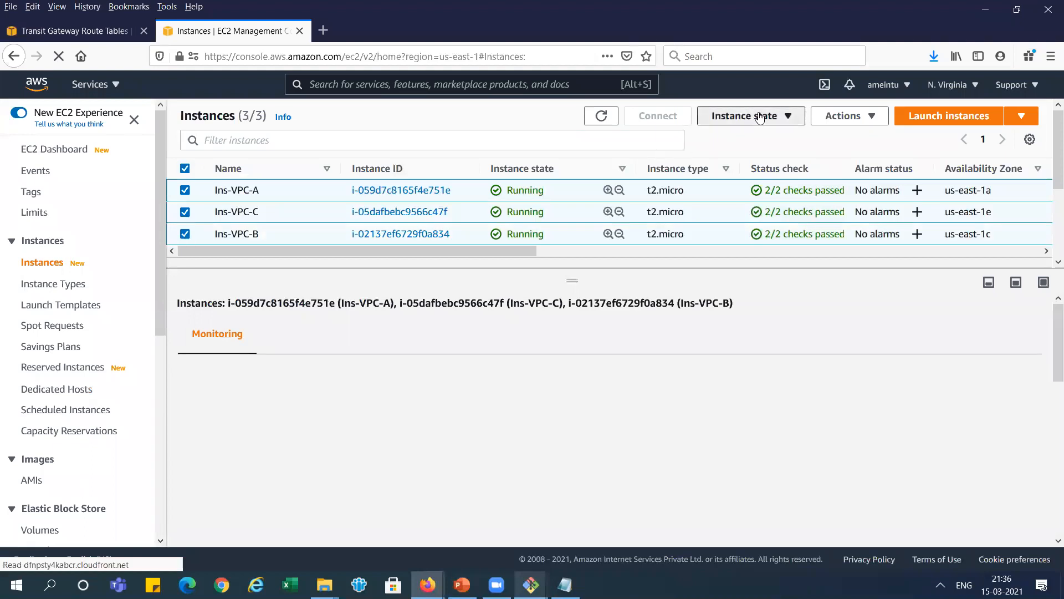
click(728, 119)
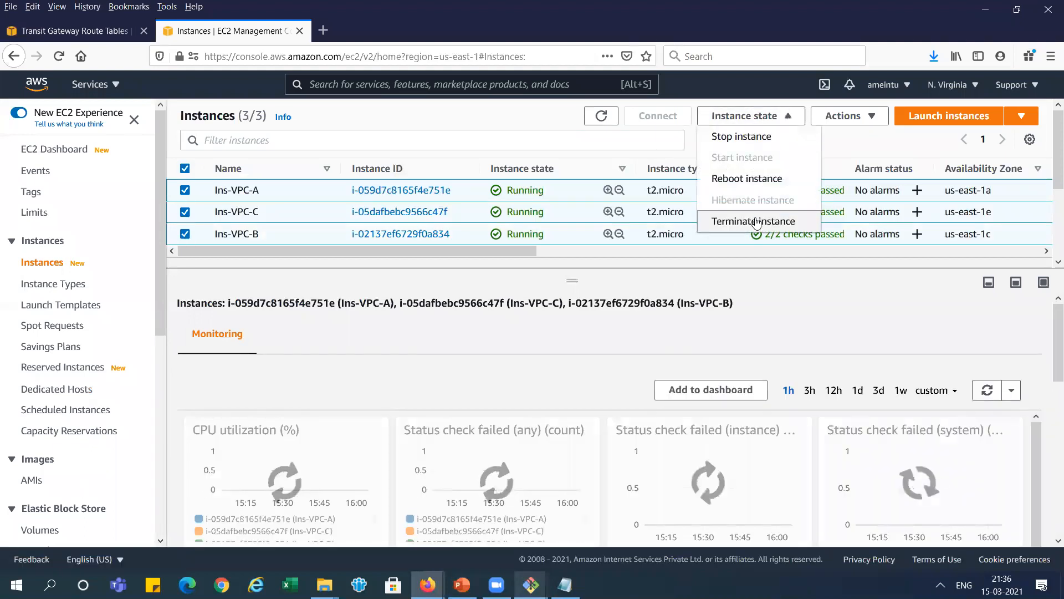
click(757, 222)
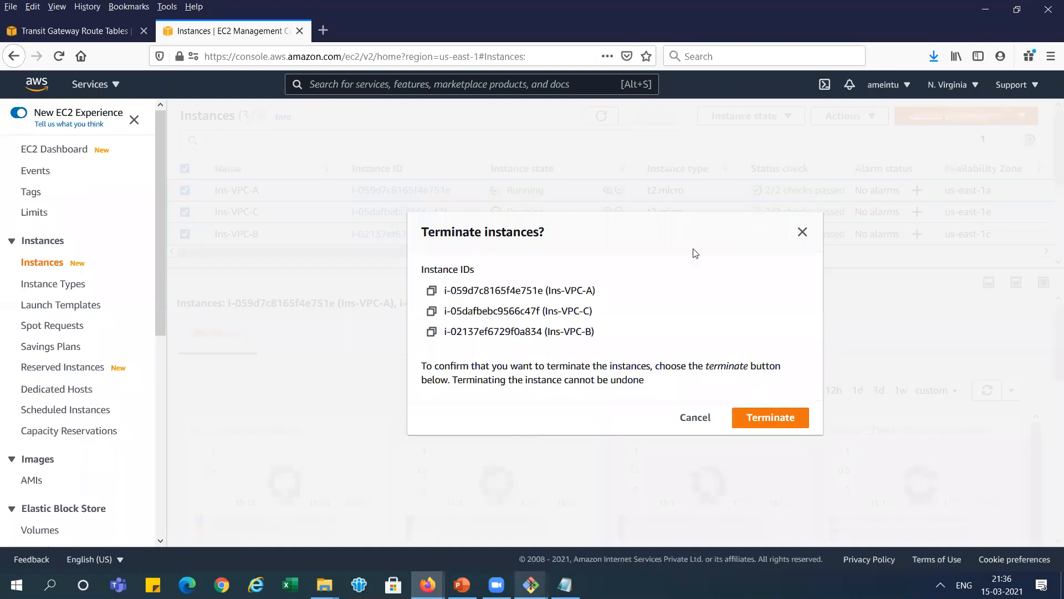
click(771, 417)
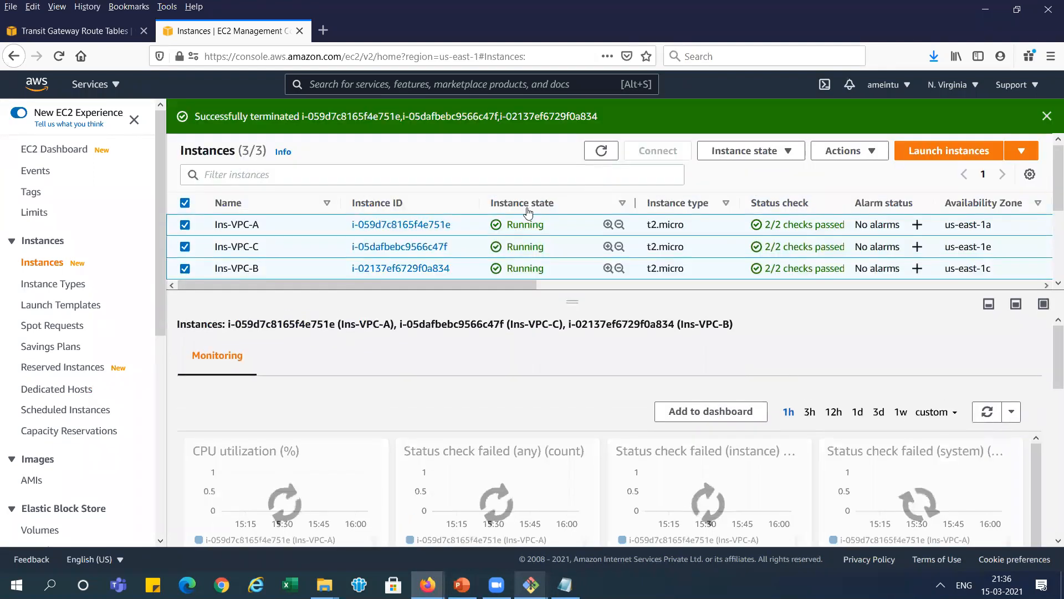
click(1046, 116)
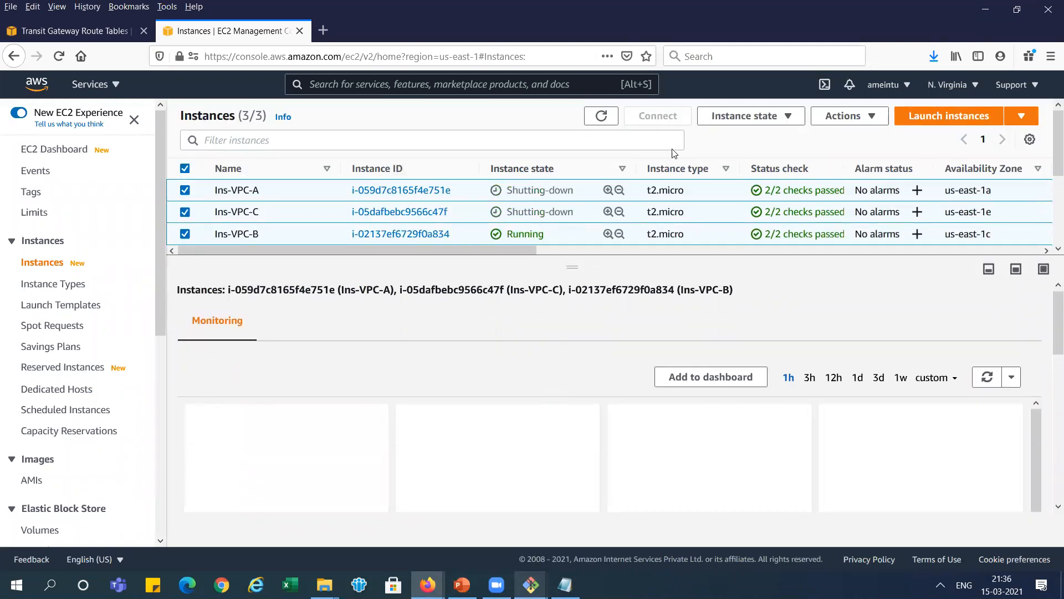
click(603, 116)
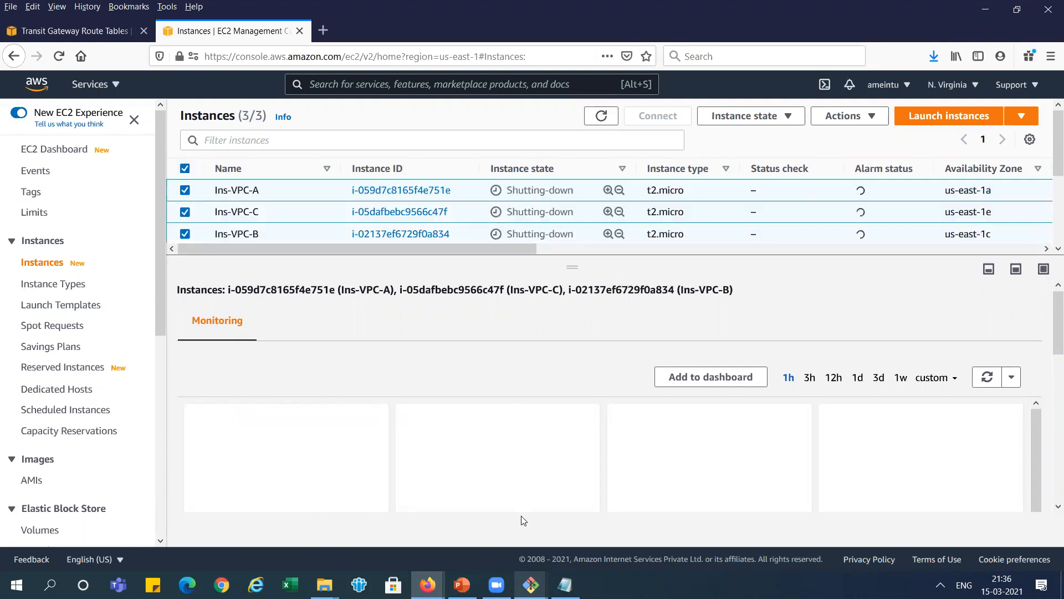
- Switch to PowerPoint and review the instruction to delete all associations and propagations on the Delete Resources slide
mouse_move(531, 583)
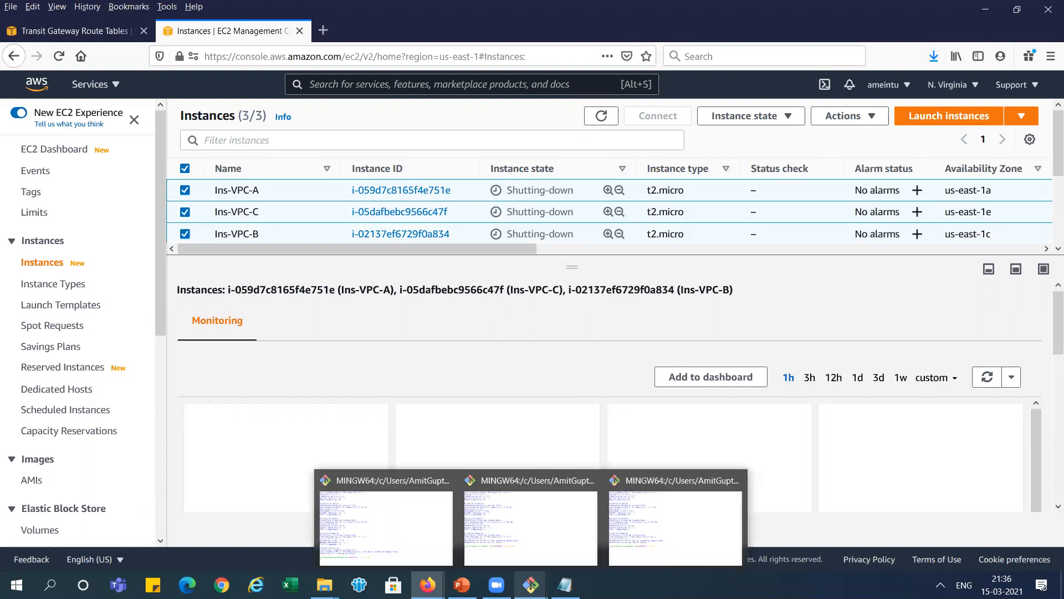
mouse_move(462, 584)
click(468, 527)
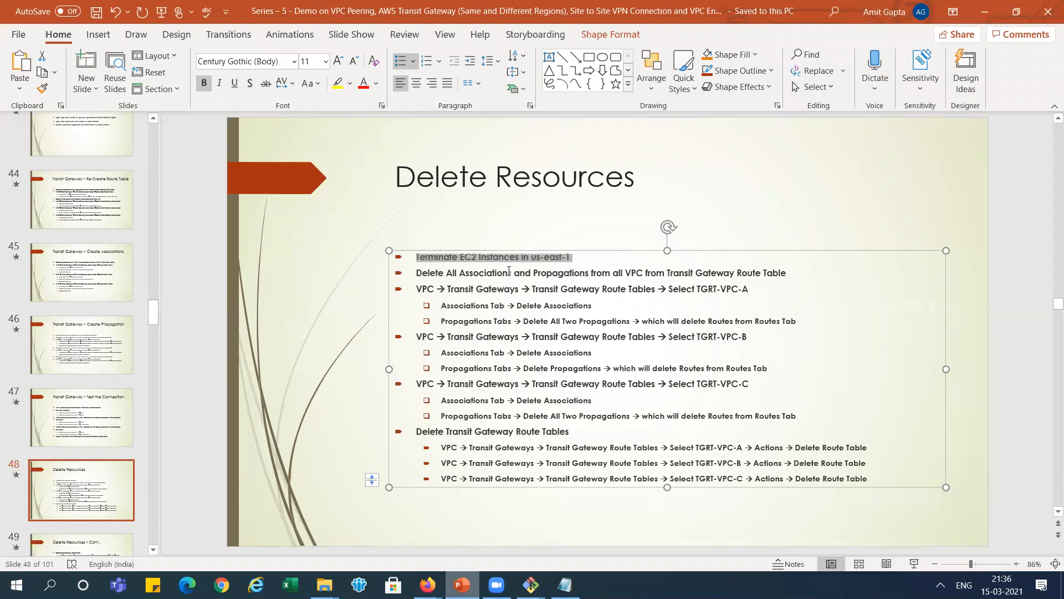
drag(514, 271, 693, 274)
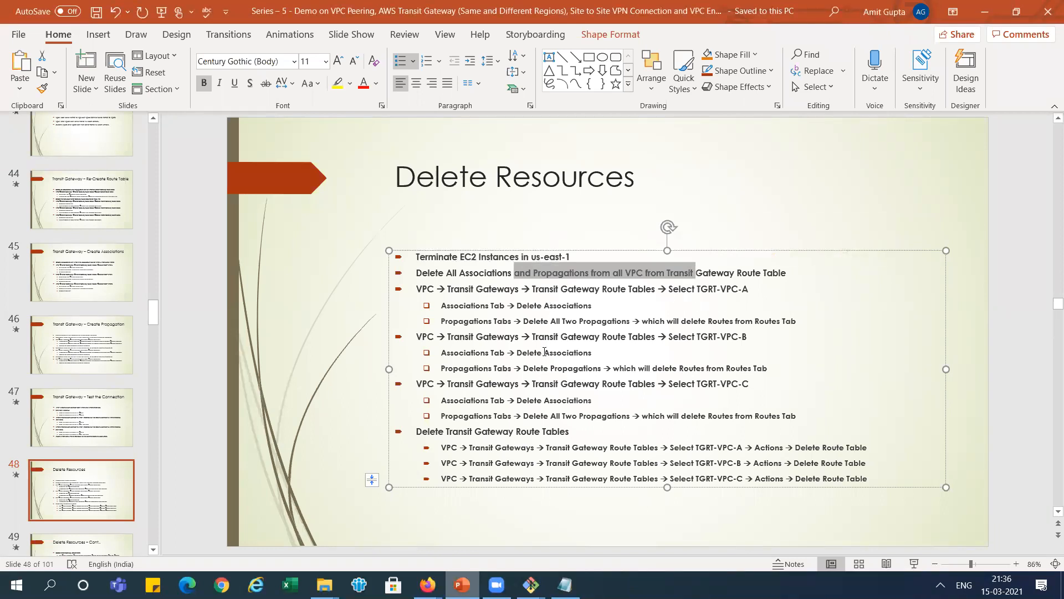
- Return to the transit gateway route tables in the browser and delete the VPC-A propagation from TGRT-VPC-C
key(alt+Tab)
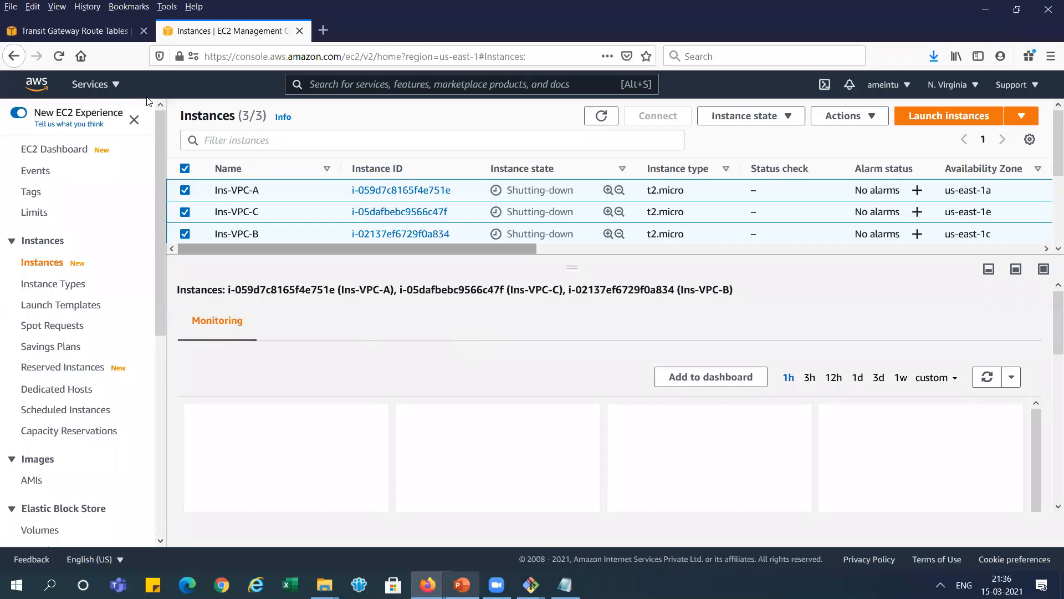
click(113, 40)
drag(137, 177, 135, 429)
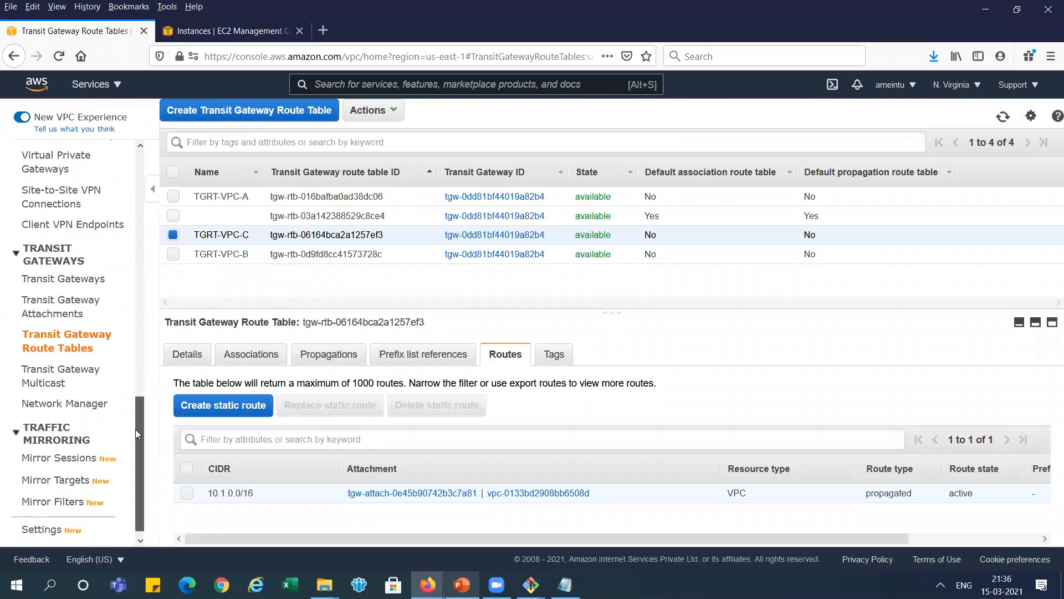
click(73, 344)
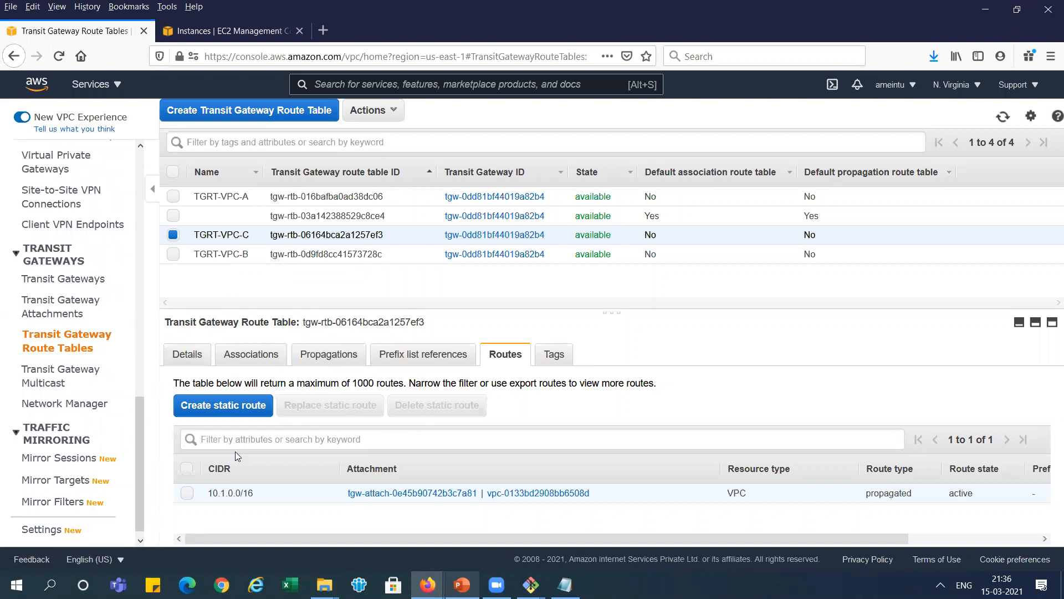
click(189, 496)
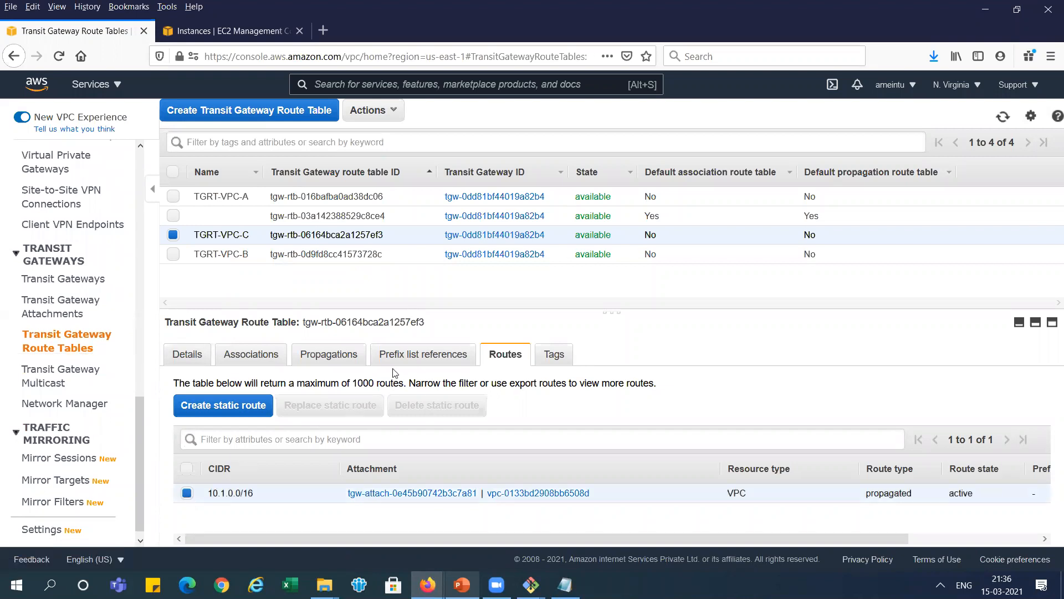
click(329, 358)
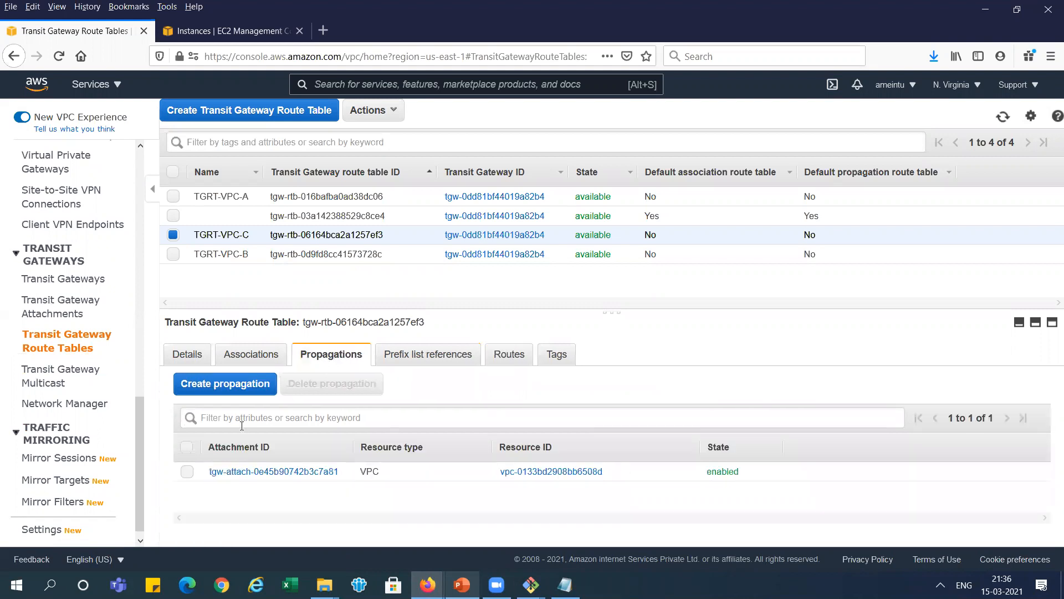
click(187, 473)
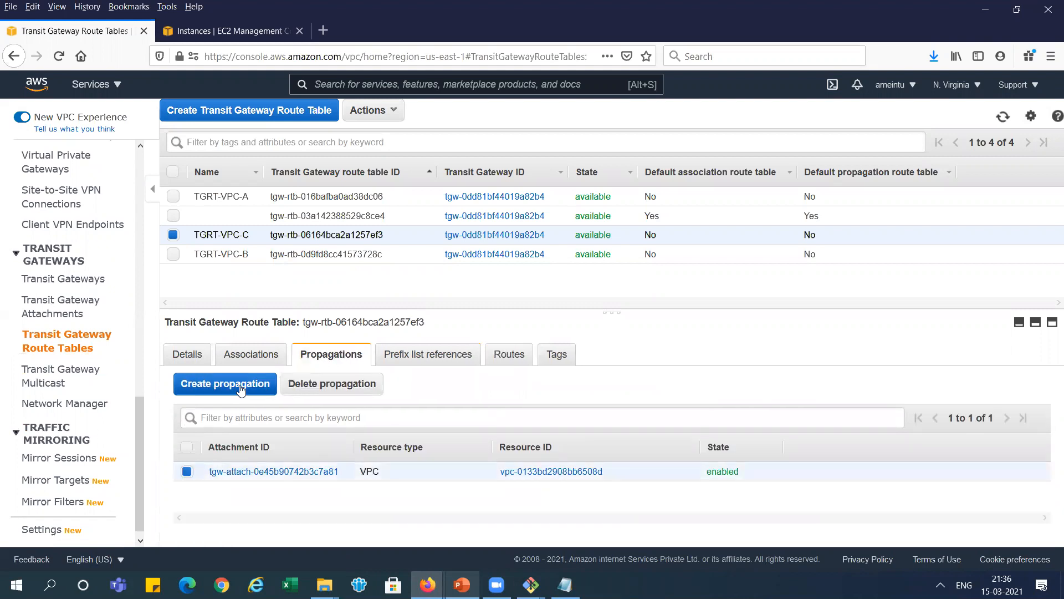
click(341, 383)
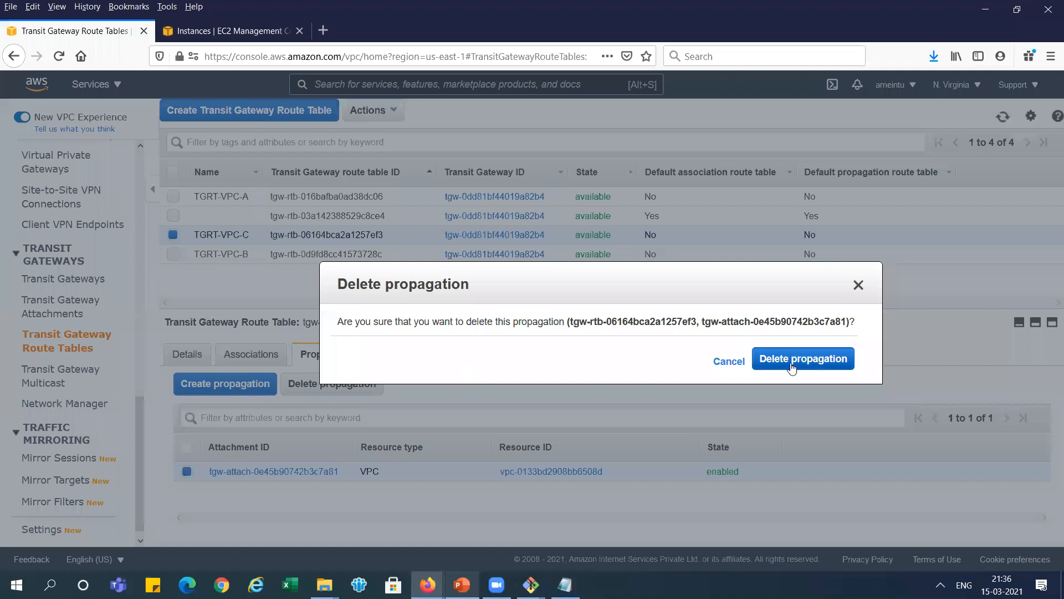
click(791, 360)
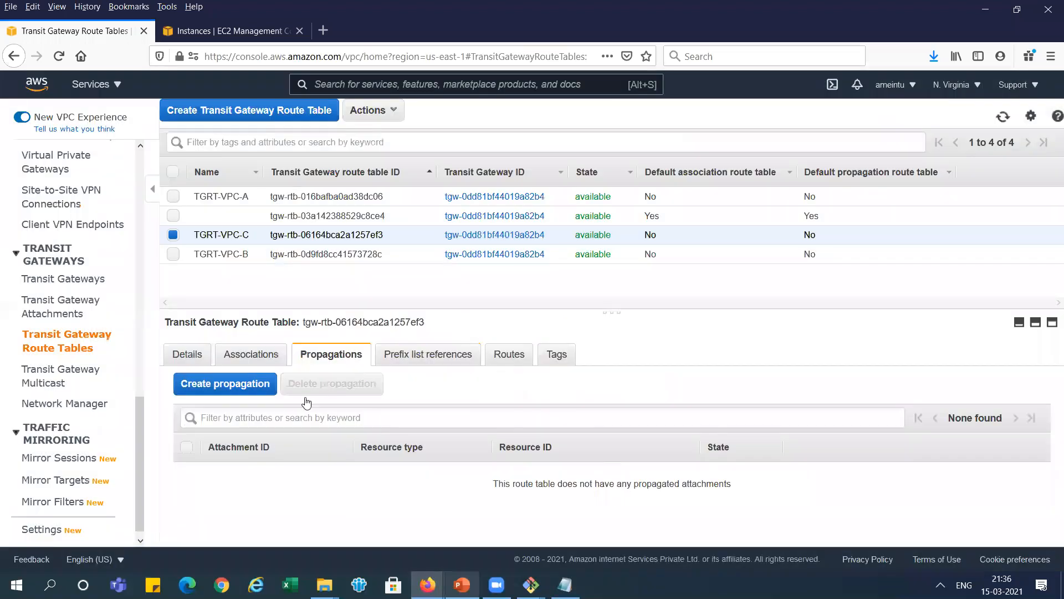
- Delete the VPC attachment association from the TGRT-VPC-C route table
click(238, 354)
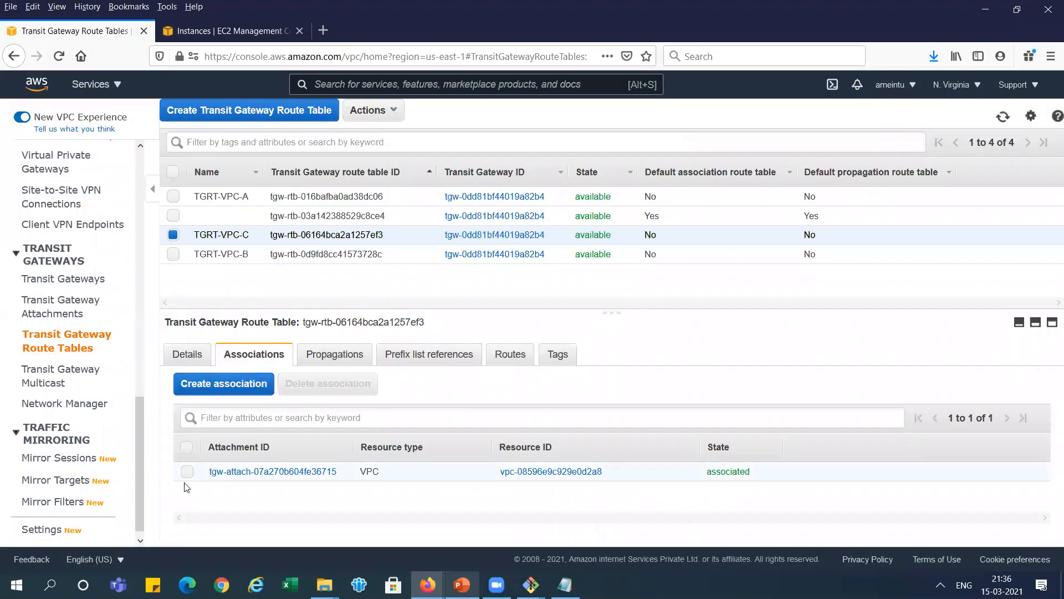
click(187, 473)
click(340, 383)
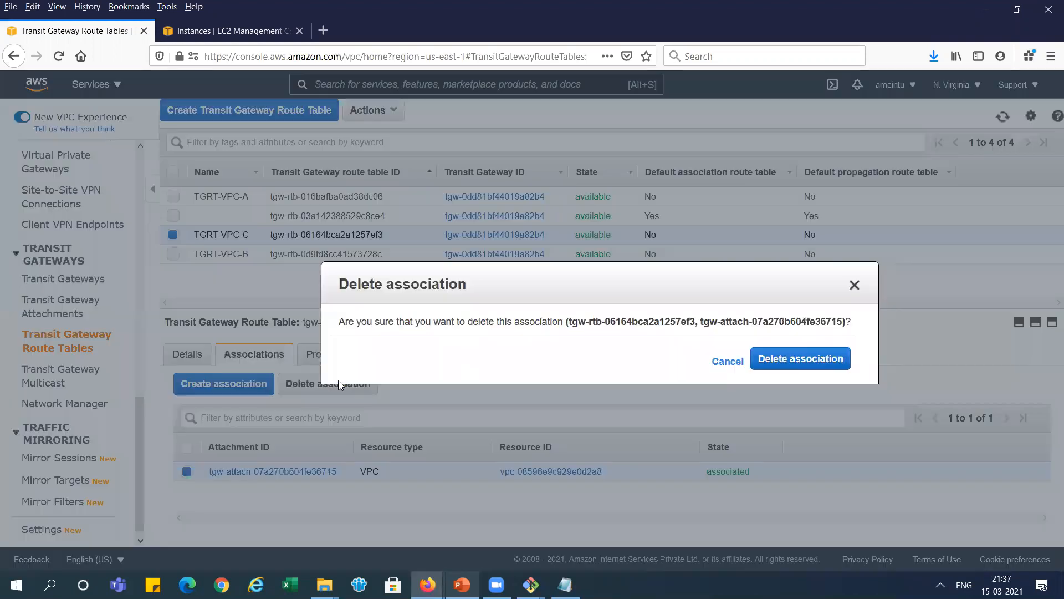
click(799, 361)
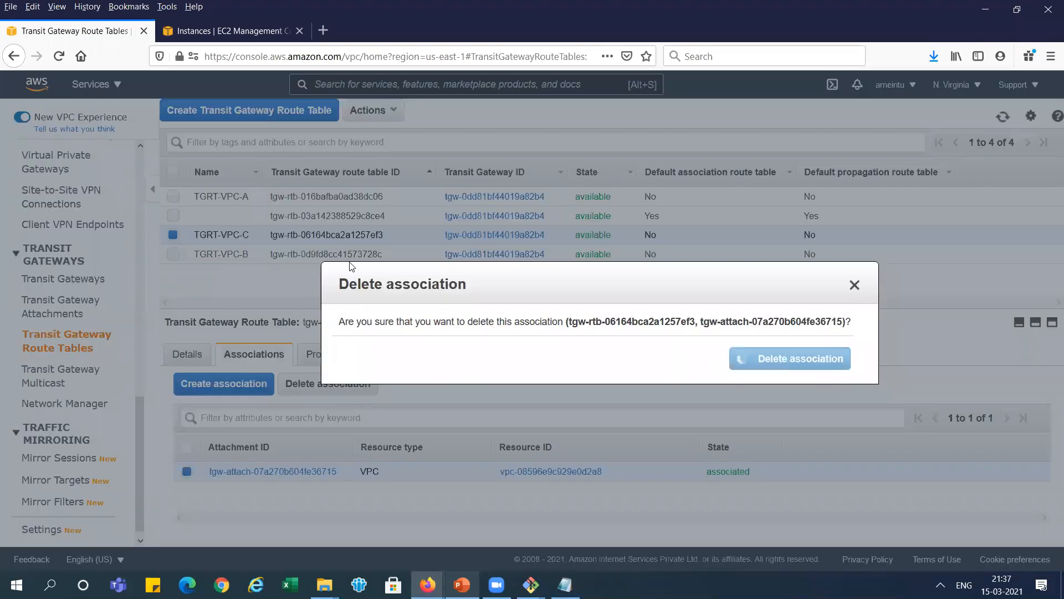
- Select only the TGRT-VPC-B route table and delete its VPC attachment association
click(174, 255)
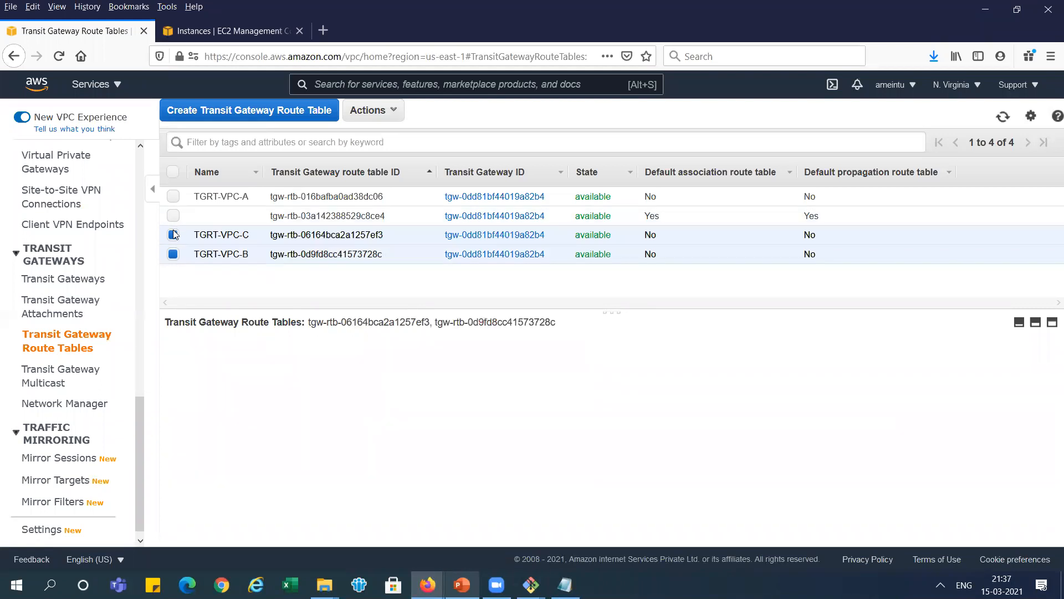
click(199, 257)
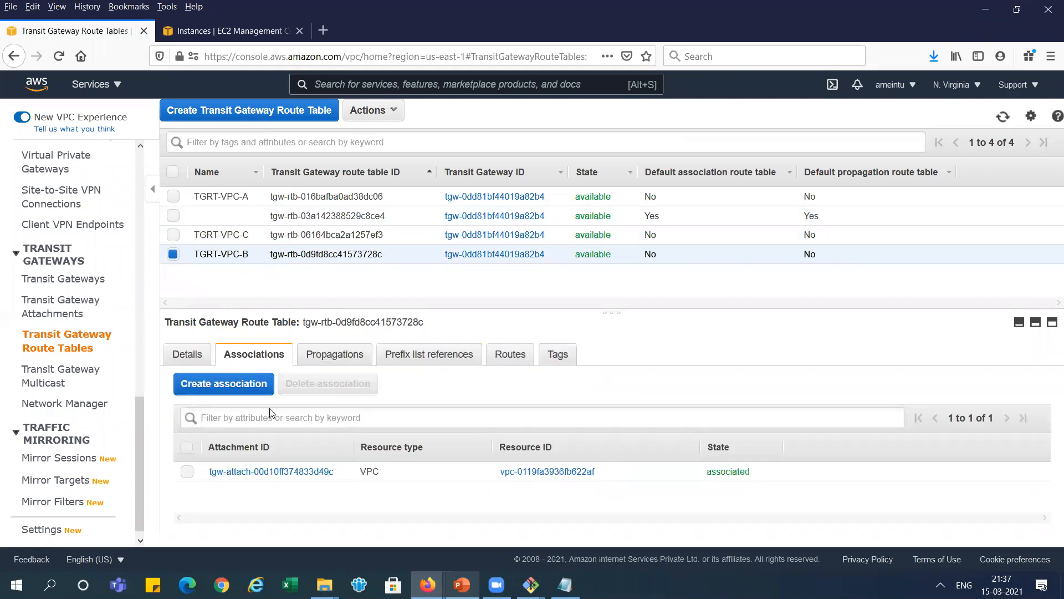
click(188, 472)
click(330, 385)
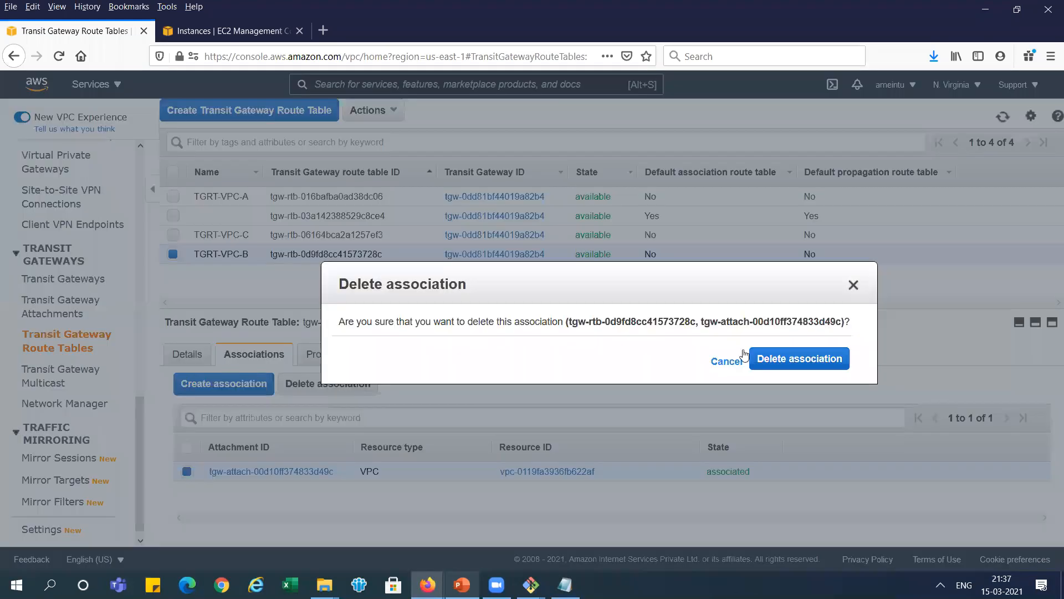
click(787, 358)
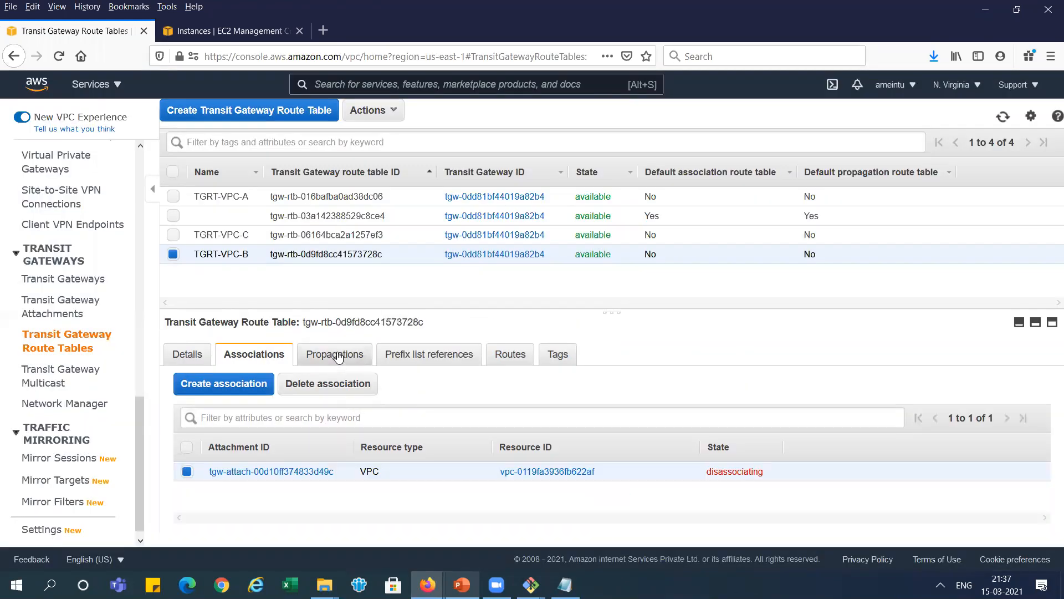
- Delete the VPC-A propagation from TGRT-VPC-B and check the table's routes, propagations and associations
click(339, 357)
click(188, 472)
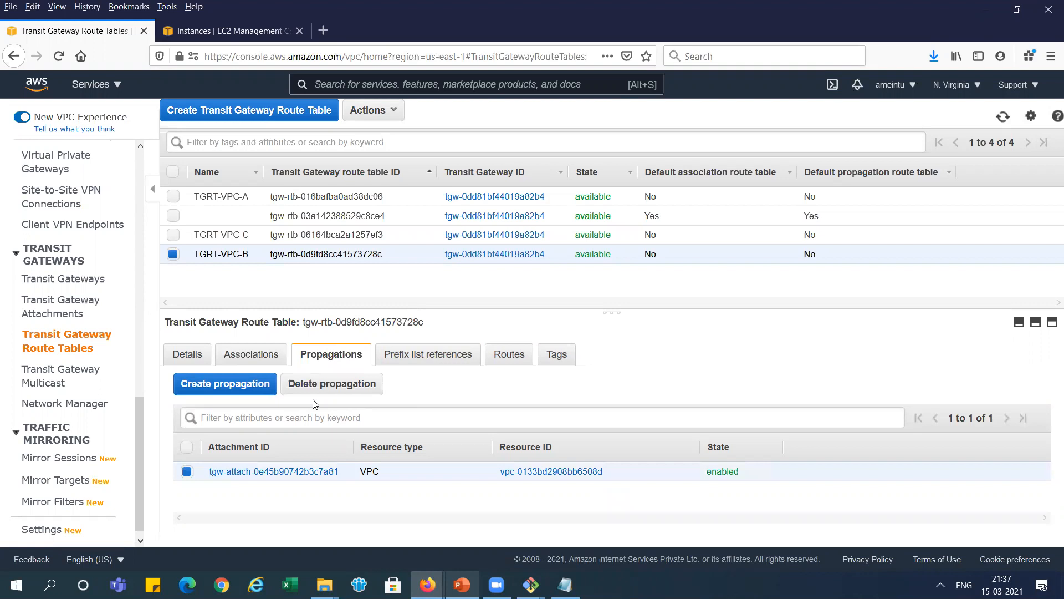
click(339, 386)
click(804, 360)
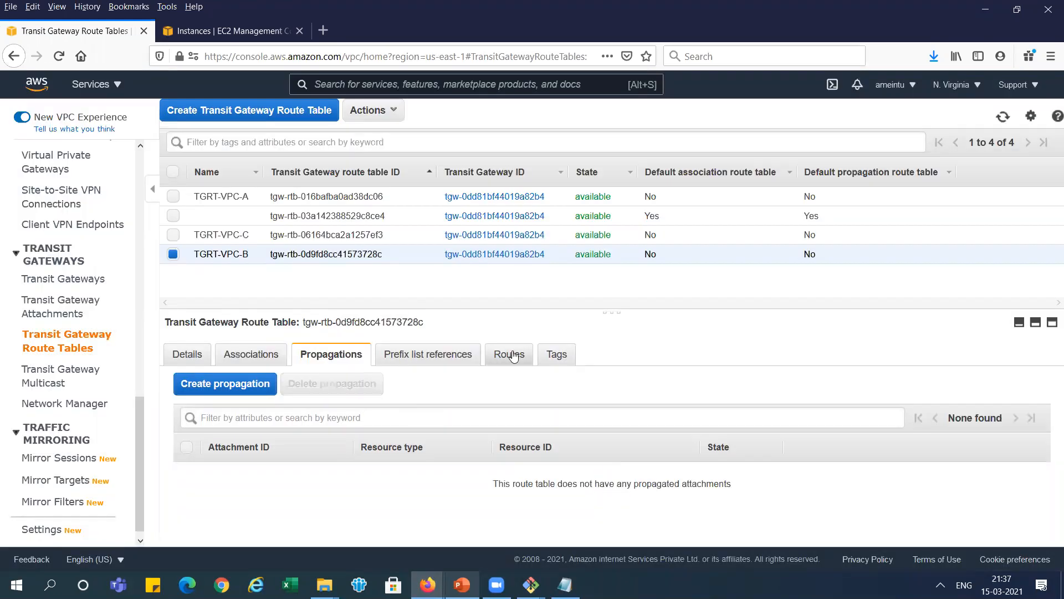
click(510, 355)
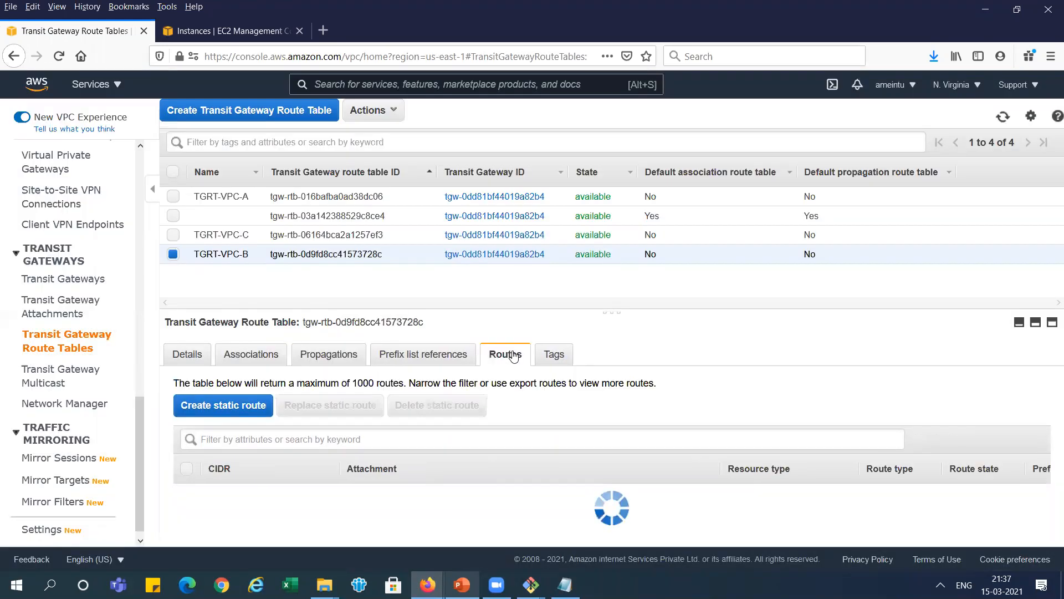
click(327, 359)
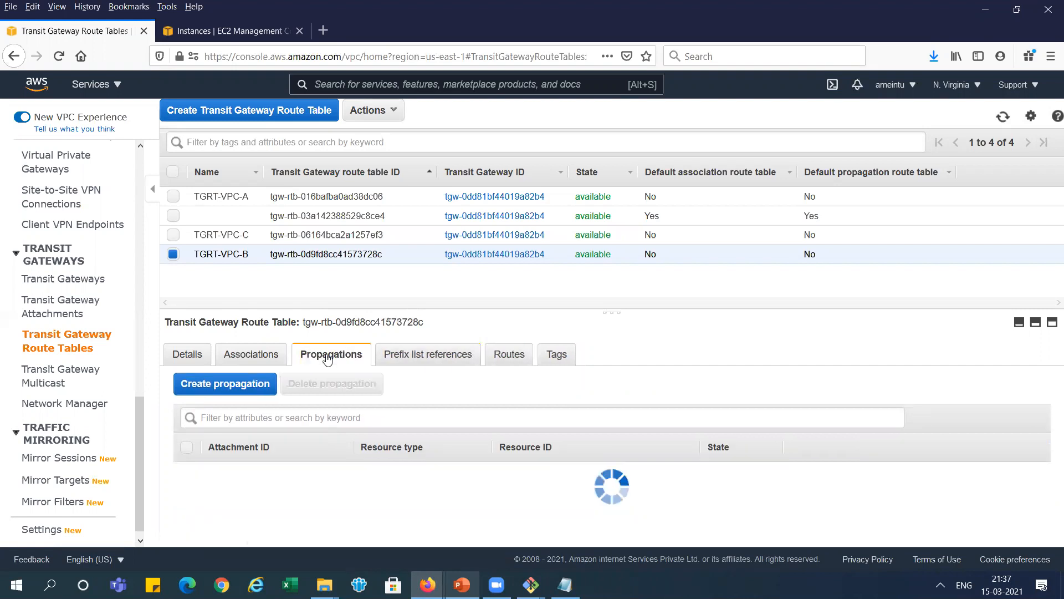
click(515, 356)
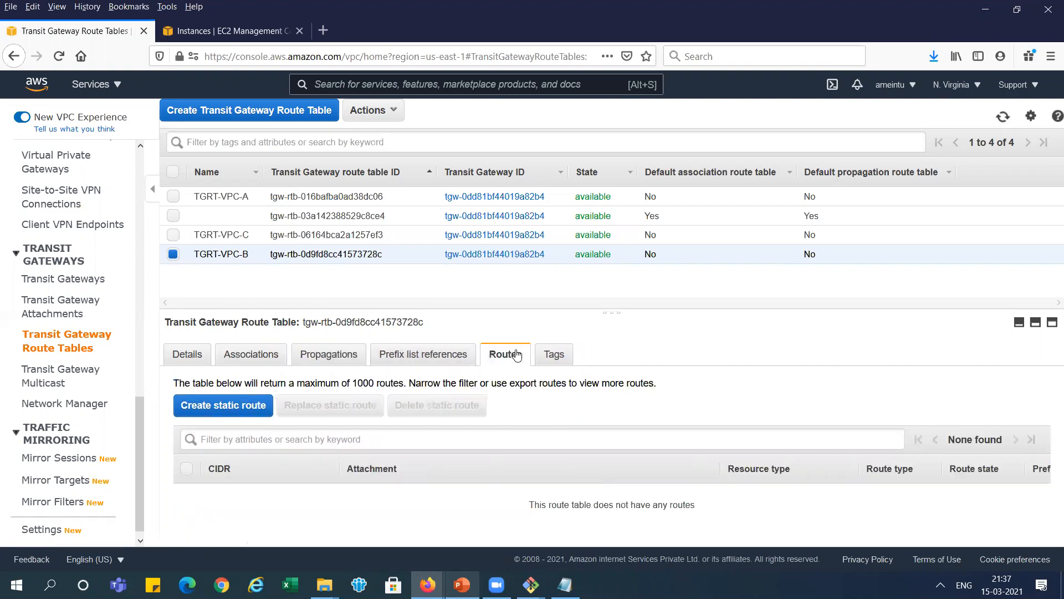
click(252, 355)
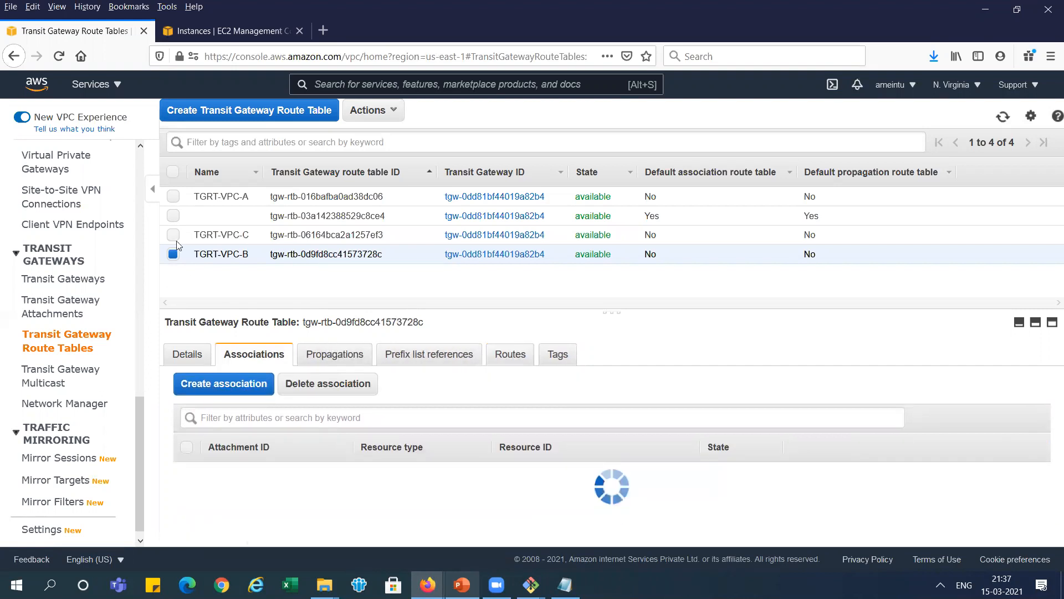
- Select only the TGRT-VPC-A route table and delete its VPC attachment association
click(173, 196)
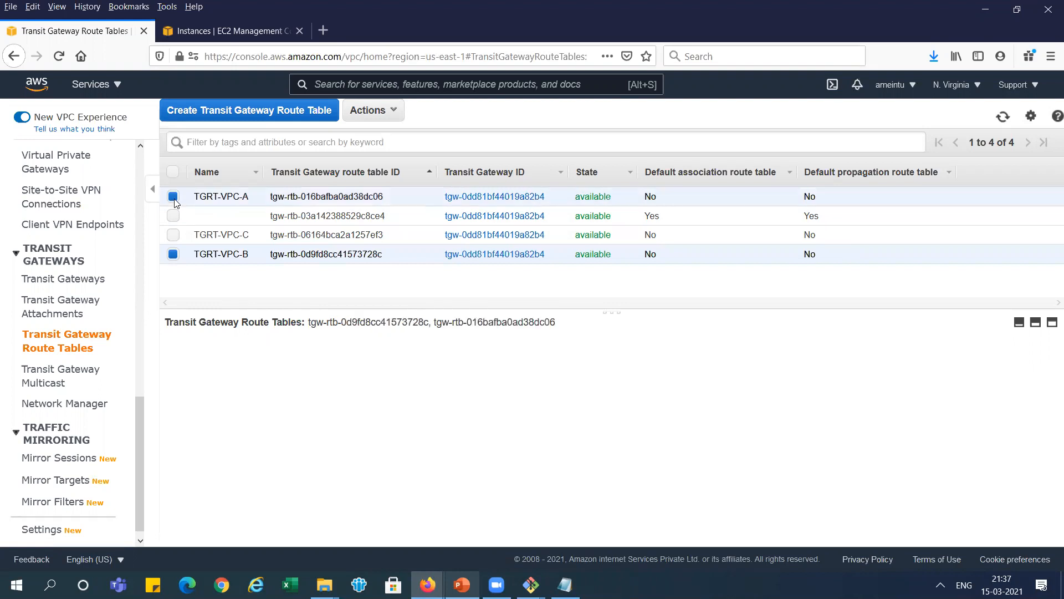
click(173, 254)
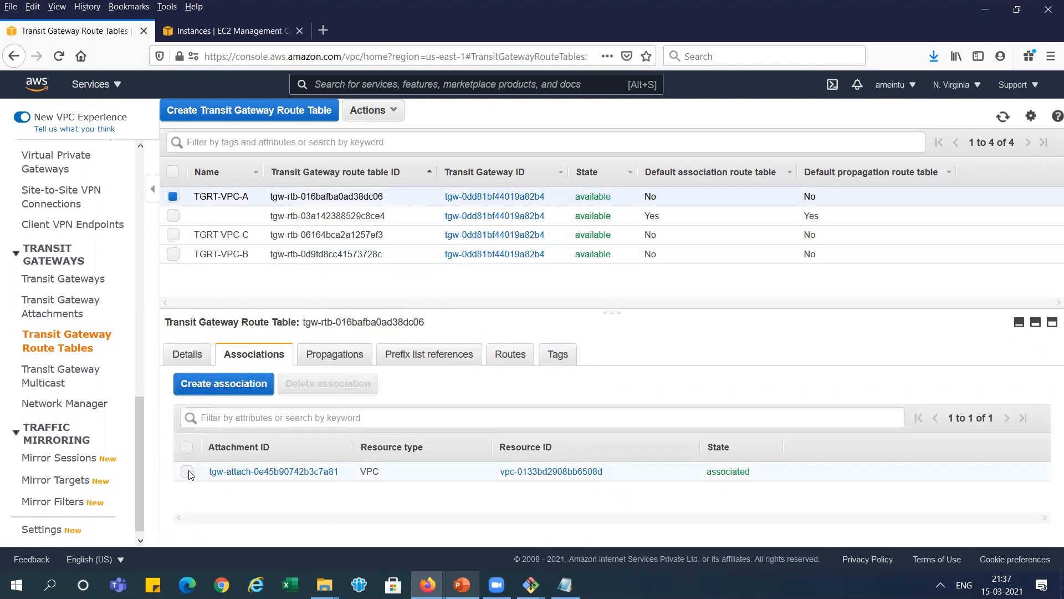
click(188, 472)
click(347, 394)
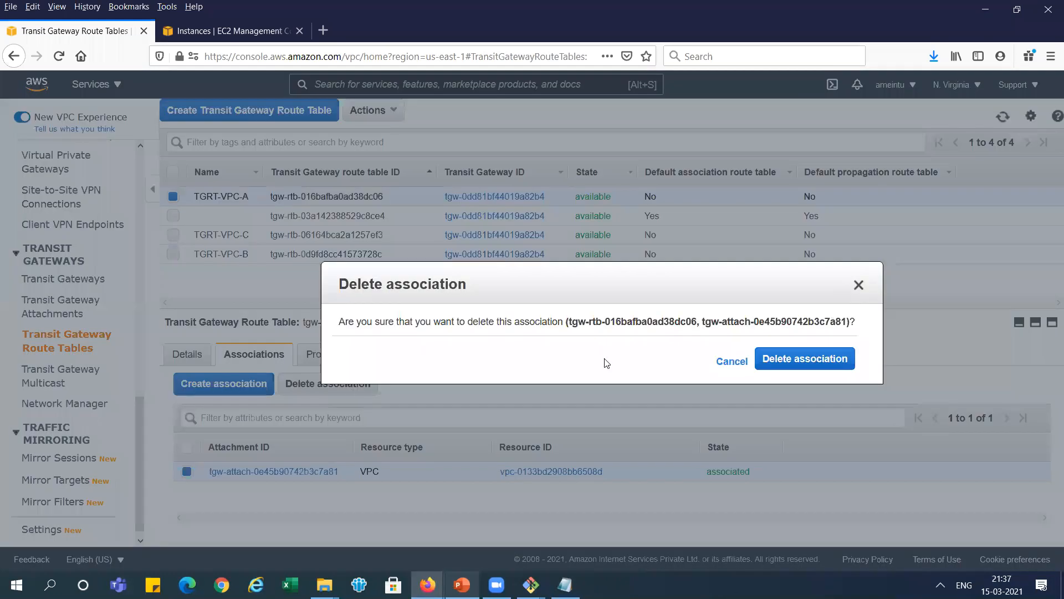
click(812, 363)
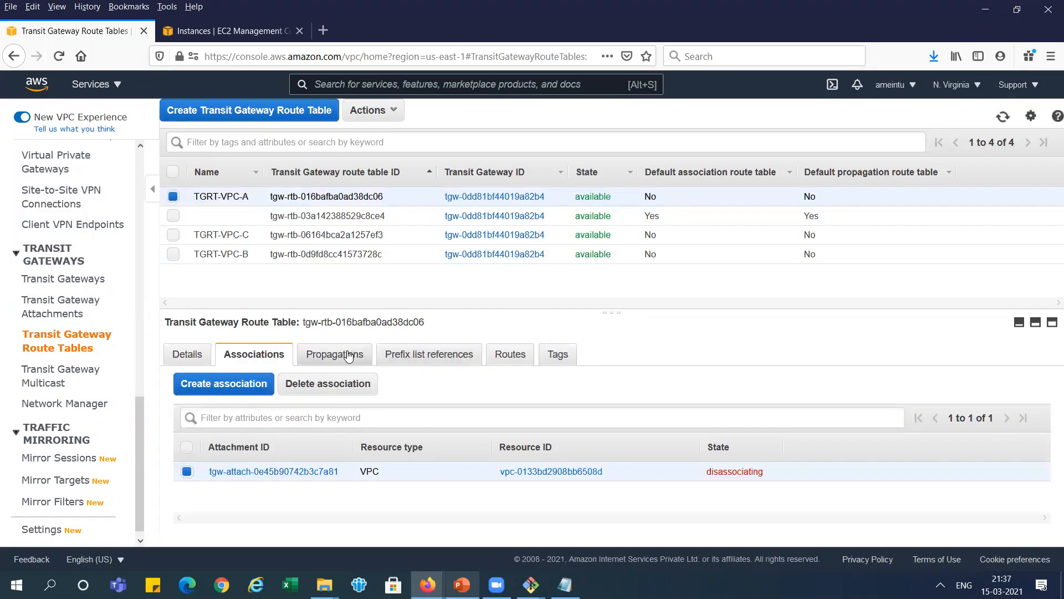
- Delete both VPC attachment propagations from the TGRT-VPC-A route table and refresh the route table list
click(349, 356)
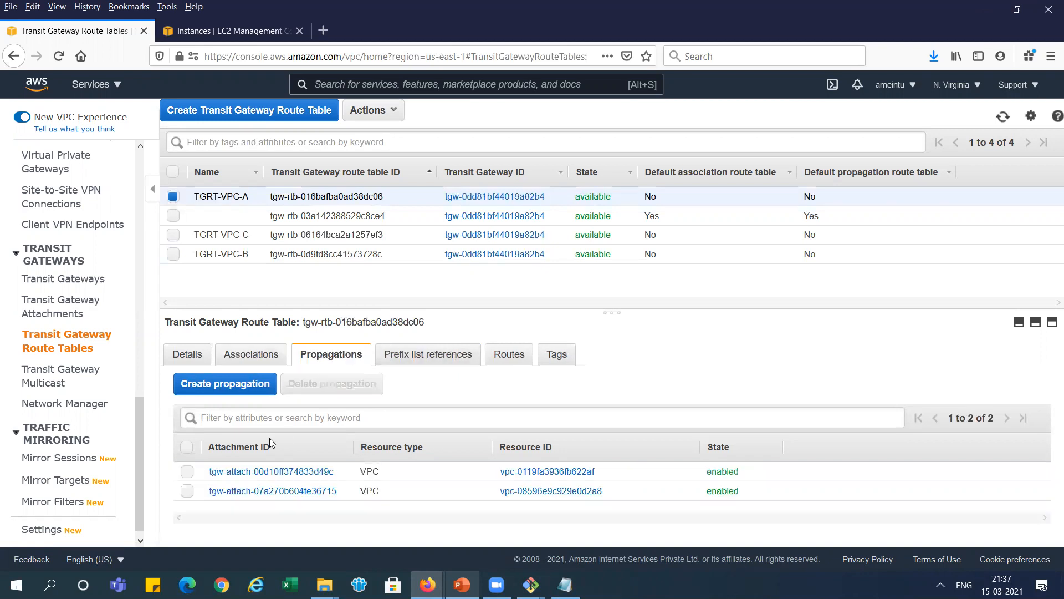
click(188, 472)
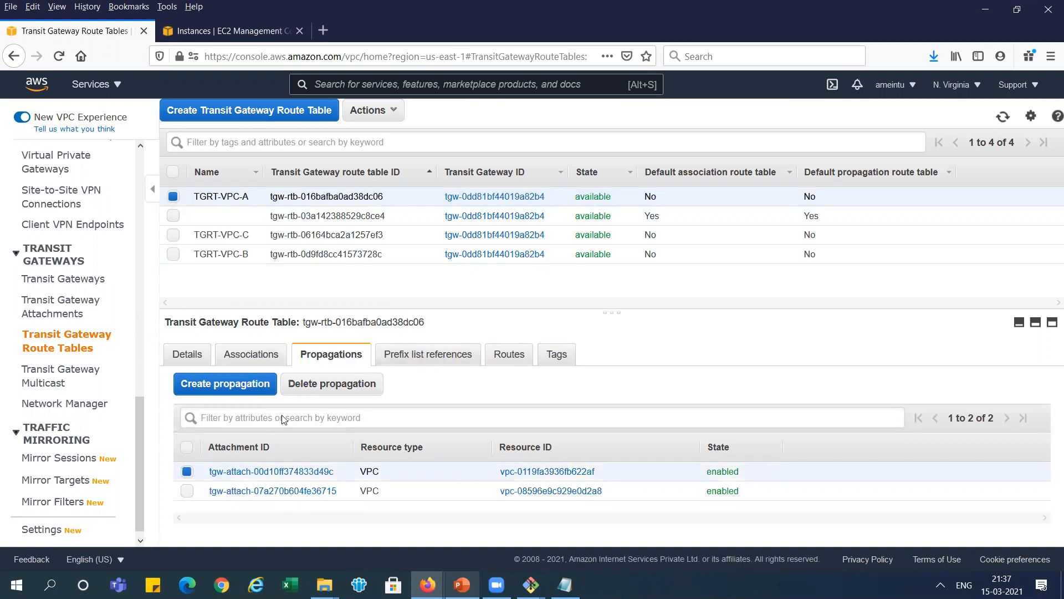
click(341, 384)
click(803, 363)
click(187, 472)
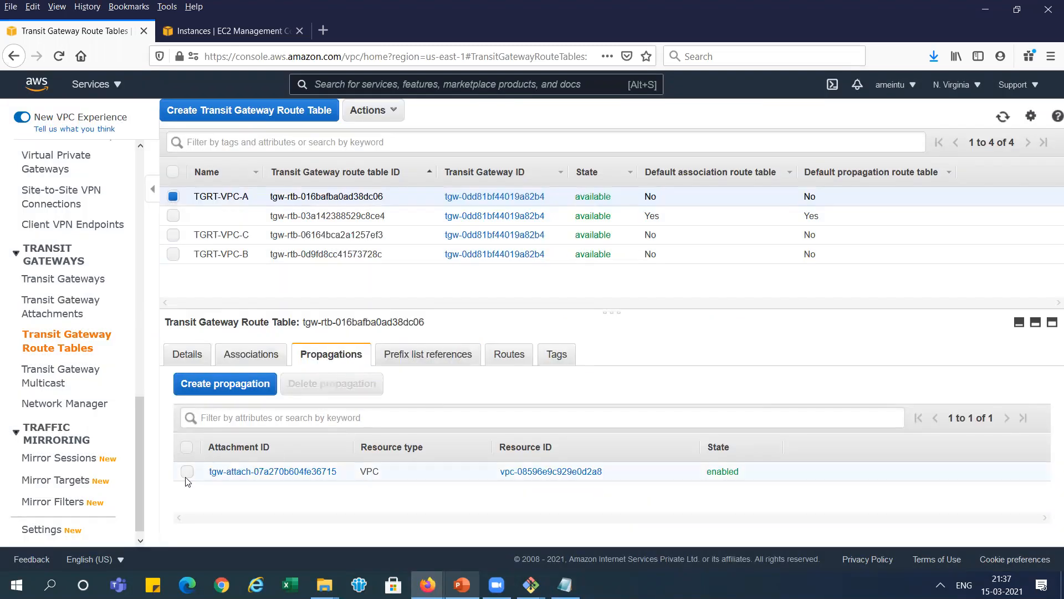
click(347, 391)
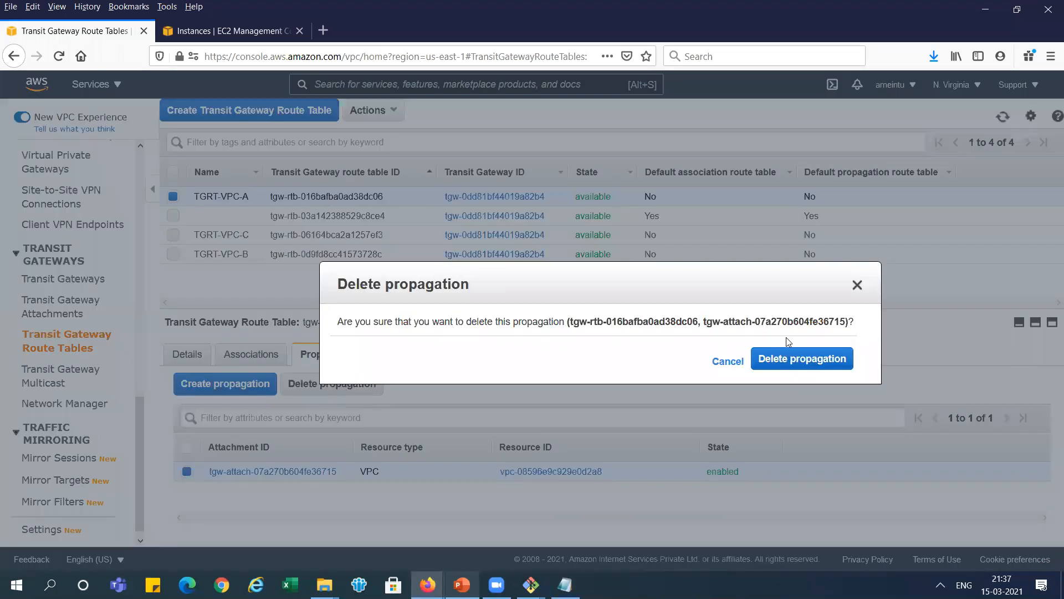
click(796, 359)
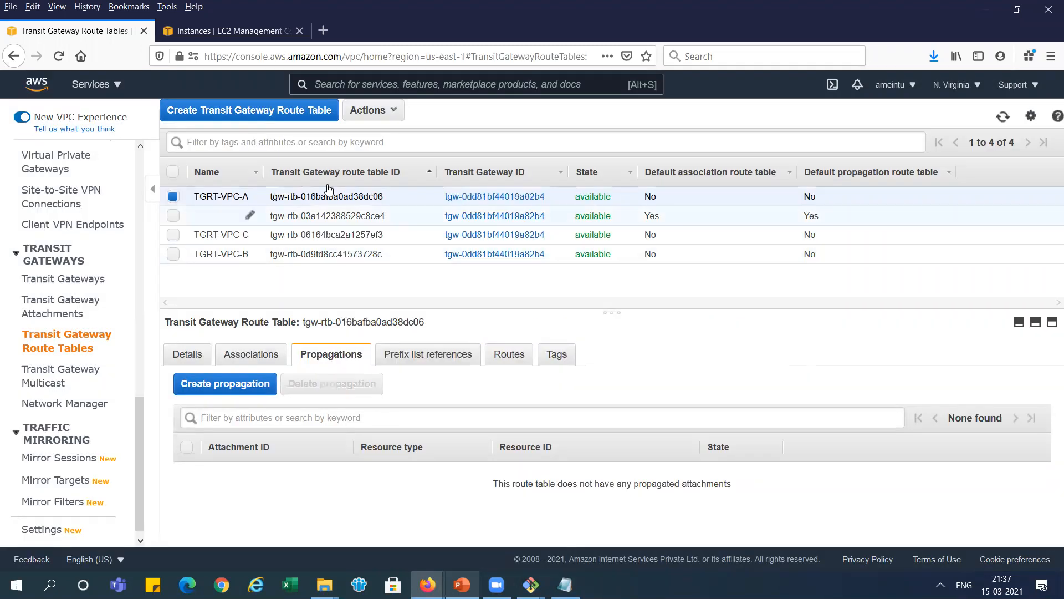
click(1002, 117)
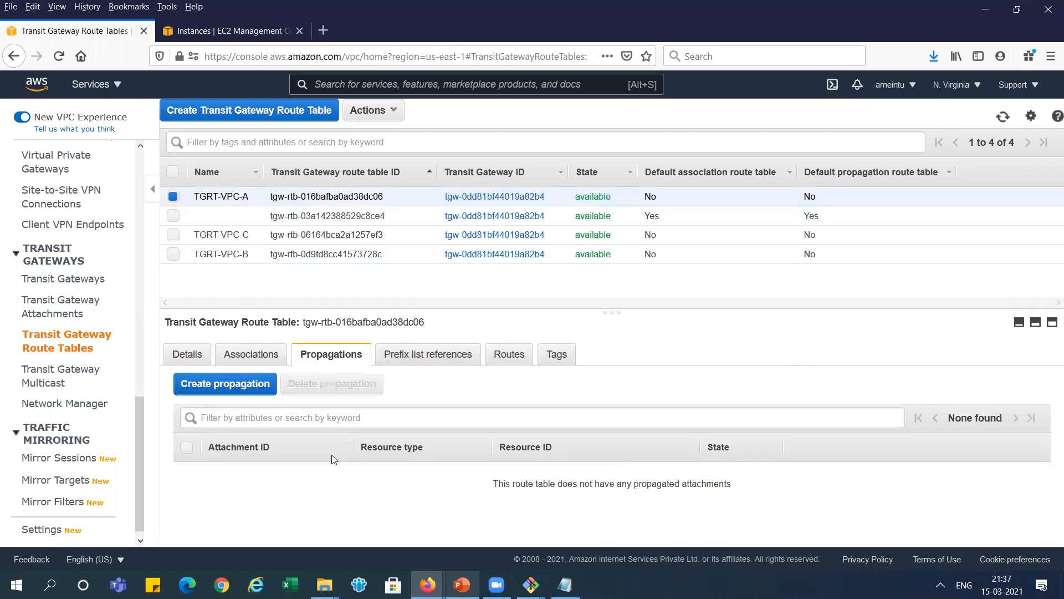
- Switch to the PowerPoint Delete Resources slide and review the propagation and transit gateway route table deletion steps
key(alt+Tab)
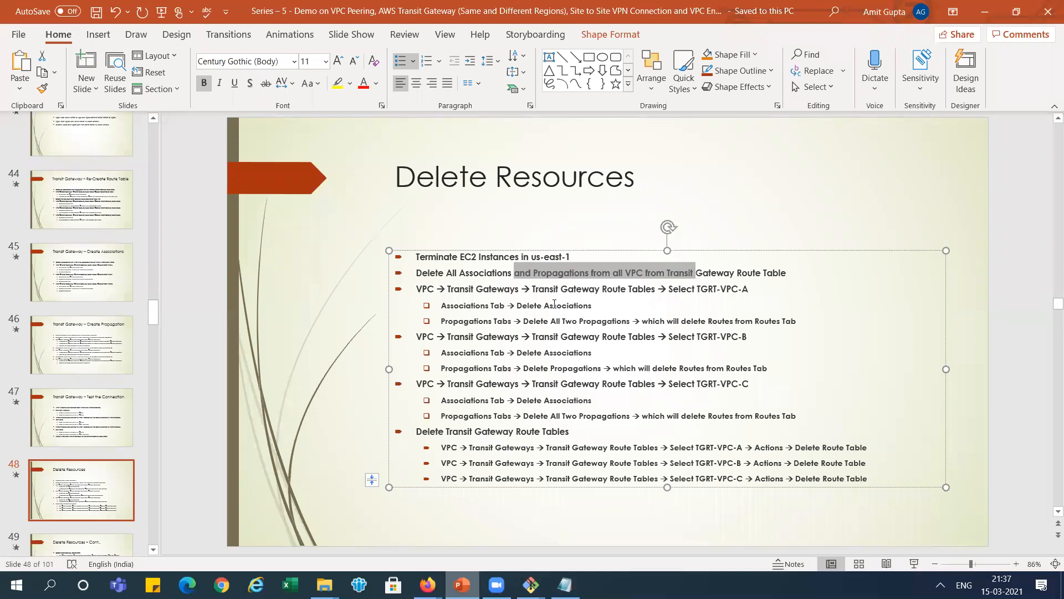
drag(528, 309, 696, 321)
drag(468, 430, 542, 431)
- Return to the transit gateway route tables in the browser and delete the TGRT-VPC-A route table
key(alt+Tab)
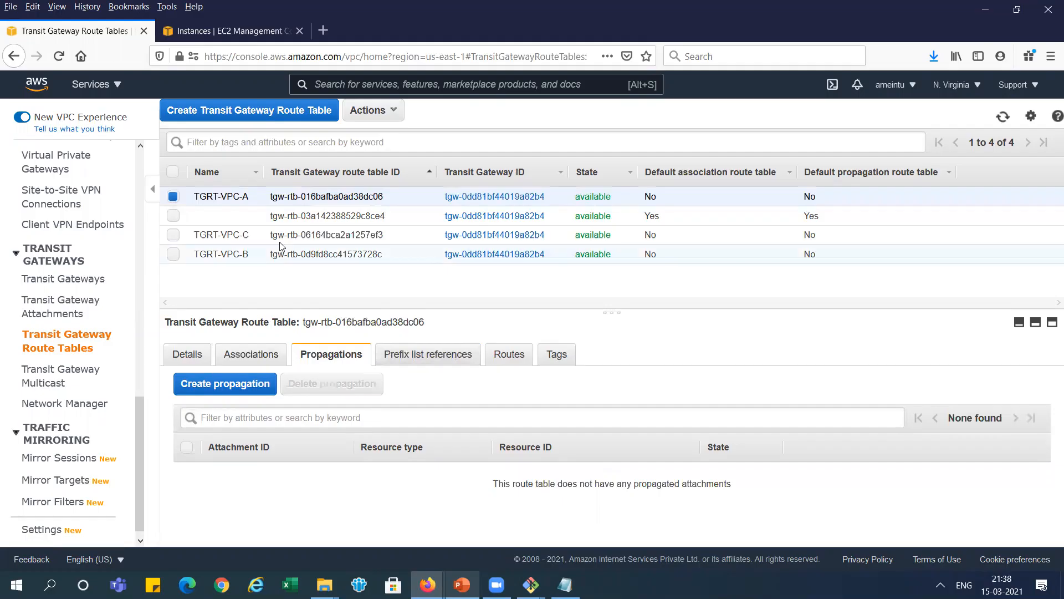
click(399, 108)
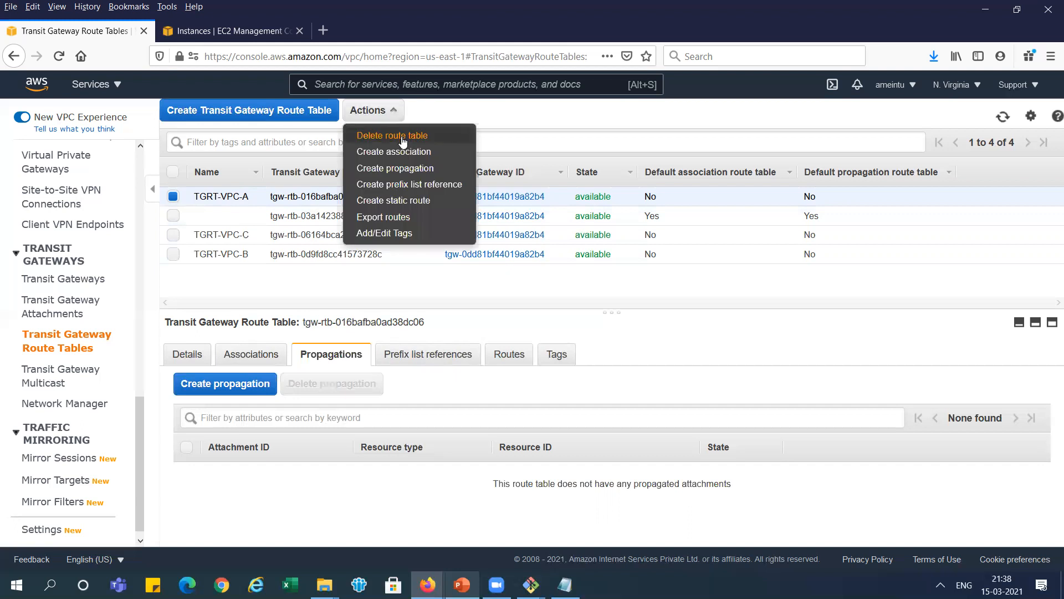
click(403, 138)
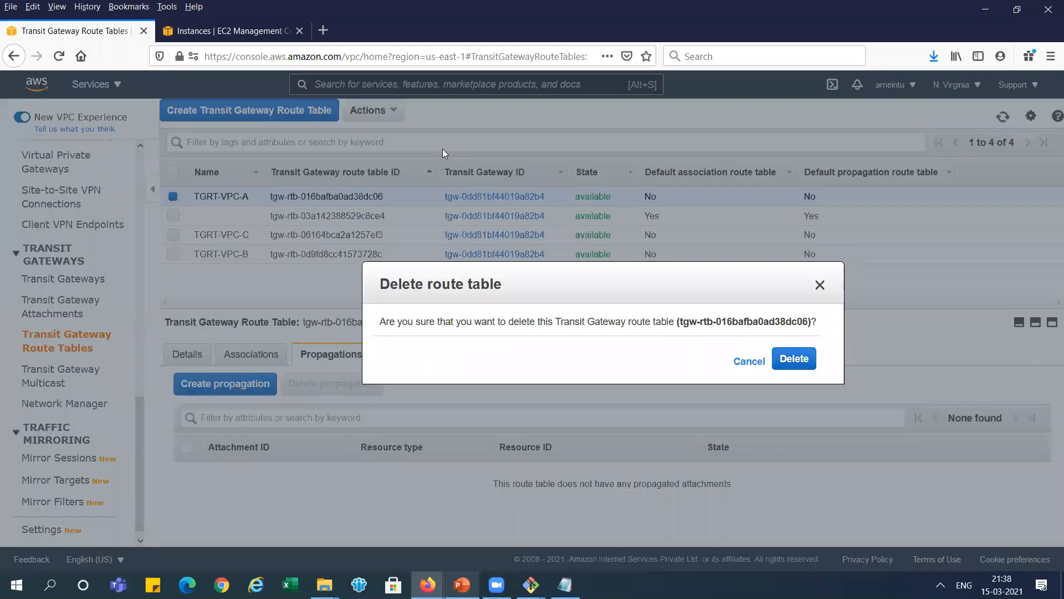
click(794, 360)
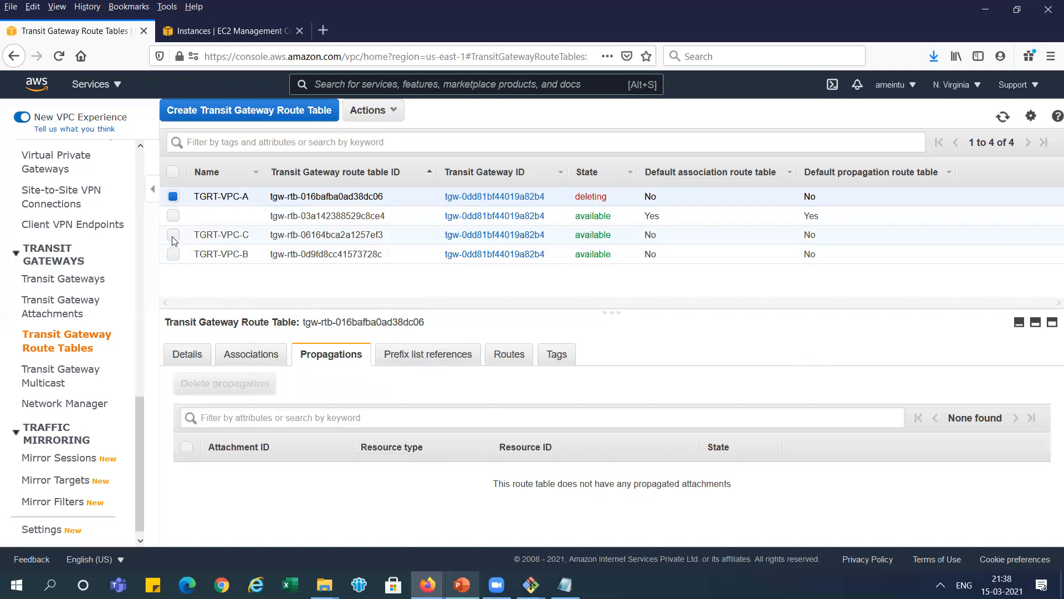
- Select only TGRT-VPC-C in the transit gateway route table list and delete that route table
click(173, 237)
click(173, 196)
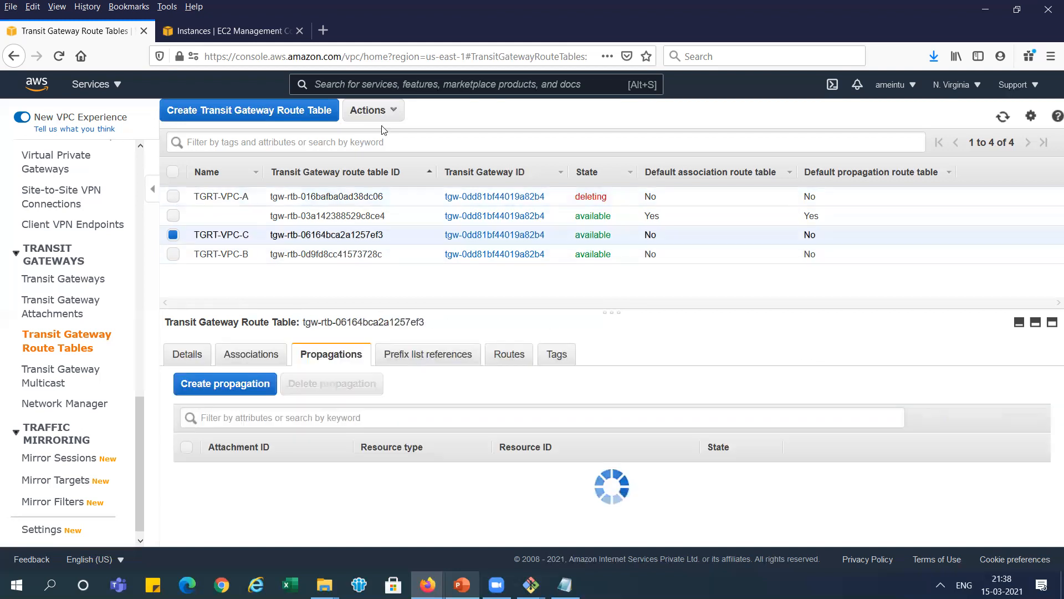
click(391, 110)
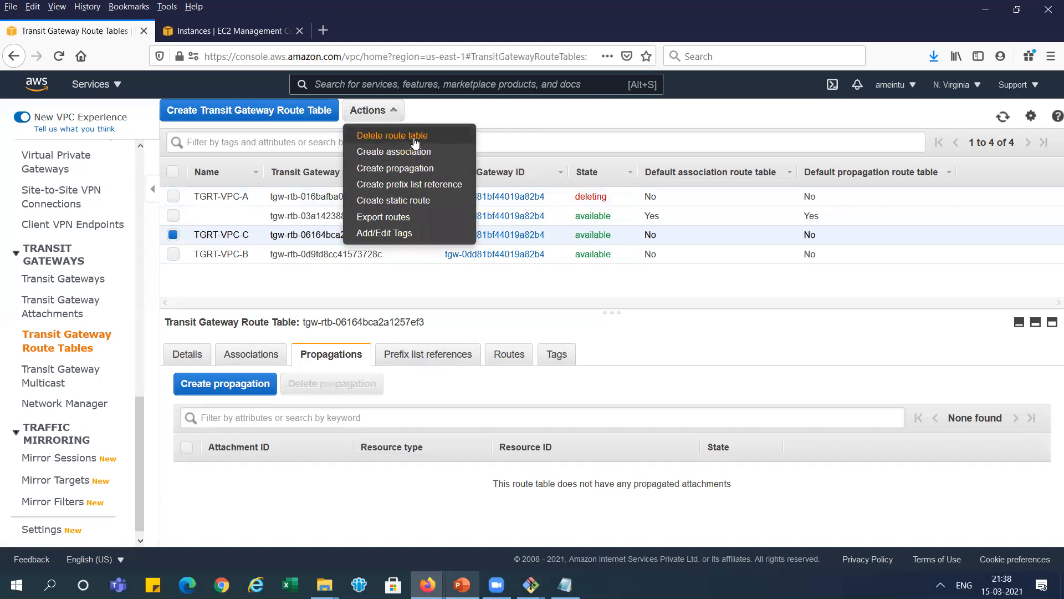
click(392, 136)
click(793, 358)
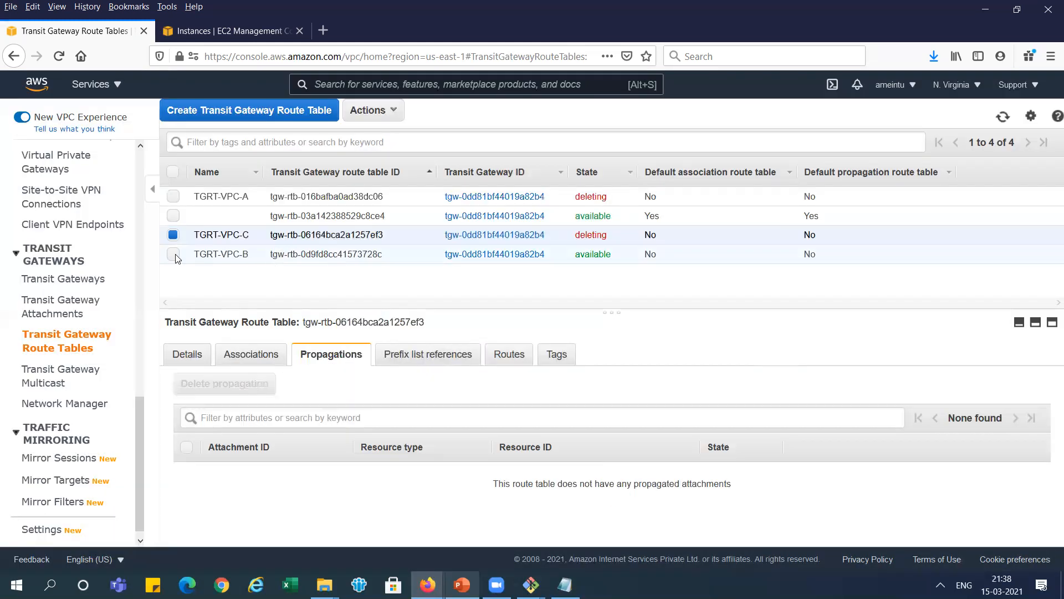
- Select only TGRT-VPC-B, delete that route table and refresh the transit gateway route table list
click(173, 254)
click(173, 235)
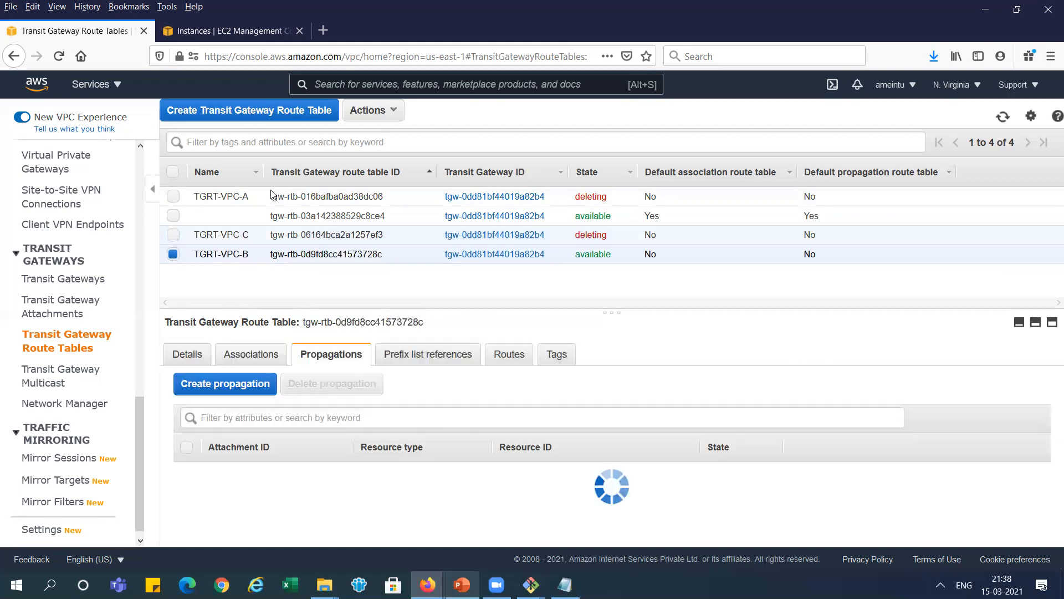
click(392, 108)
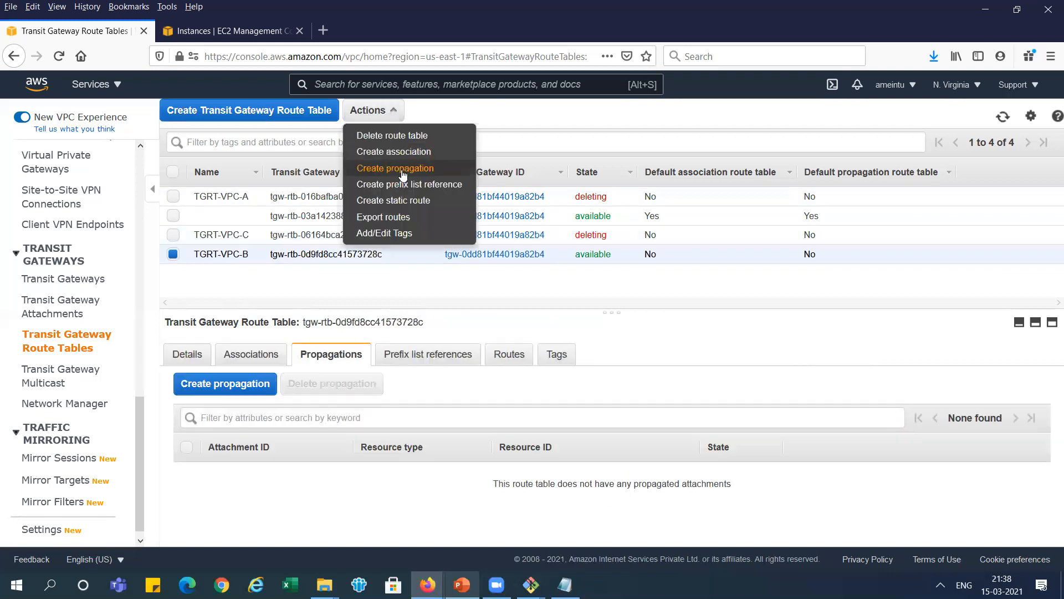
click(413, 139)
click(806, 367)
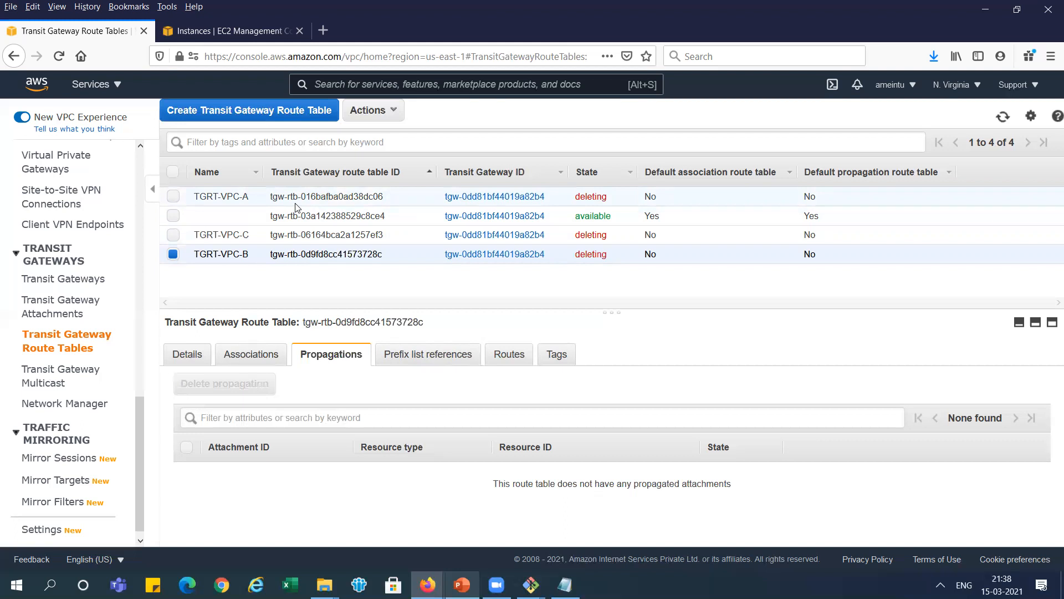
click(1006, 117)
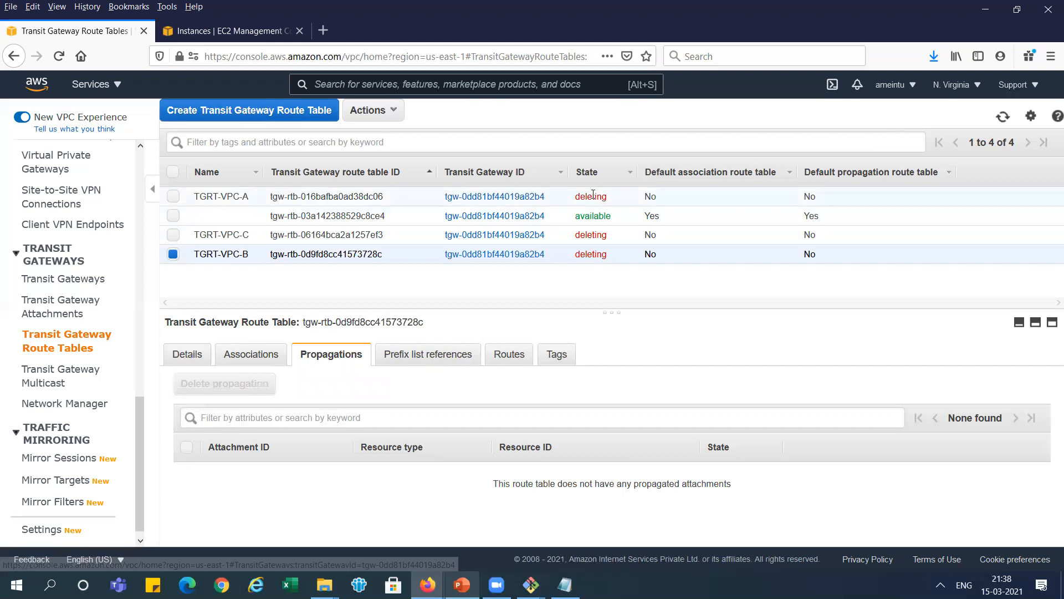
- Open the transit gateway attachments list and delete VPC-B-Attachment
click(64, 314)
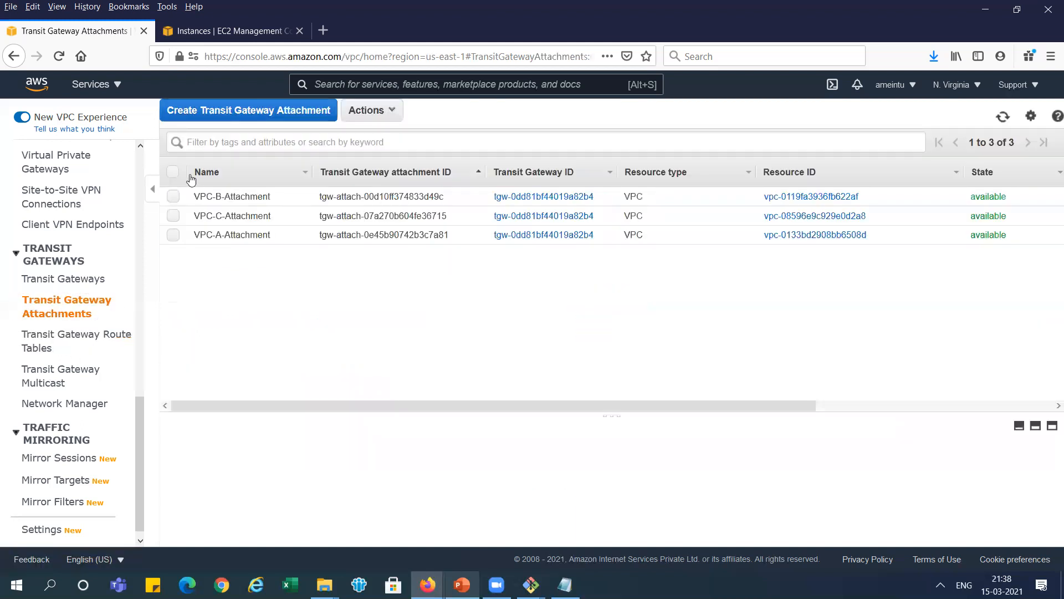
click(173, 197)
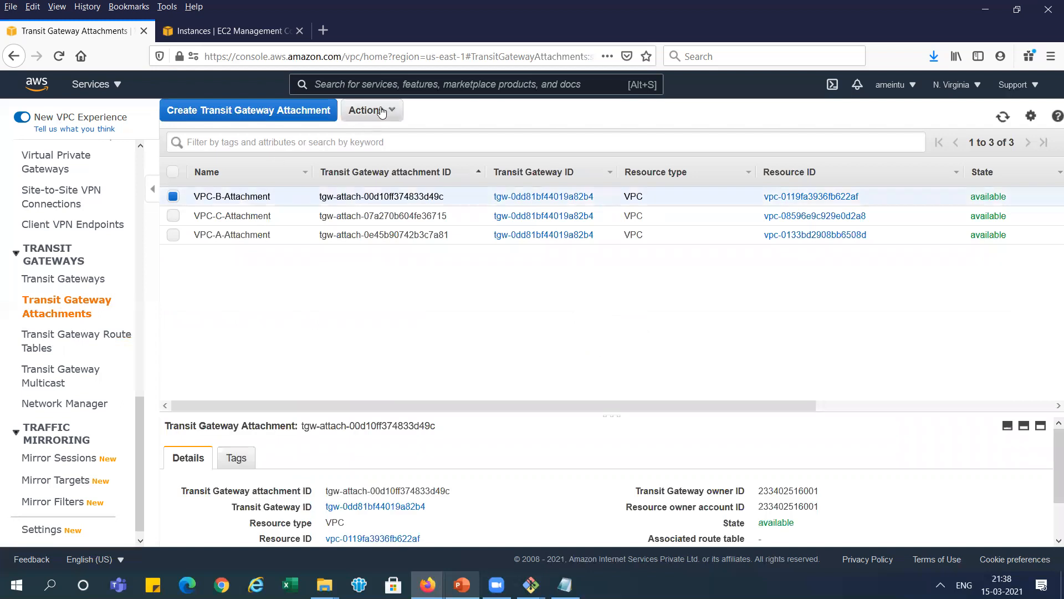
click(382, 113)
click(386, 150)
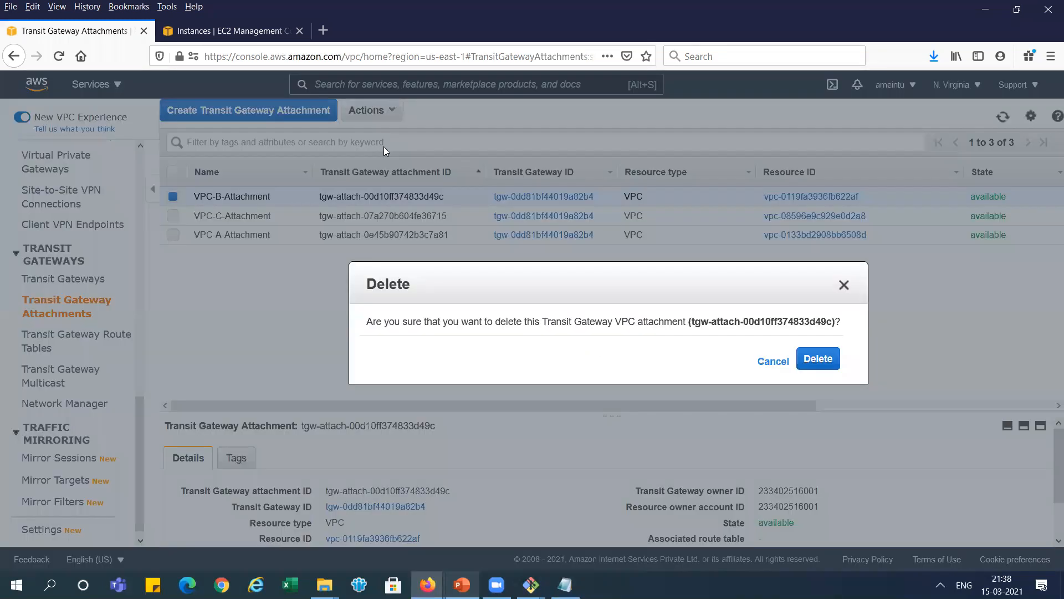
click(819, 359)
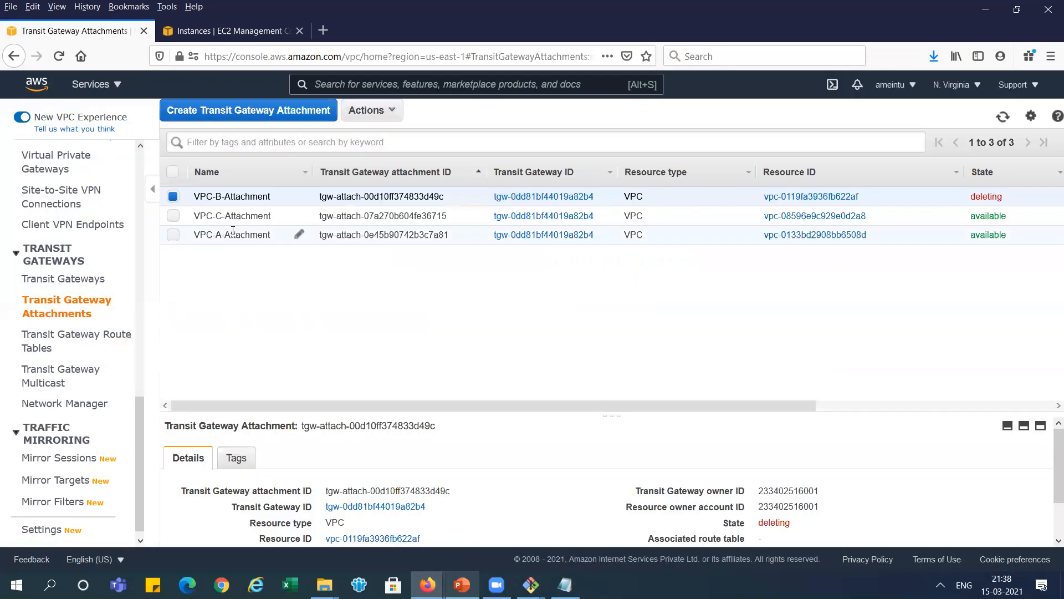
- Select only VPC-C-Attachment in the transit gateway attachments list and delete it
click(173, 216)
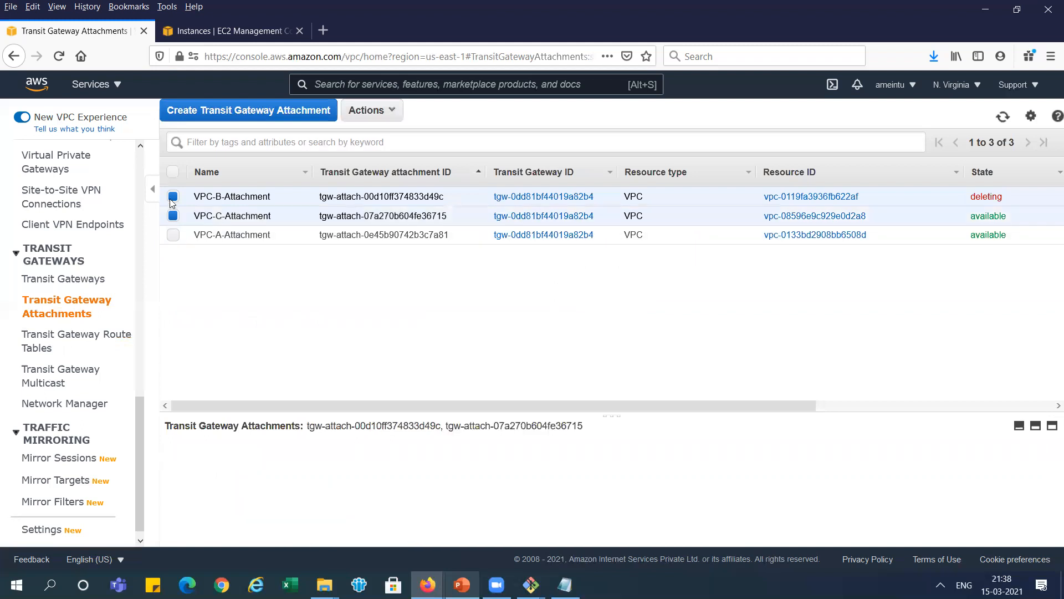
click(173, 196)
click(371, 111)
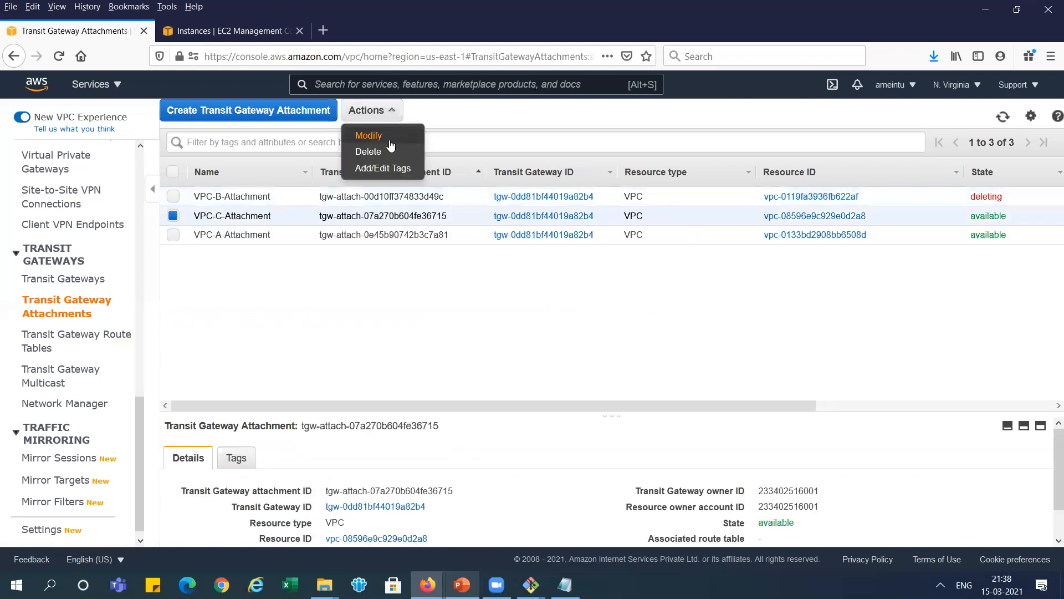
click(389, 152)
click(820, 359)
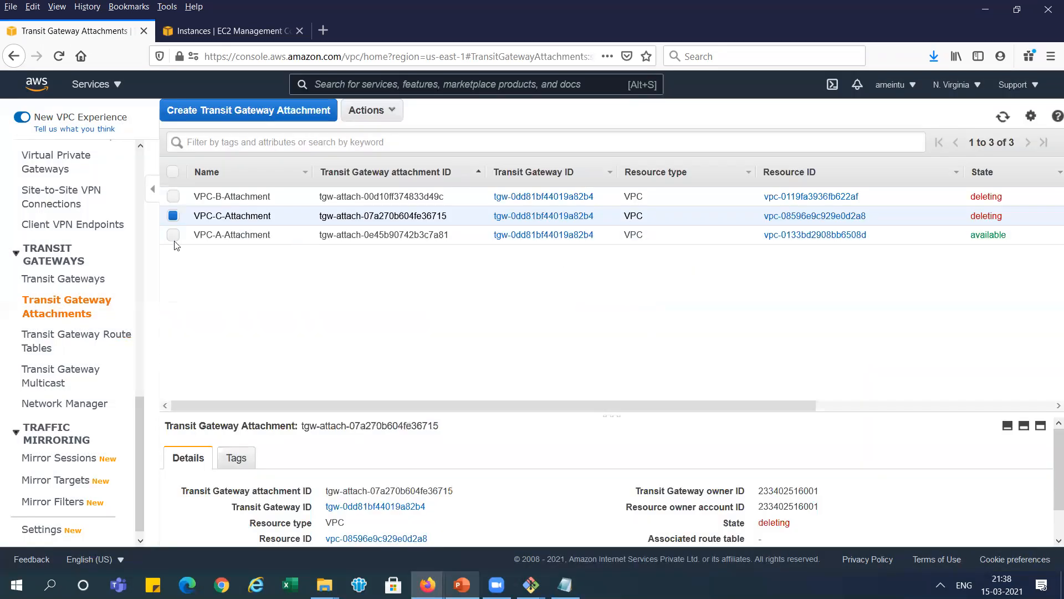
- Select only VPC-A-Attachment in the transit gateway attachments list and delete it
click(173, 235)
click(174, 215)
click(390, 113)
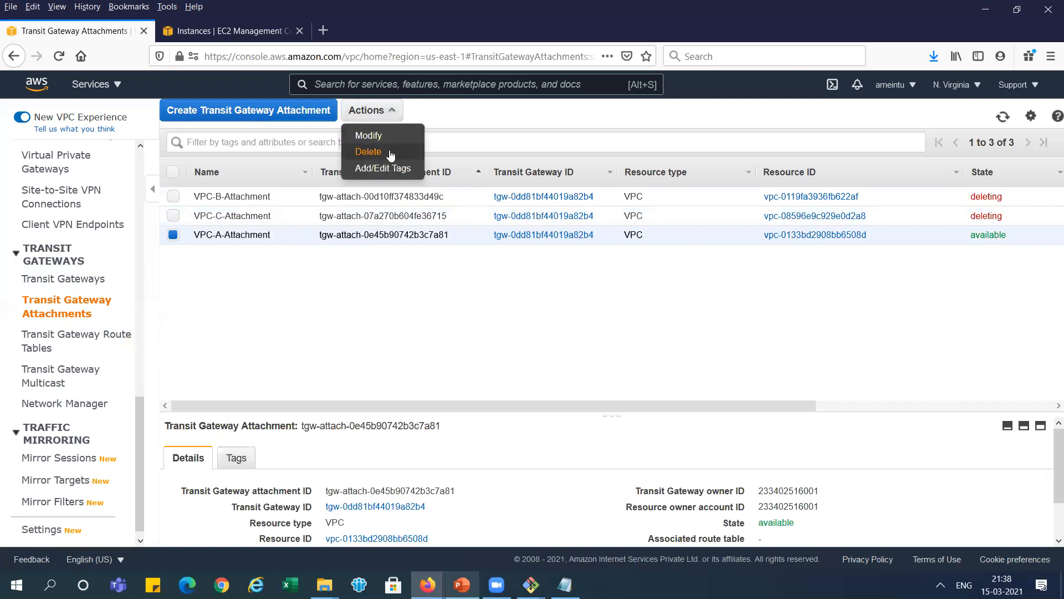
click(388, 152)
click(823, 359)
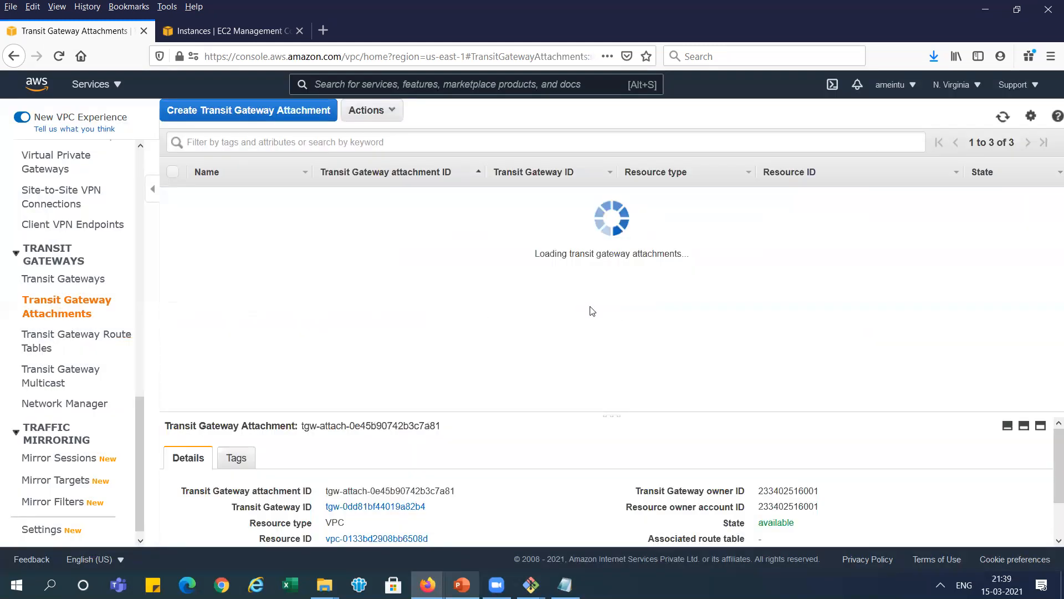
- Switch to PowerPoint and show slide 49, Delete Resources – Cont.., to check the remaining cleanup steps
key(alt+Tab)
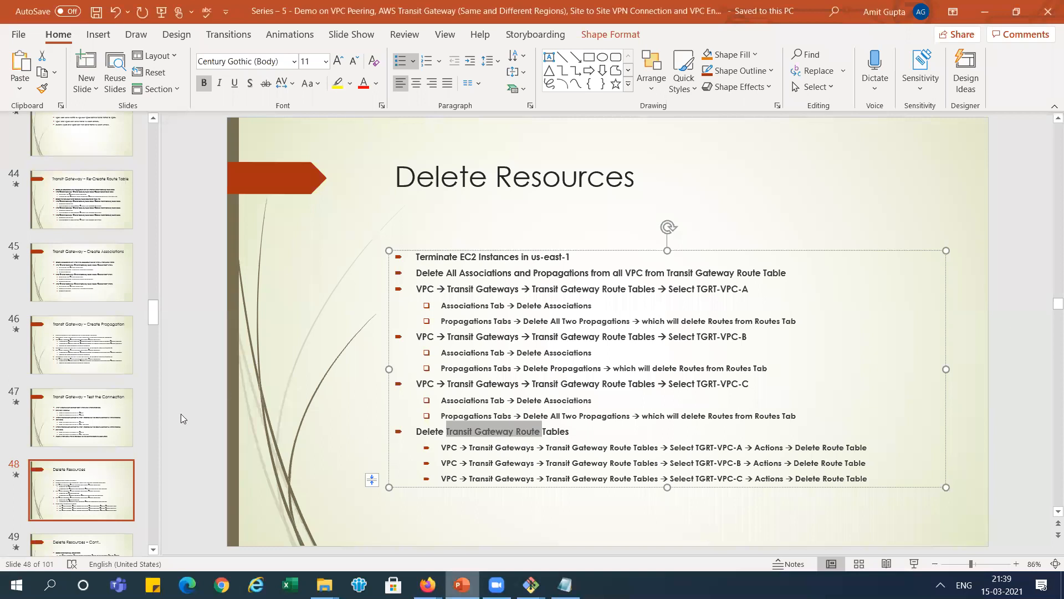
click(85, 506)
key(Down)
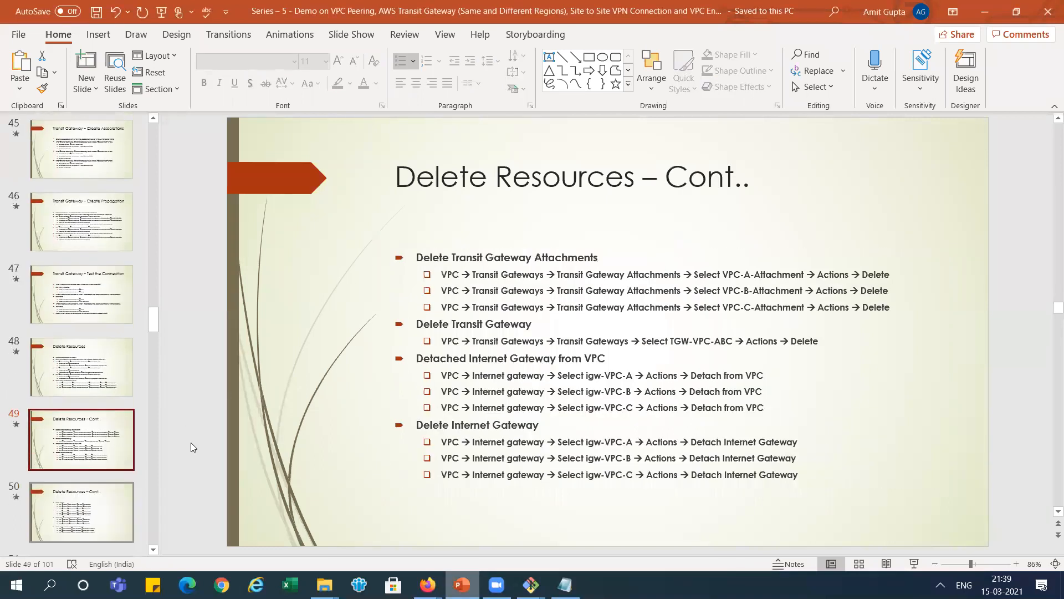